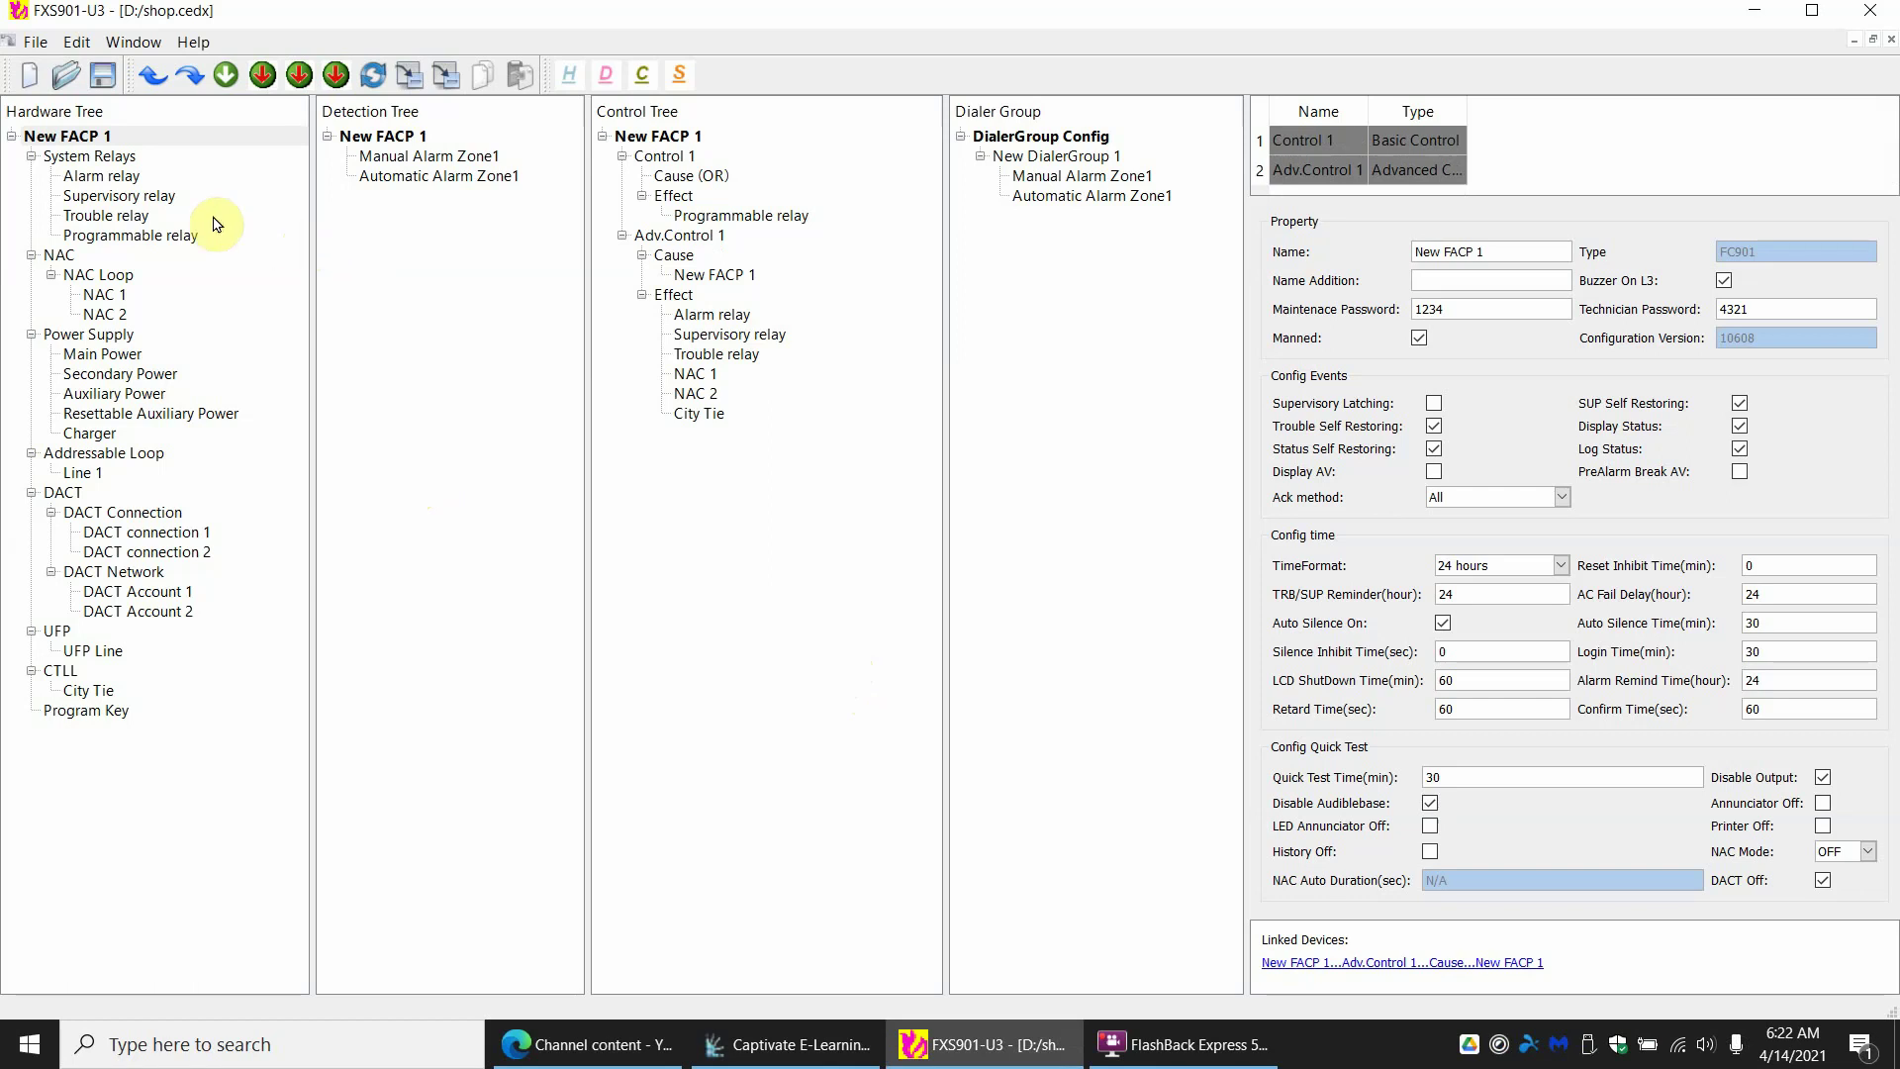
# Rename the fire alarm control panel node in the Hardware Tree to "Smith Bldg"
pyautogui.click(77, 138)
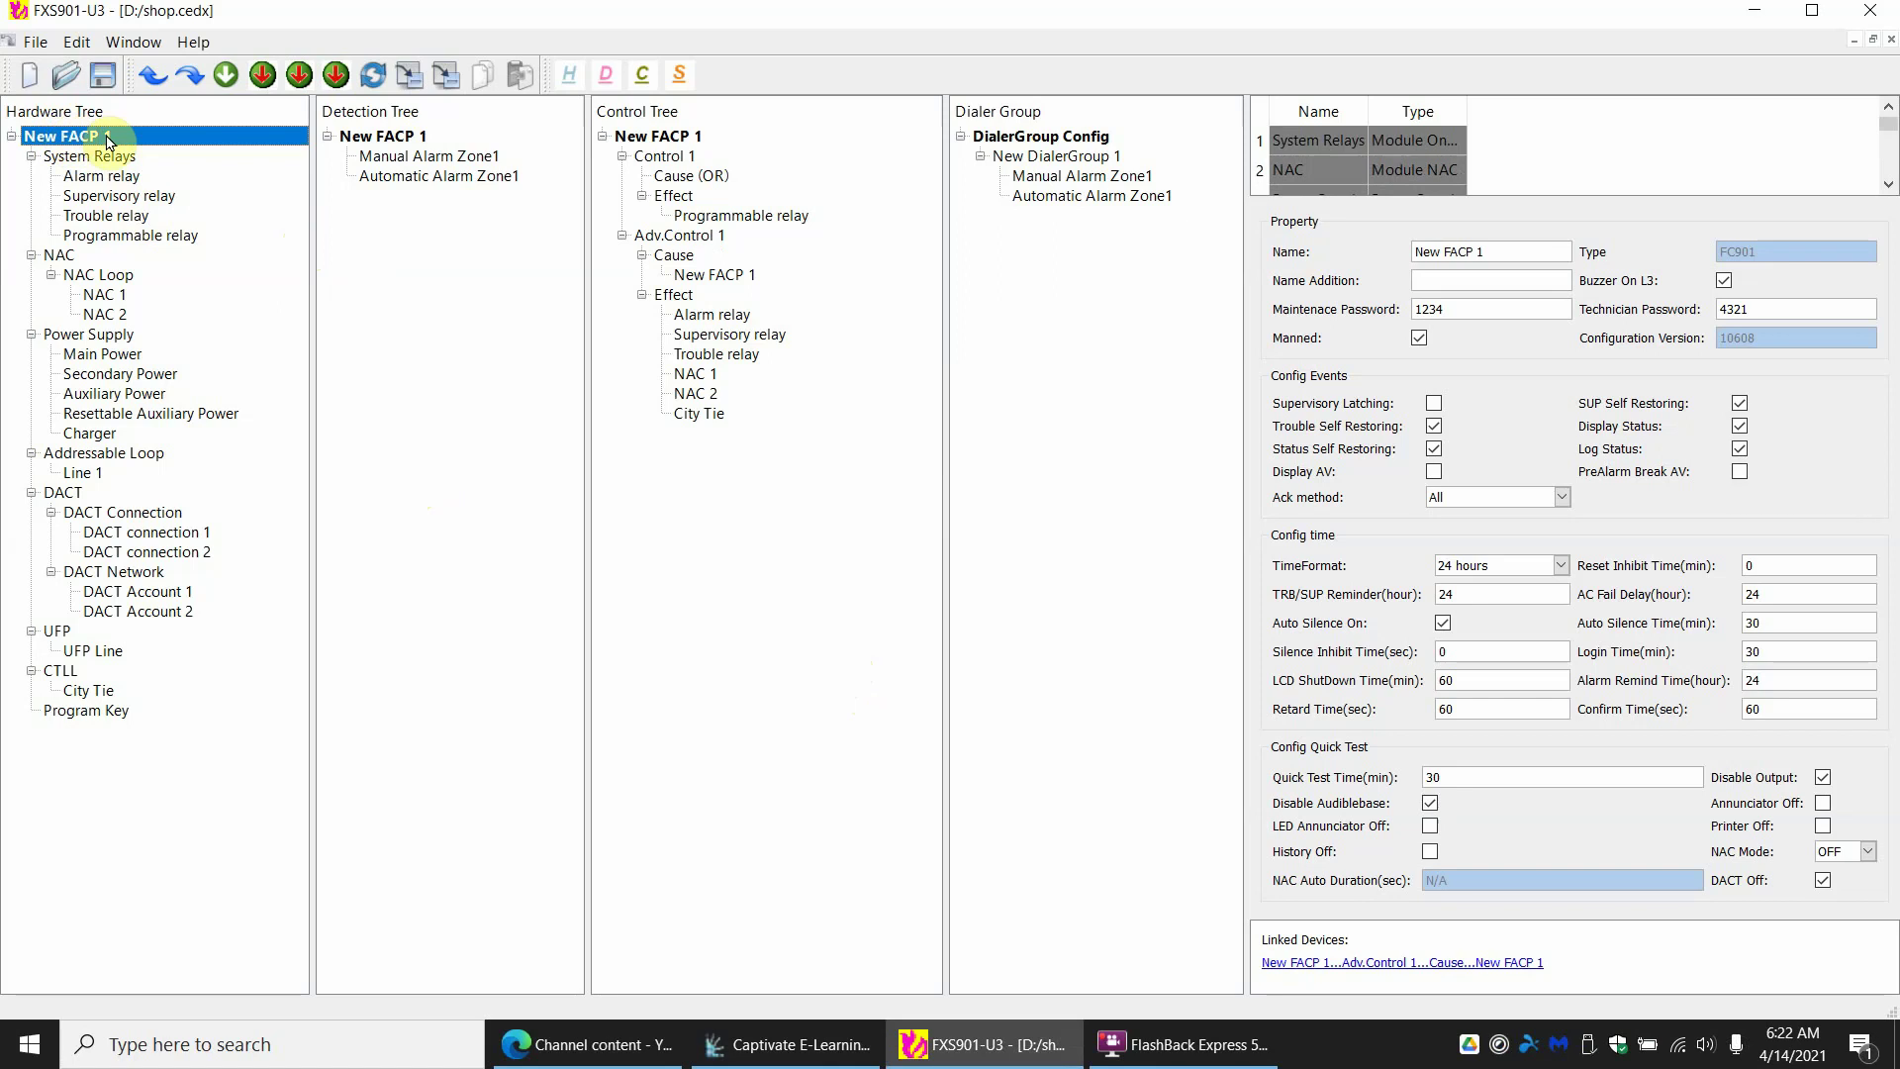
pyautogui.moveTo(1531, 253); pyautogui.dragTo(1335, 257)
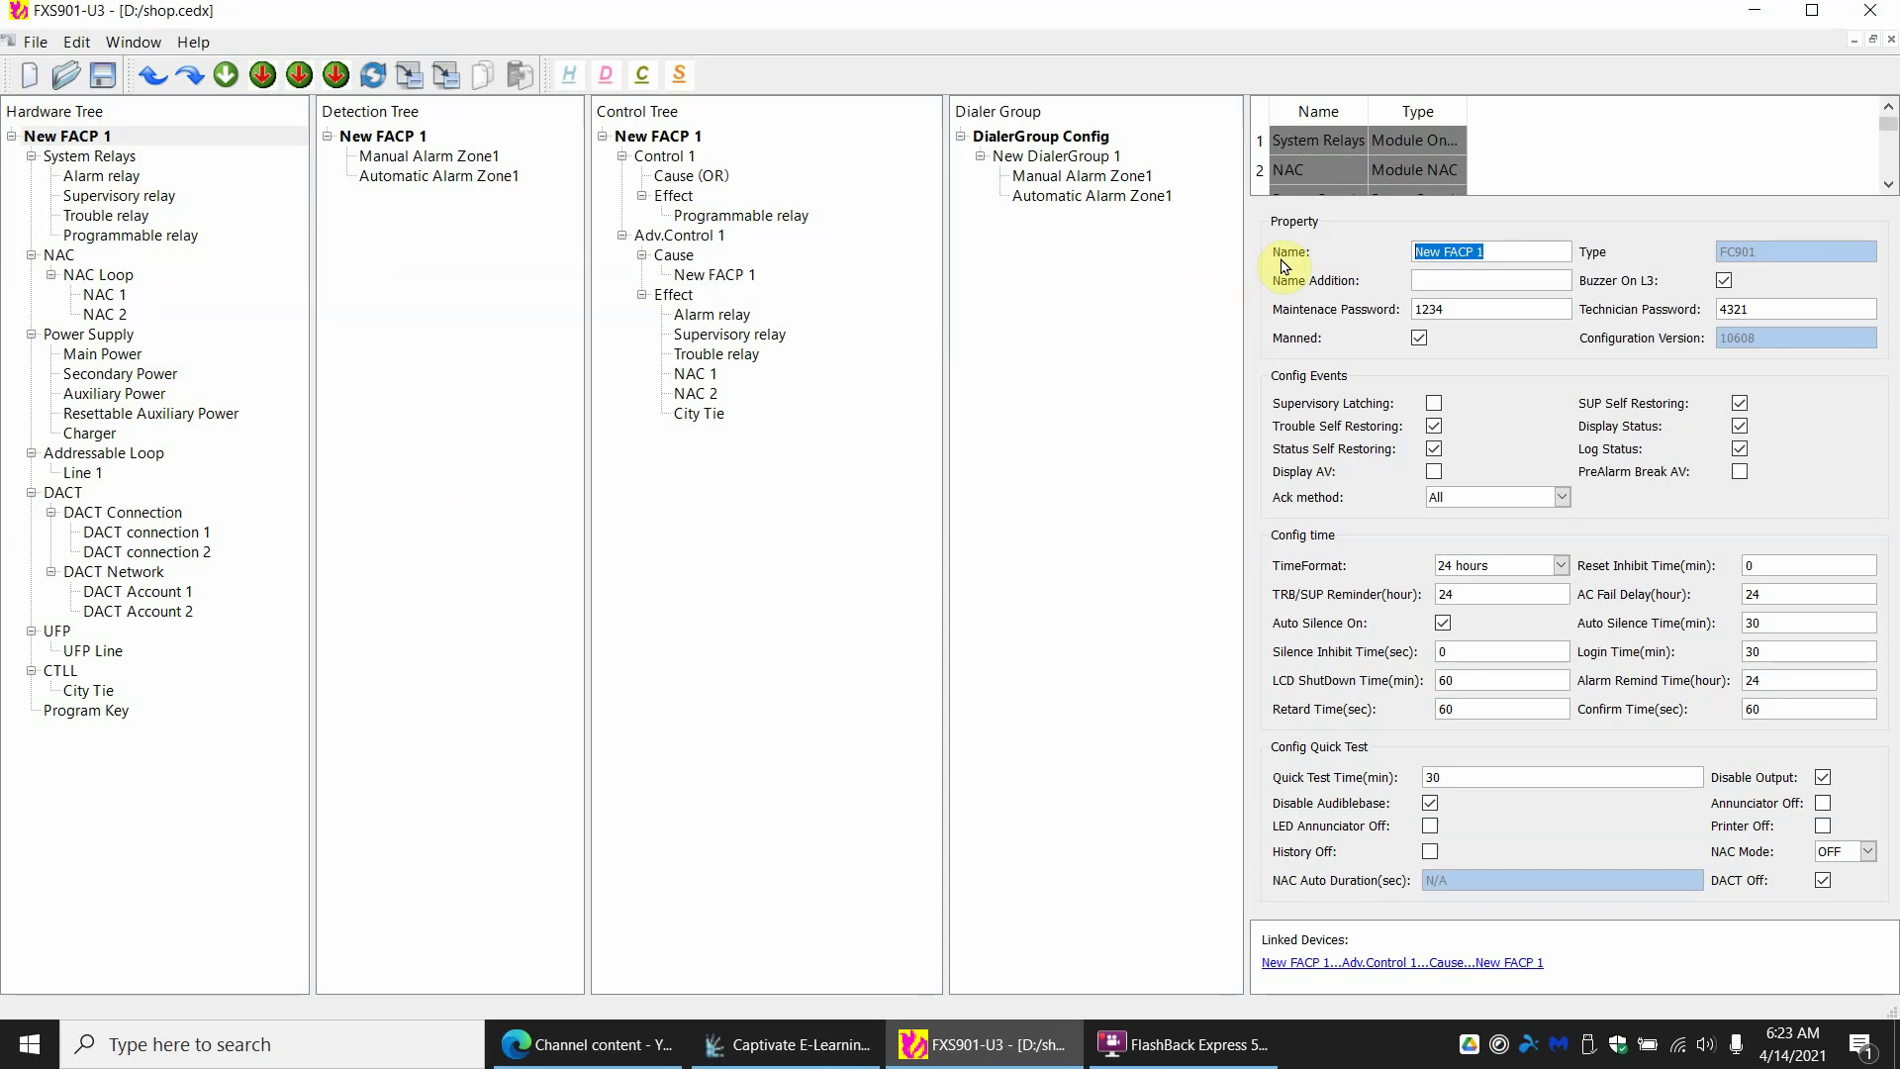
pyautogui.write('Smith Bldg Fire PAn')
pyautogui.press('BackSpace')
pyautogui.press('BackSpace')
pyautogui.write('nne')
pyautogui.press('BackSpace')
pyautogui.press('BackSpace')
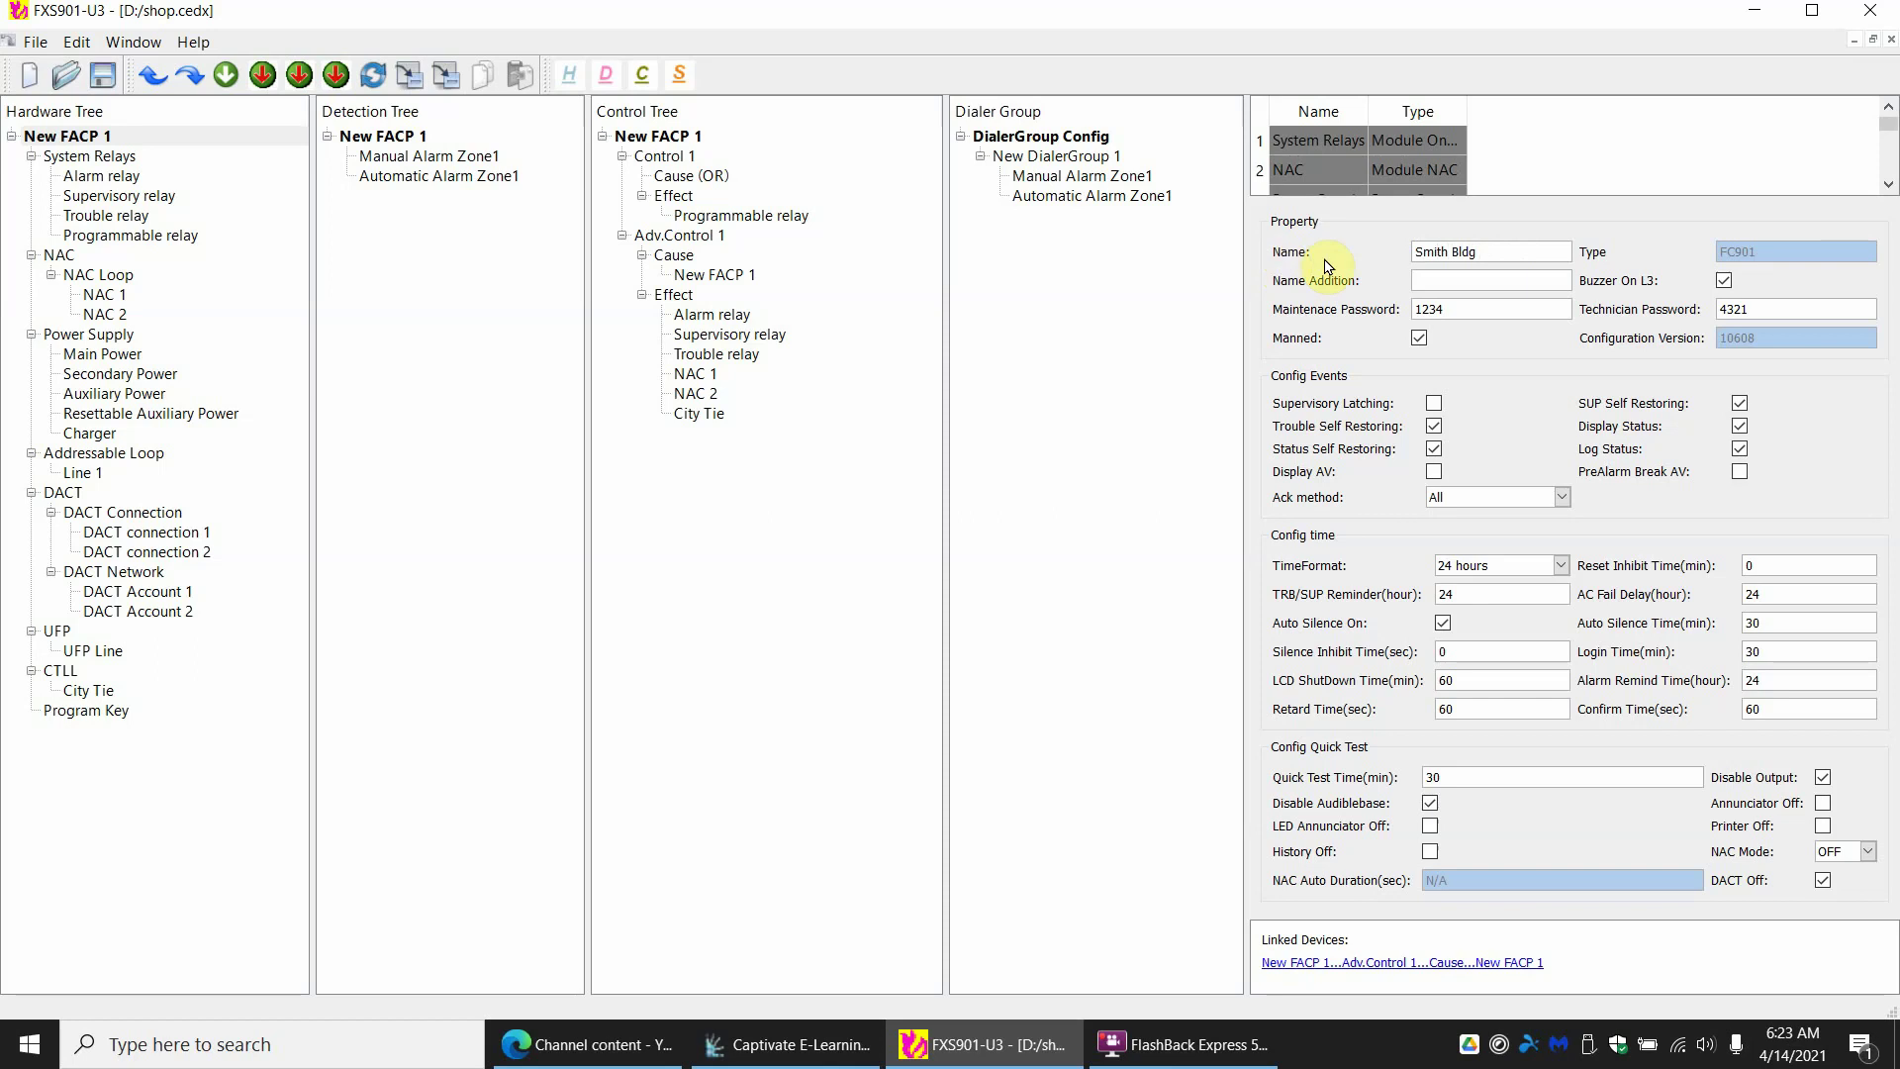
# Set the panel's name addition to "Fire Alarm System"
pyautogui.click(1435, 279)
pyautogui.write('Fire Alarm')
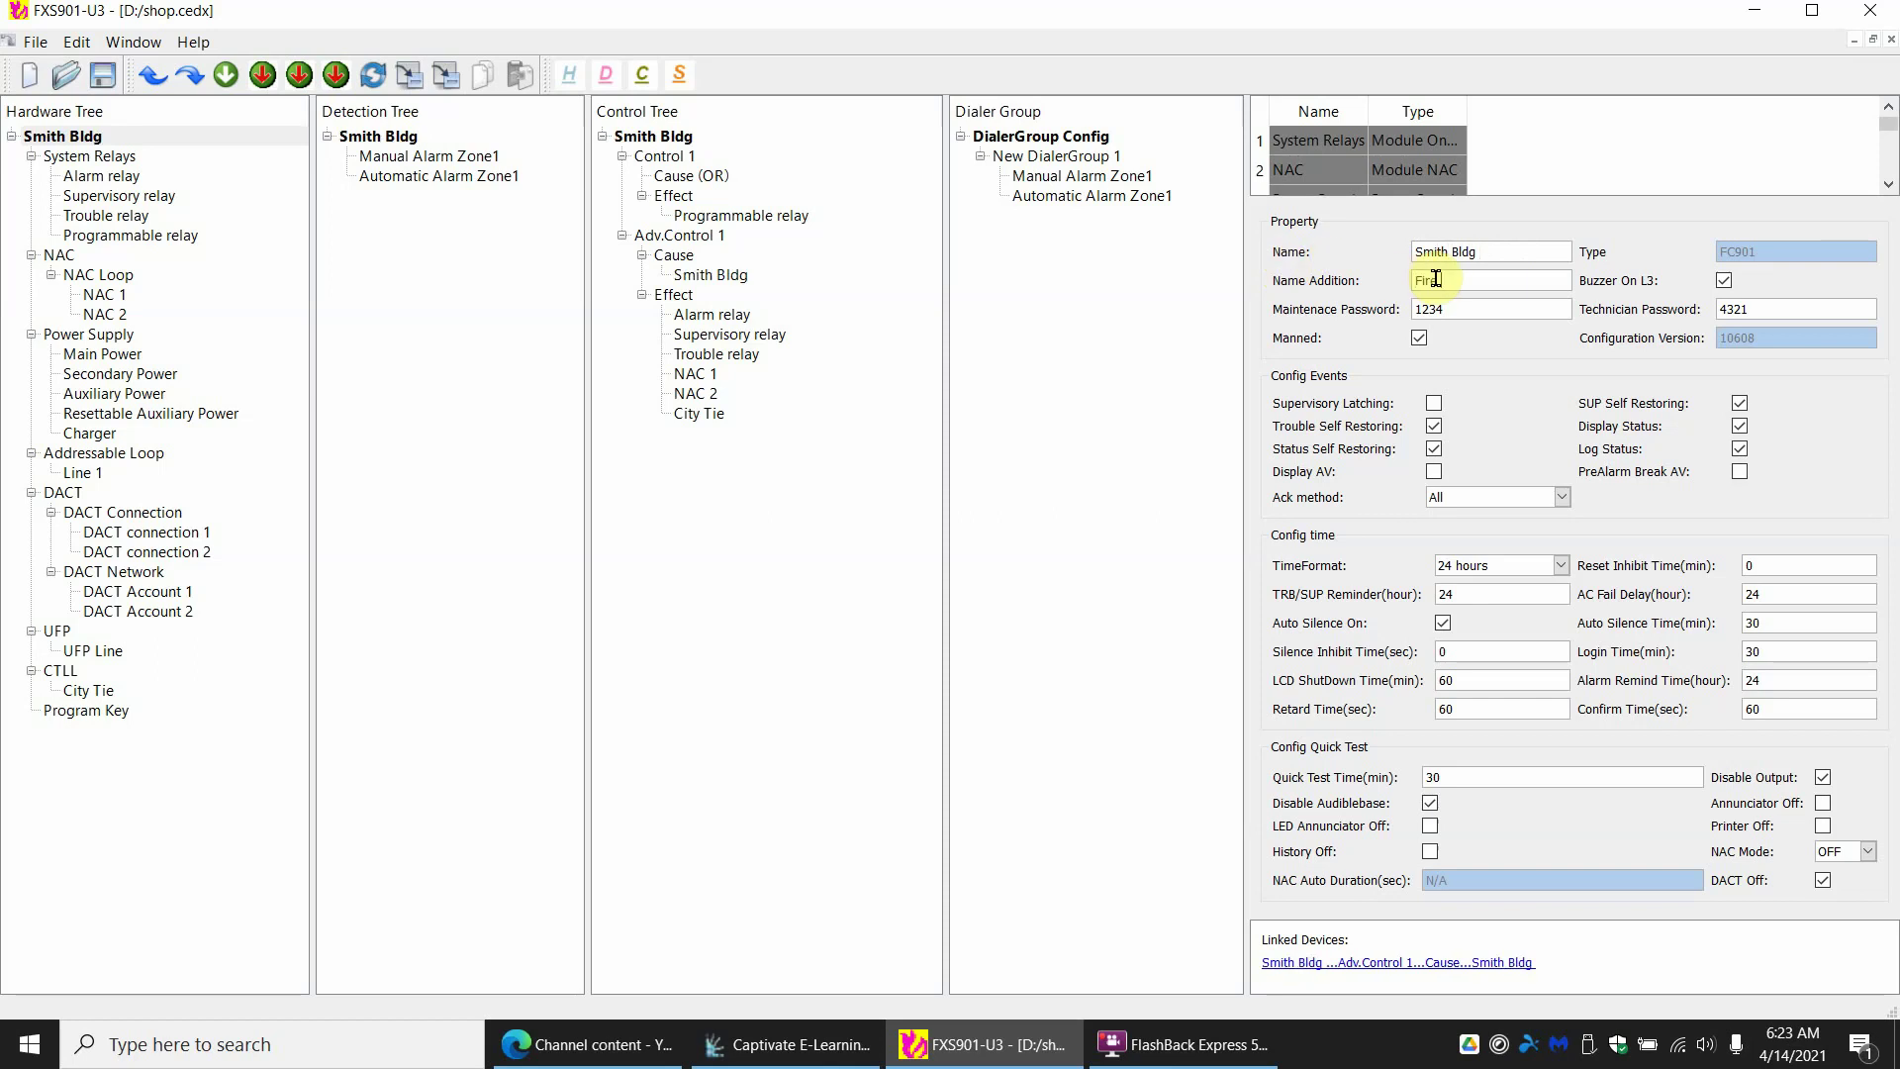
pyautogui.write(' System')
# Collapse the System Relays, NAC and Power Supply branches in the Hardware Tree
pyautogui.click(12, 136)
pyautogui.click(12, 137)
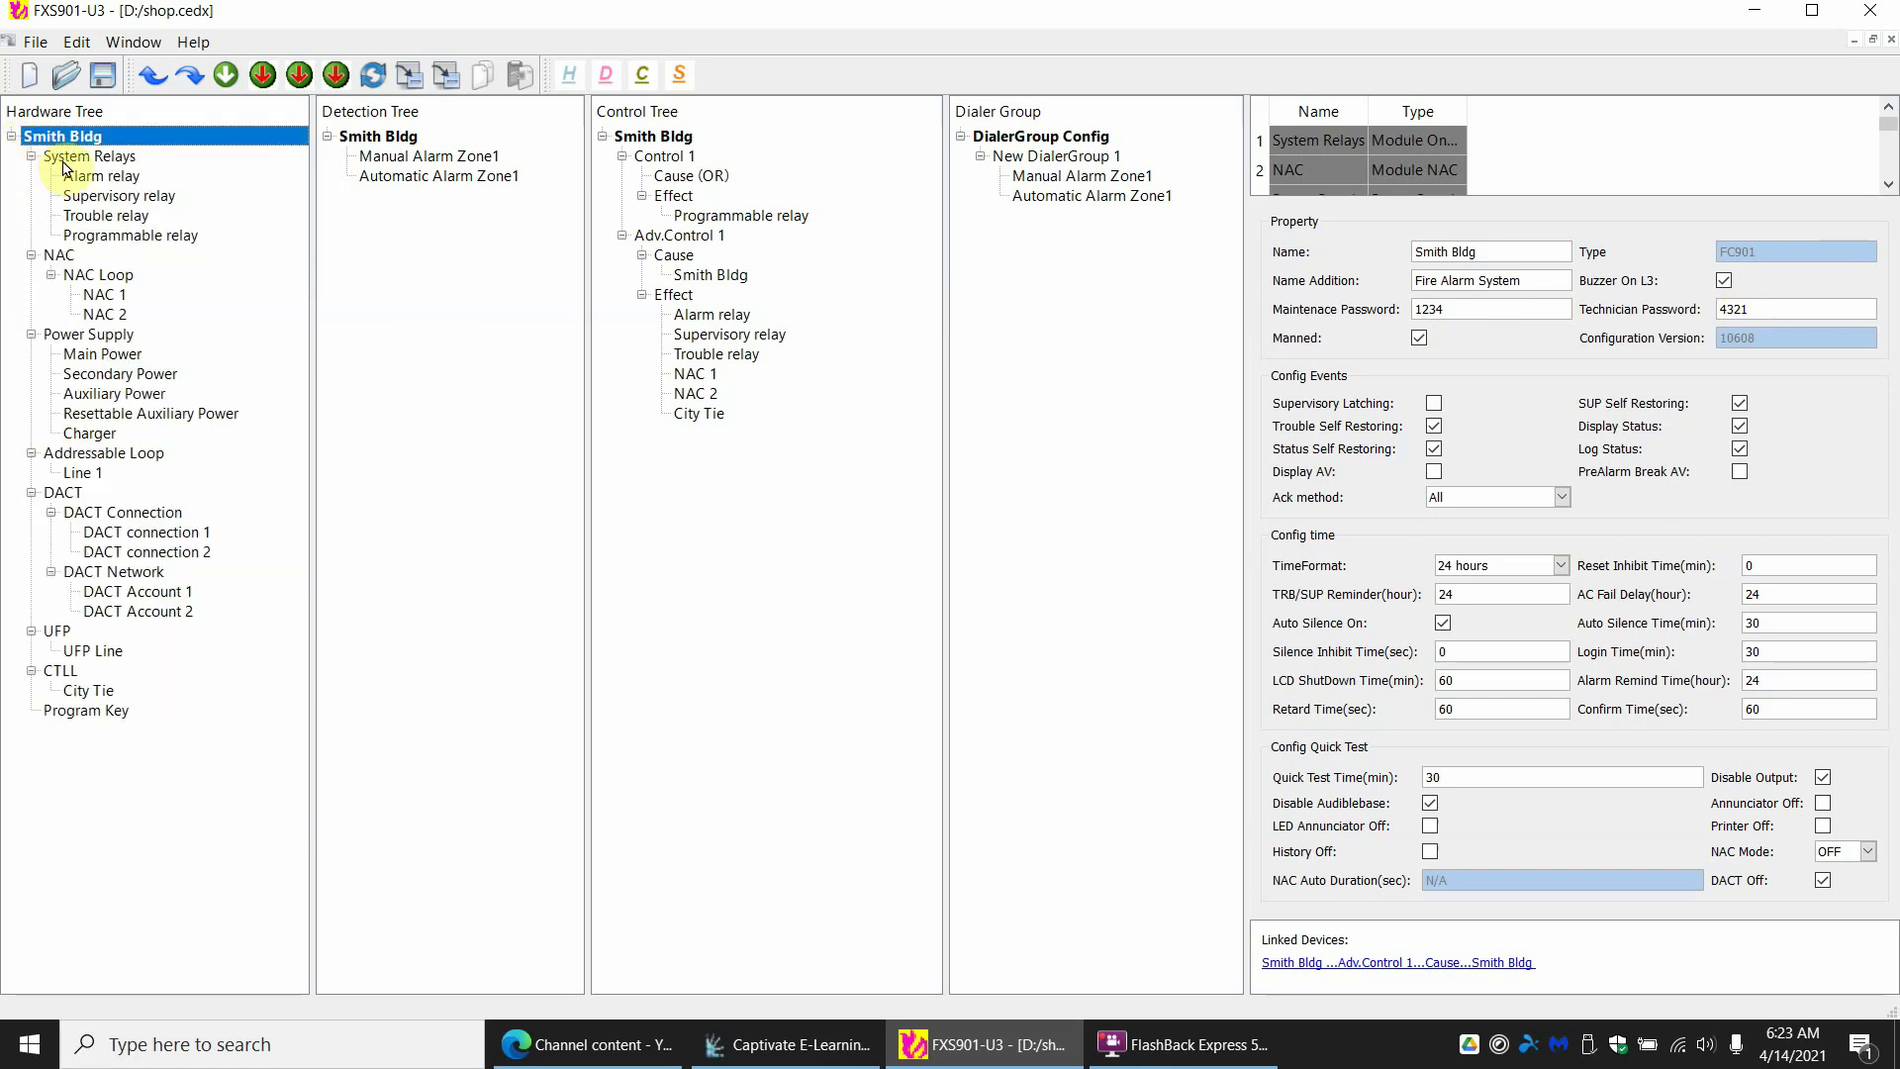
pyautogui.click(31, 157)
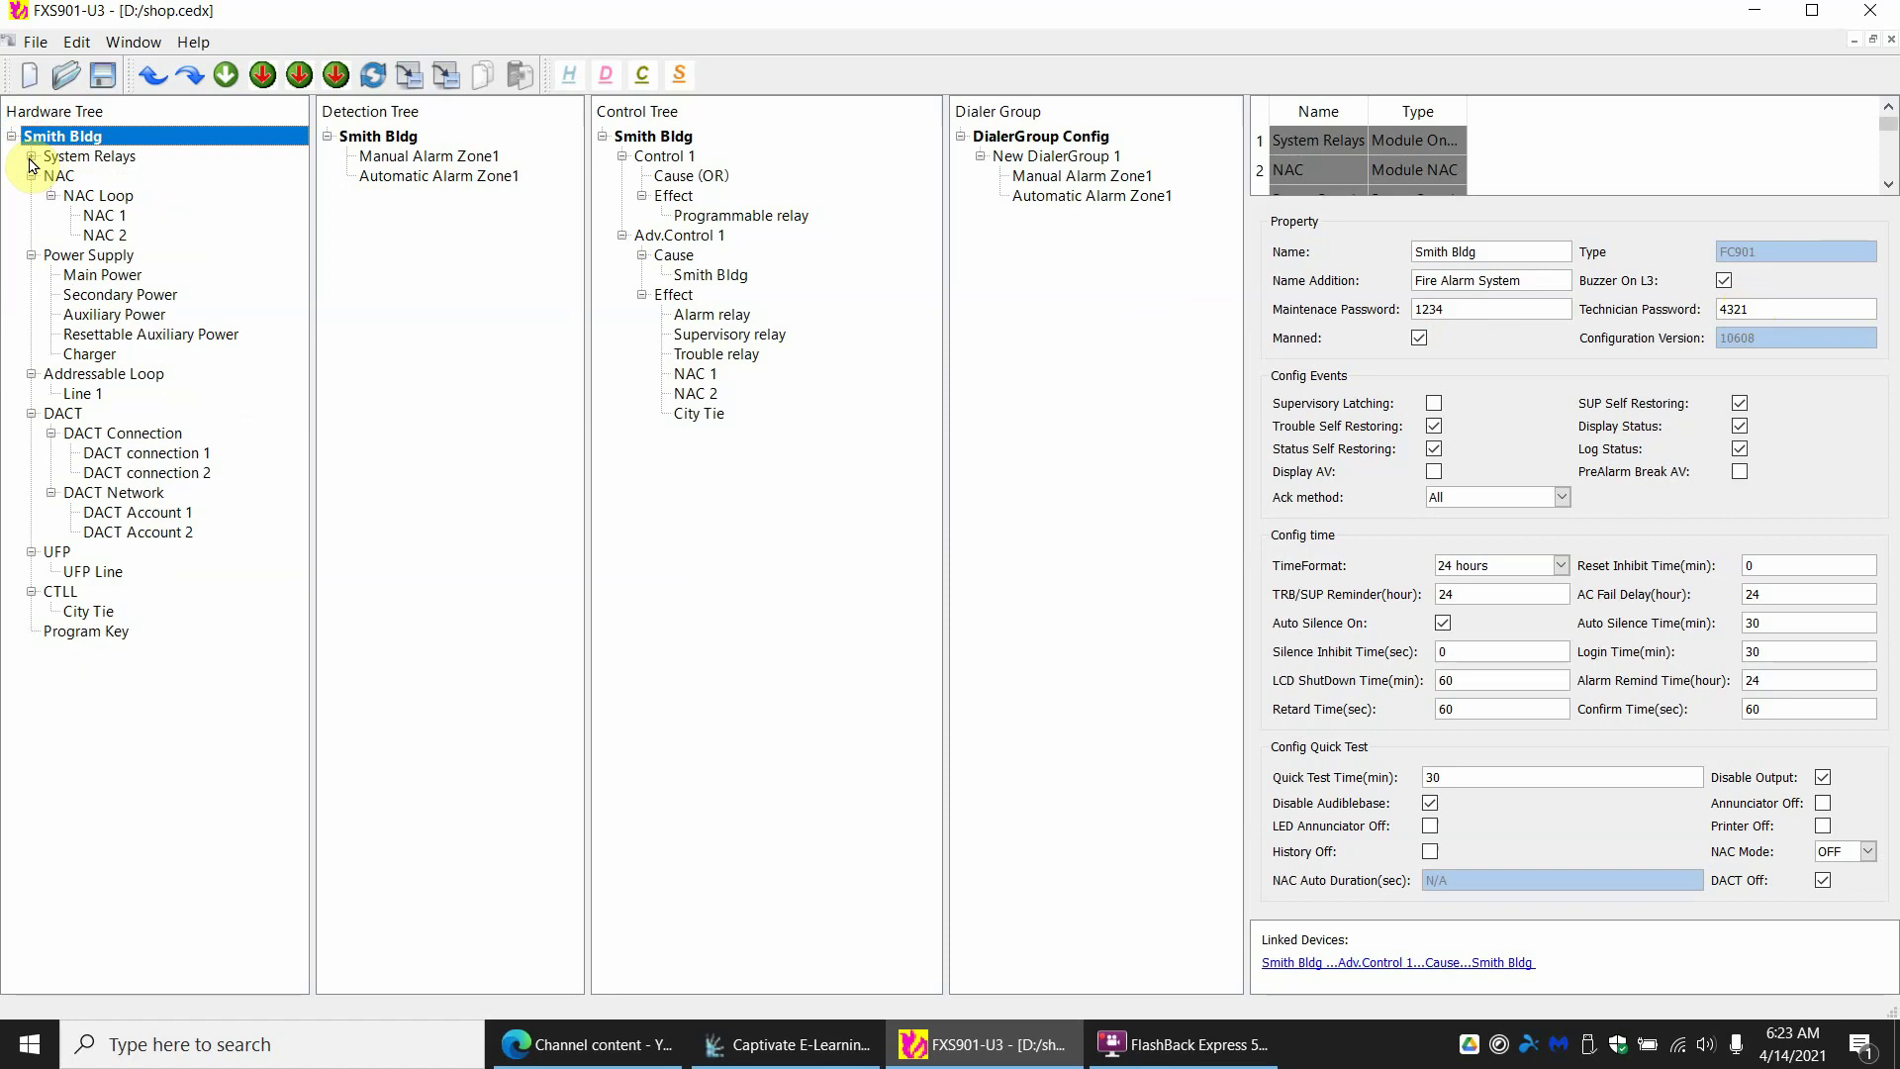
pyautogui.click(32, 177)
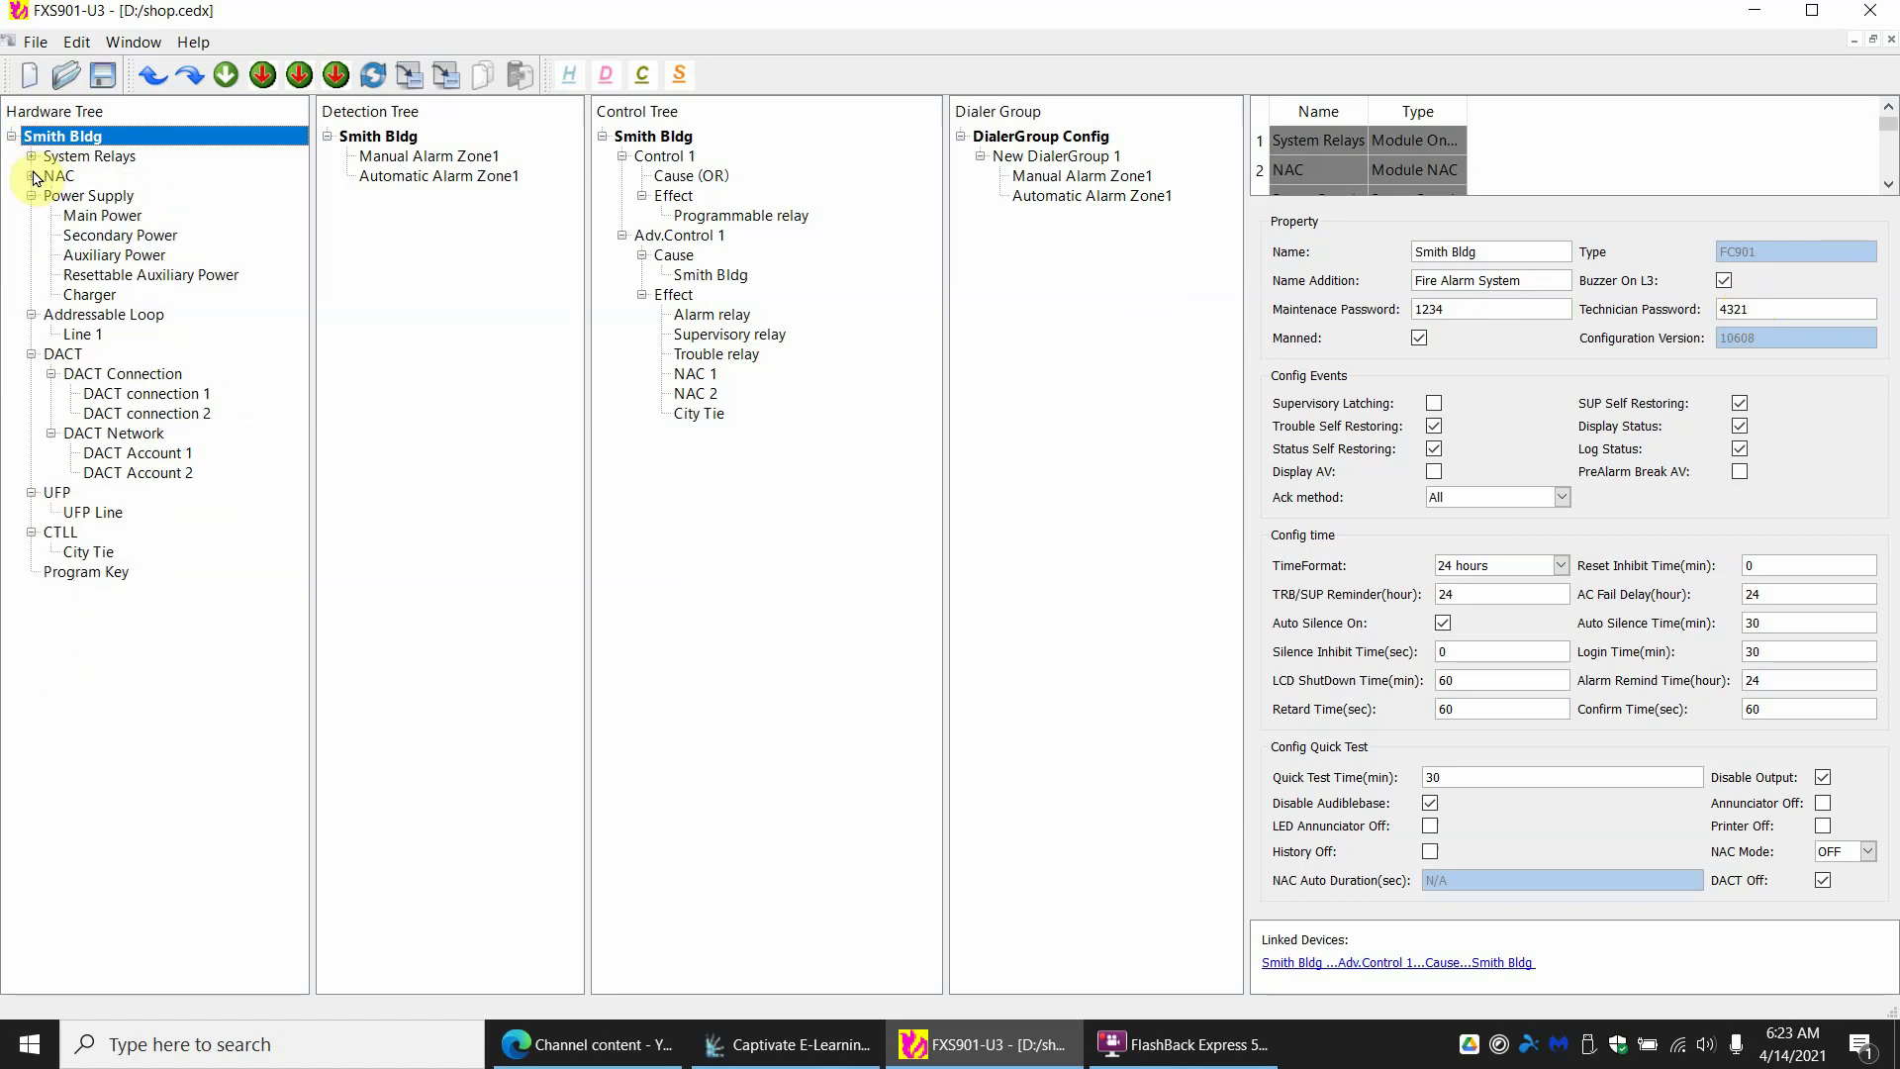
pyautogui.click(32, 177)
pyautogui.click(33, 177)
pyautogui.click(31, 197)
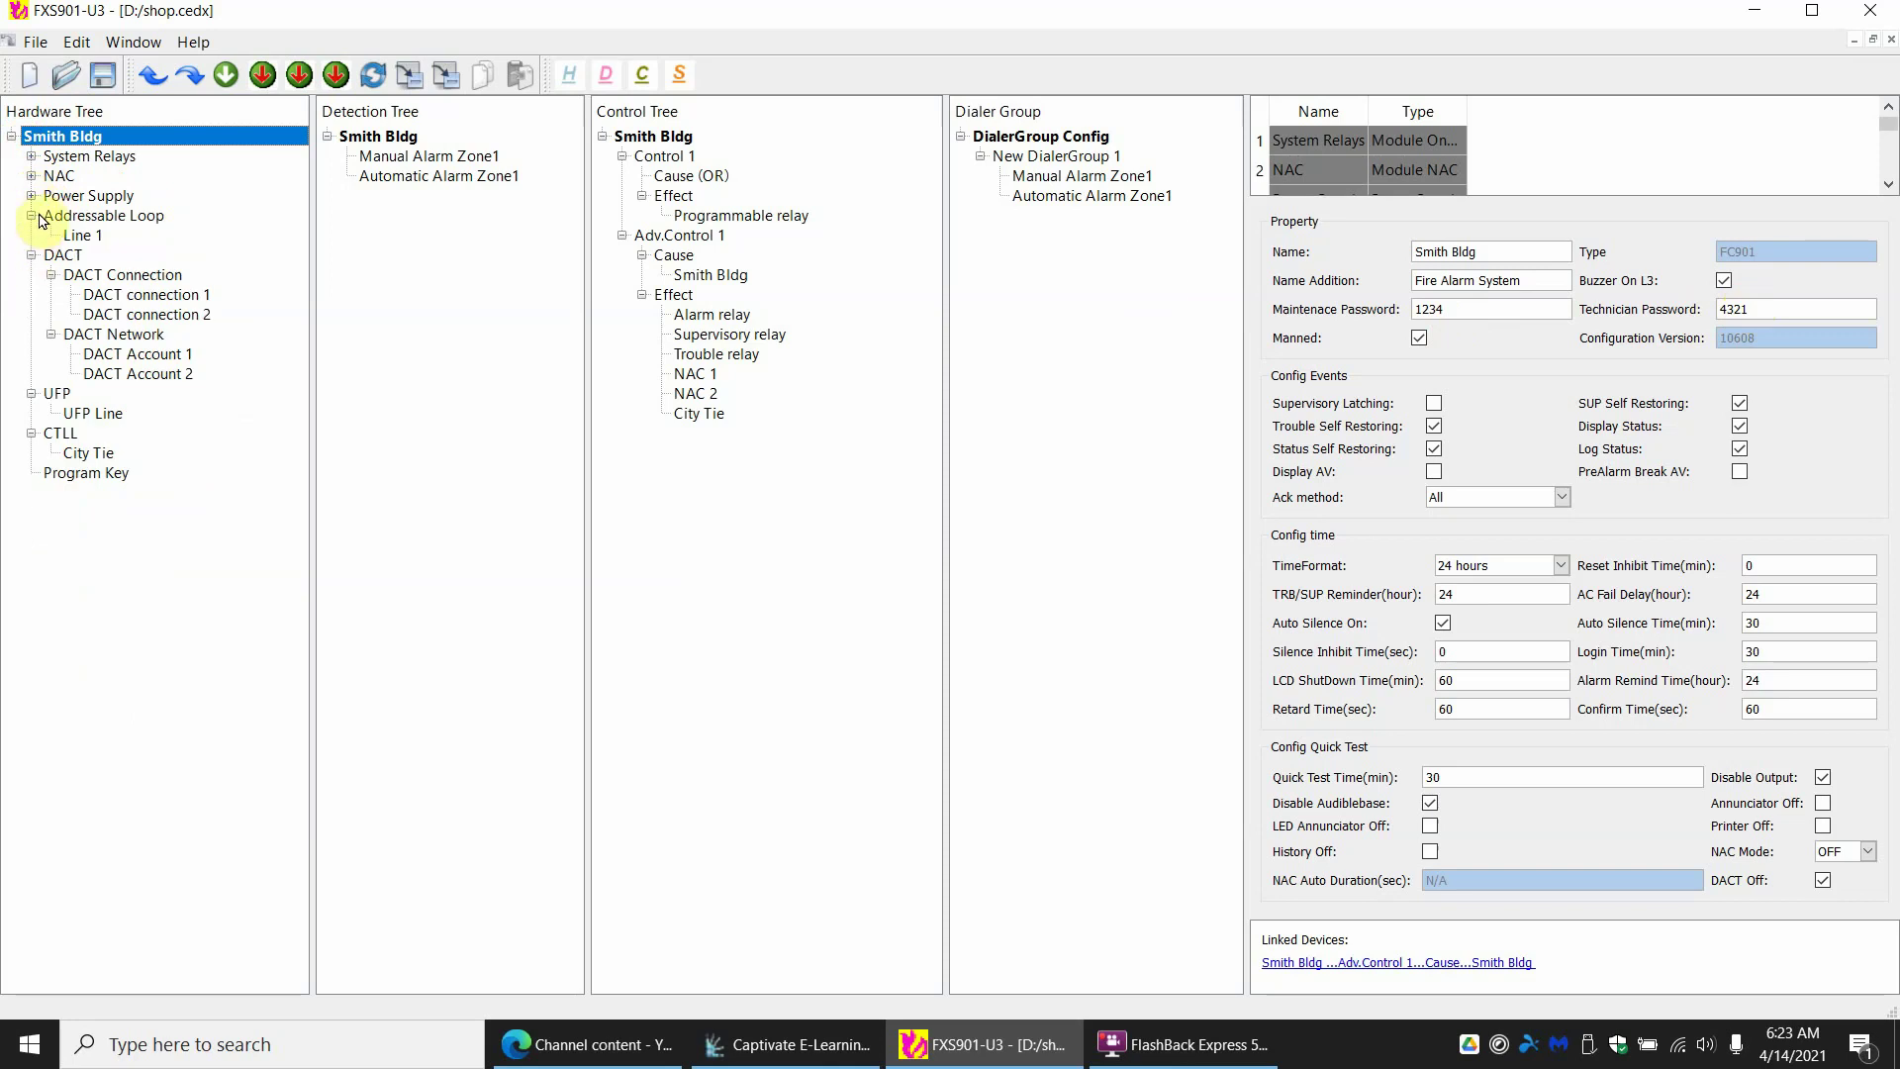
pyautogui.click(69, 259)
pyautogui.rightClick(68, 258)
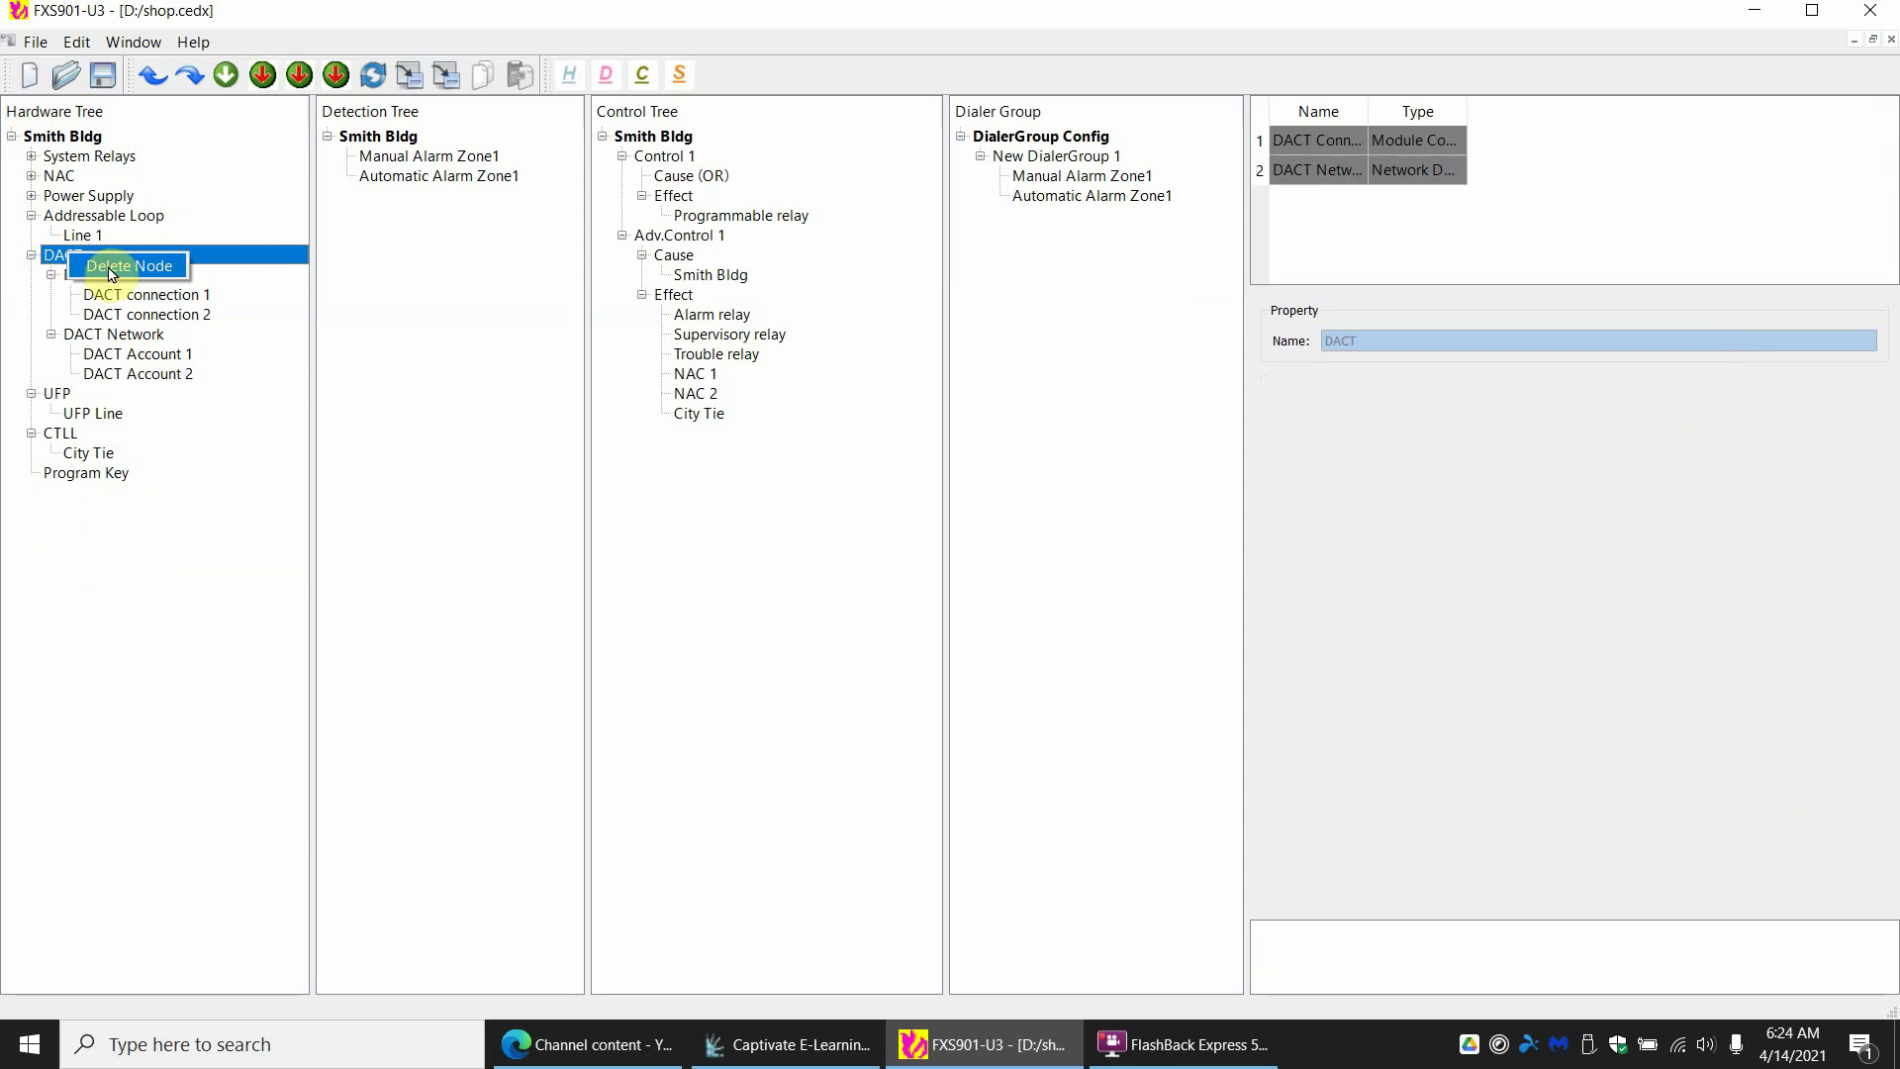
pyautogui.click(131, 315)
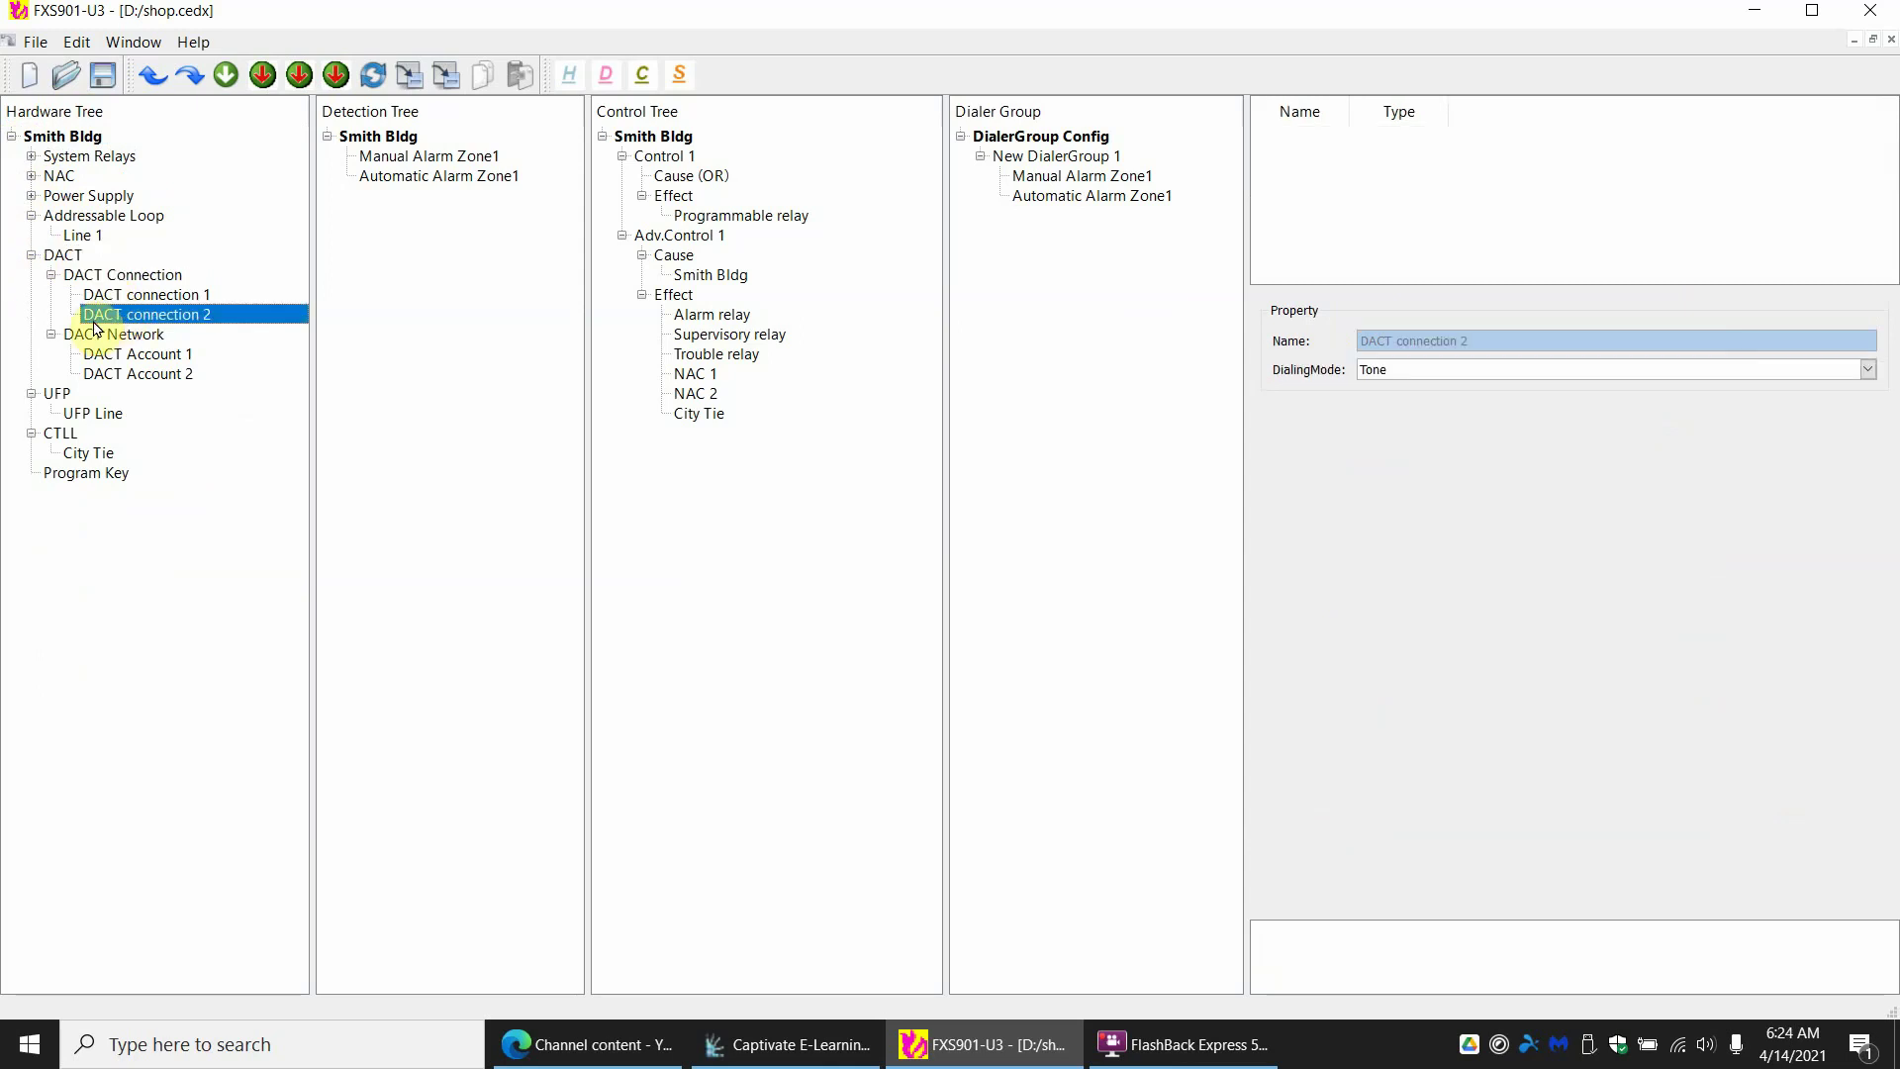
pyautogui.click(65, 258)
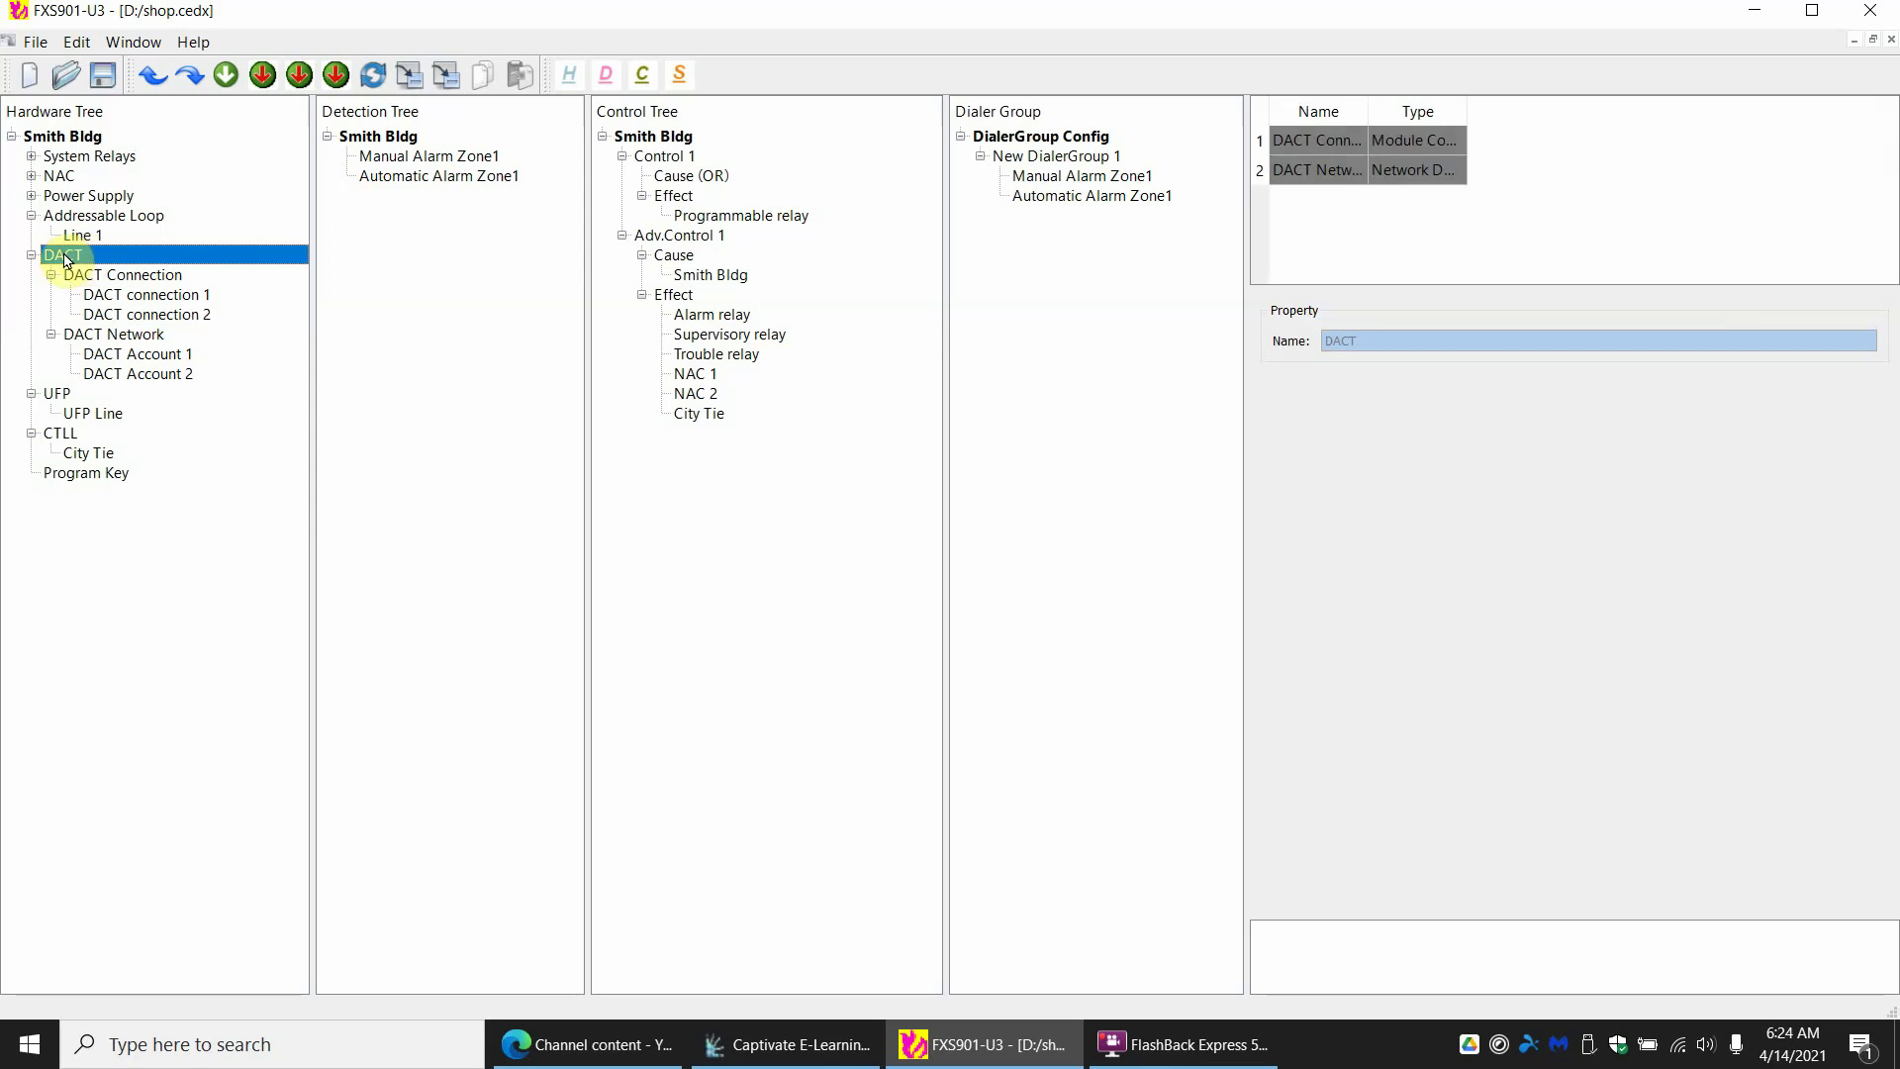
# Insert a Point UFP Annunciator node under the UFP Line and select it to show its properties
pyautogui.click(57, 395)
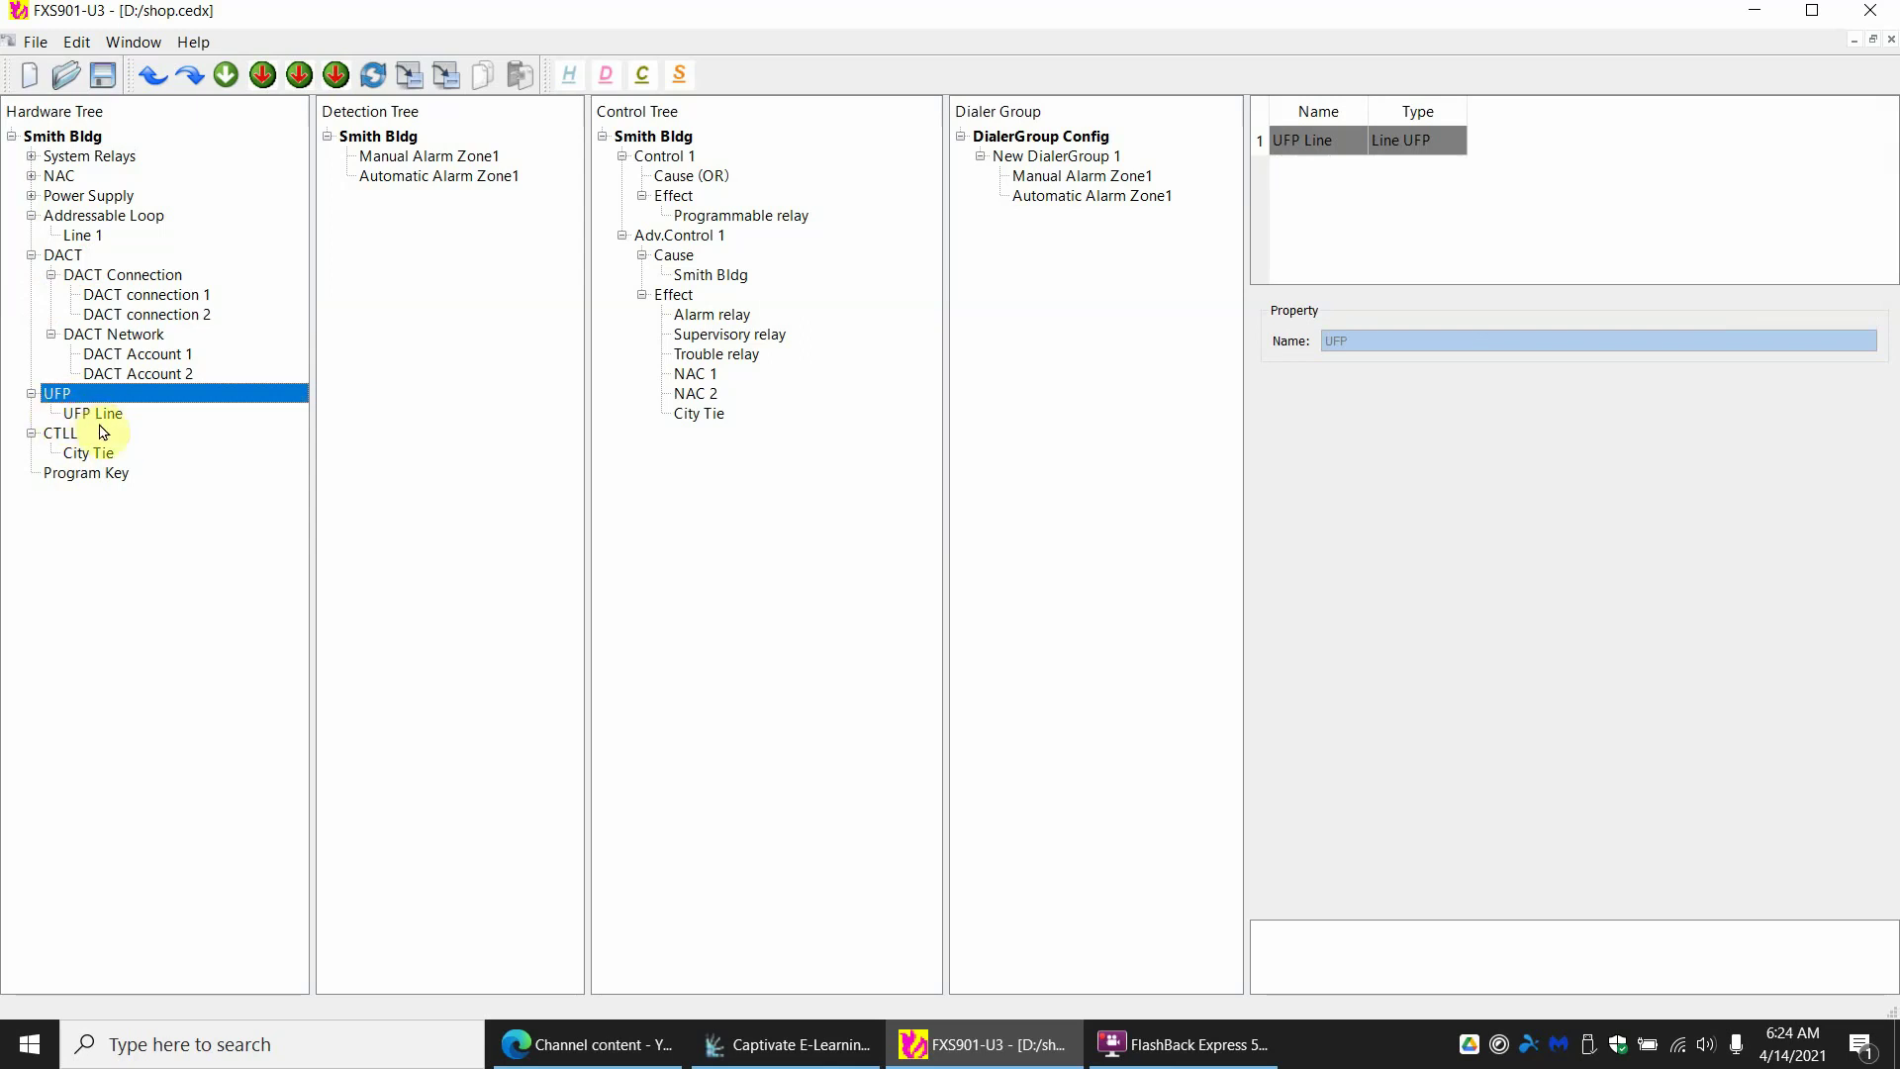
pyautogui.click(99, 421)
pyautogui.rightClick(100, 423)
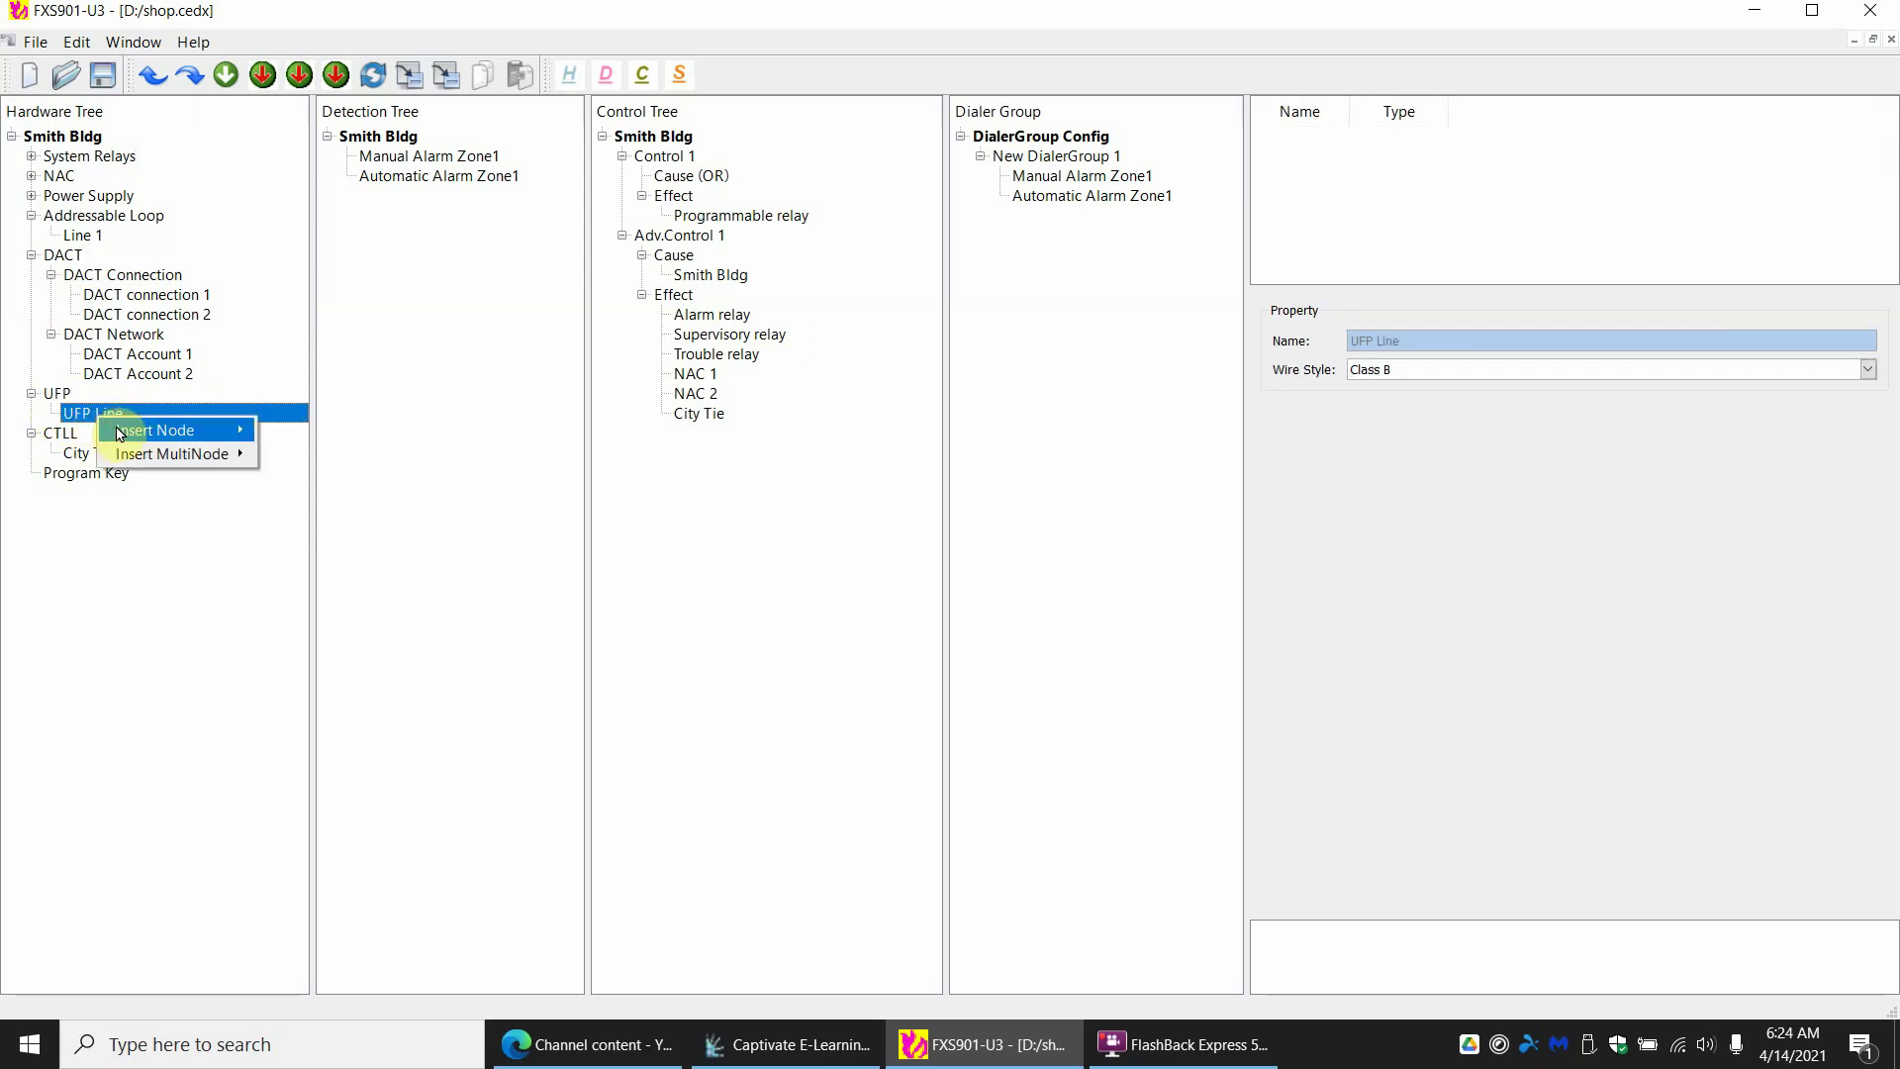
pyautogui.moveTo(148, 429)
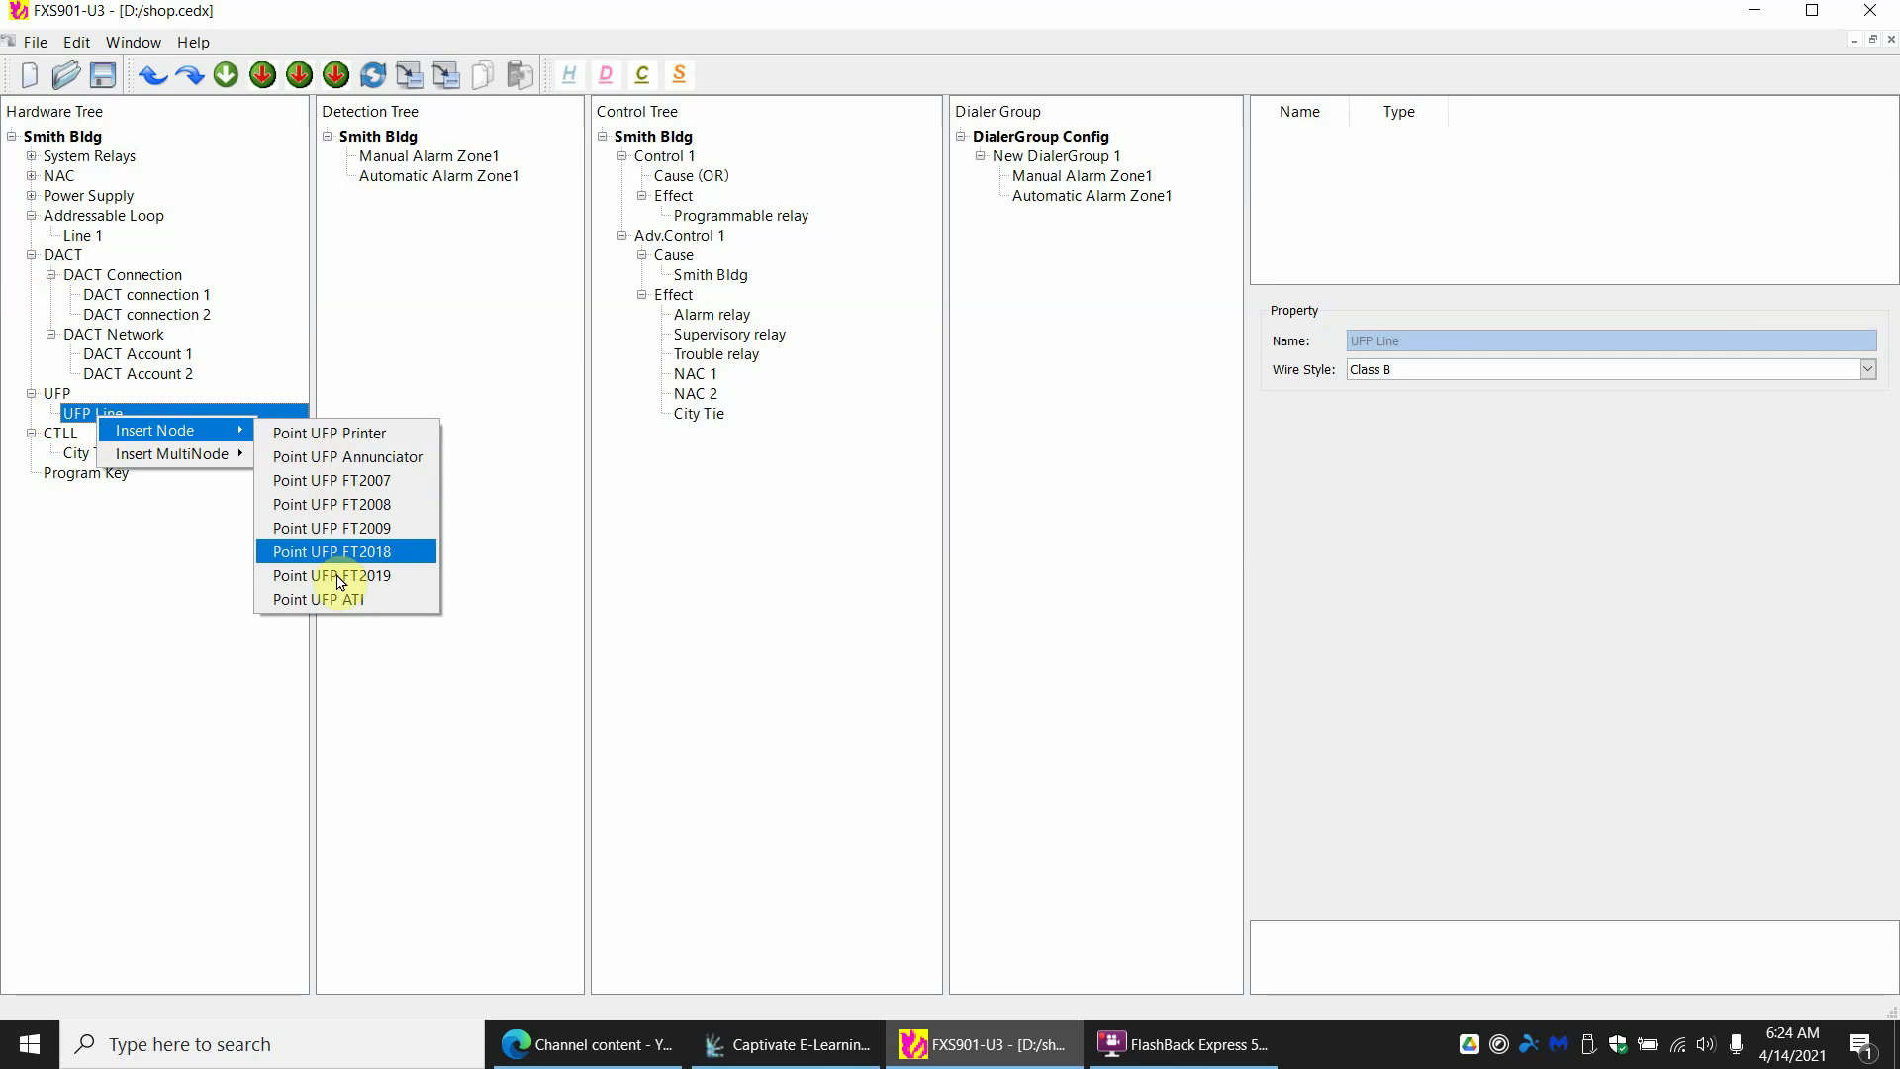
pyautogui.click(302, 456)
pyautogui.click(142, 436)
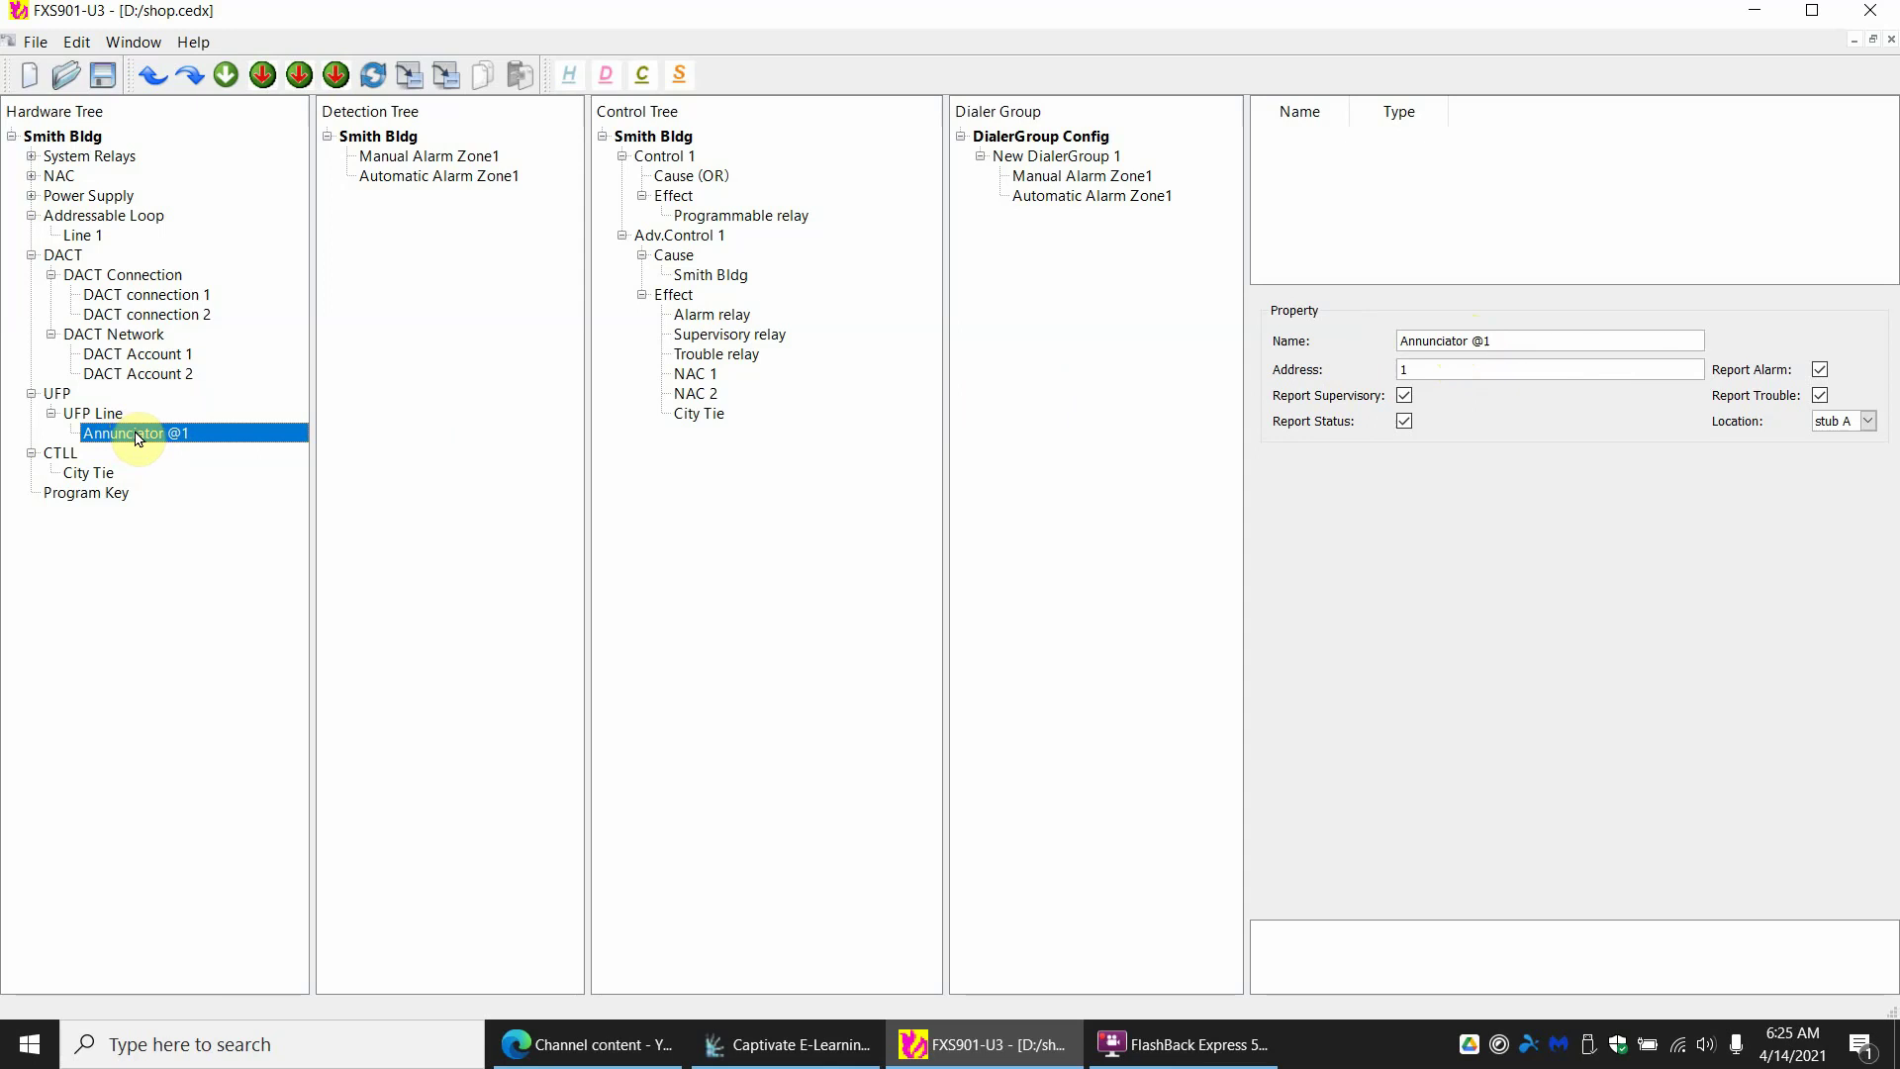
# Delete the CTLL module with its City Tie from the Hardware Tree
pyautogui.click(69, 457)
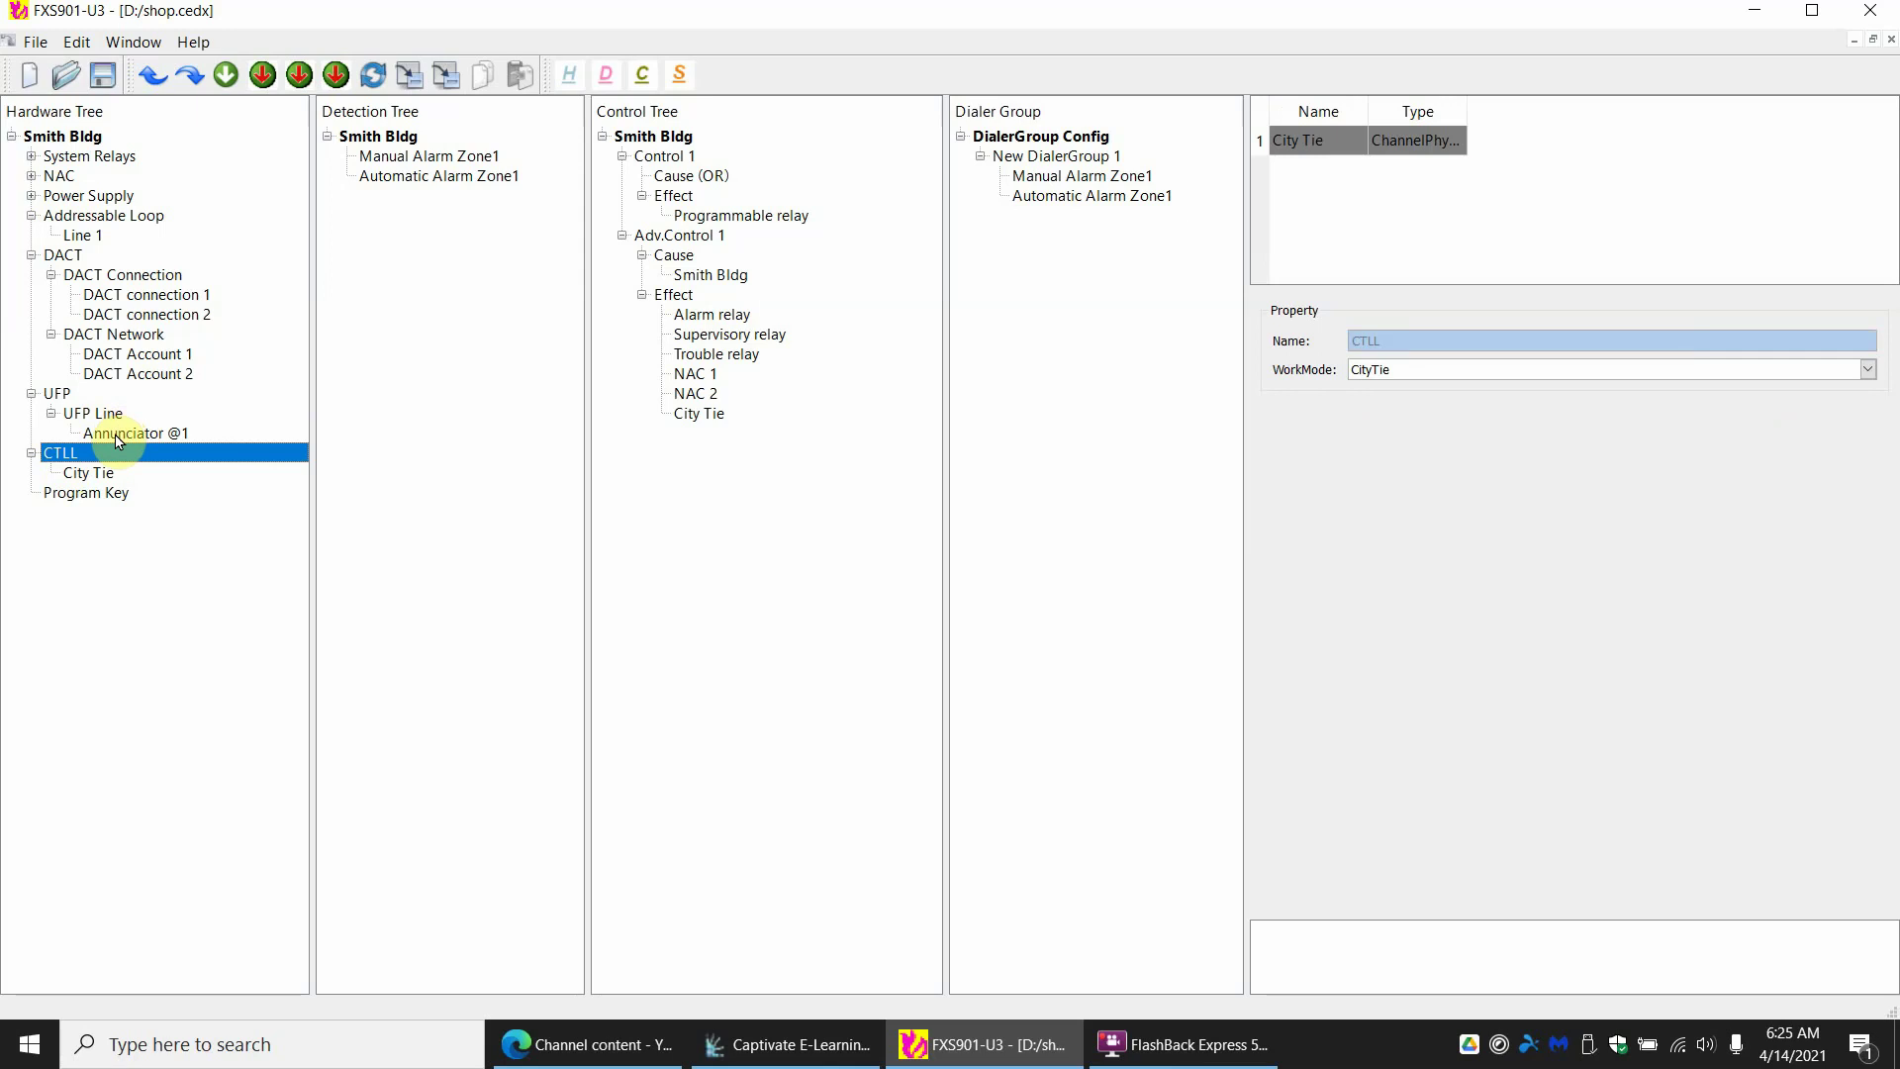
pyautogui.rightClick(67, 454)
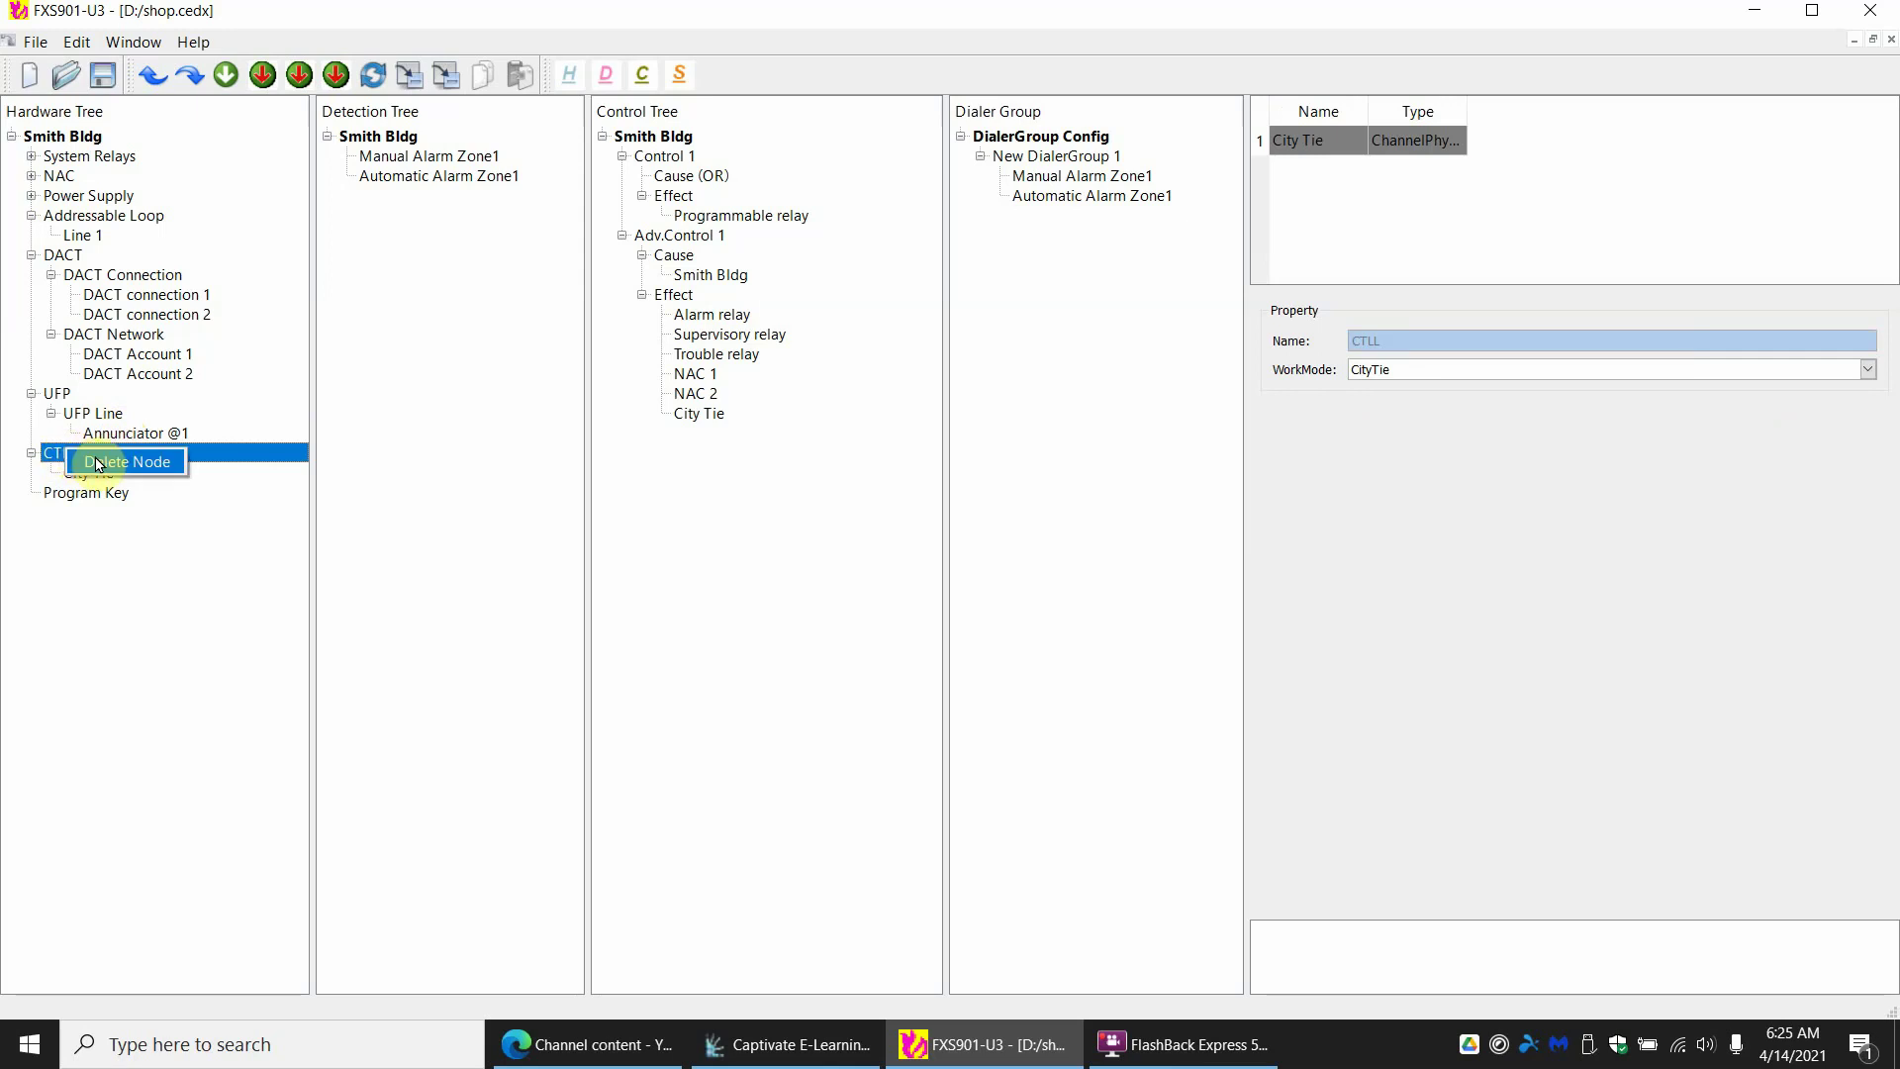
pyautogui.click(99, 462)
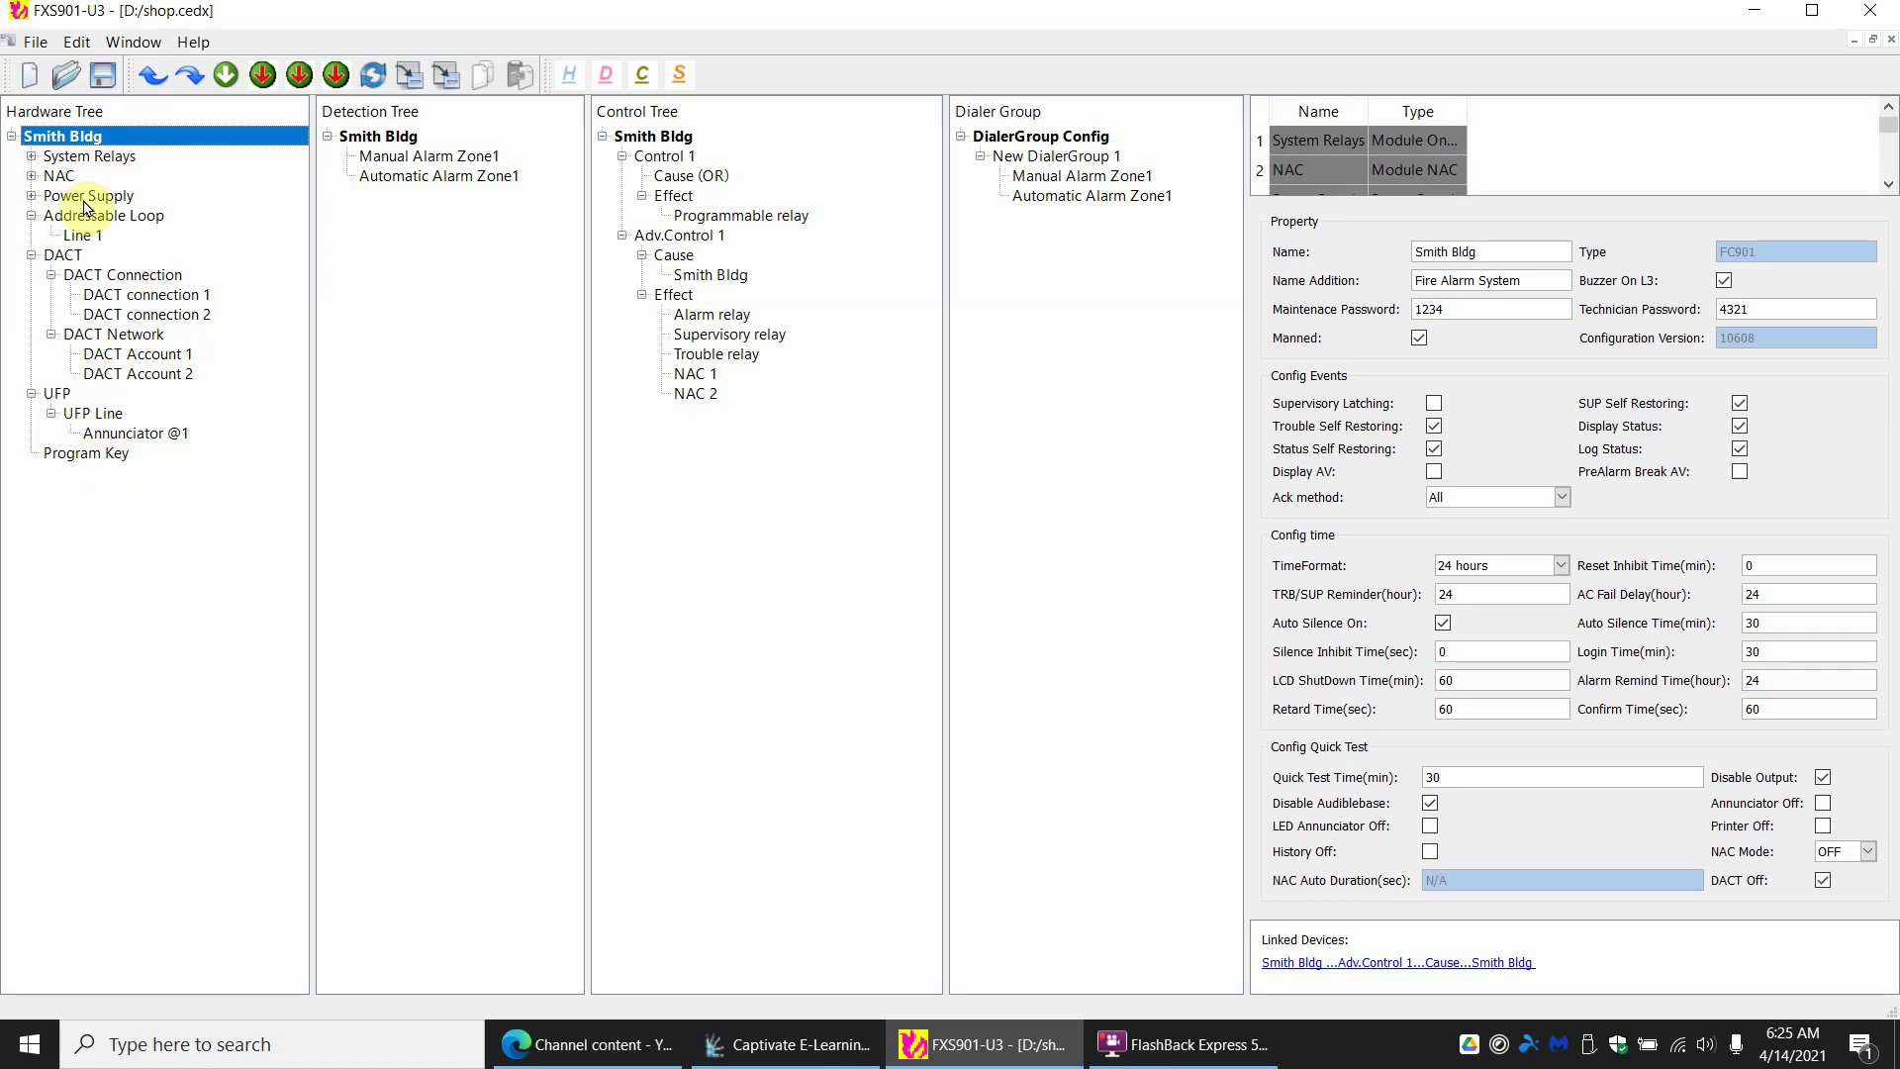
# Set the Program Key's function to NAC Bypass
pyautogui.click(85, 455)
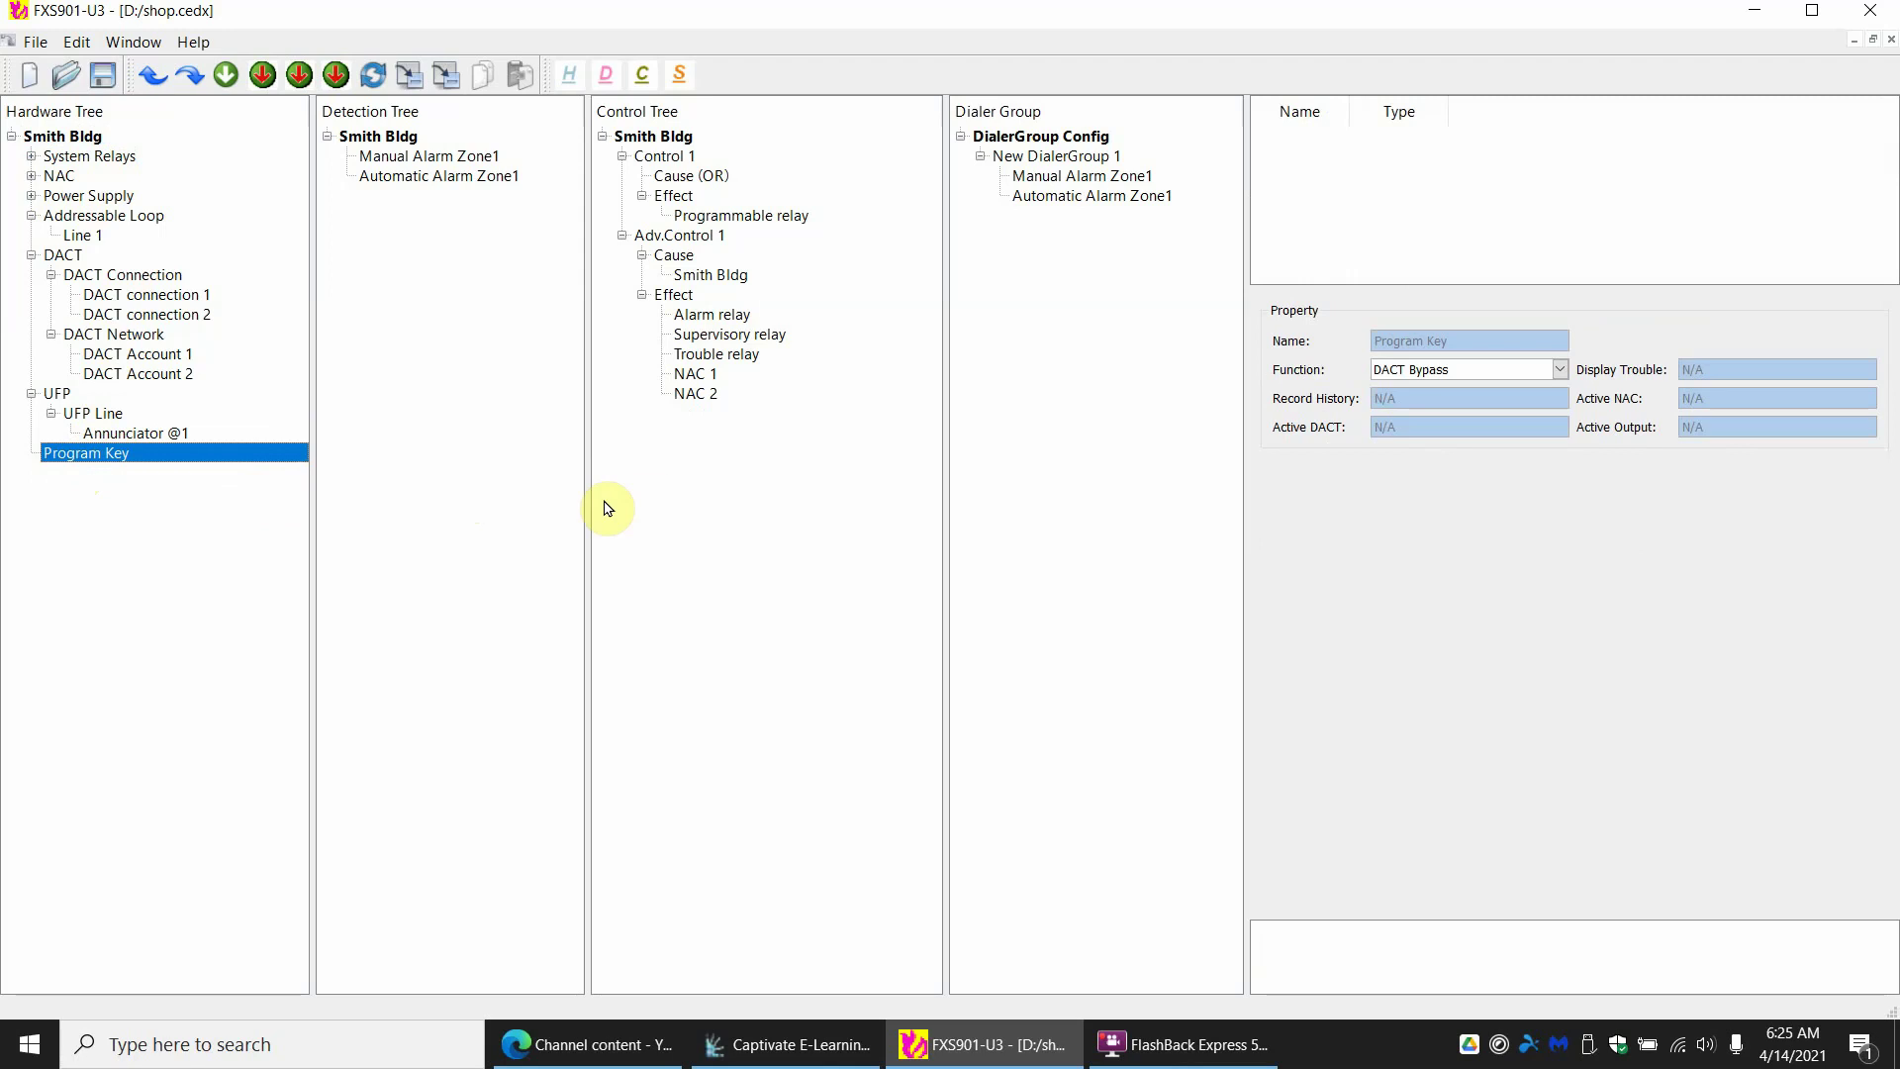
pyautogui.click(1494, 368)
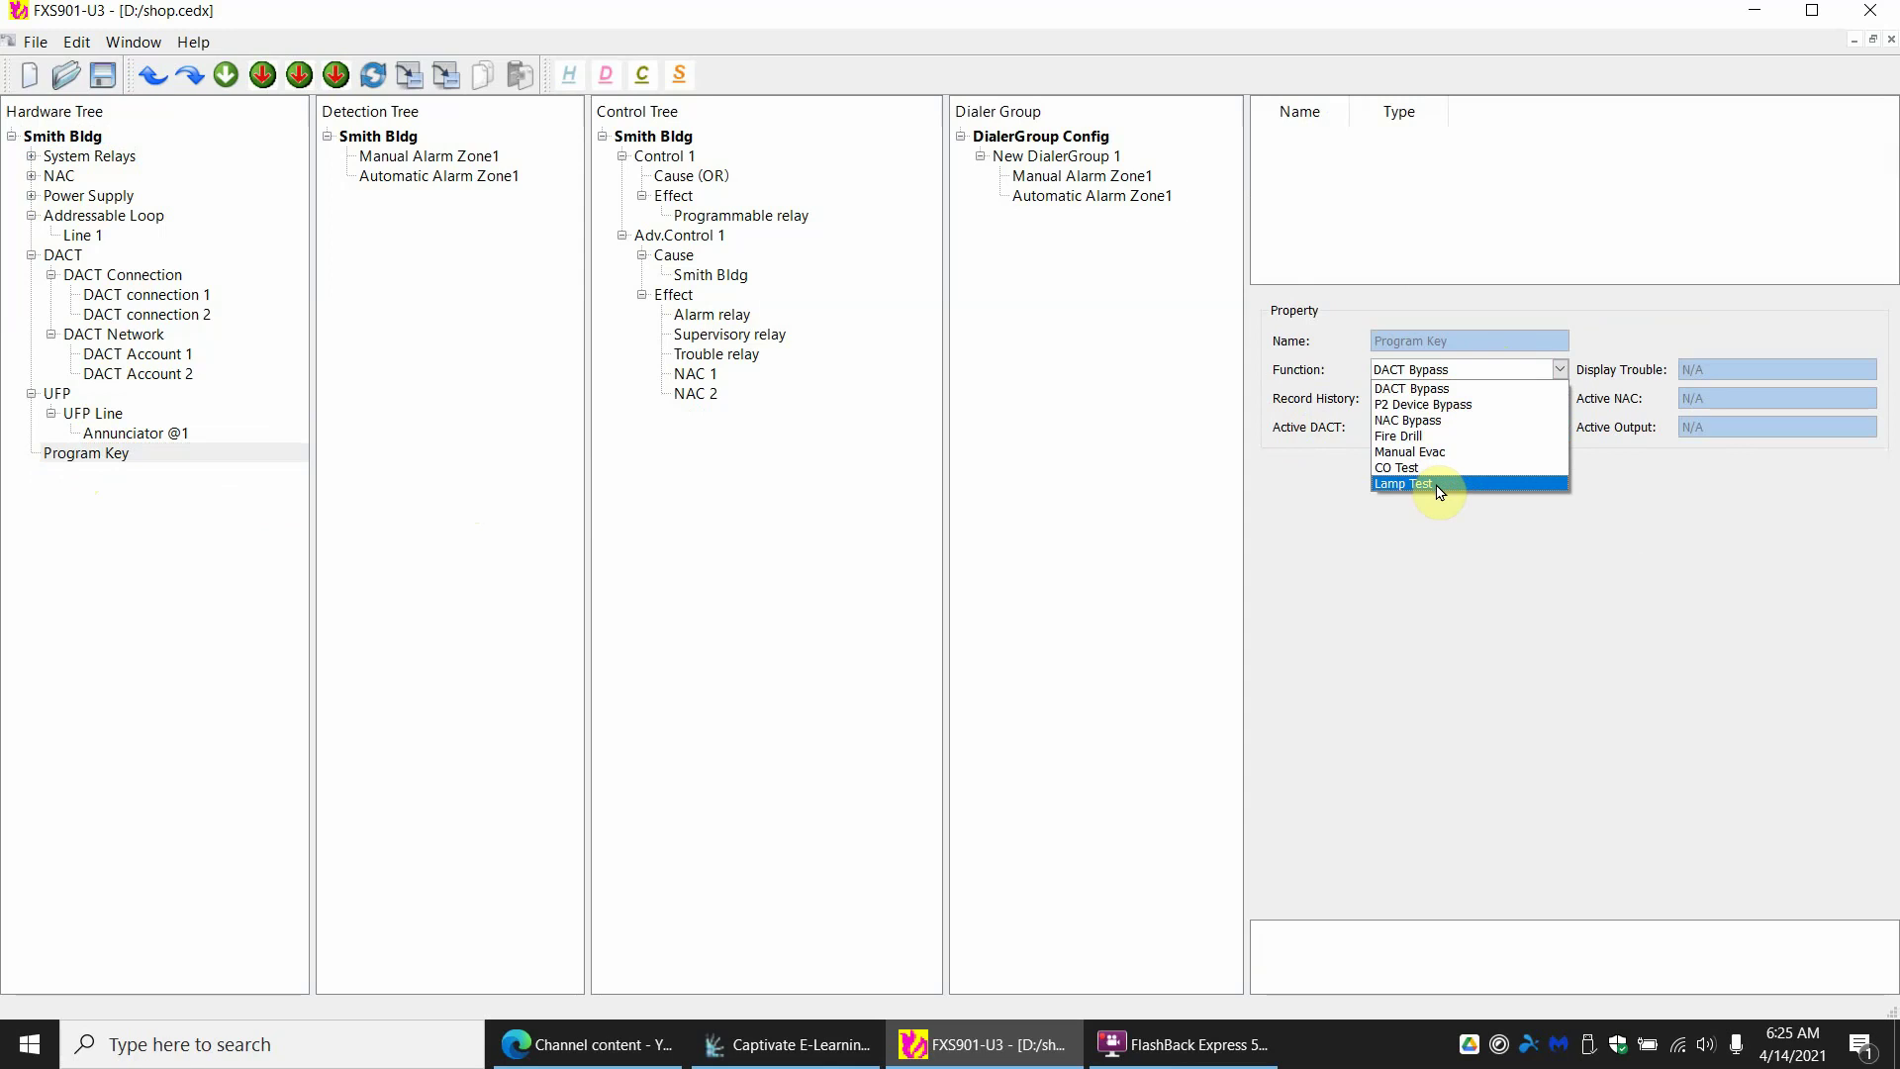
pyautogui.click(1441, 421)
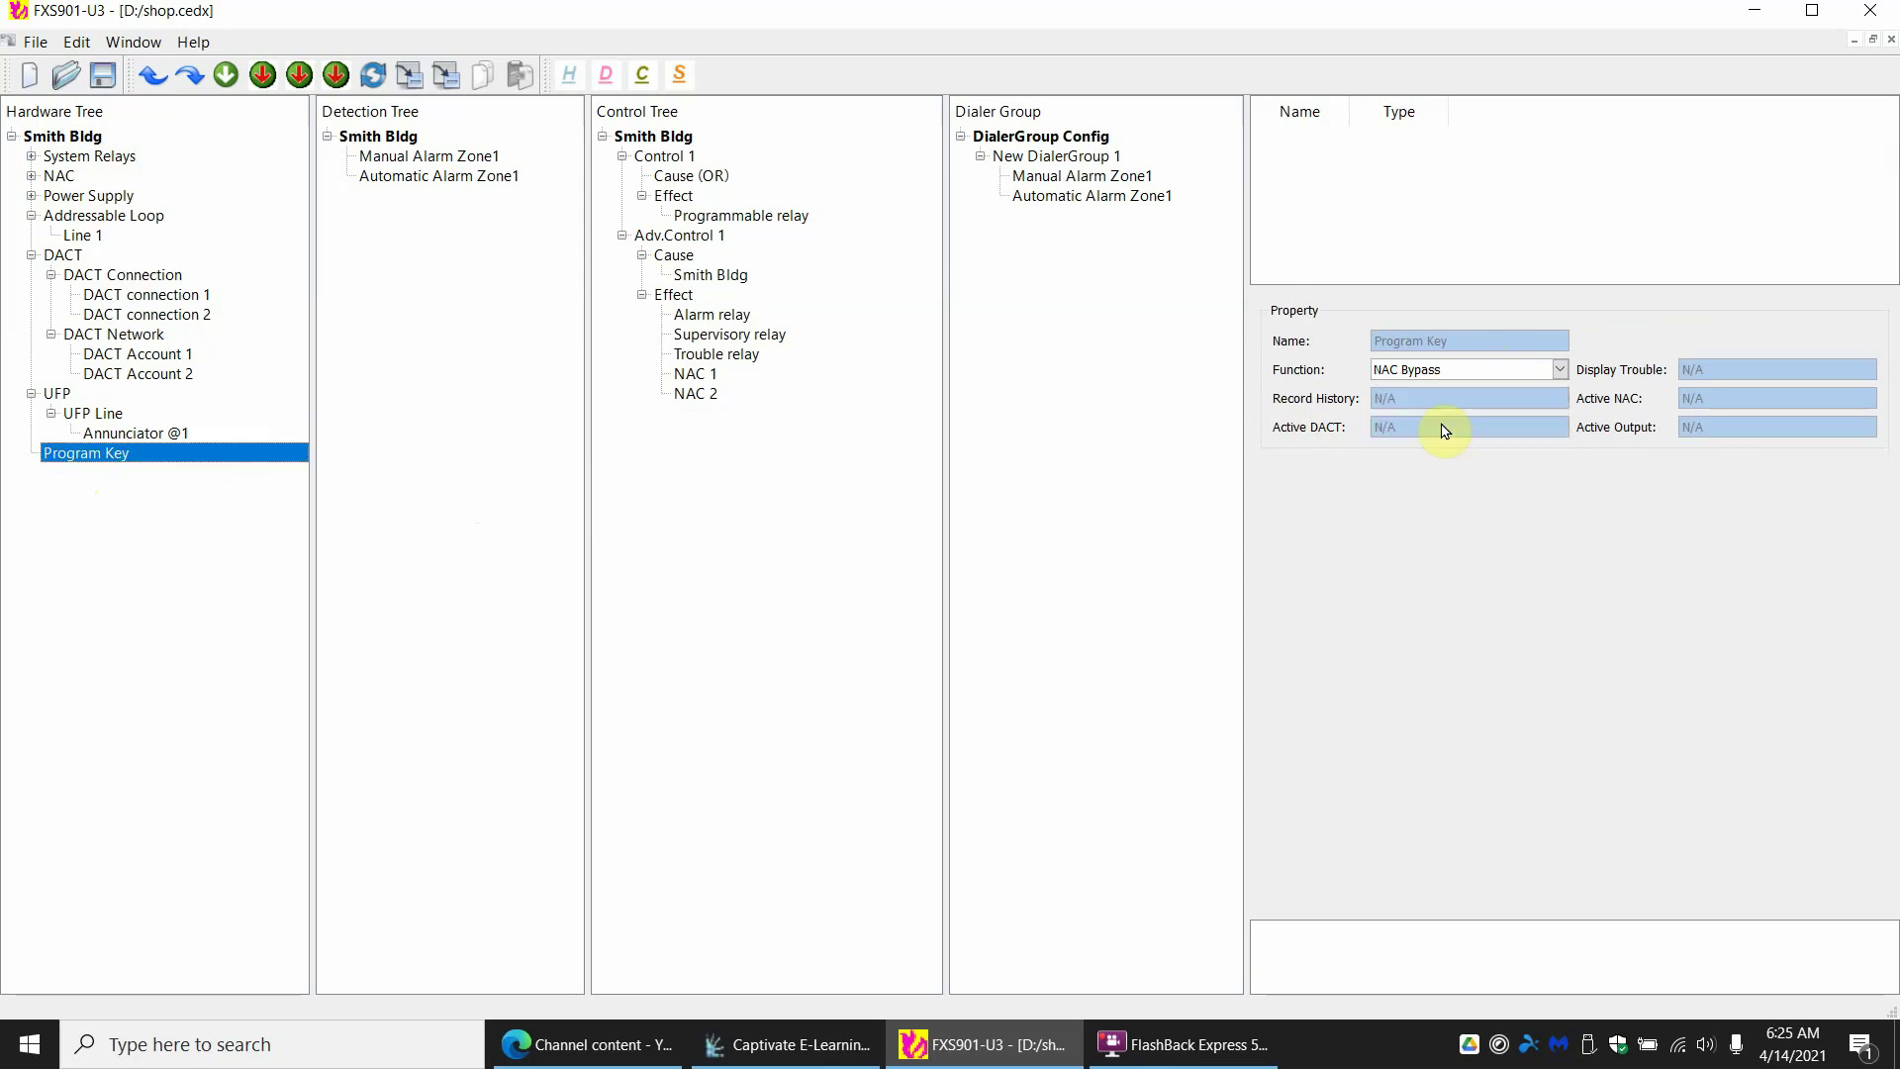
# Turn off Phone Line2 monitoring for the DACT Connection and show the properties of DACT connection 1
pyautogui.click(94, 275)
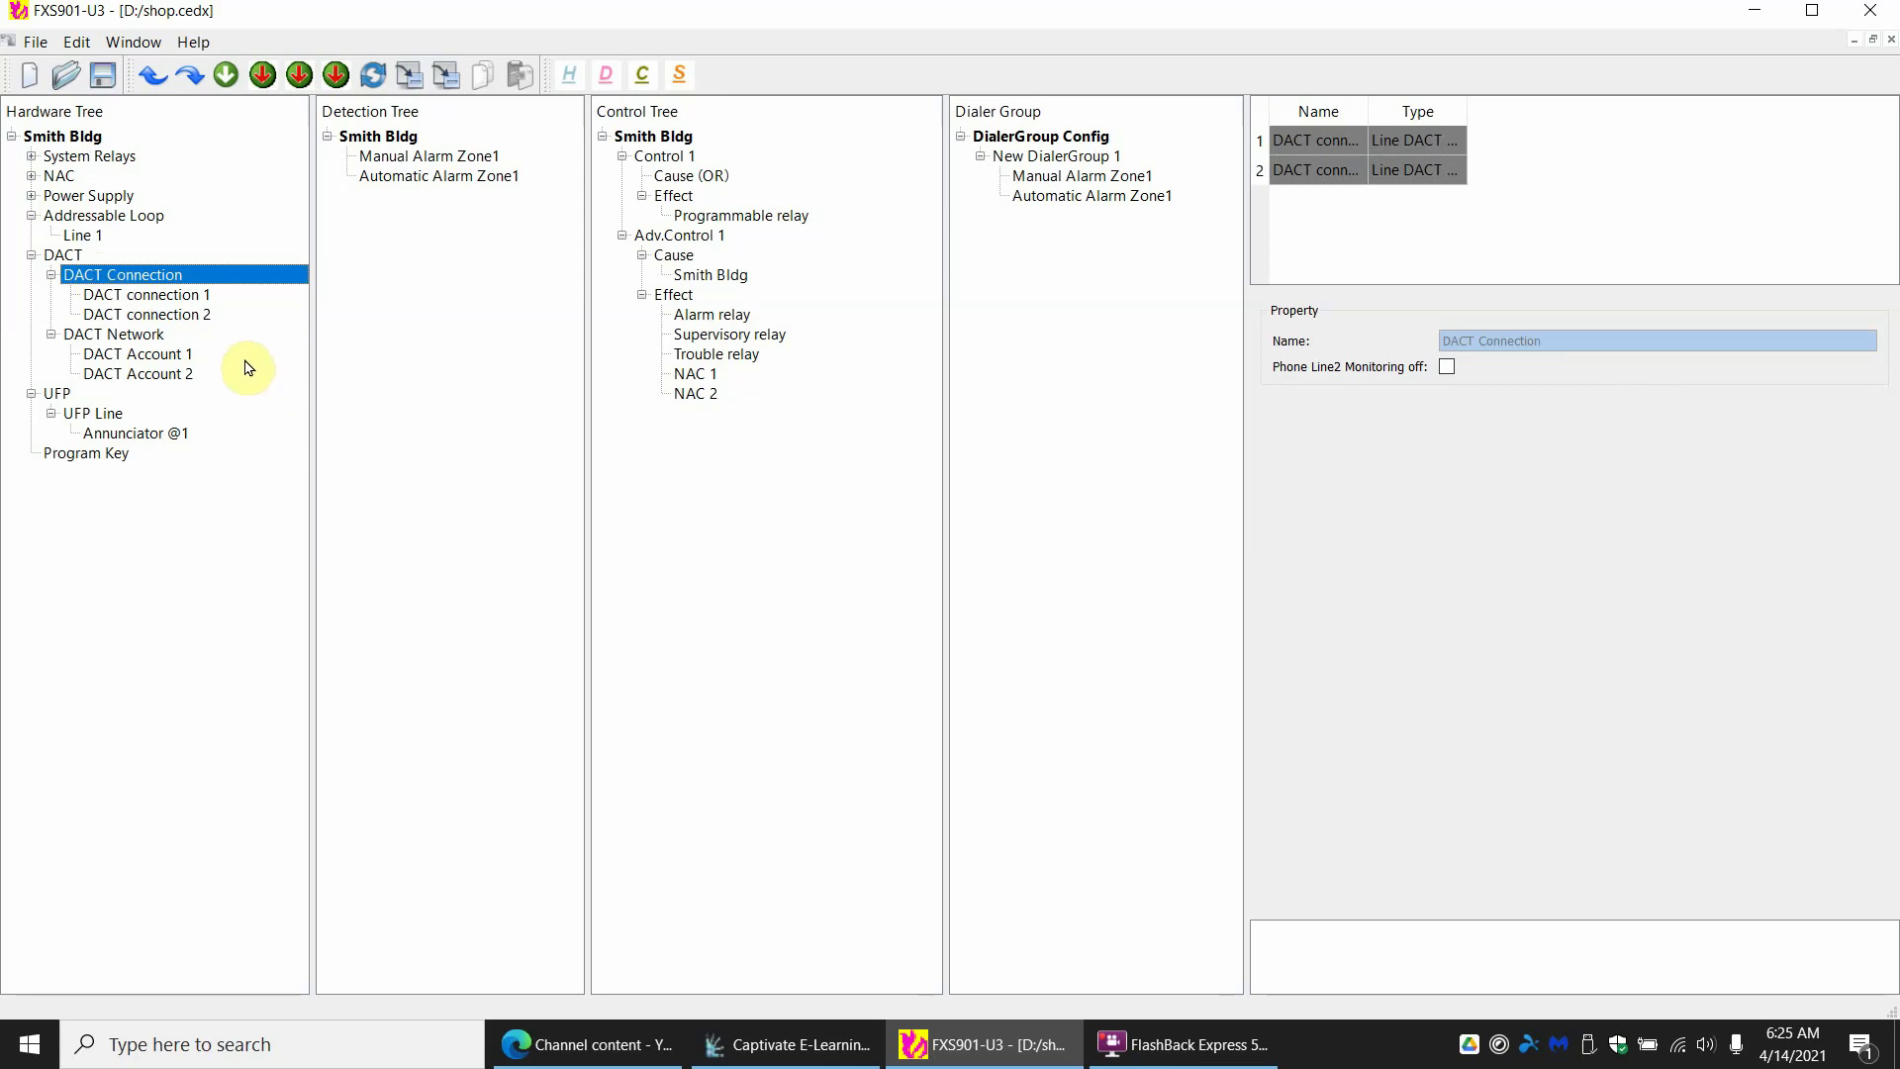
pyautogui.click(1446, 368)
pyautogui.click(178, 297)
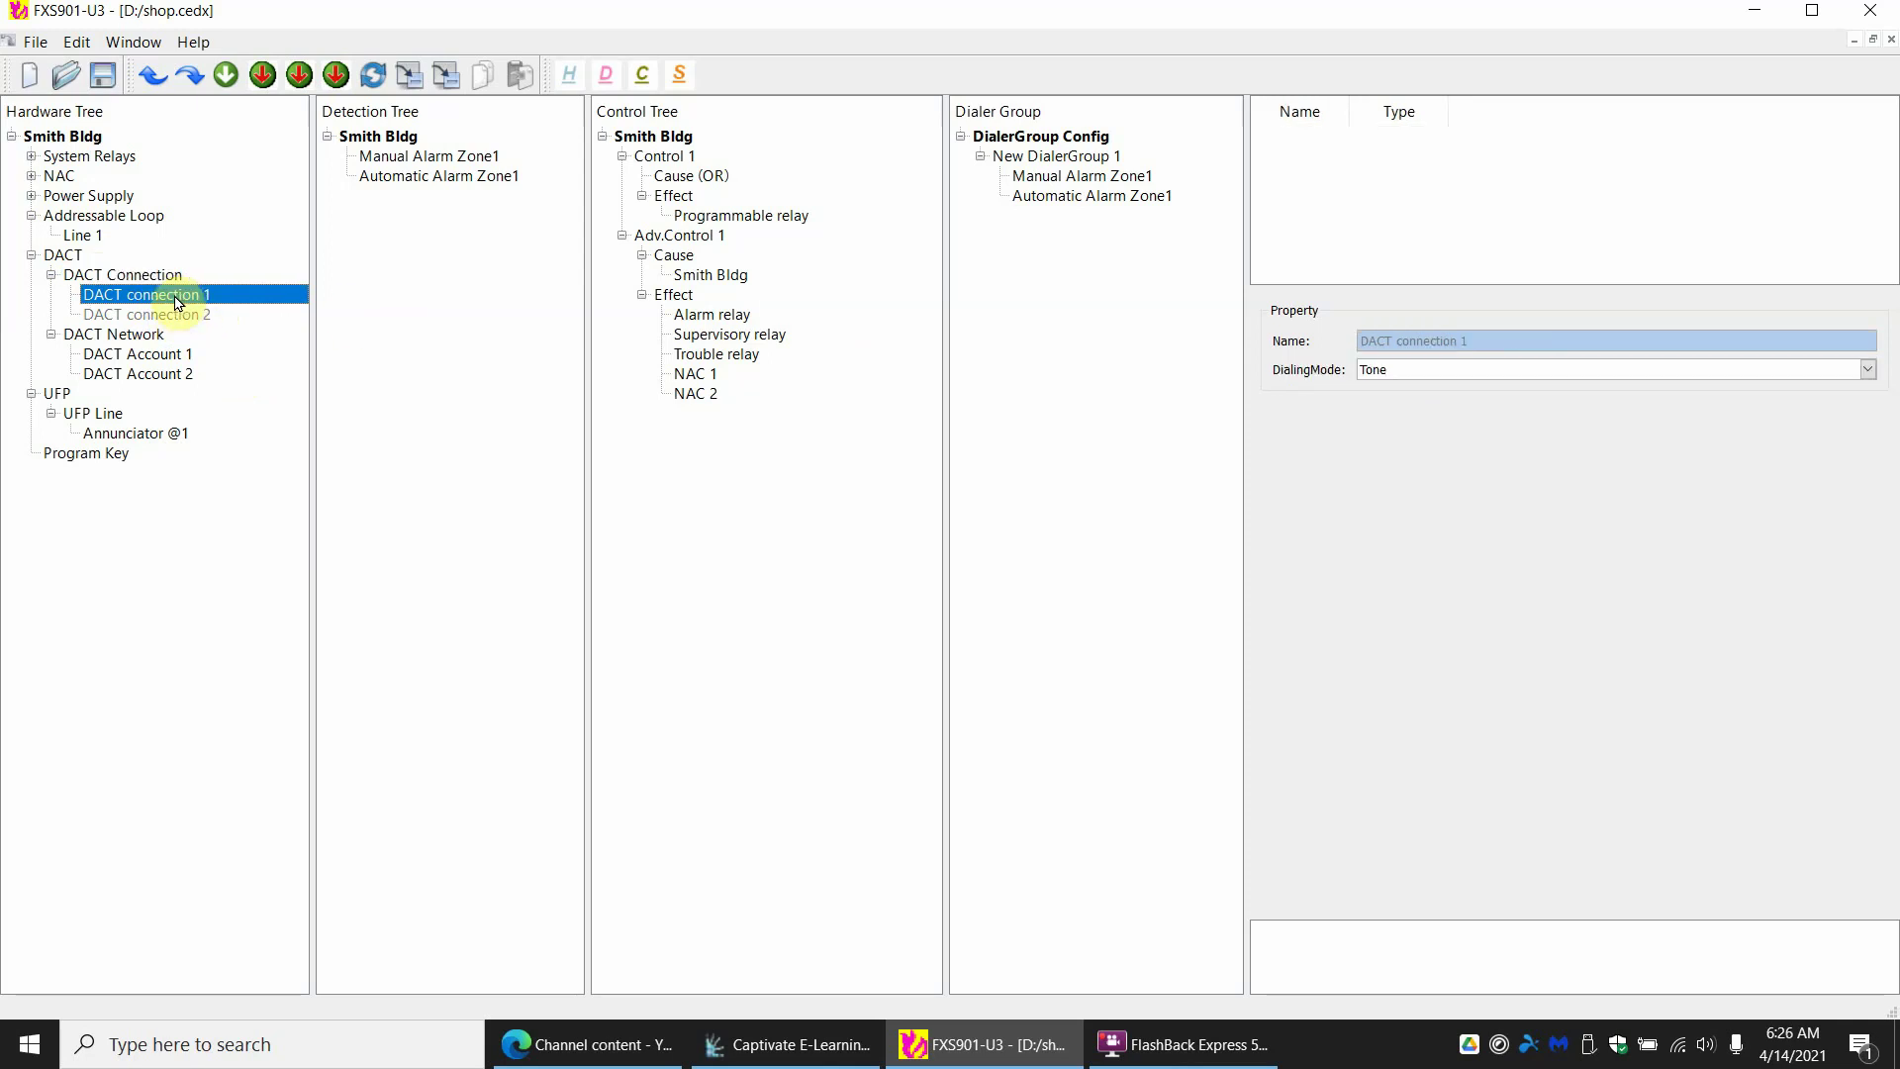
# Change the format type of DACT Account 1 to Ademco Contact ID and accept the change
pyautogui.click(144, 336)
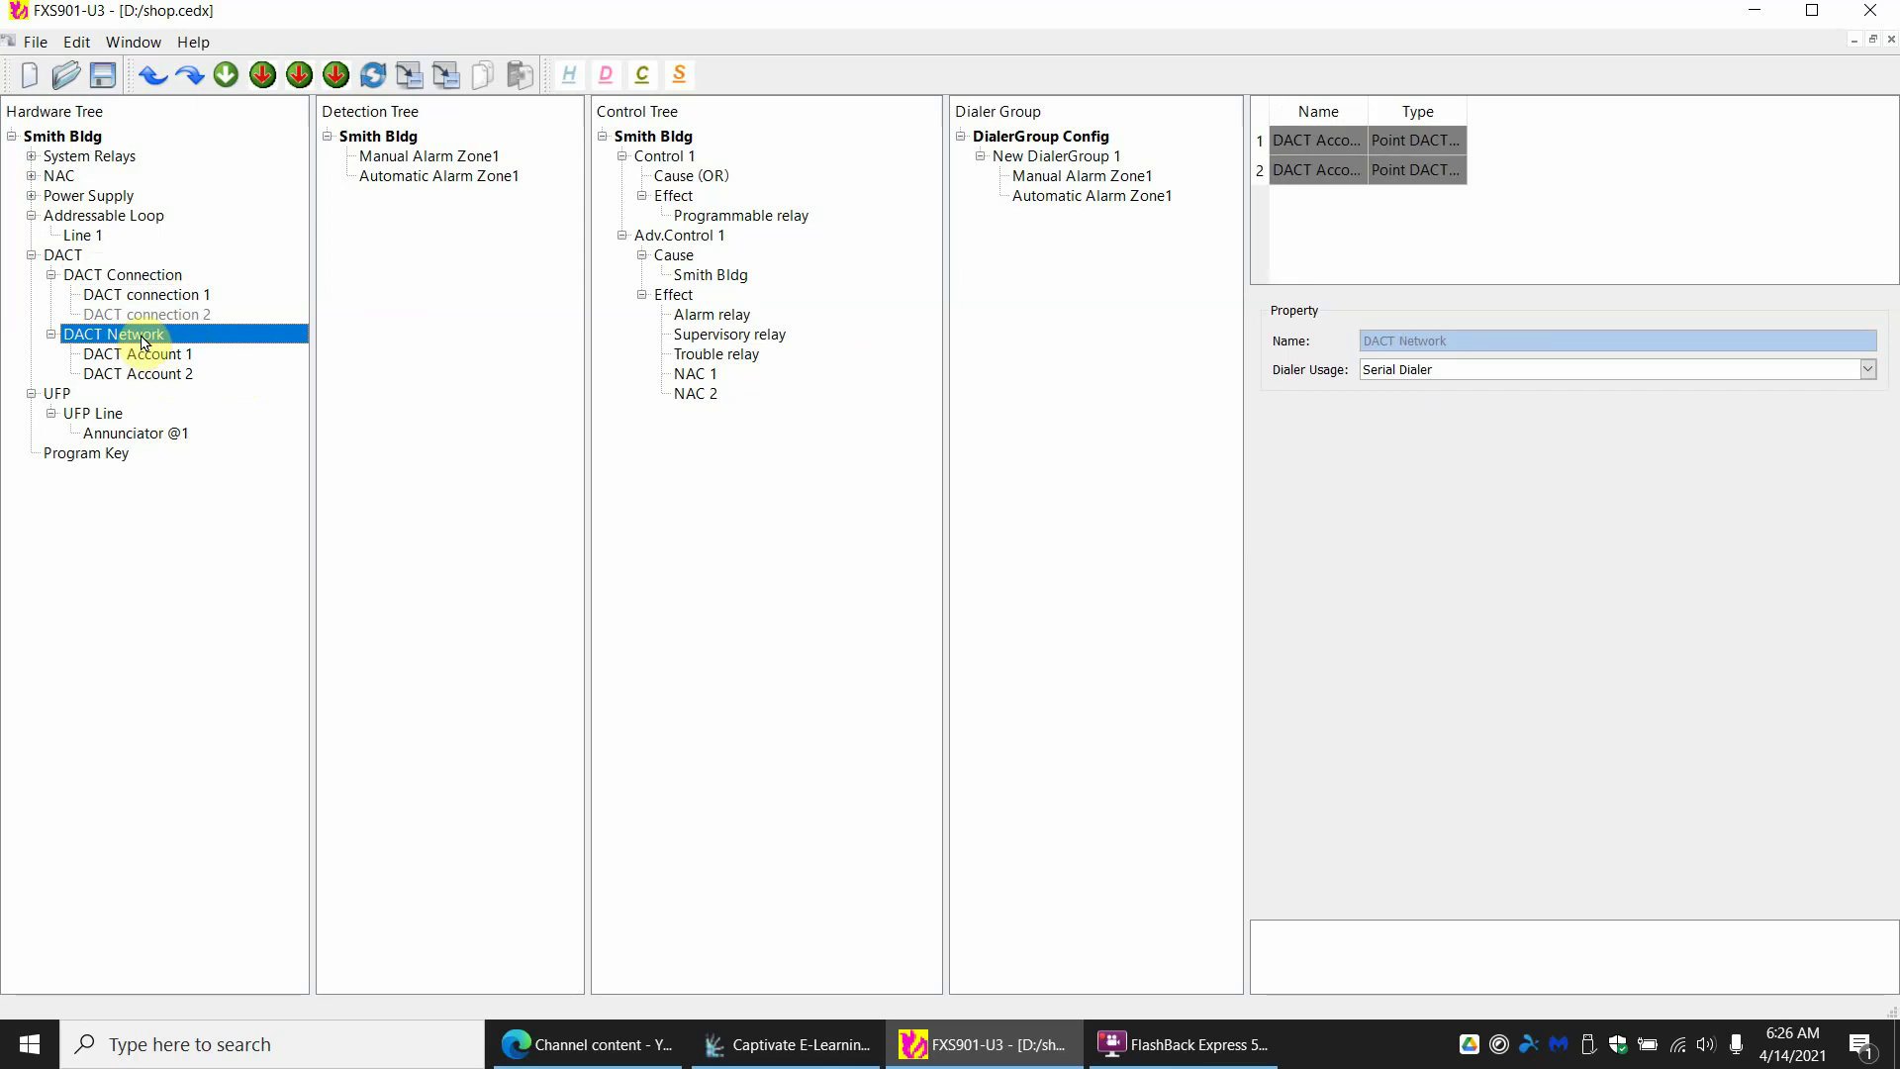
pyautogui.click(154, 356)
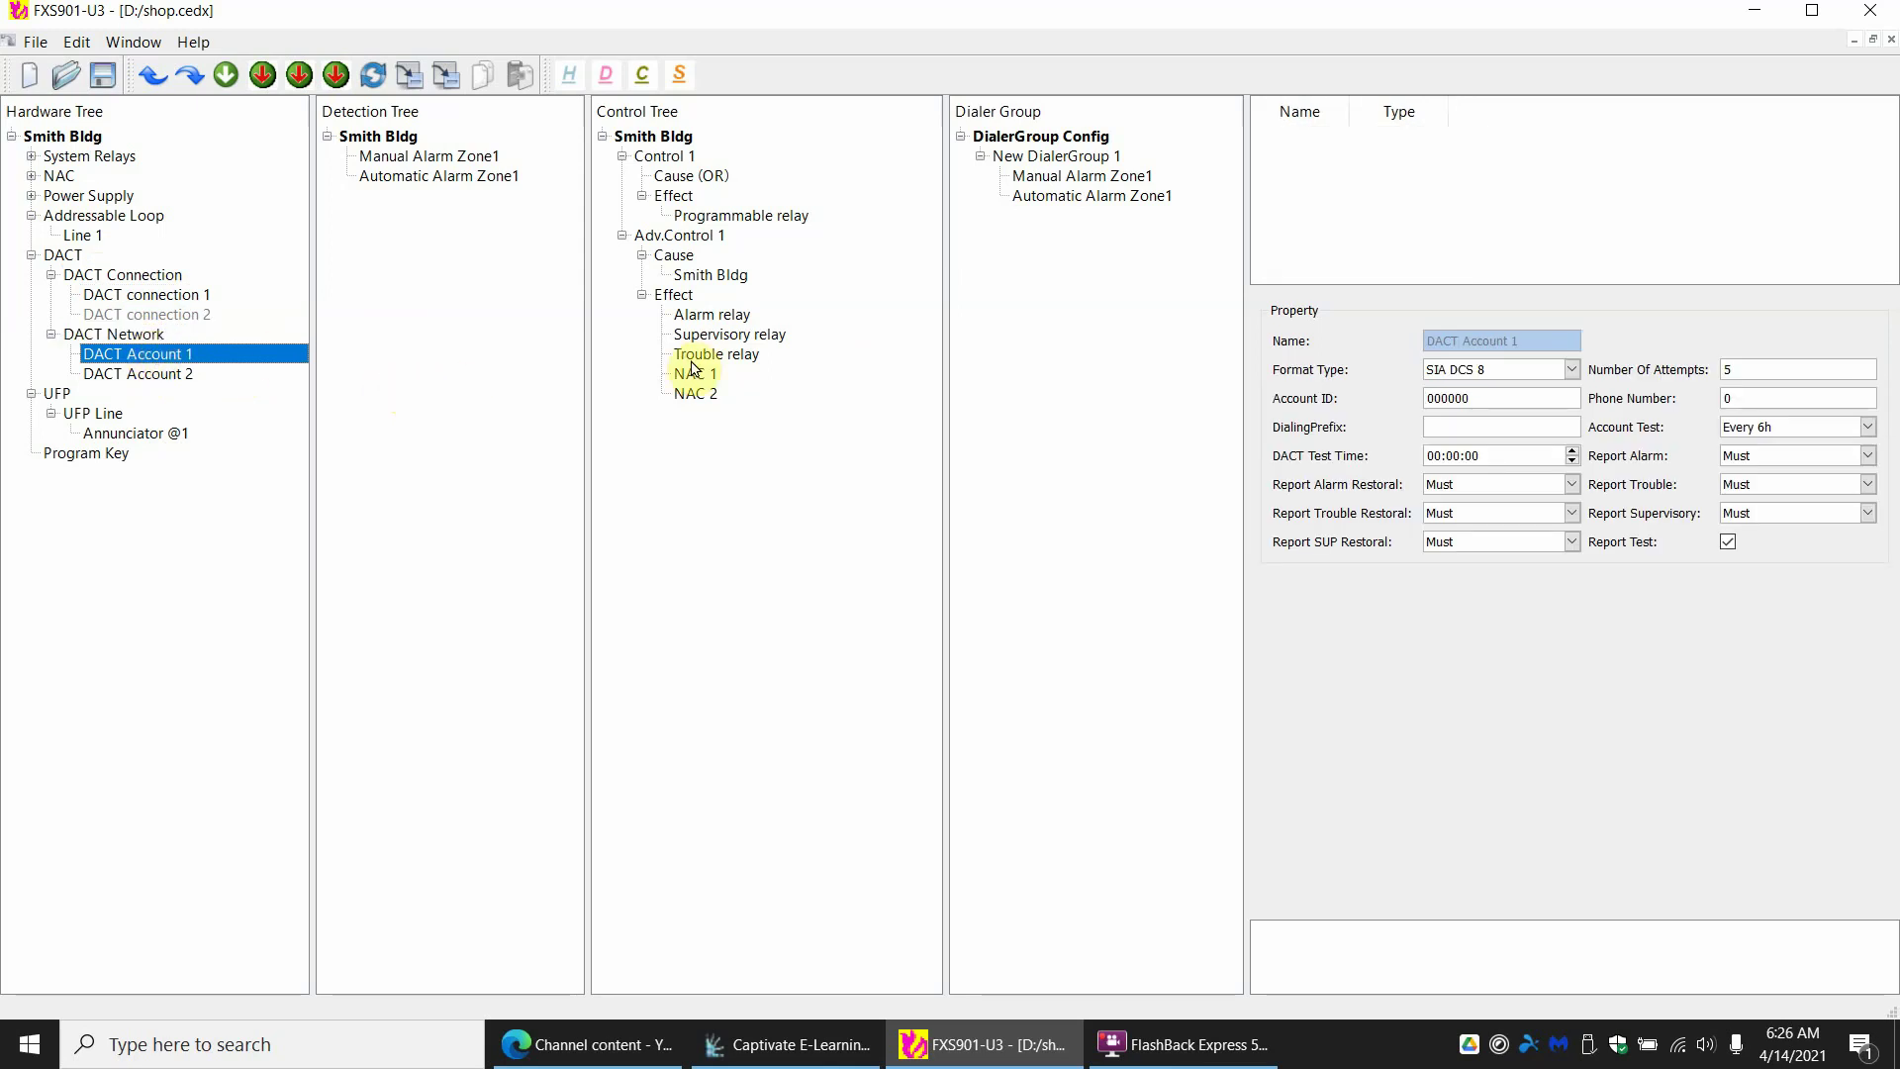
pyautogui.click(1497, 371)
pyautogui.click(1493, 419)
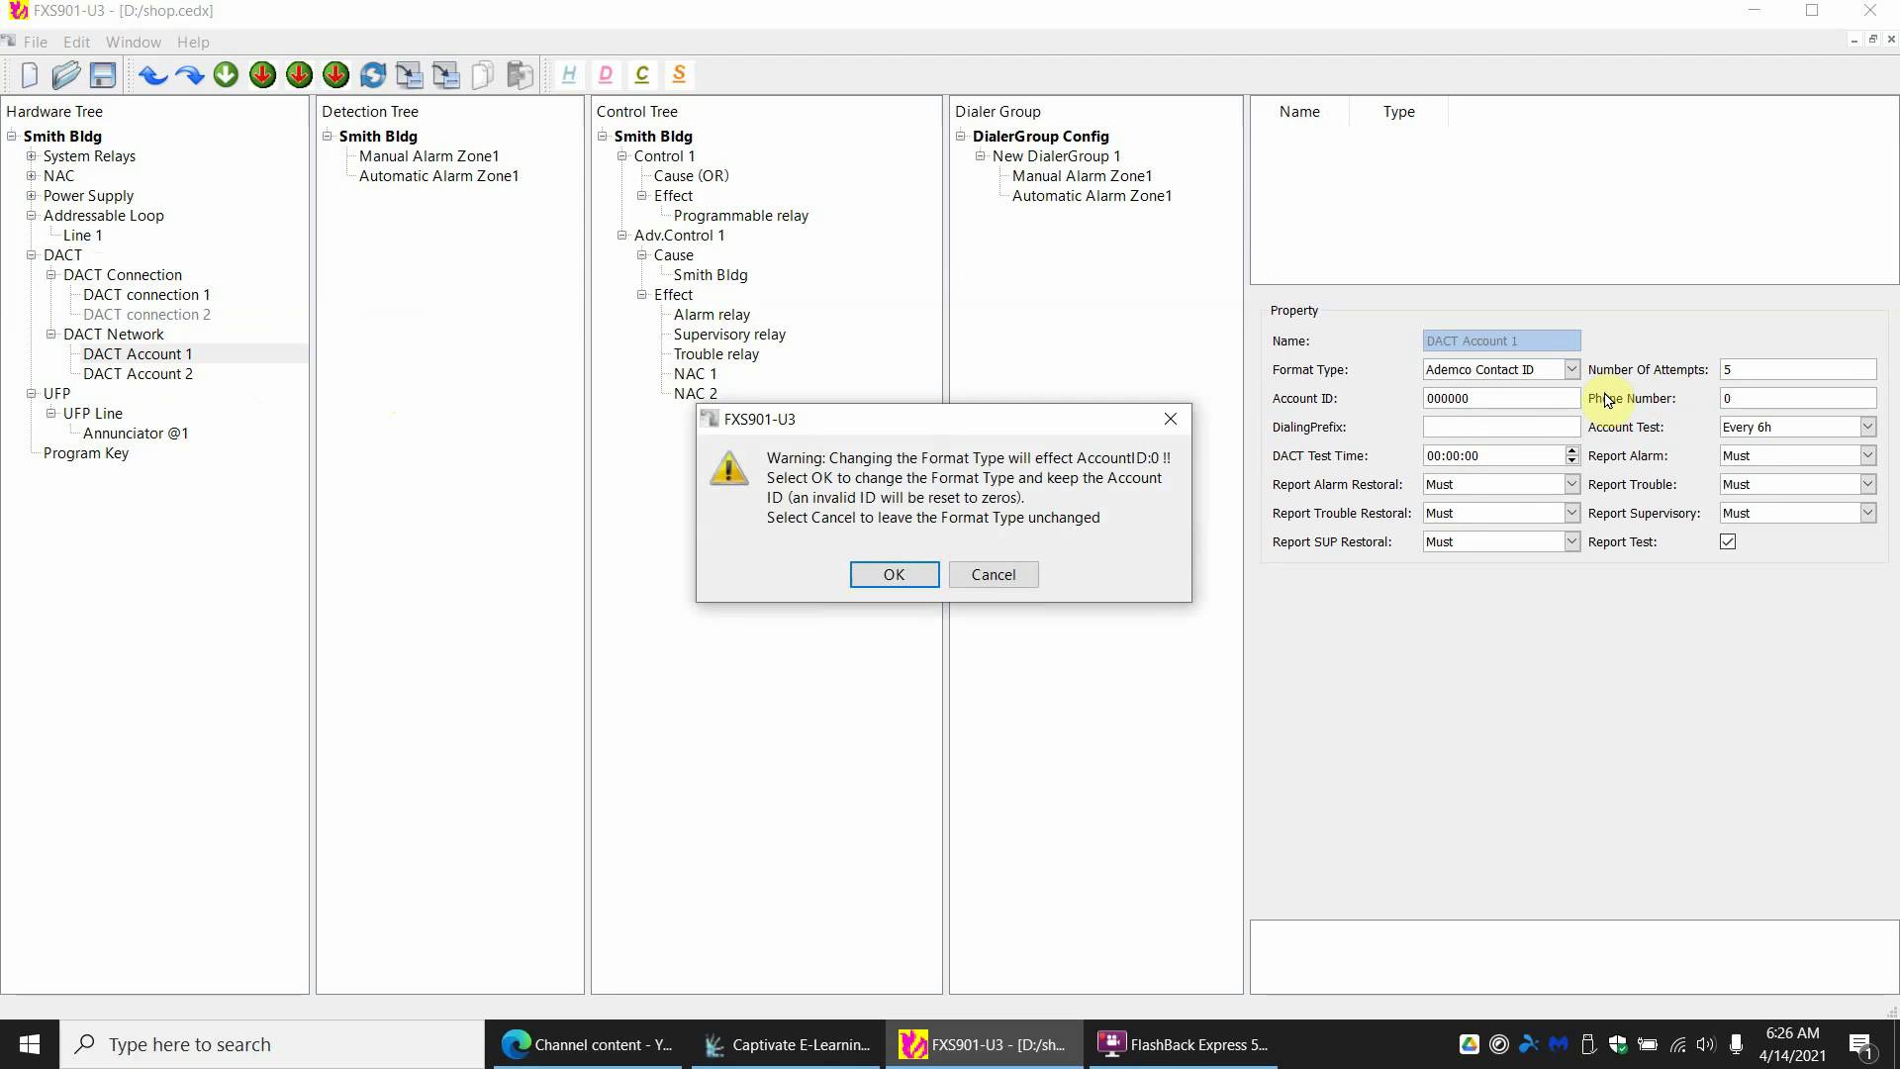
pyautogui.click(925, 573)
# Enter the account ID and the phone number for DACT Account 1
pyautogui.moveTo(1445, 399); pyautogui.dragTo(1288, 402)
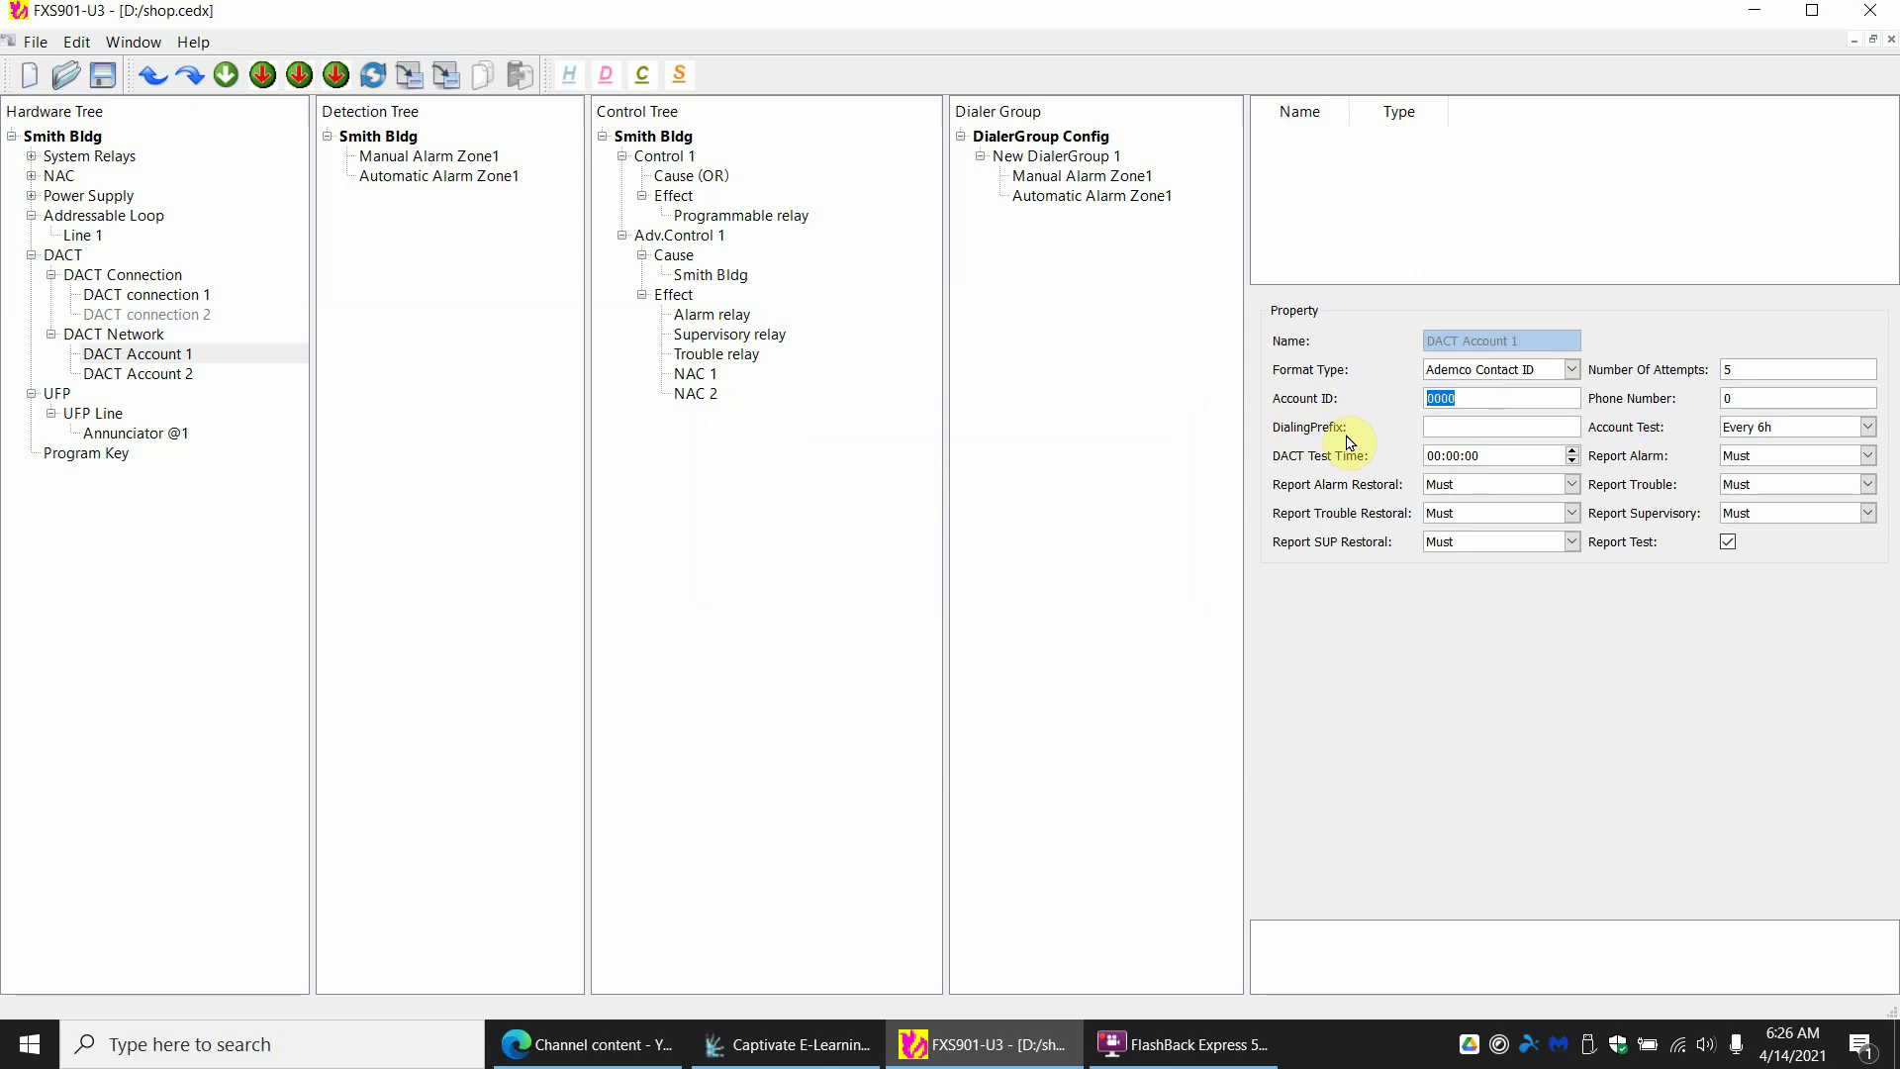
pyautogui.write('1234')
pyautogui.click(1811, 400)
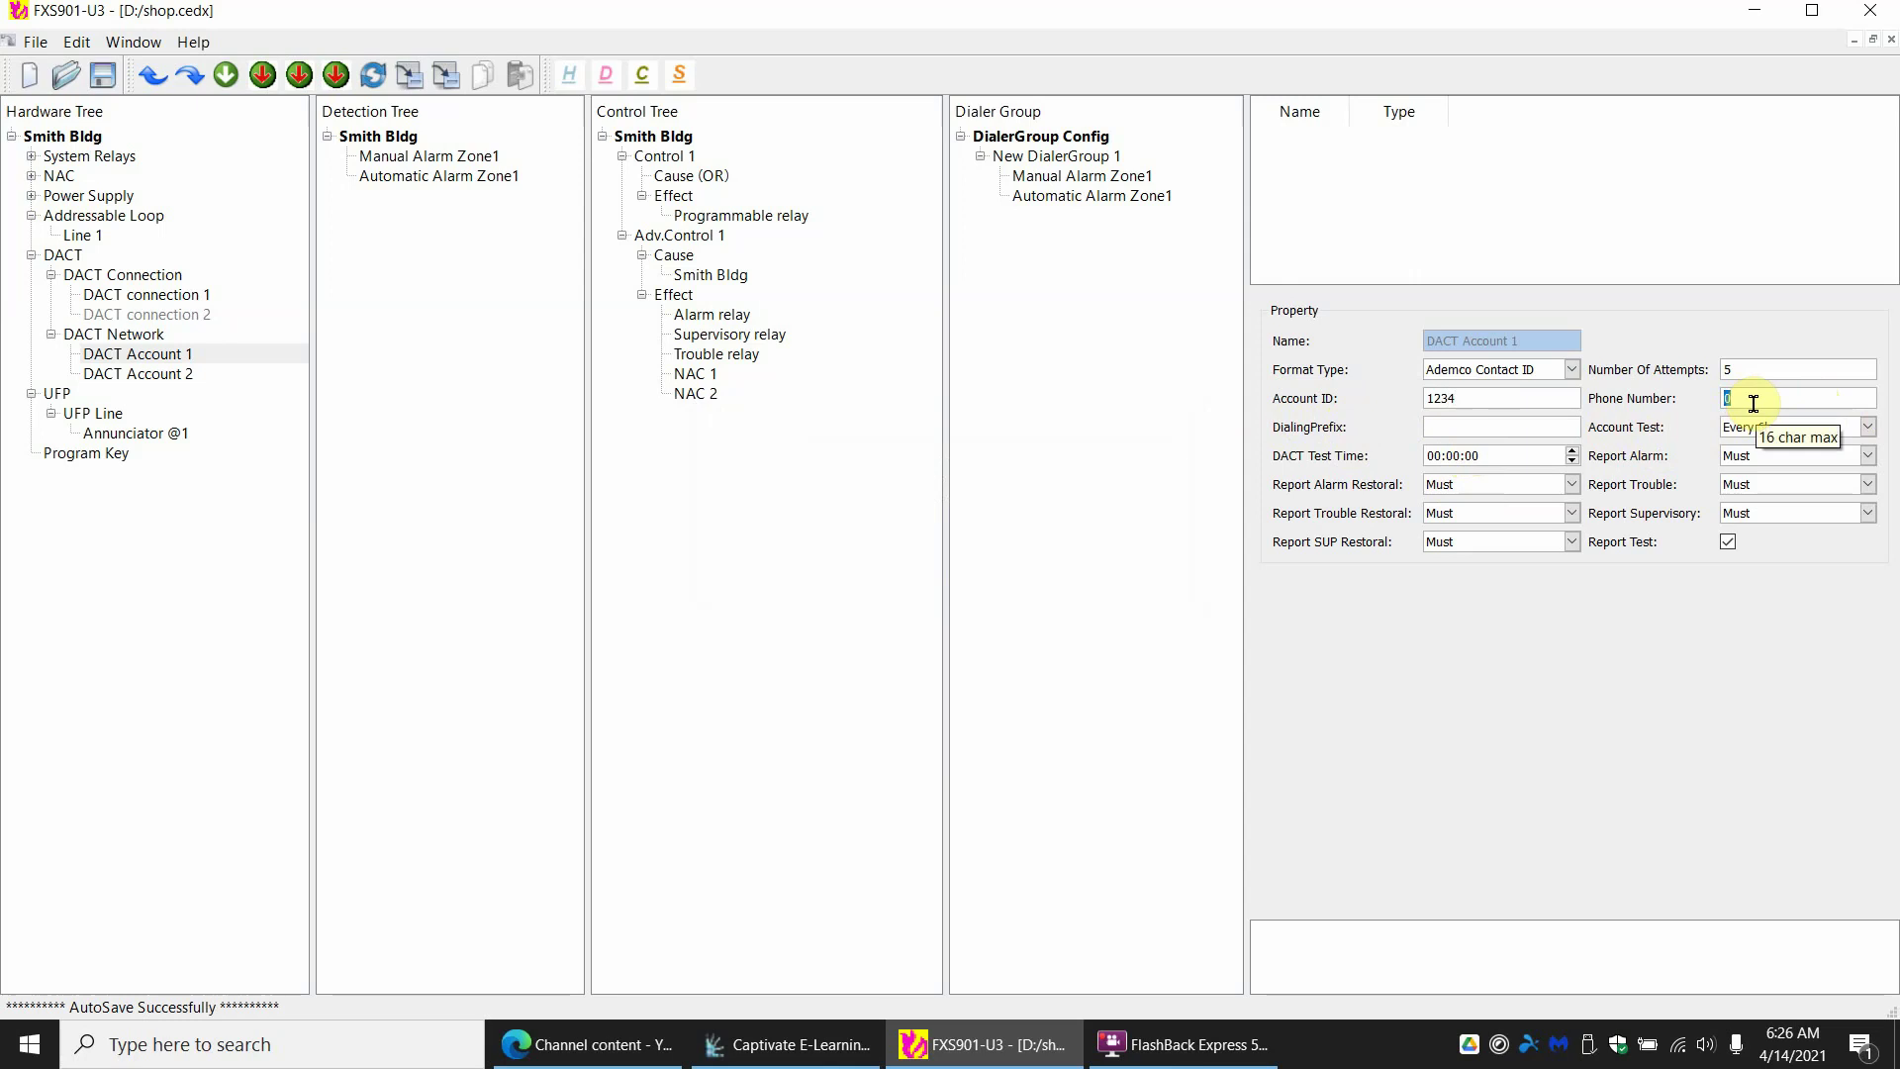
pyautogui.write('18001234567')
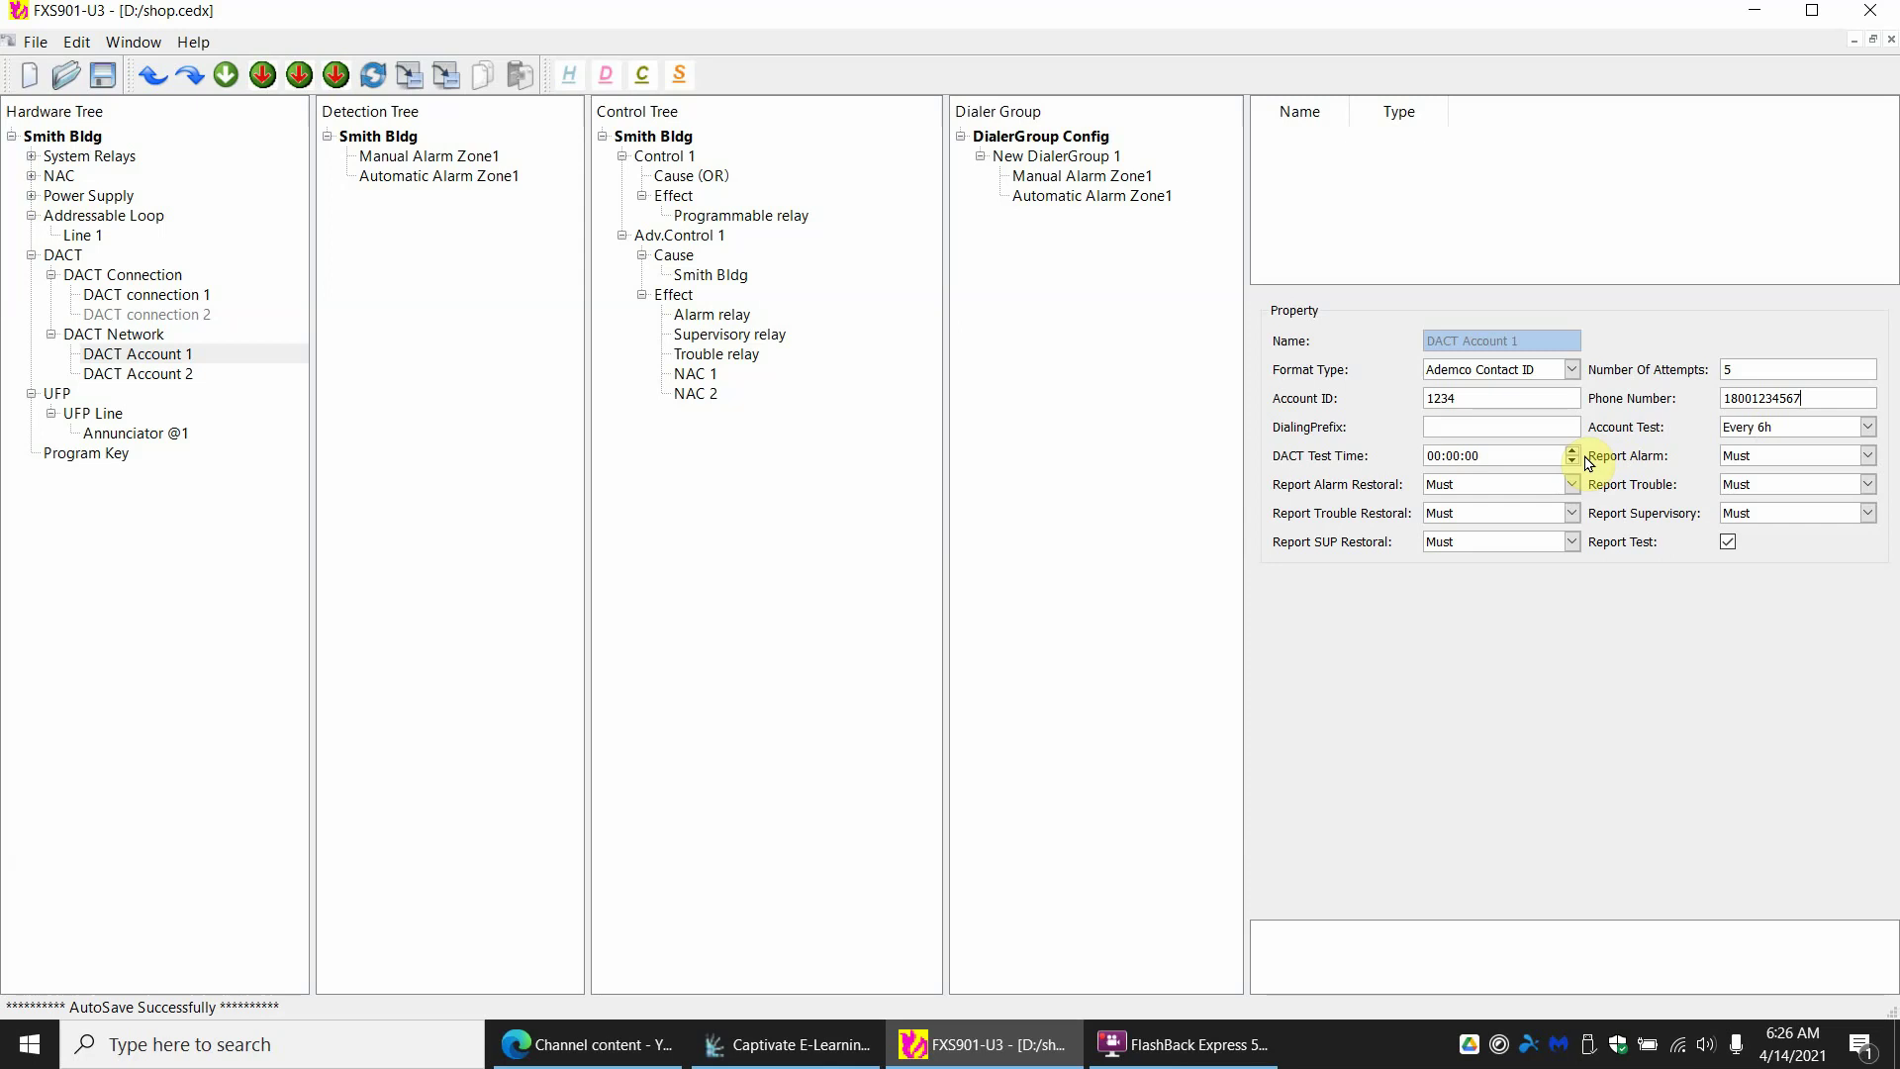
# Set the DACT test time of DACT Account 1 to 11:00:00
pyautogui.click(1437, 453)
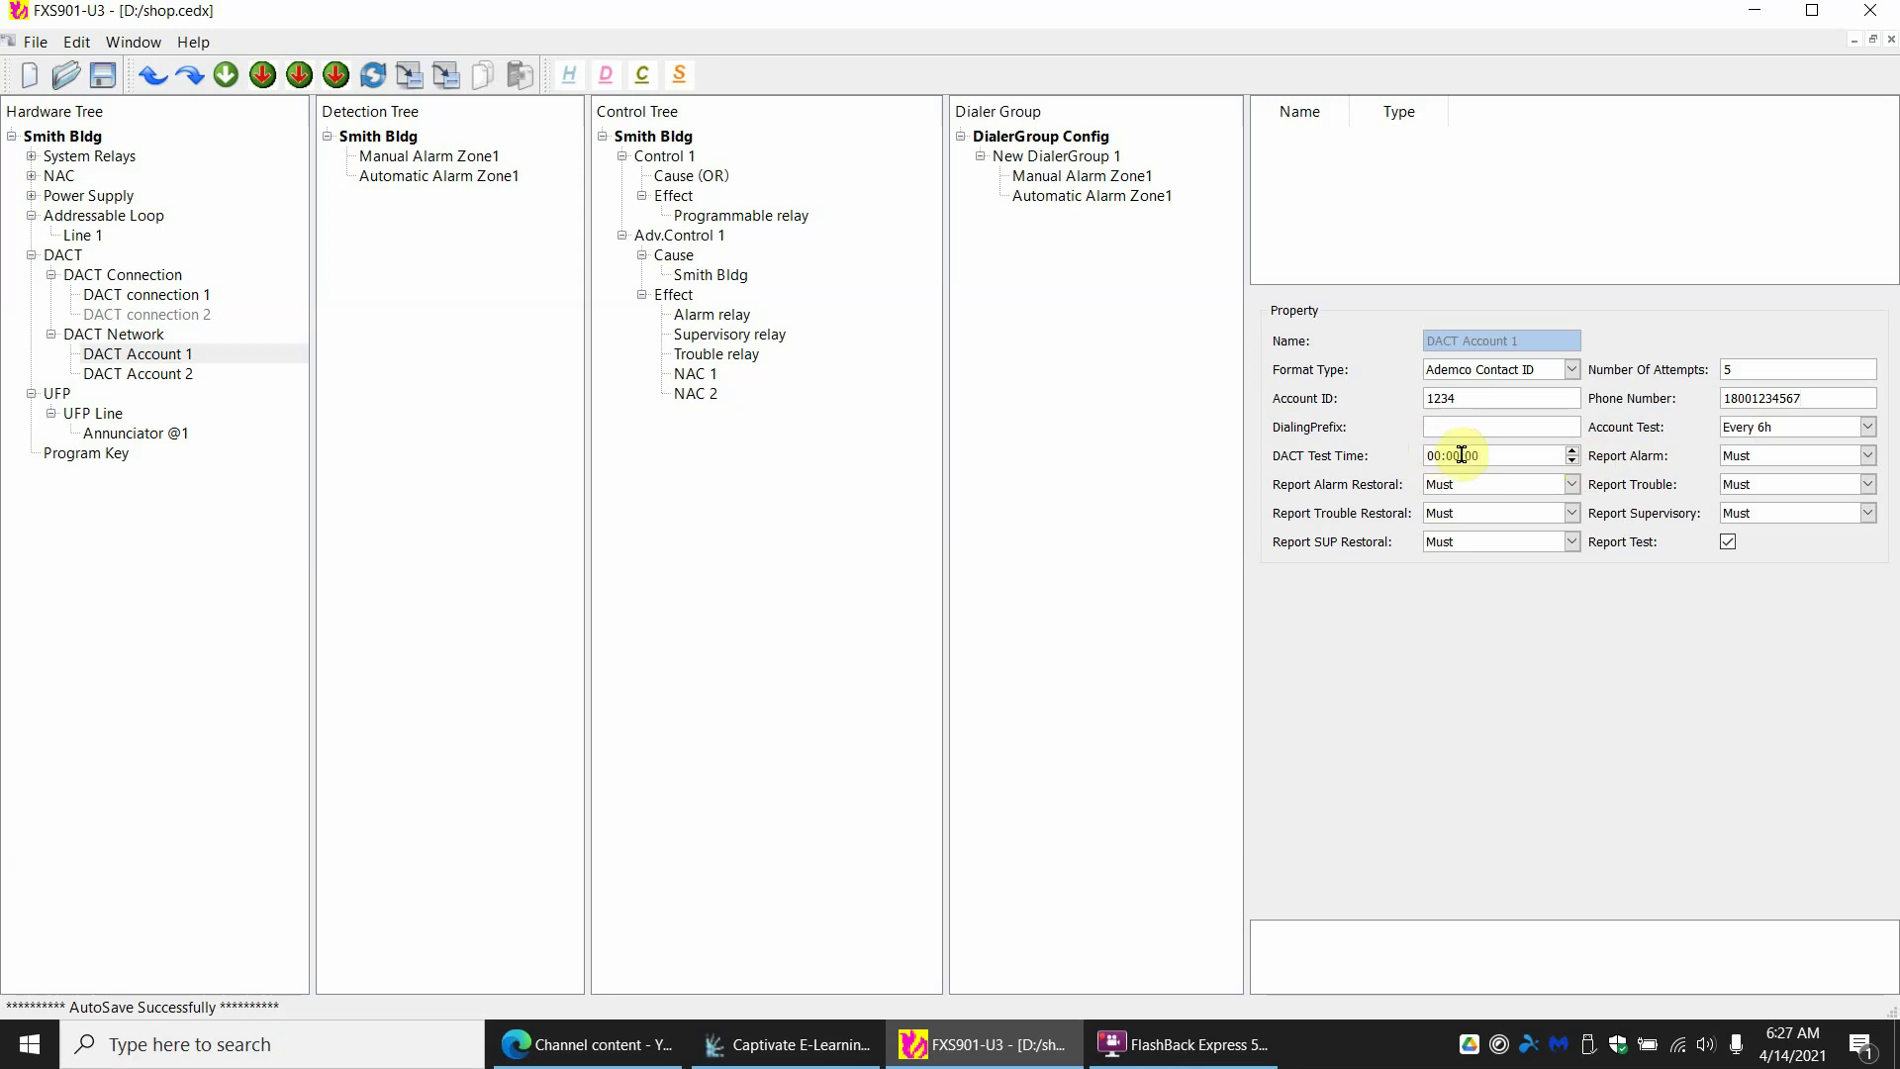
pyautogui.write('11')
pyautogui.press('Left')
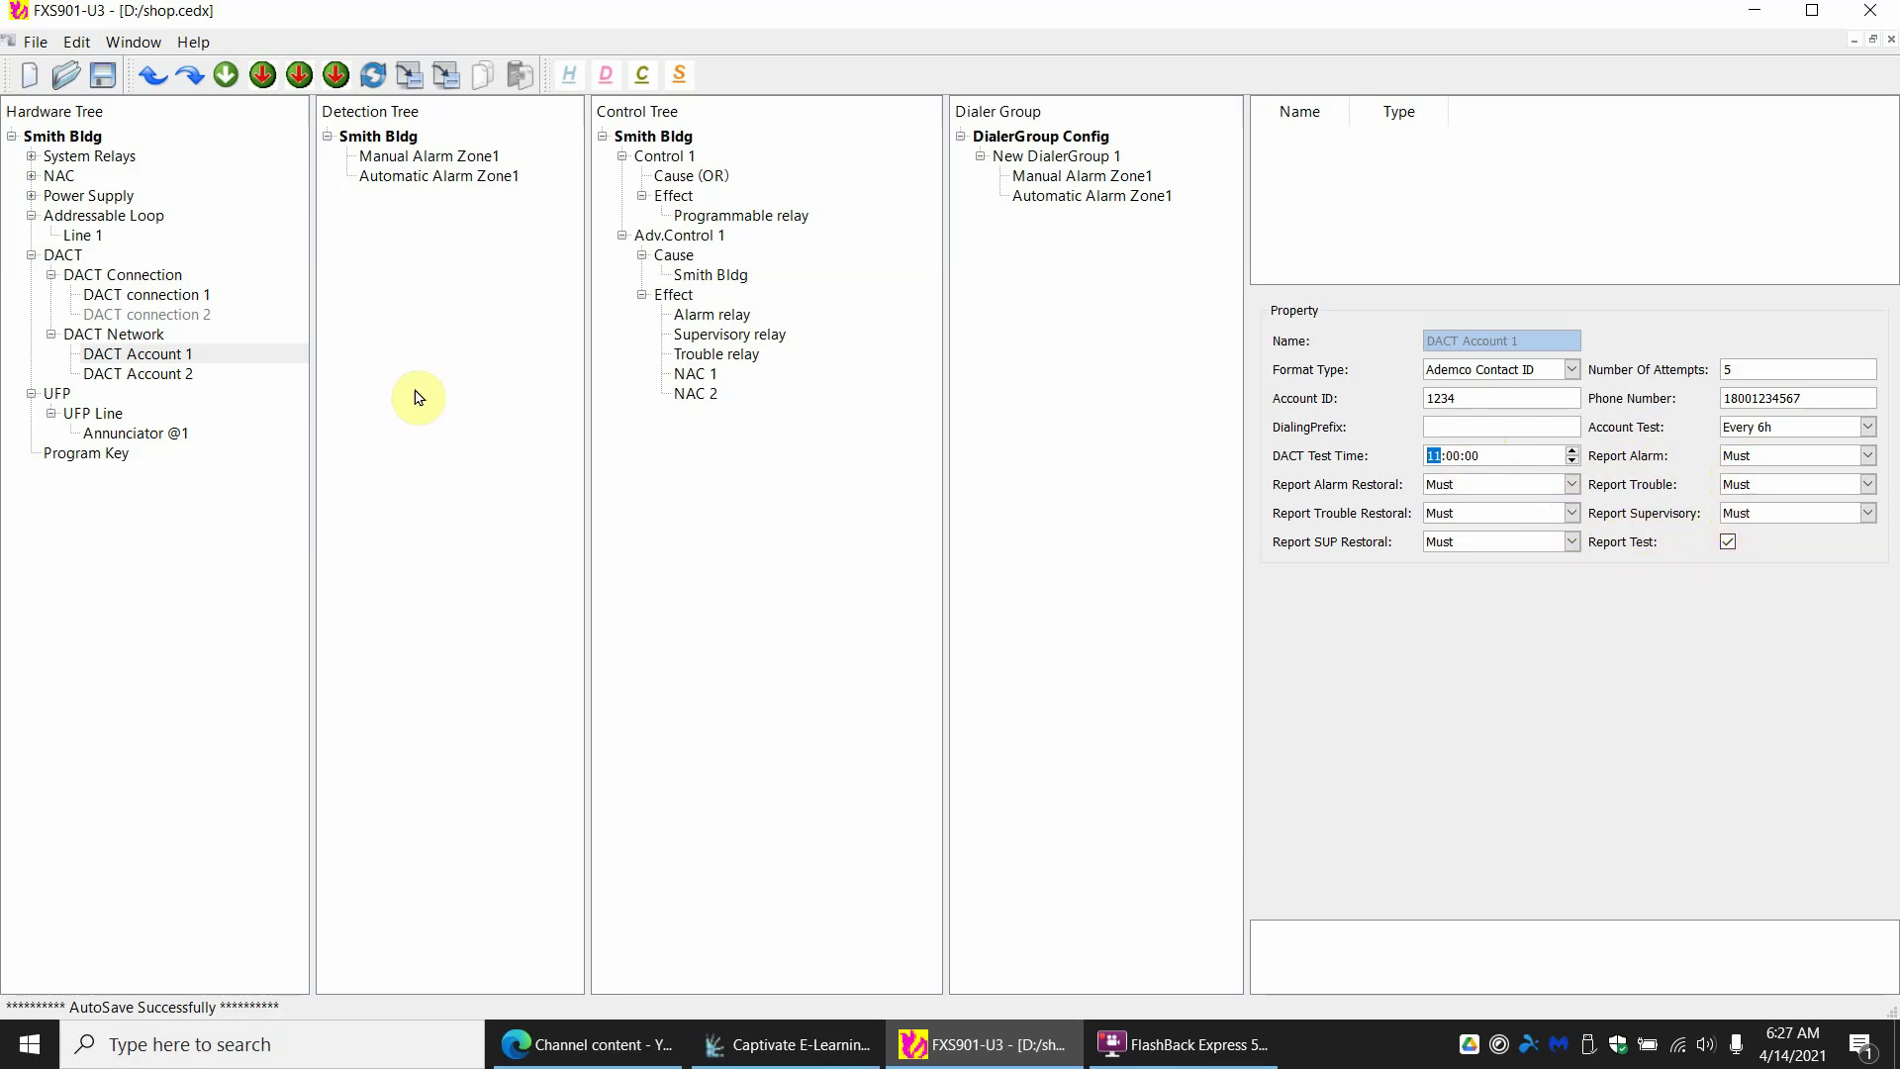
# Change the format type of DACT Account 2 to Ademco Contact ID and accept the change
pyautogui.click(159, 375)
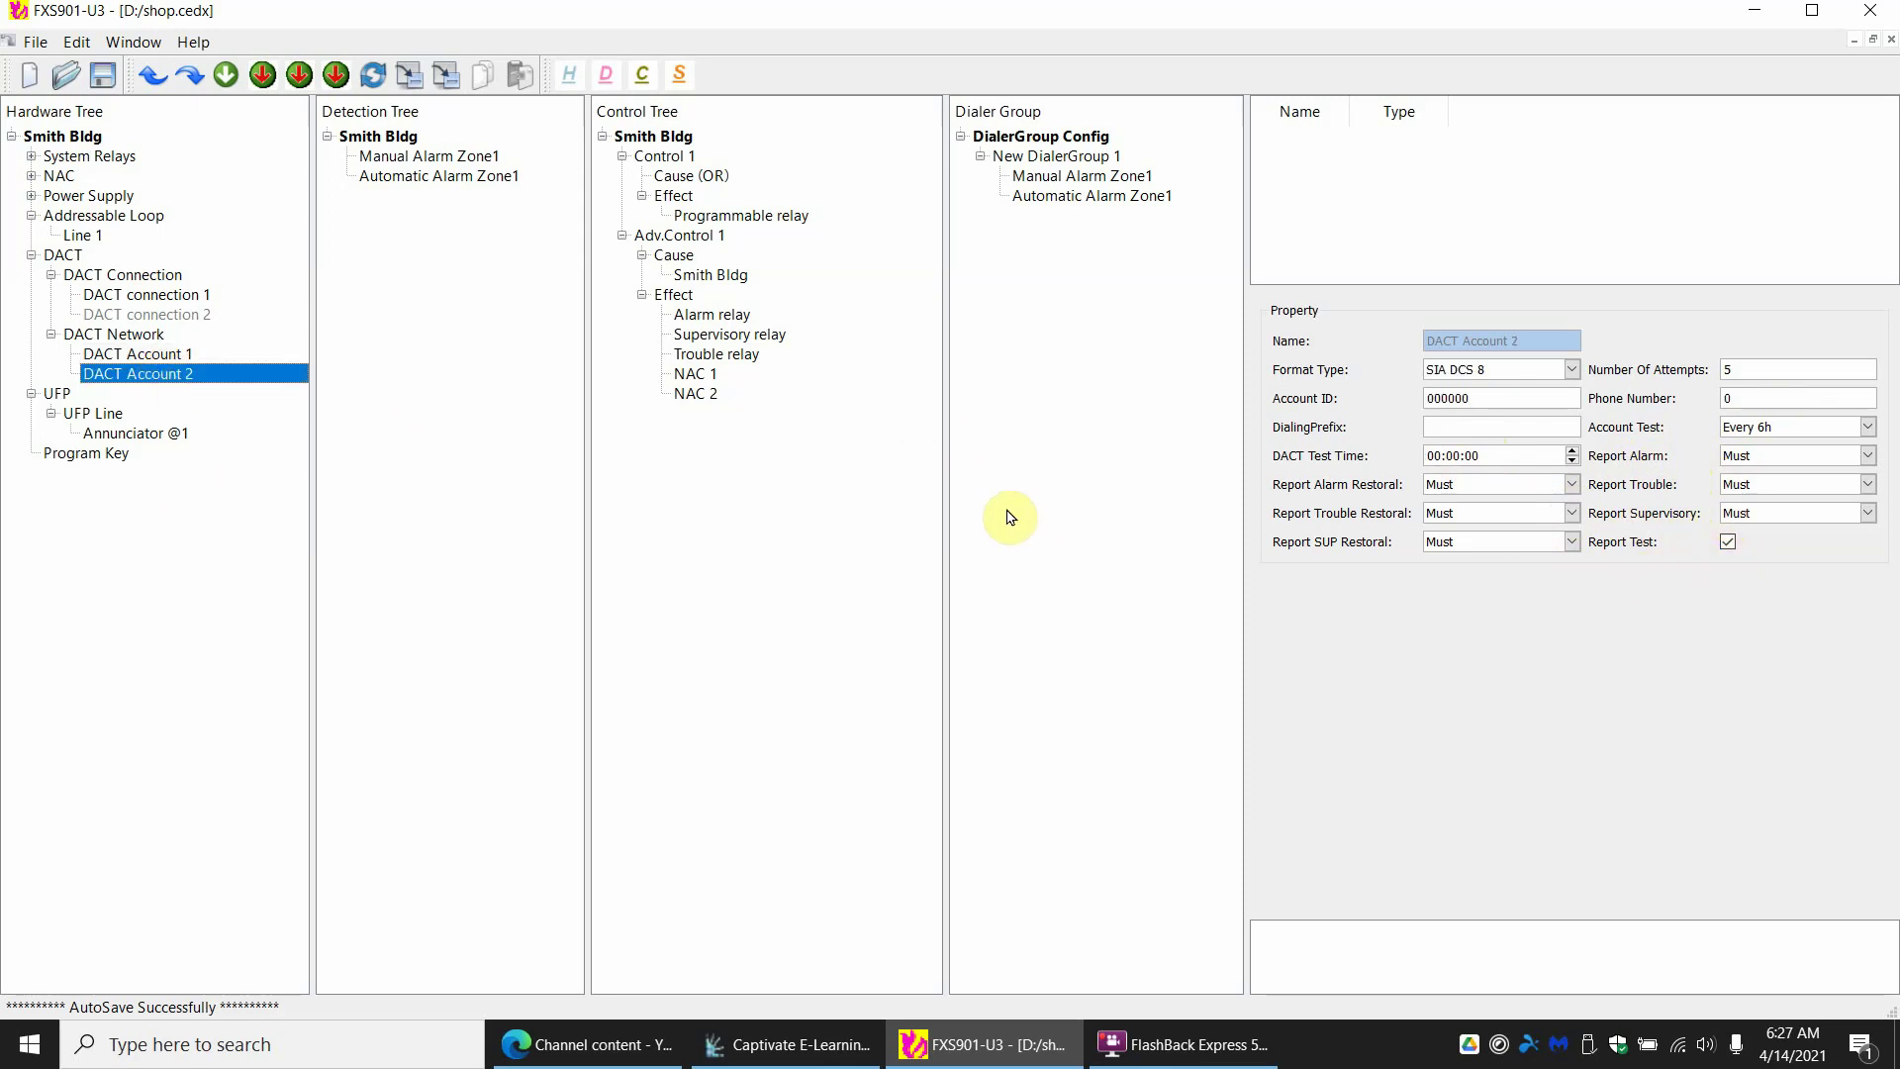
pyautogui.click(1549, 370)
pyautogui.click(1523, 422)
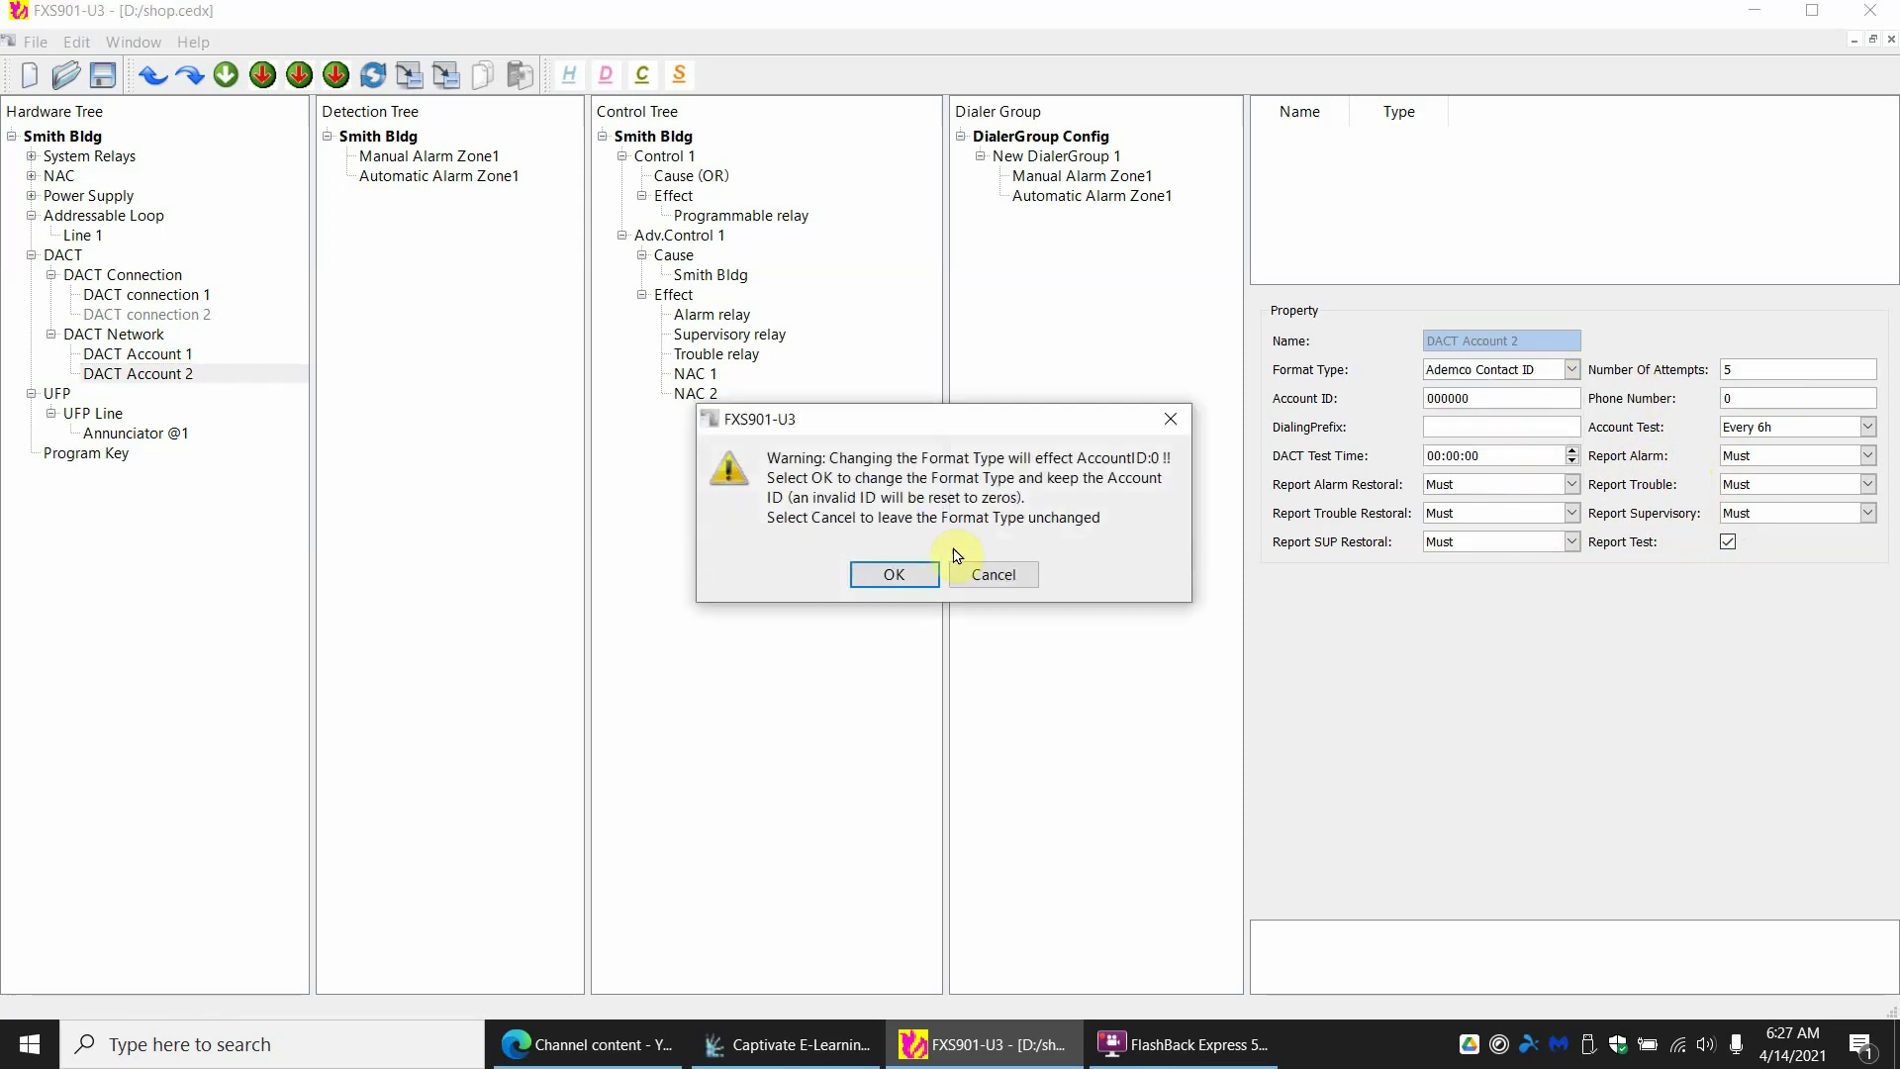
pyautogui.click(926, 572)
# Enter the account ID and the phone number for DACT Account 2
pyautogui.doubleClick(1467, 394)
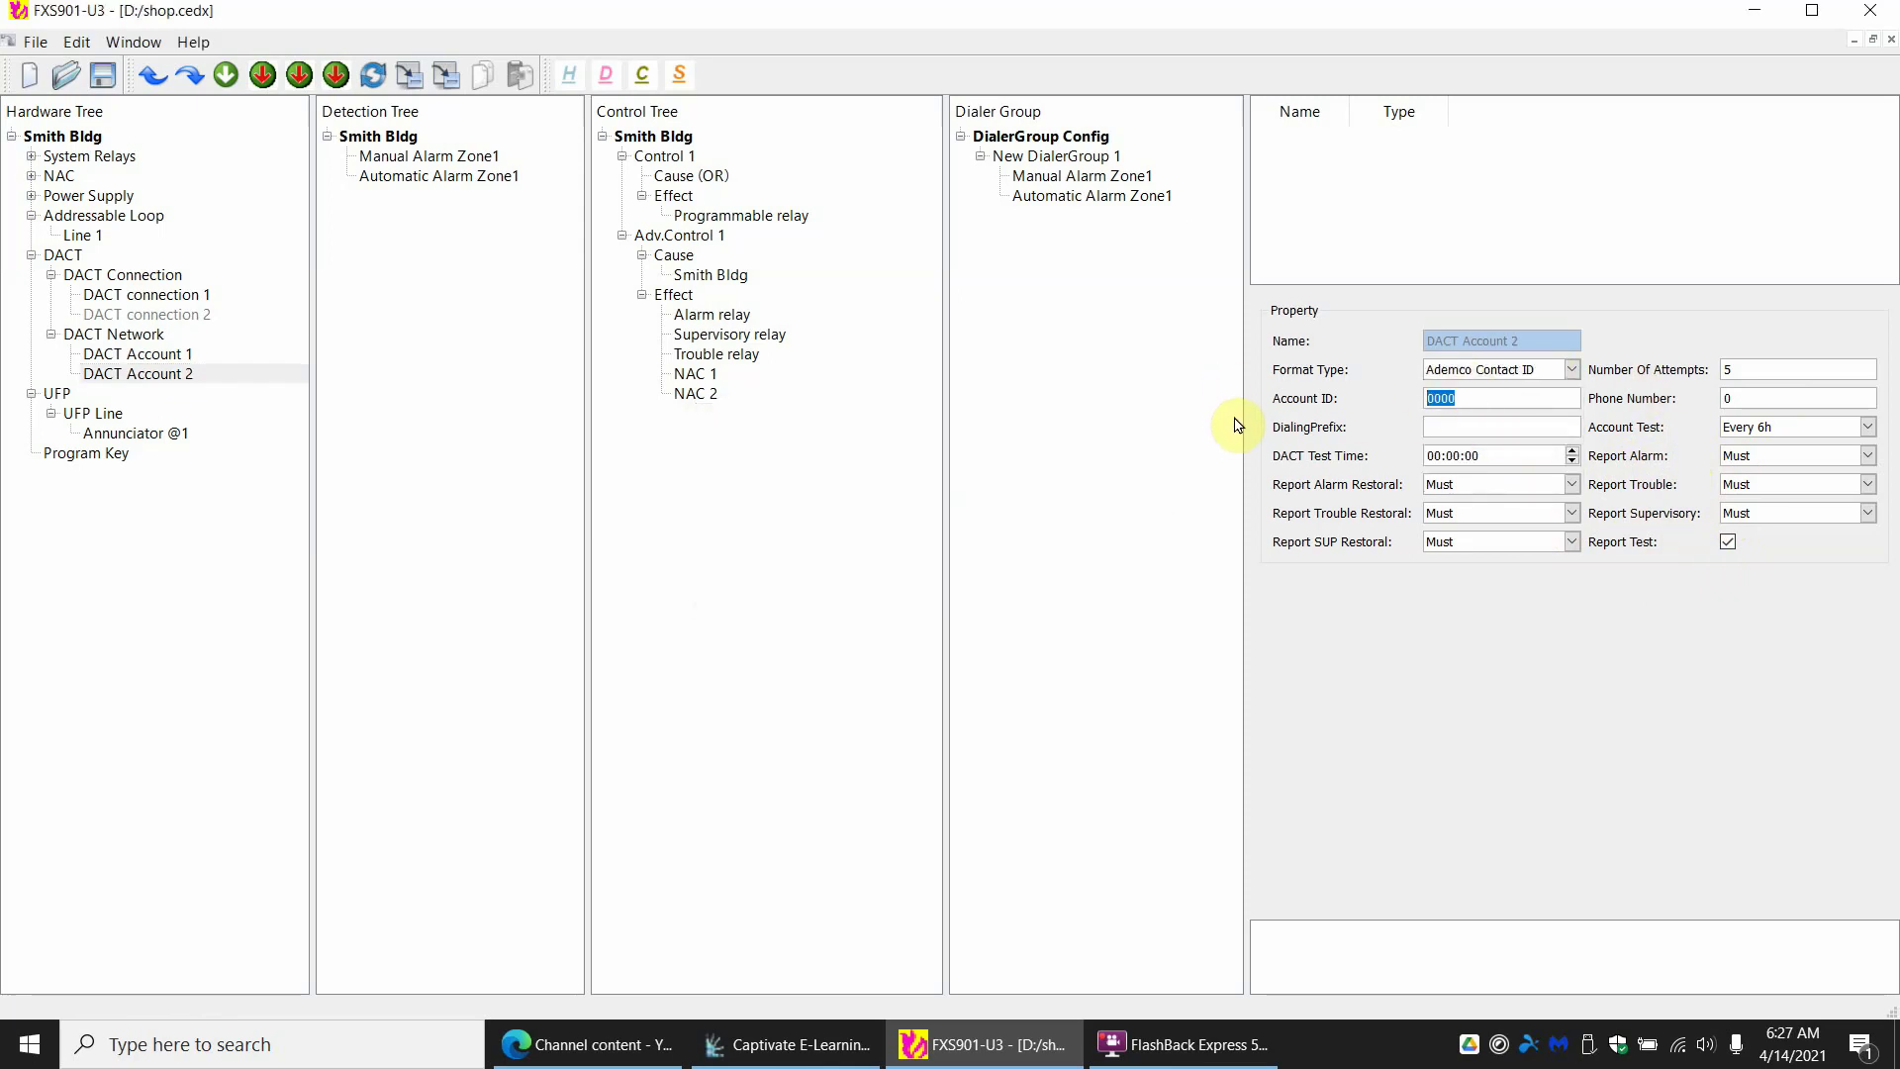
pyautogui.write('1234')
pyautogui.doubleClick(1771, 396)
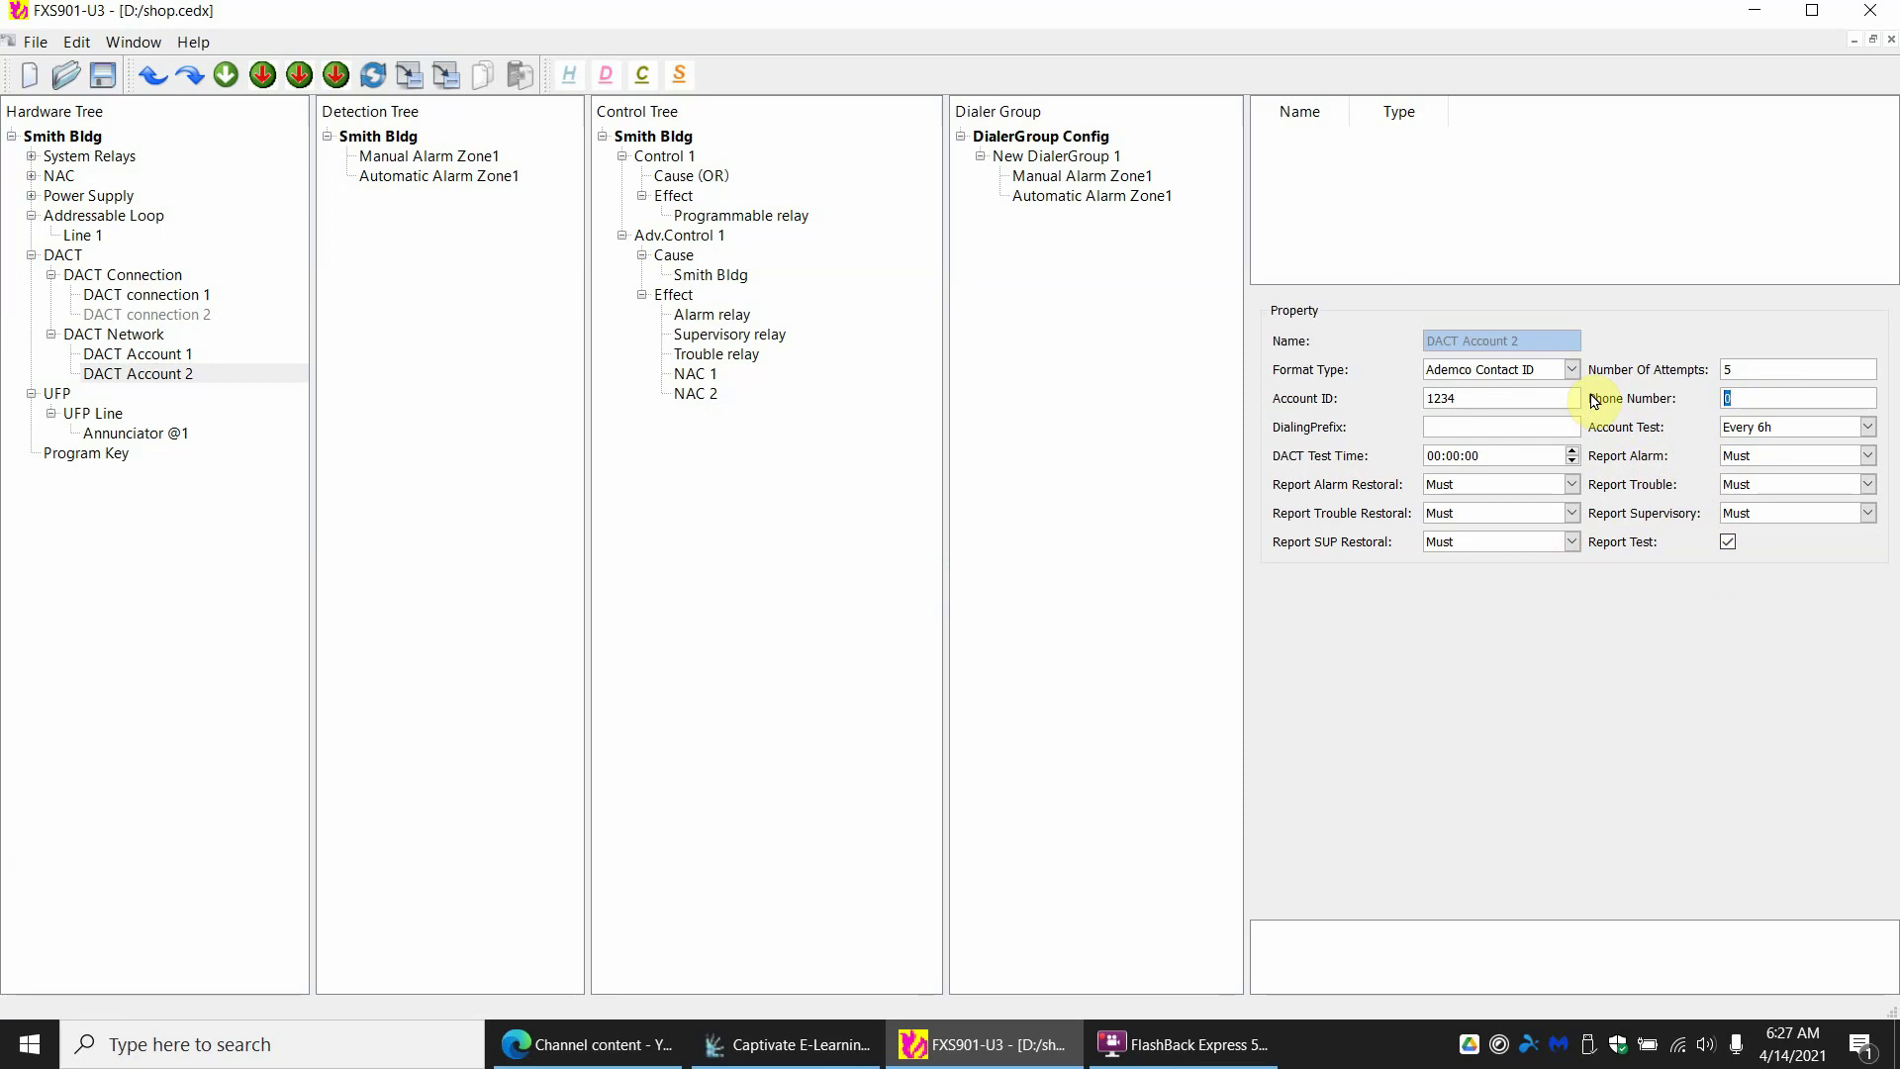
pyautogui.write('18007654321')
# Set the account test interval to Every 24h for both DACT Account 2 and DACT Account 1
pyautogui.click(1741, 427)
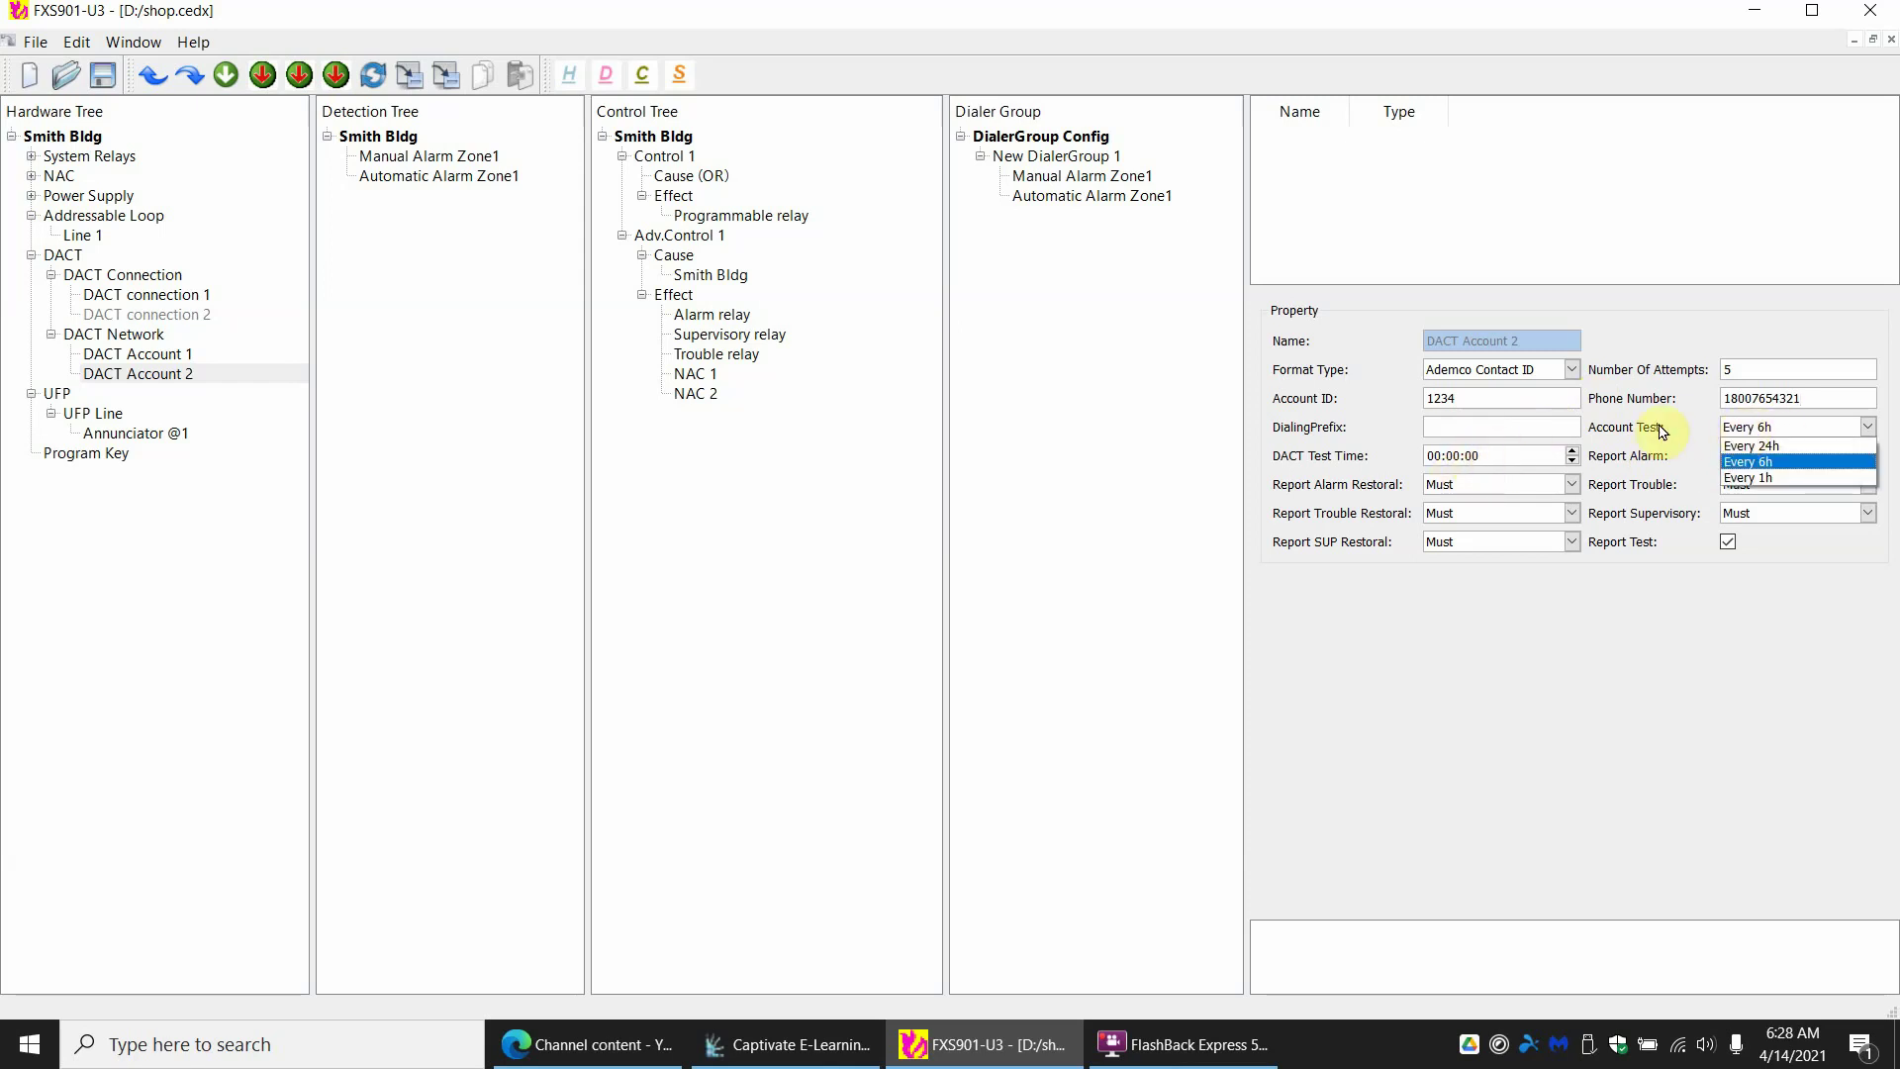
pyautogui.click(1766, 446)
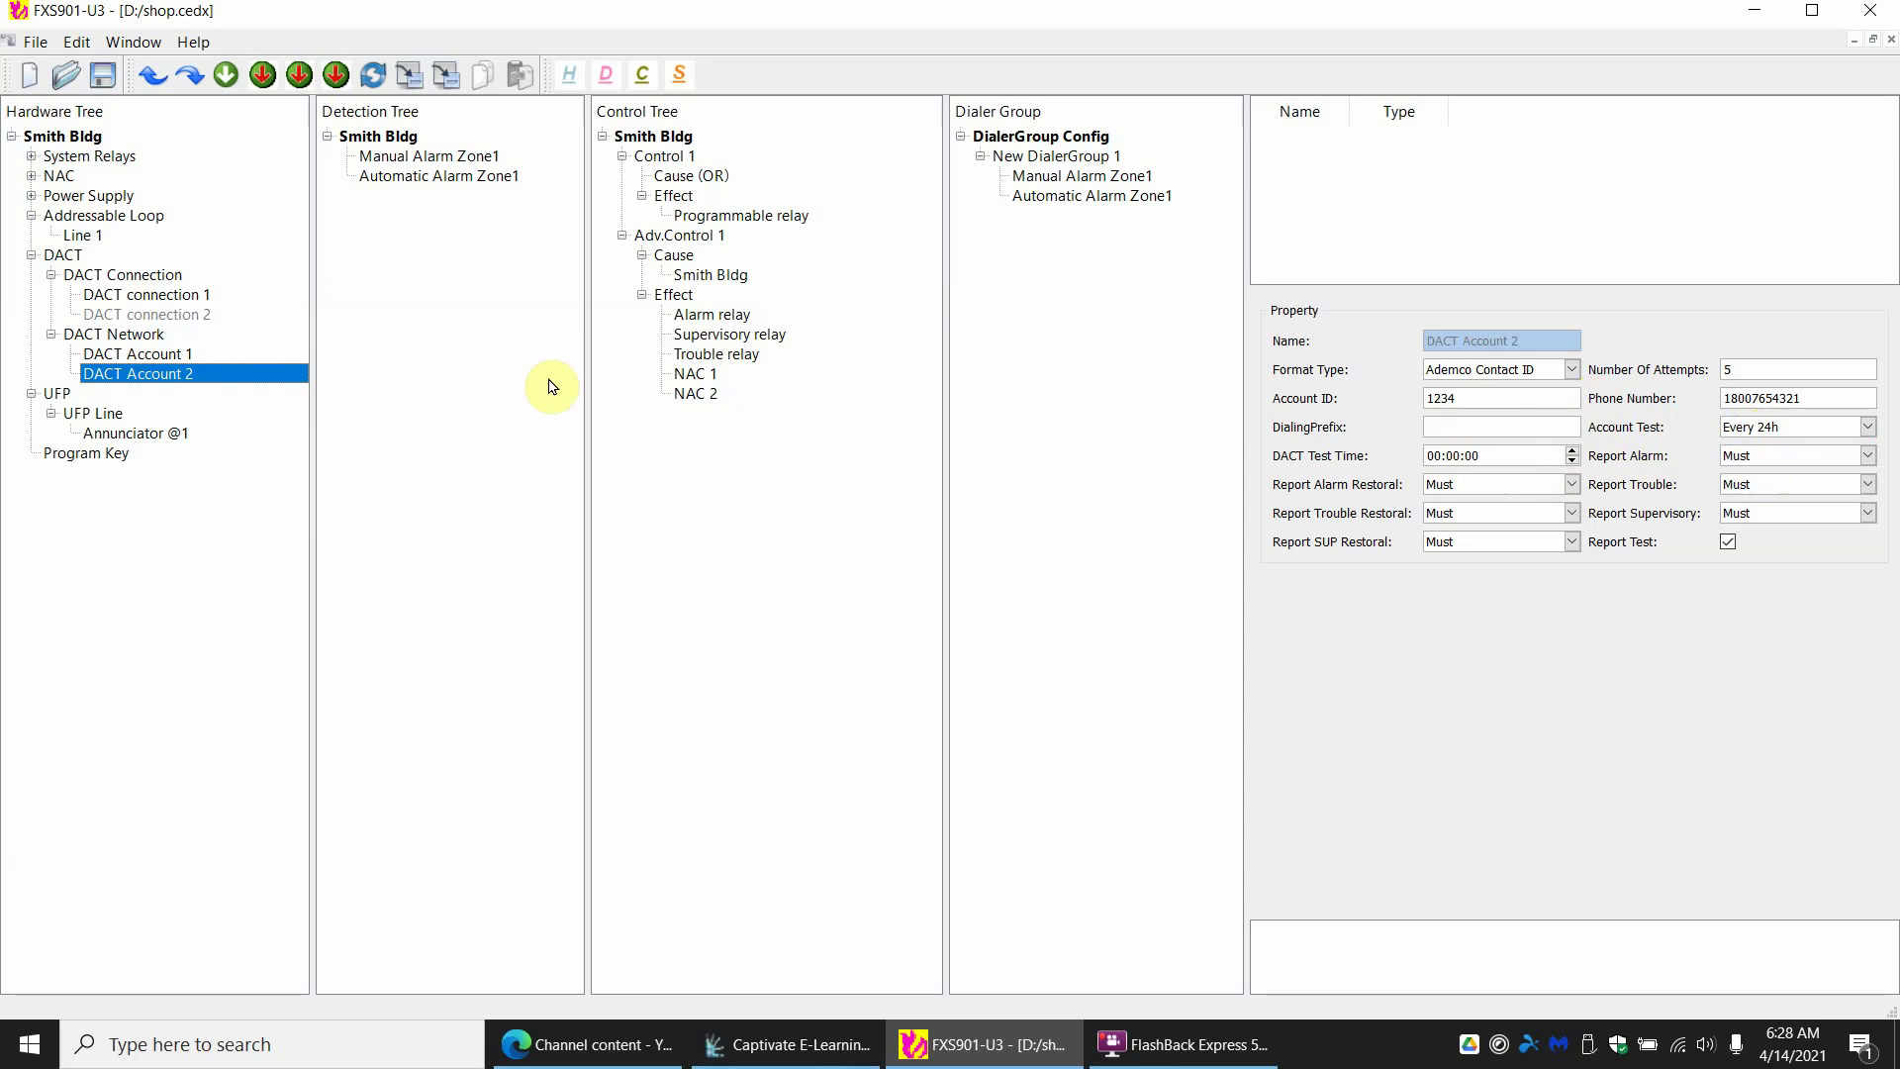
pyautogui.click(182, 354)
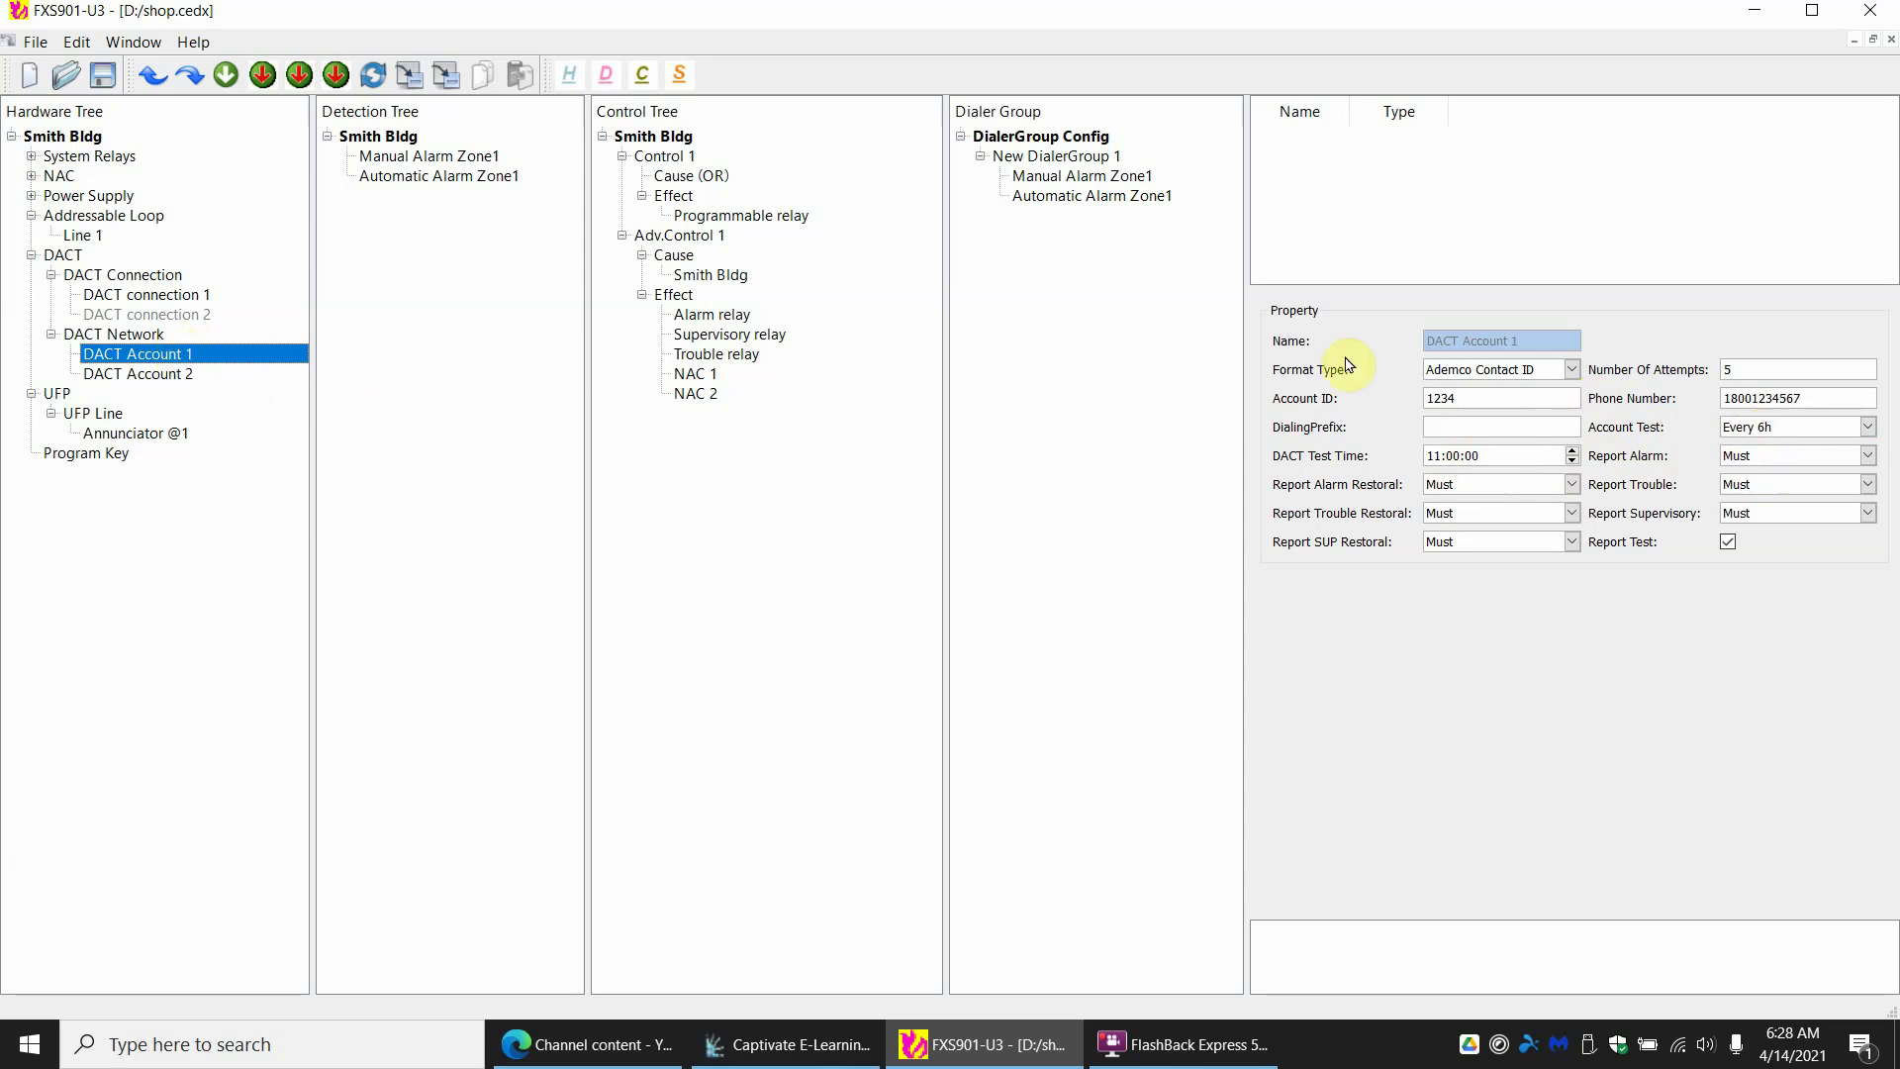
pyautogui.click(1796, 428)
pyautogui.click(1771, 446)
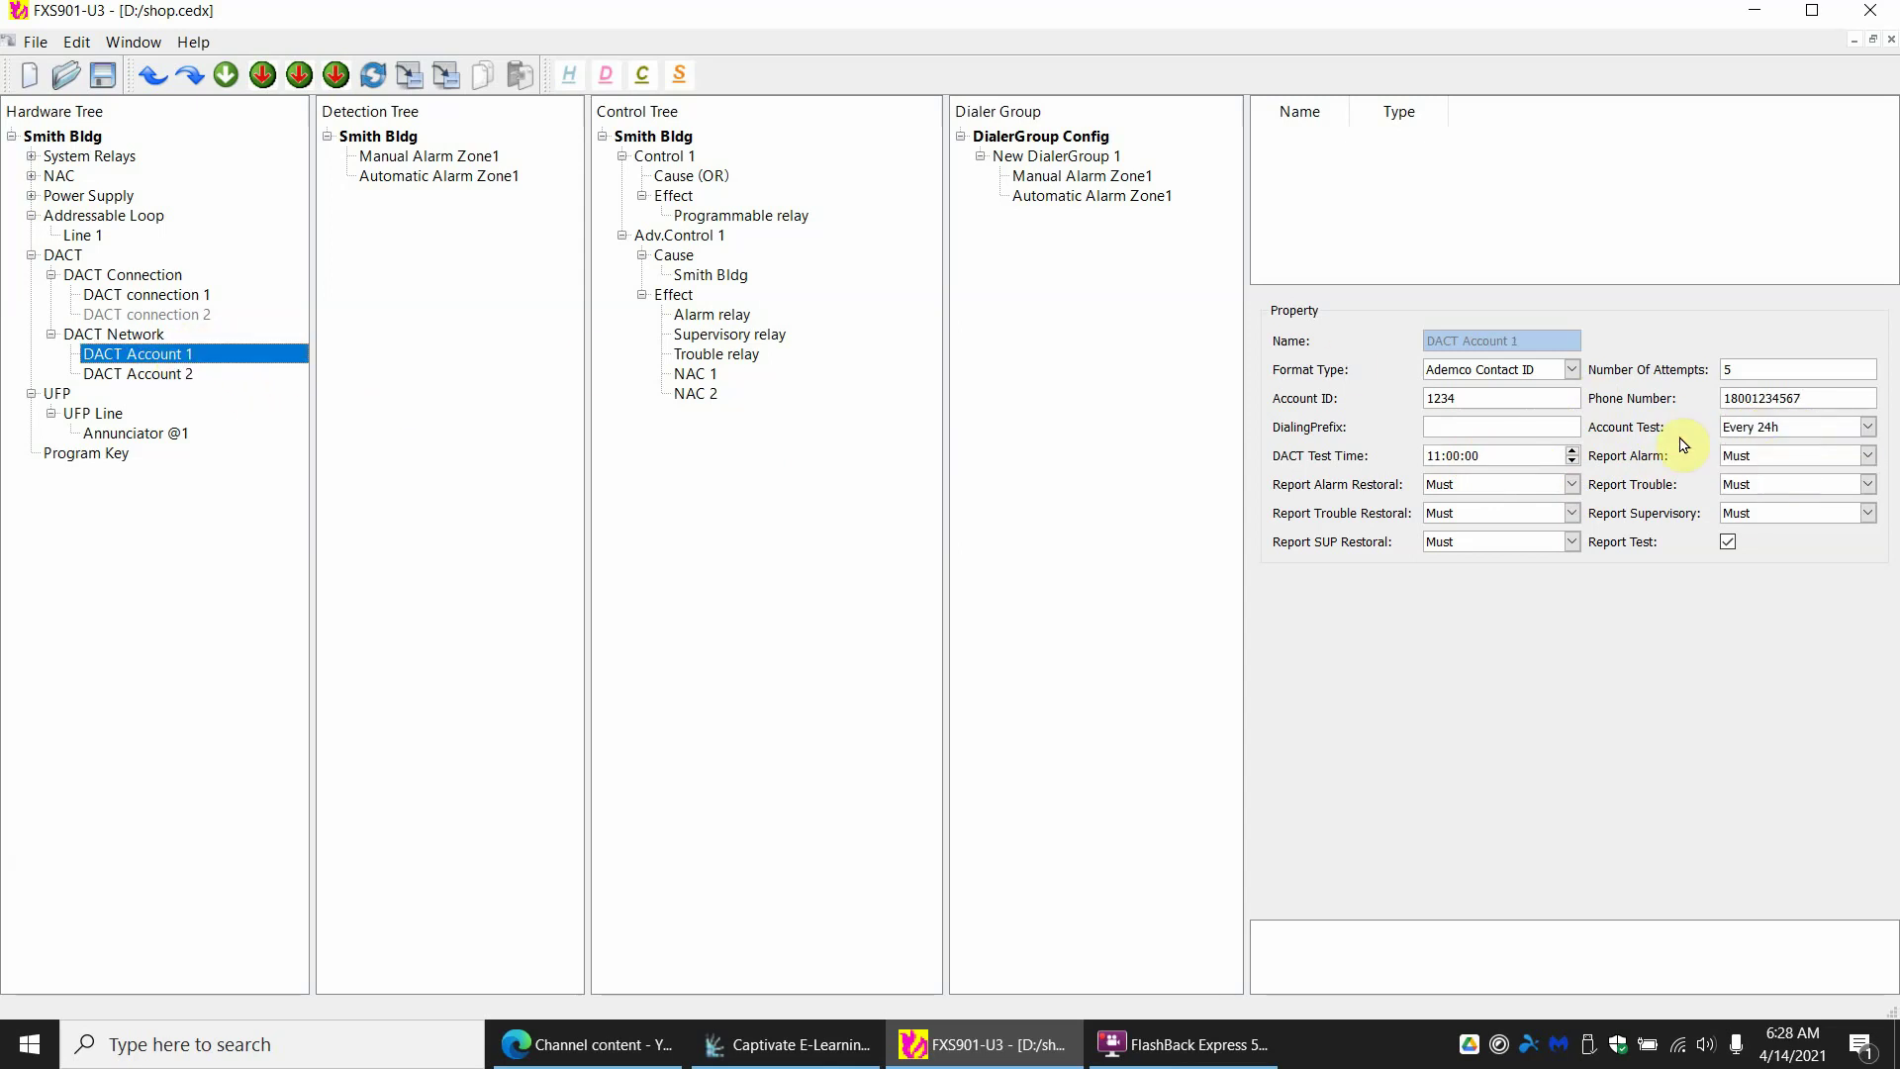
# Set the DACT test time of DACT Account 2 to 11:15:00
pyautogui.click(149, 374)
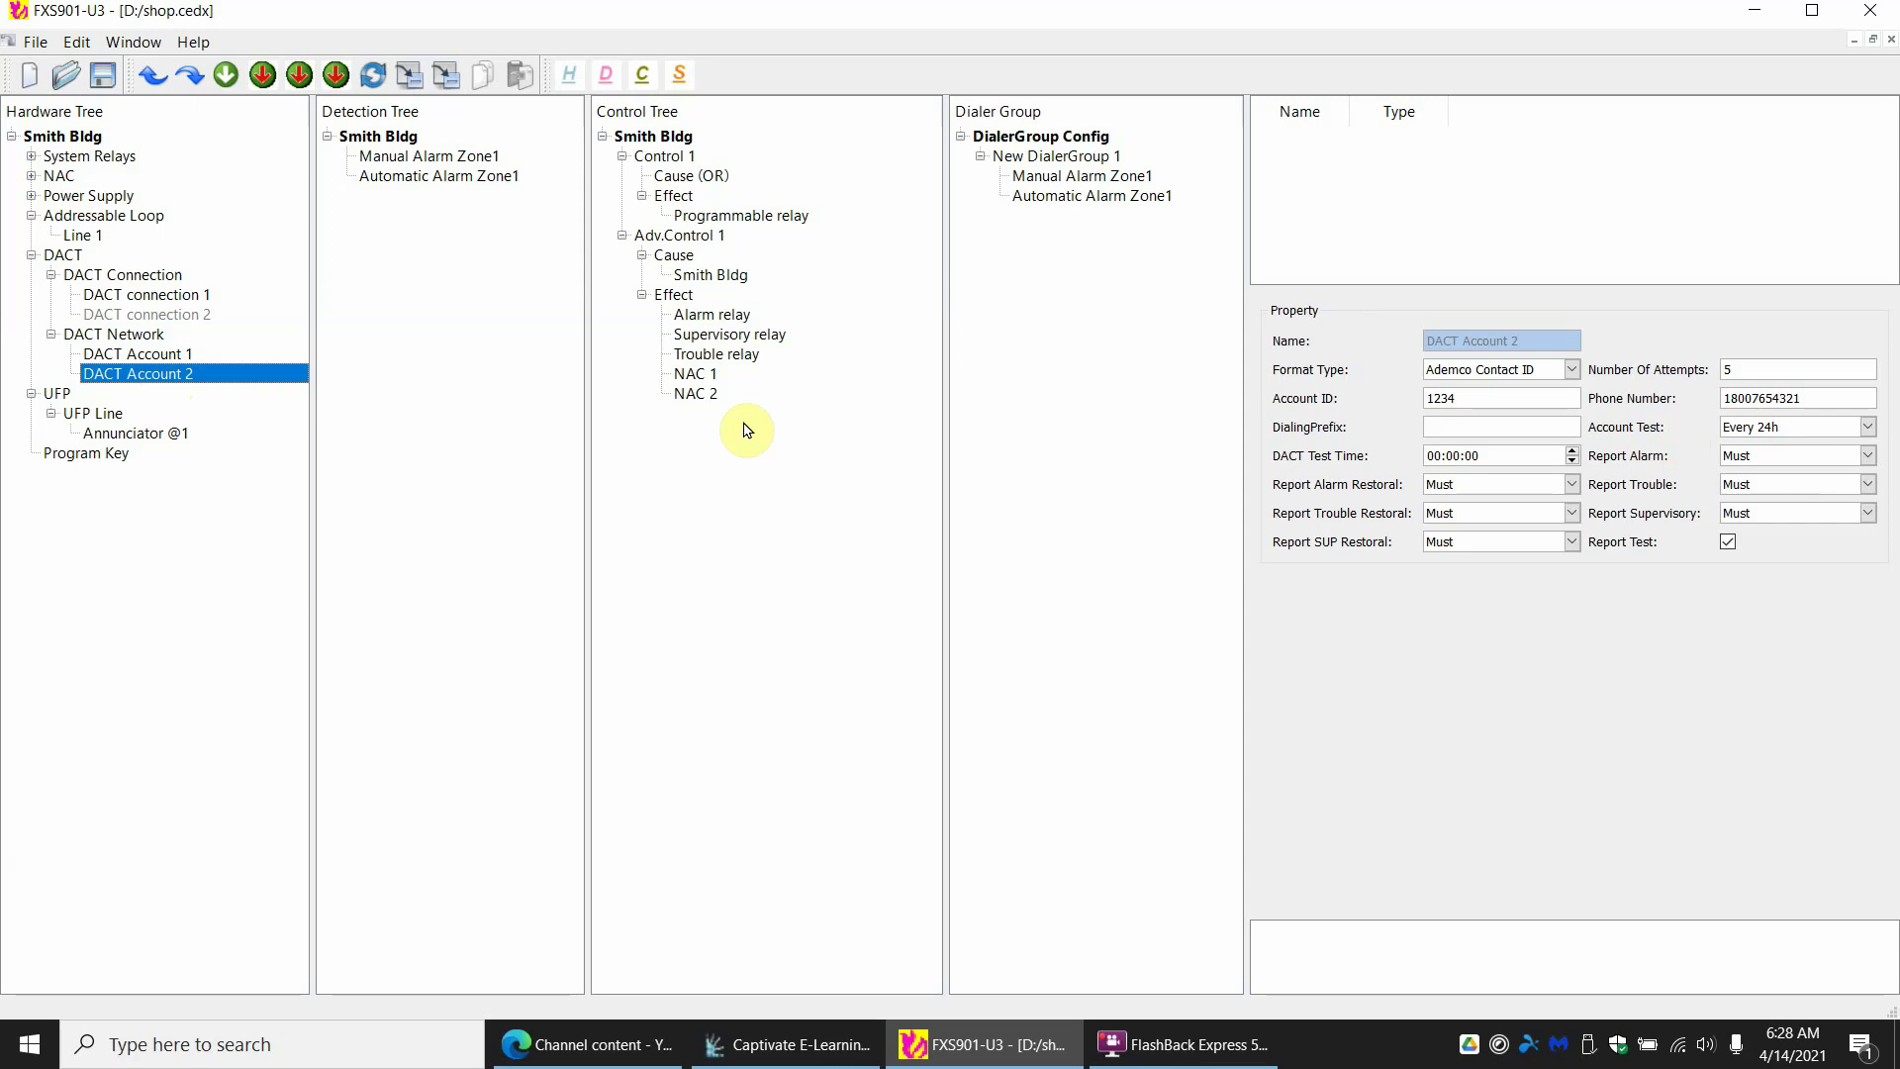
pyautogui.click(1433, 456)
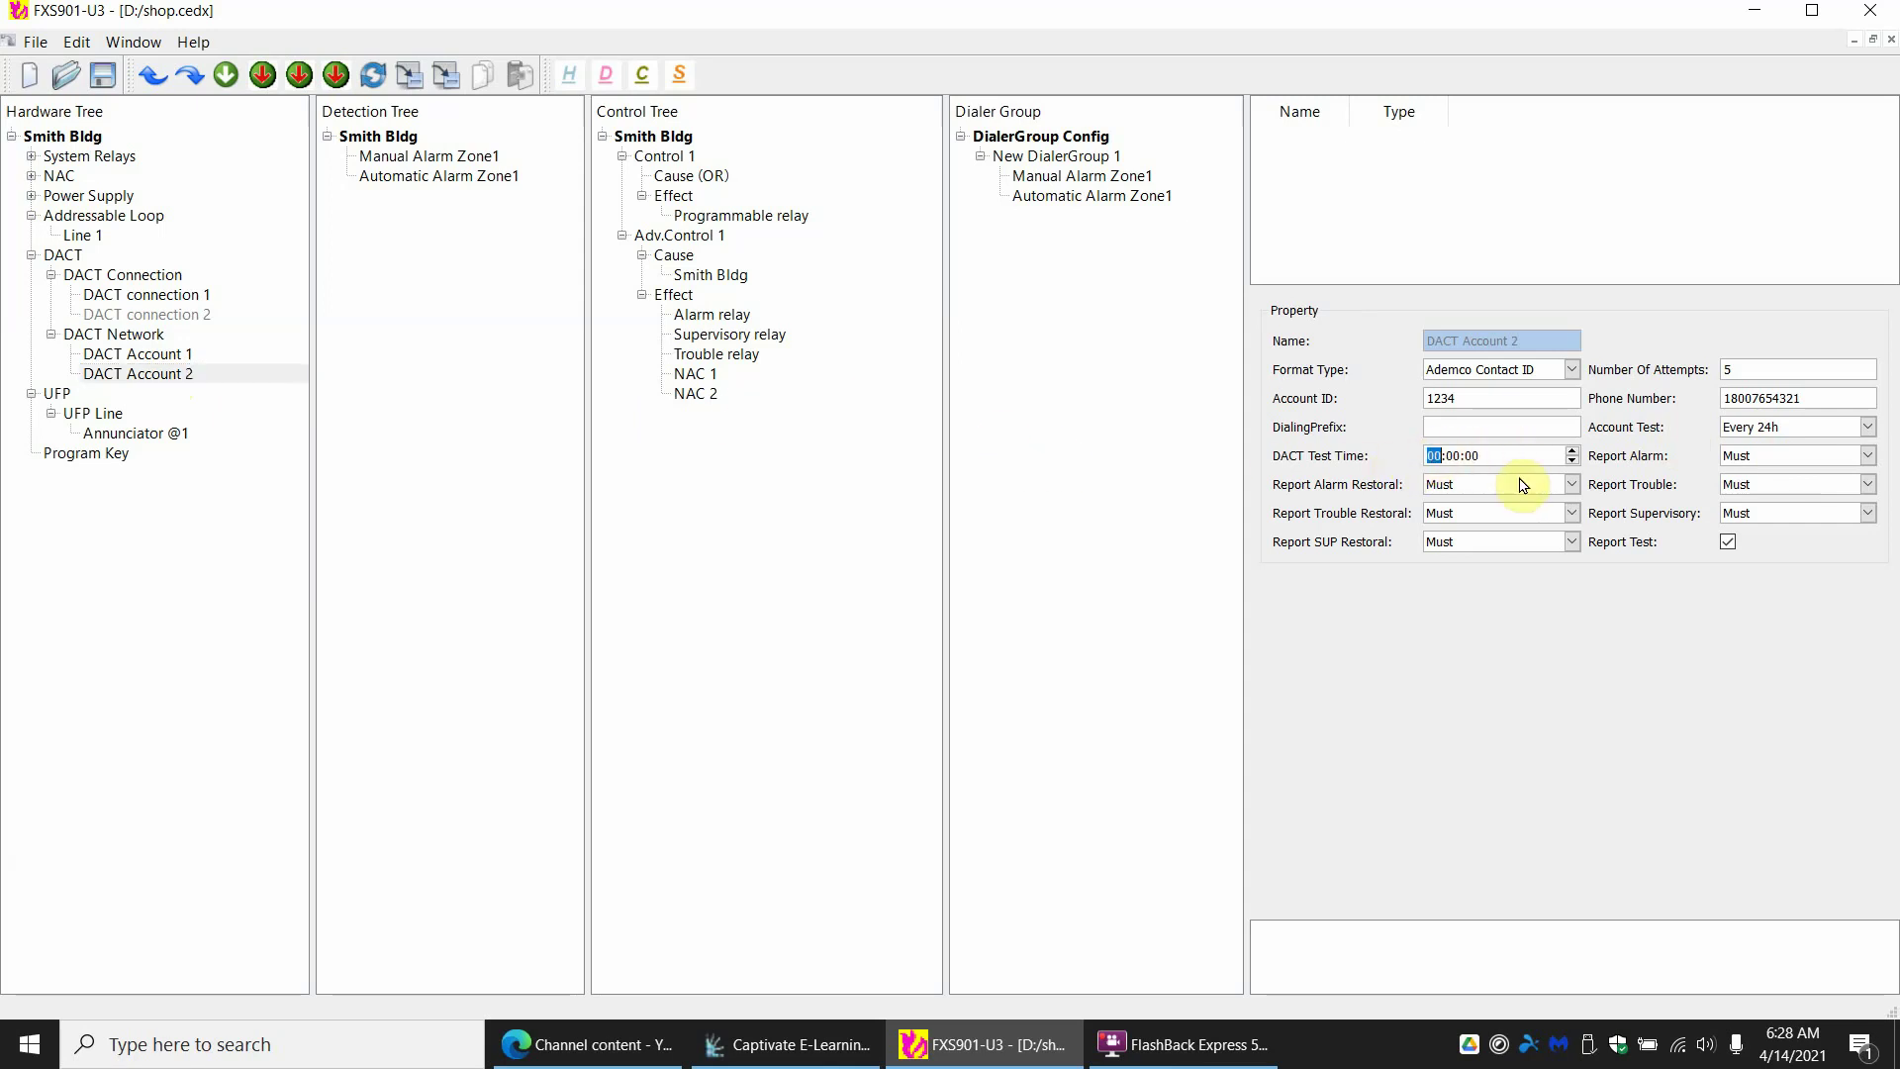
pyautogui.write('1115')
# Set Report Alarm and Report Alarm Restoral of DACT Account 2 to Can
pyautogui.click(1745, 461)
pyautogui.click(1746, 461)
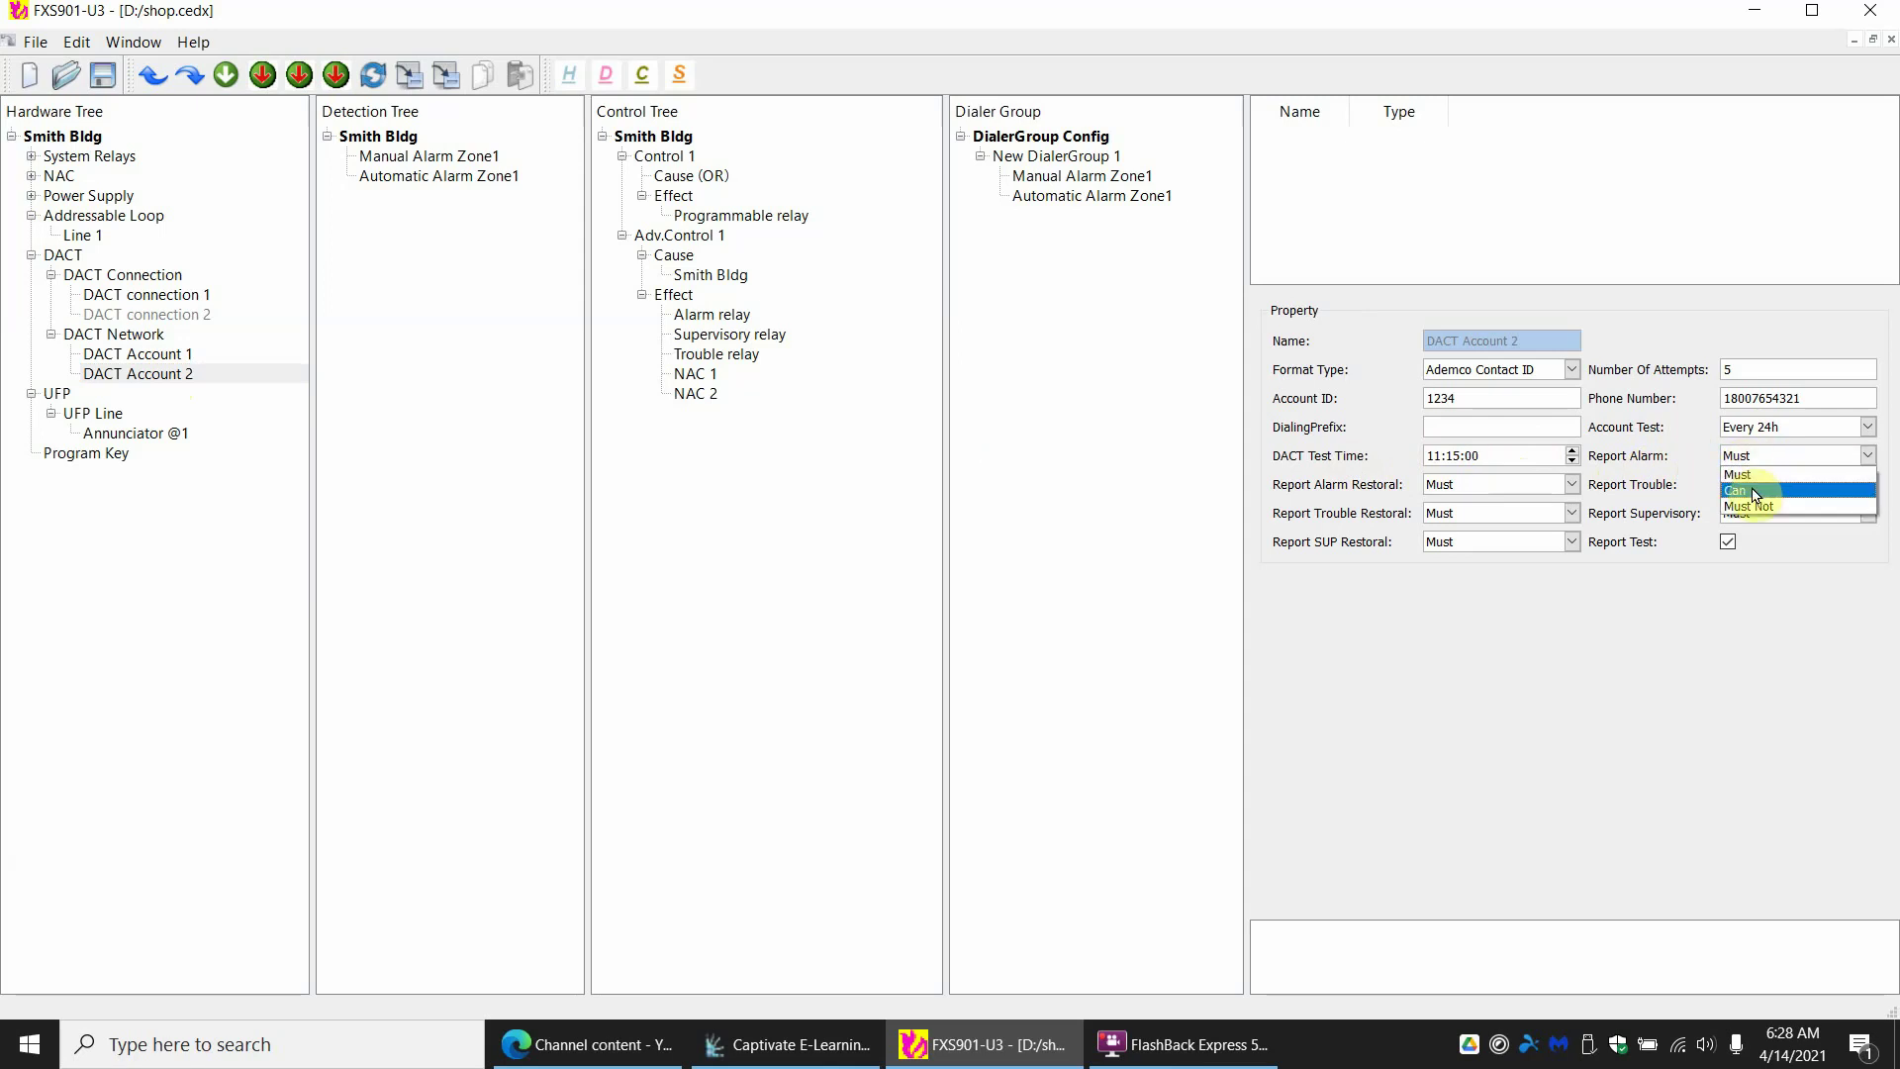
pyautogui.click(1760, 502)
pyautogui.click(1569, 486)
pyautogui.click(1549, 519)
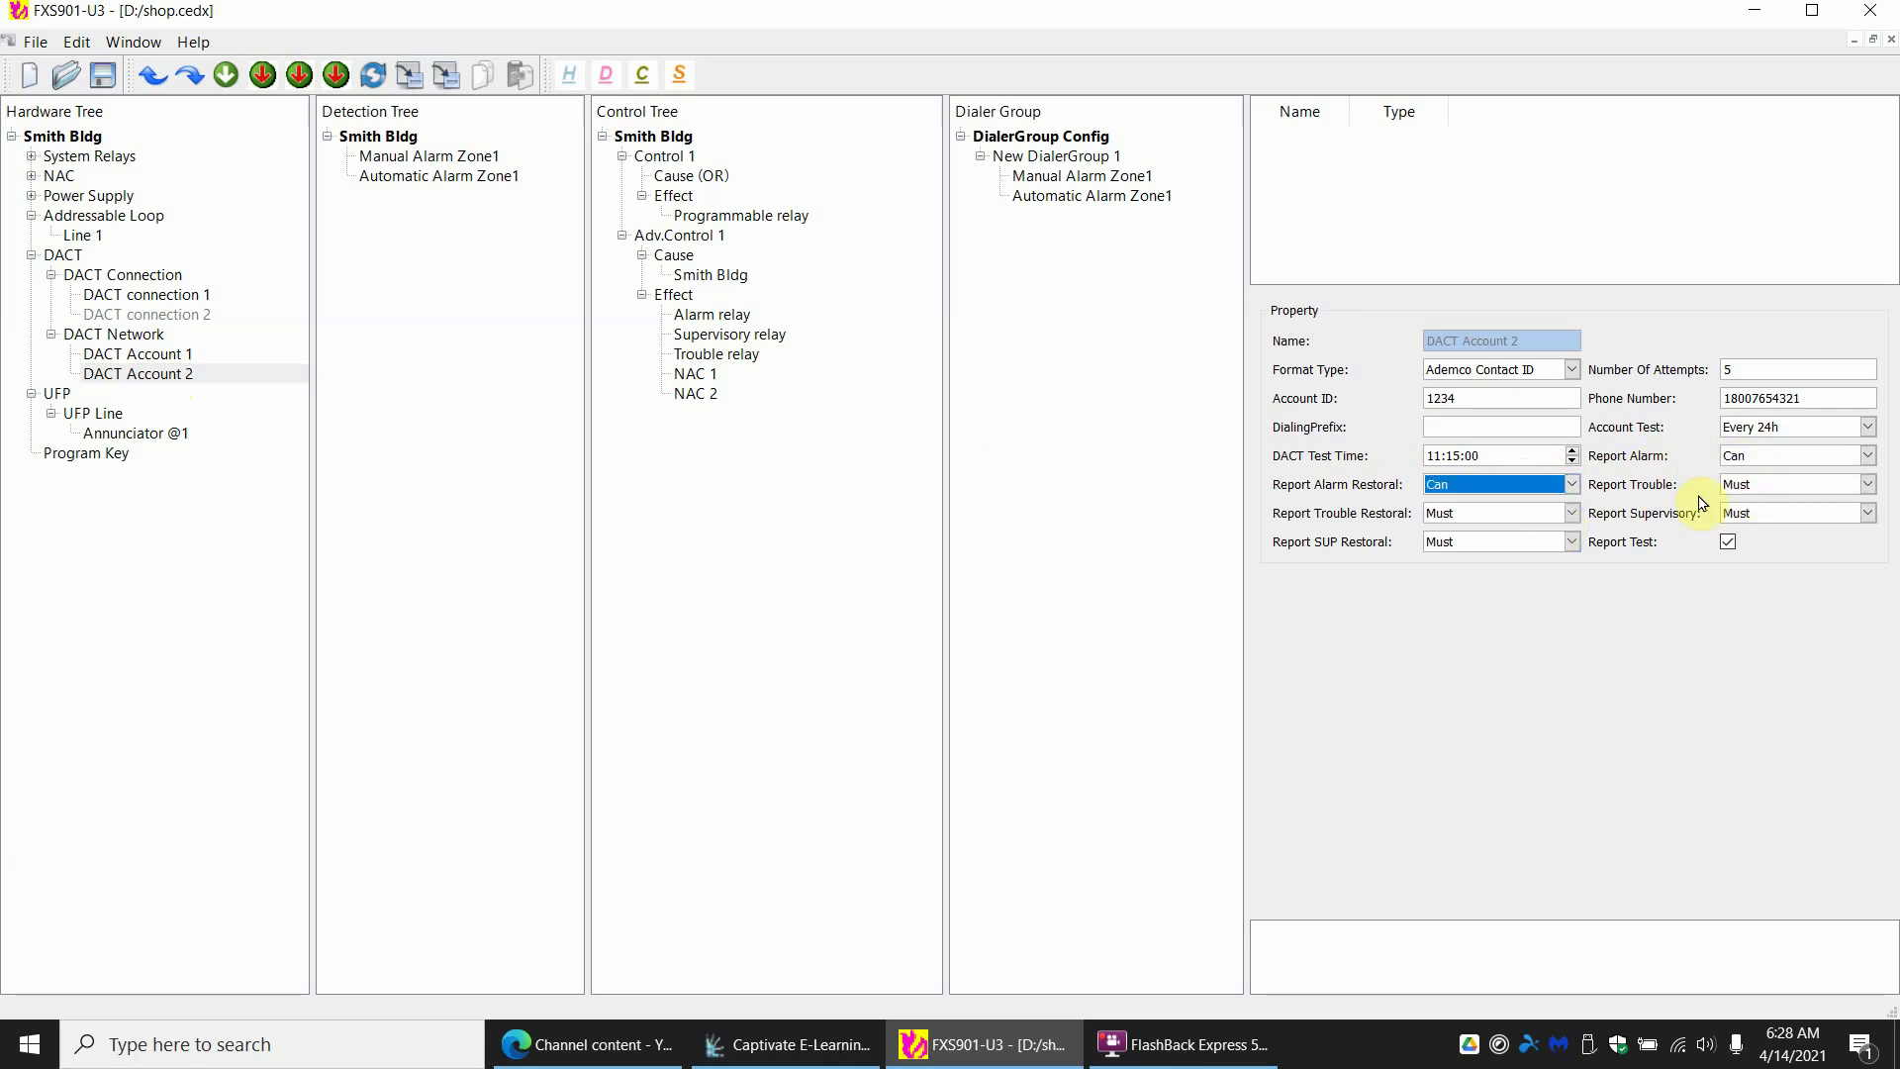
# Set Report Trouble and Report Trouble Restoral of DACT Account 2 to Can
pyautogui.click(1746, 484)
pyautogui.click(1744, 520)
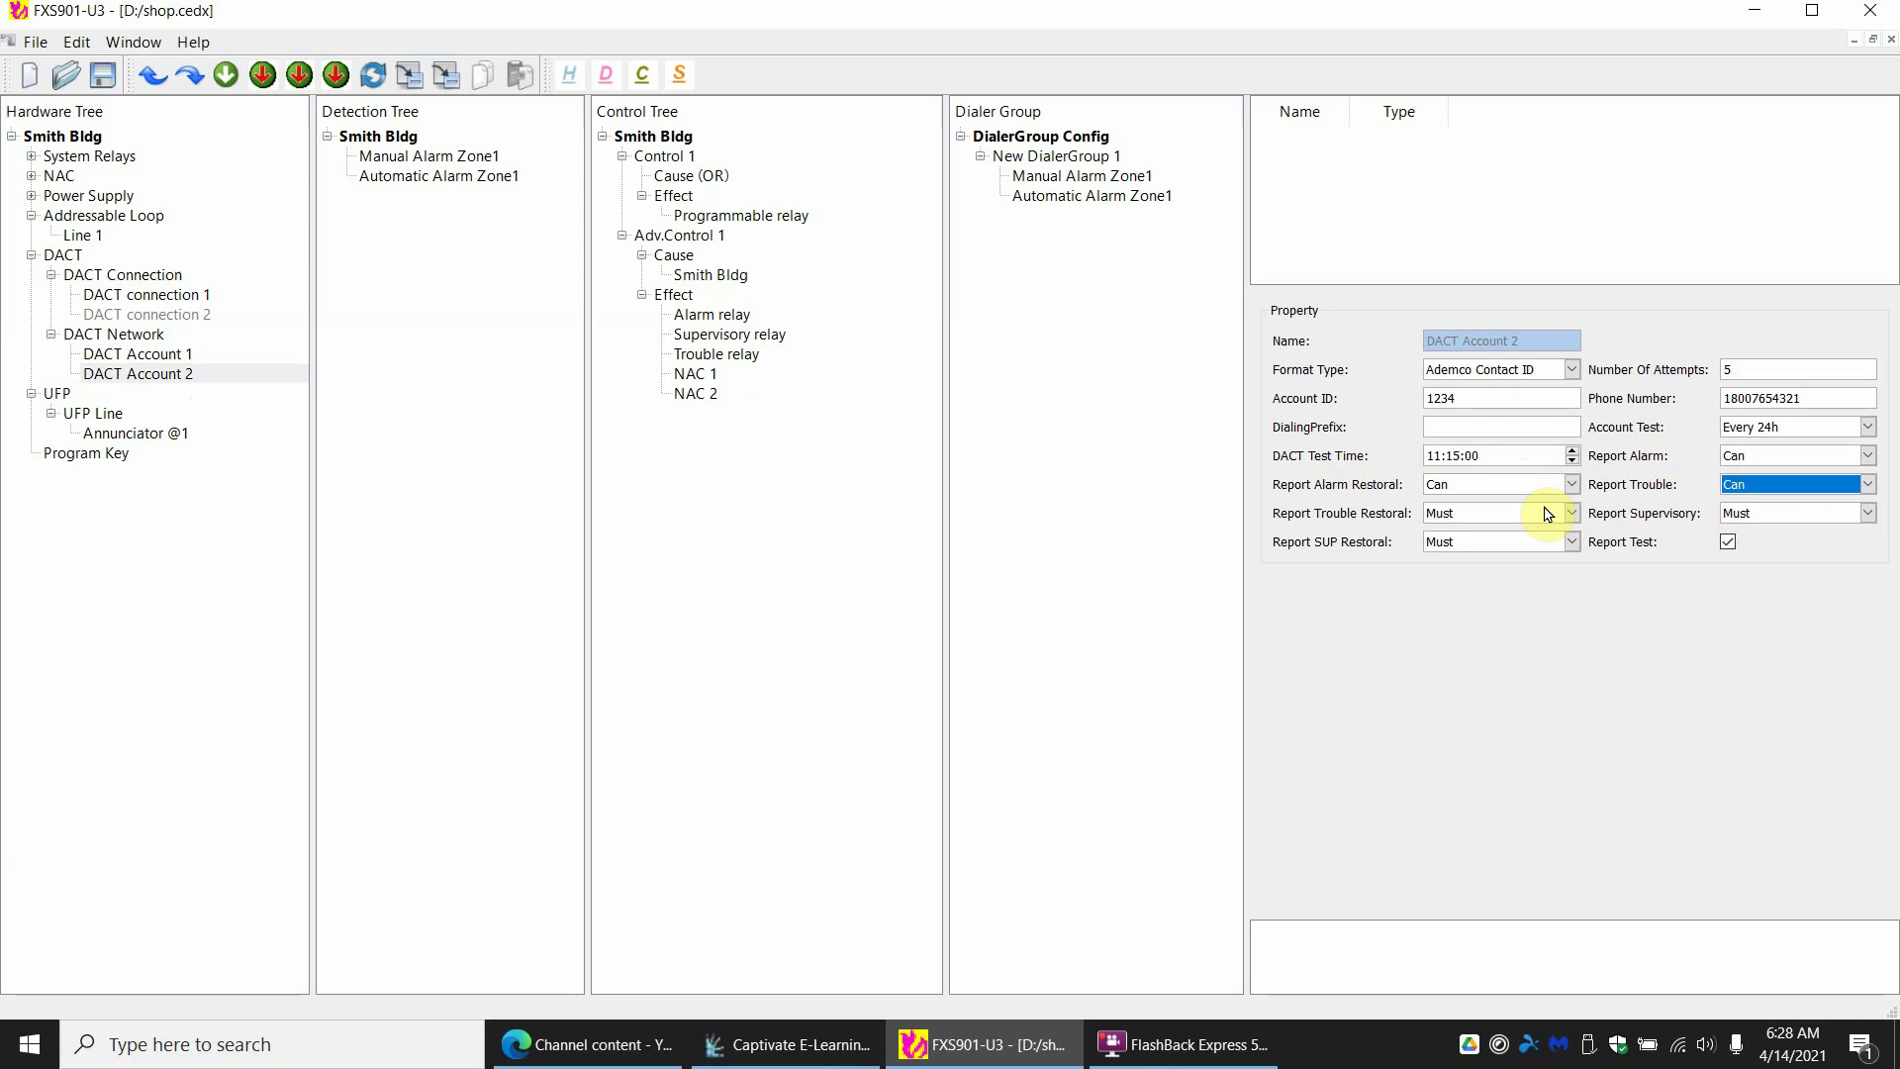
pyautogui.click(1549, 514)
pyautogui.click(1539, 549)
# Set Report Supervisory and Report SUP Restoral of DACT Account 2 to Can
pyautogui.click(1767, 513)
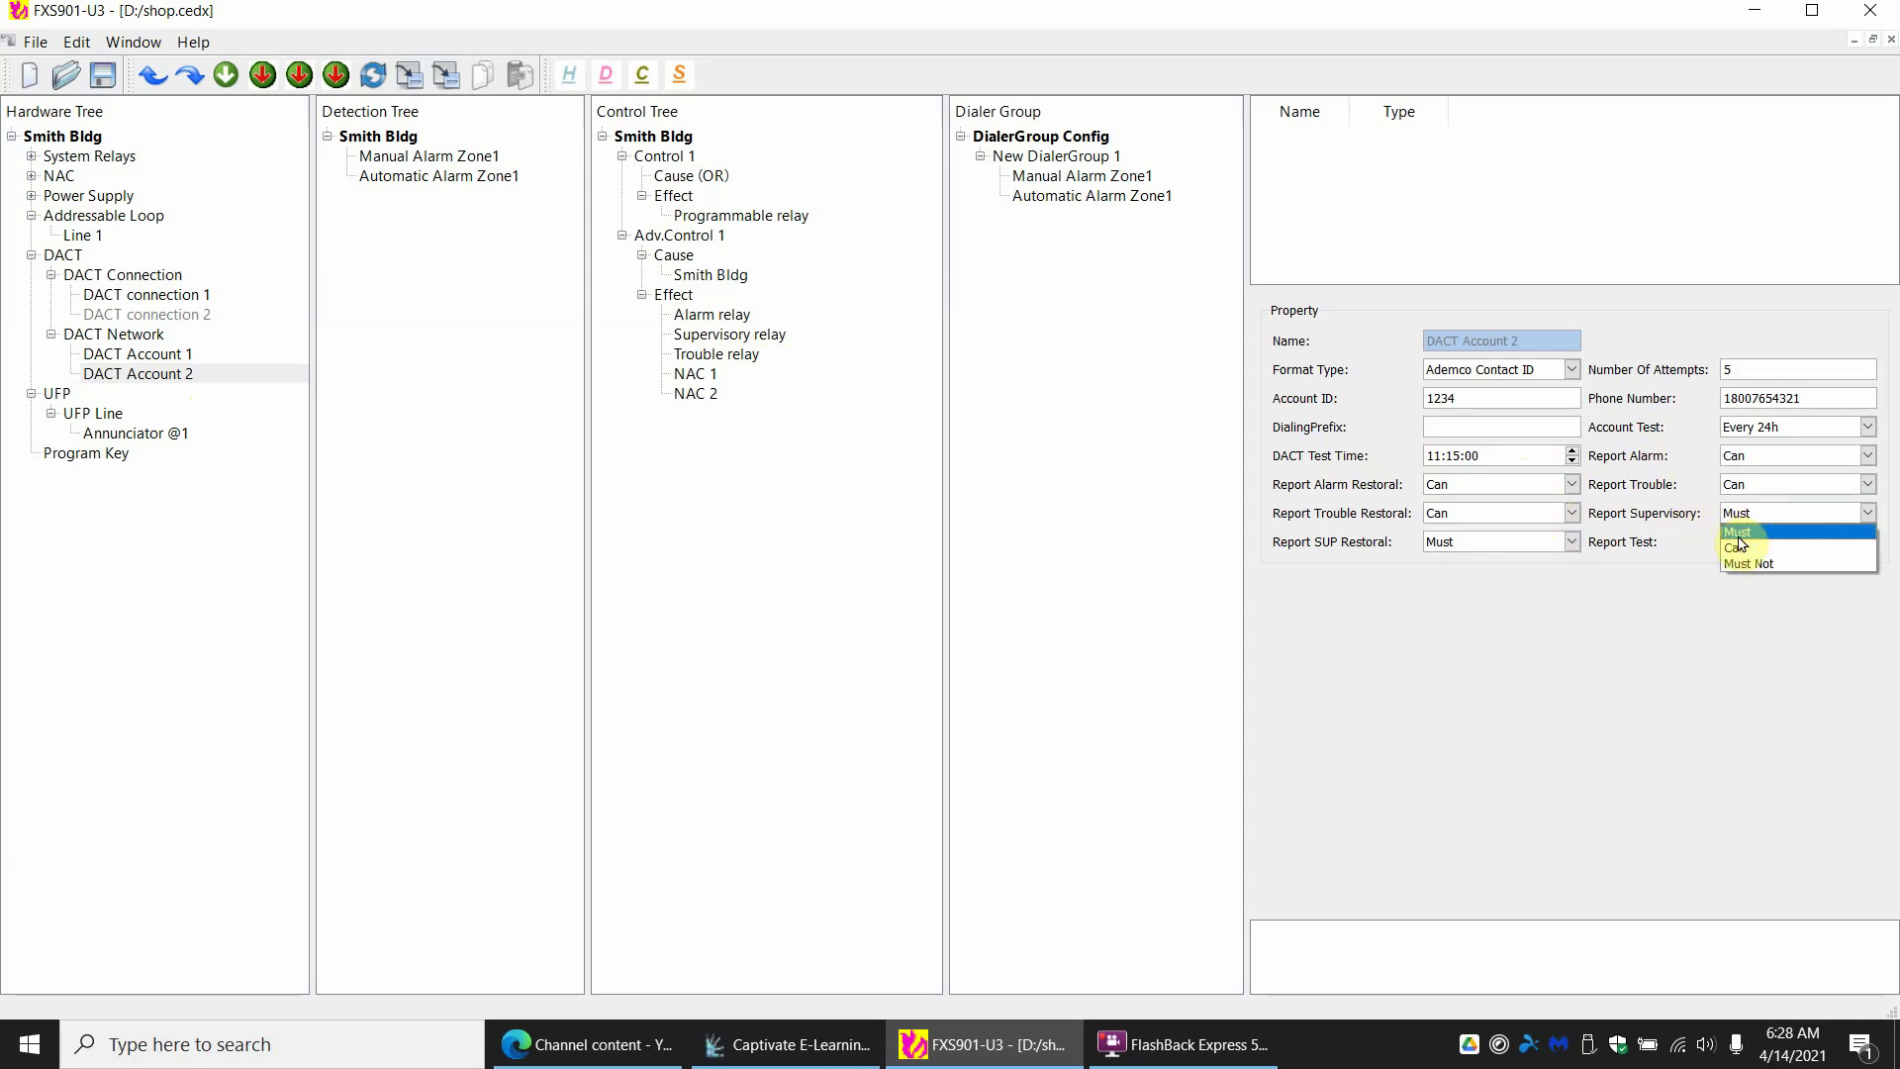
pyautogui.click(1741, 548)
pyautogui.click(1451, 543)
pyautogui.click(1504, 578)
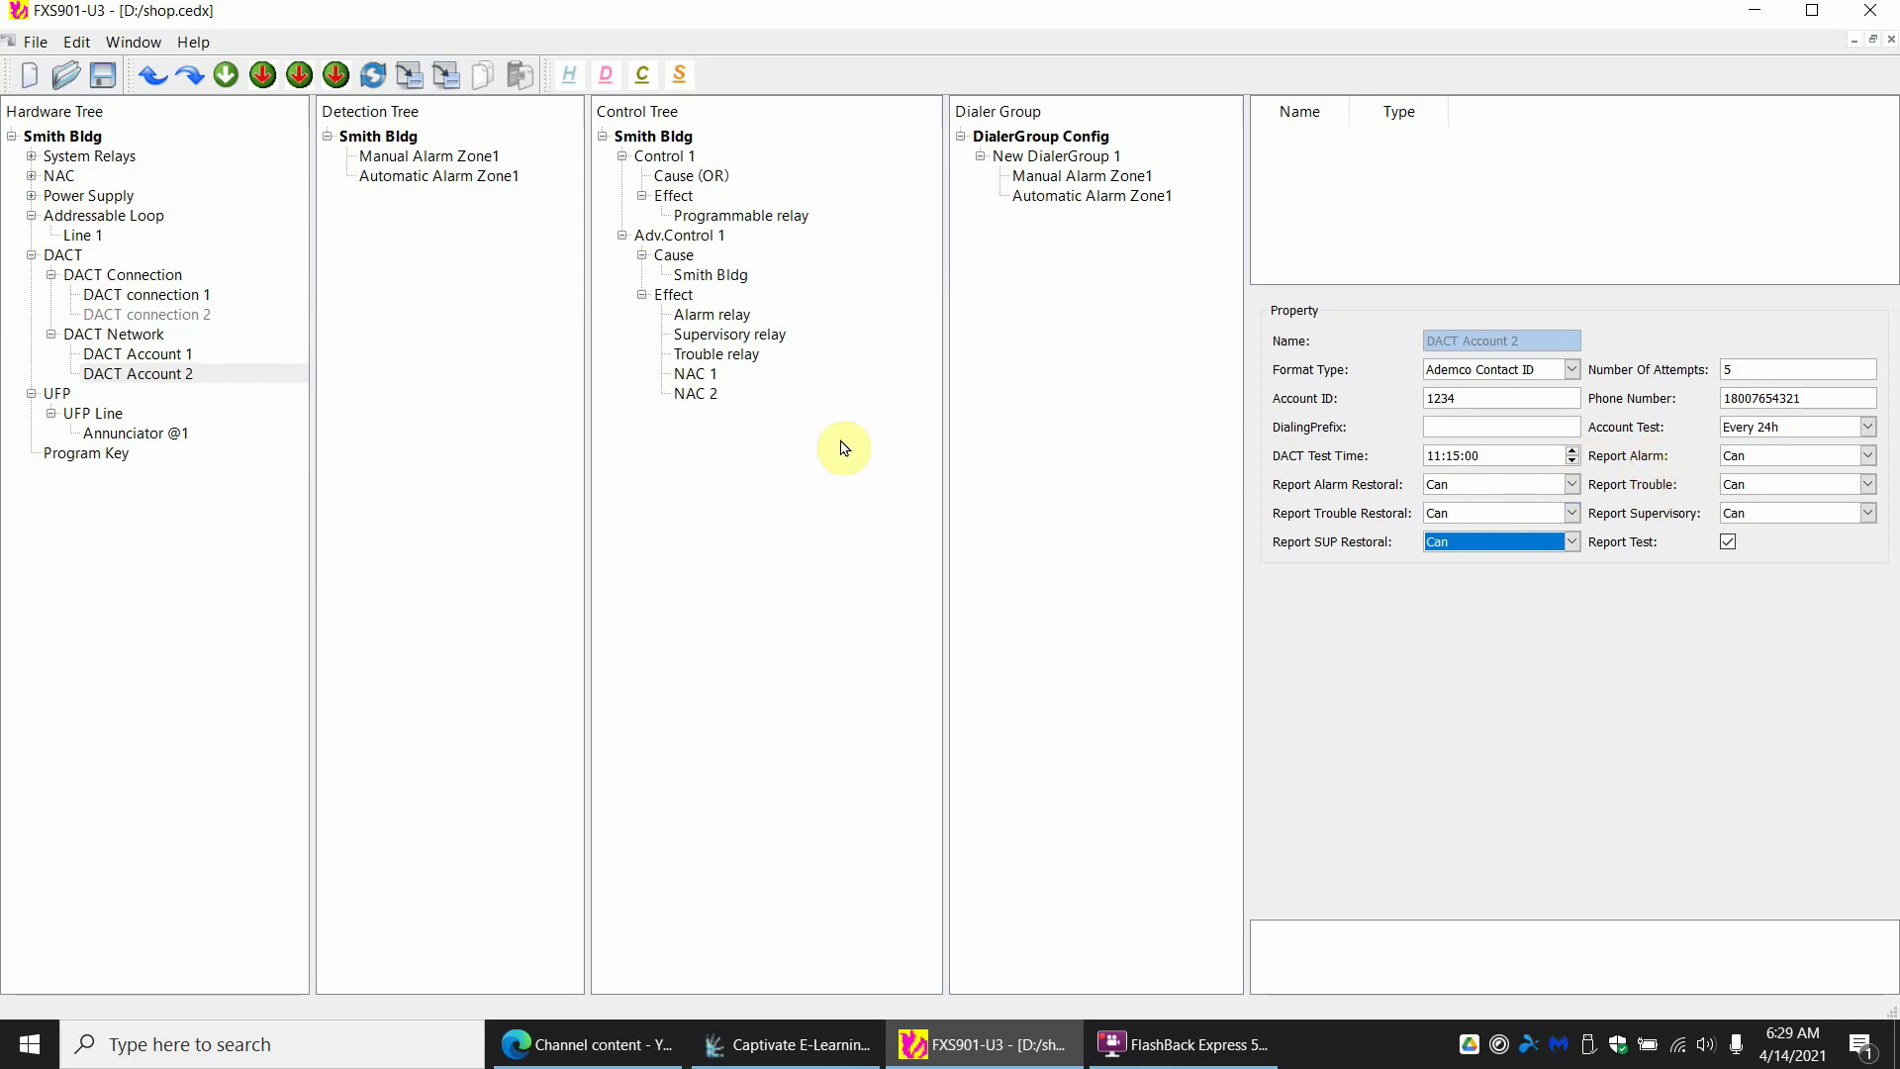
# Collapse the DACT branch and choose Class B as the wire style of addressable loop Line 1
pyautogui.click(31, 256)
pyautogui.click(79, 238)
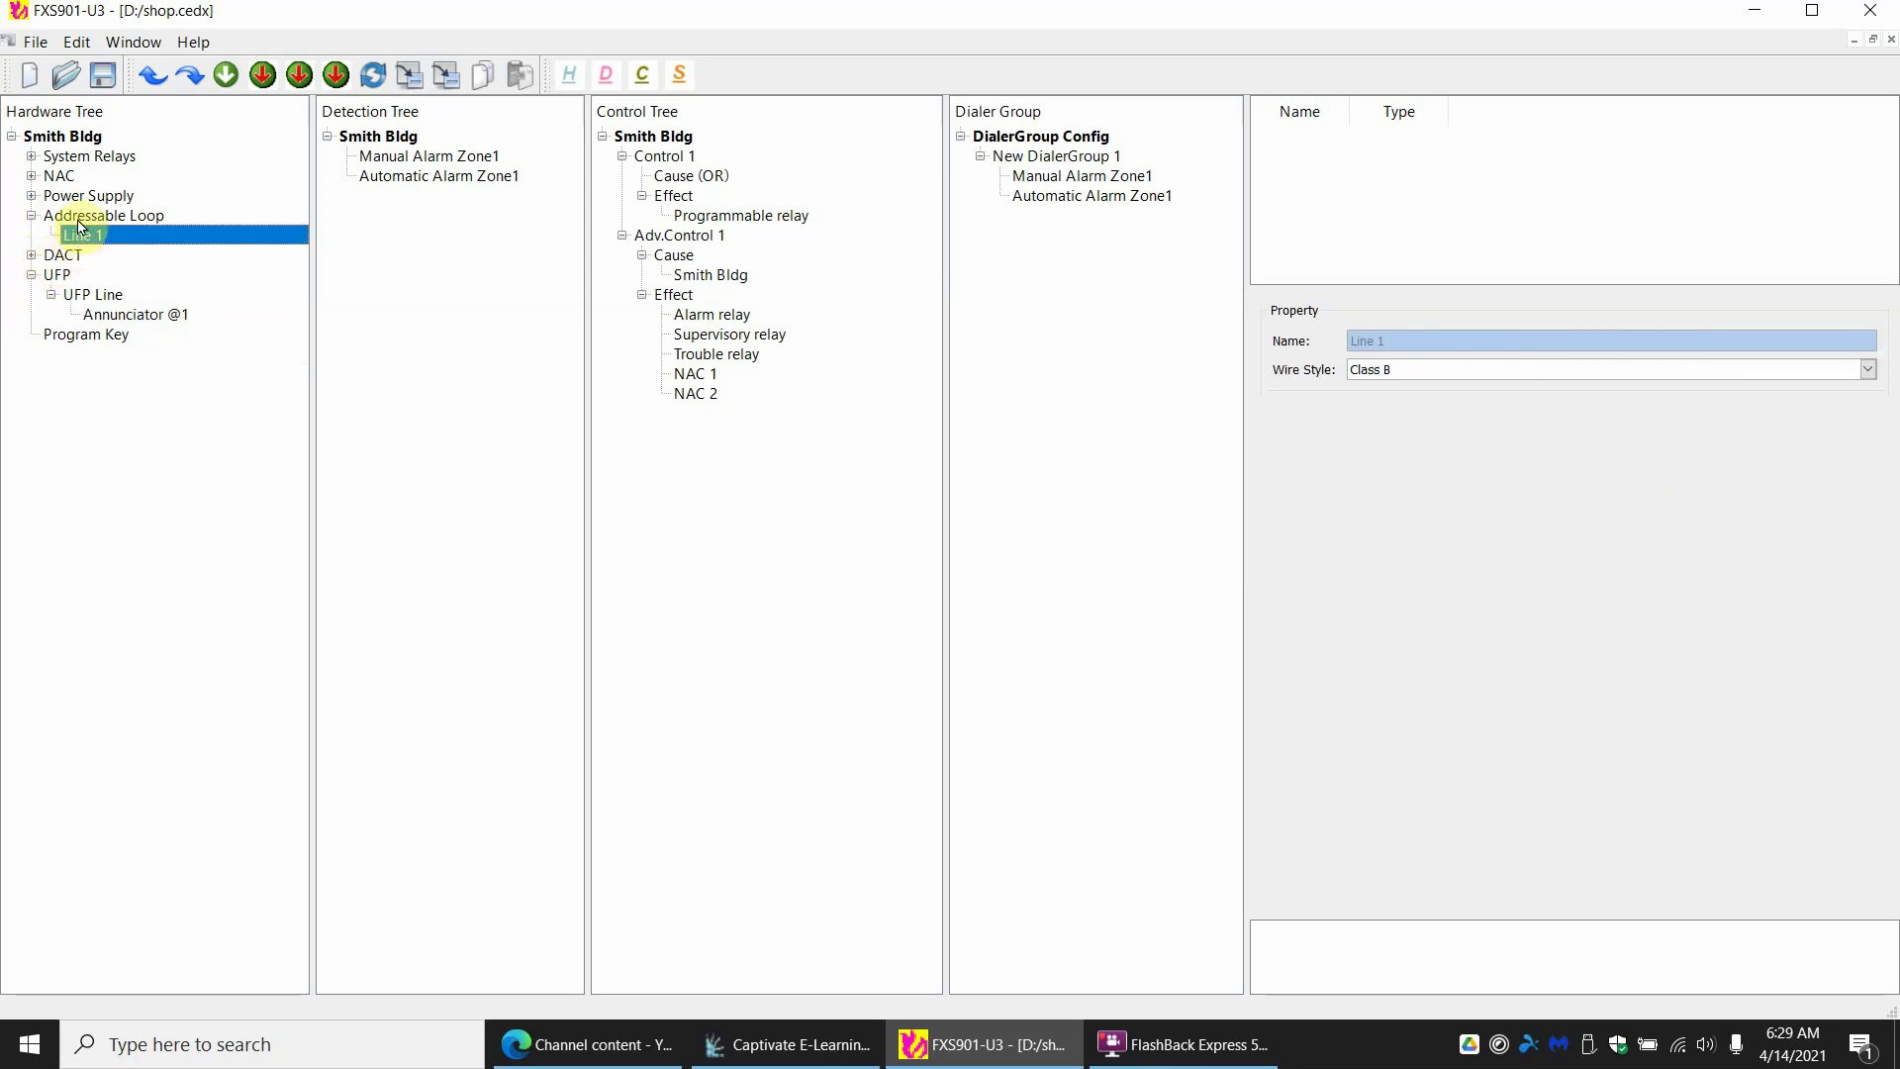
pyautogui.click(1451, 377)
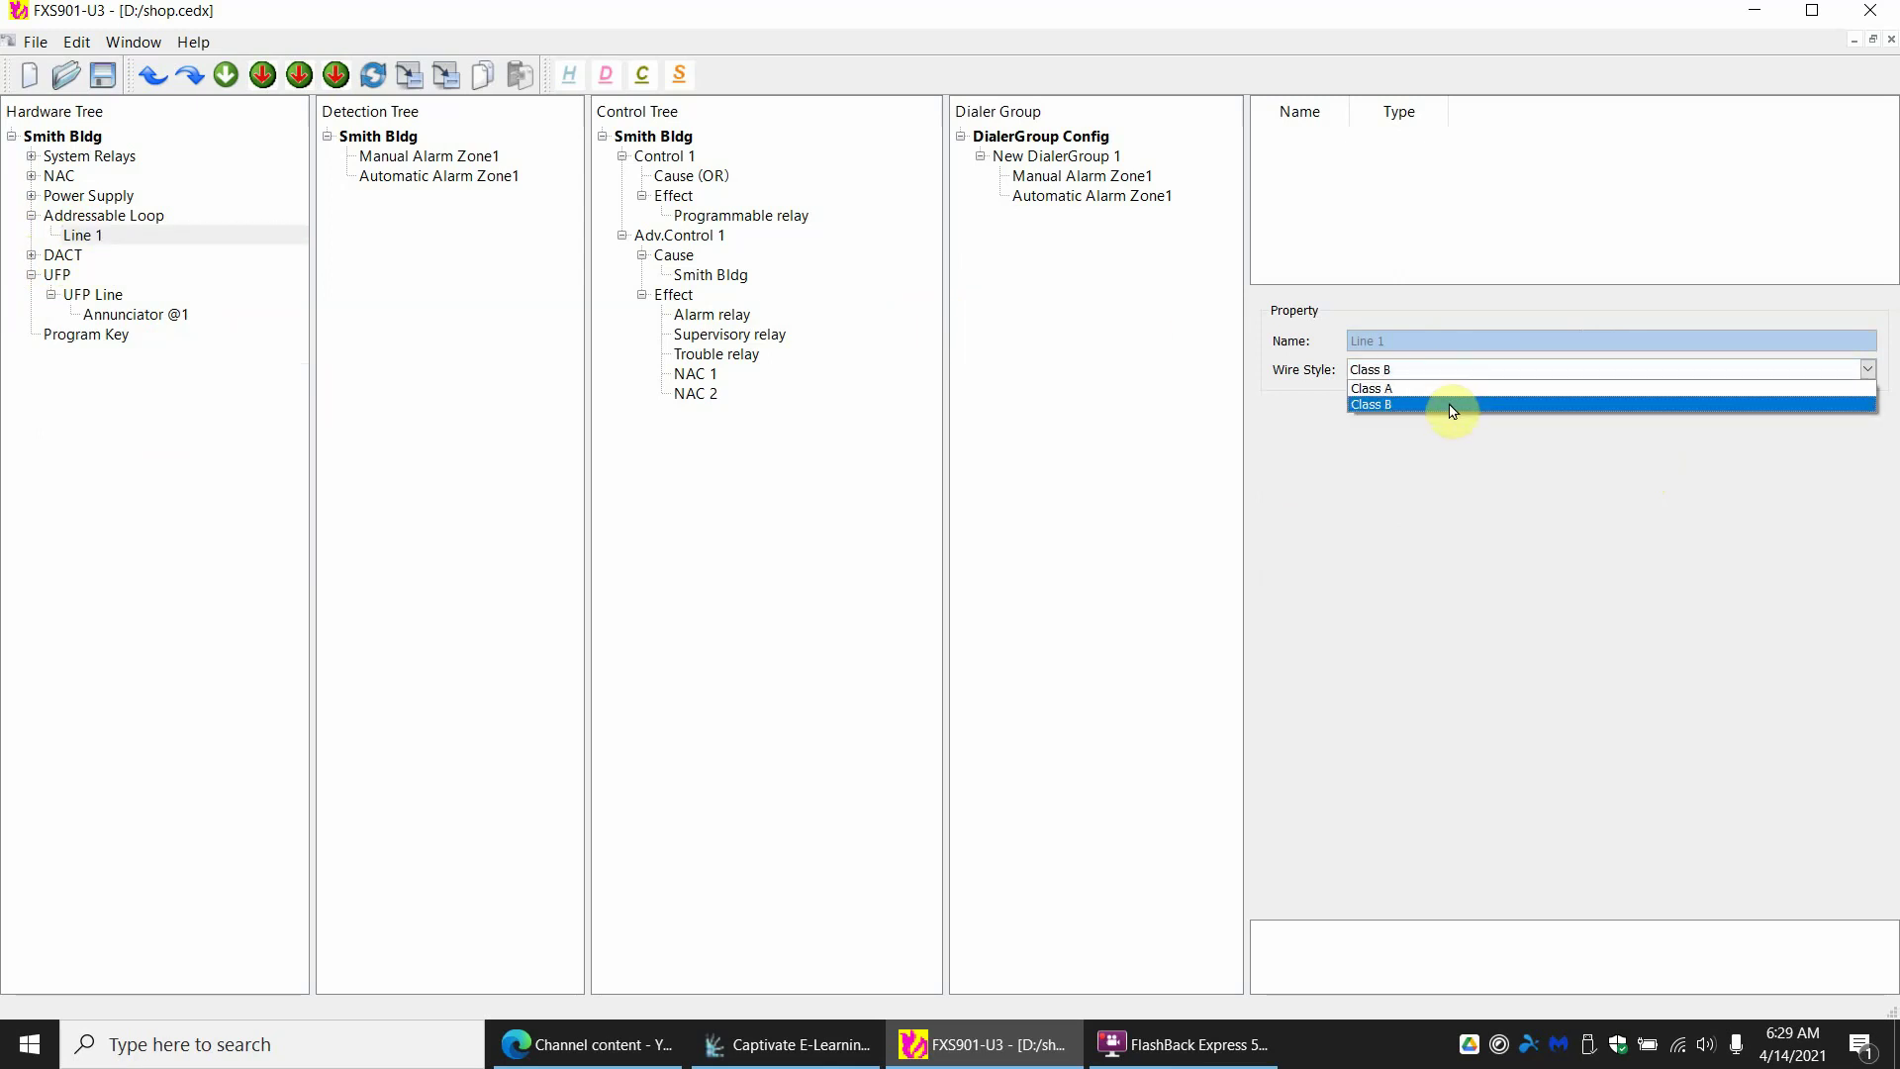
pyautogui.click(1452, 406)
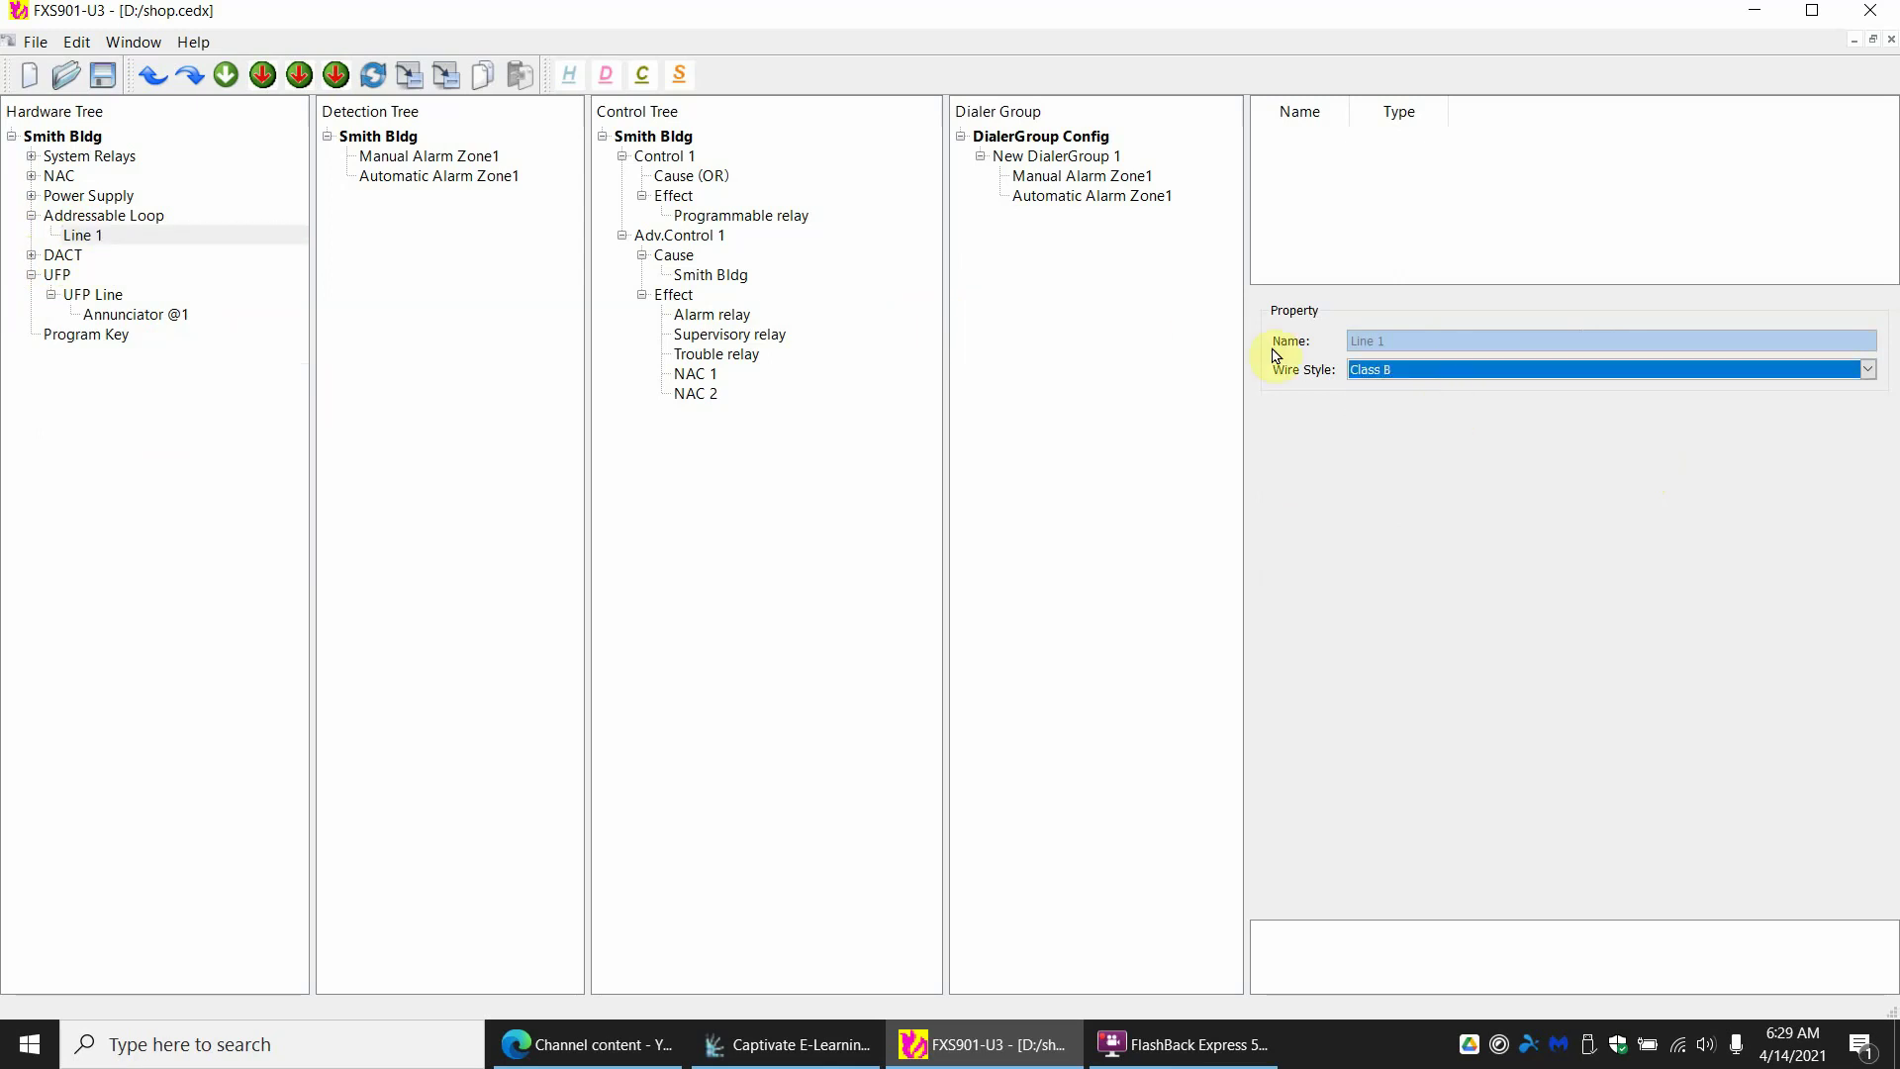
# Insert two FD182UL Cerberus OP921 smoke detectors on Line 1 as a multi-node, assigning the first one to an Automatic Alarm Zone
pyautogui.rightClick(76, 245)
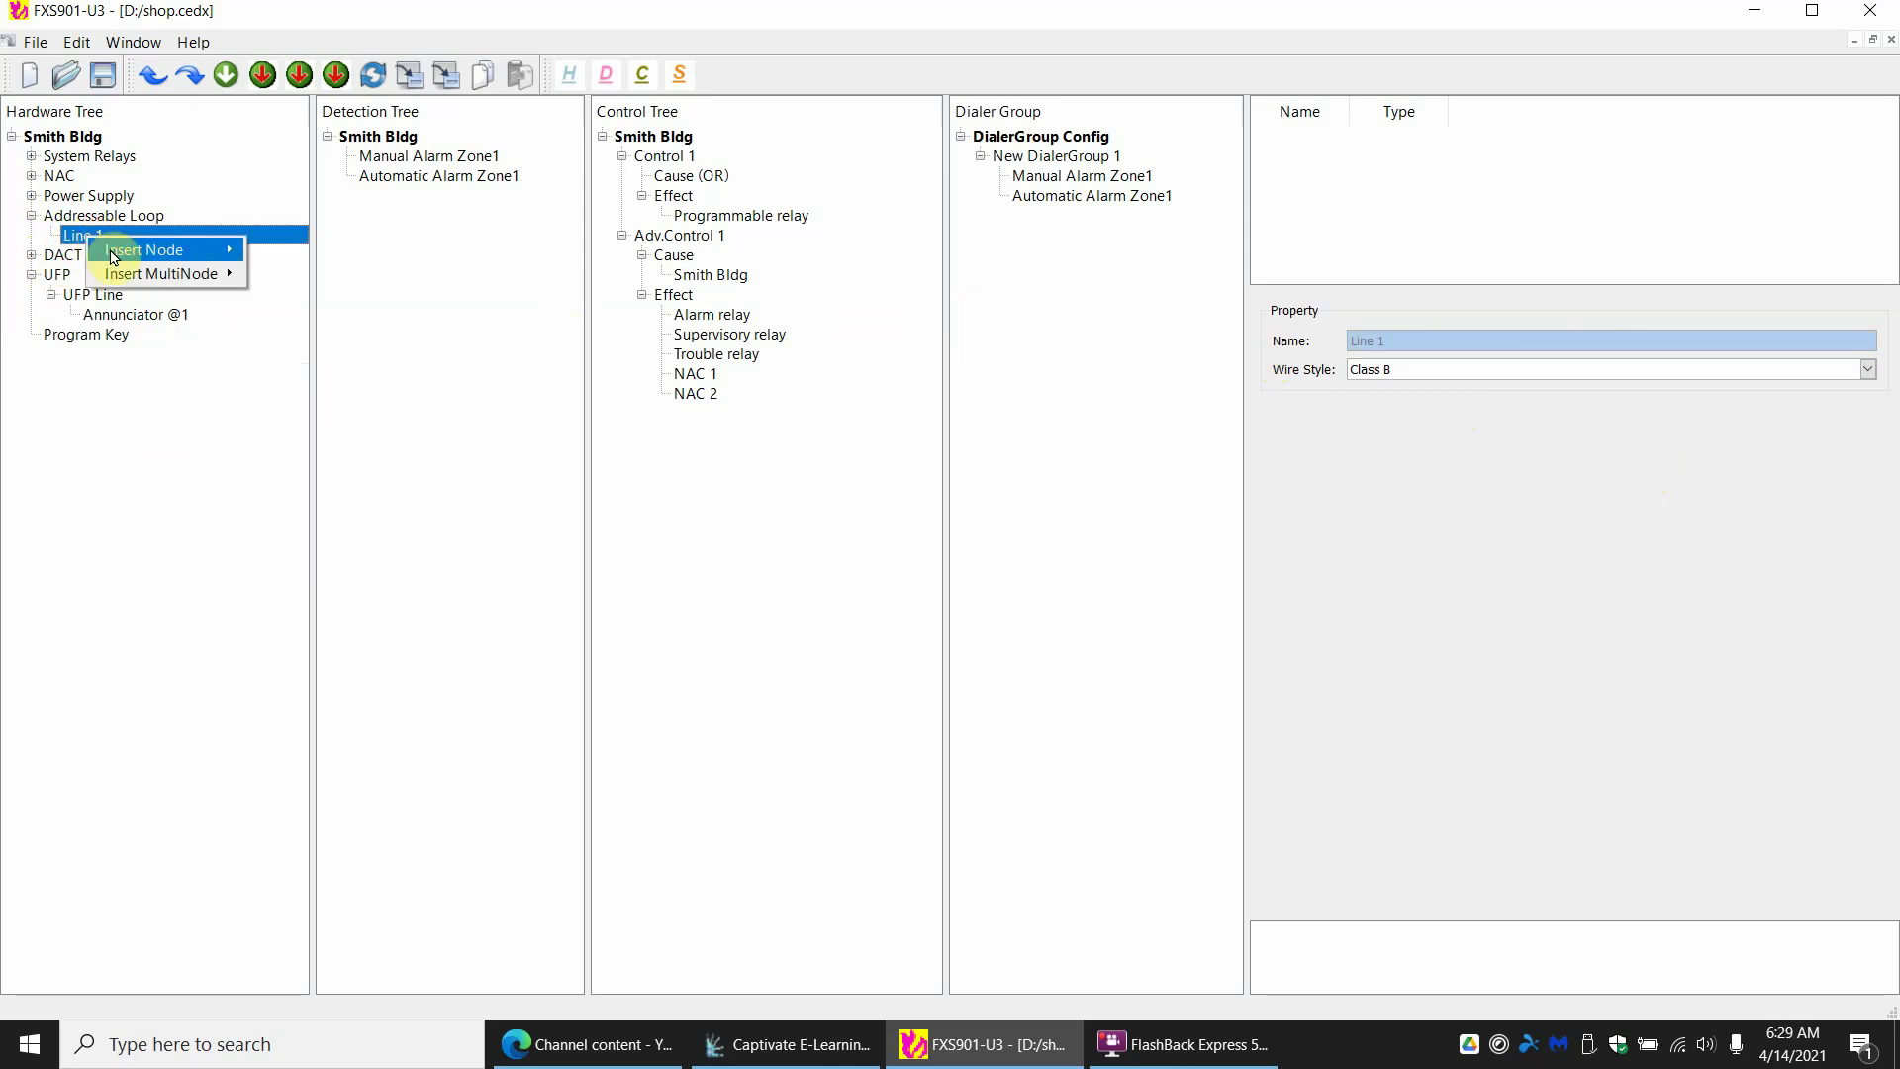
pyautogui.moveTo(114, 256)
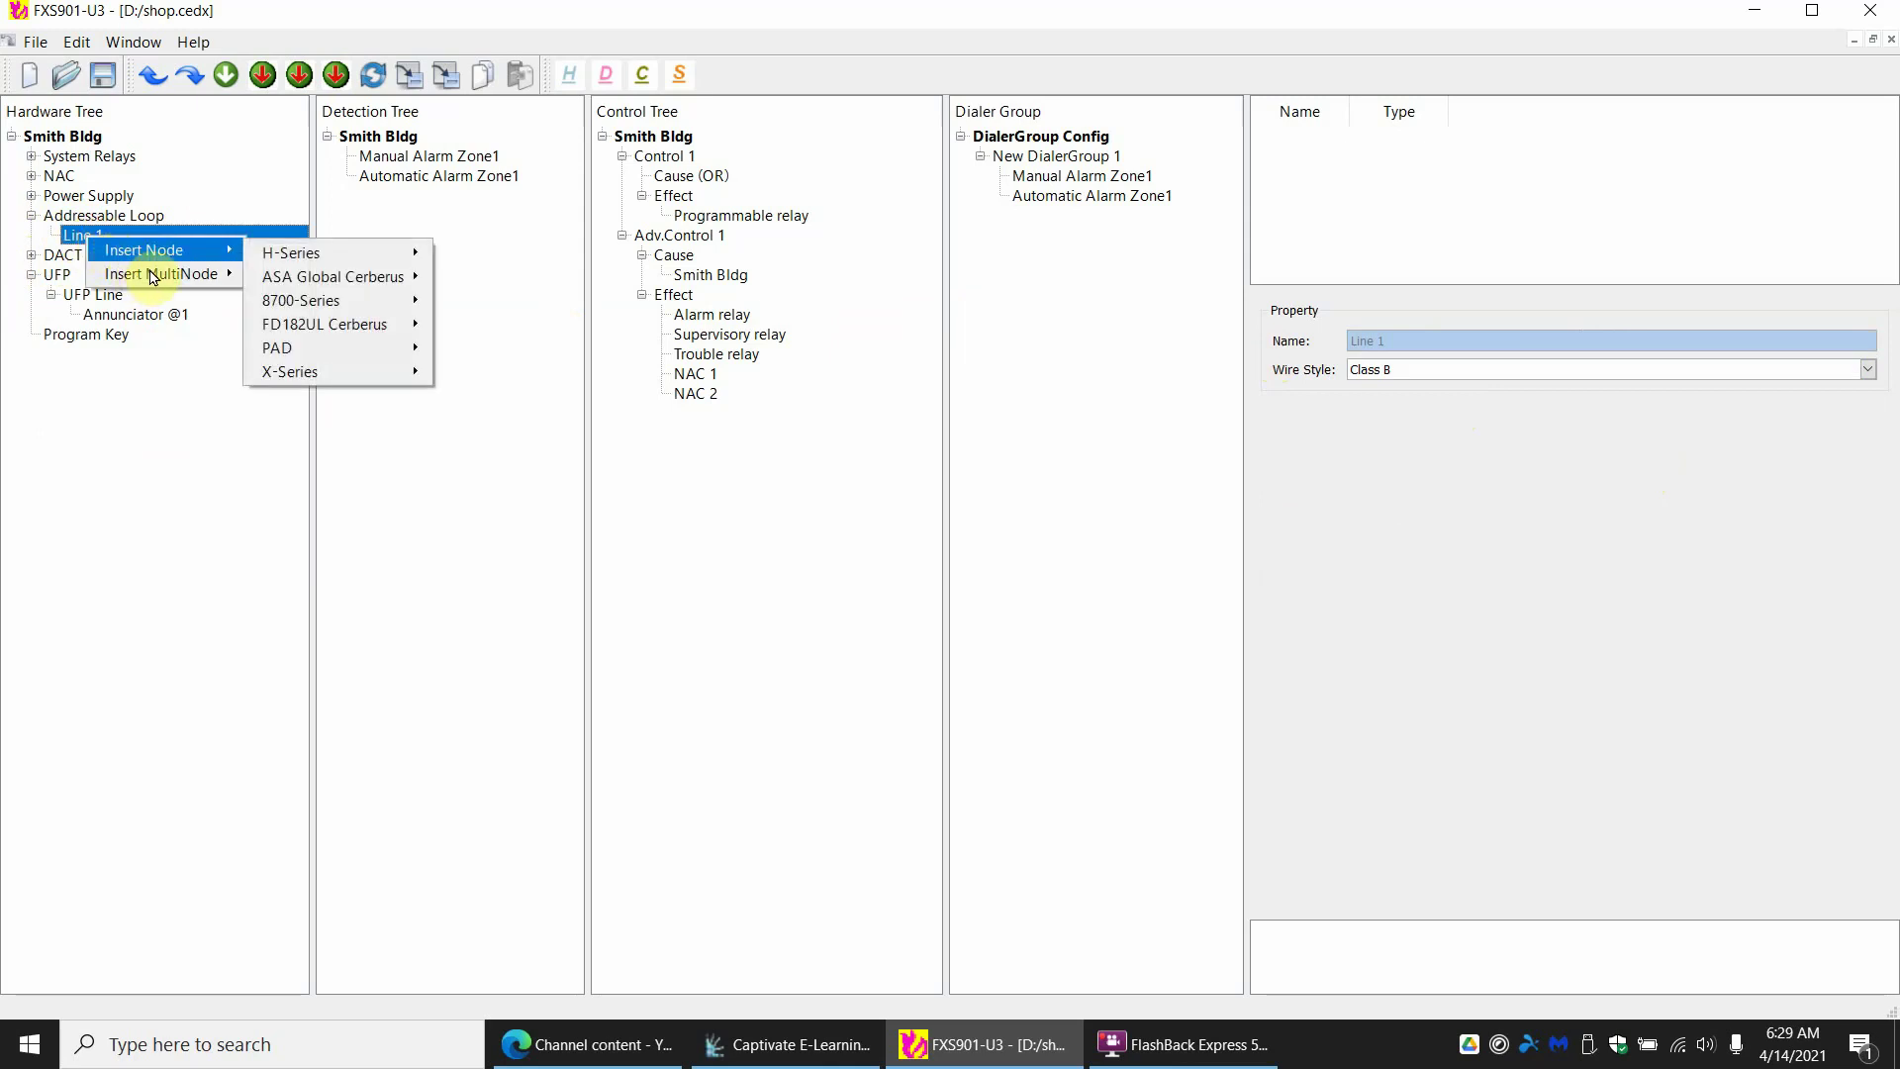
pyautogui.moveTo(168, 249)
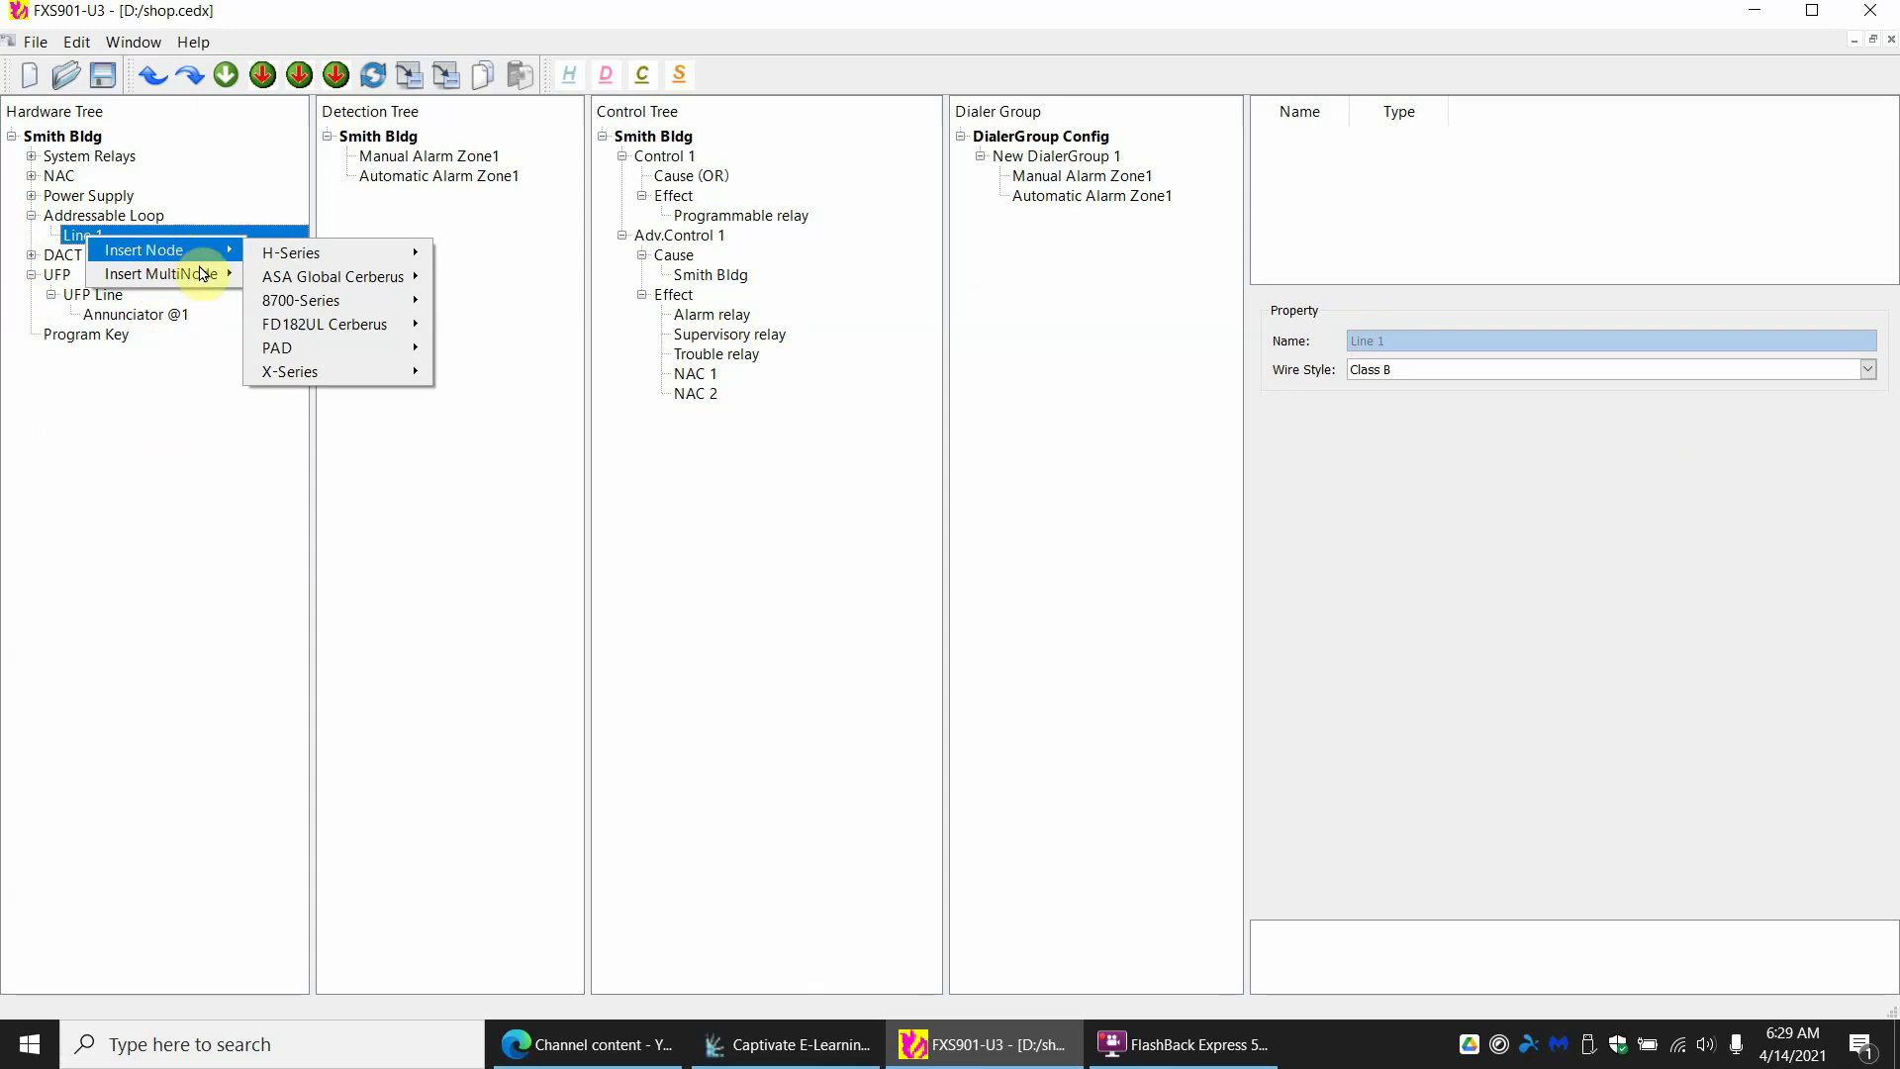
pyautogui.moveTo(206, 282)
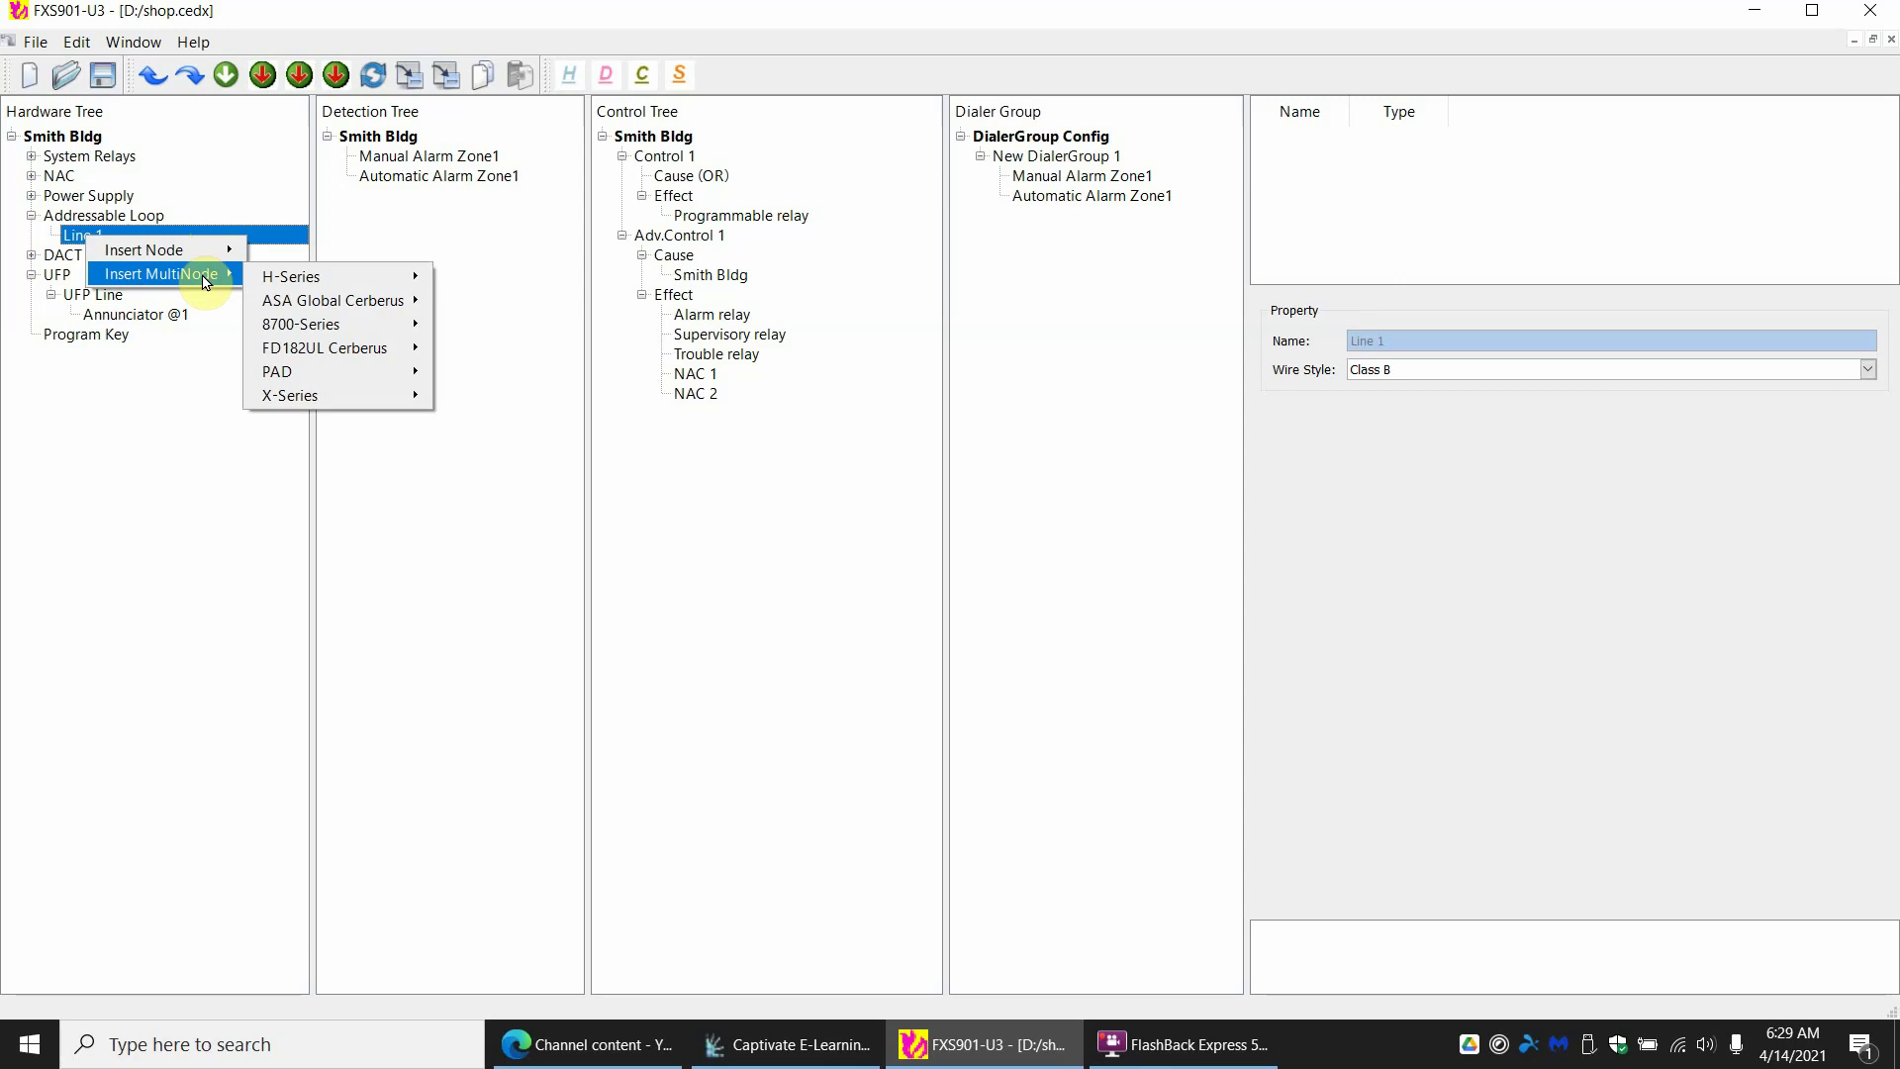
pyautogui.moveTo(276, 282)
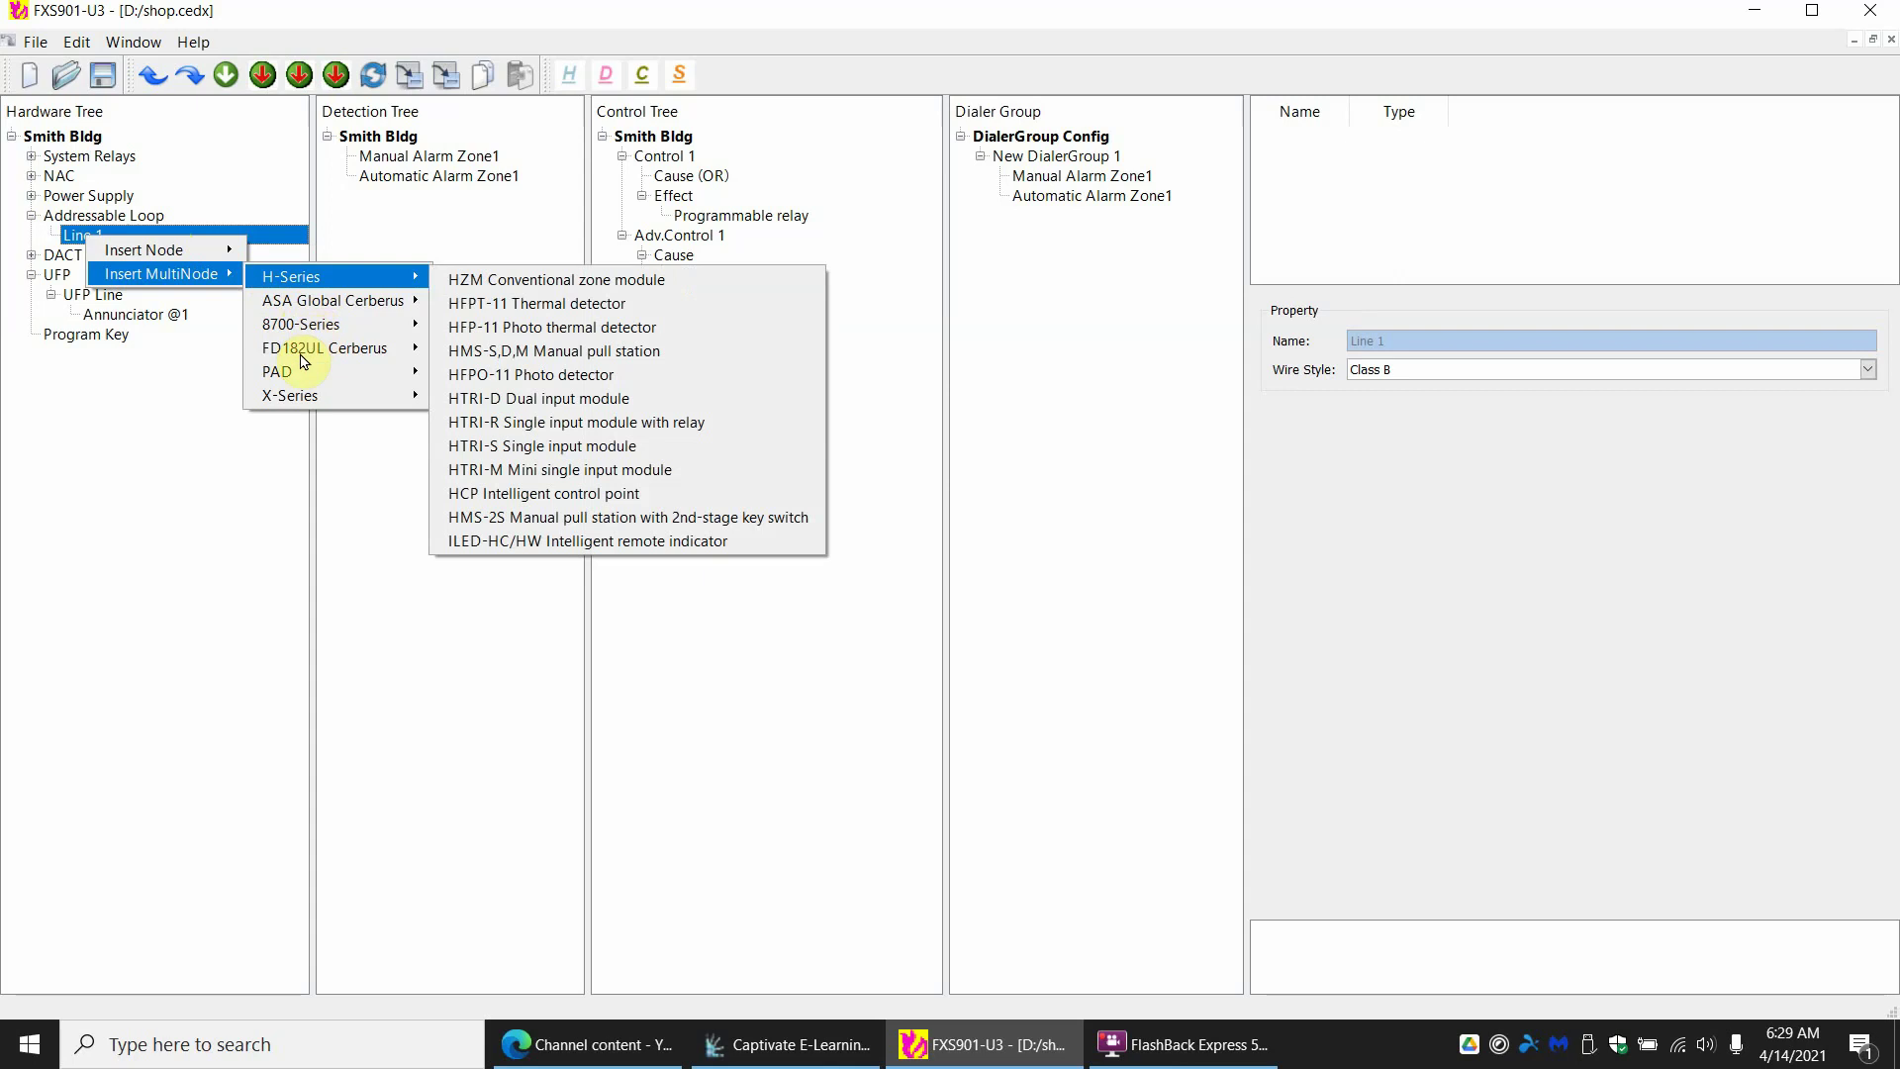
pyautogui.moveTo(312, 351)
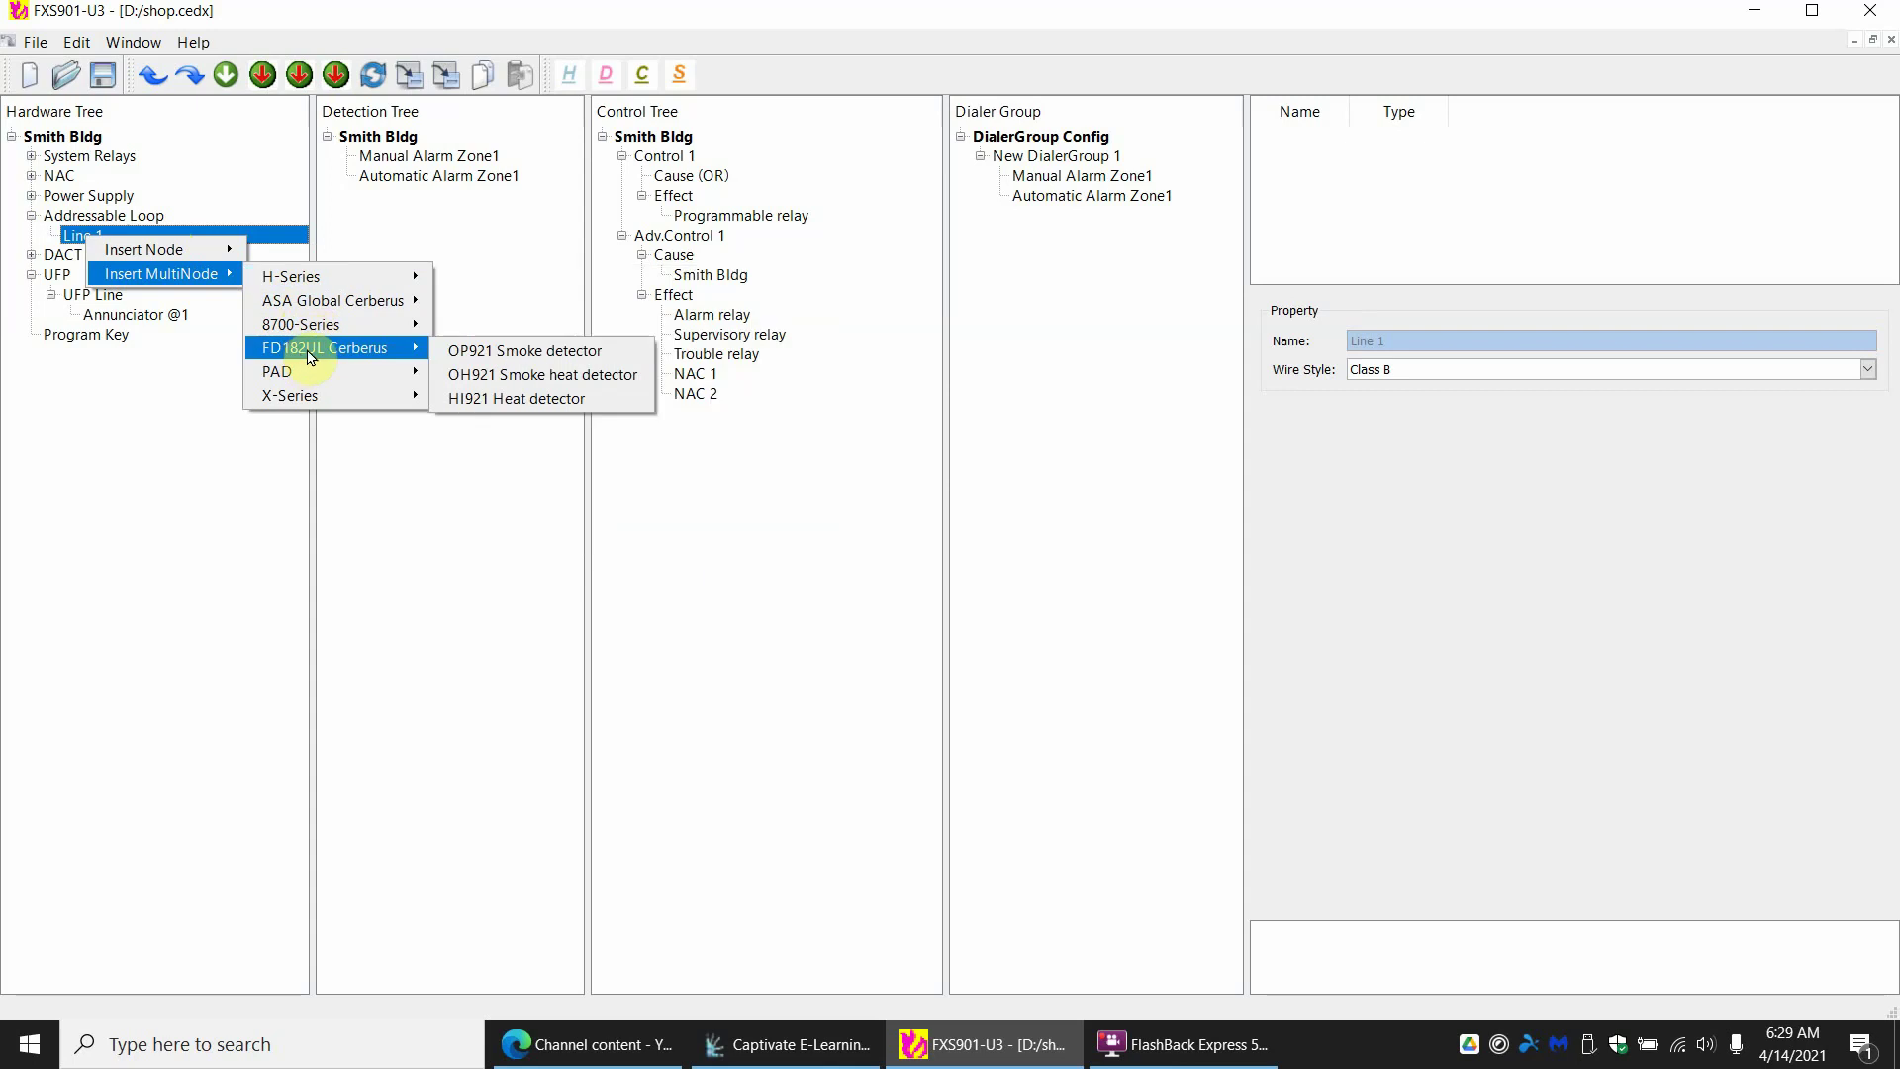
pyautogui.click(485, 353)
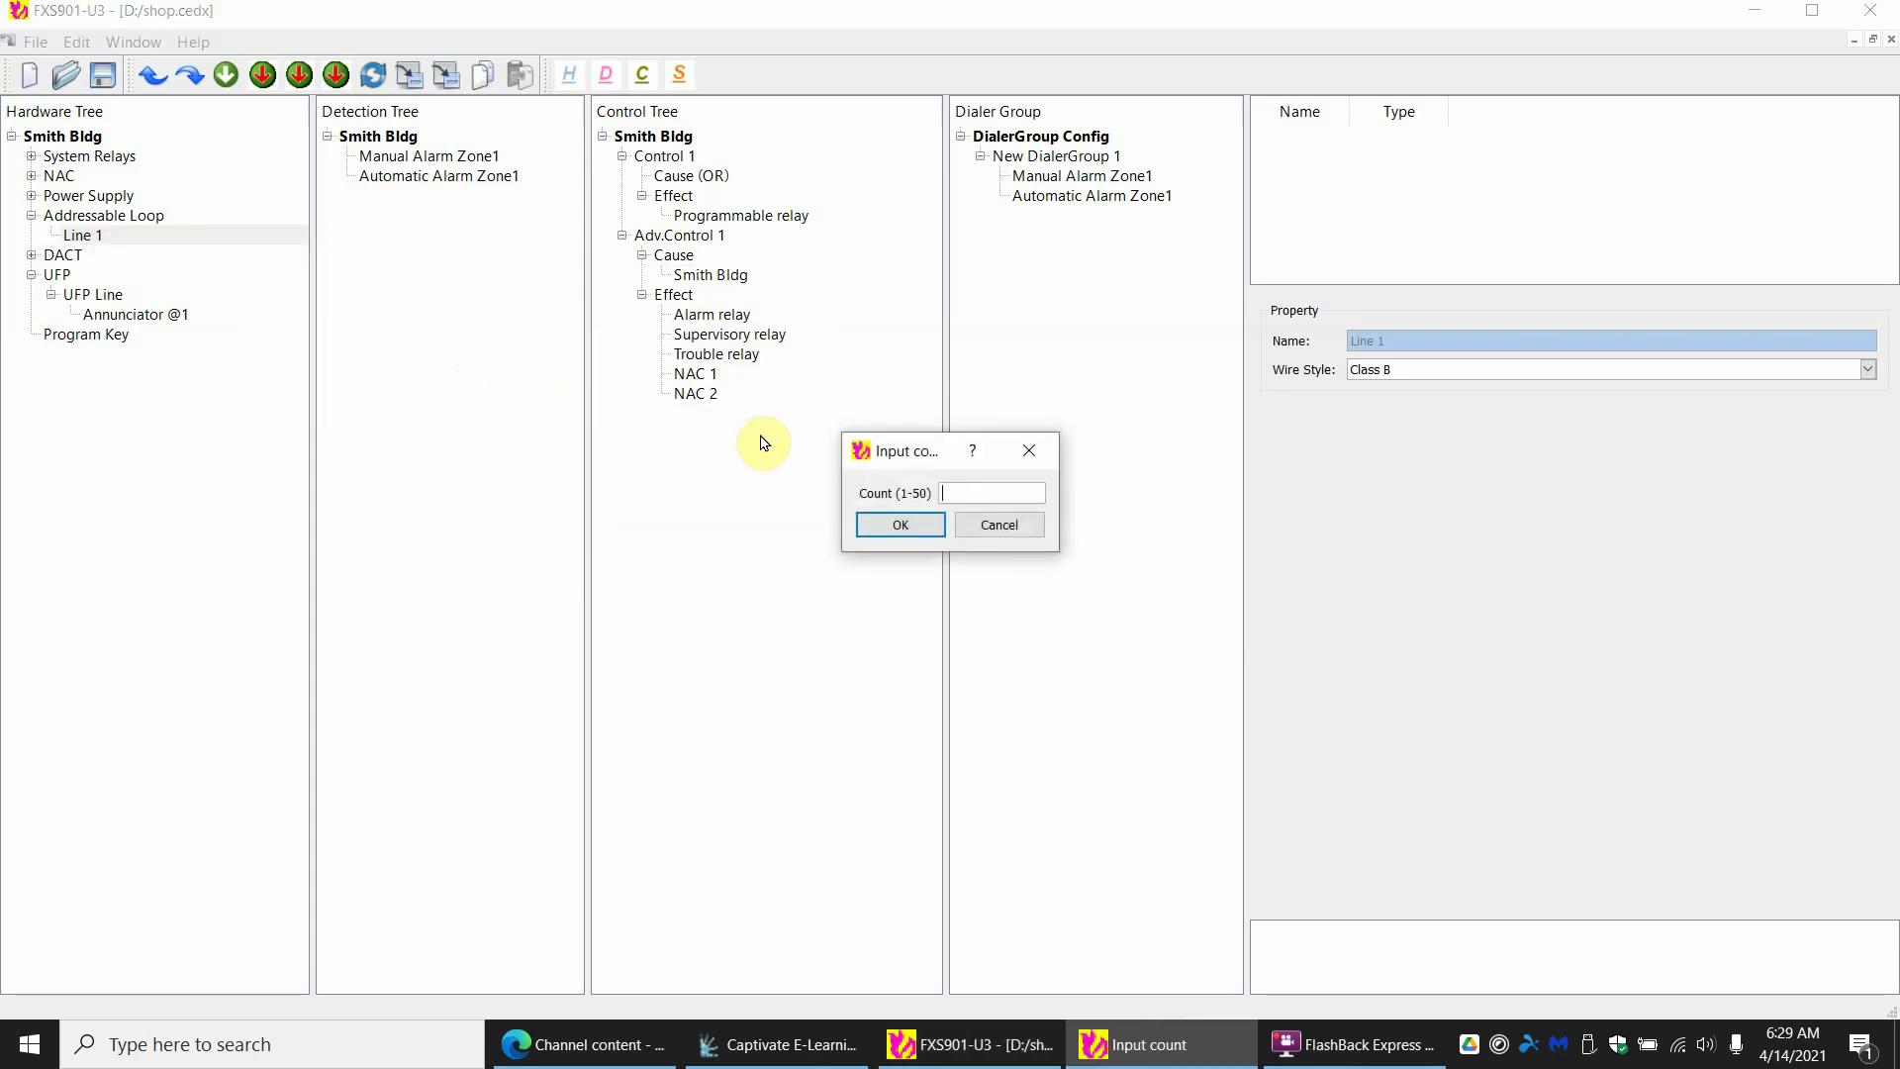
pyautogui.write('2')
pyautogui.click(900, 524)
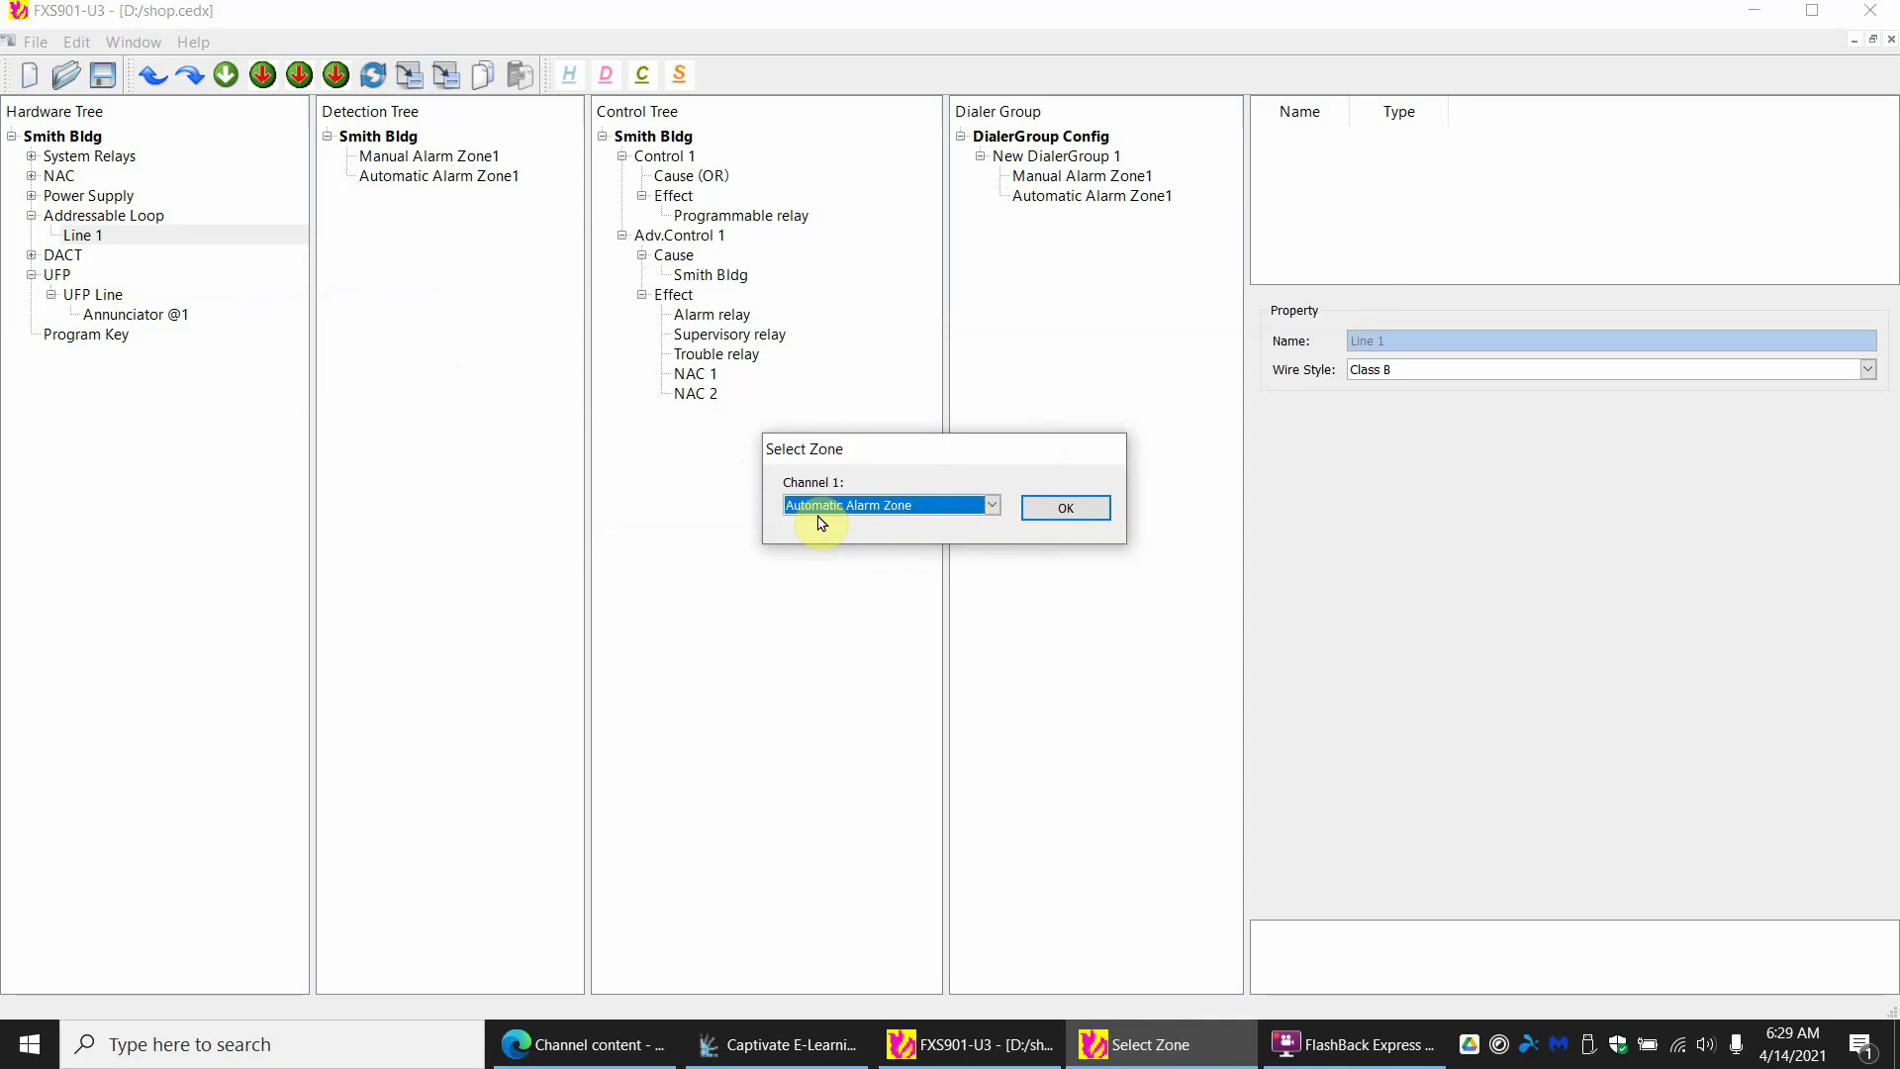
pyautogui.click(1057, 518)
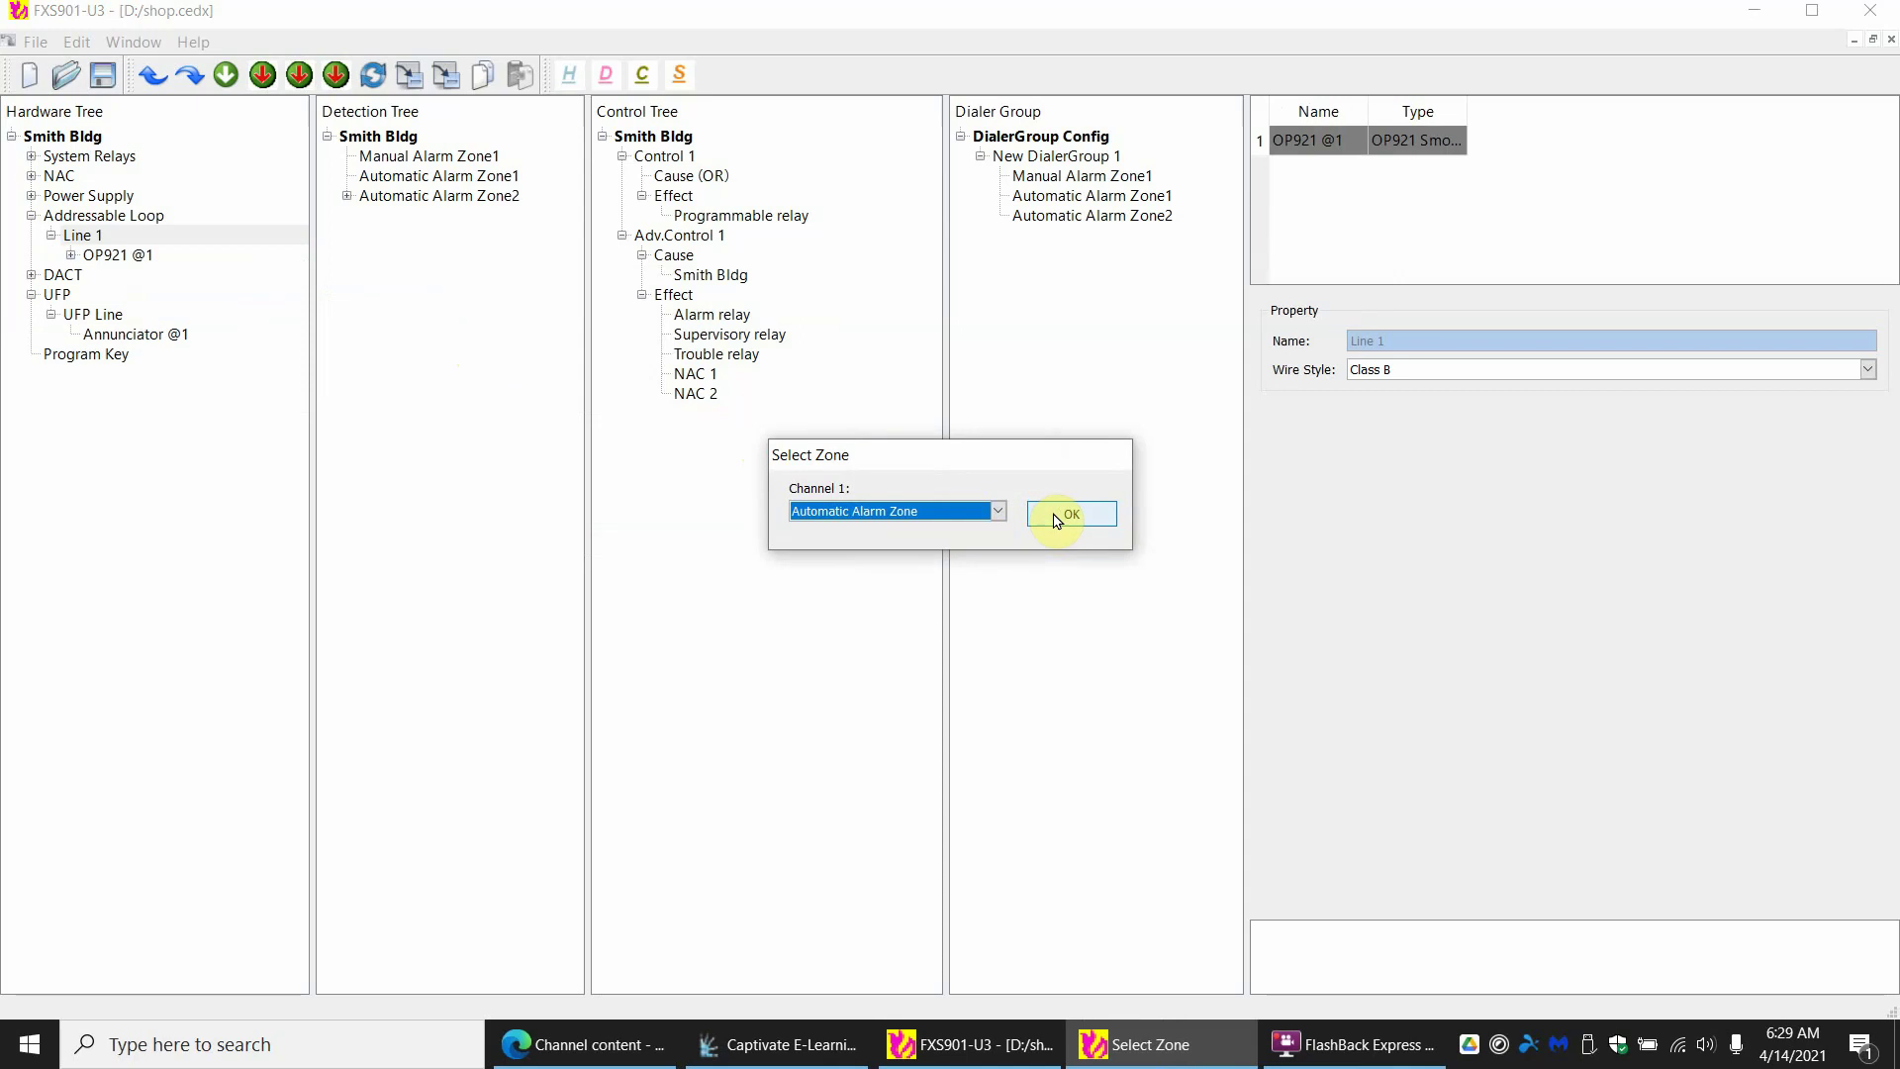
# Assign channel 1 of the second OP921 smoke detector to a Supervisory Zone
pyautogui.click(977, 515)
pyautogui.click(978, 547)
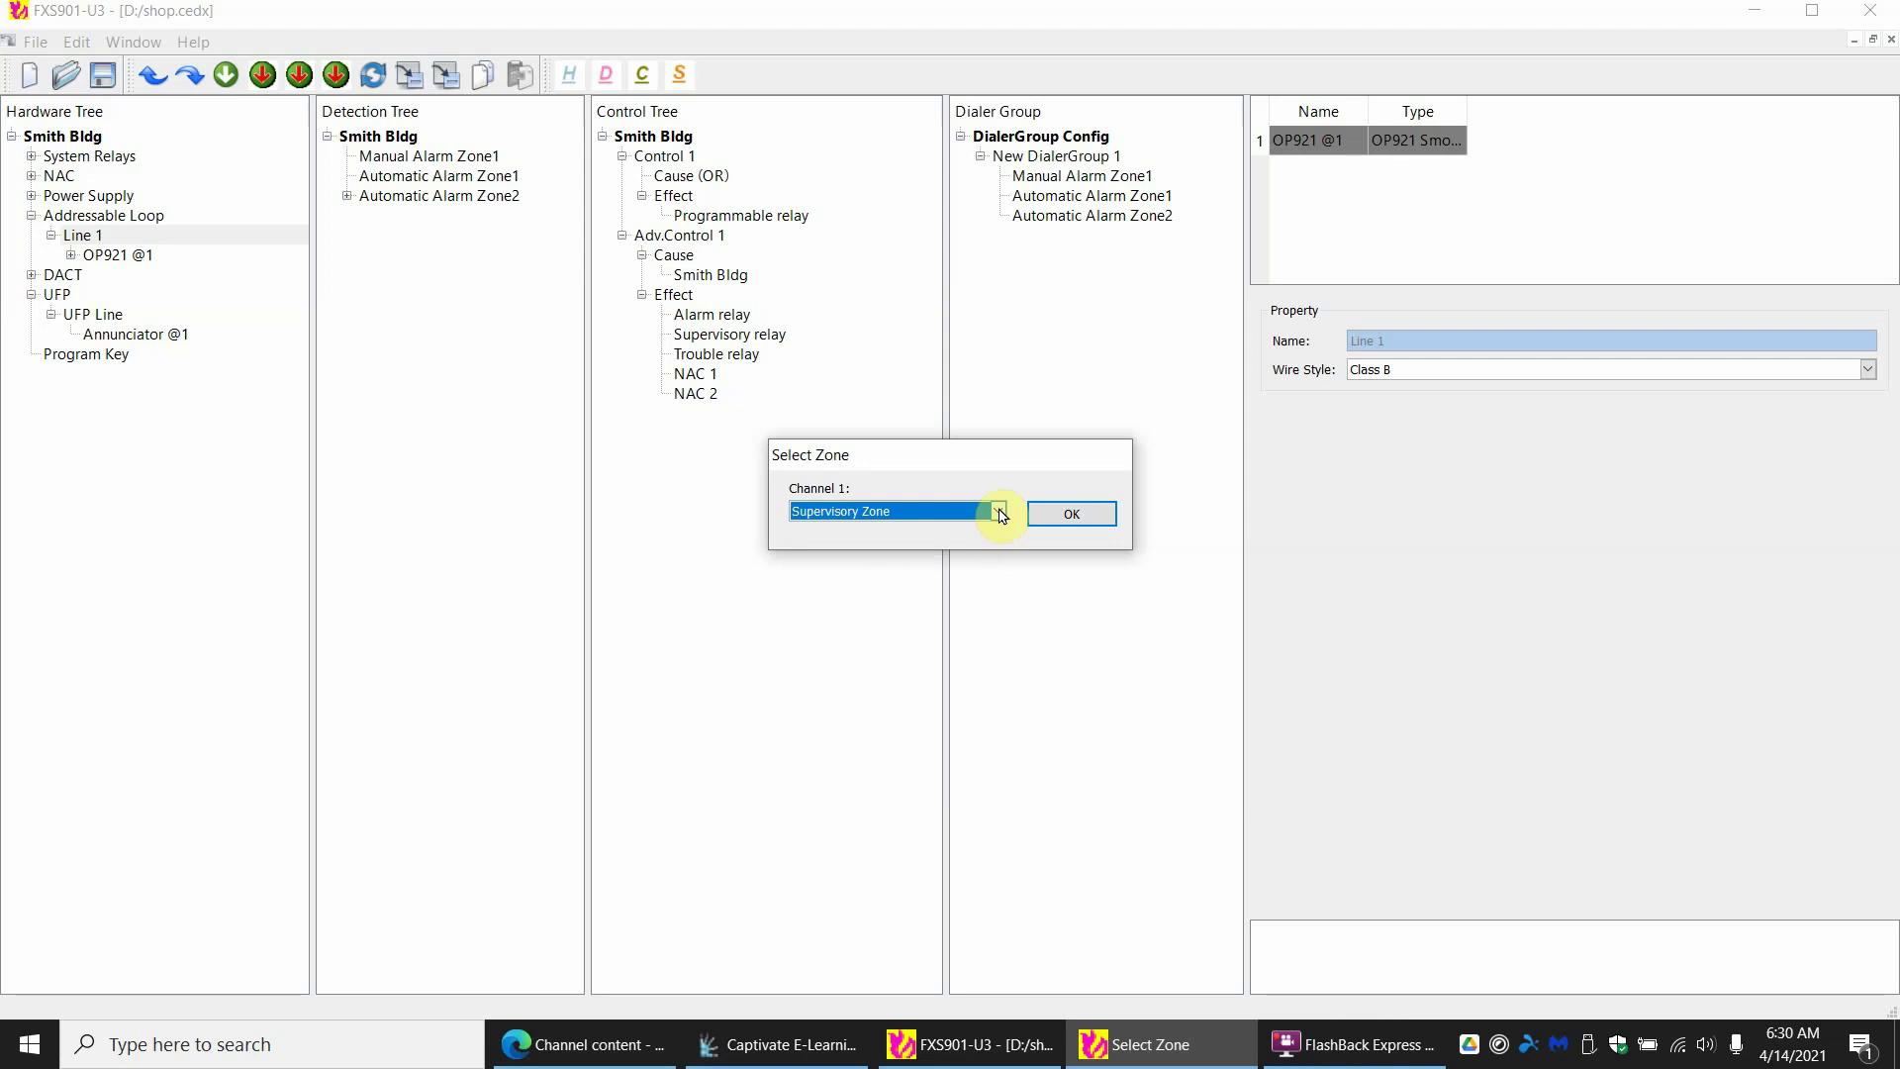
pyautogui.click(1074, 517)
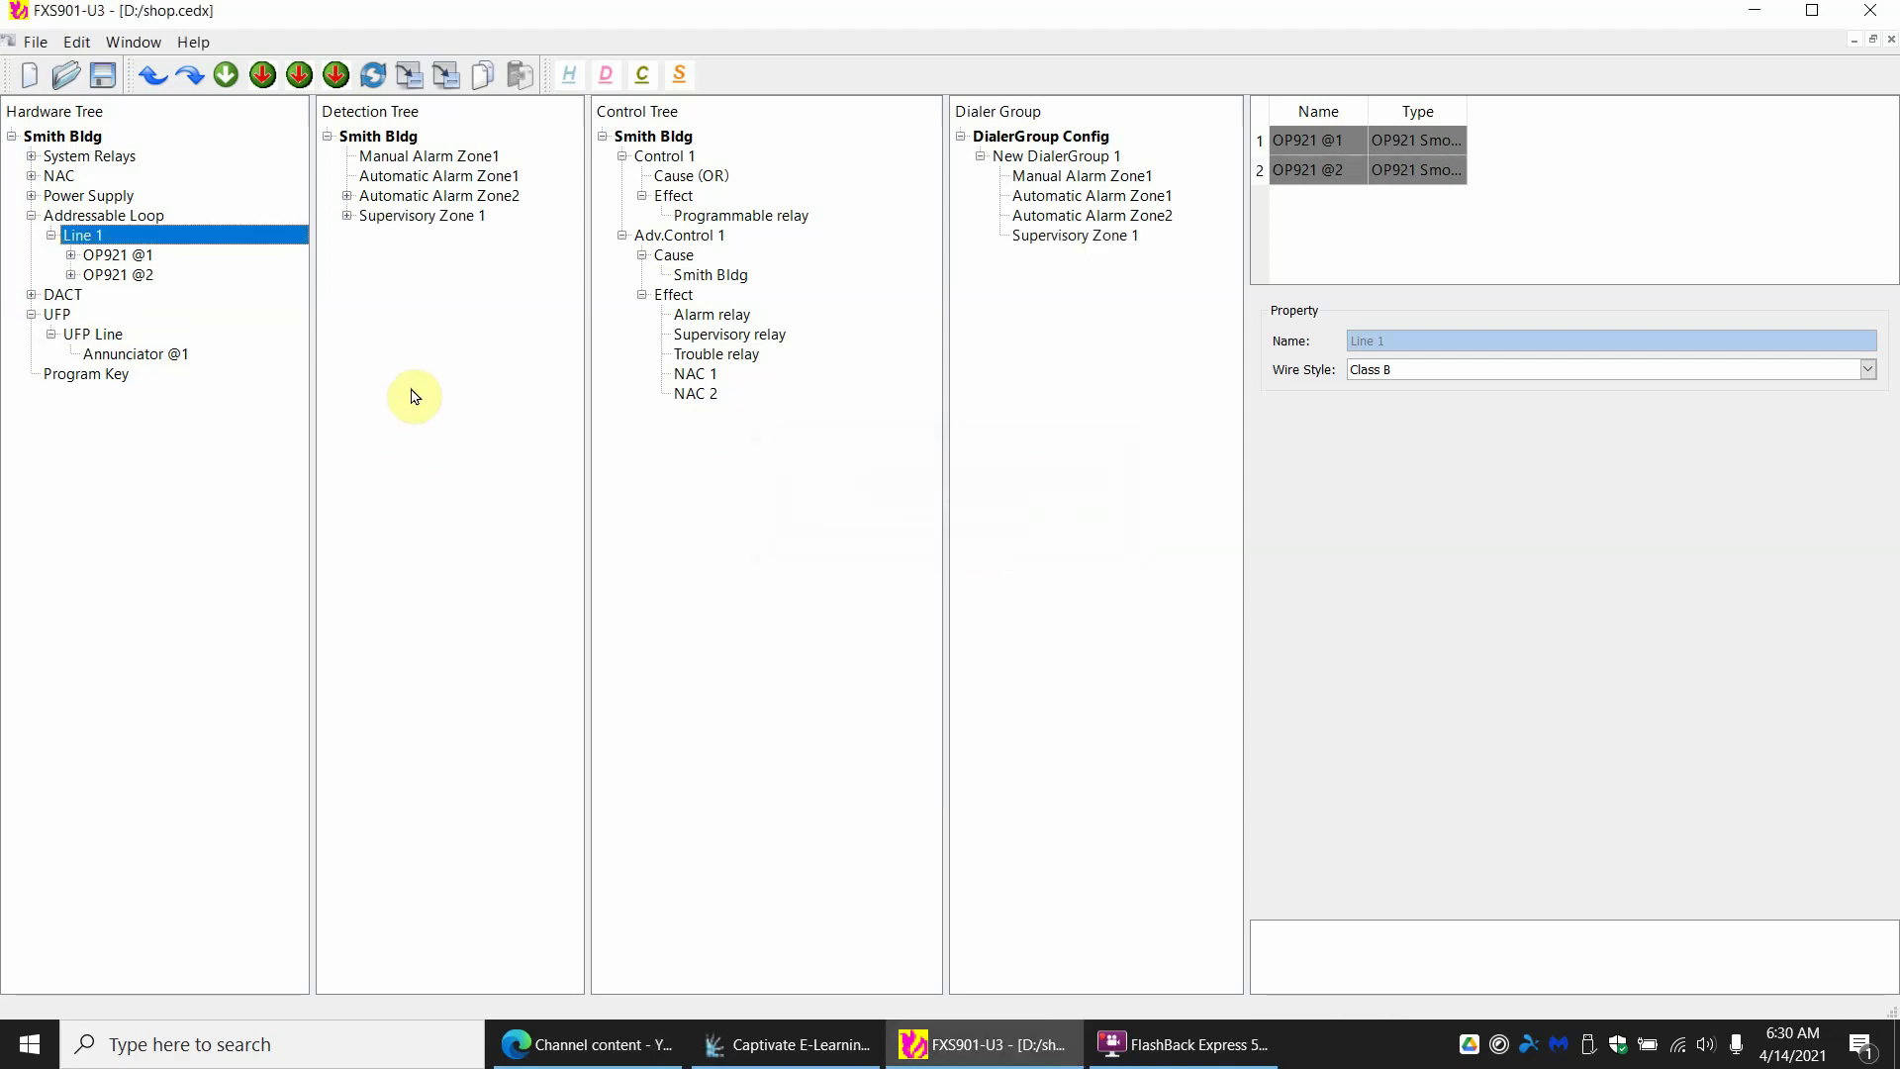
# Expand both OP921 detectors under Line 1 and review their addresses and device properties
pyautogui.click(71, 255)
pyautogui.click(73, 294)
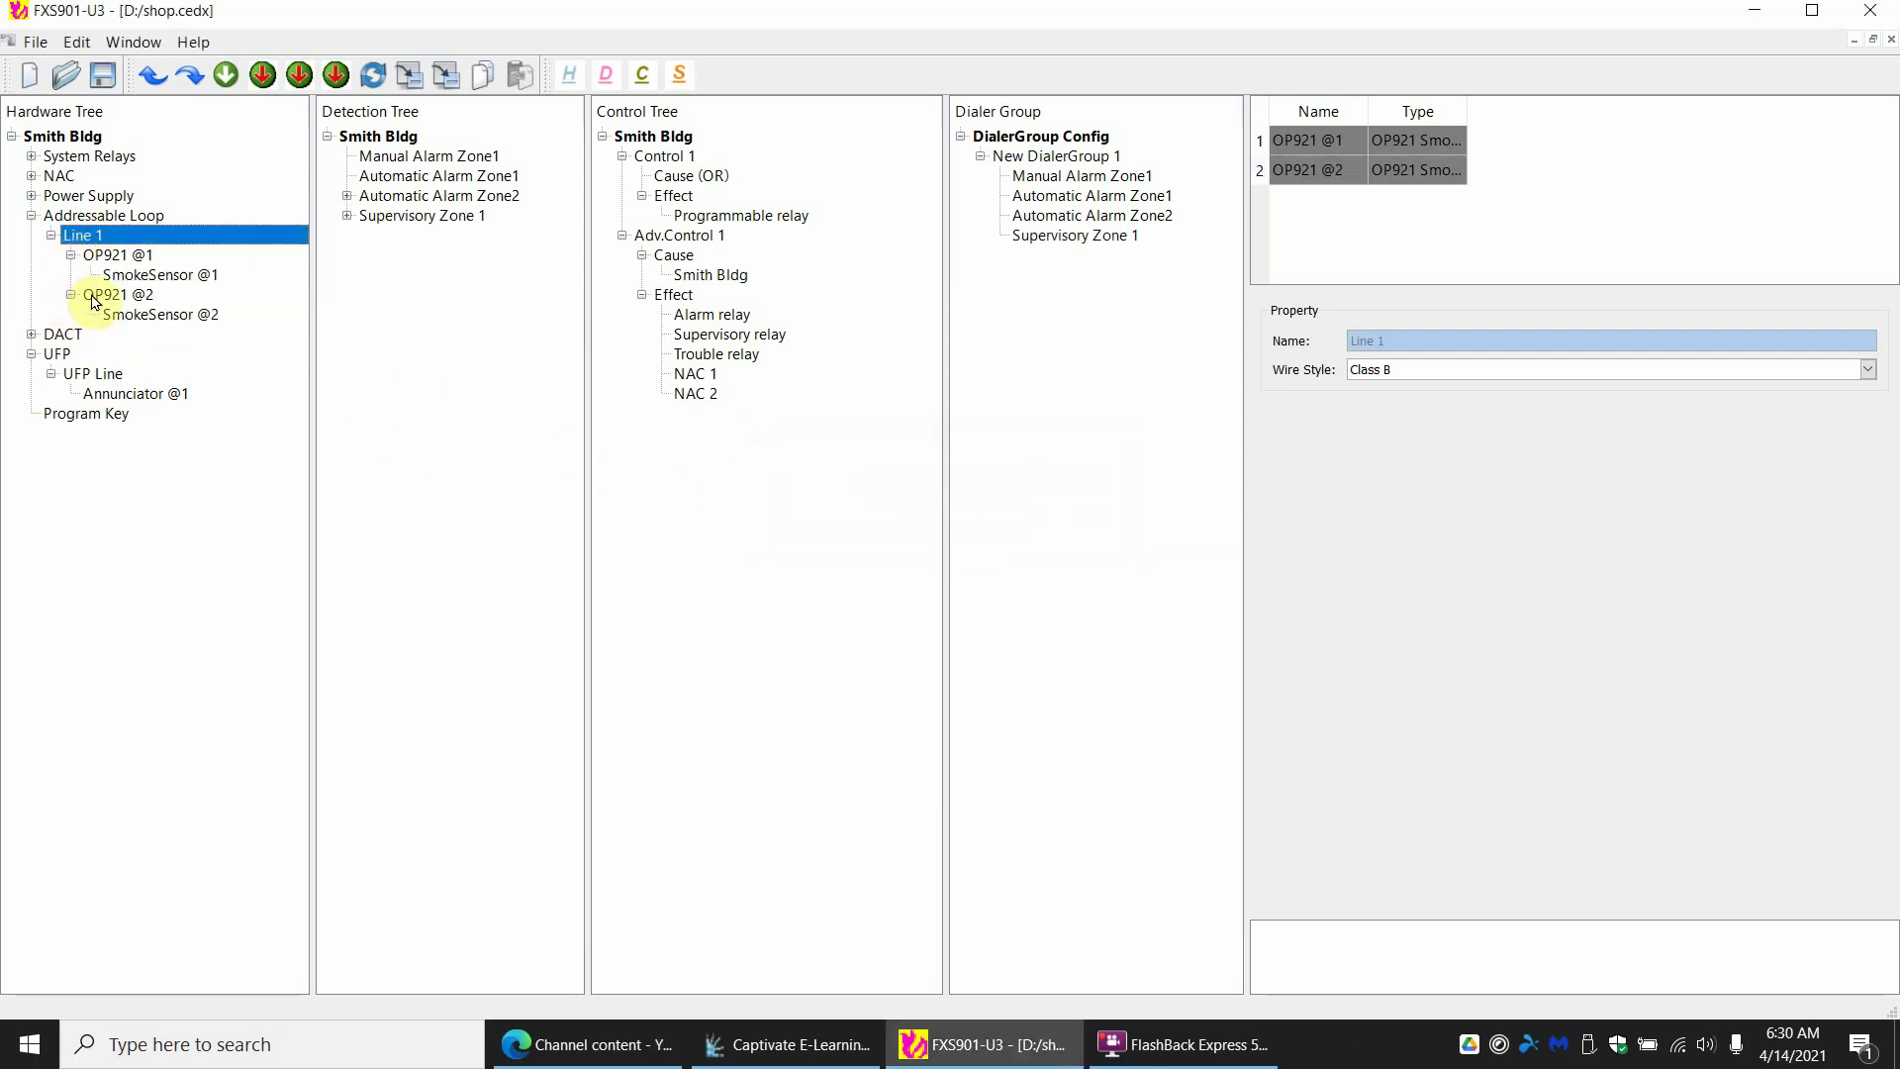
pyautogui.click(119, 255)
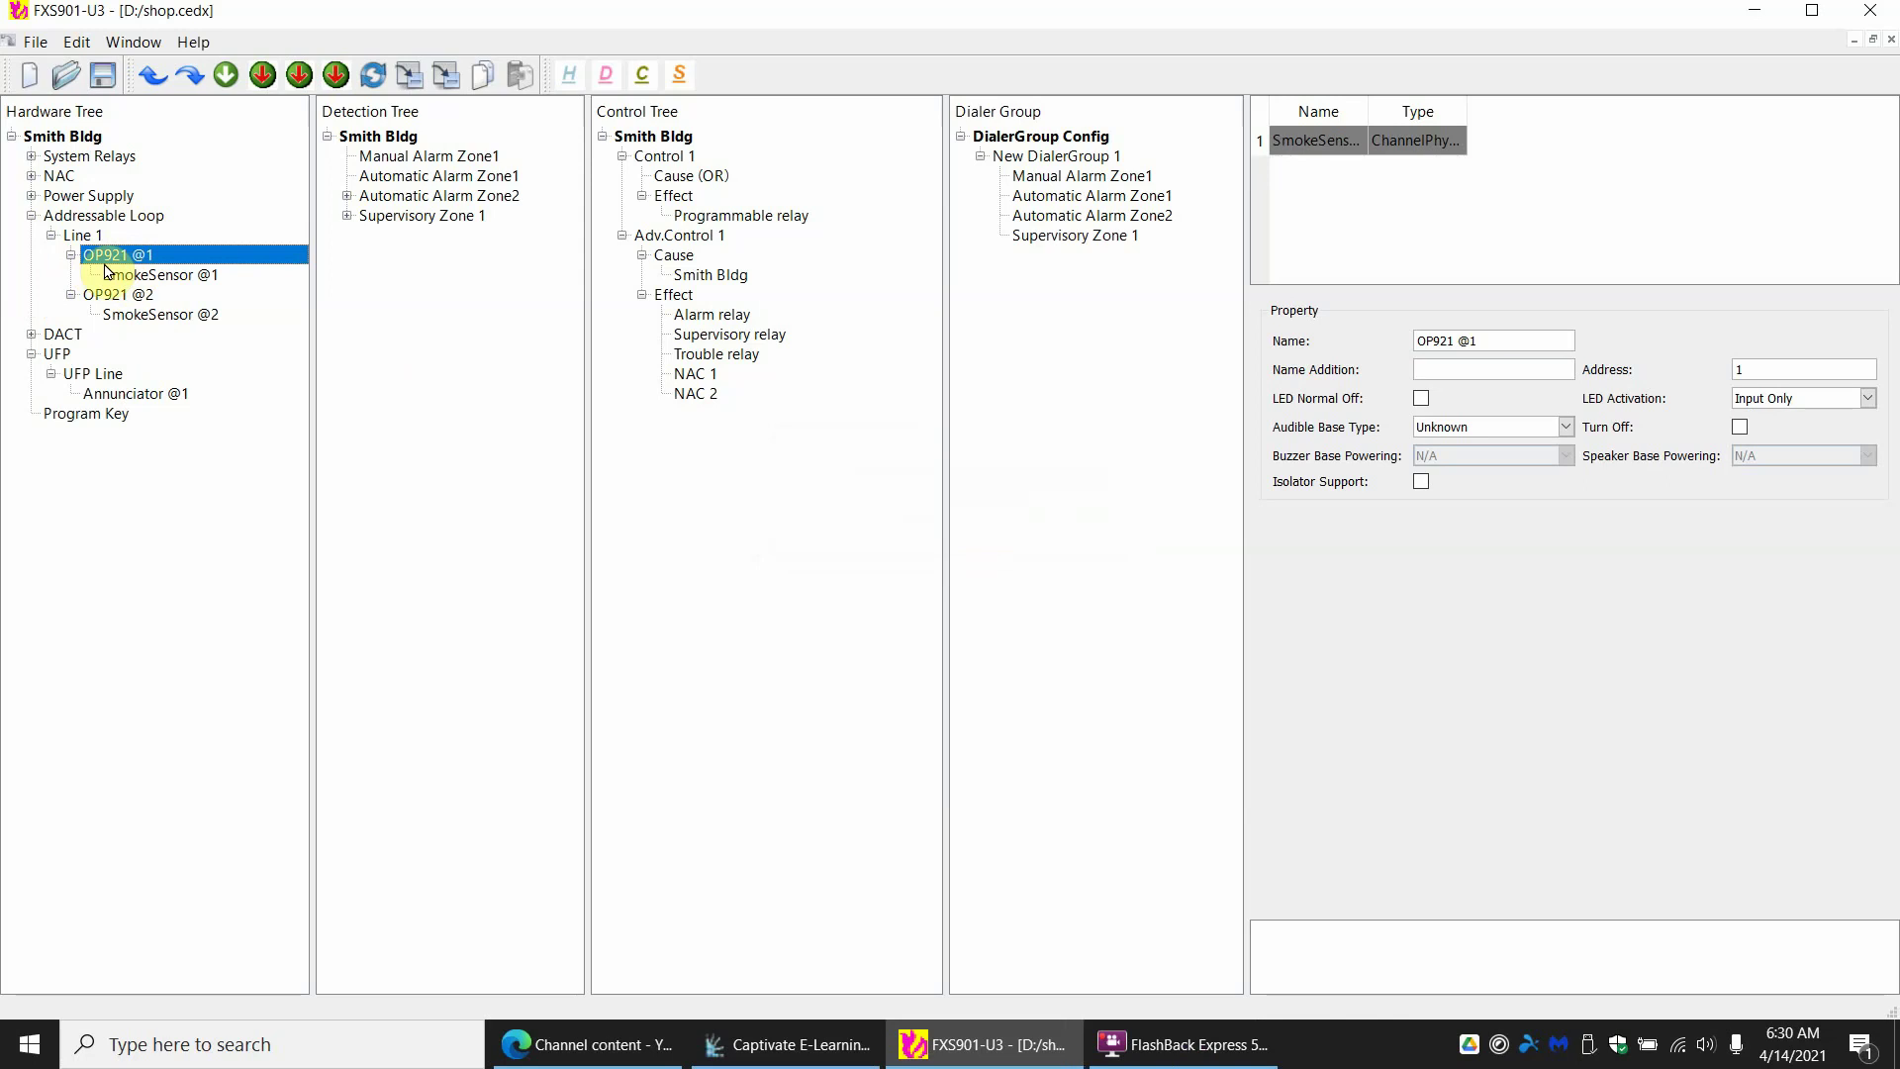
pyautogui.click(120, 295)
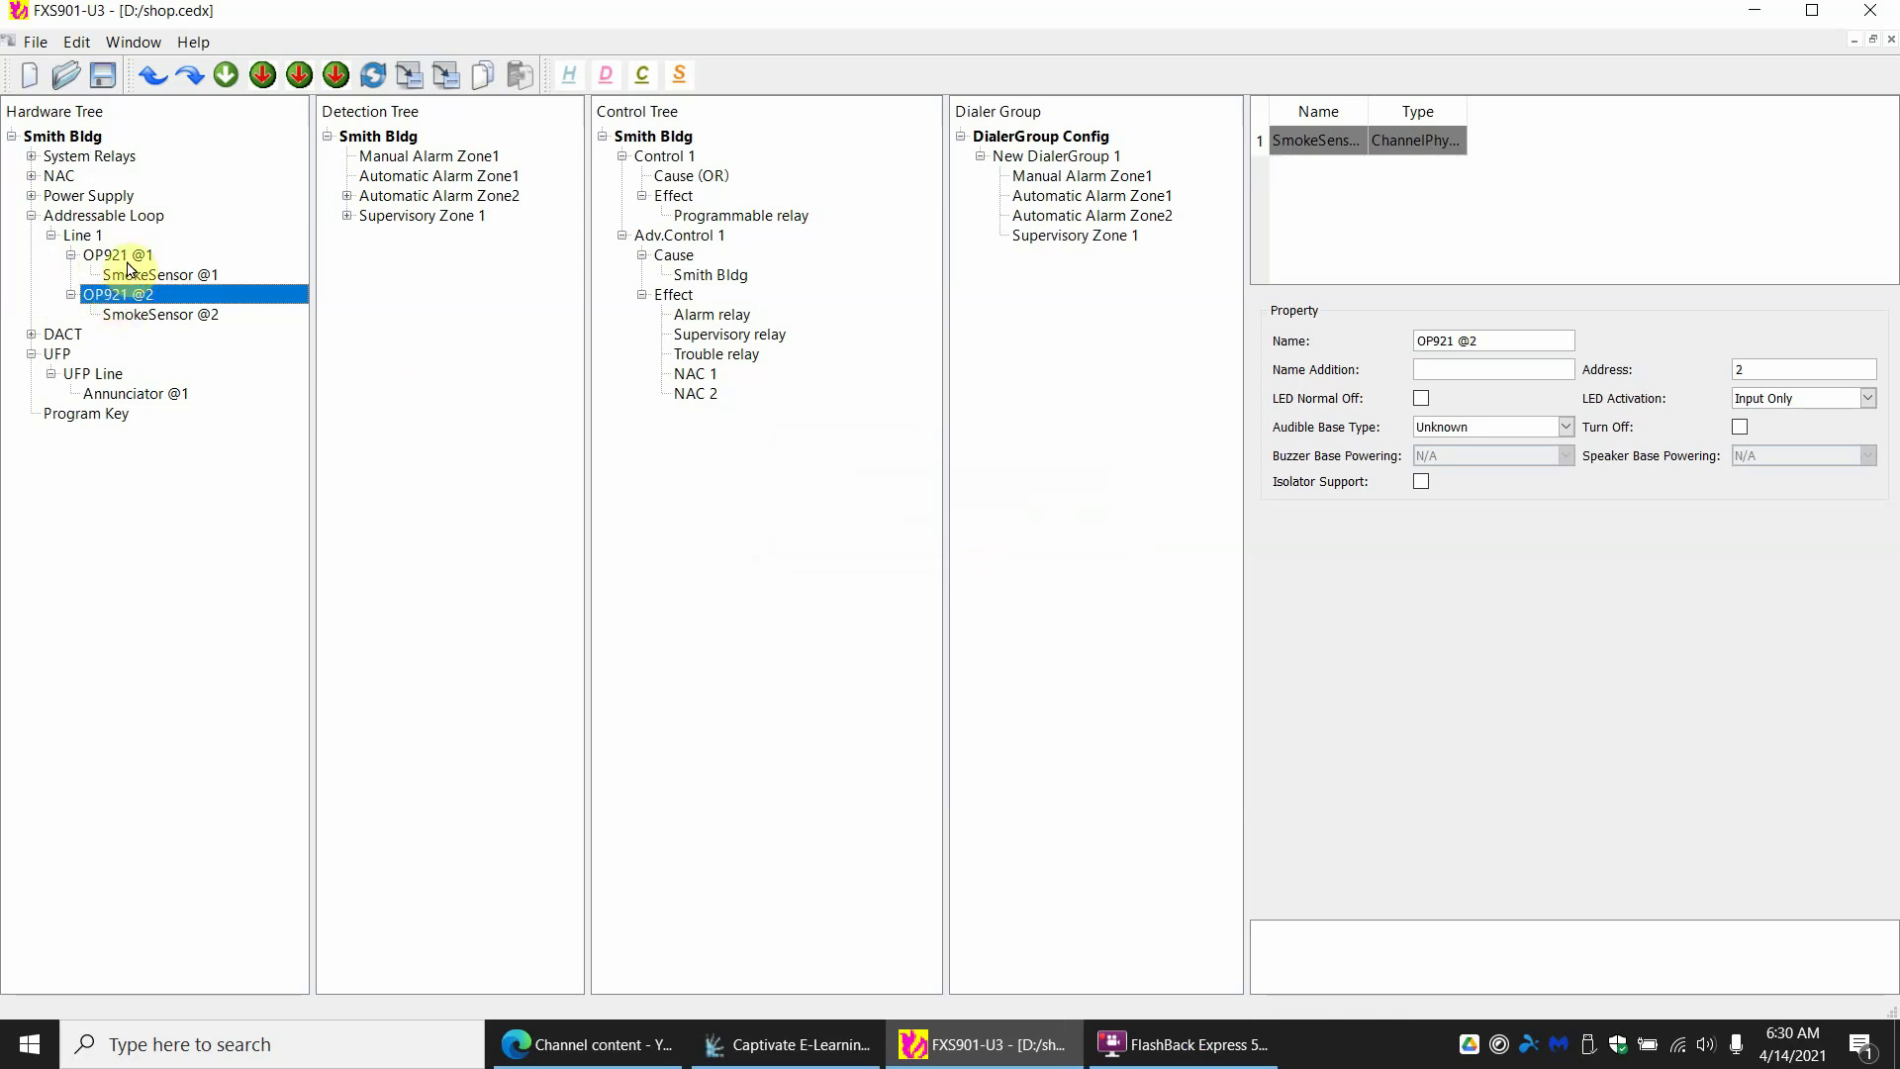
pyautogui.click(136, 261)
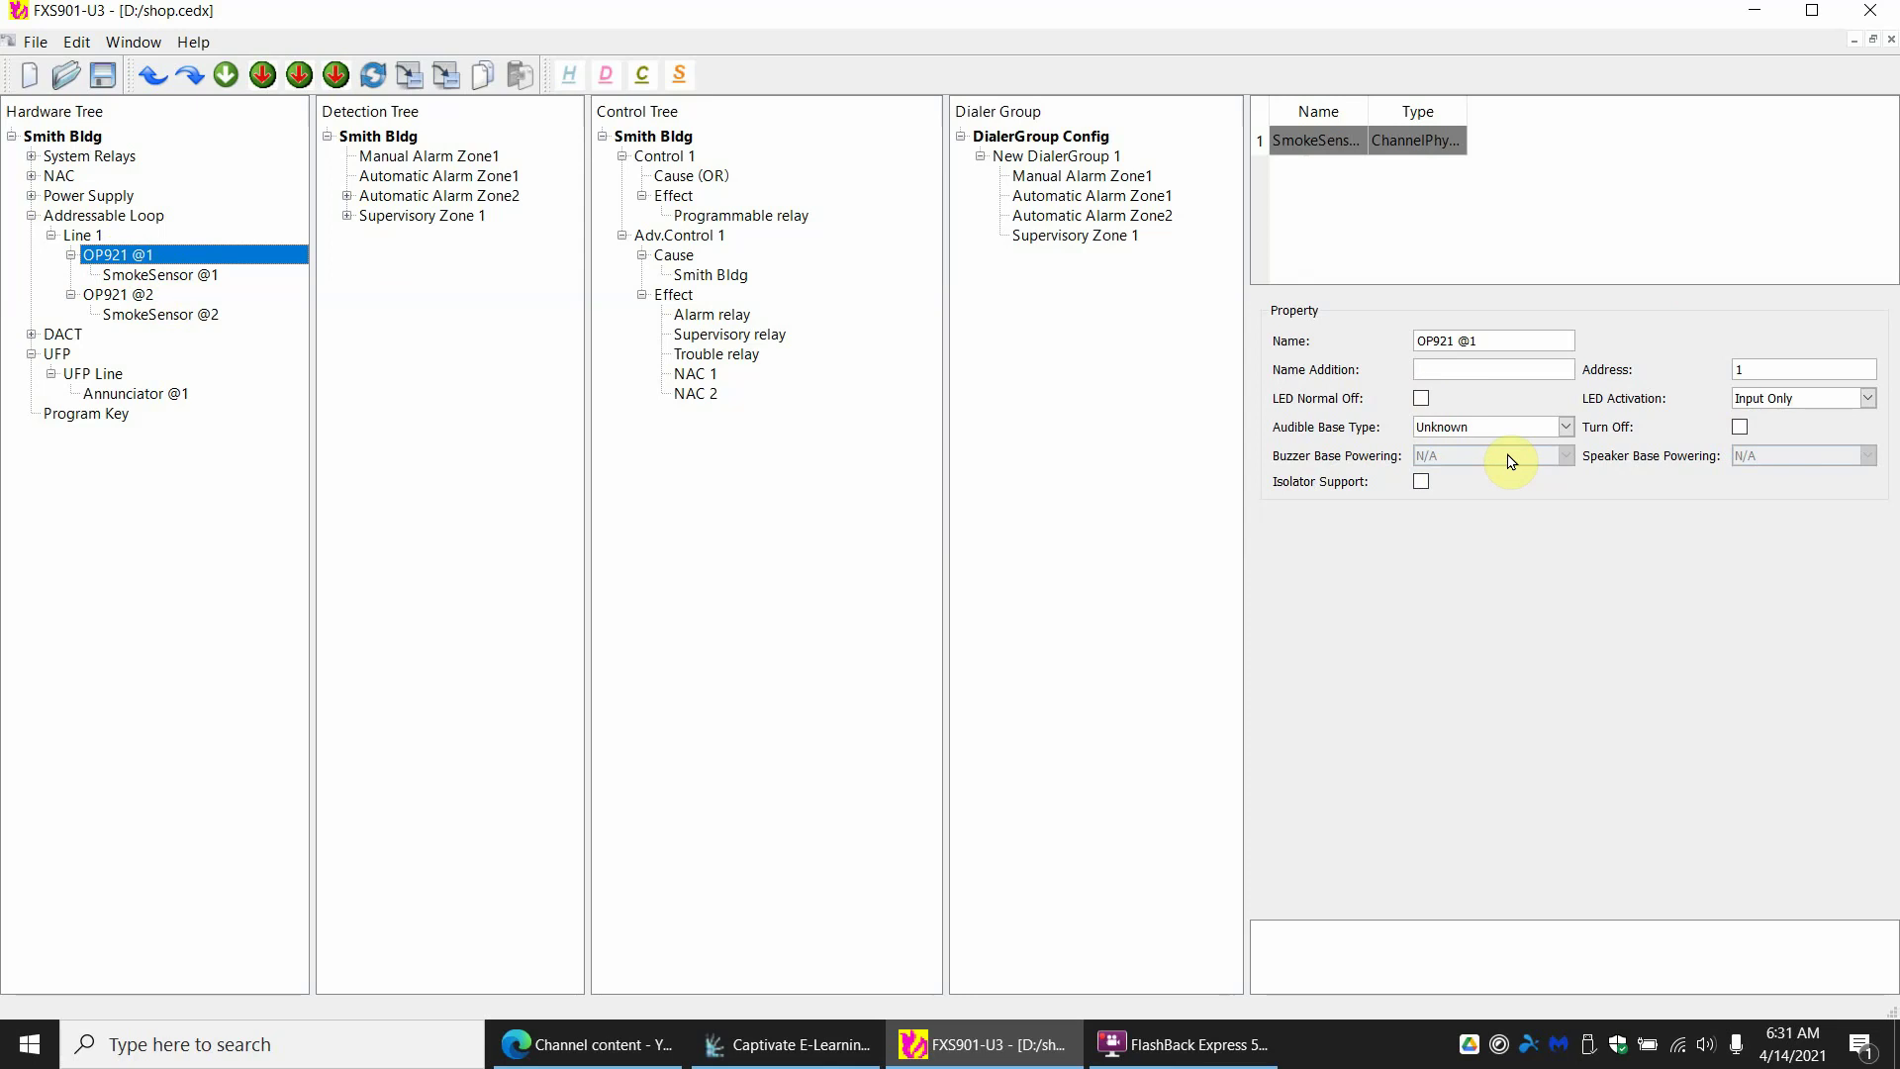
# Rename the smoke sensor under OP921 @1 as "Smoke over FACP"
pyautogui.click(162, 275)
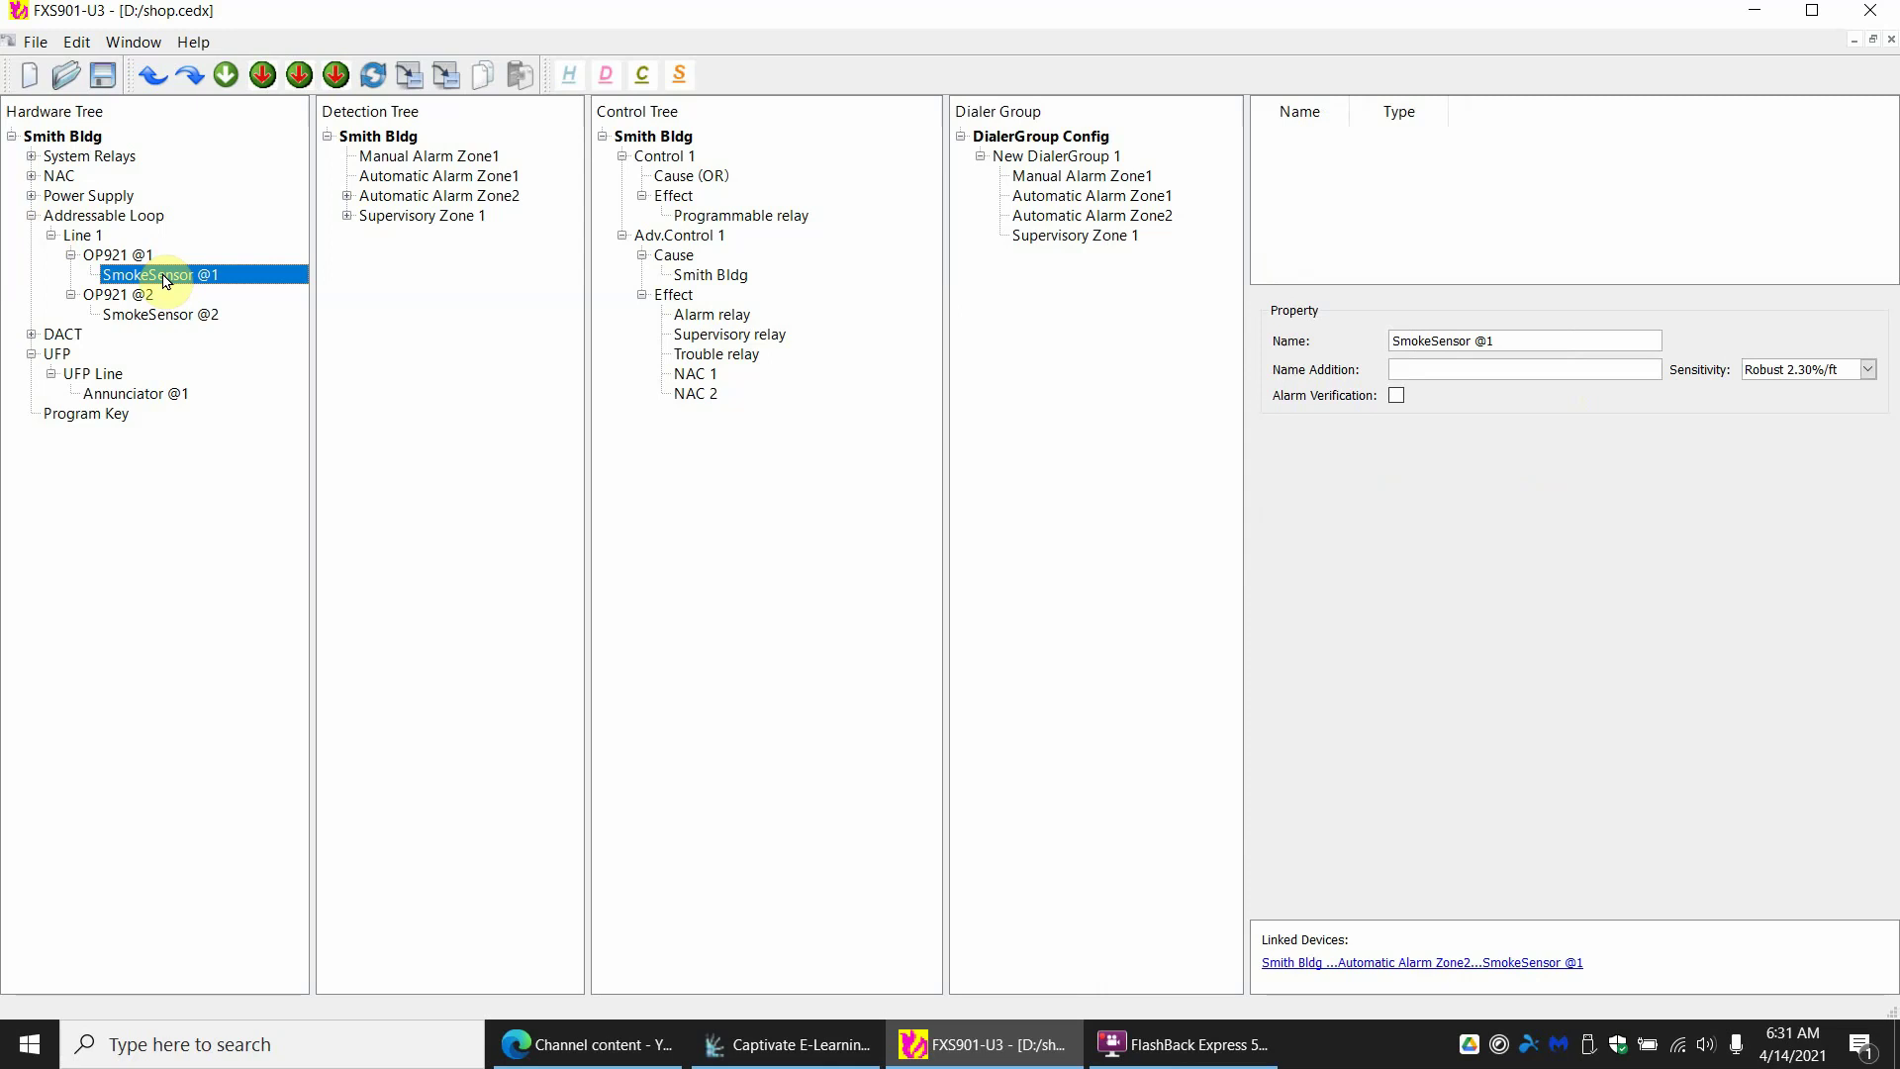
pyautogui.moveTo(1527, 340); pyautogui.dragTo(1316, 364)
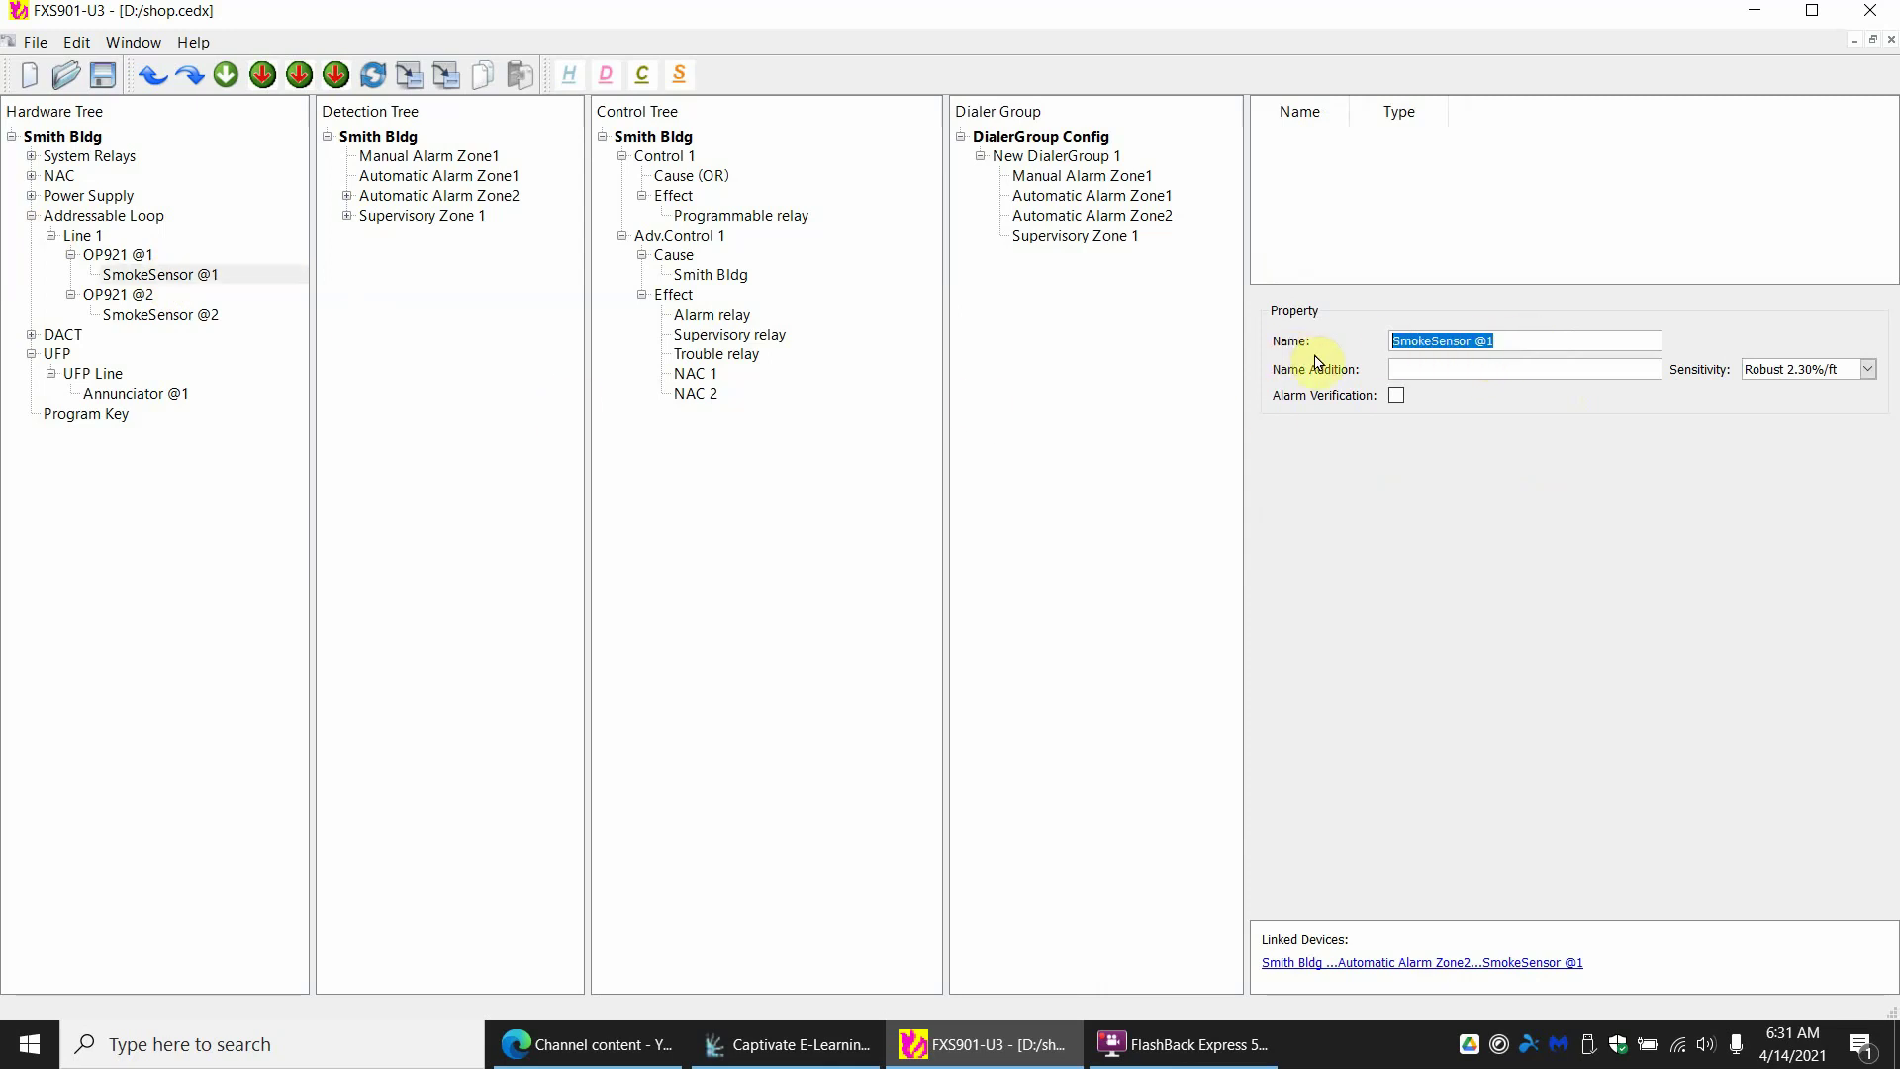
pyautogui.write('Smo')
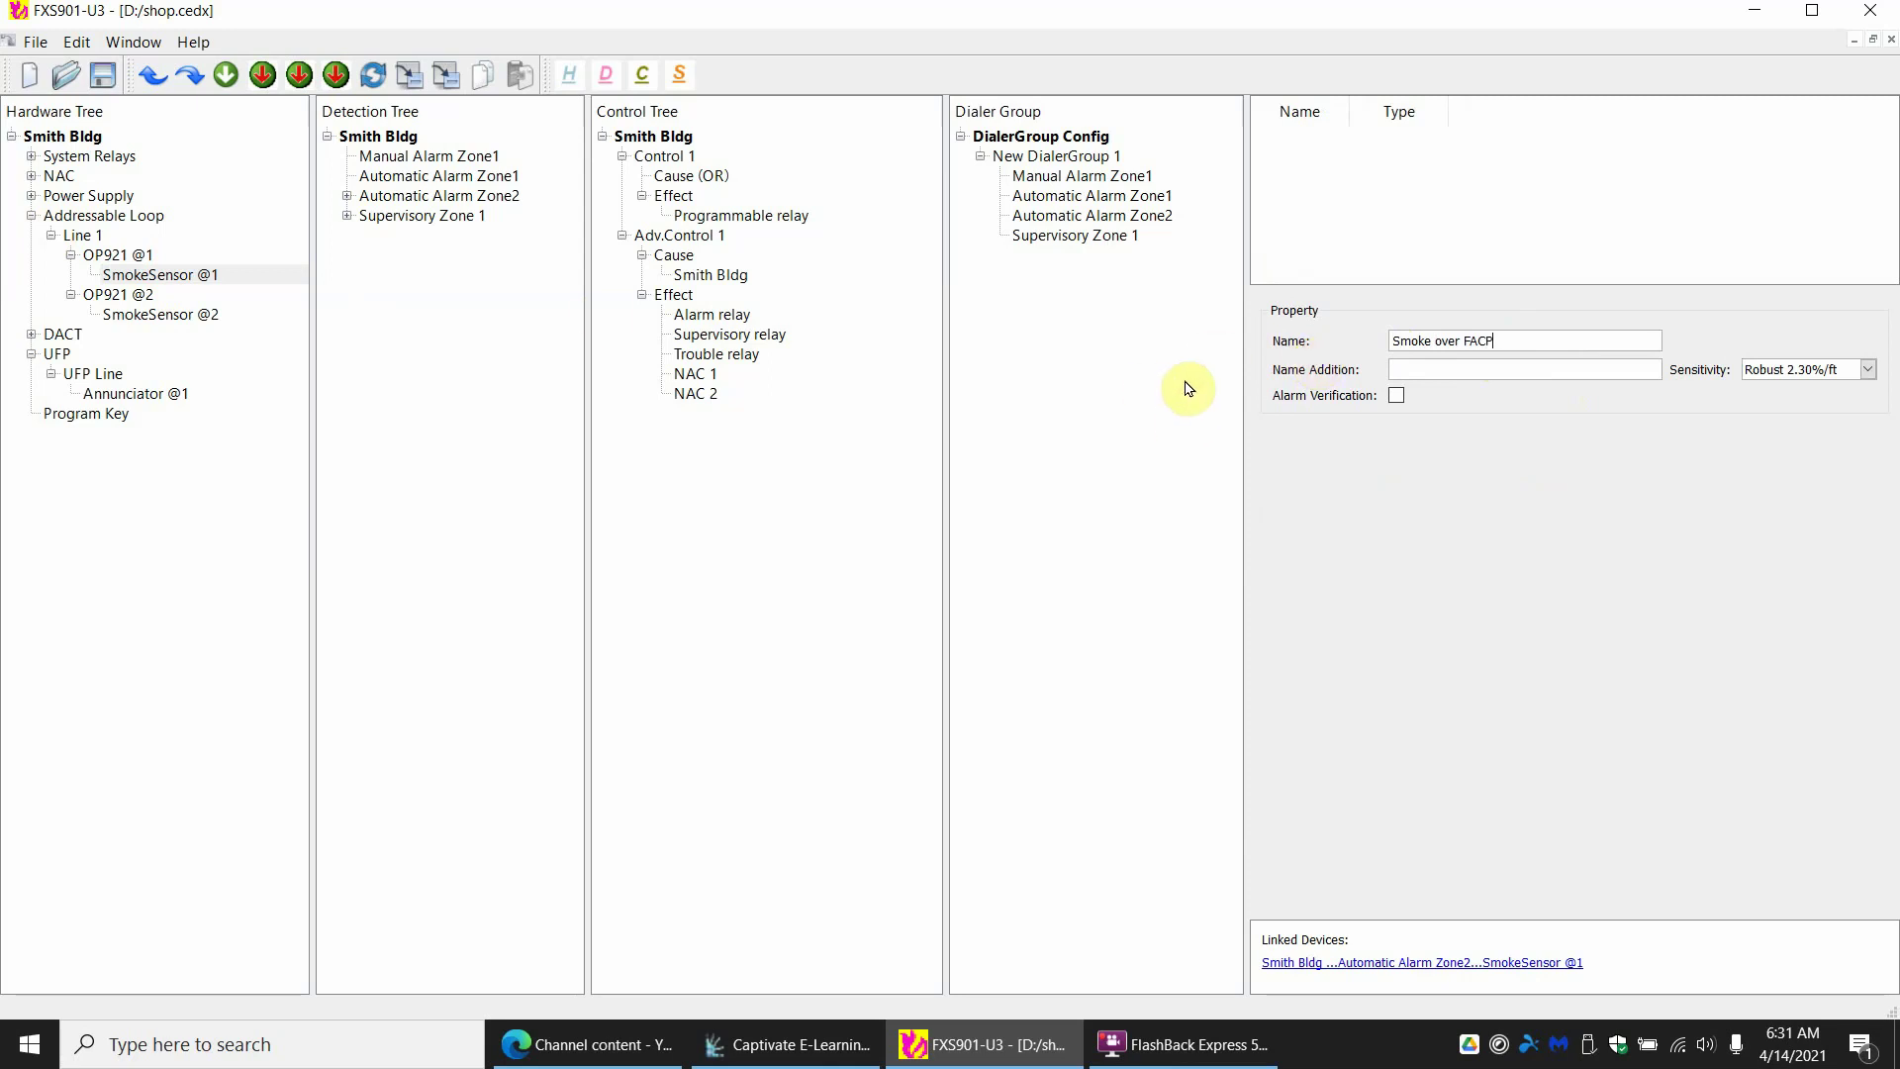
pyautogui.click(137, 298)
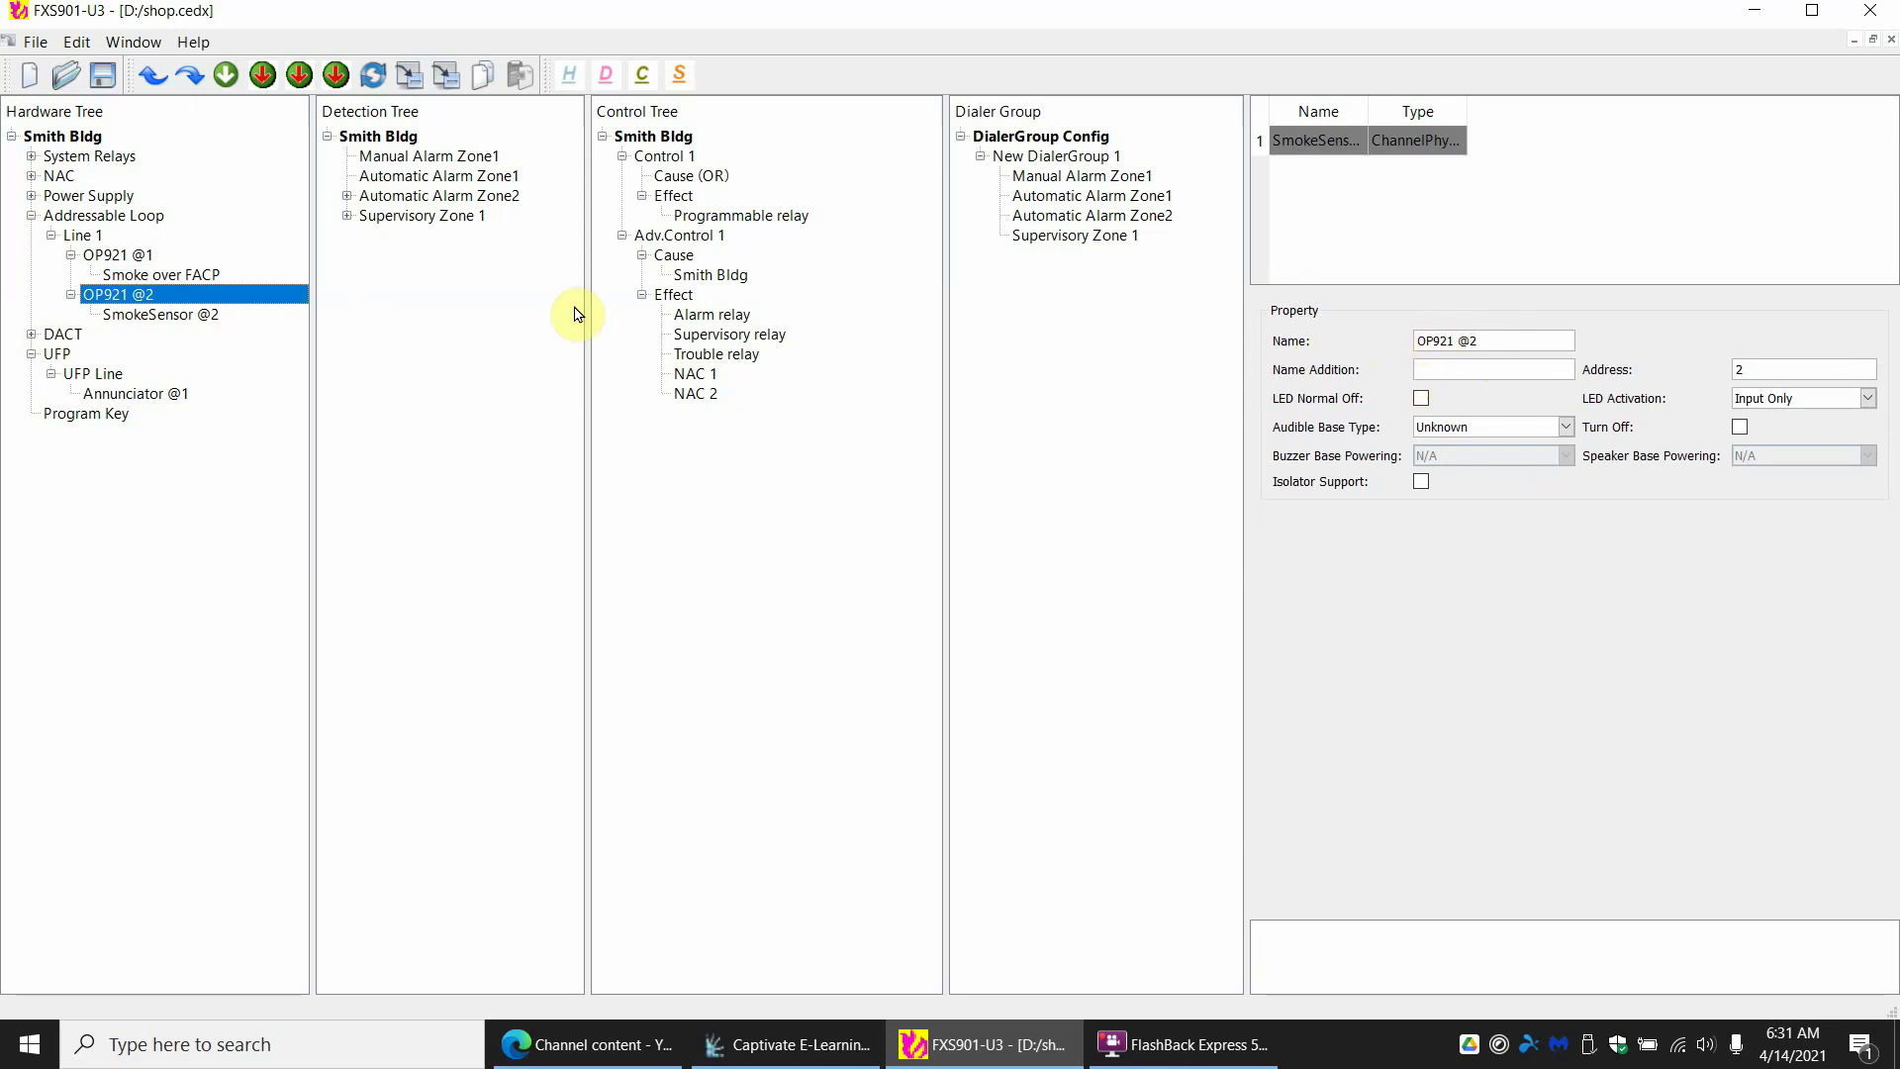
# Rename the smoke sensor under OP921 @2 as "Duct rear Mech Room"
pyautogui.click(156, 315)
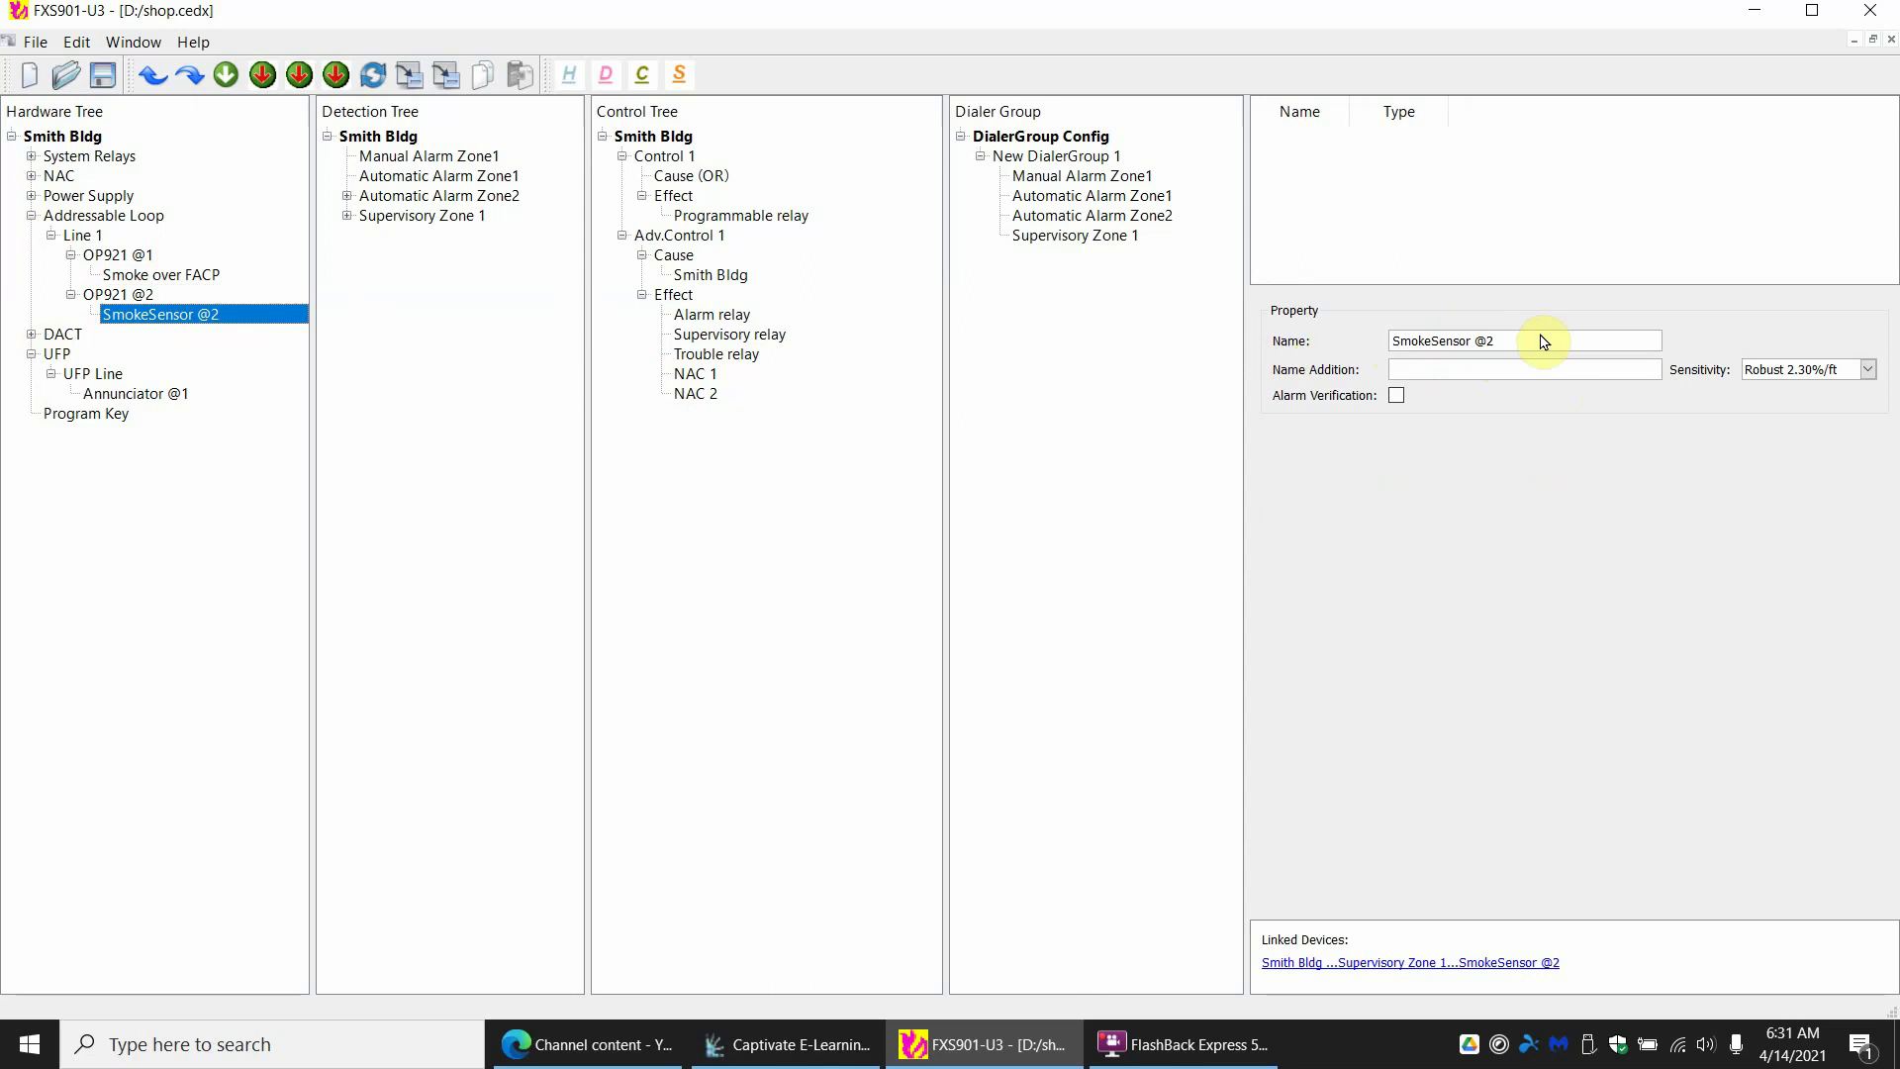
pyautogui.moveTo(1544, 340); pyautogui.dragTo(1077, 330)
pyautogui.write('Duct rear Mech Room')
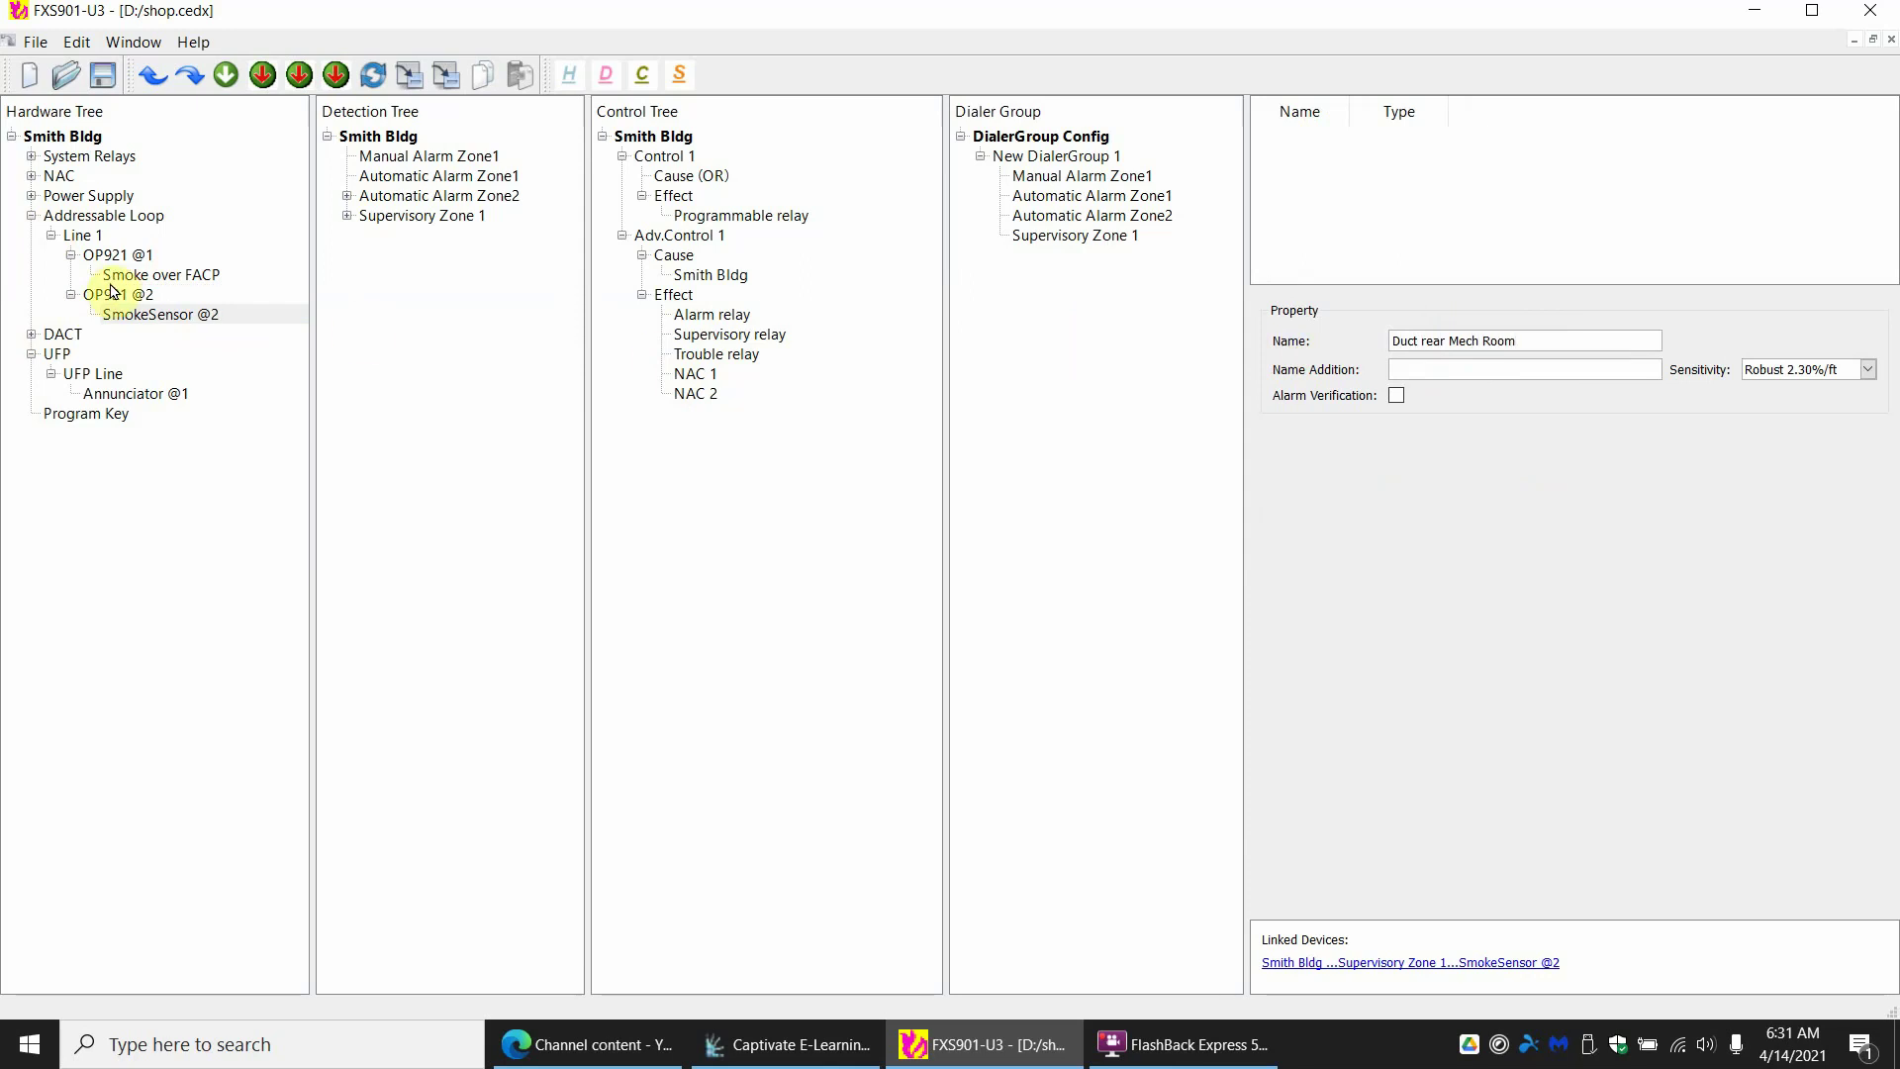
pyautogui.moveTo(117, 295); pyautogui.dragTo(136, 305)
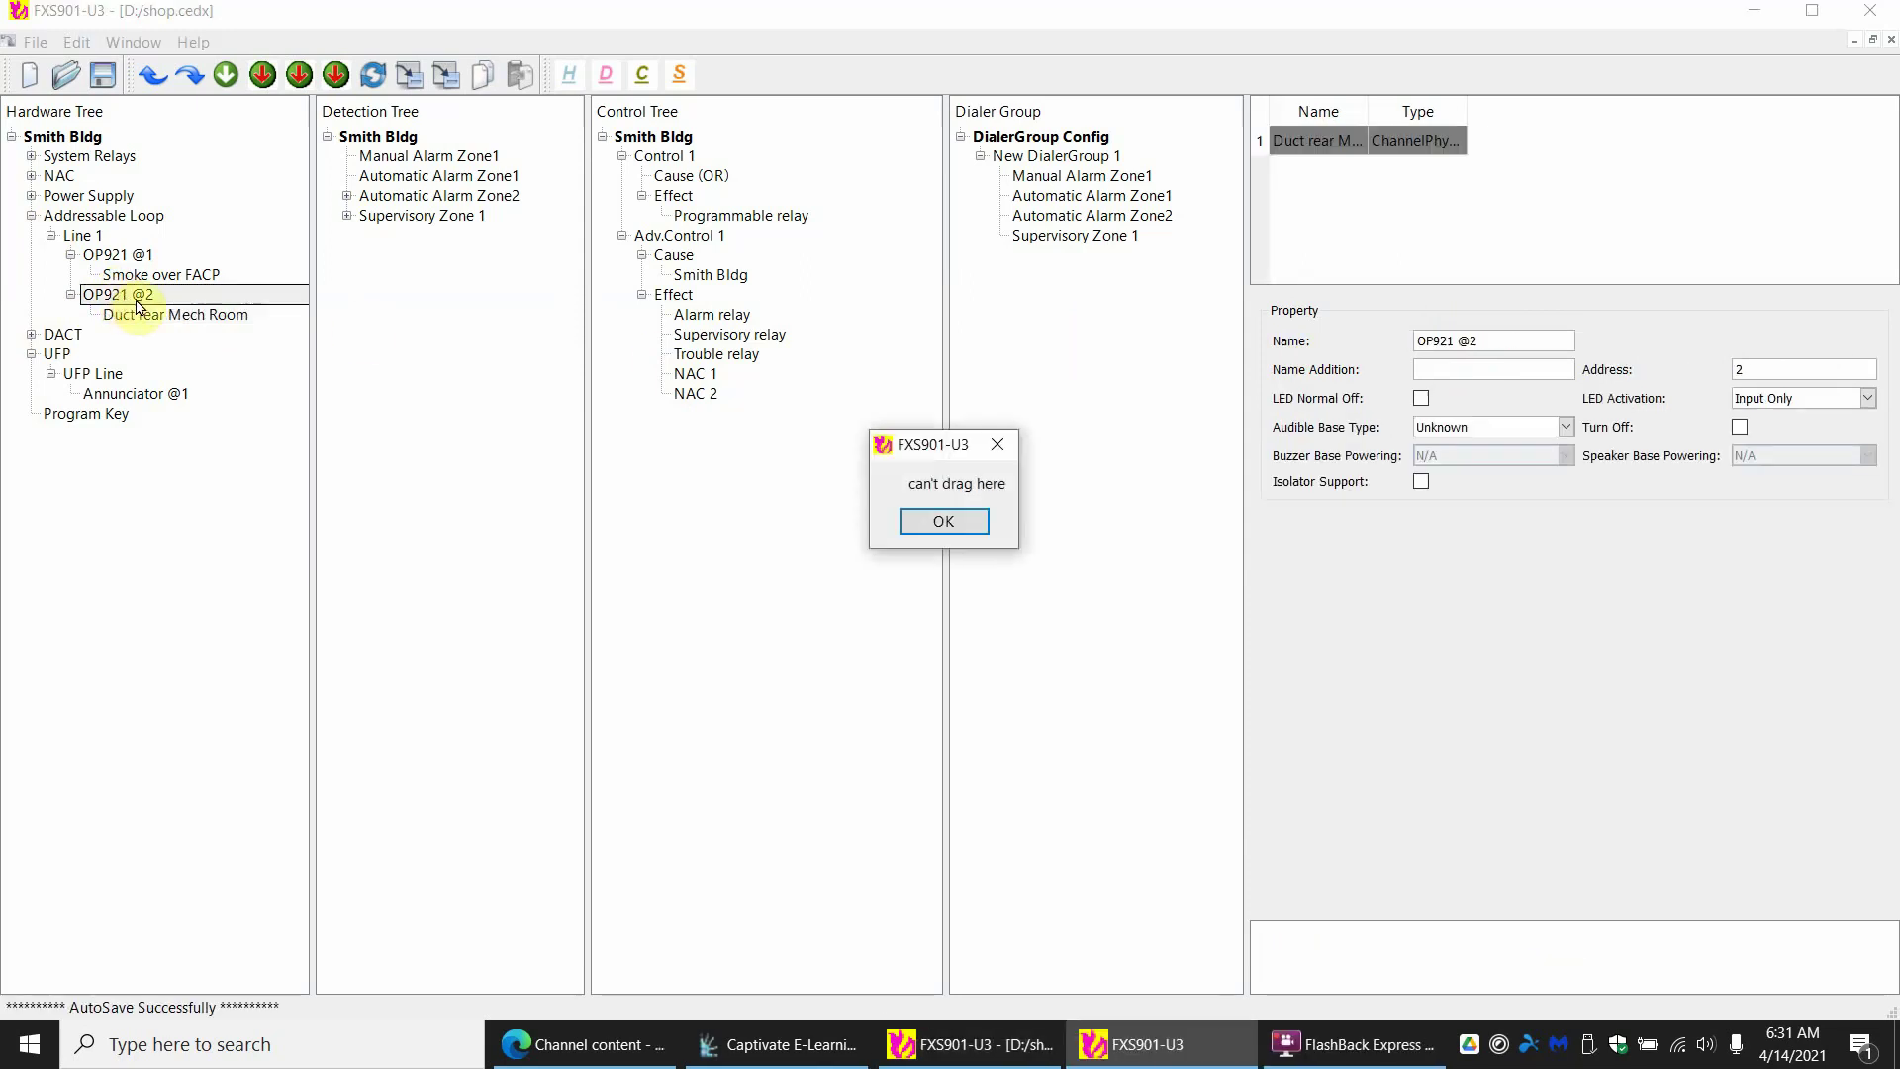
pyautogui.click(960, 524)
# Review the properties of both OP921 detectors and their smoke sensors, including addresses, sensitivity and linked zones
pyautogui.click(158, 319)
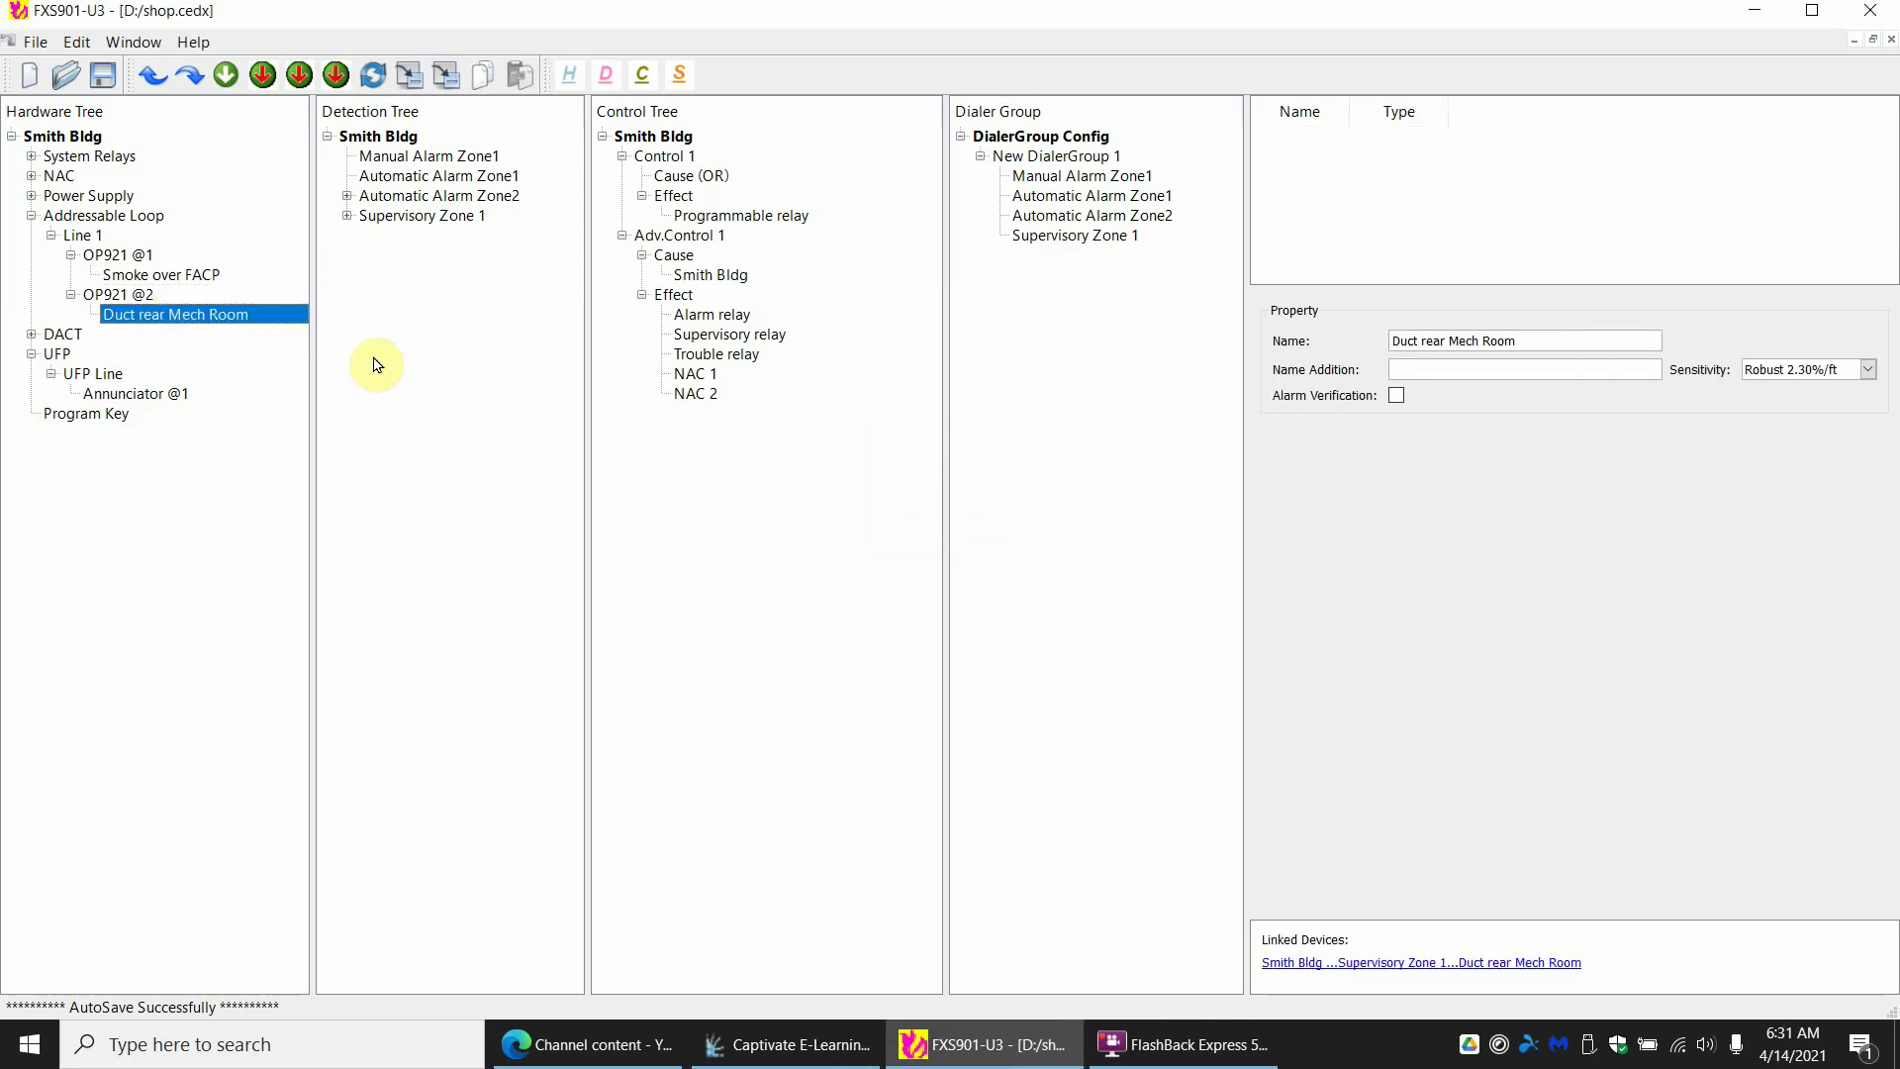
pyautogui.click(128, 260)
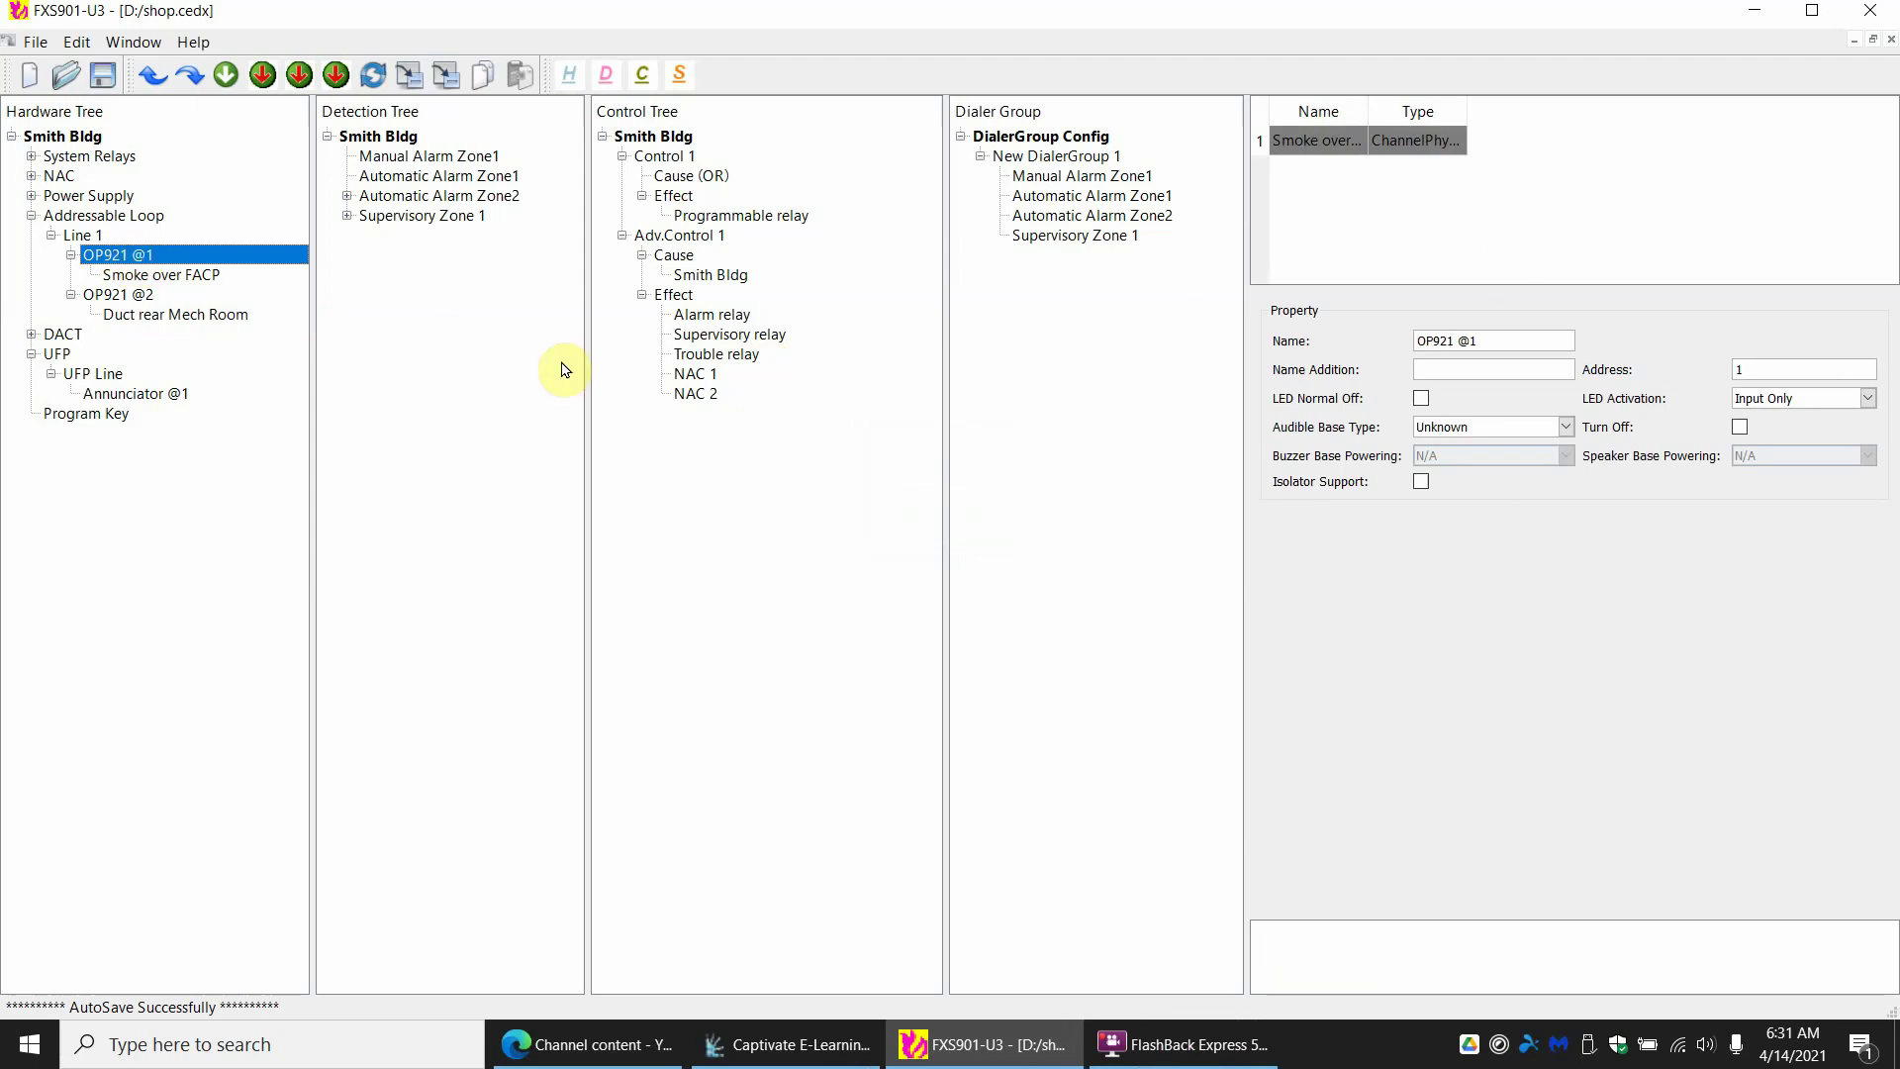
pyautogui.click(197, 275)
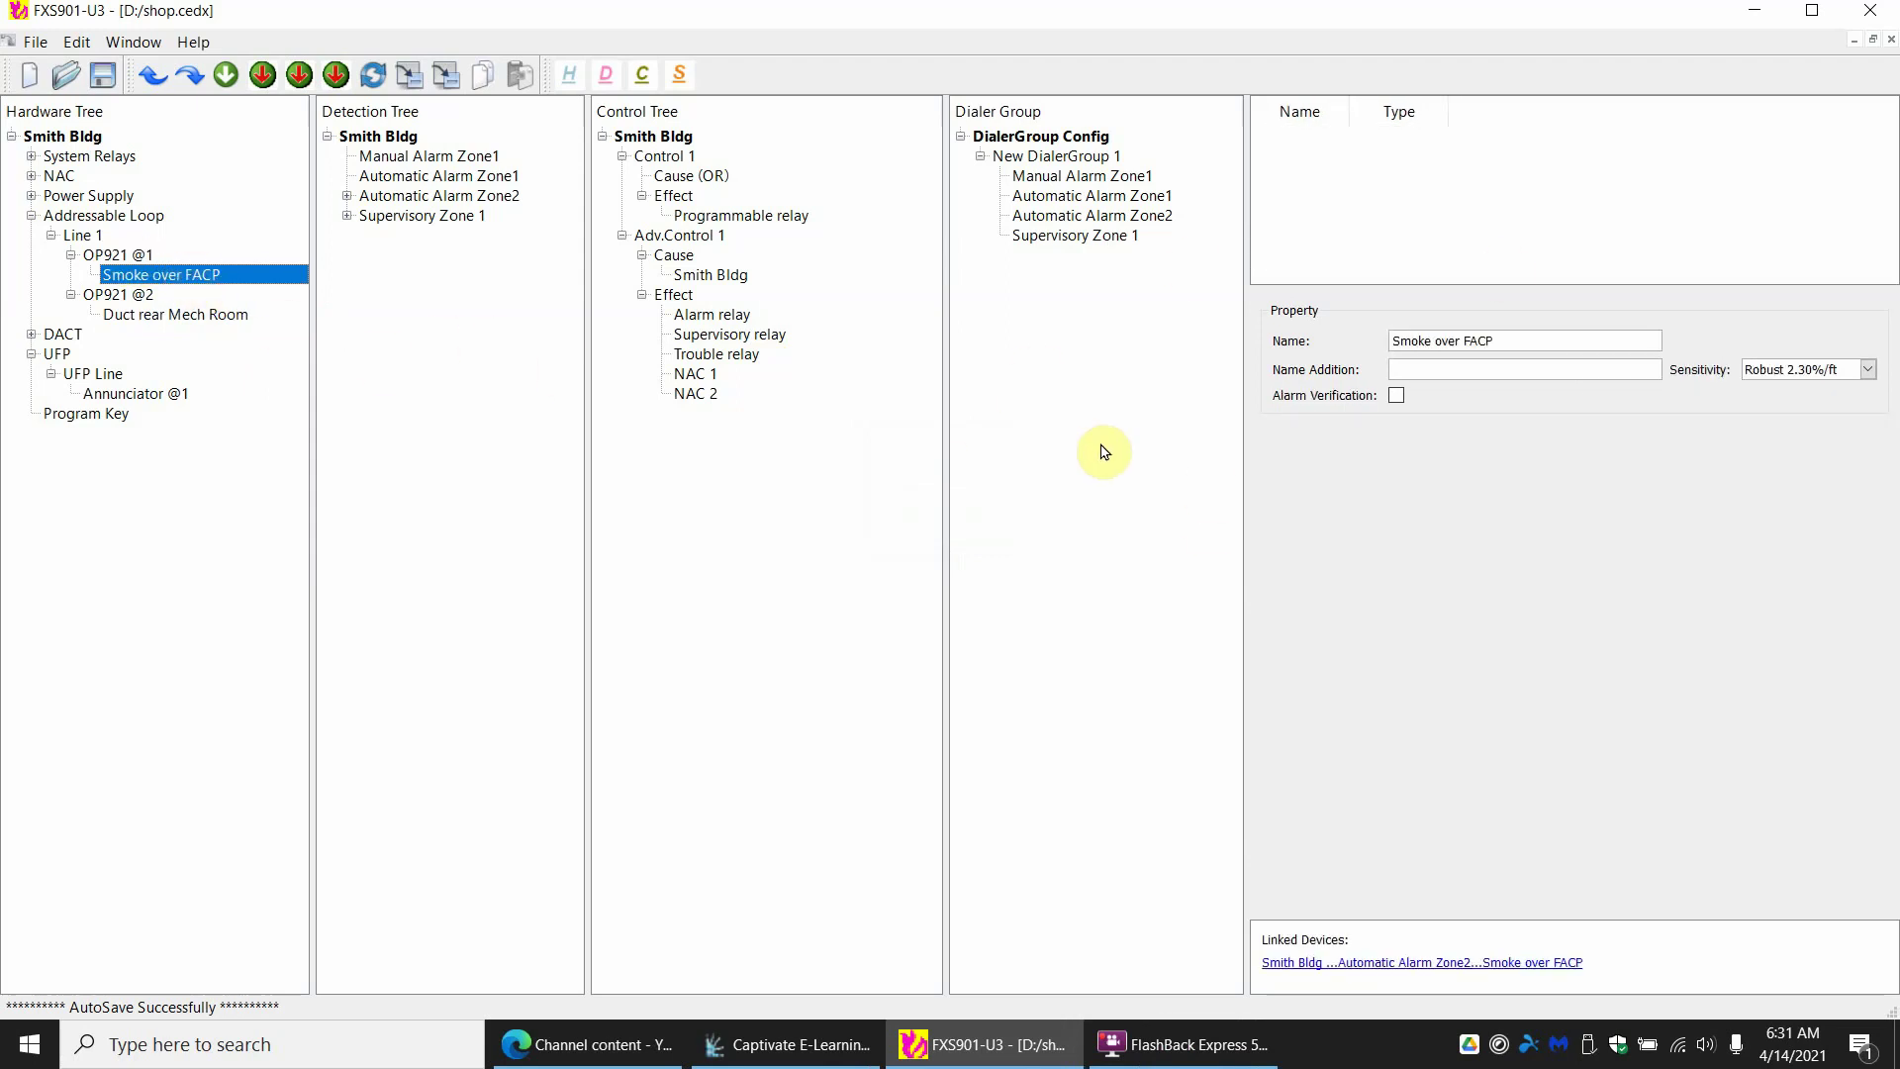
pyautogui.click(138, 256)
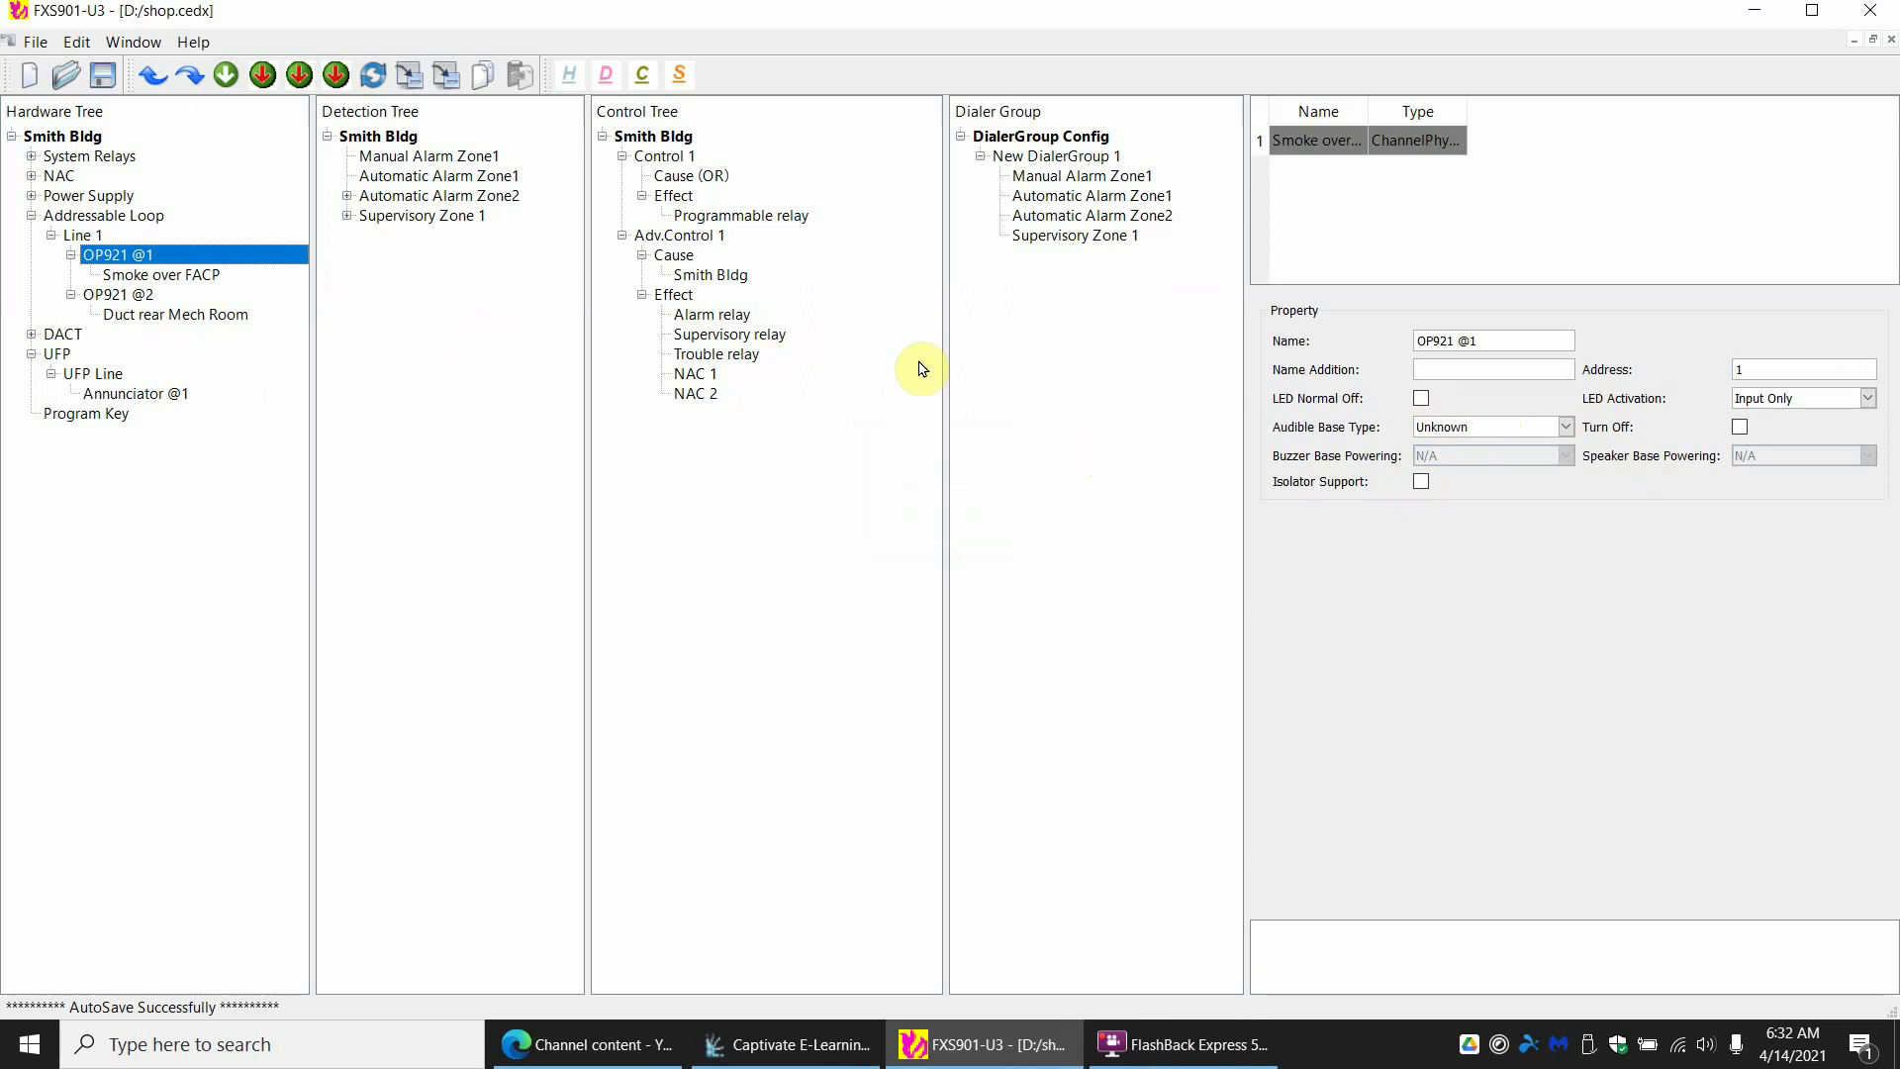
pyautogui.click(192, 280)
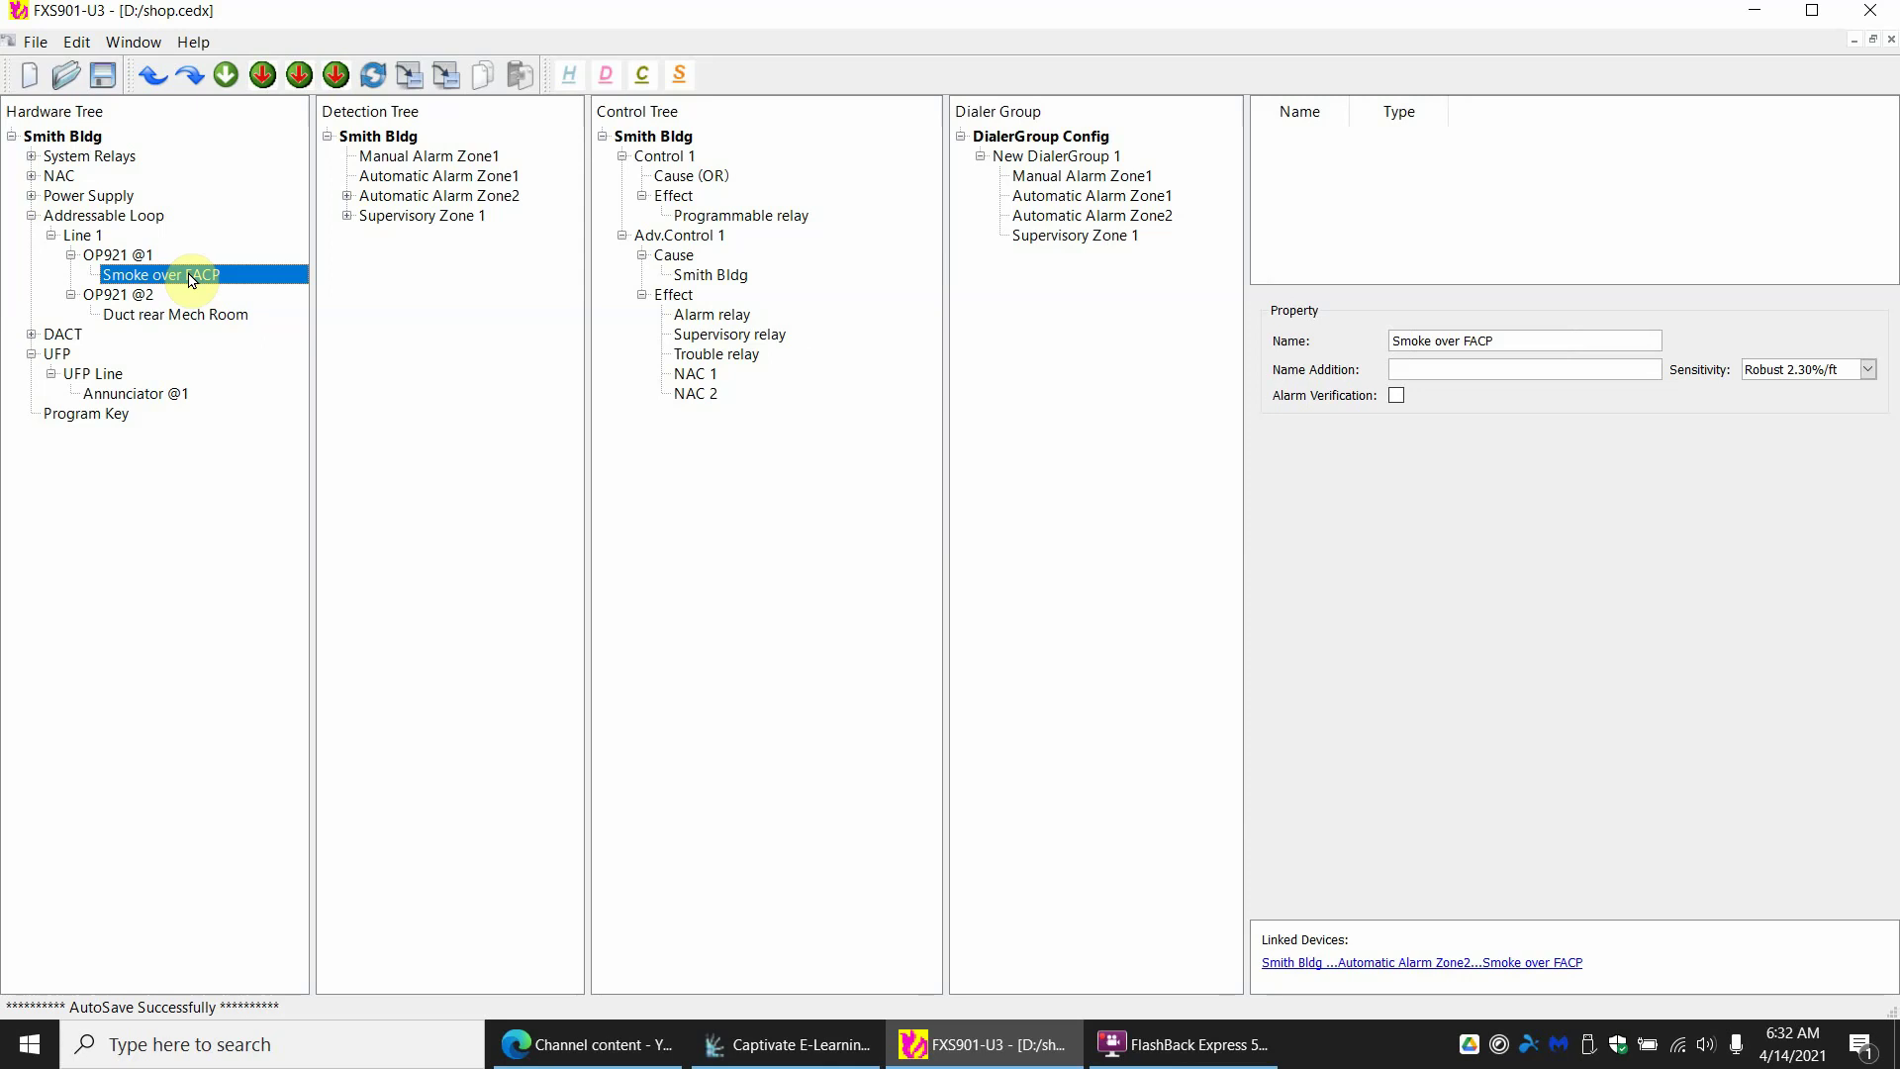
pyautogui.click(140, 296)
pyautogui.click(154, 315)
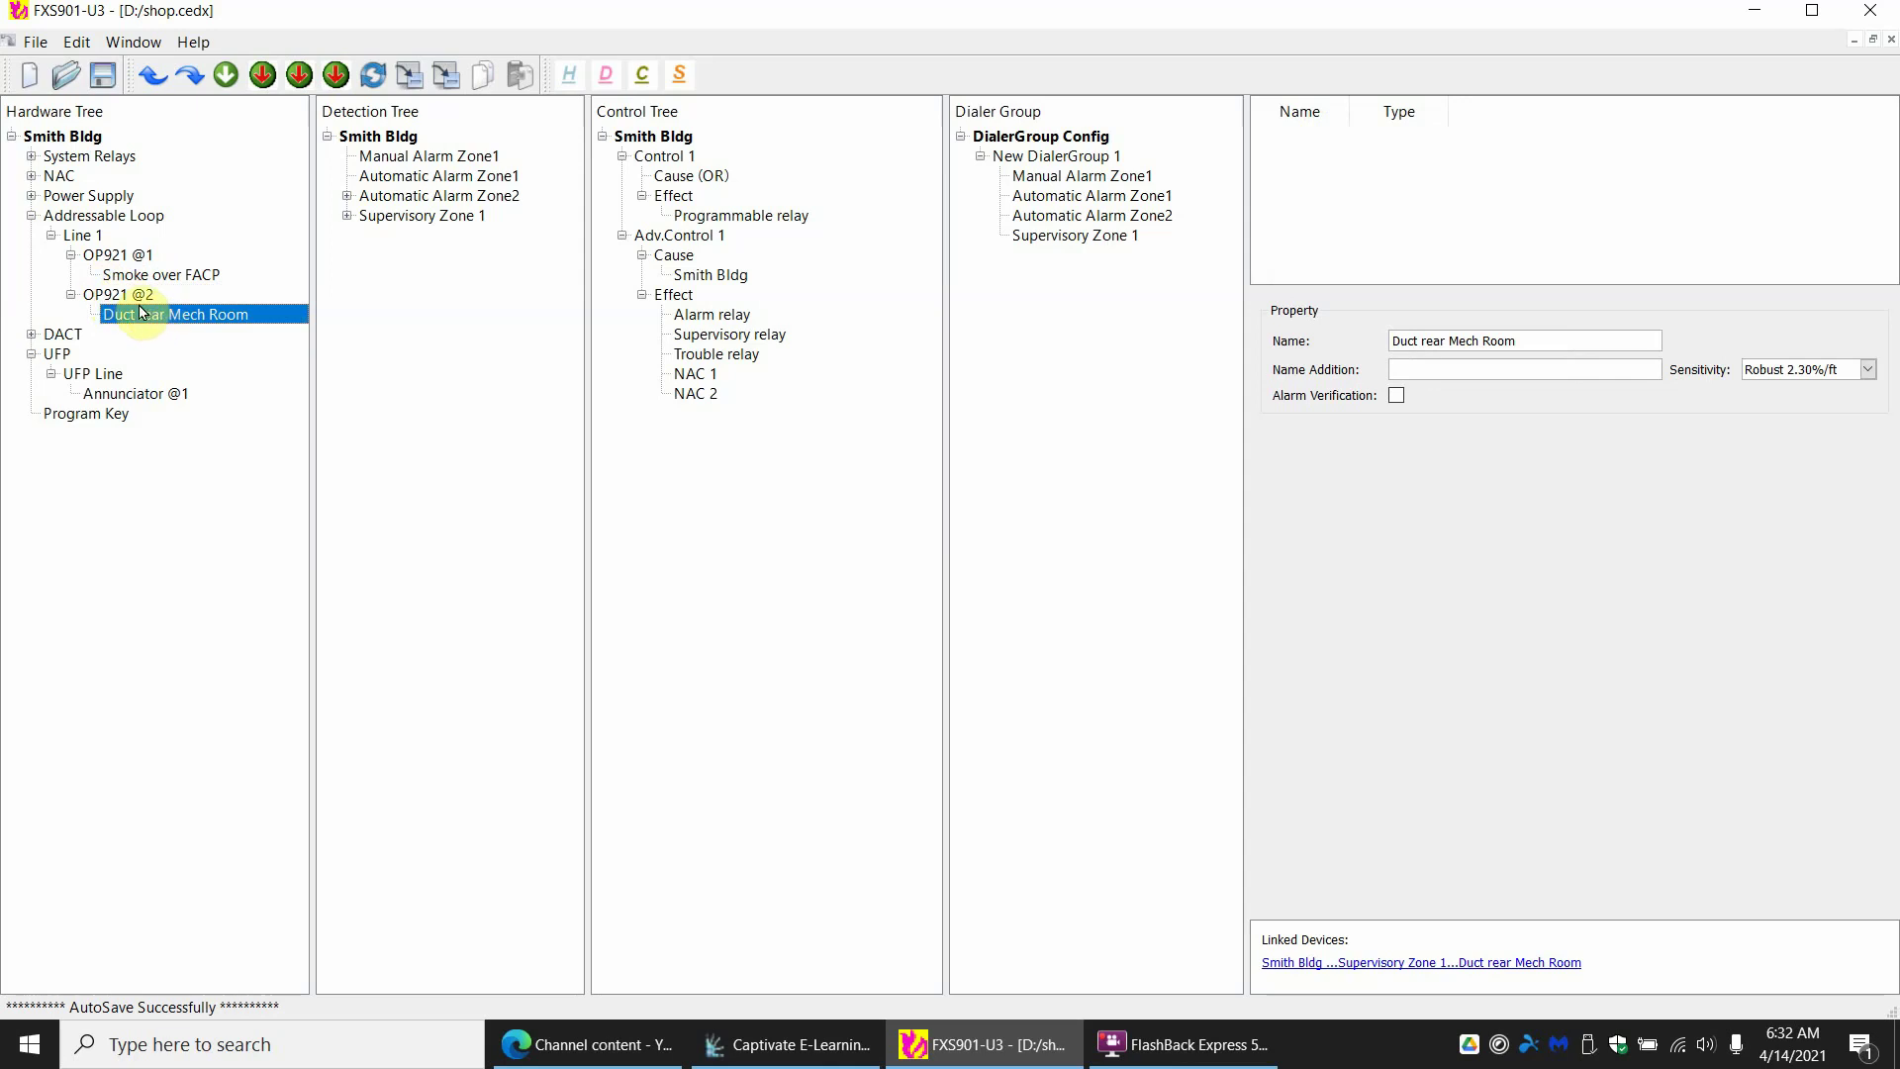
# Insert an Output Channel node under the OP921 @2 detector
pyautogui.click(117, 296)
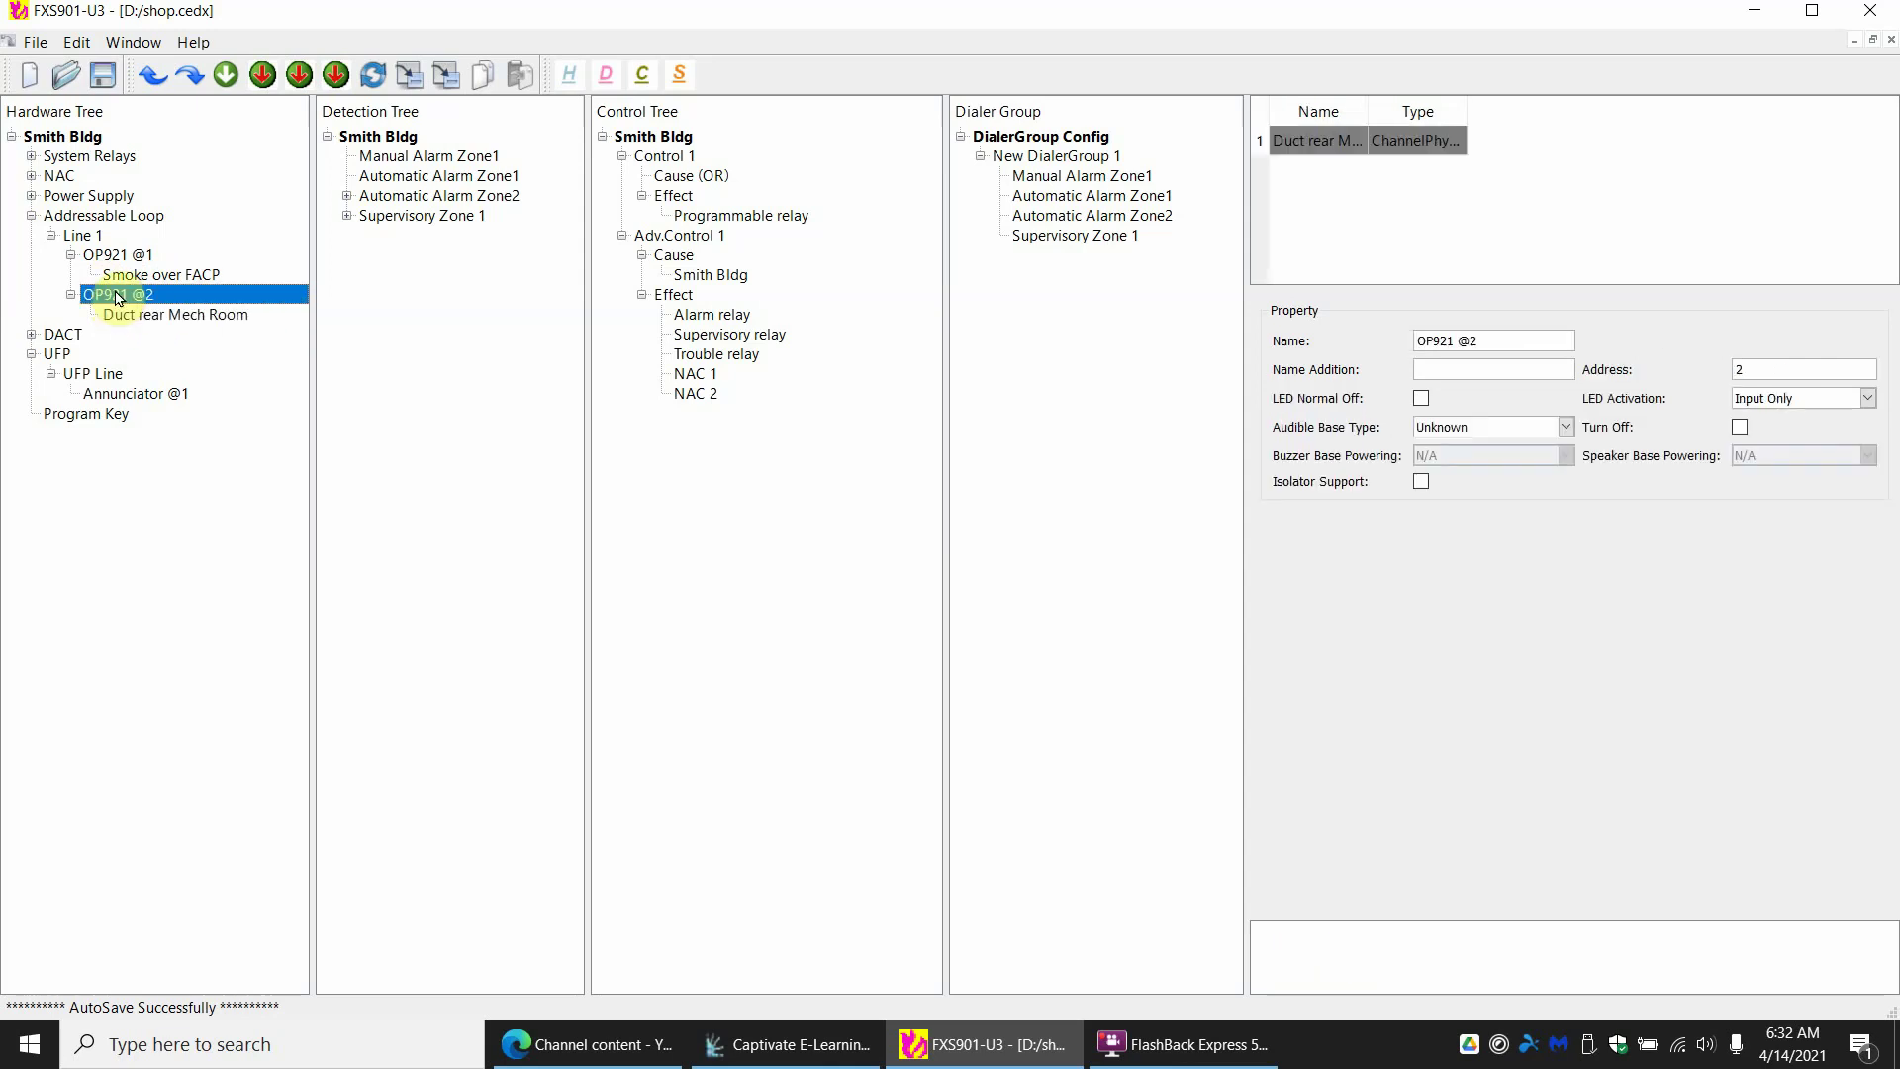
pyautogui.rightClick(118, 298)
pyautogui.moveTo(178, 304)
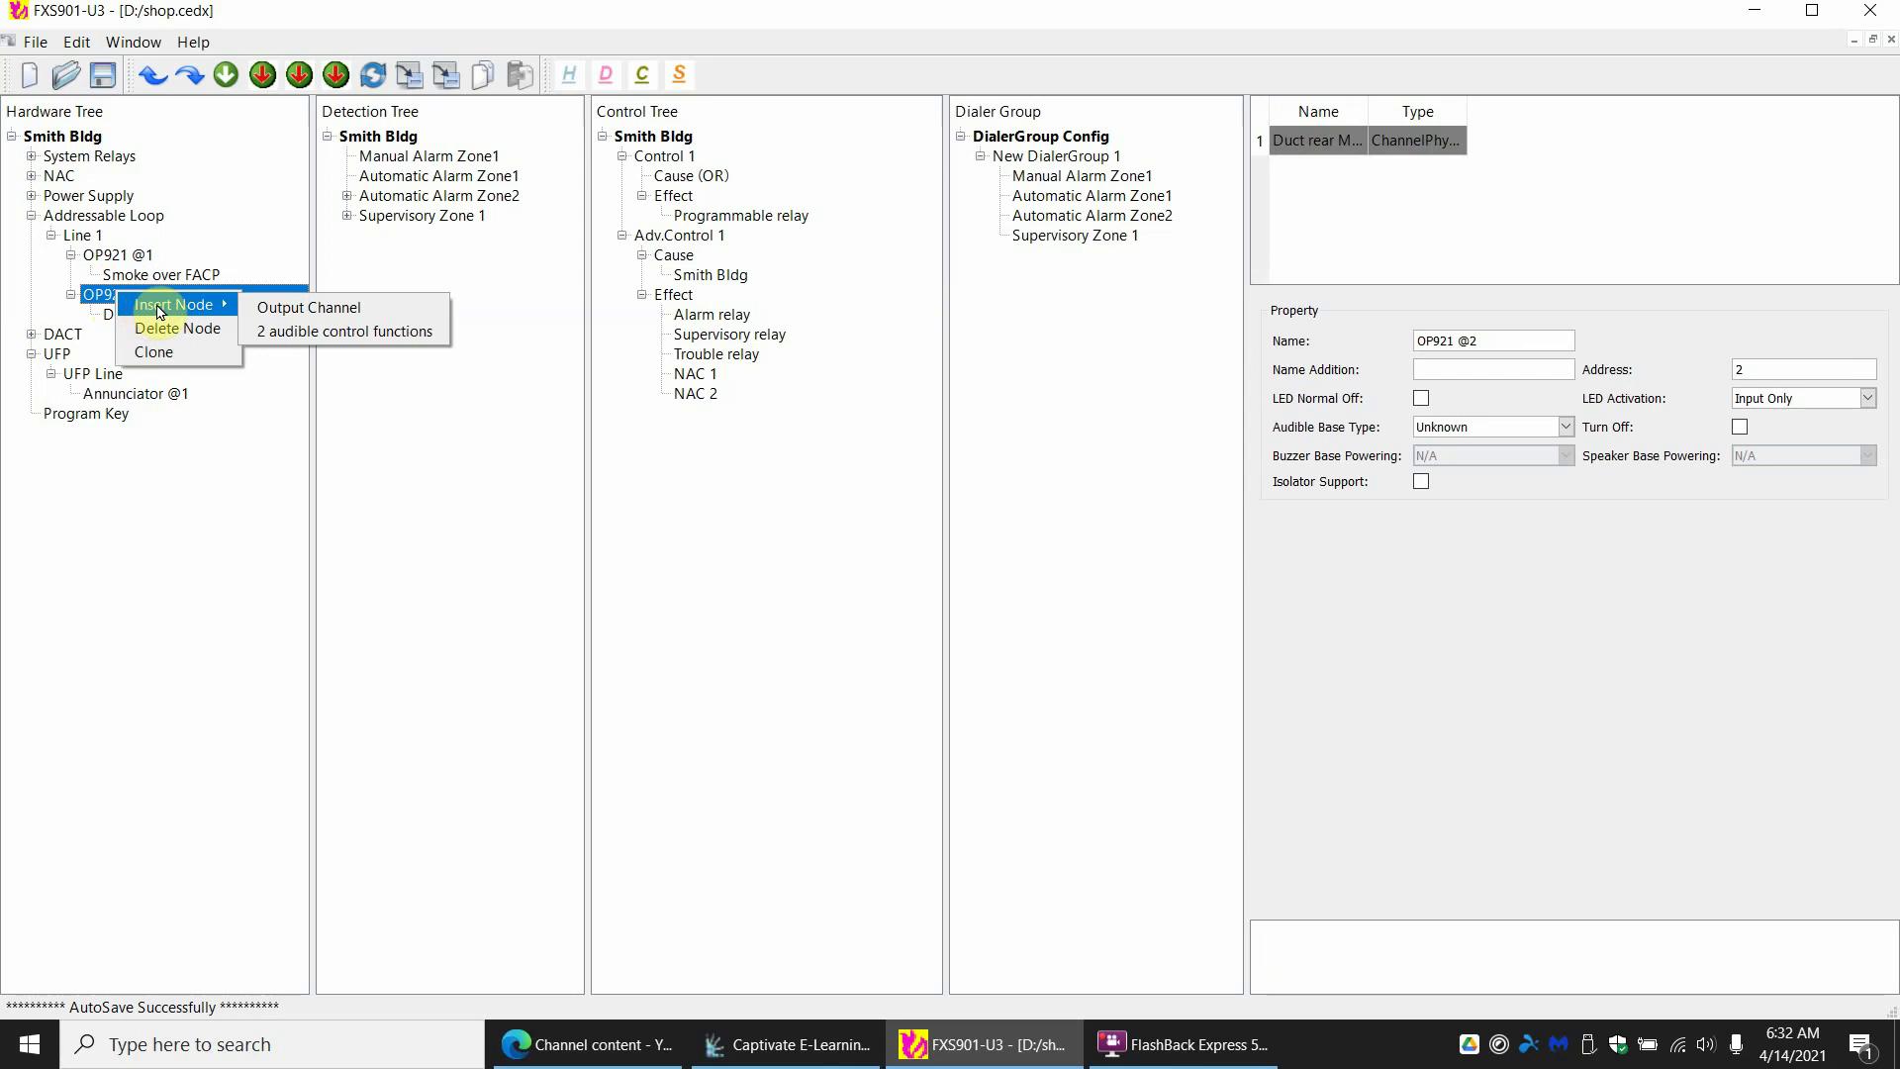
pyautogui.click(293, 309)
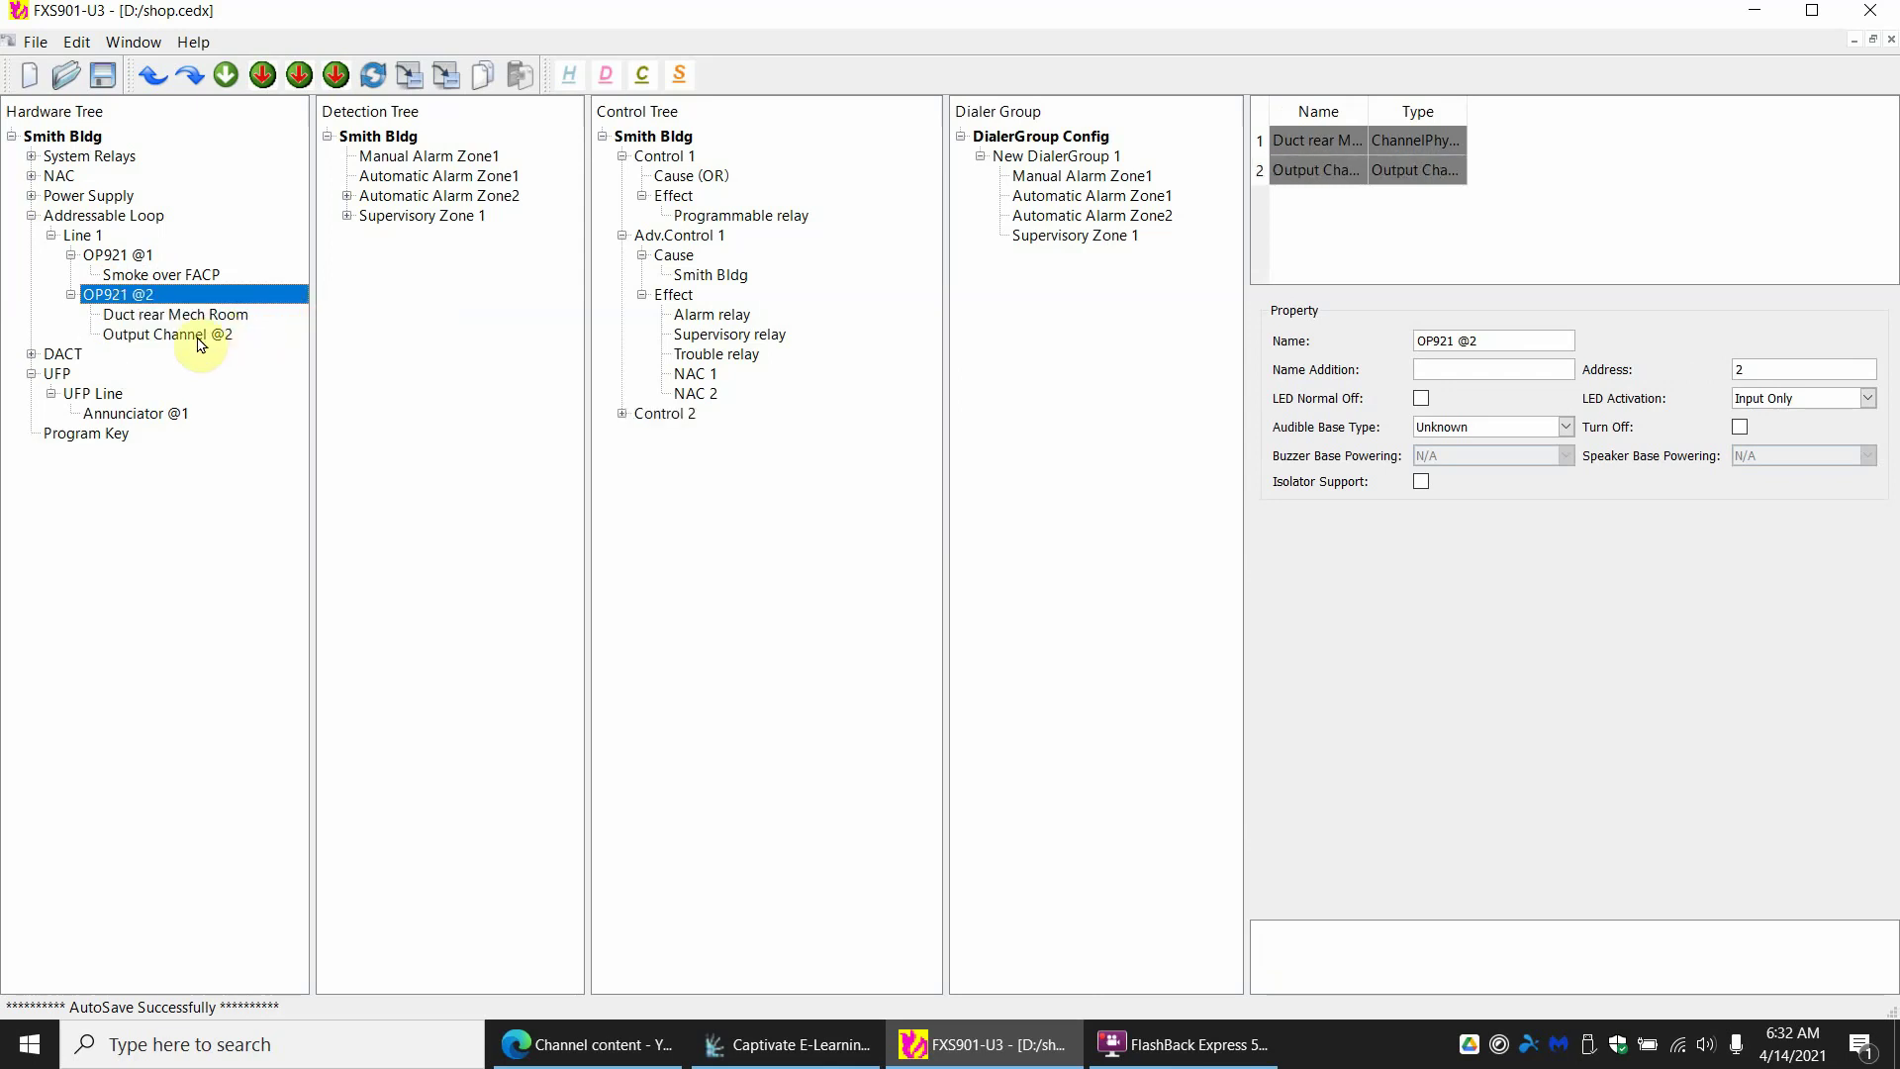
# Examine the output channel under OP921 @2 and the cause and effect entries of Control 2 in the Control Tree
pyautogui.click(144, 337)
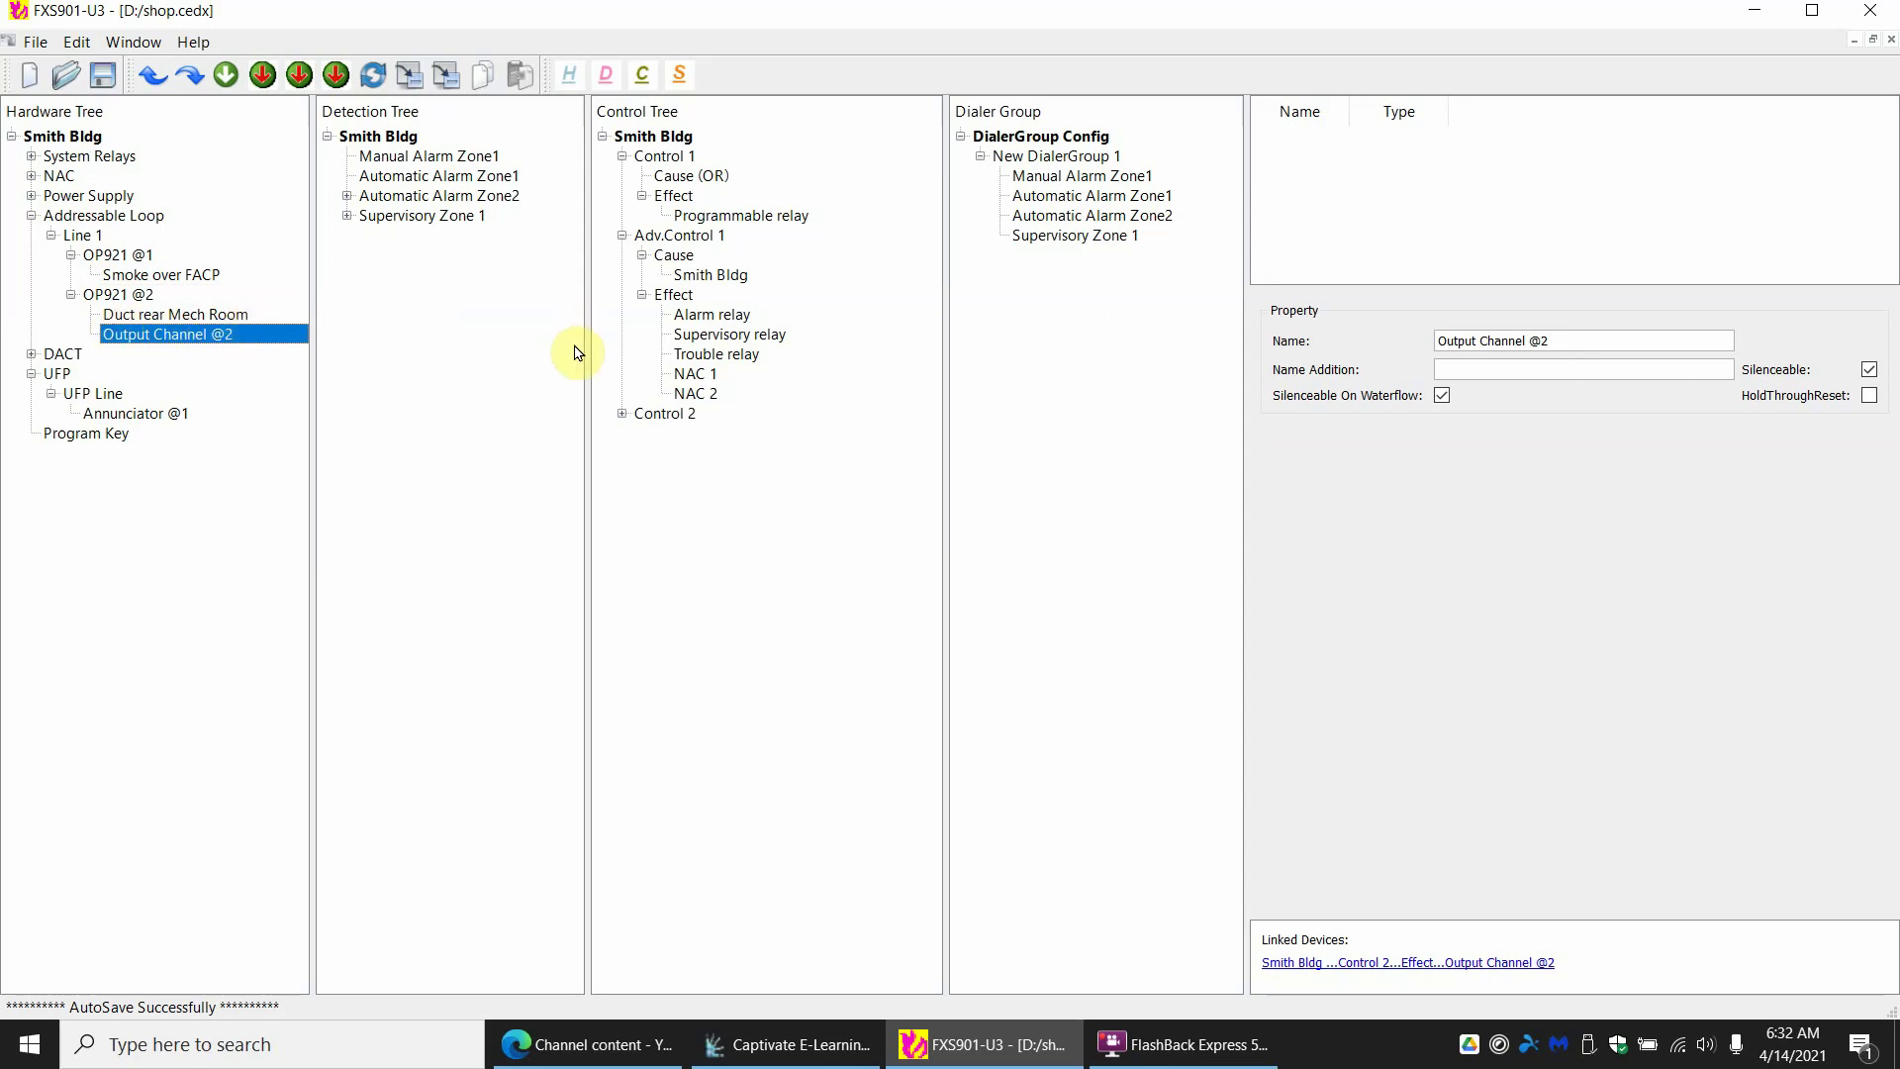
pyautogui.click(624, 414)
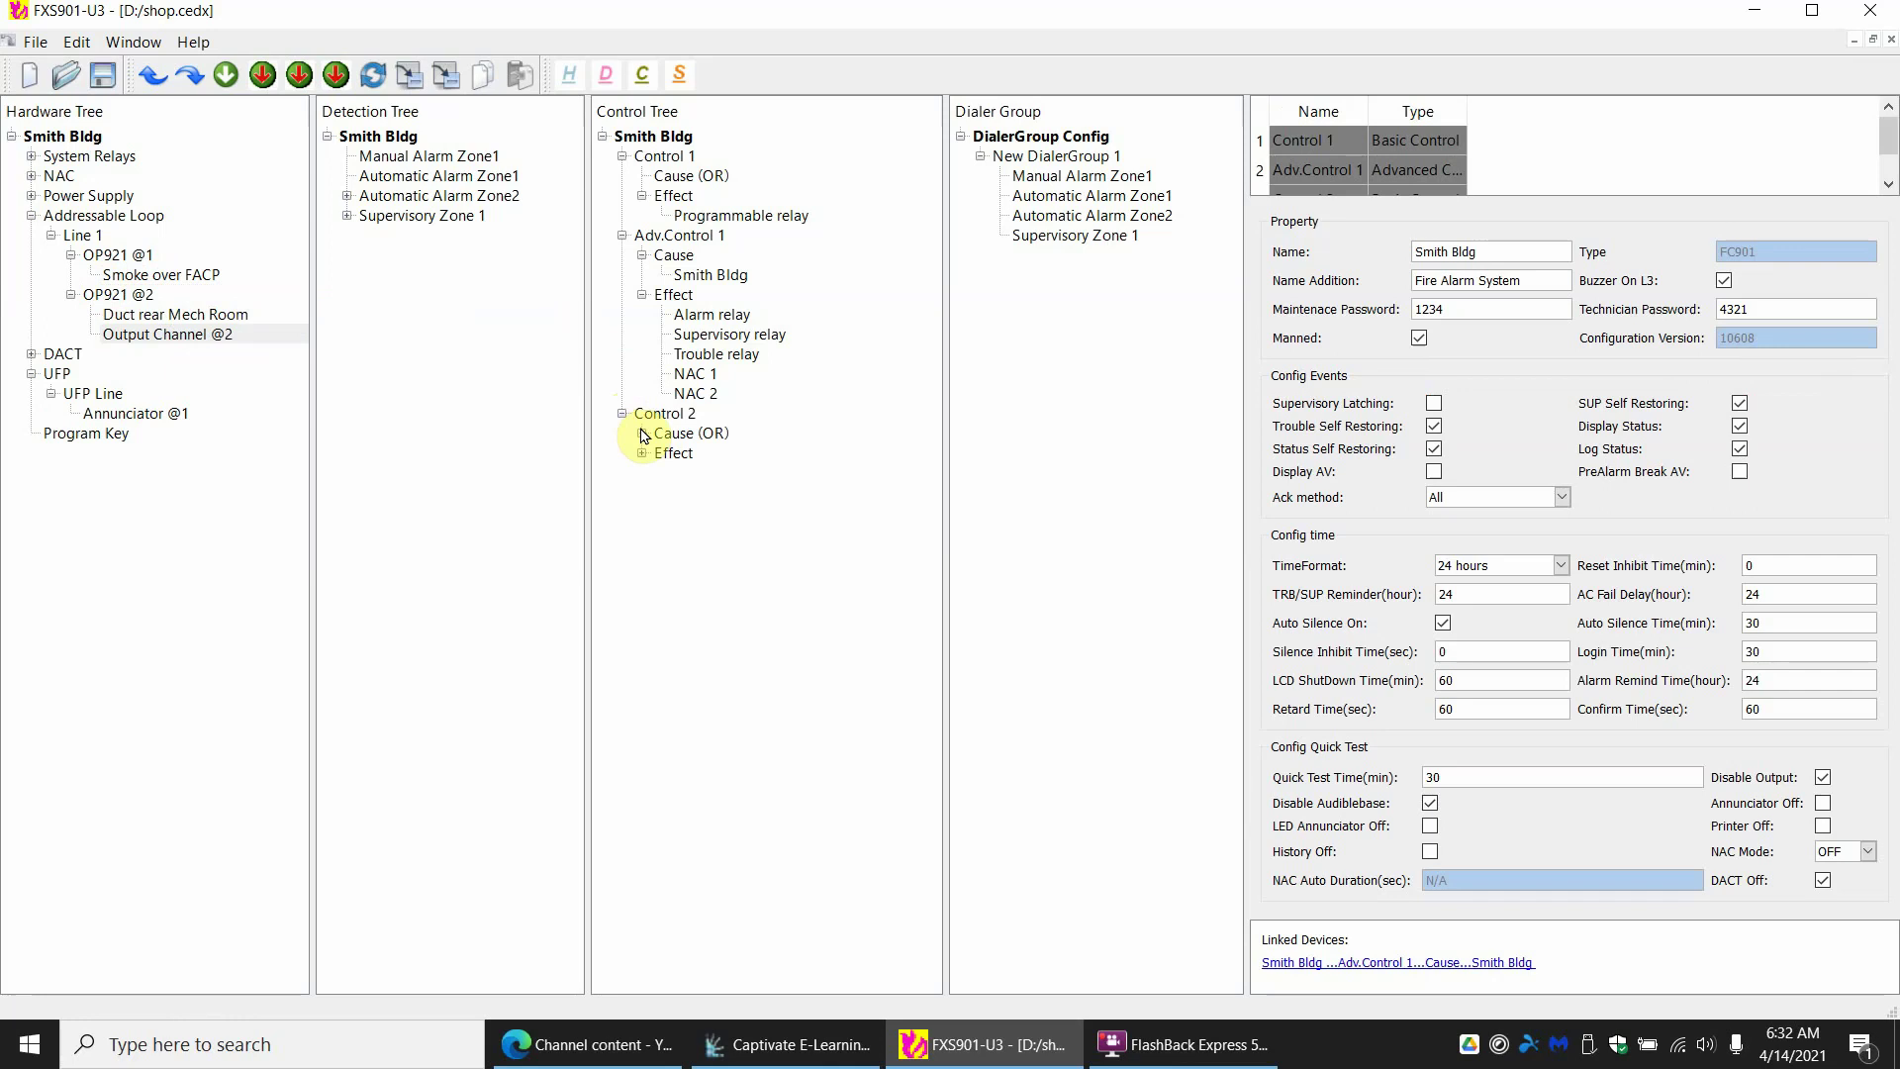
pyautogui.click(635, 414)
pyautogui.click(642, 434)
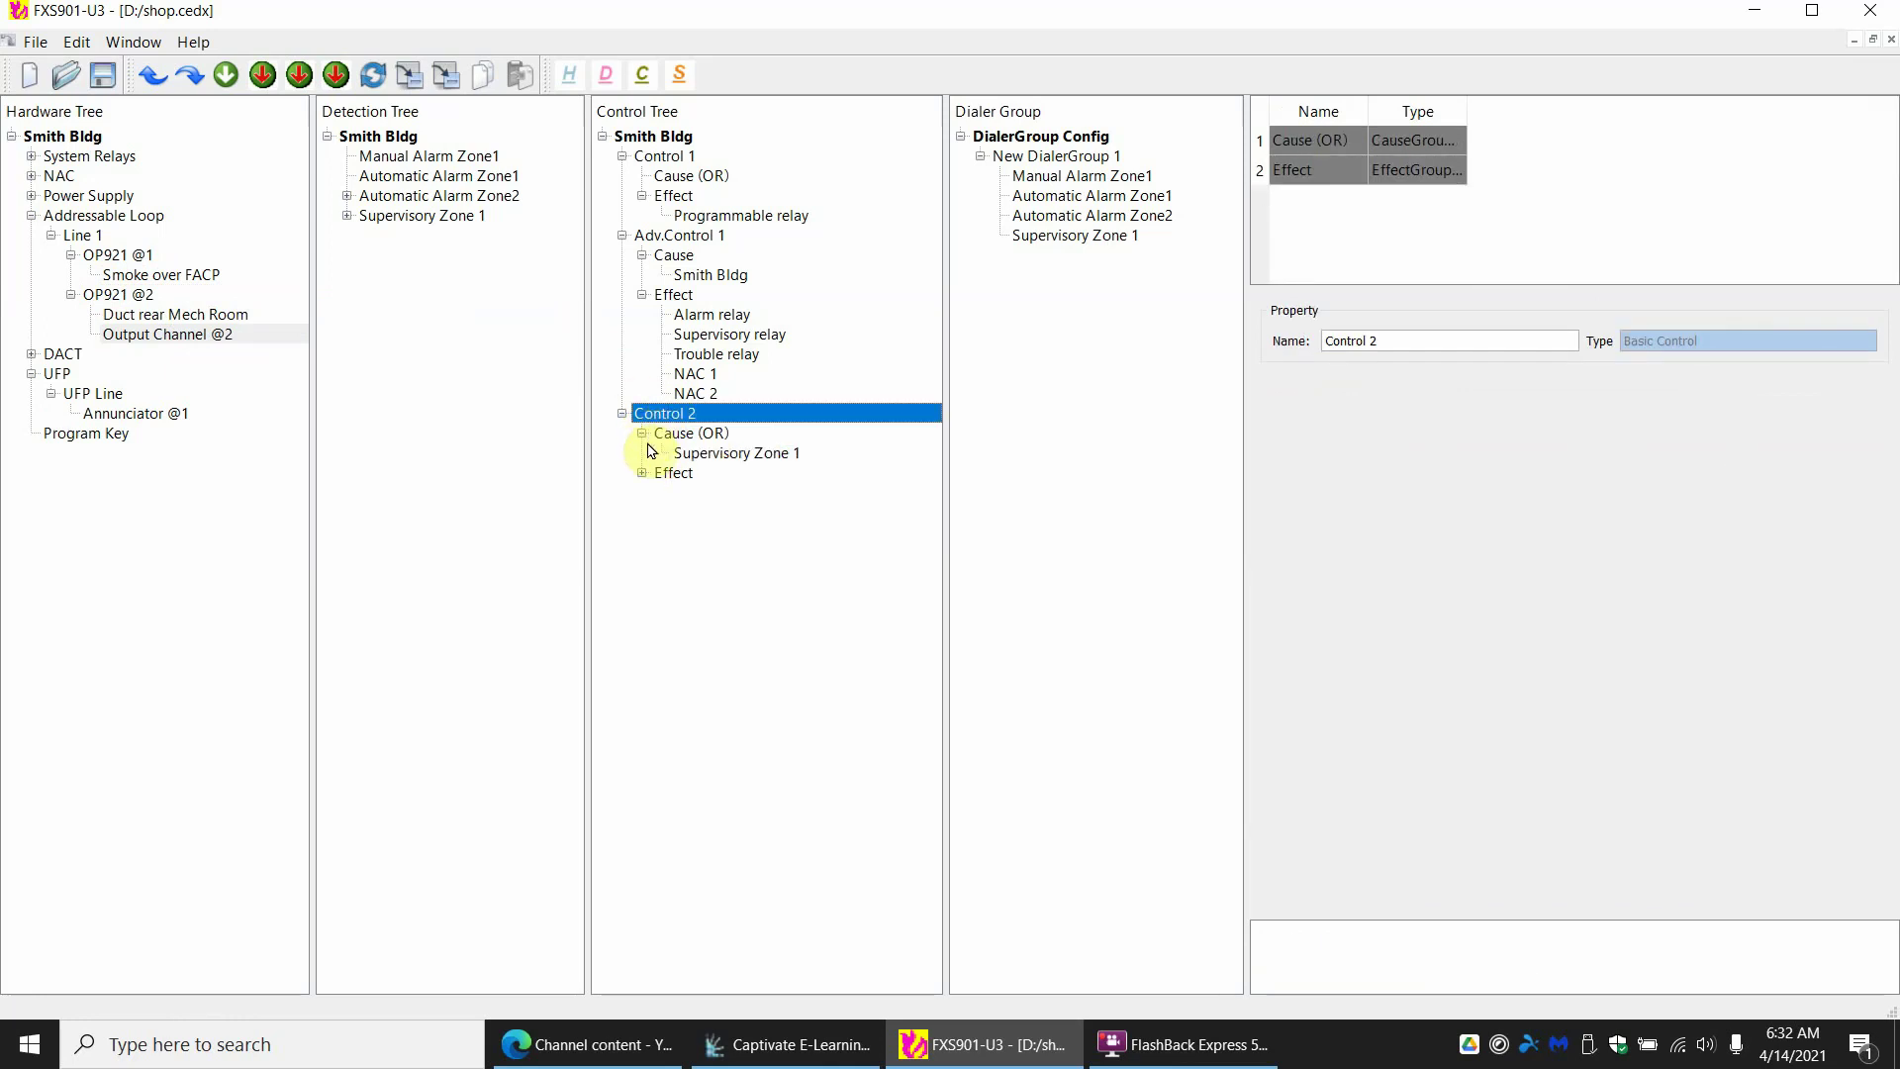
pyautogui.click(677, 453)
pyautogui.click(111, 296)
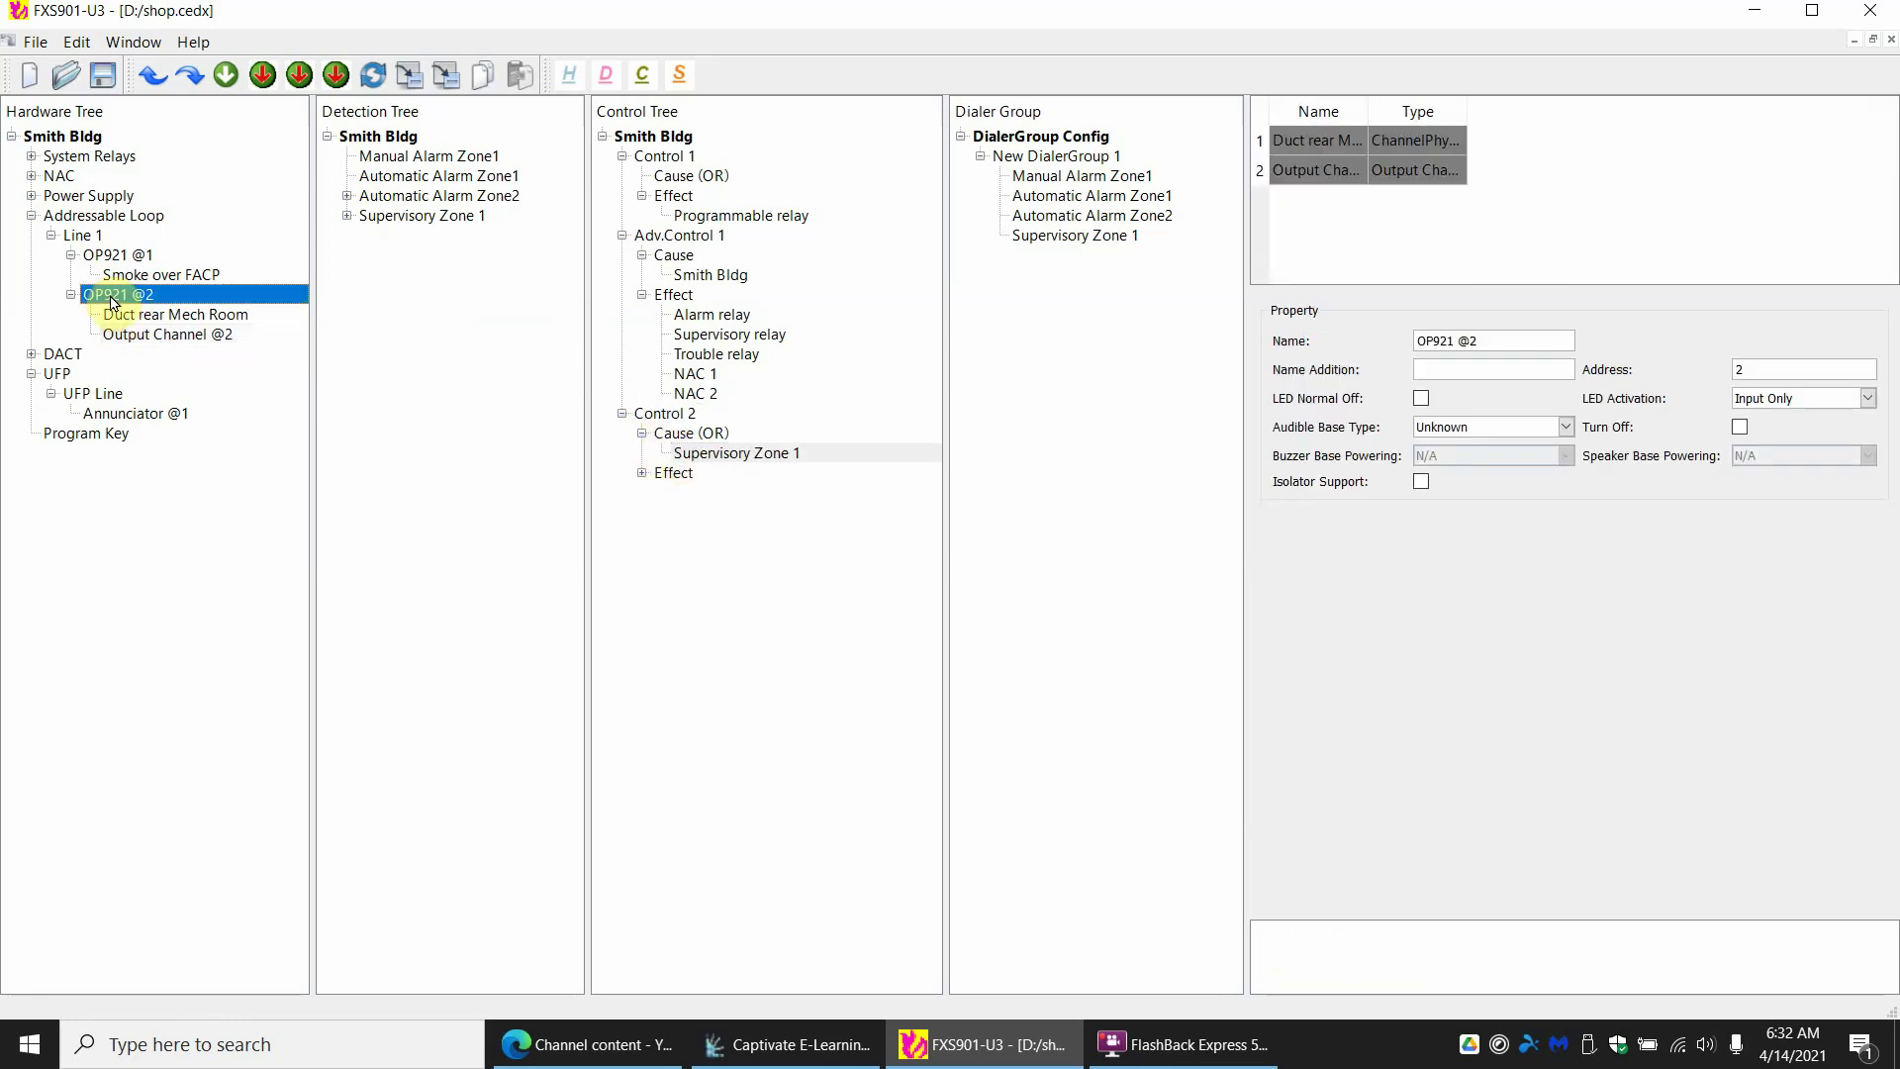
pyautogui.click(716, 458)
pyautogui.click(641, 474)
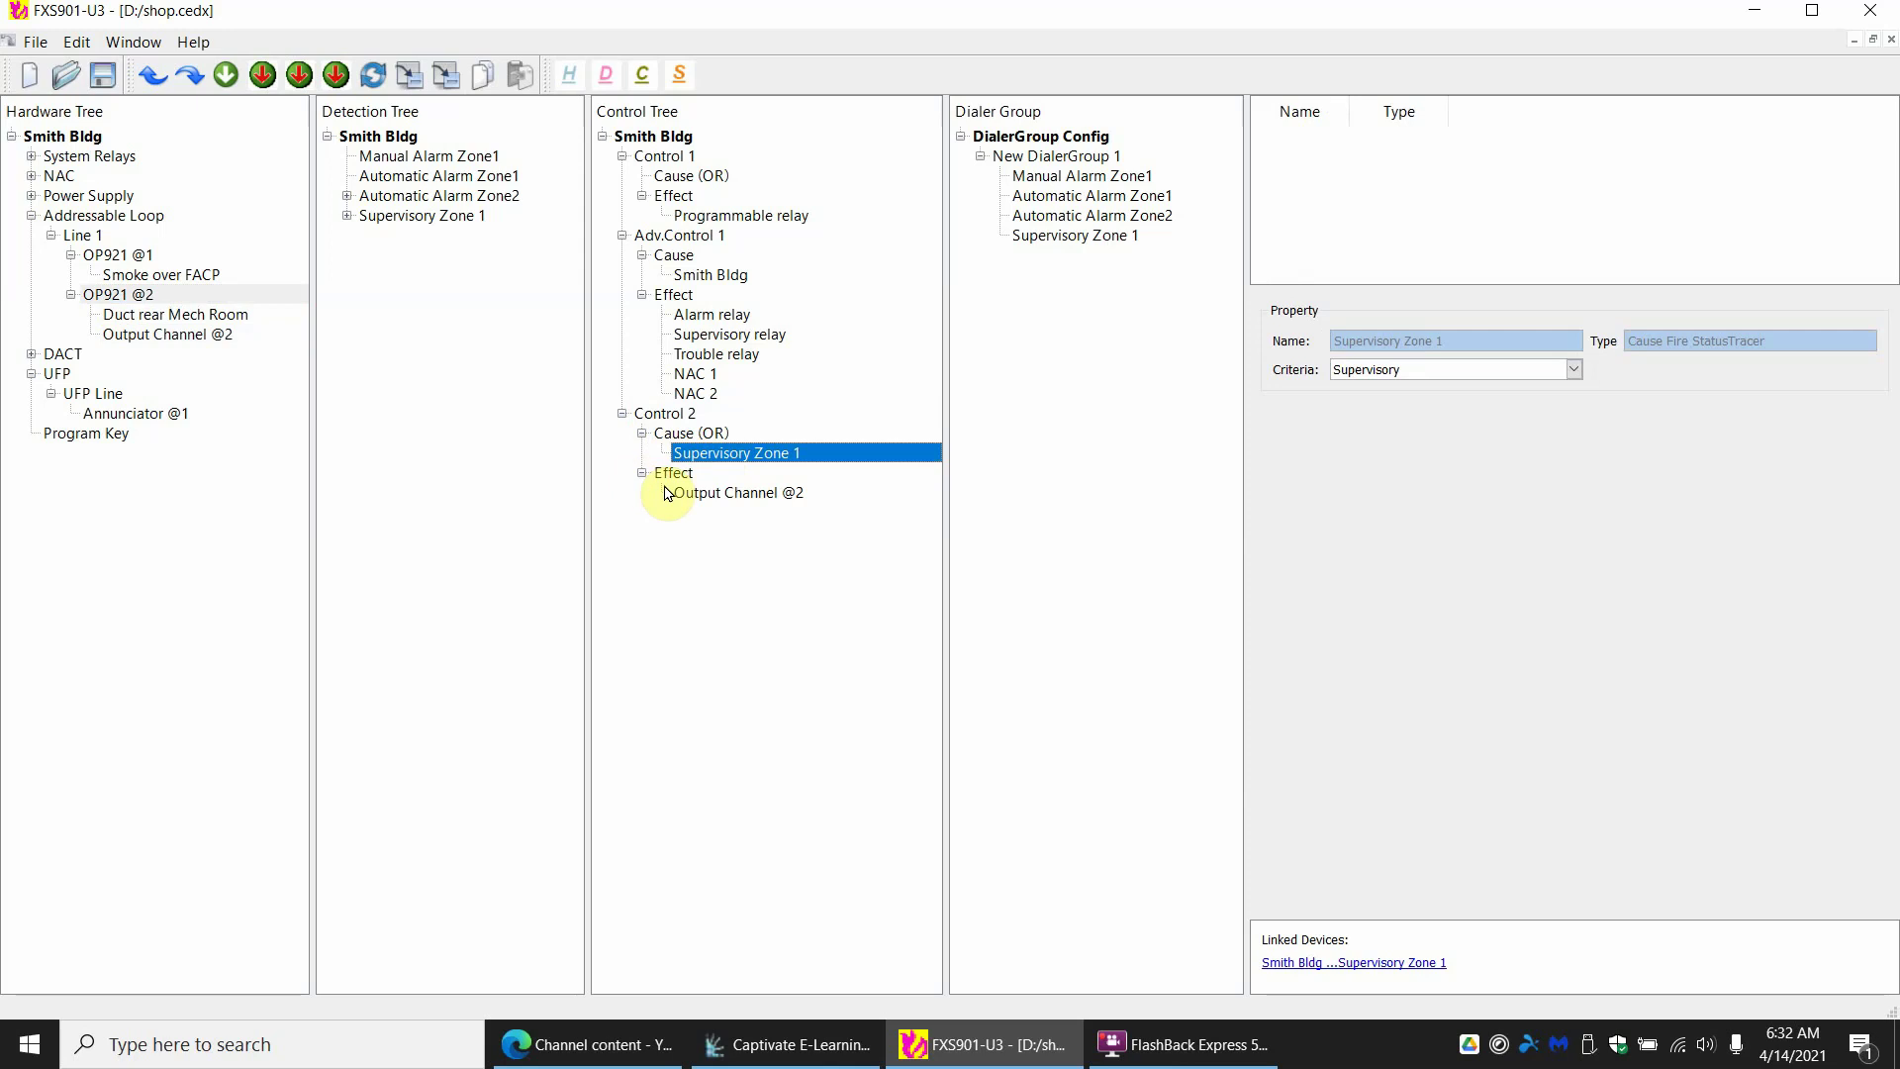
pyautogui.click(692, 493)
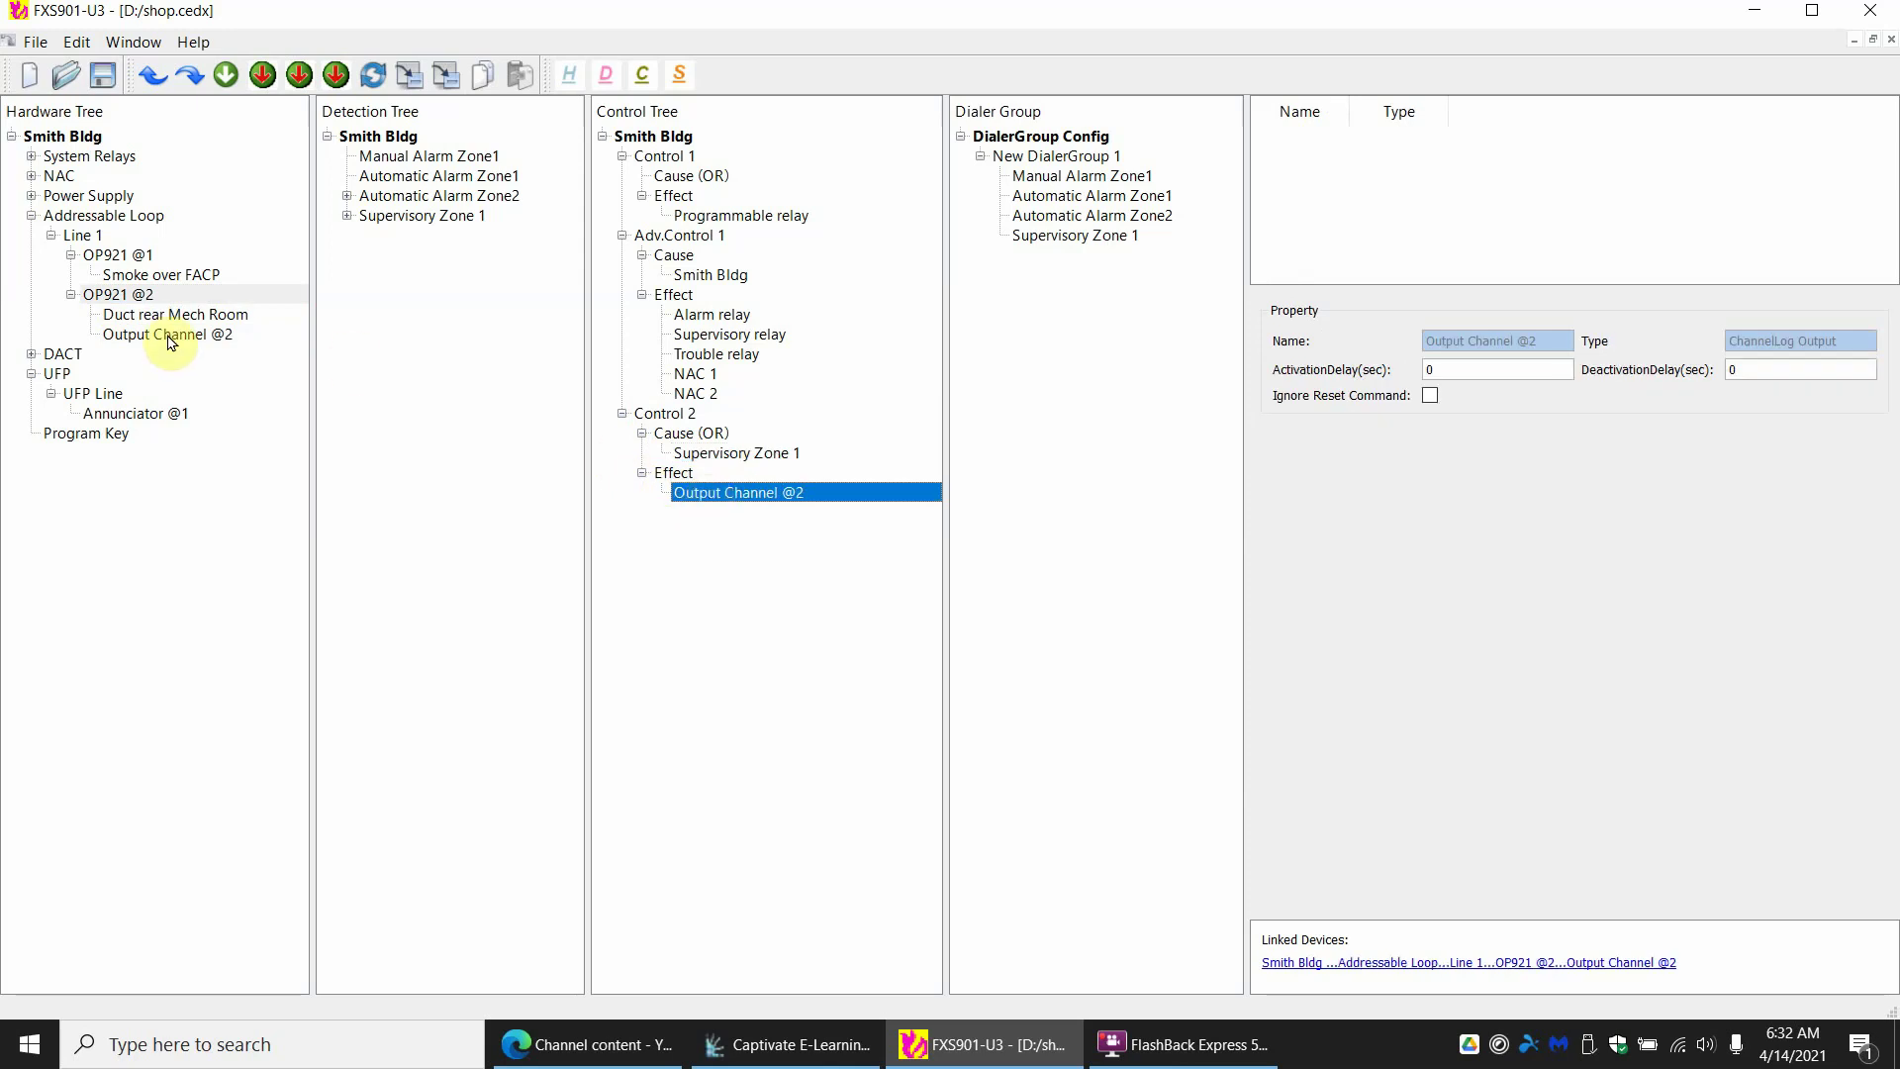
# Insert an H-Series HMS-S,D,M manual pull station on Line 1 with channel 1 assigned to a Manual Alarm Zone
pyautogui.click(103, 220)
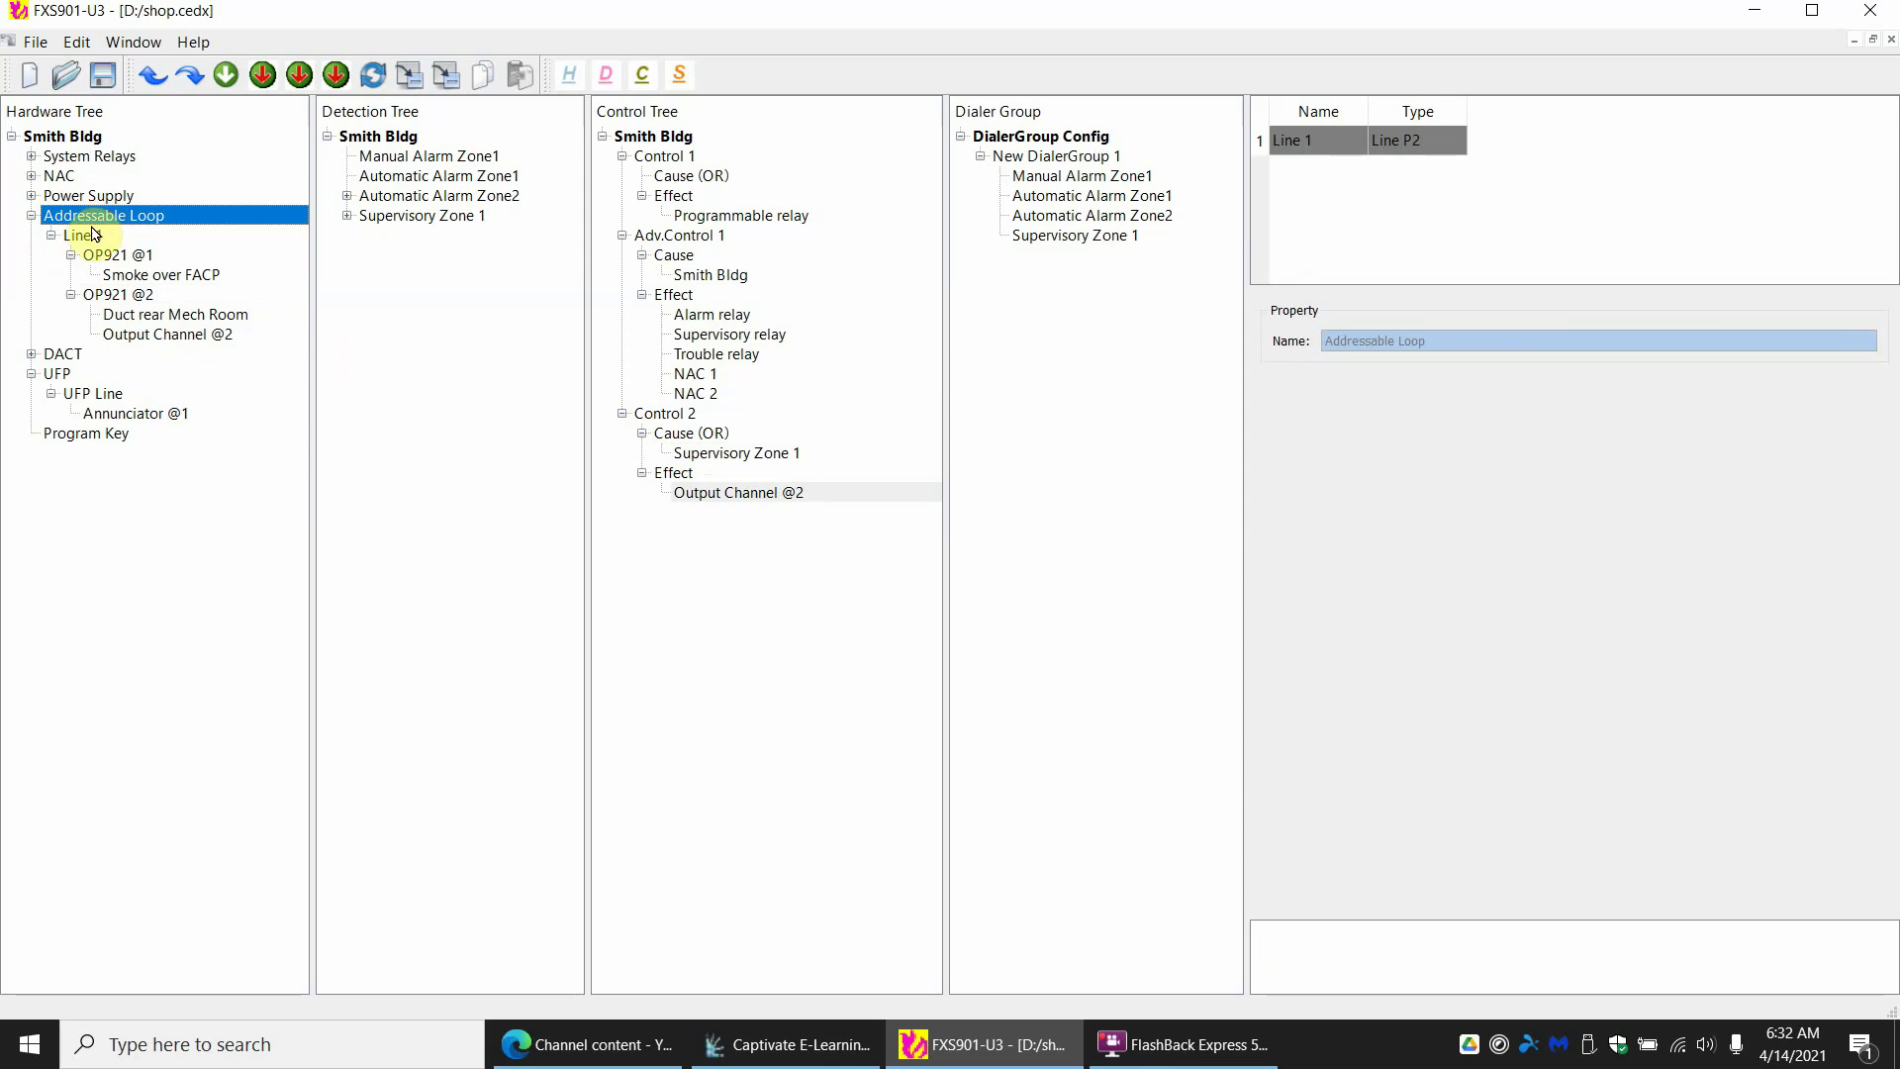
pyautogui.click(92, 235)
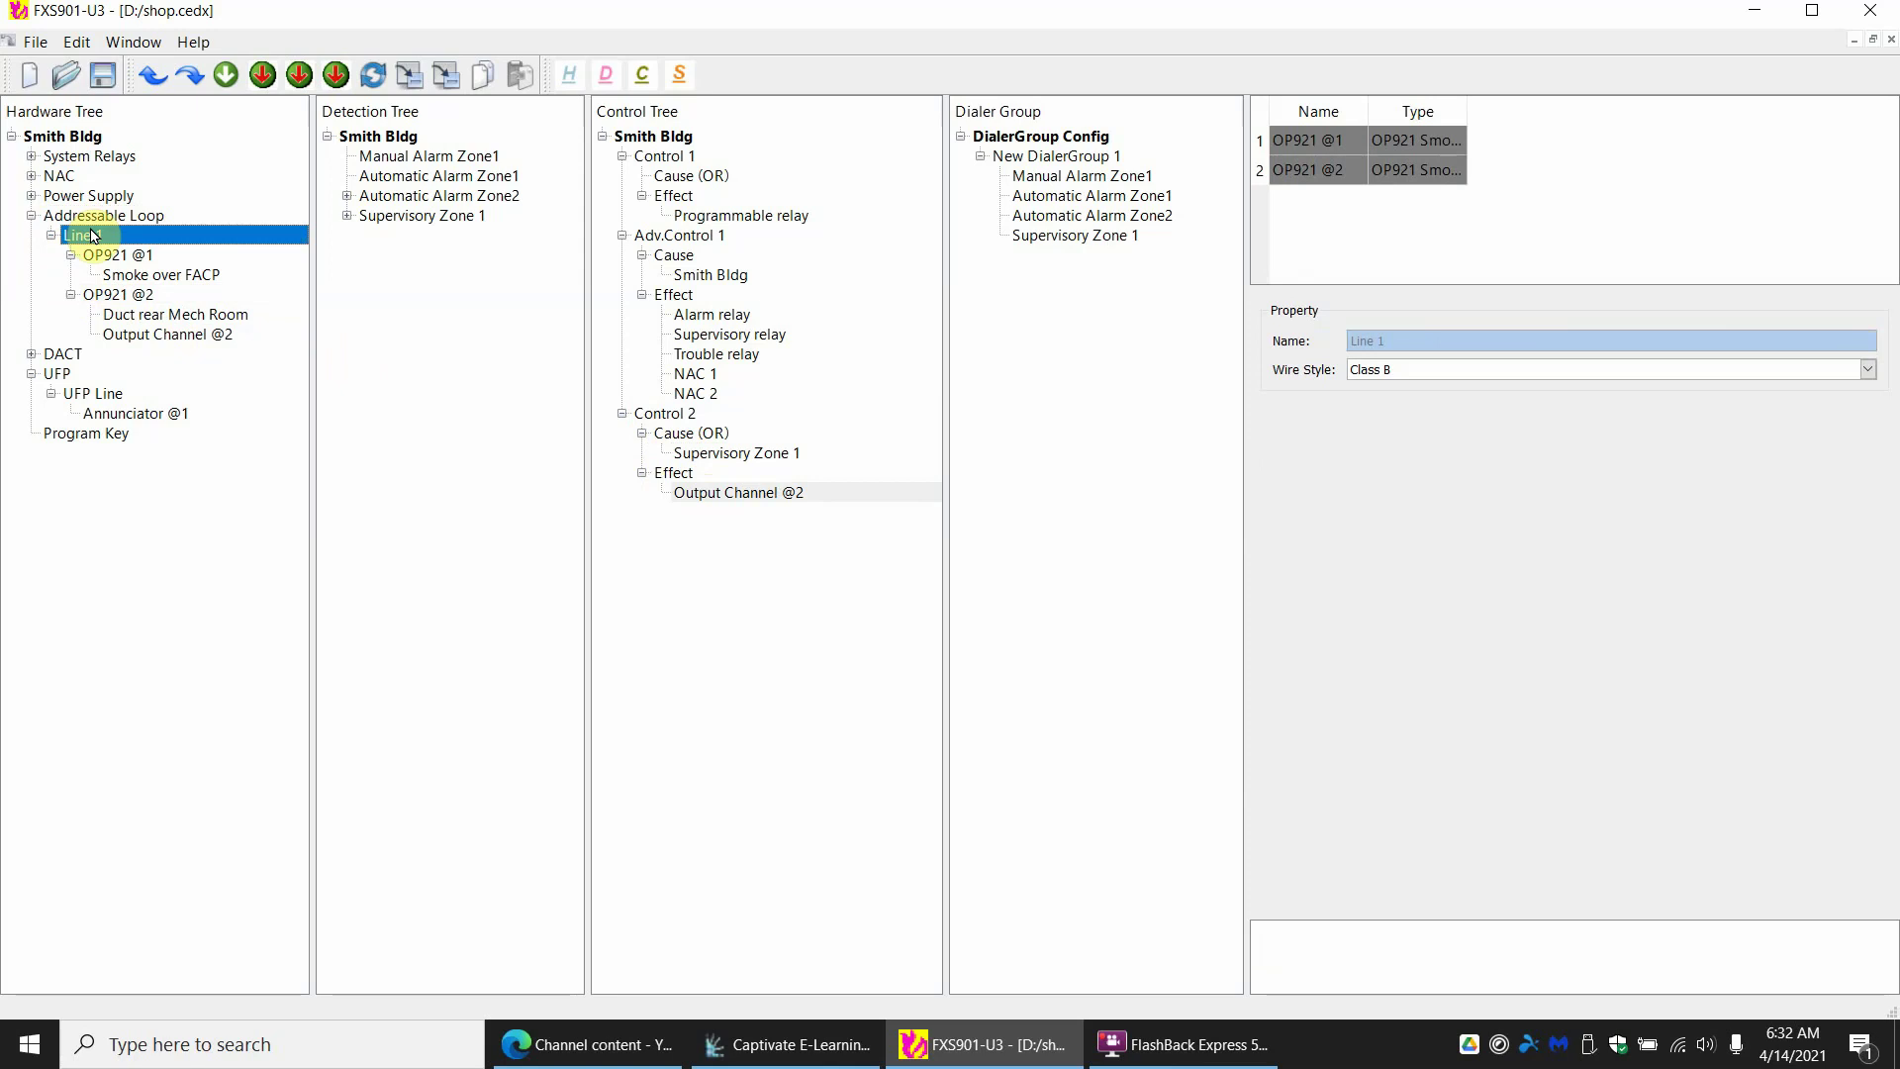
pyautogui.rightClick(92, 235)
pyautogui.moveTo(134, 243)
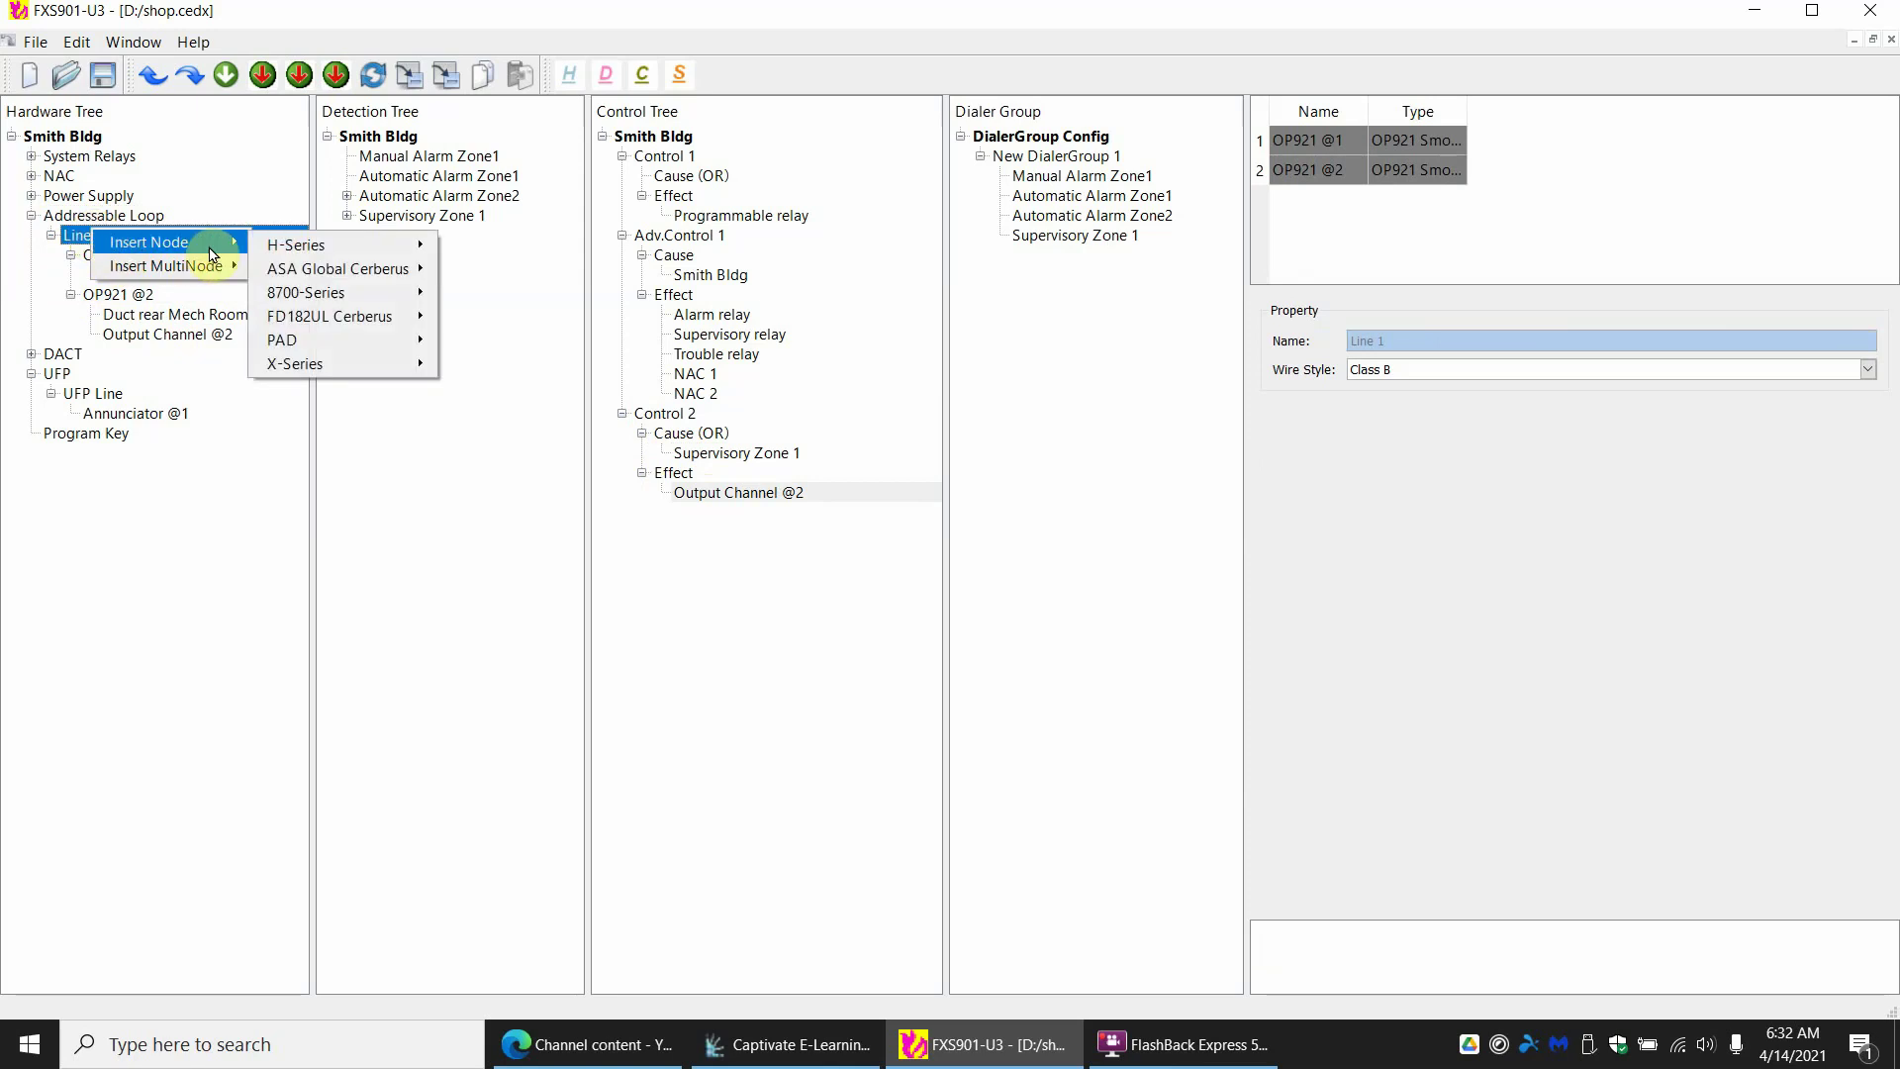
pyautogui.moveTo(325, 250)
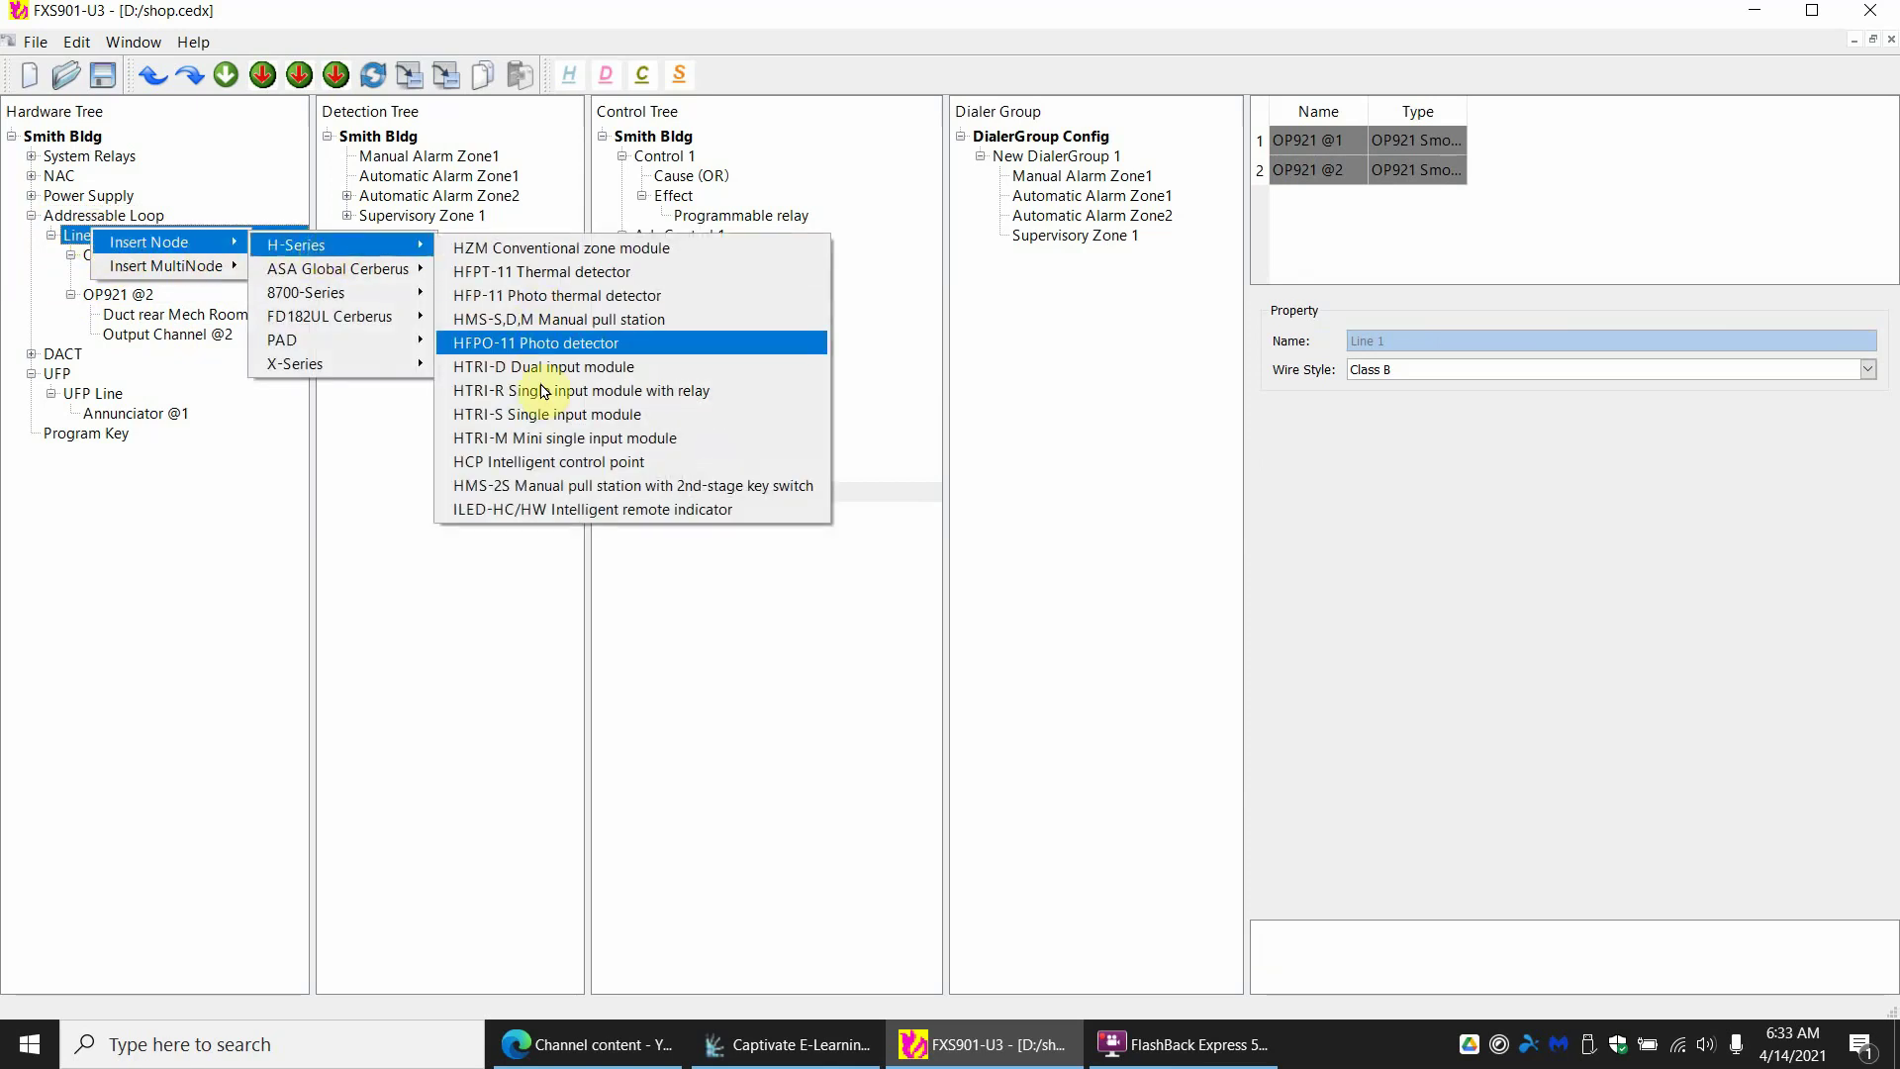
pyautogui.click(542, 329)
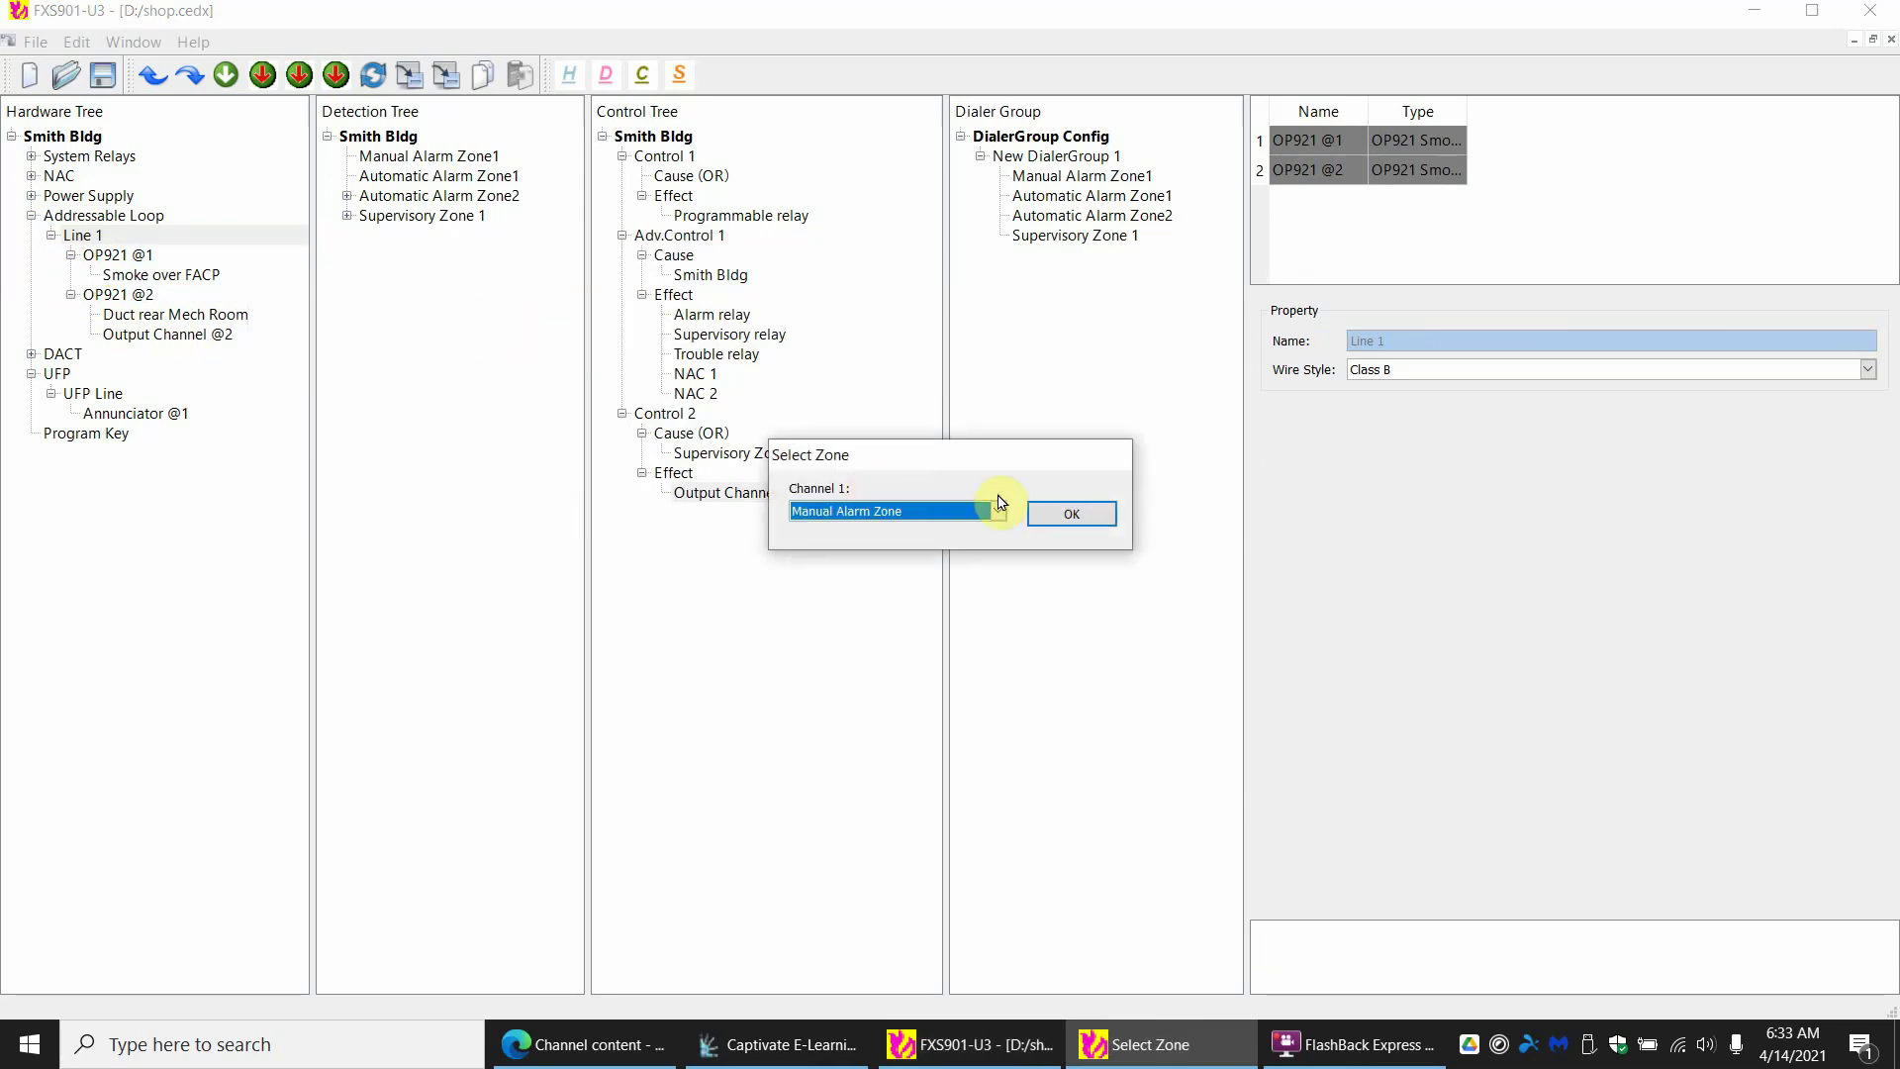
pyautogui.click(1075, 515)
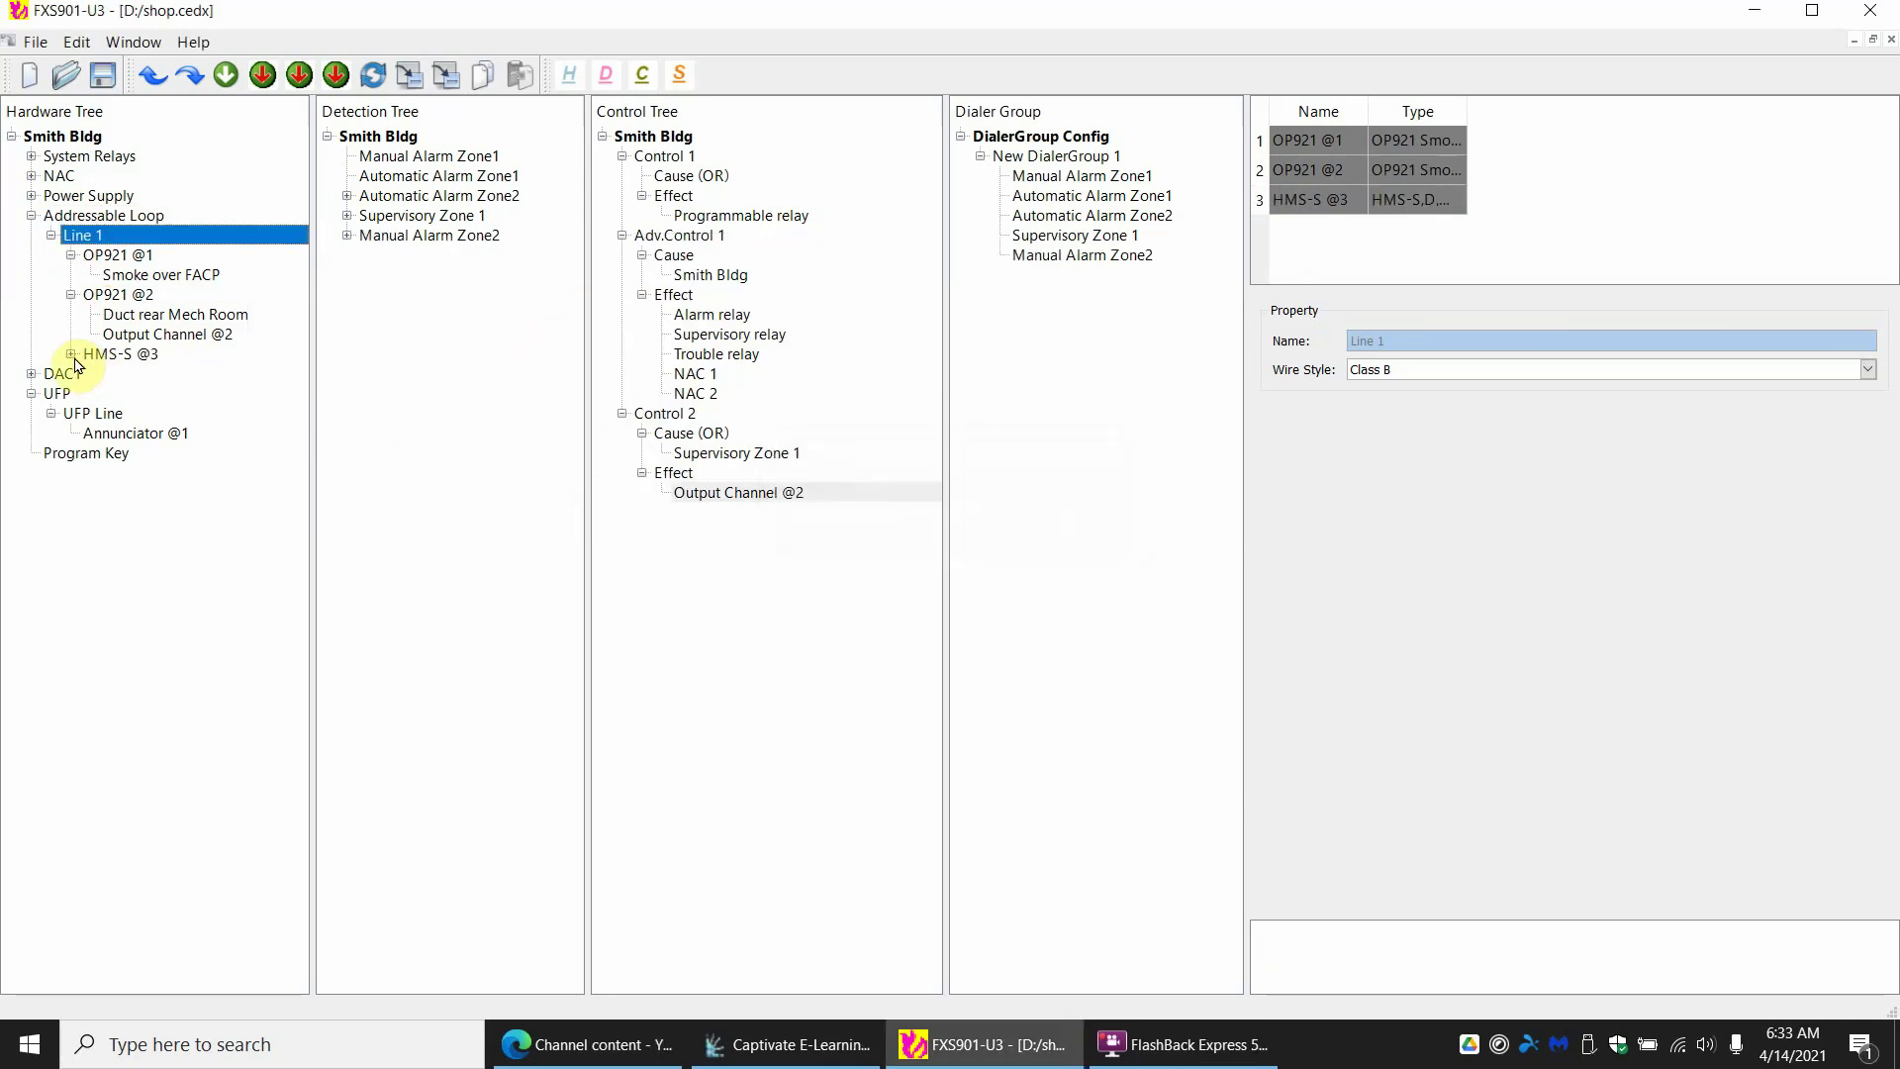
# Rename the manual sensor under HMS-S @3 as "Pull Front Door"
pyautogui.click(129, 376)
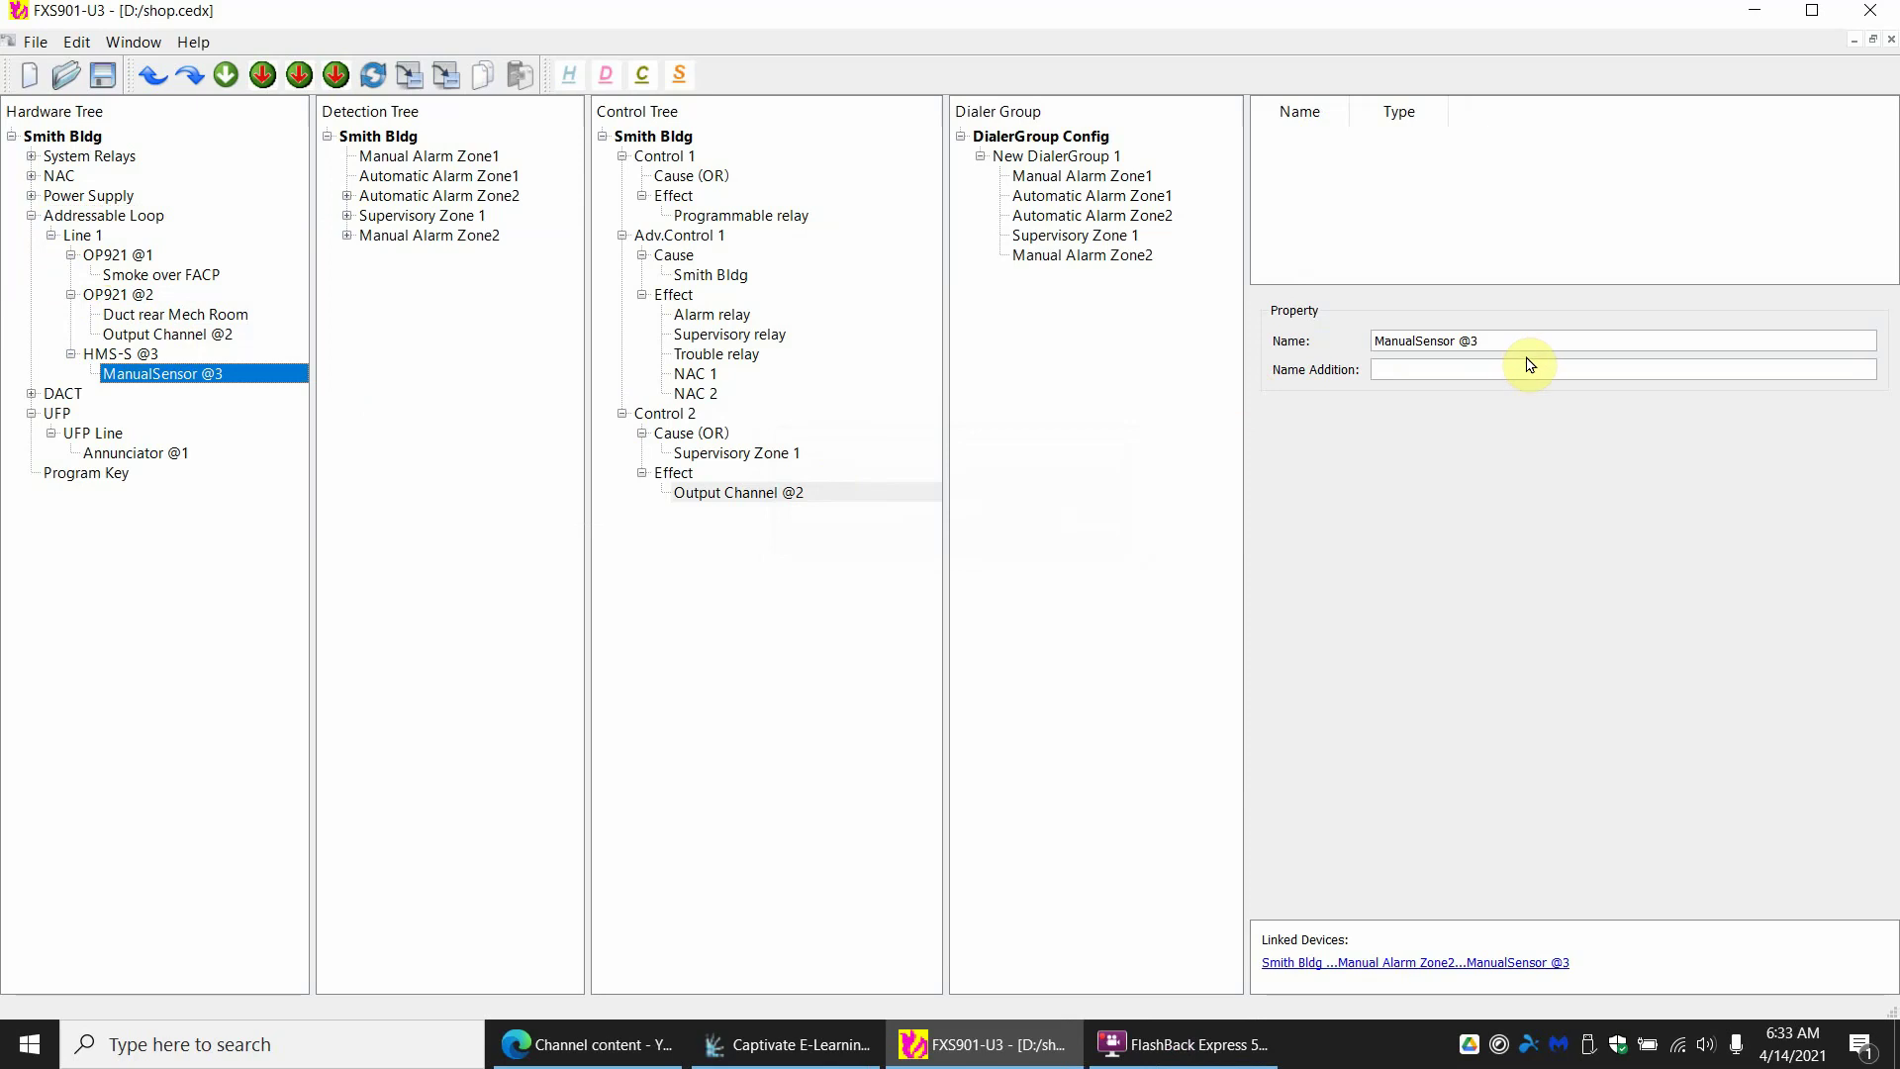
pyautogui.moveTo(1529, 343); pyautogui.dragTo(1184, 347)
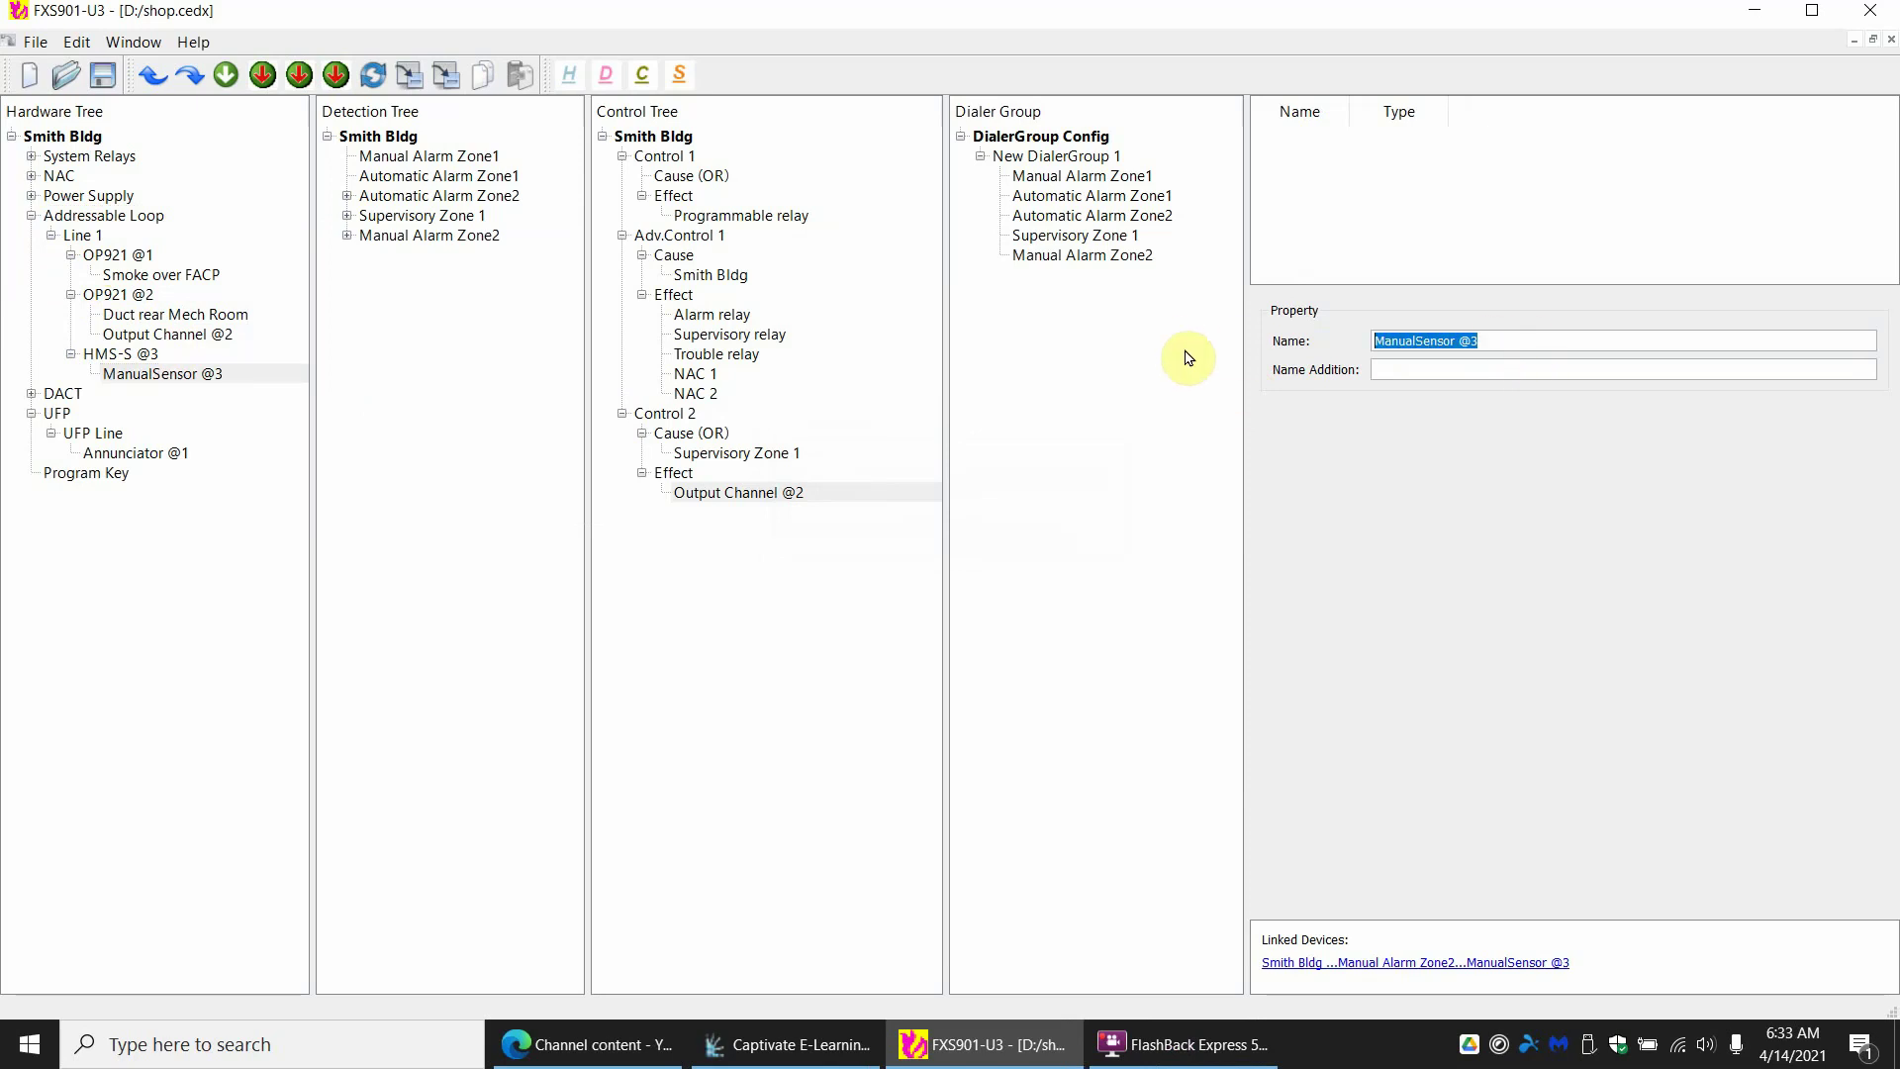
pyautogui.write('Pull Front Door')
pyautogui.press('Return')
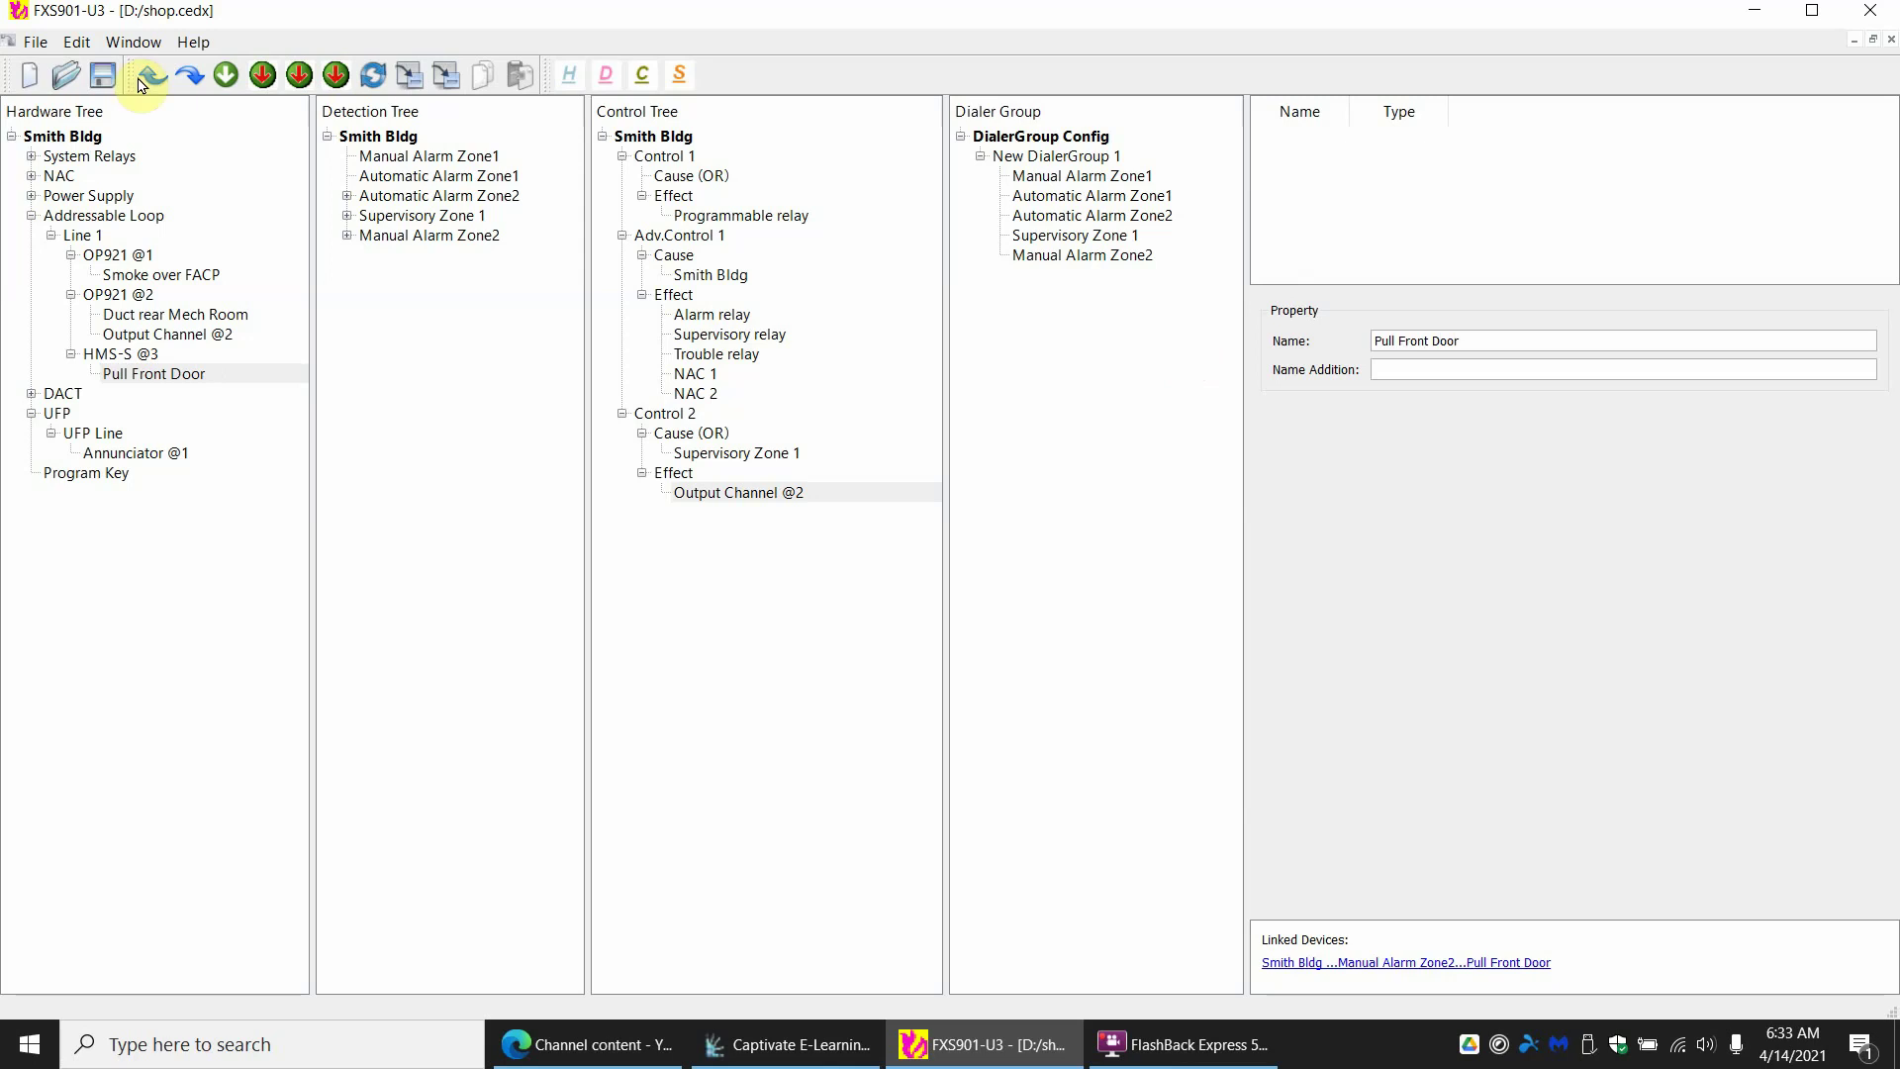
# Insert an ASA Global Cerberus FDCIO422 input/output module on Line 1
pyautogui.click(78, 237)
pyautogui.rightClick(77, 239)
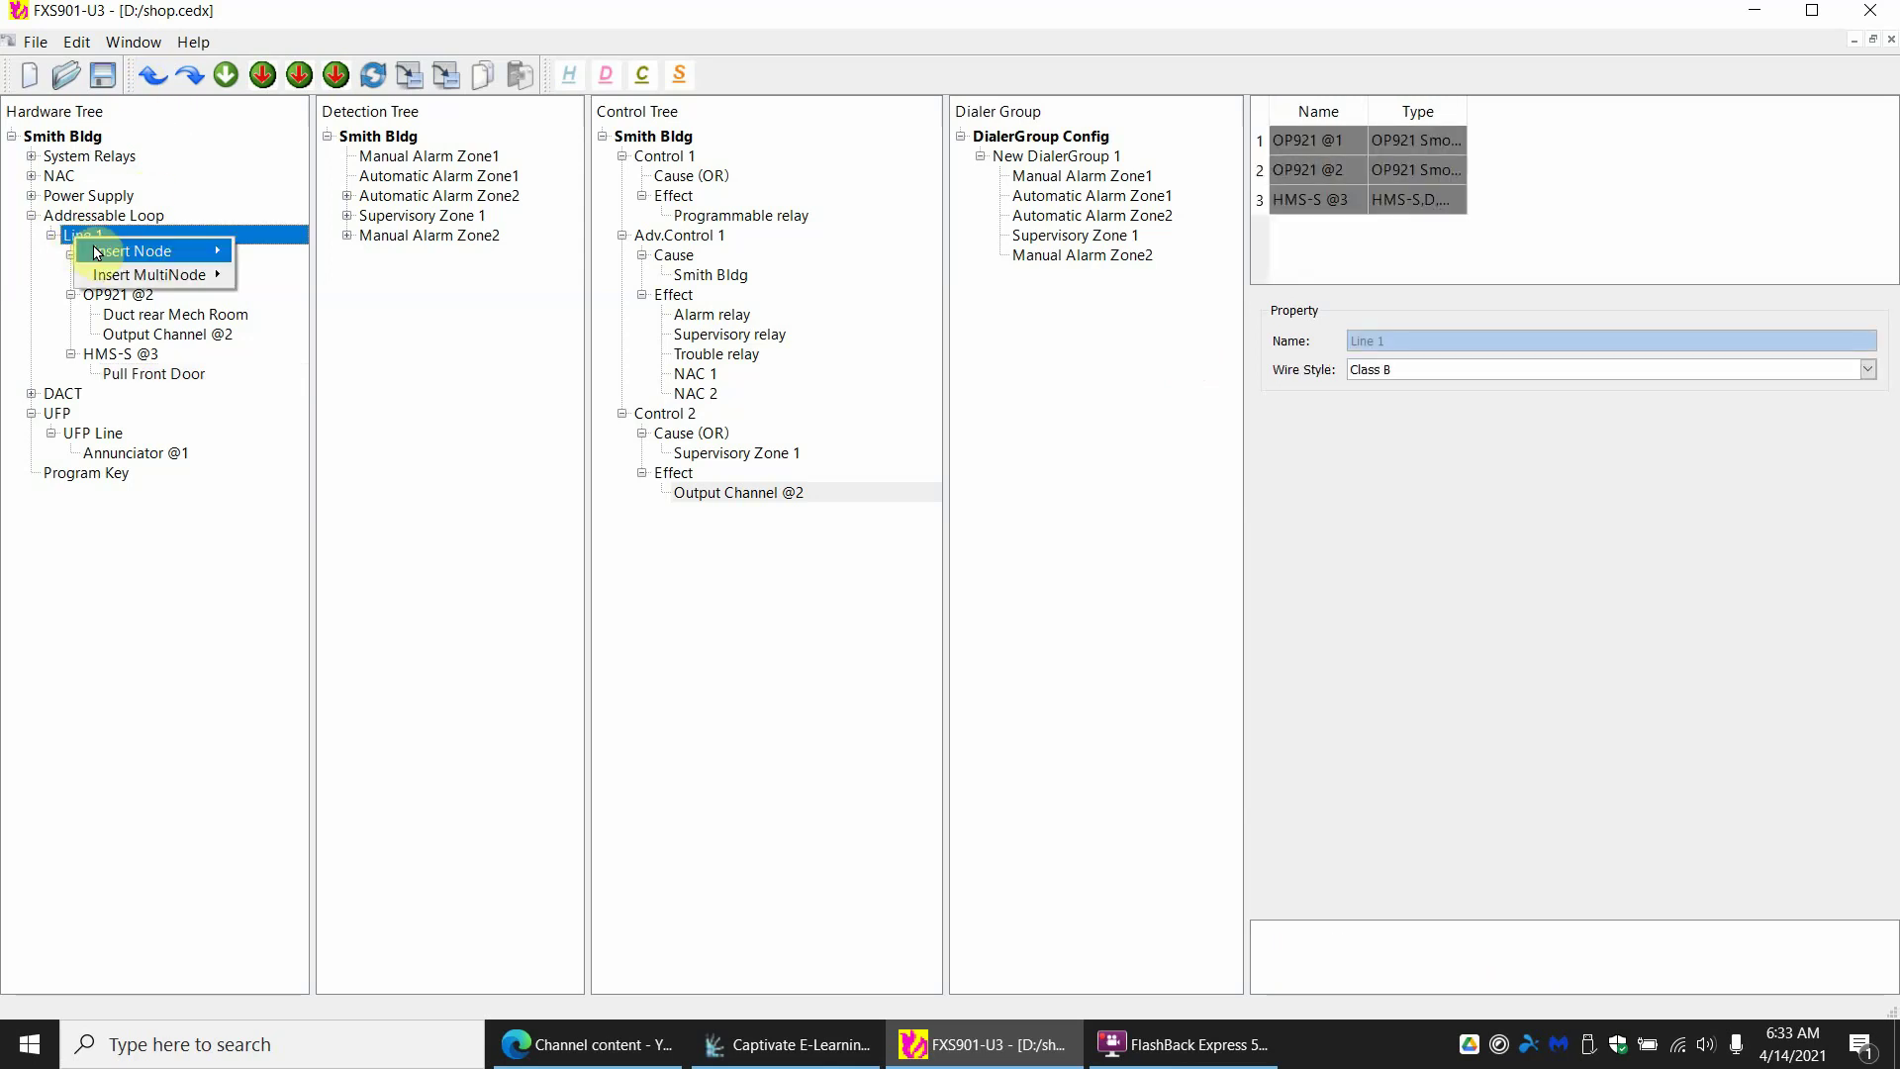
pyautogui.moveTo(132, 251)
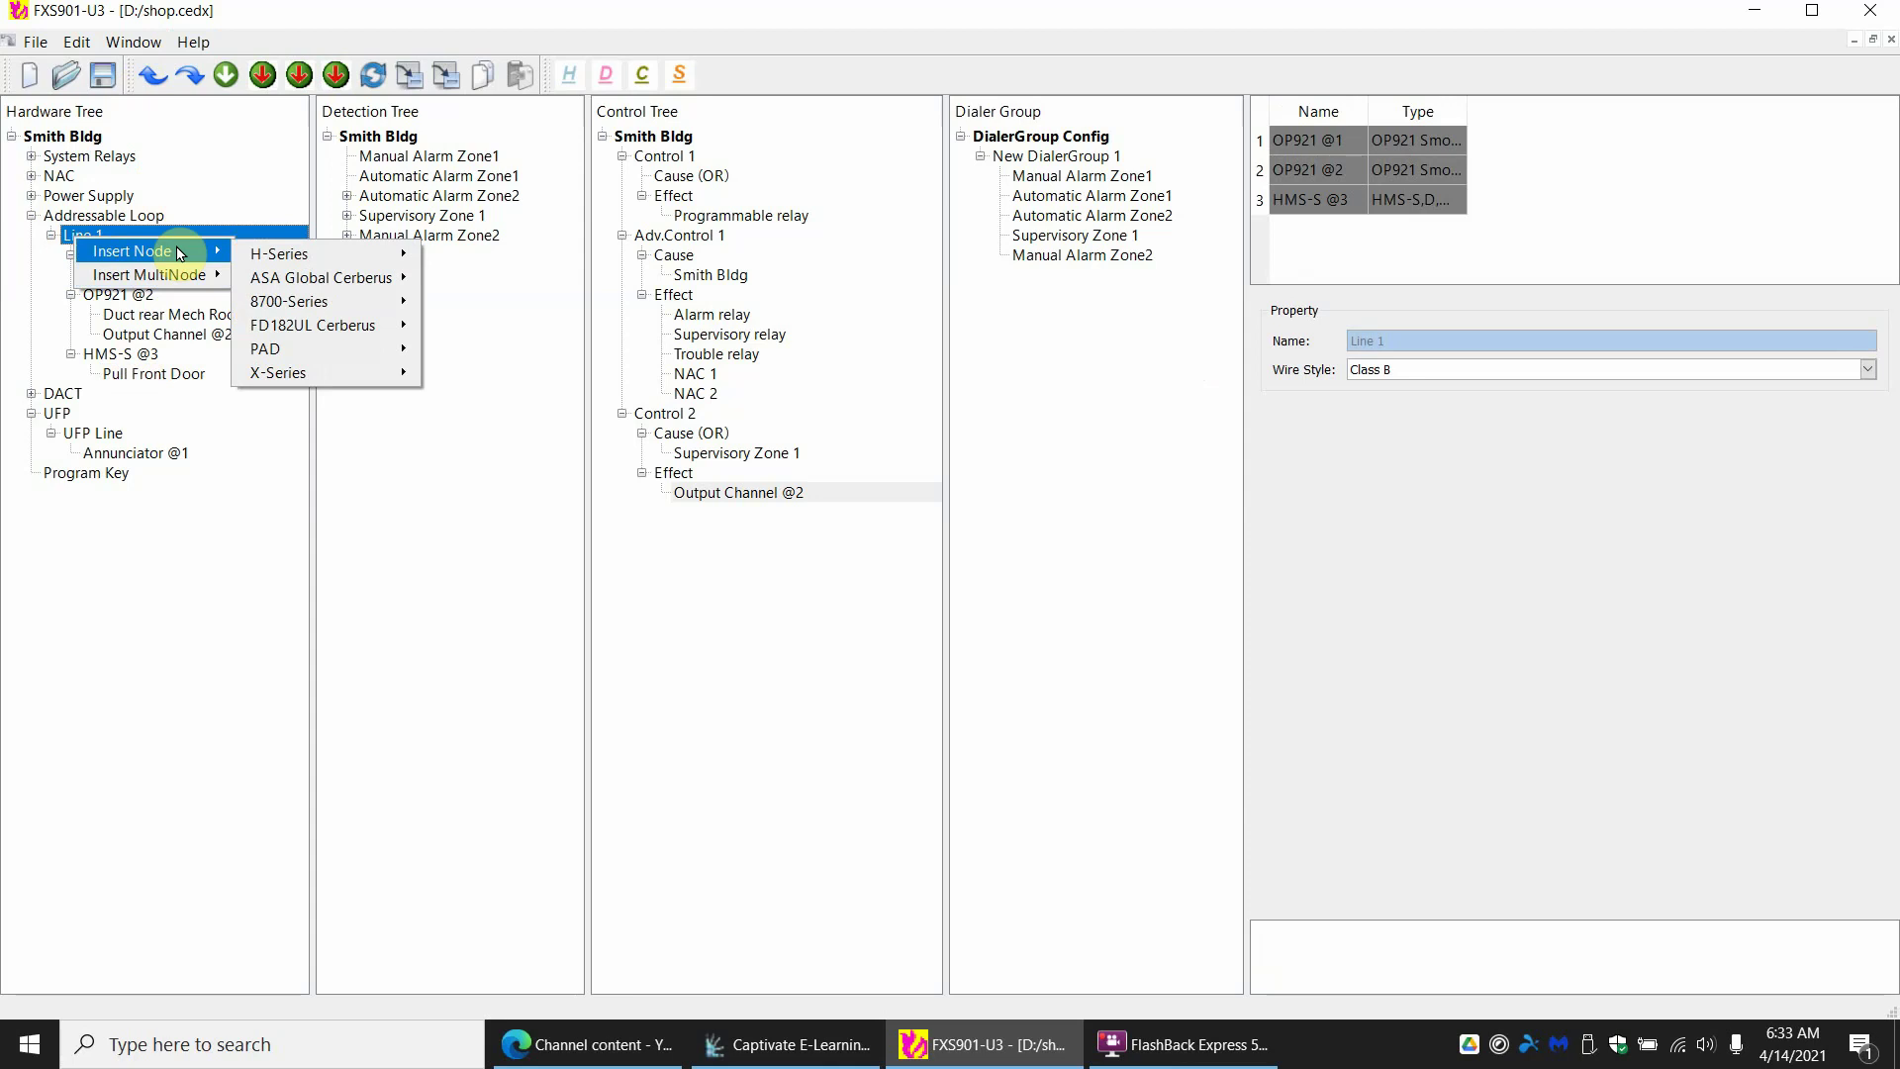
pyautogui.moveTo(297, 278)
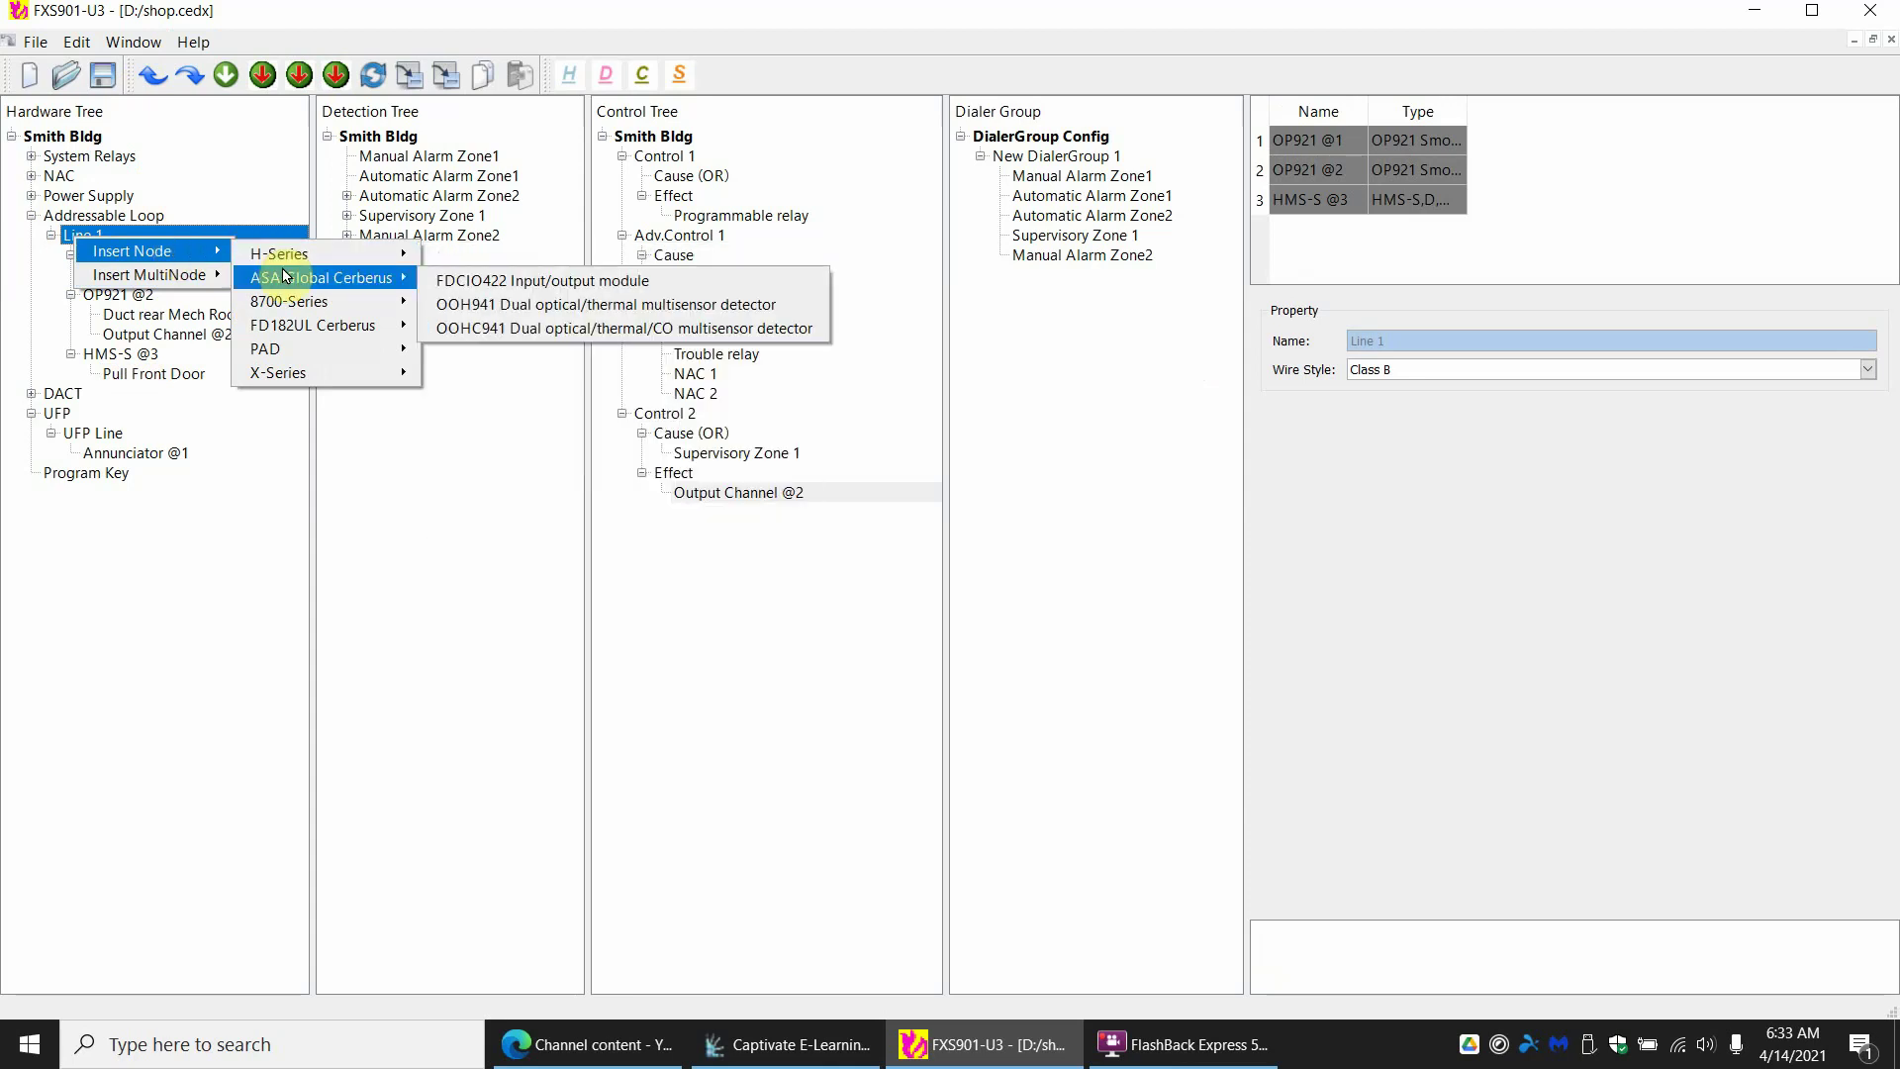
pyautogui.click(490, 281)
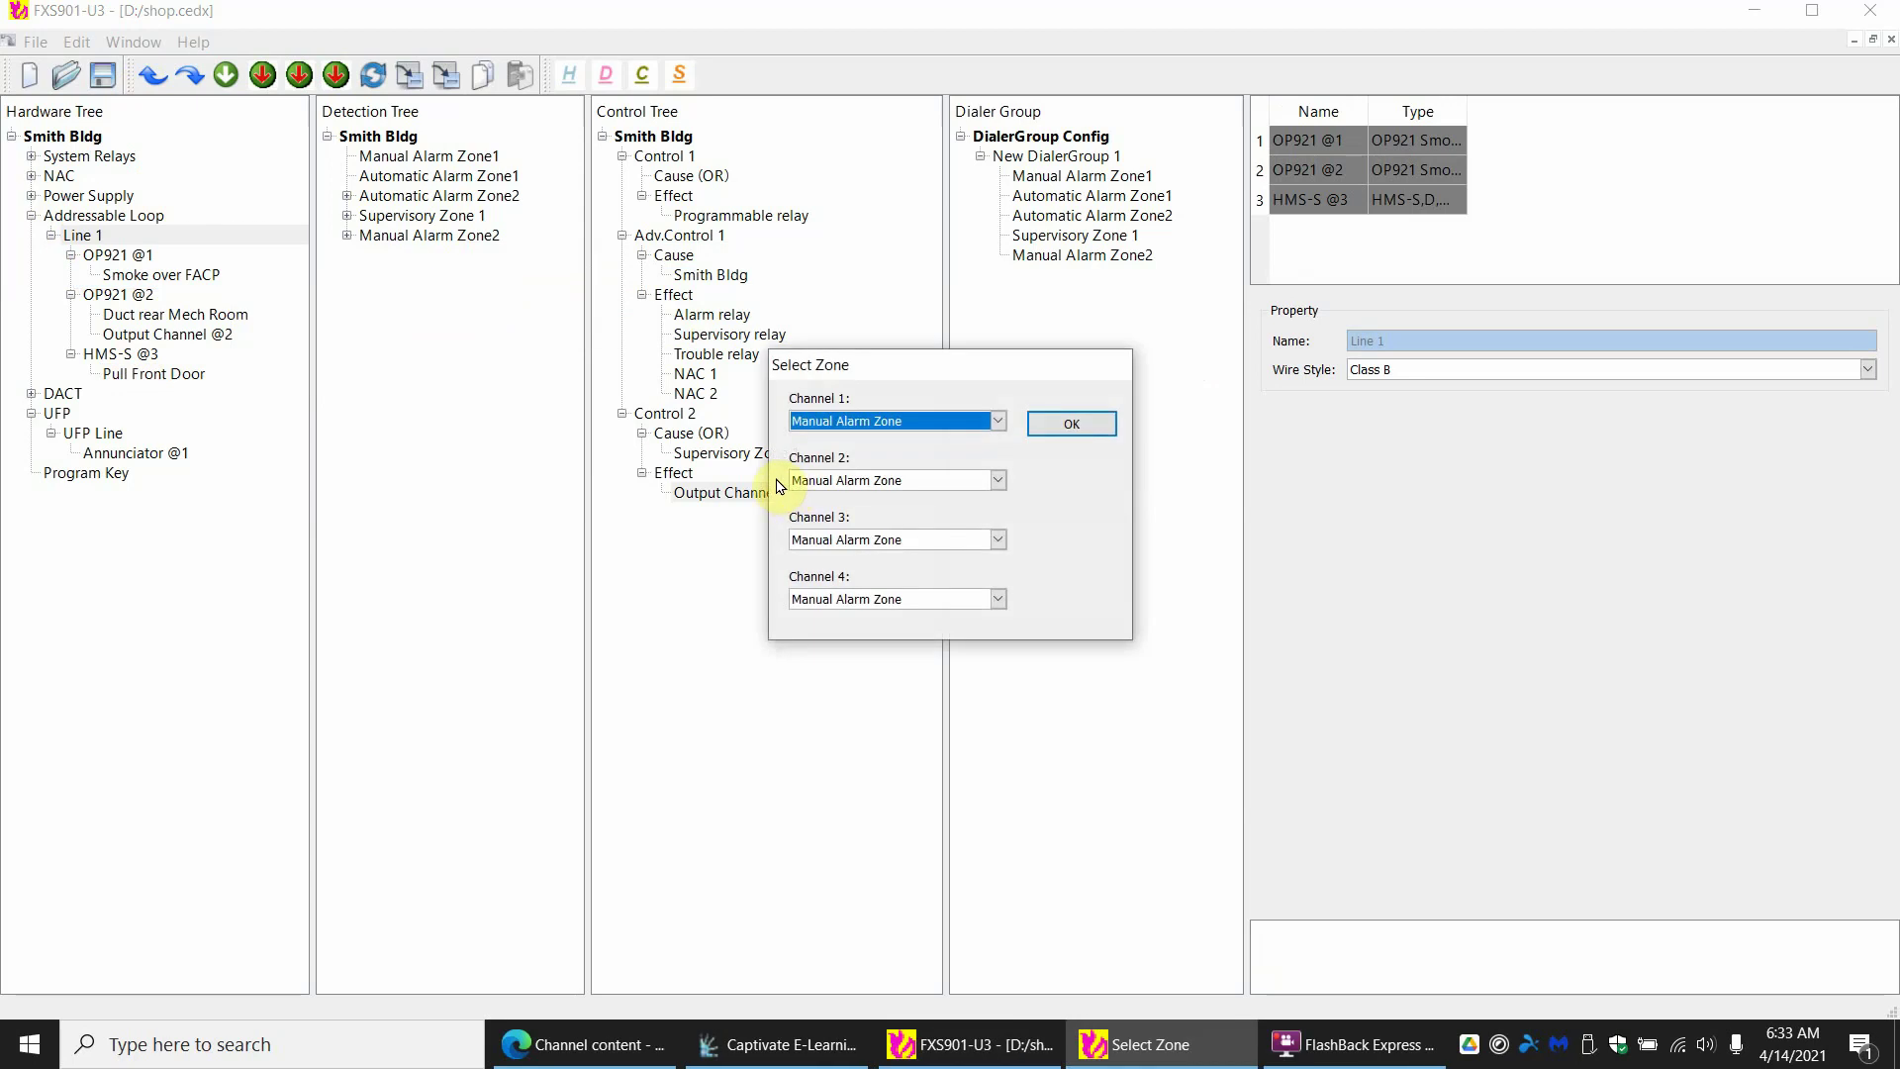
# Assign the new module's channel 1 to a Waterflow Zone and channels 2, 3 and 4 to Supervisory Zones
pyautogui.click(878, 423)
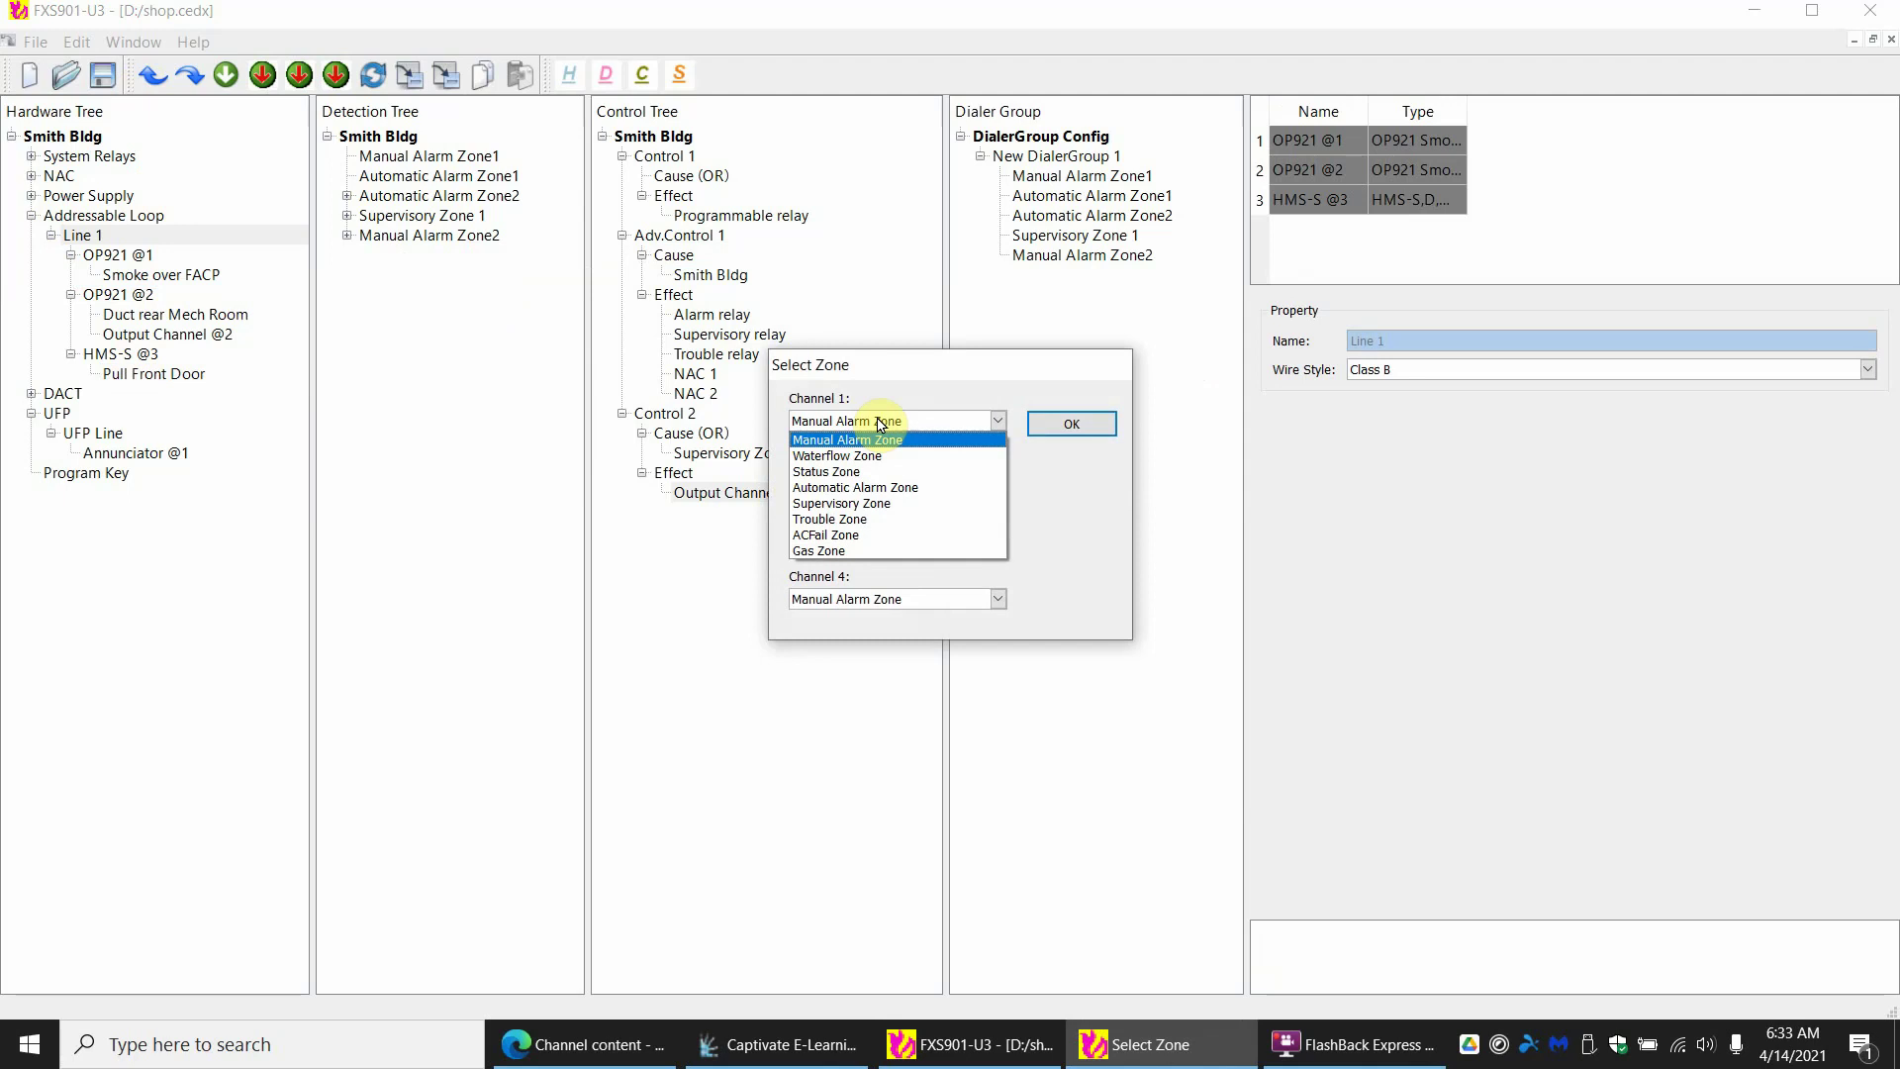
pyautogui.click(875, 457)
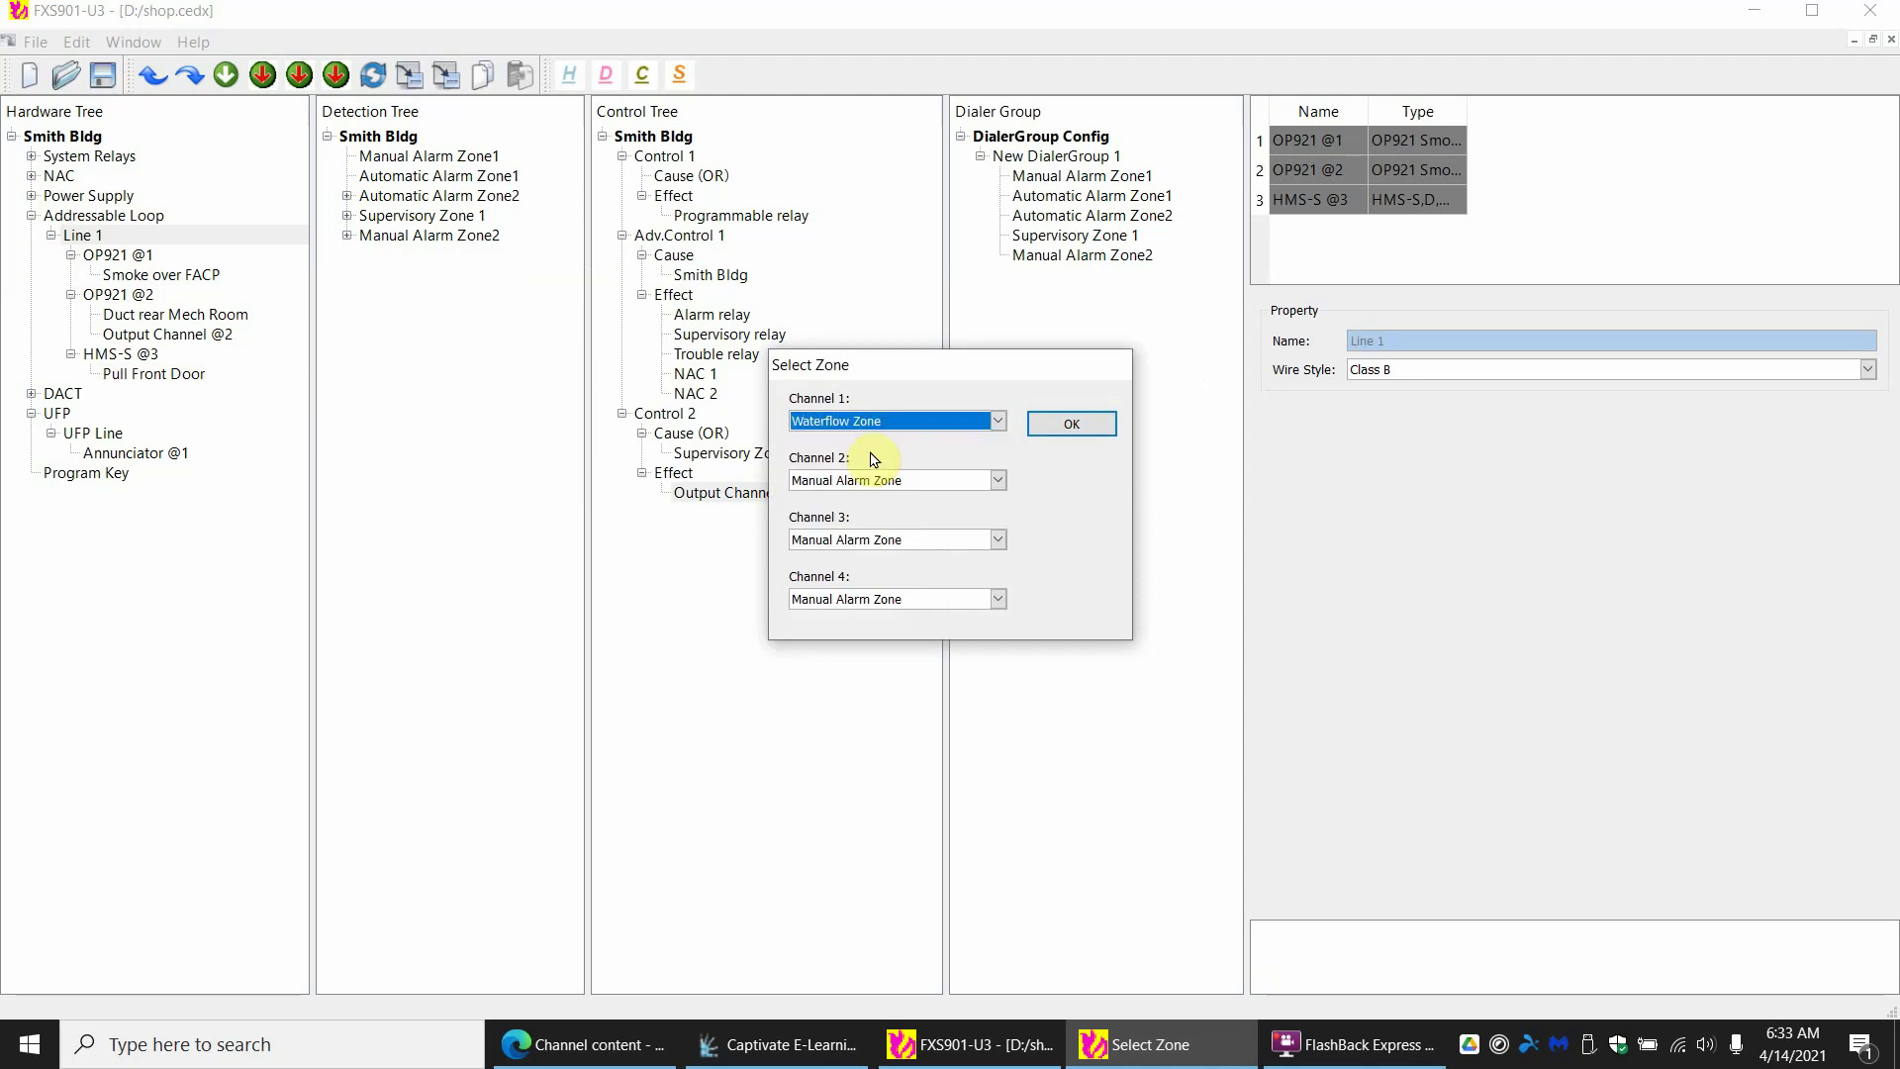
pyautogui.click(893, 482)
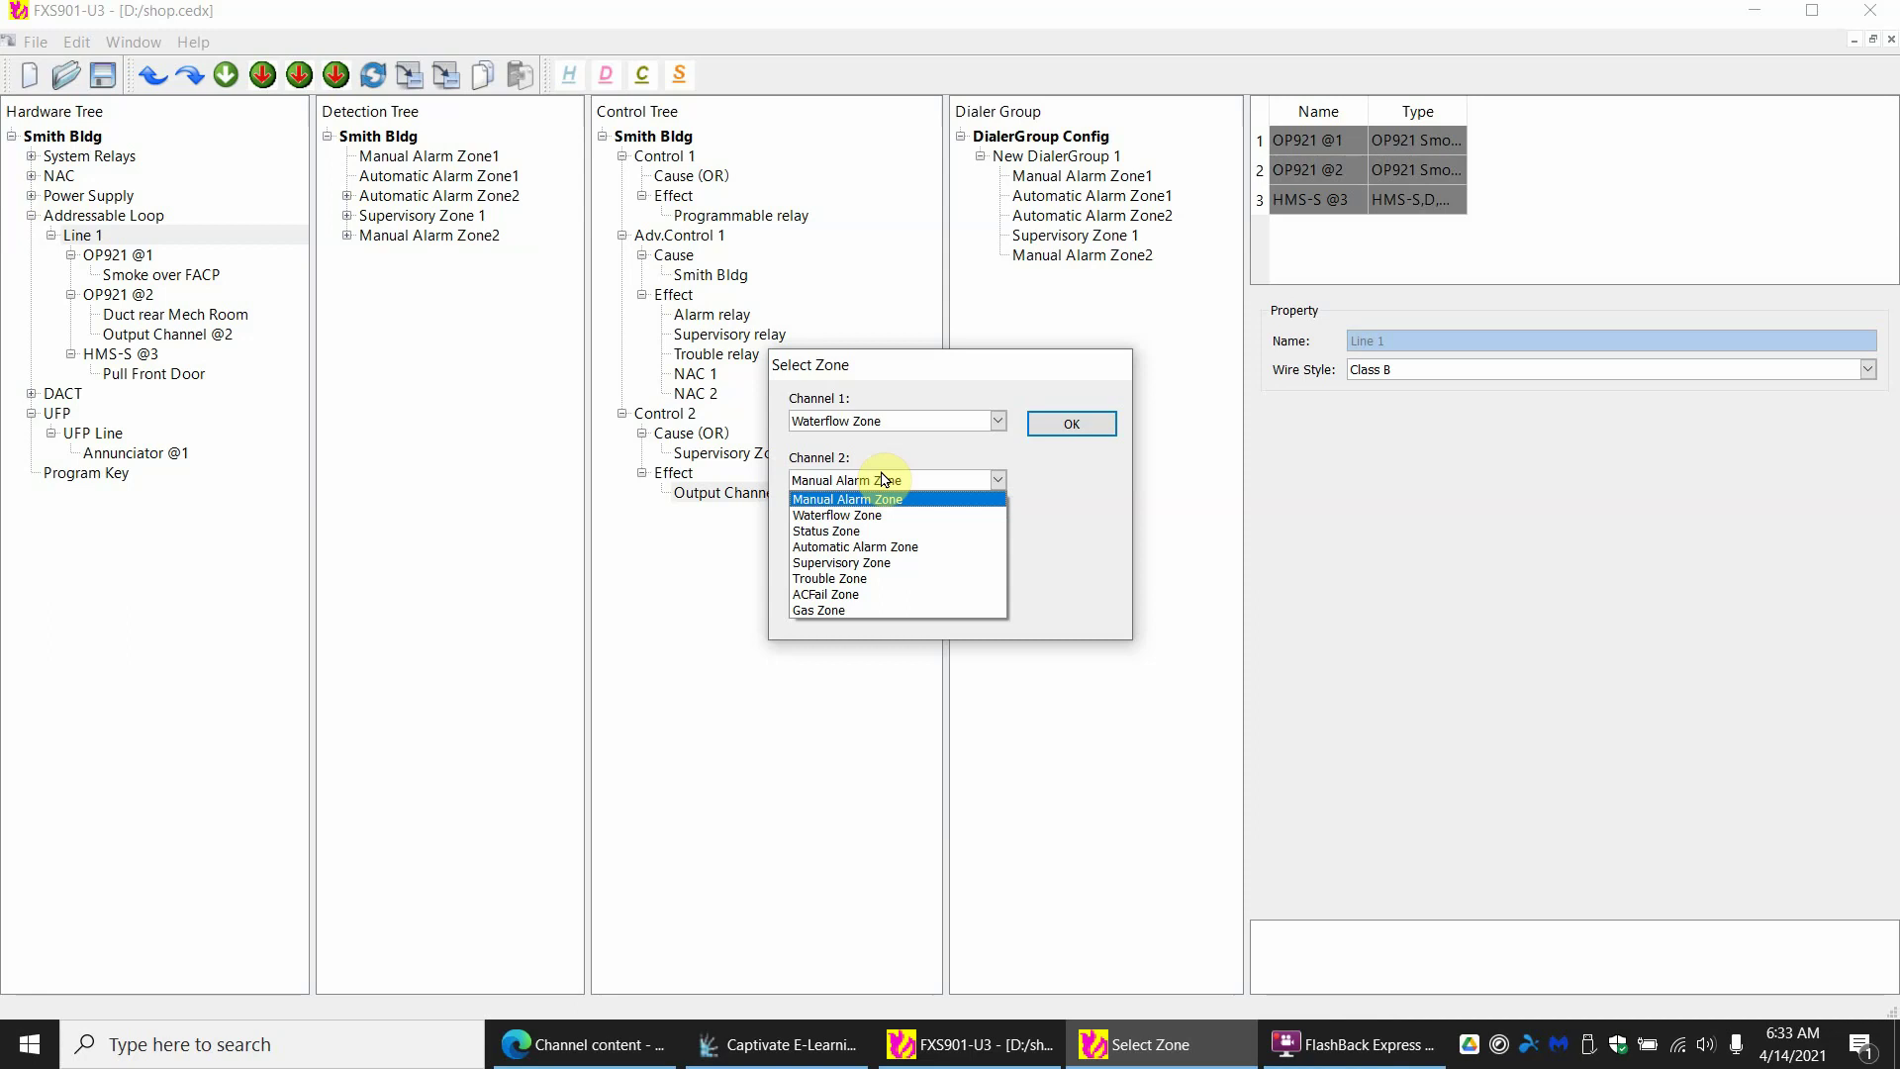
pyautogui.click(849, 563)
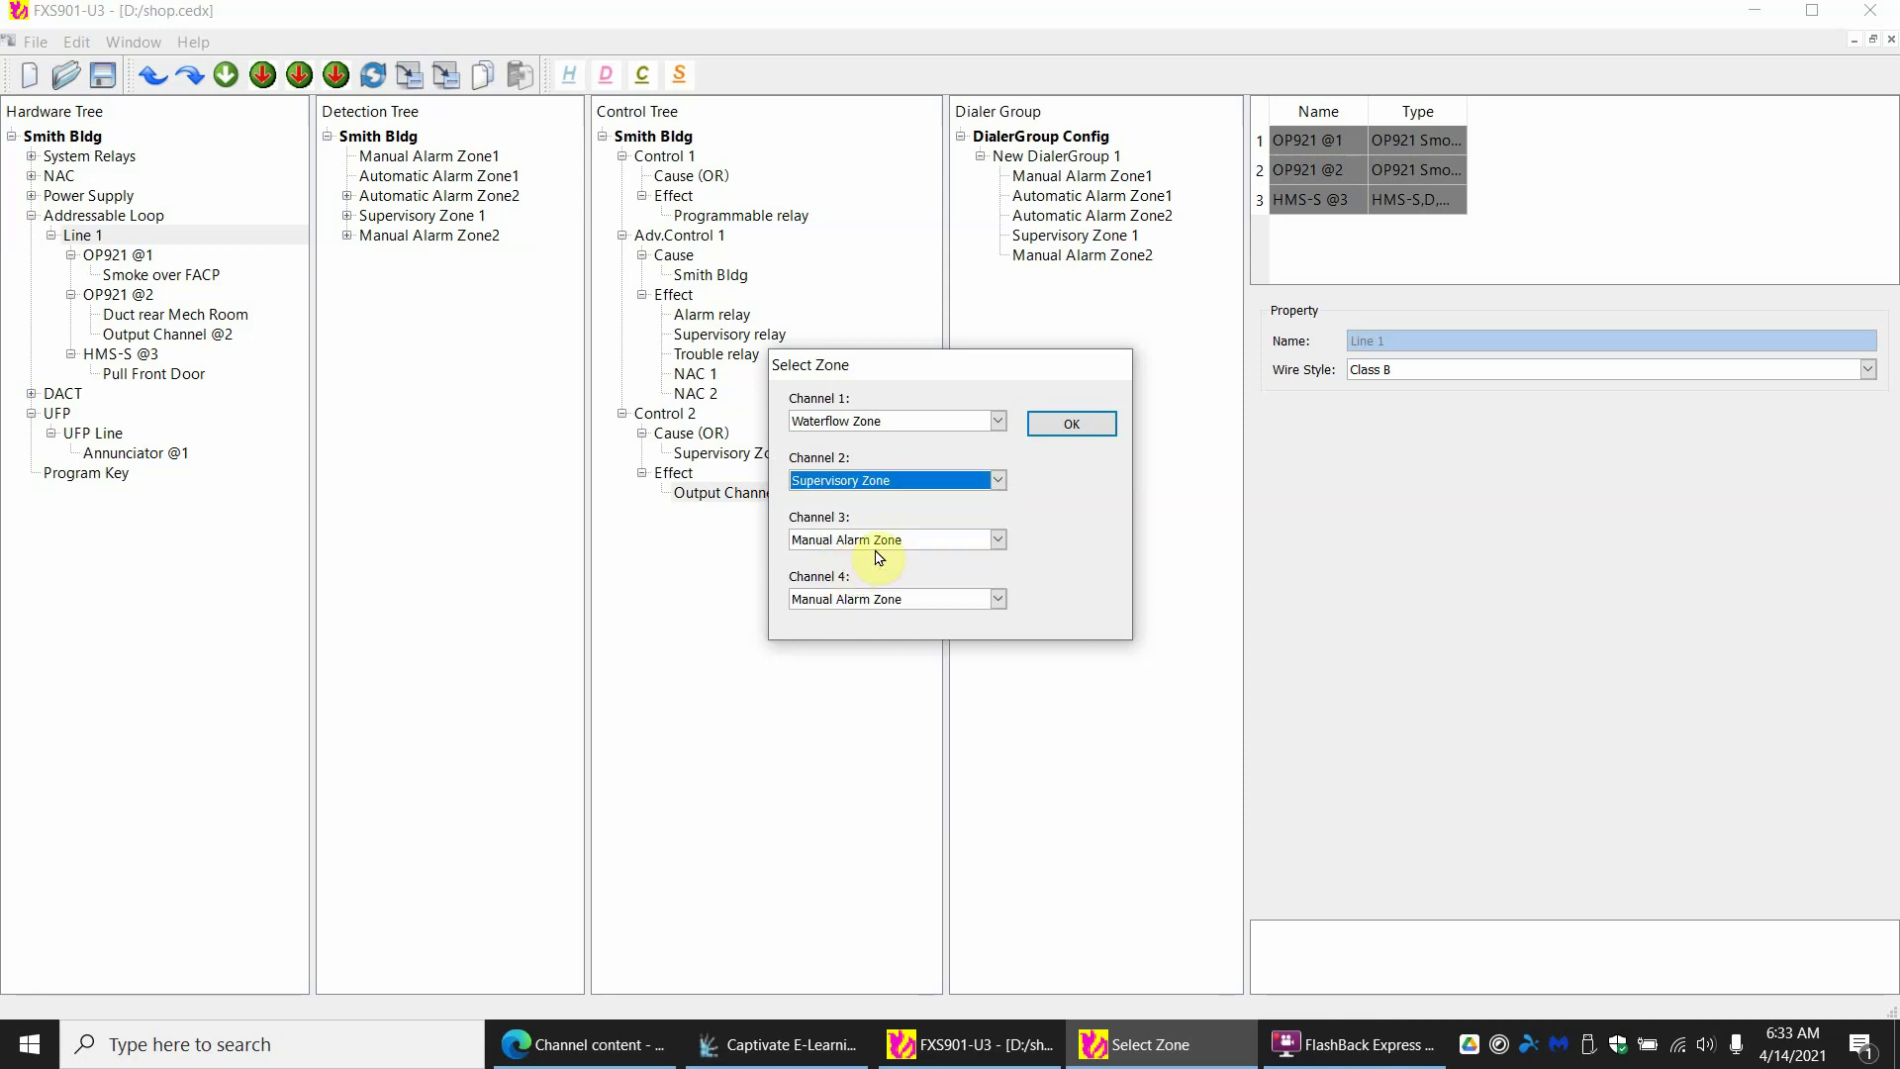
pyautogui.click(923, 539)
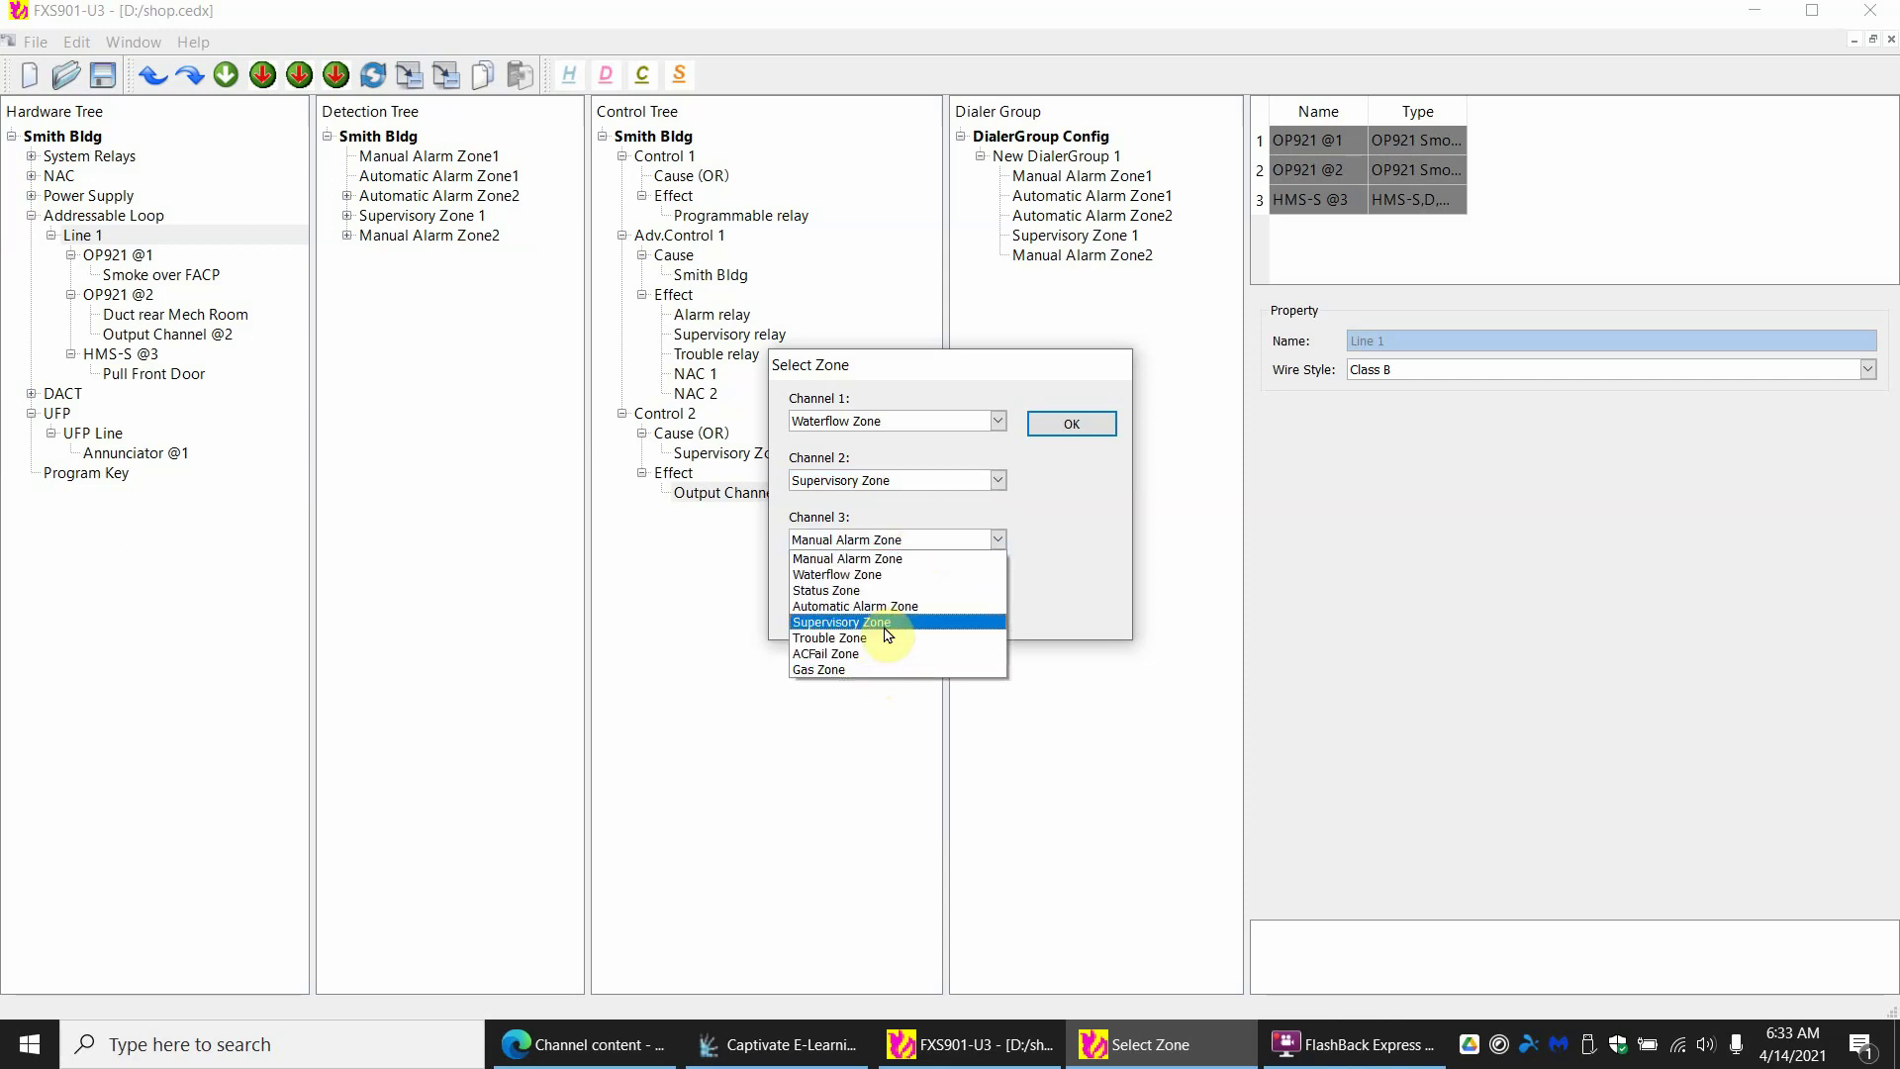
pyautogui.click(883, 622)
pyautogui.click(888, 599)
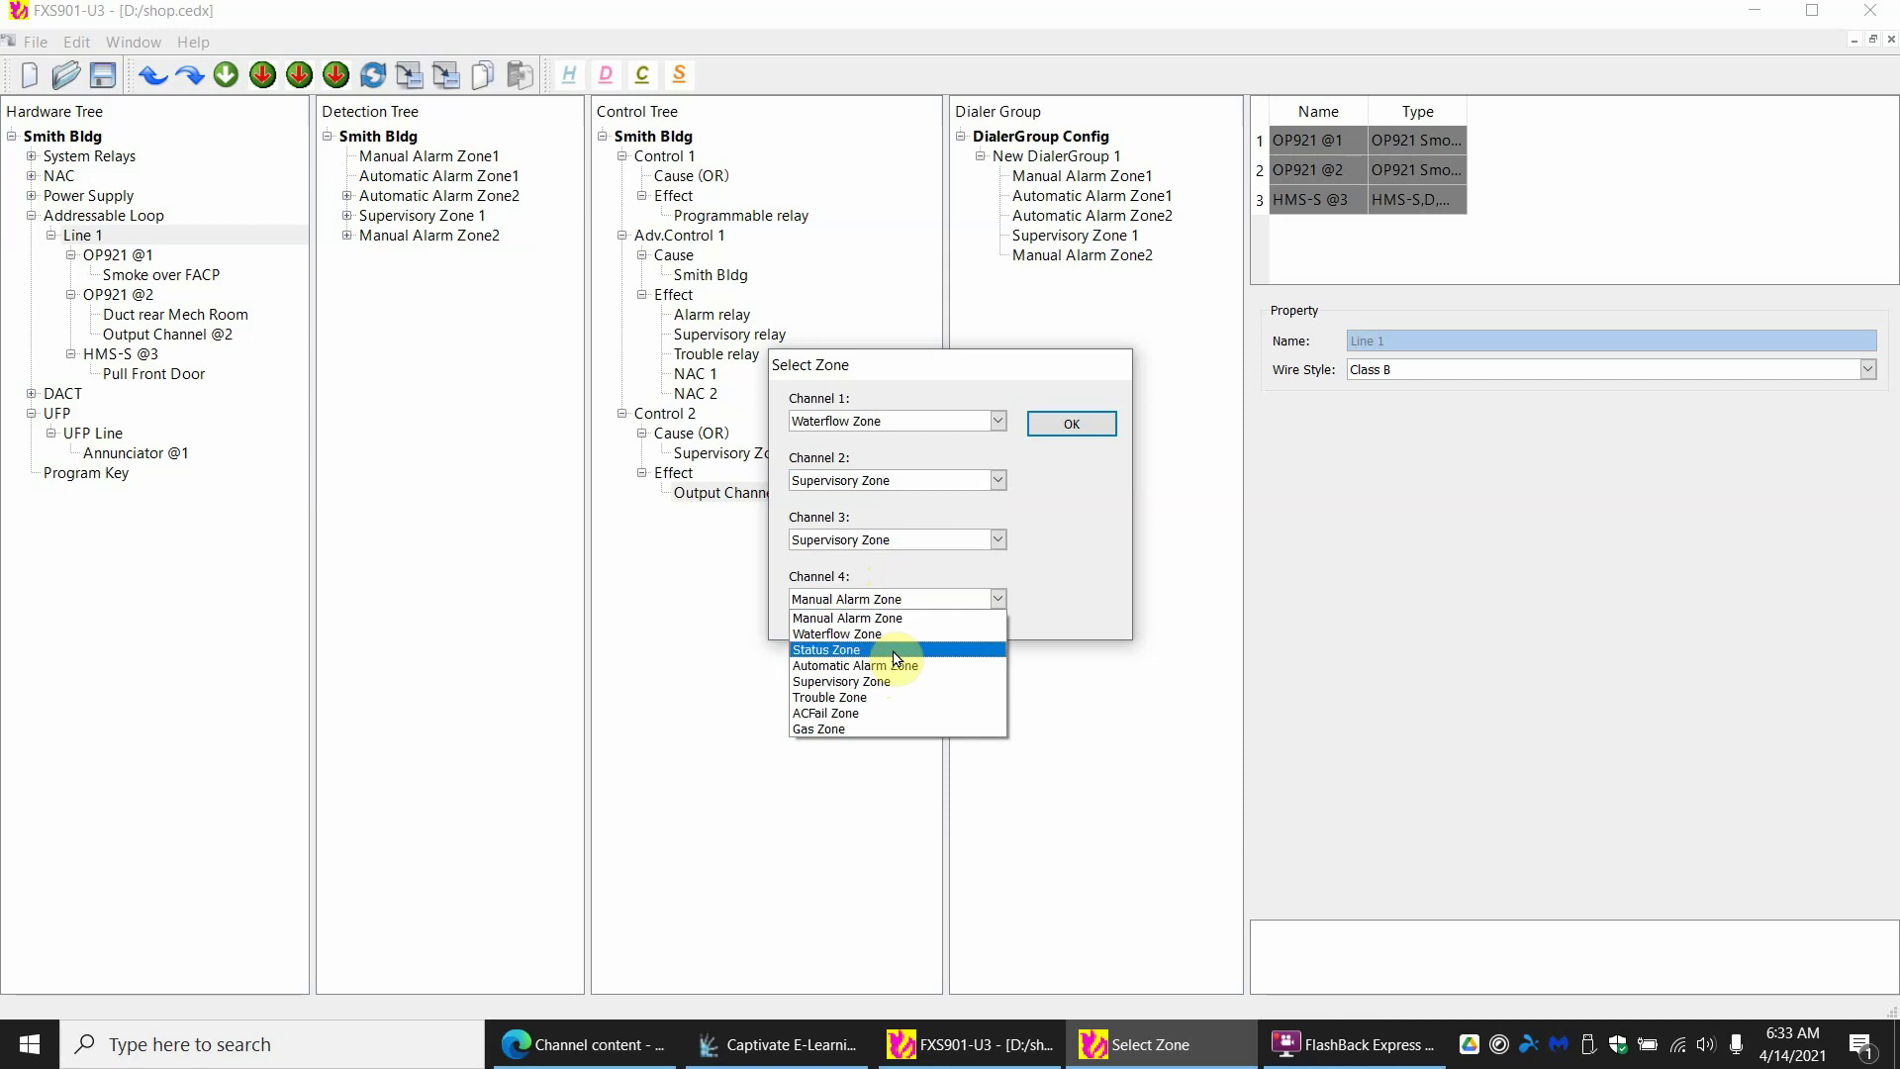
pyautogui.click(891, 666)
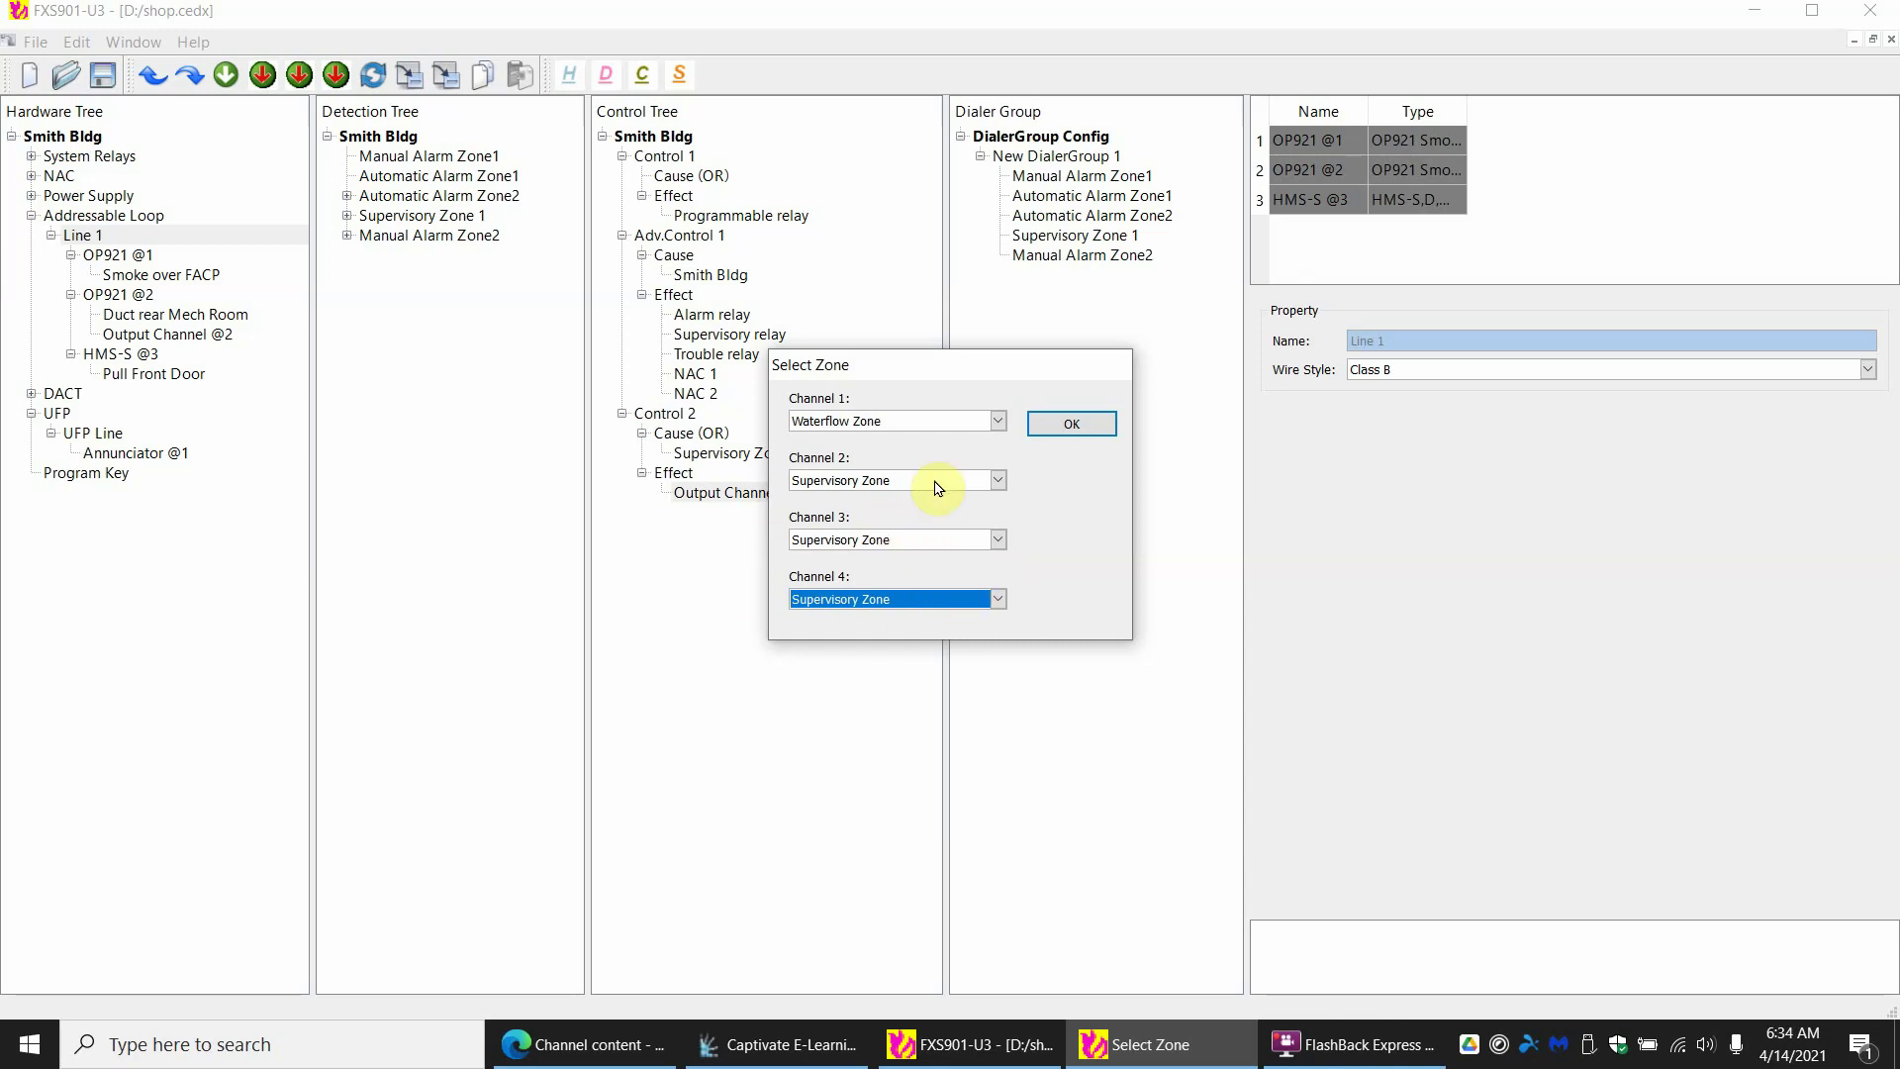
pyautogui.click(1072, 423)
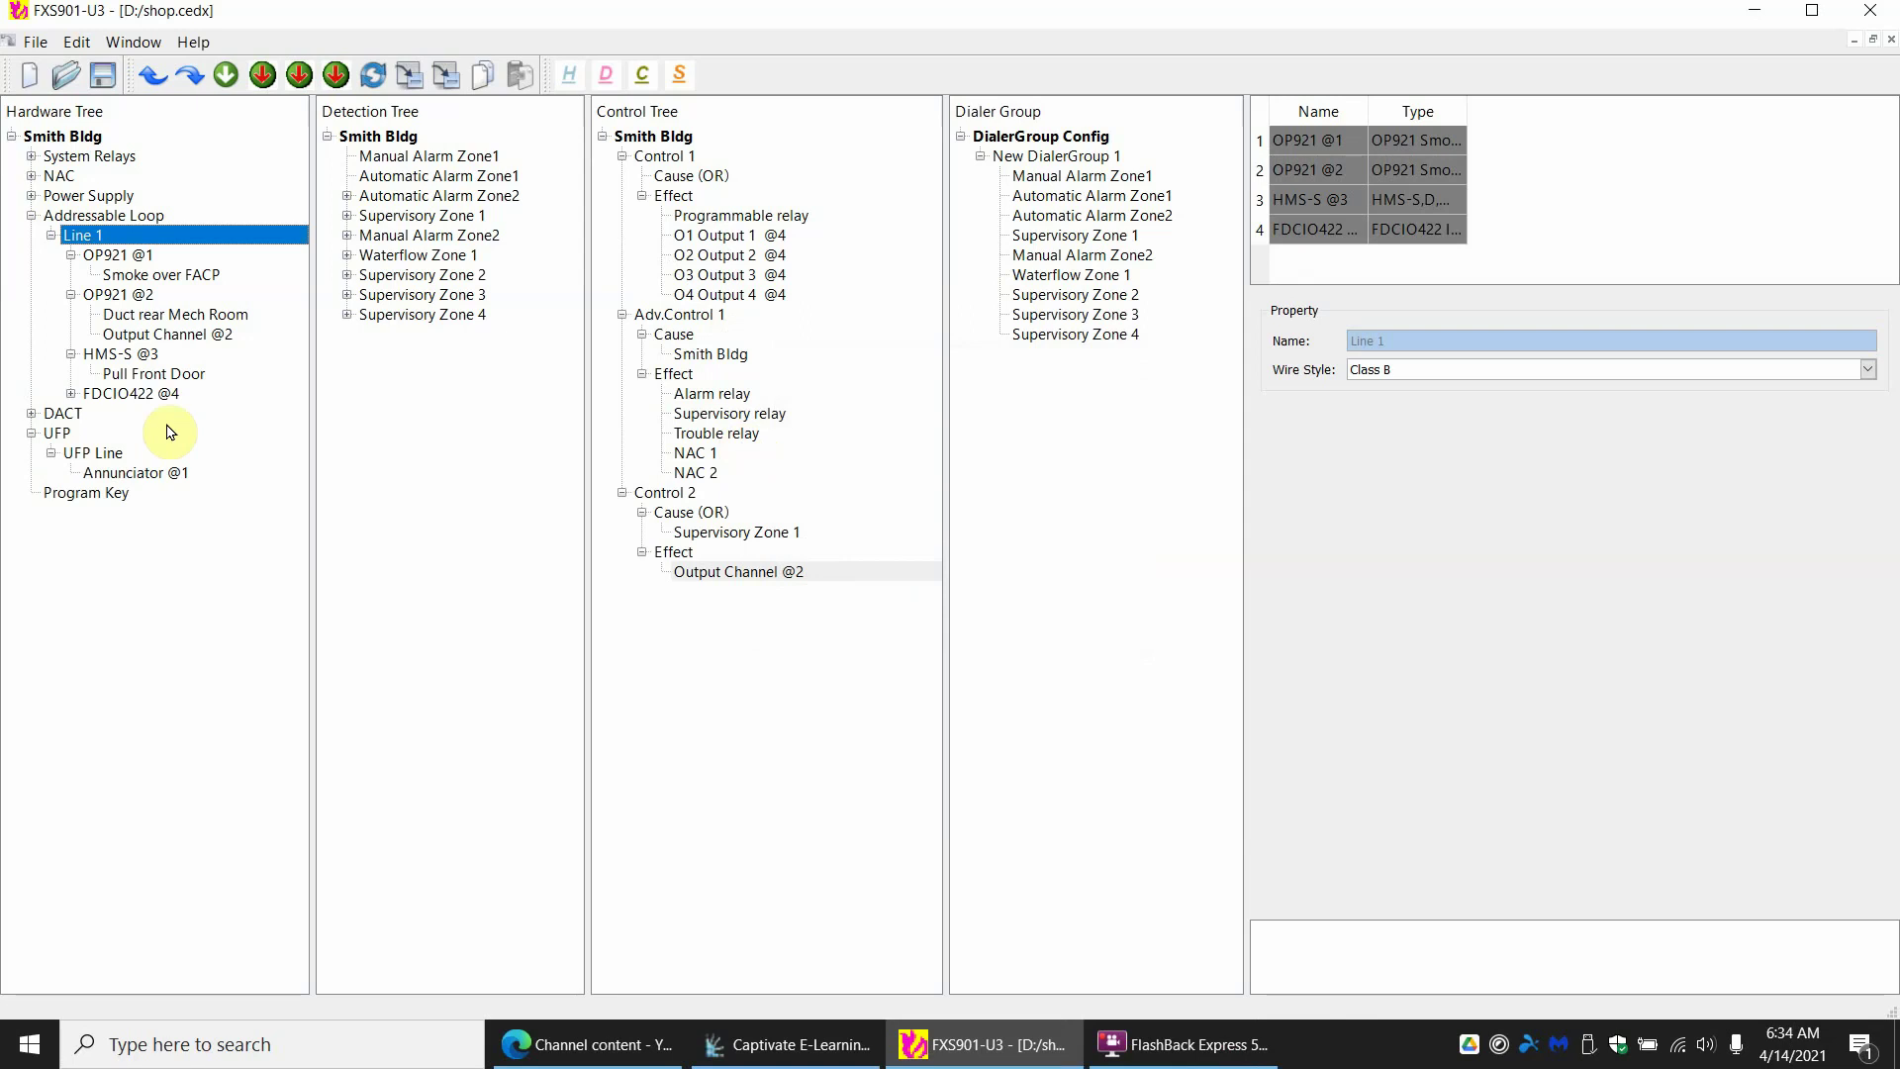
# Expand FDCIO422 @4 and examine the properties of its four input channels
pyautogui.click(87, 394)
pyautogui.click(75, 394)
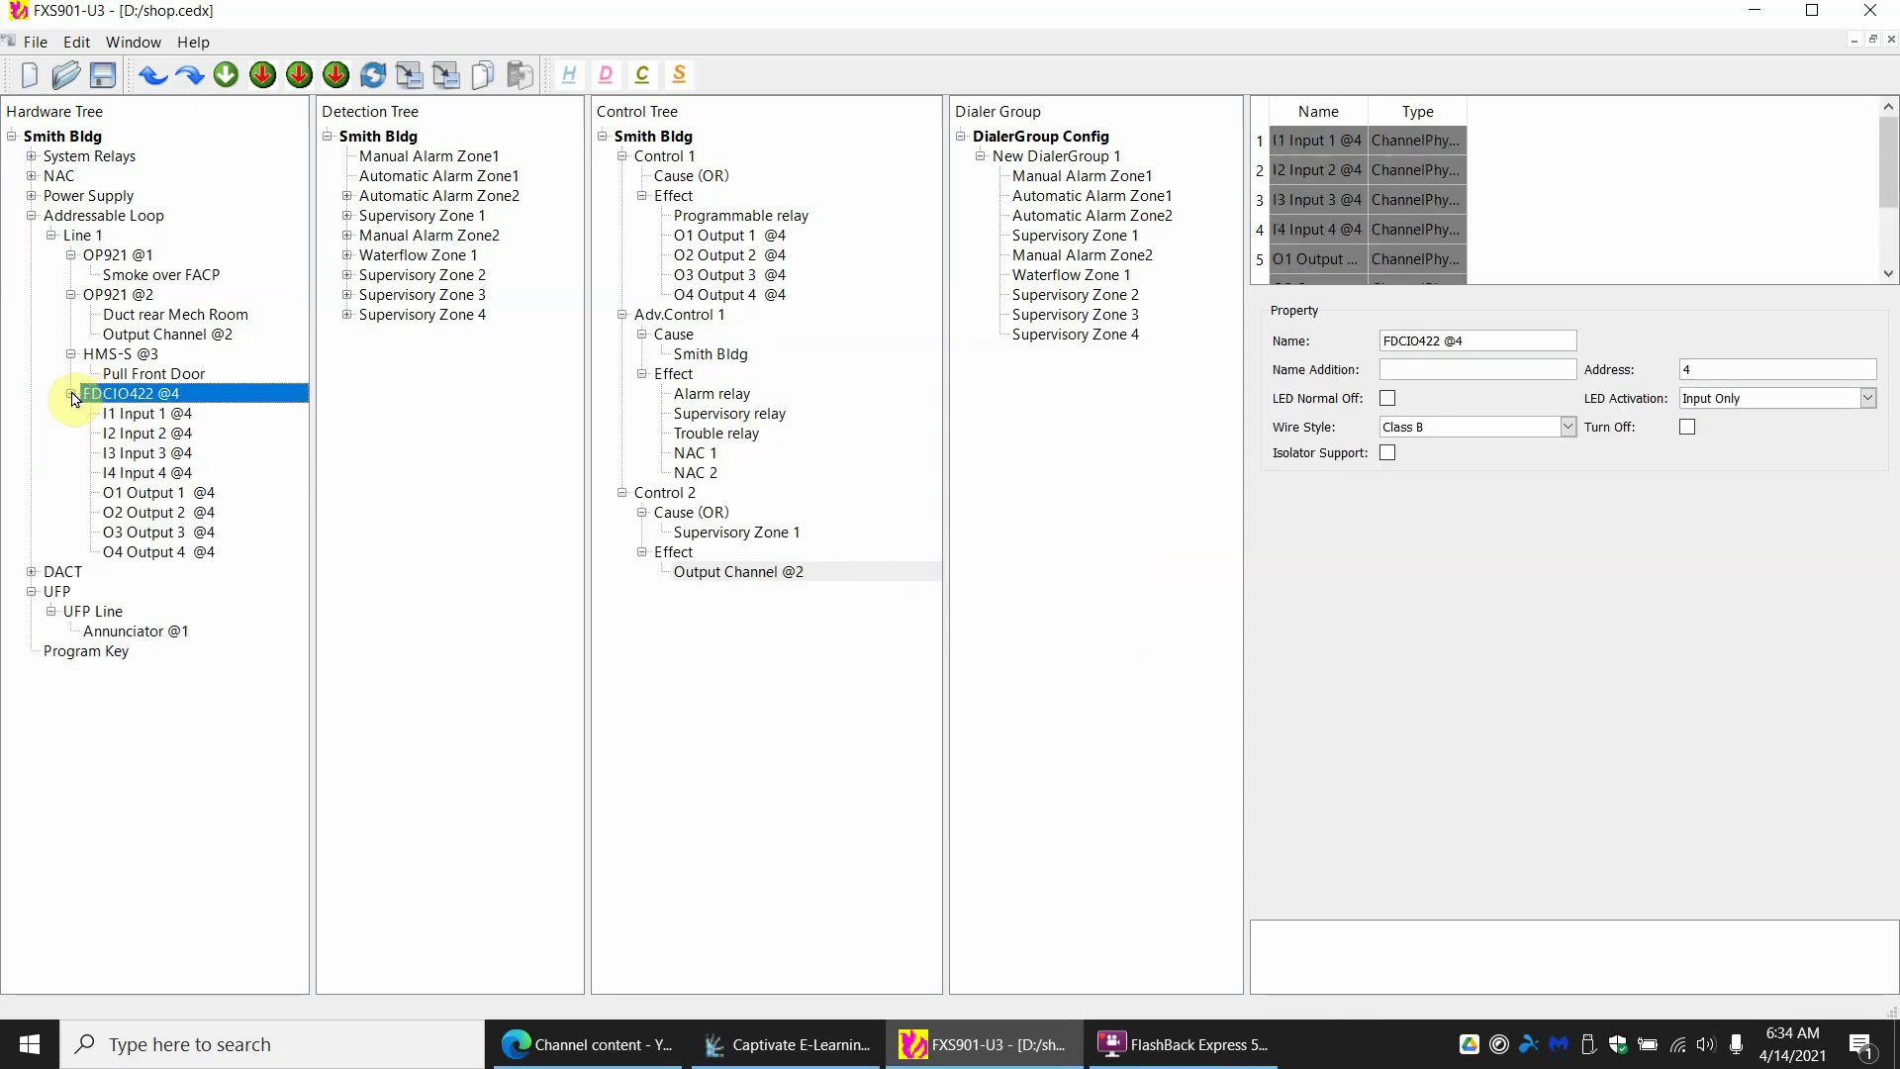
pyautogui.click(138, 414)
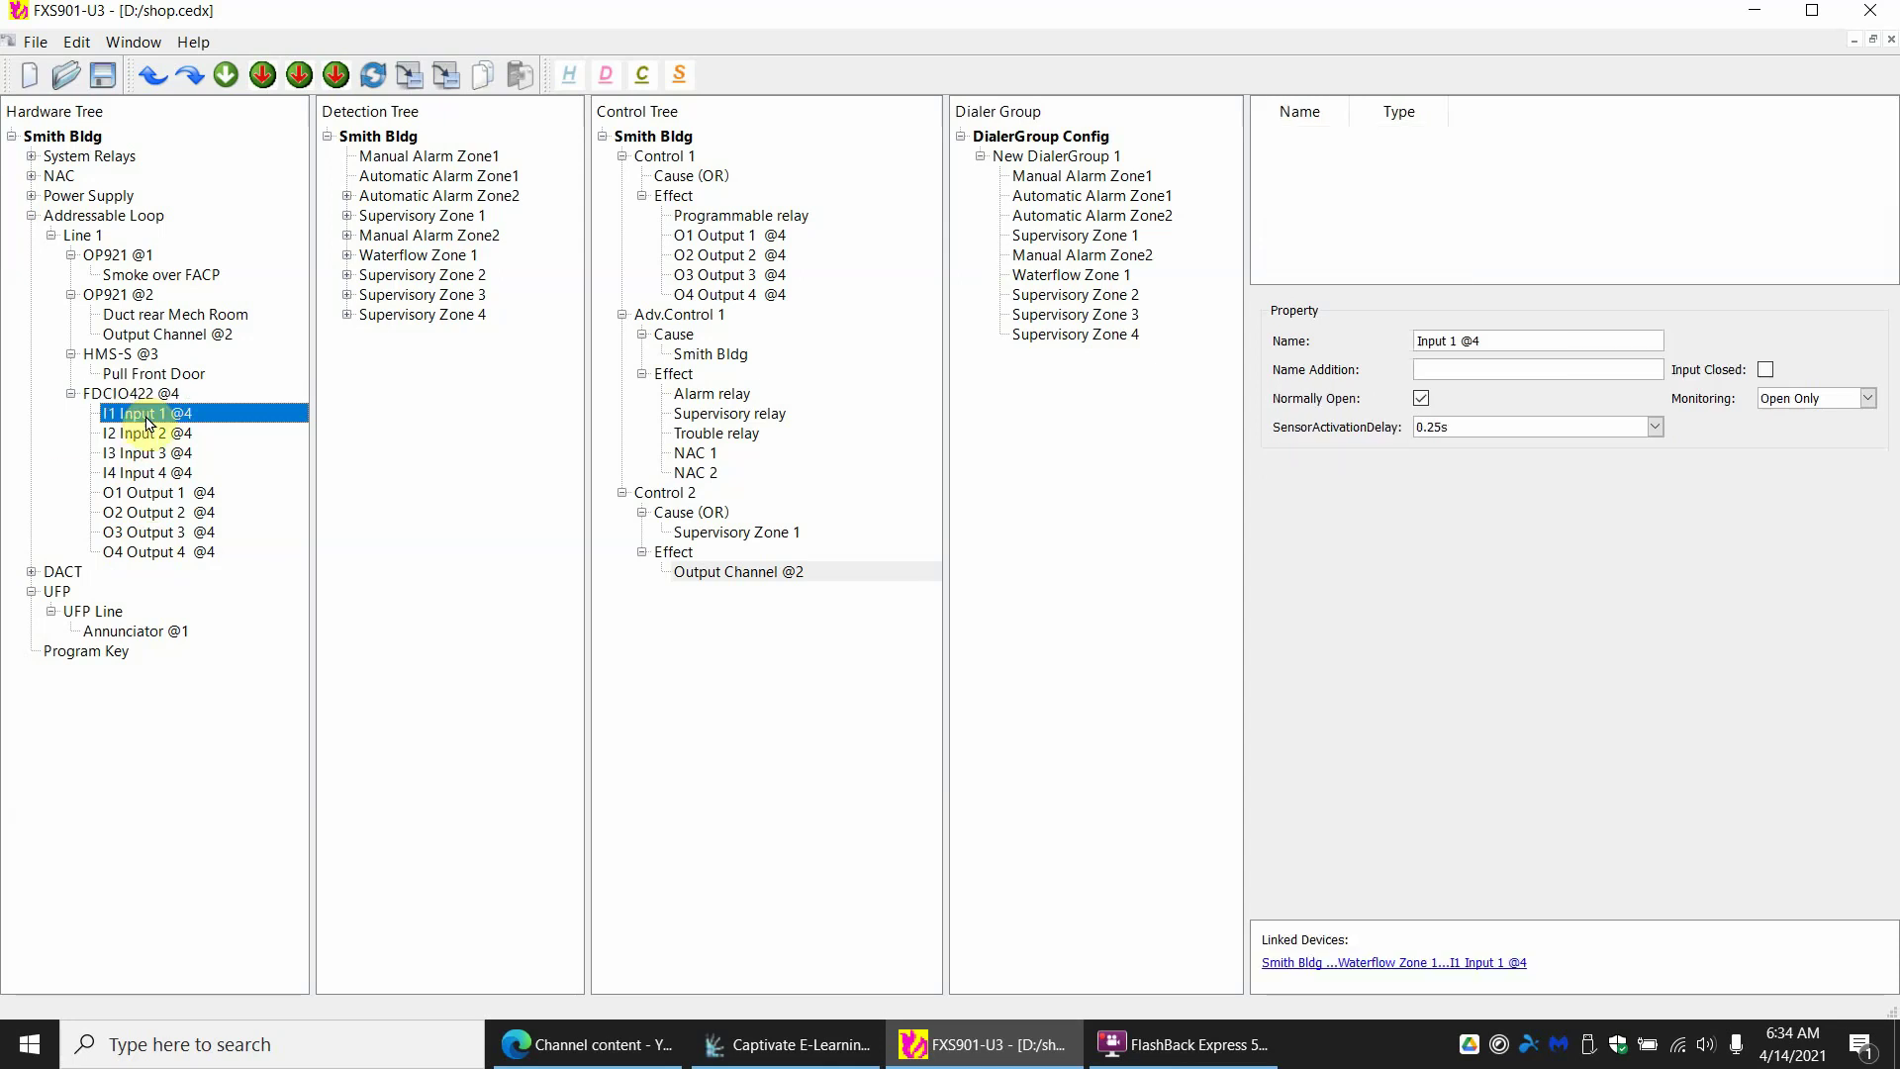
pyautogui.click(149, 435)
pyautogui.click(148, 453)
pyautogui.click(148, 473)
pyautogui.moveTo(149, 473); pyautogui.dragTo(144, 411)
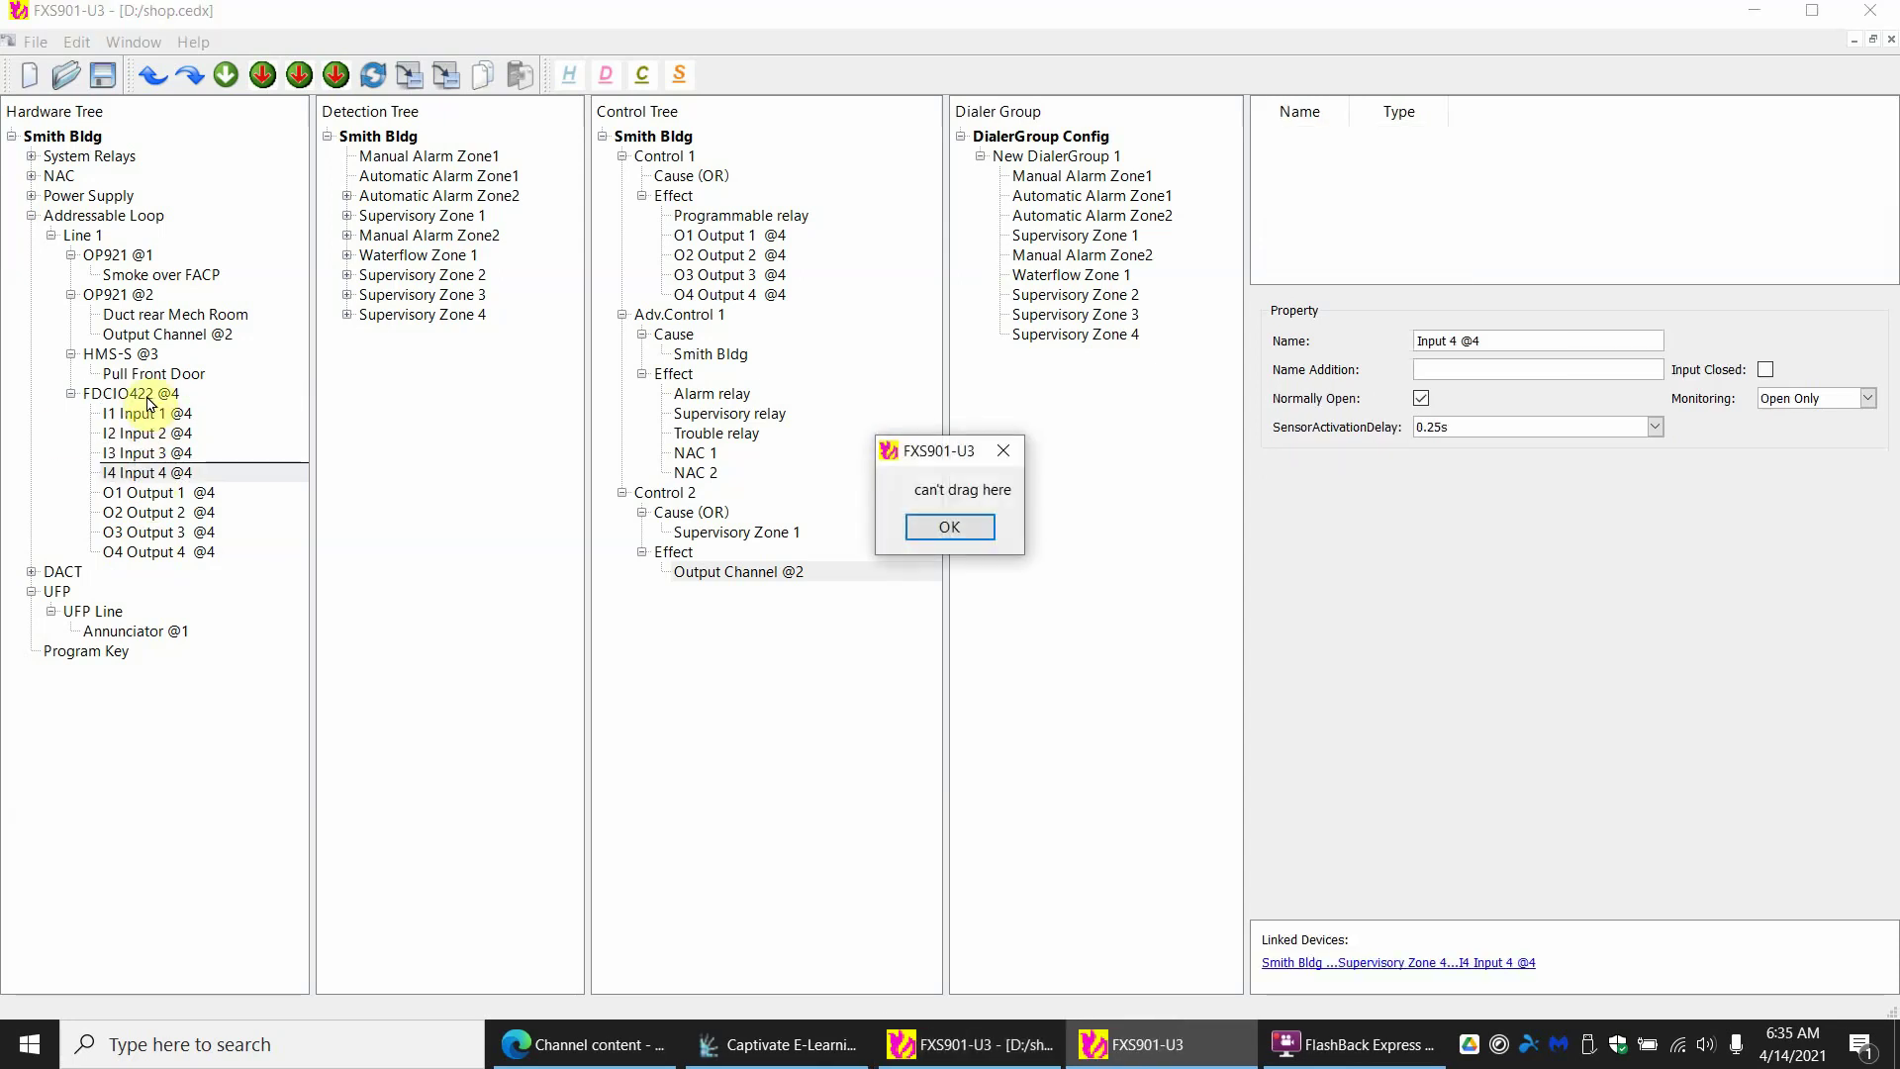
pyautogui.click(949, 526)
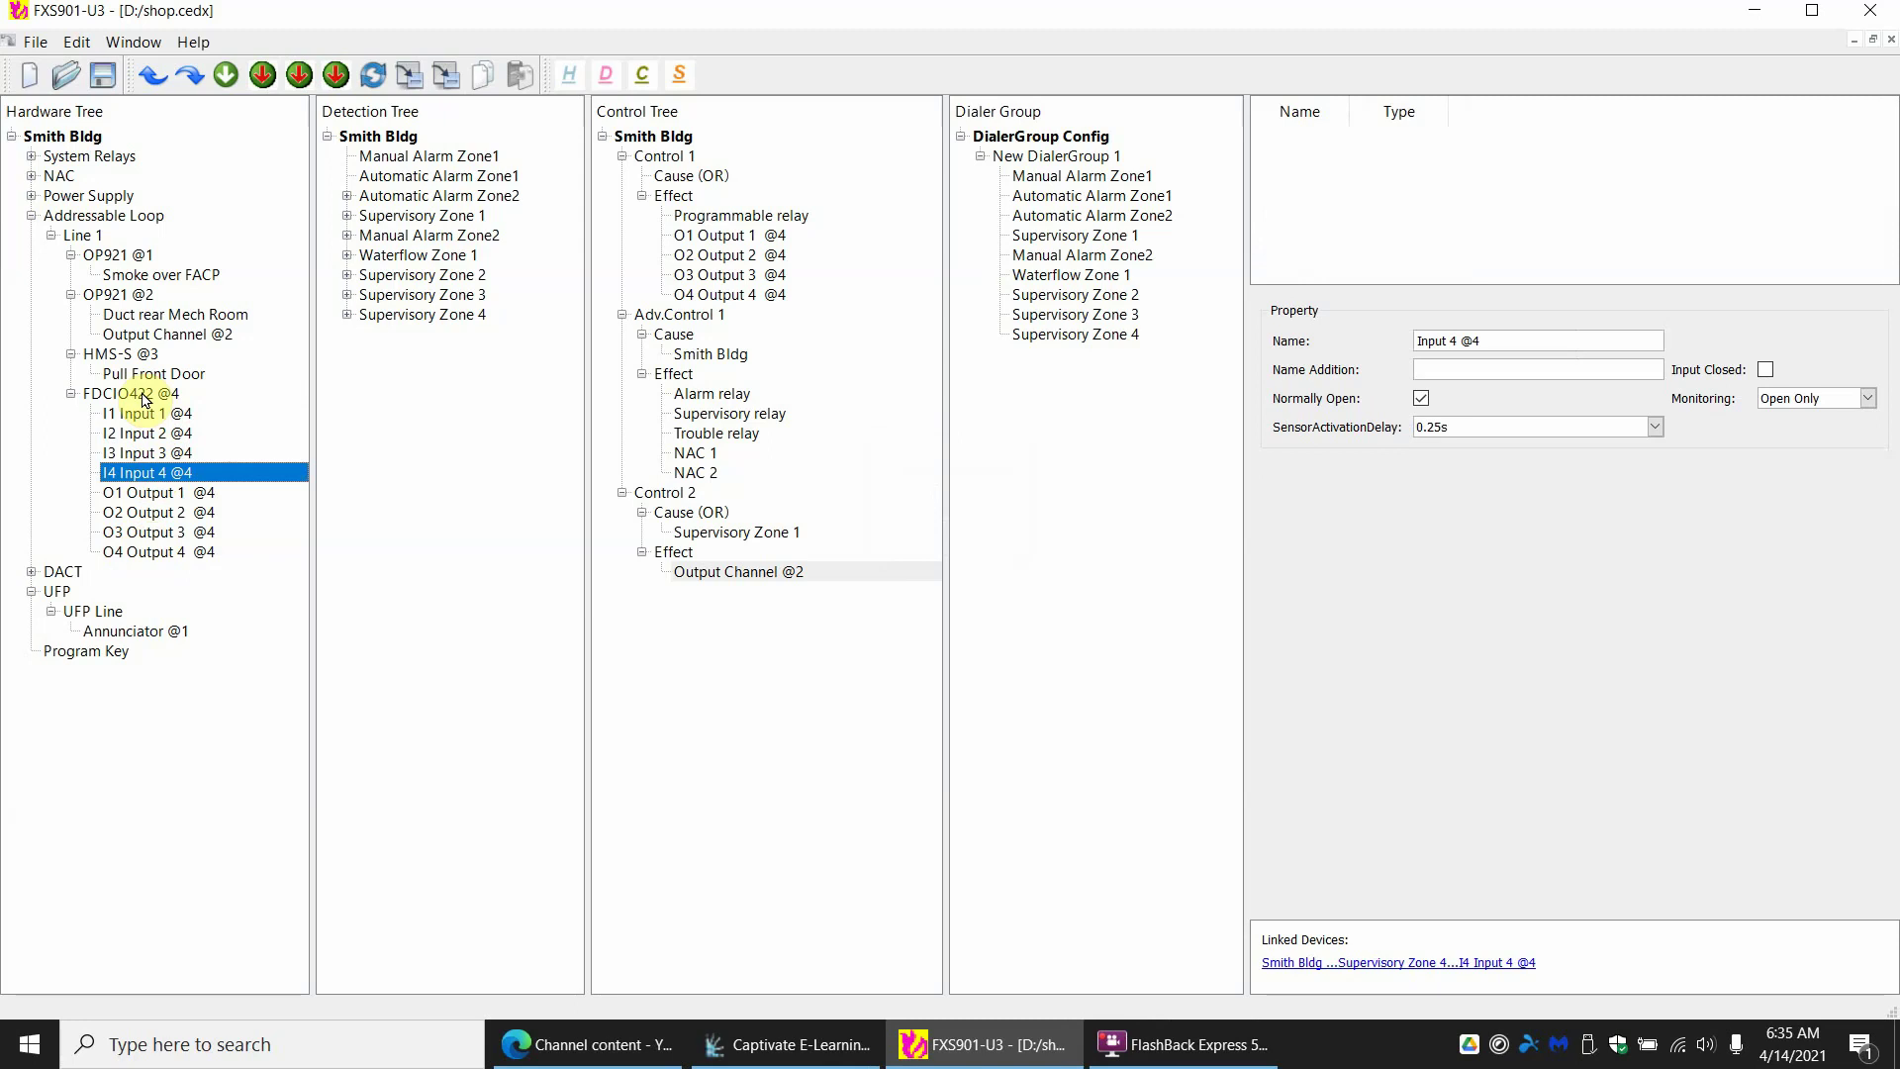
pyautogui.click(144, 396)
# Rename Input 1 of FDCIO422 @4 as "FDCIO Sprinkler Mech"
pyautogui.click(151, 415)
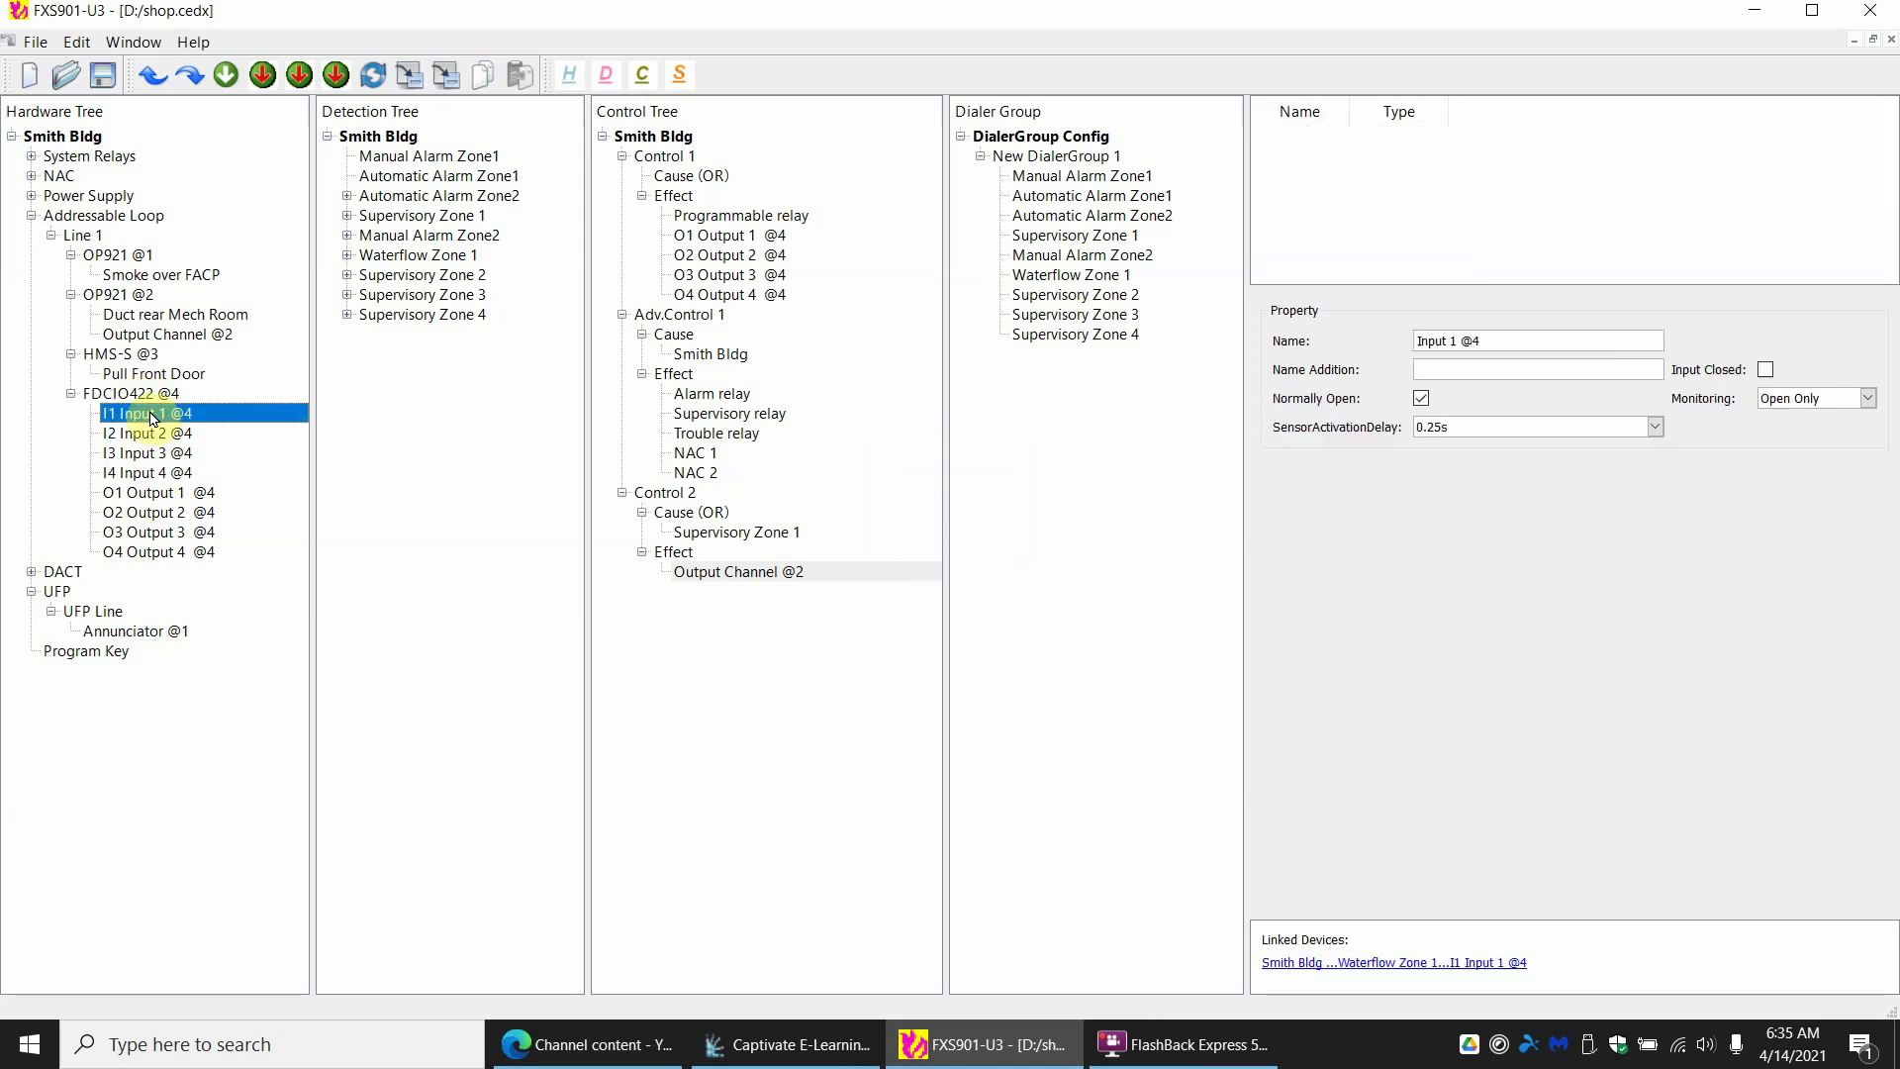
pyautogui.click(1455, 366)
pyautogui.moveTo(1511, 341); pyautogui.dragTo(1107, 350)
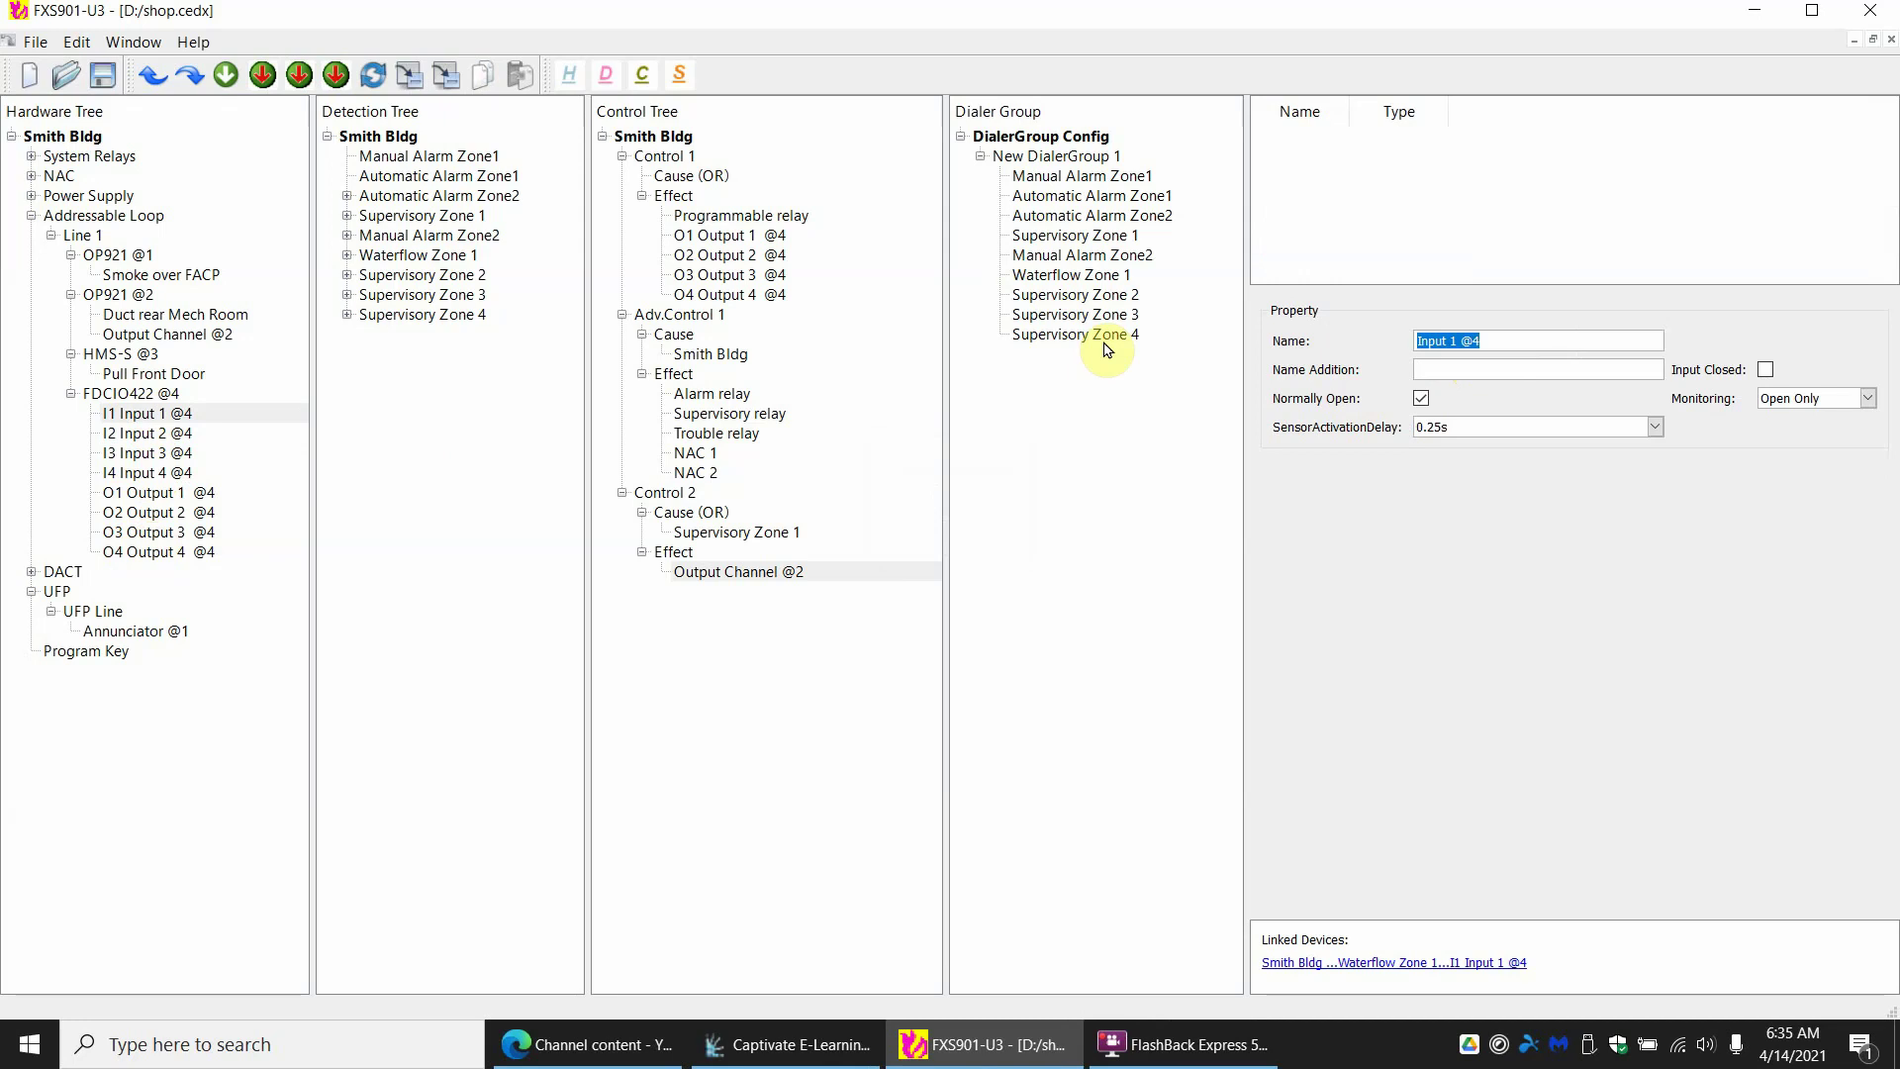
pyautogui.write('Wa')
pyautogui.press('BackSpace')
pyautogui.press('BackSpace')
pyautogui.write('FDCIO Sprinkler Mech')
# Rename Input 2 of FDCIO422 @4 as "FDCIO Tamper Mech"
pyautogui.click(175, 435)
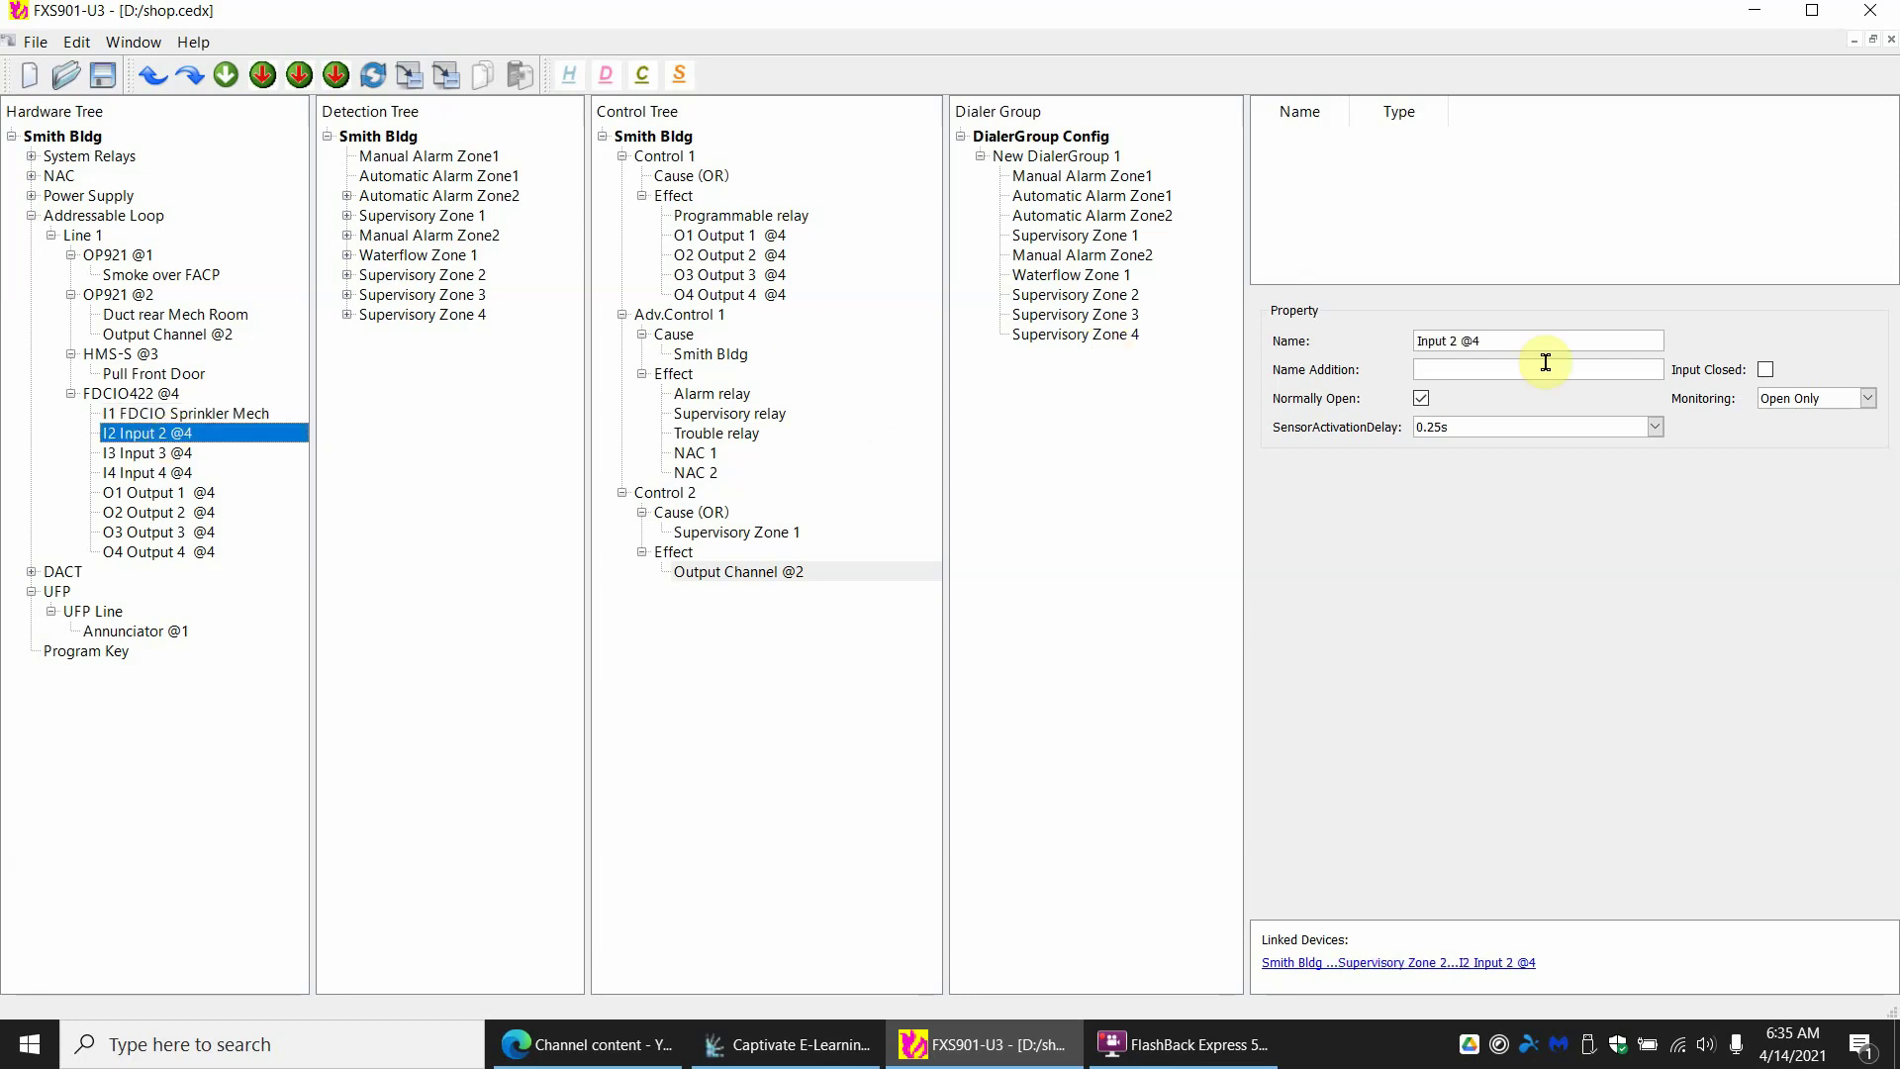
pyautogui.moveTo(1575, 342); pyautogui.dragTo(1141, 353)
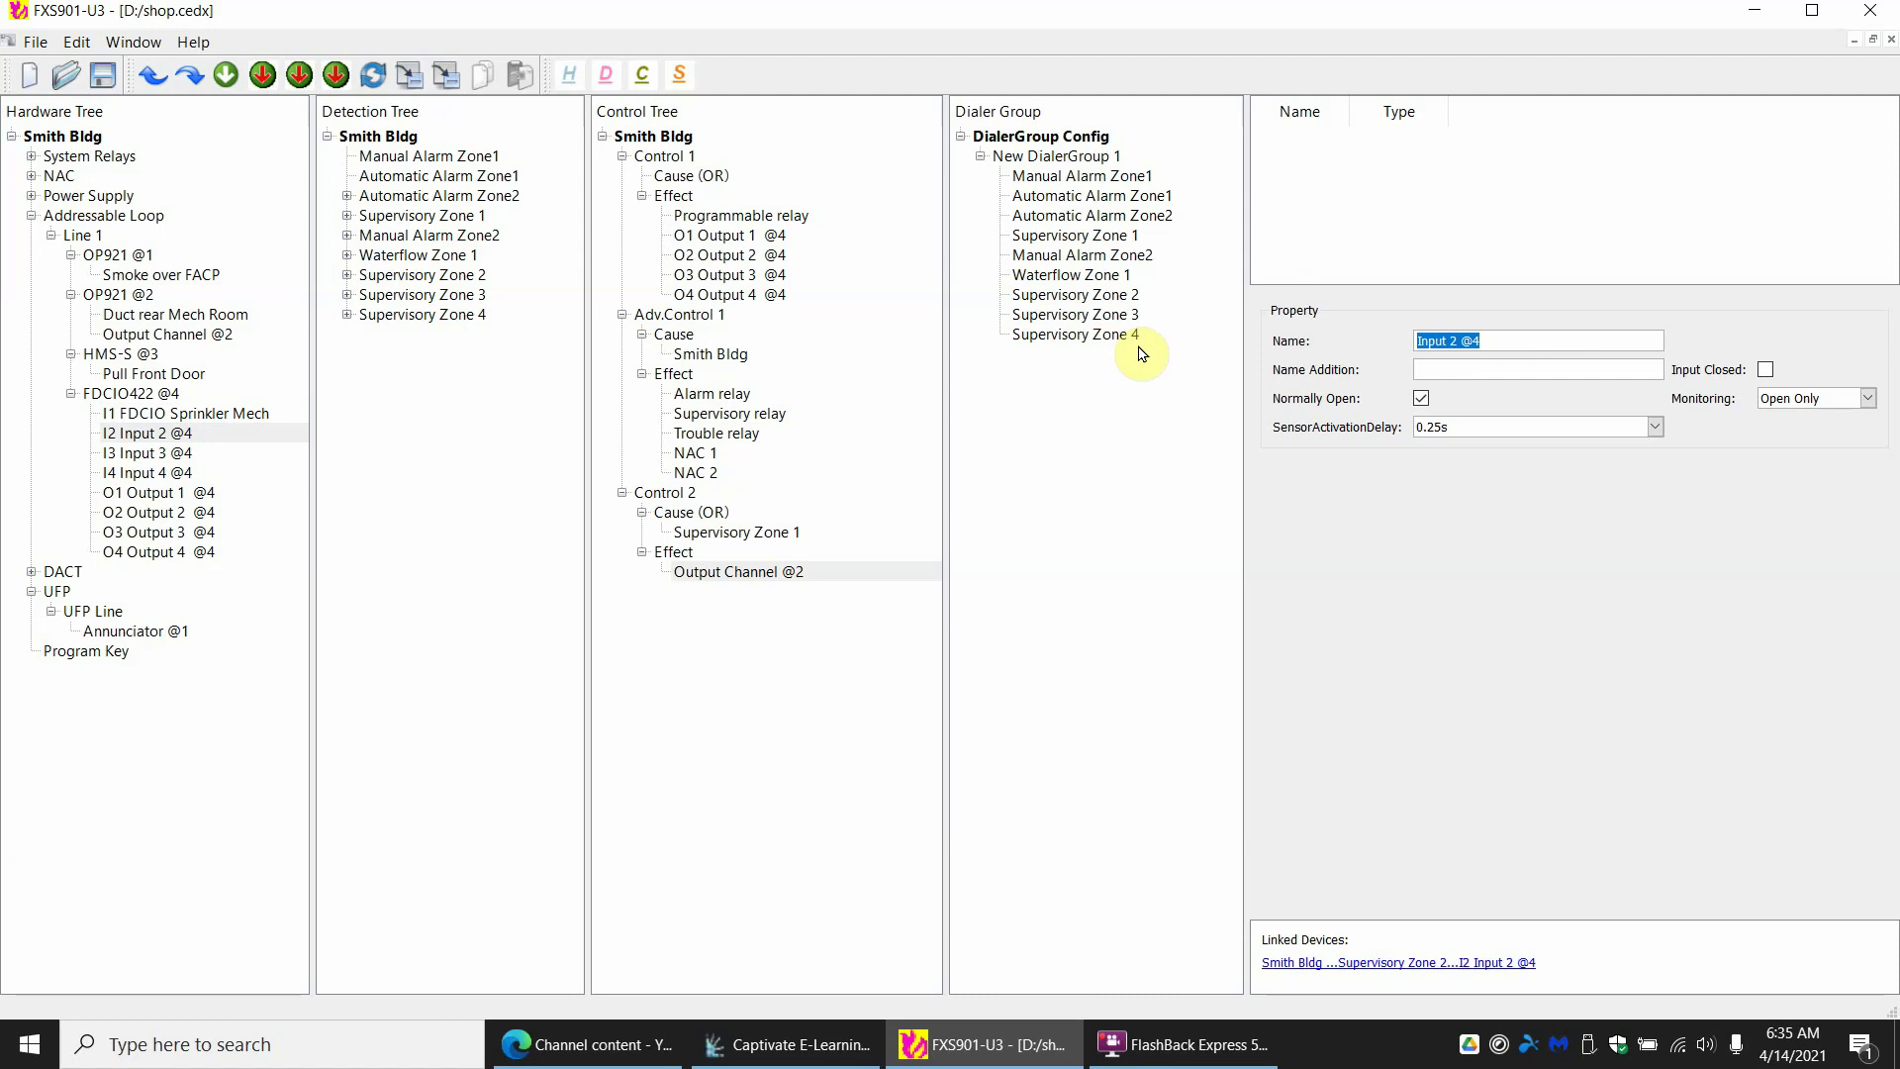
pyautogui.write('FDCIO Tamper Mech')
pyautogui.press('Return')
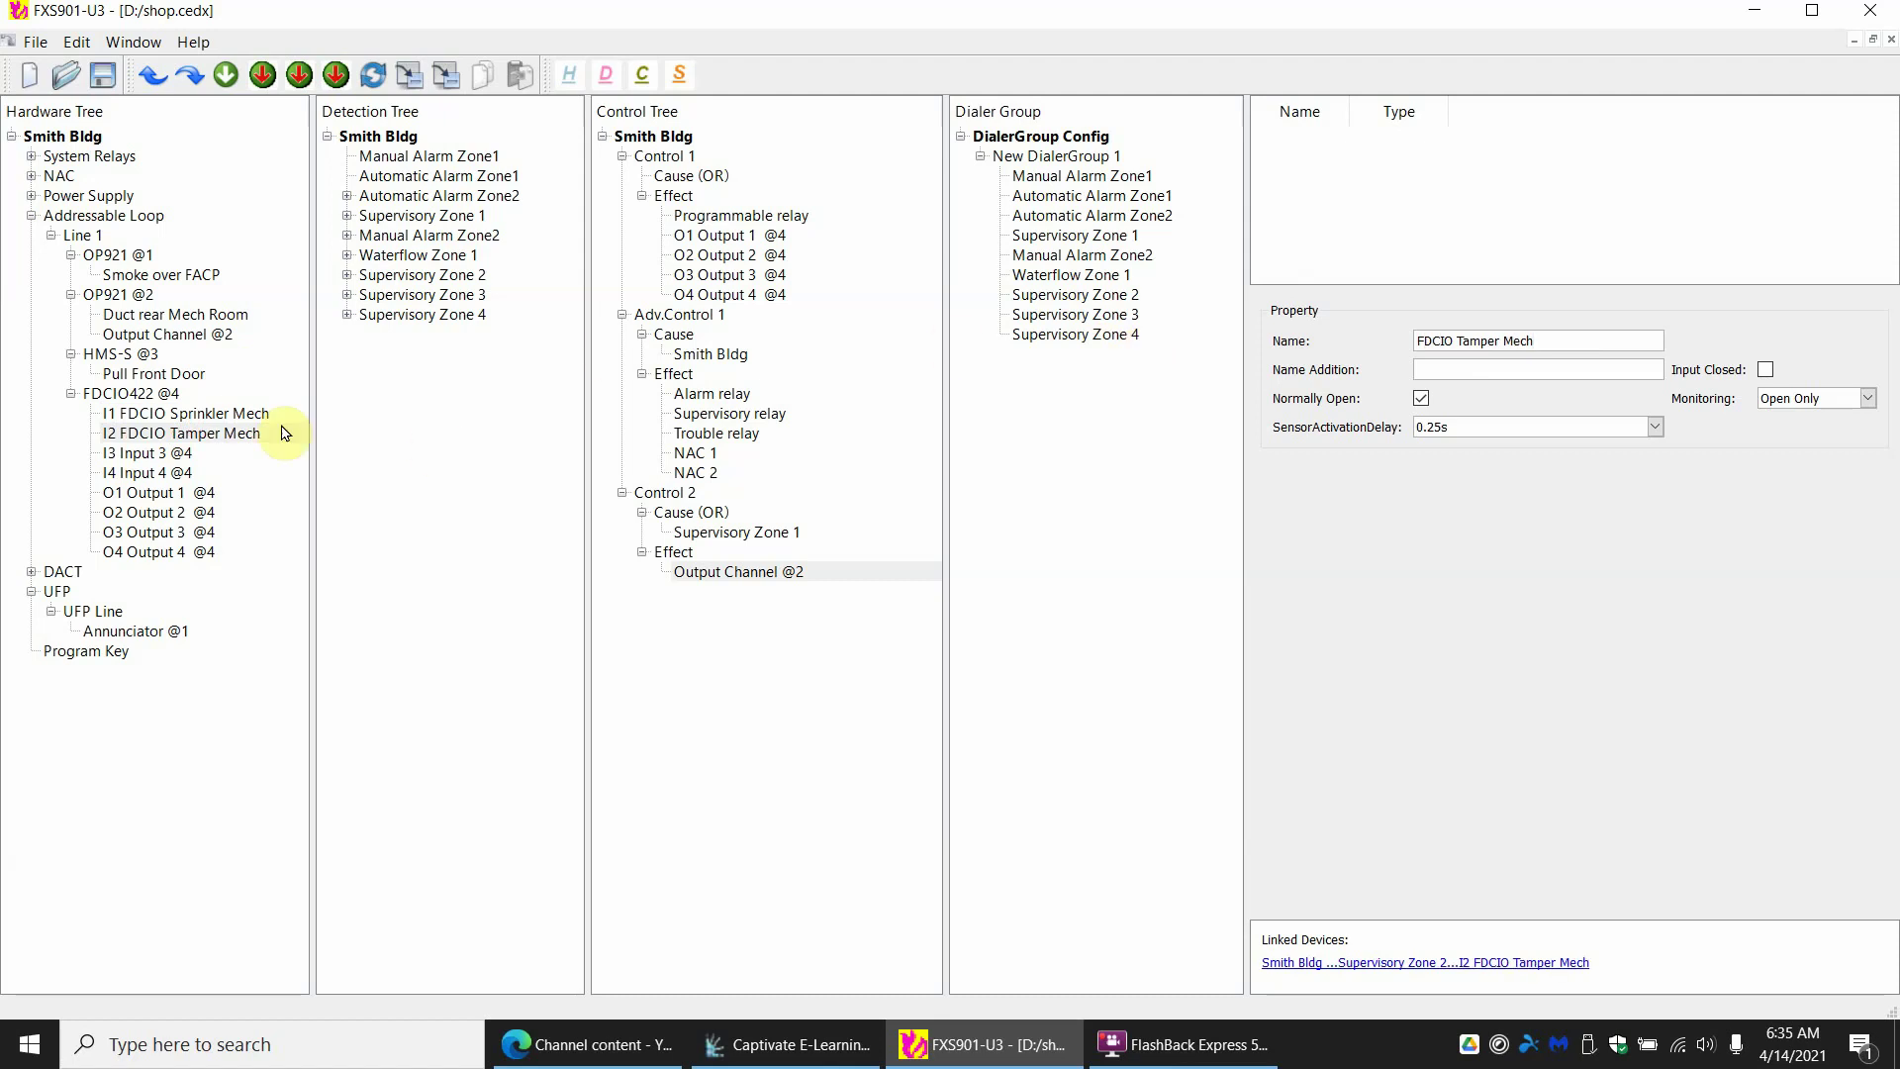
# Rename Input 3 of FDCIO422 @4 as "FDCIO Mech Not Used3"
pyautogui.click(148, 453)
pyautogui.click(1554, 339)
pyautogui.moveTo(1554, 340); pyautogui.dragTo(1126, 347)
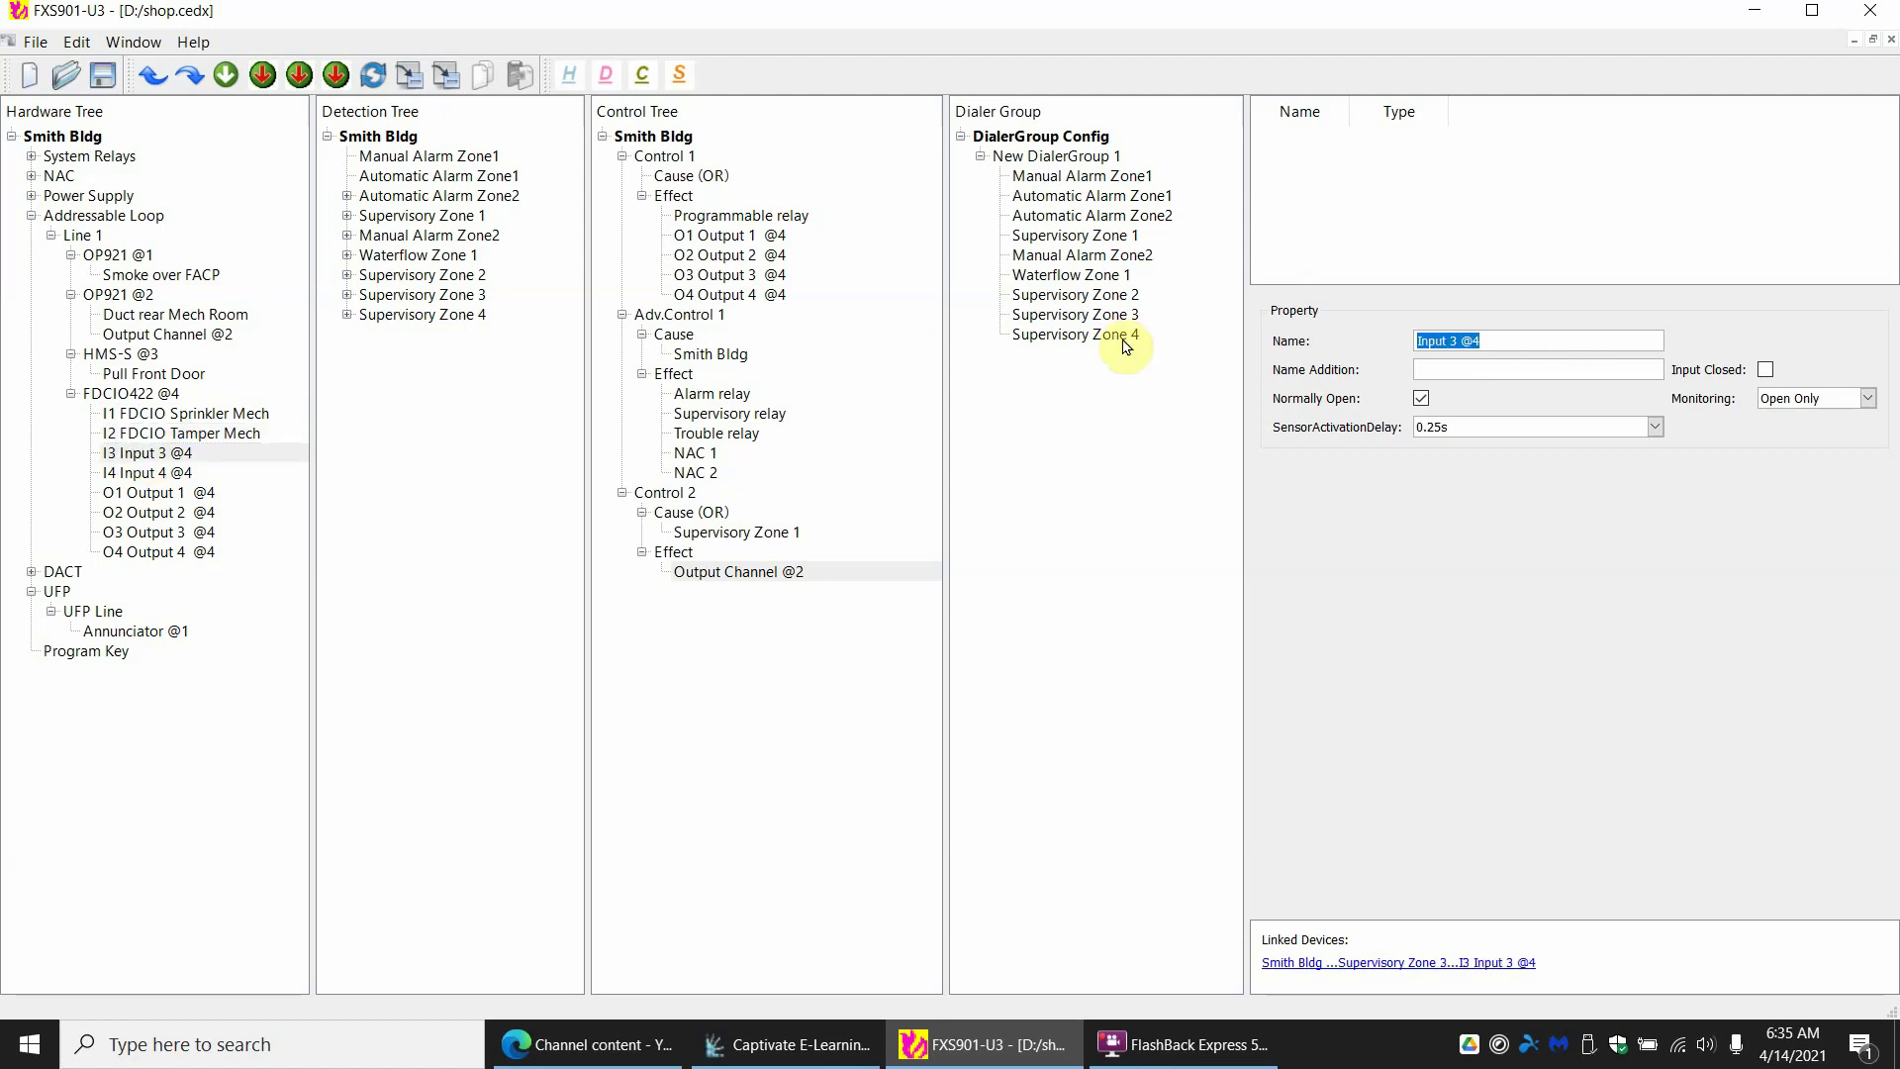
pyautogui.write('FDCIO ME')
pyautogui.press('BackSpace')
pyautogui.write('ech Not Used')
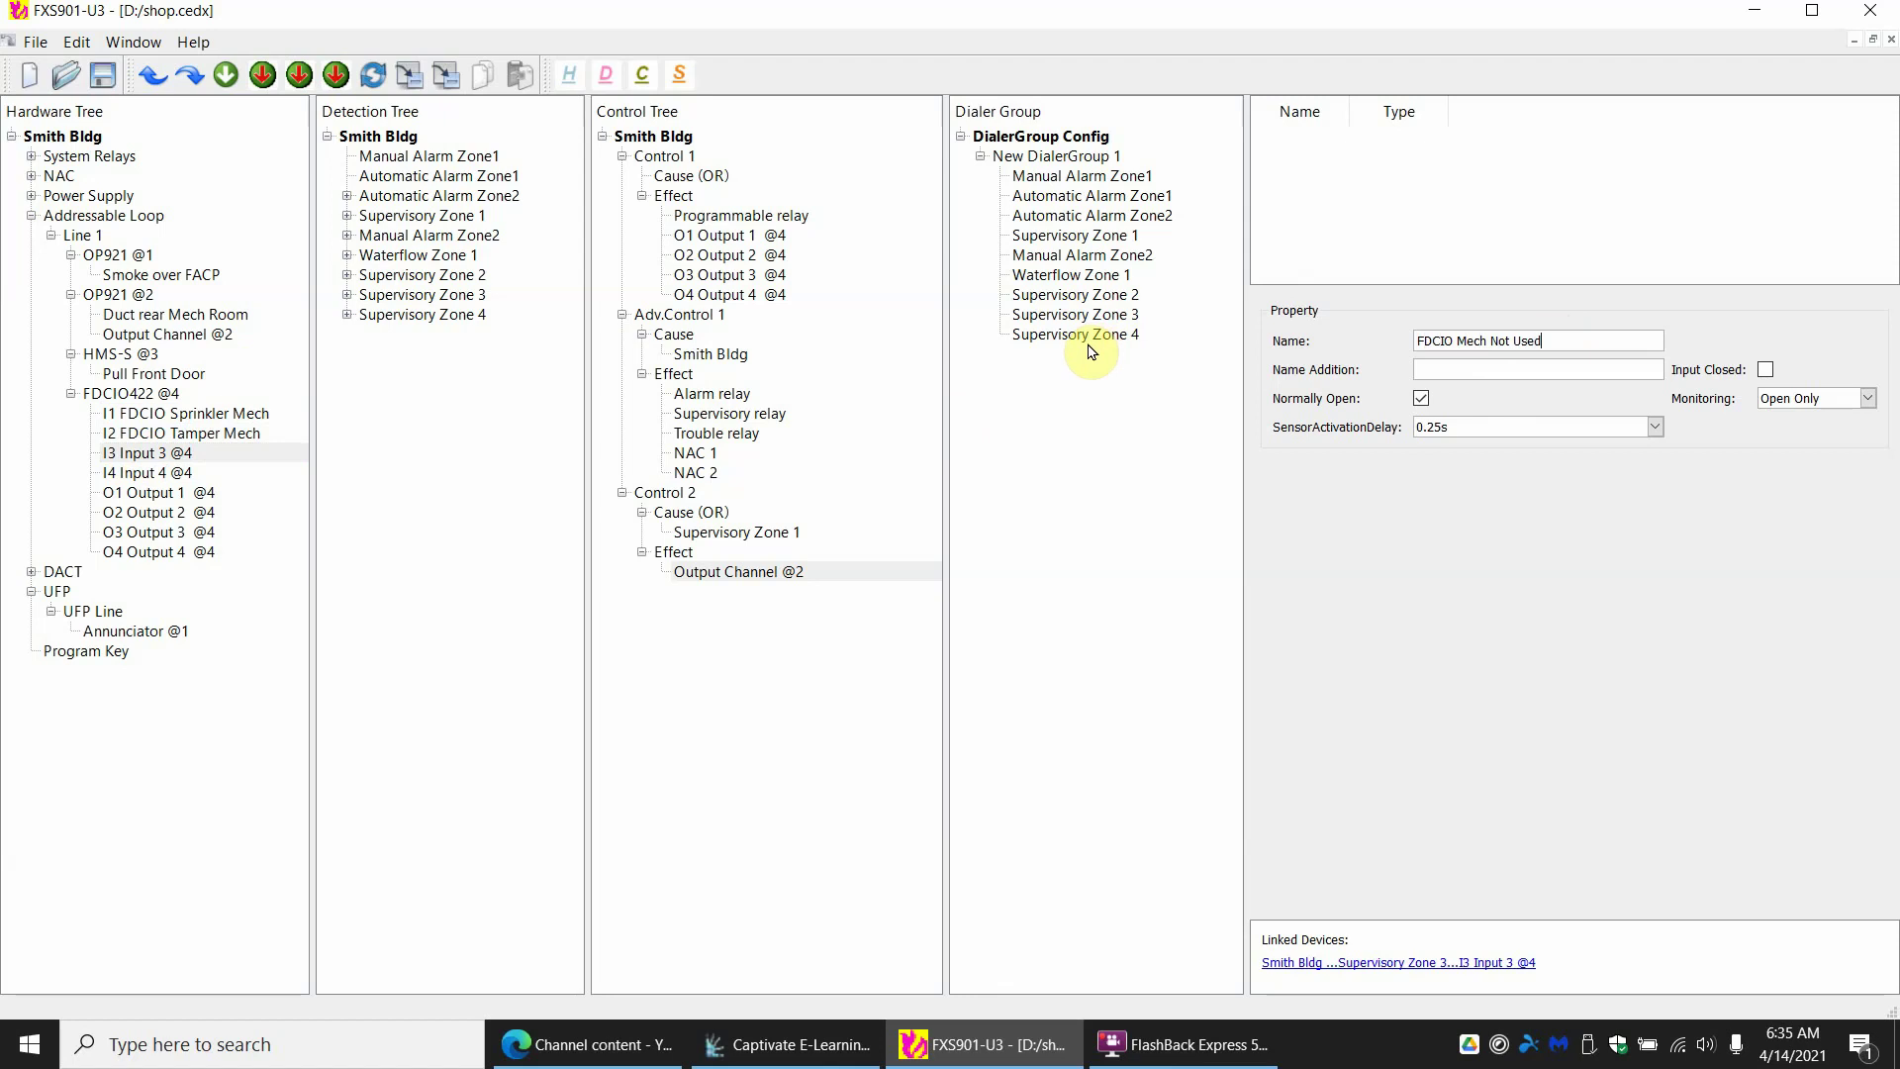
pyautogui.write('3')
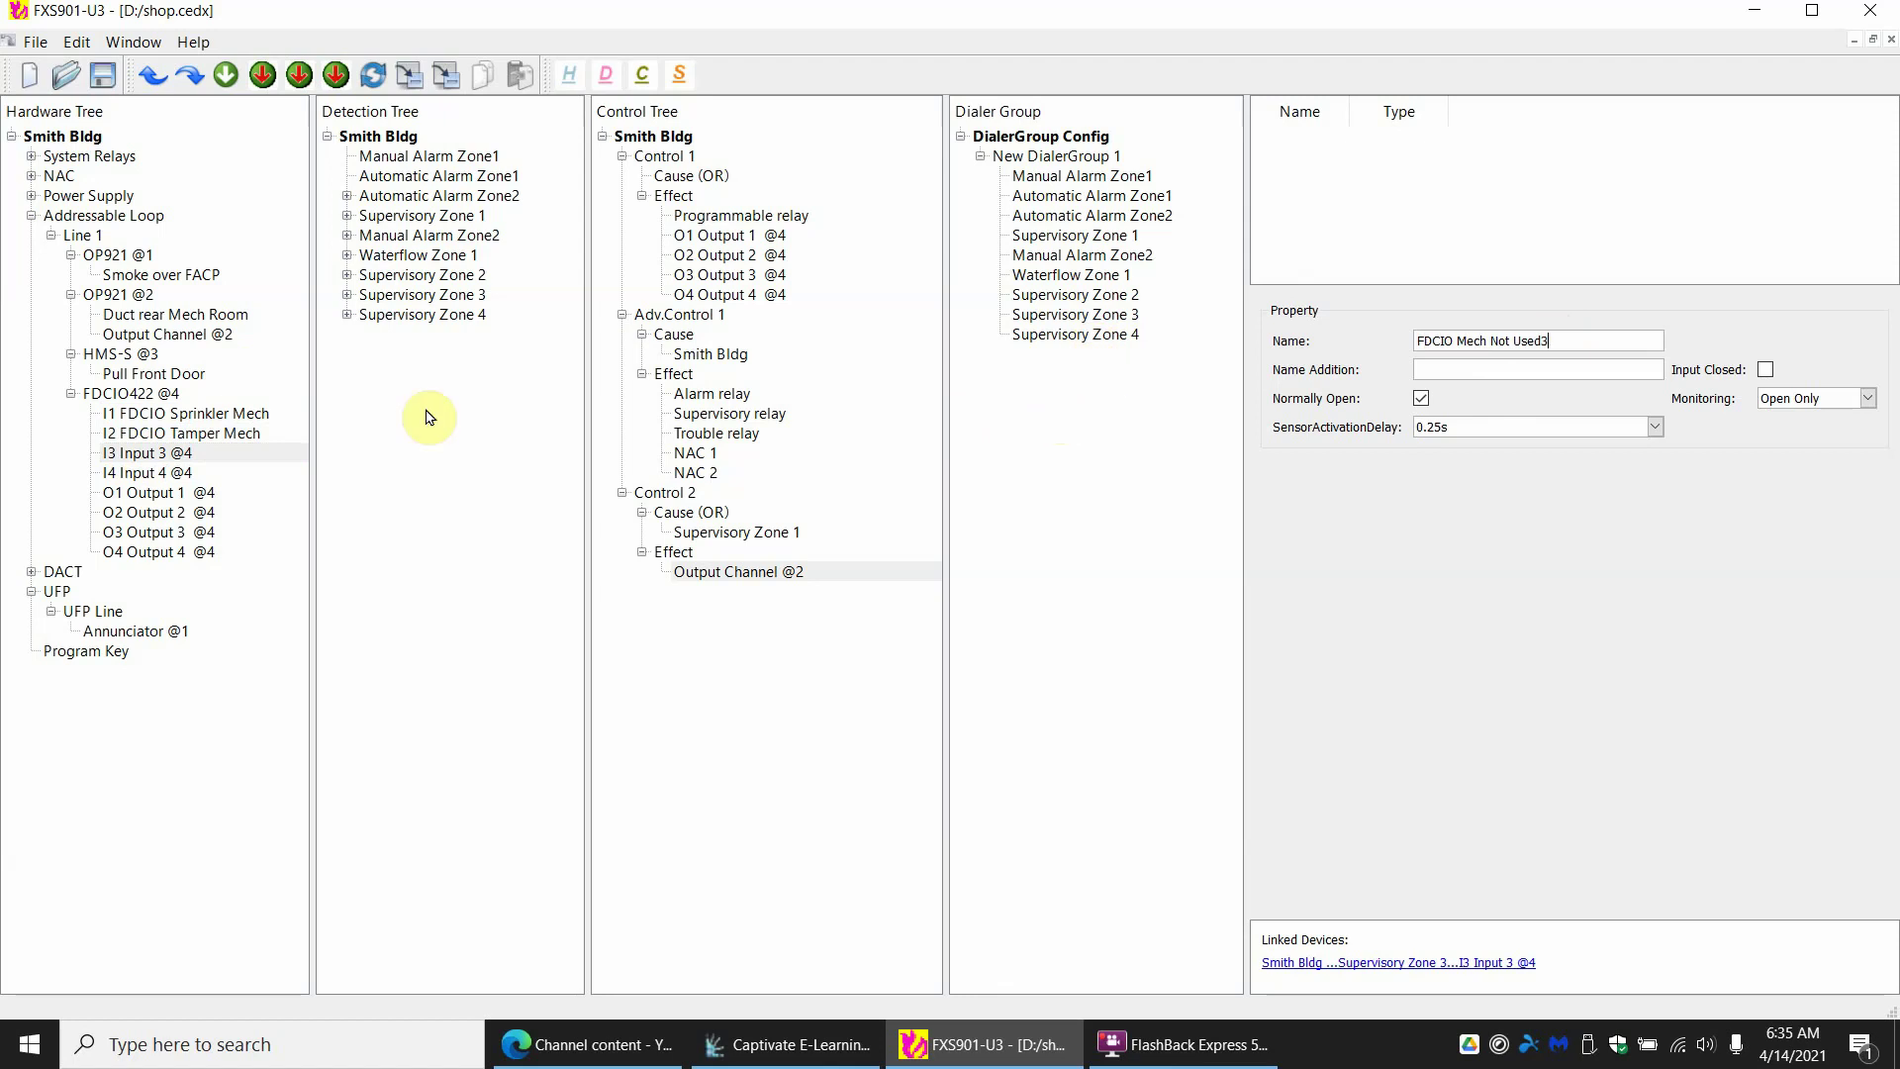
# Rename Input 4 of FDCIO422 @4 as "FDCIO Mech Not Used4"
pyautogui.click(144, 474)
pyautogui.click(1527, 338)
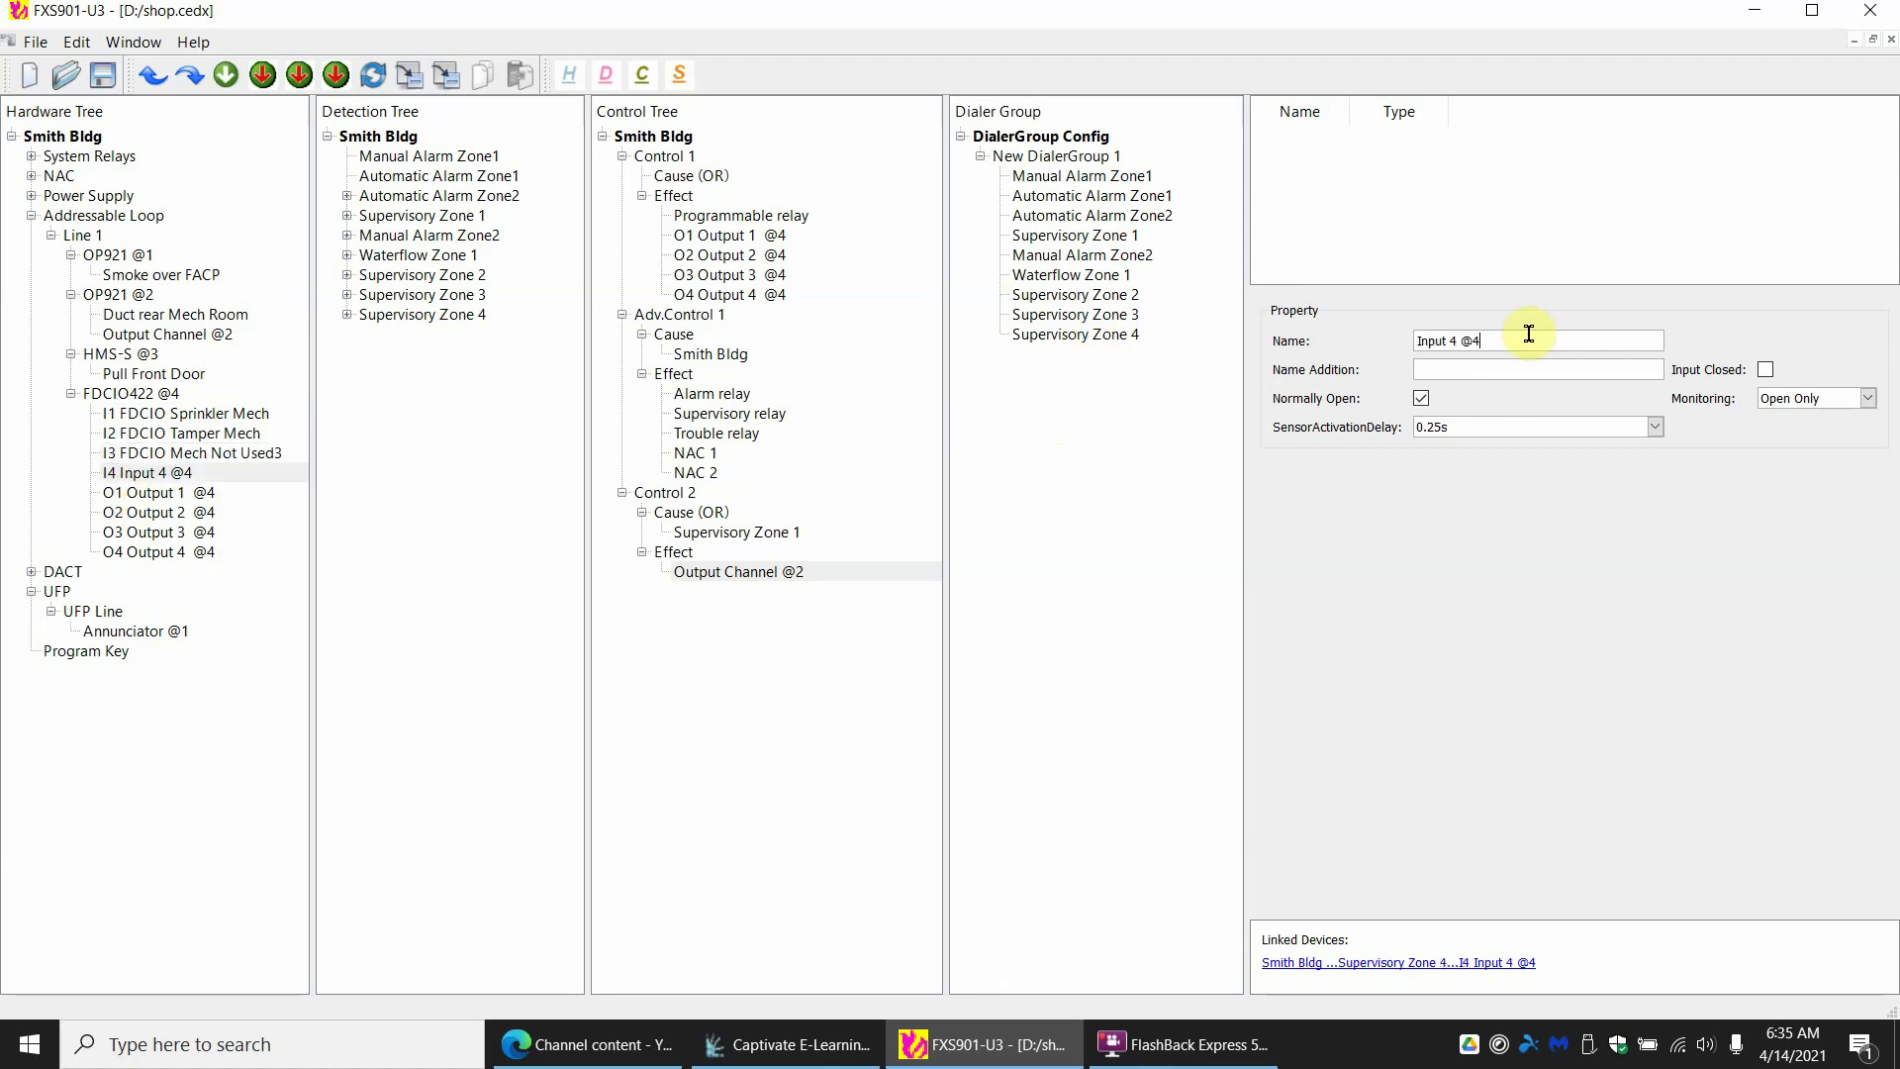
pyautogui.write('FDCIO')
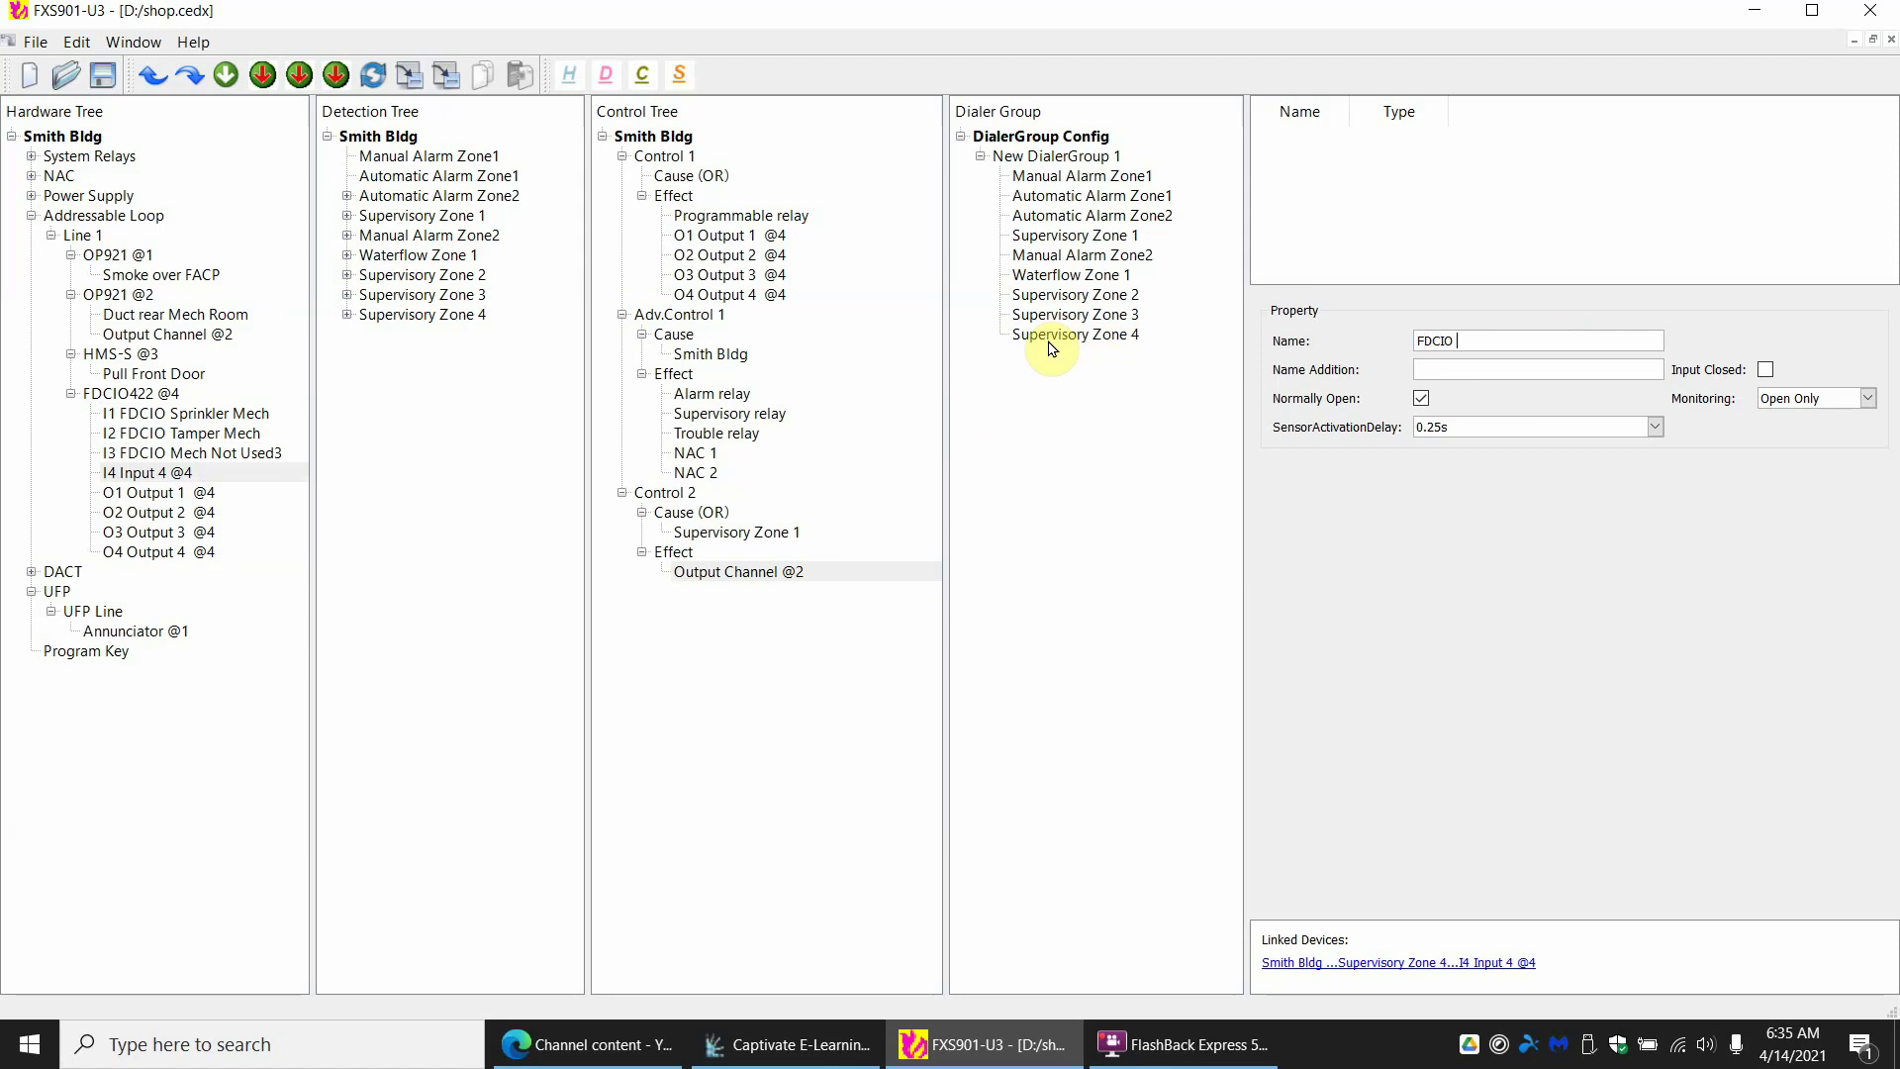
pyautogui.write(' Mech Not Used')
pyautogui.press('BackSpace')
pyautogui.write('4')
pyautogui.press('Return')
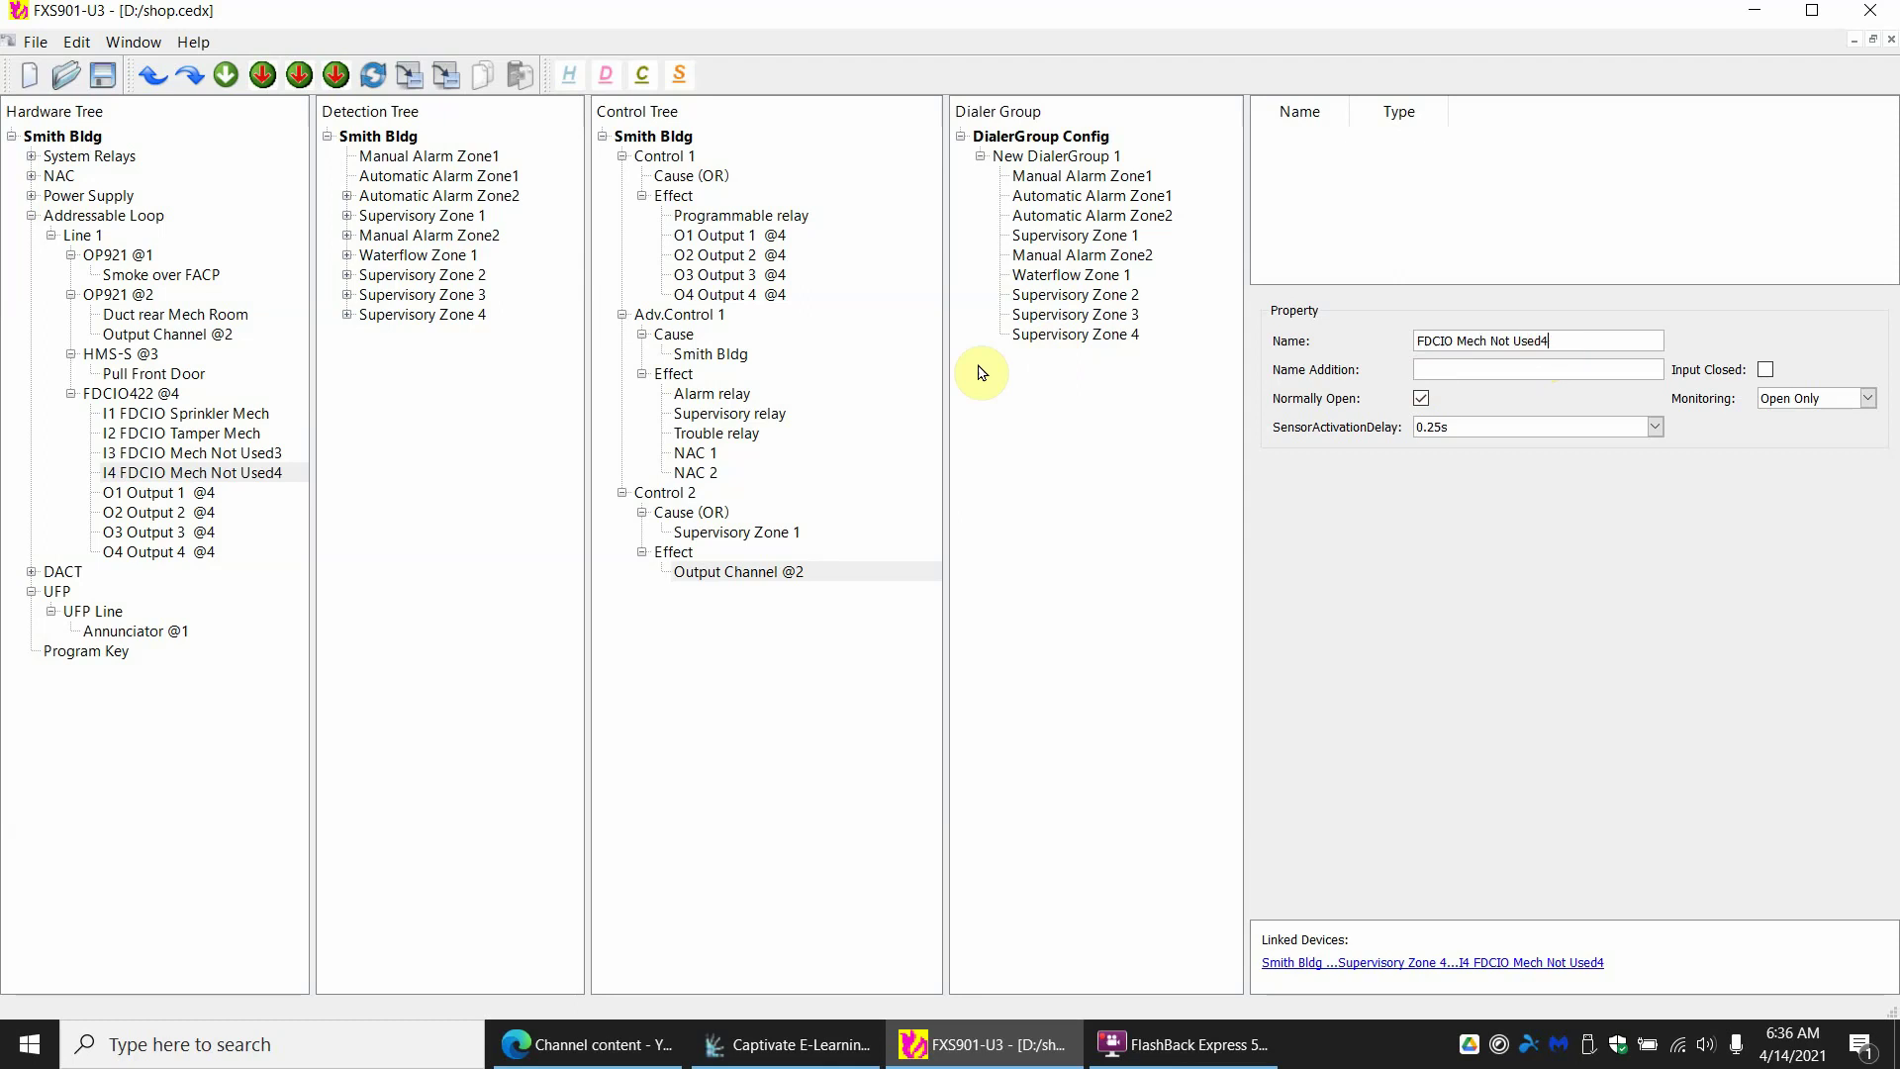
# Examine the FDCIO422 channels and OP921 @1 in the Hardware Tree, and Automatic Alarm Zone2 with its linked sensor in the Detection Tree
pyautogui.click(194, 454)
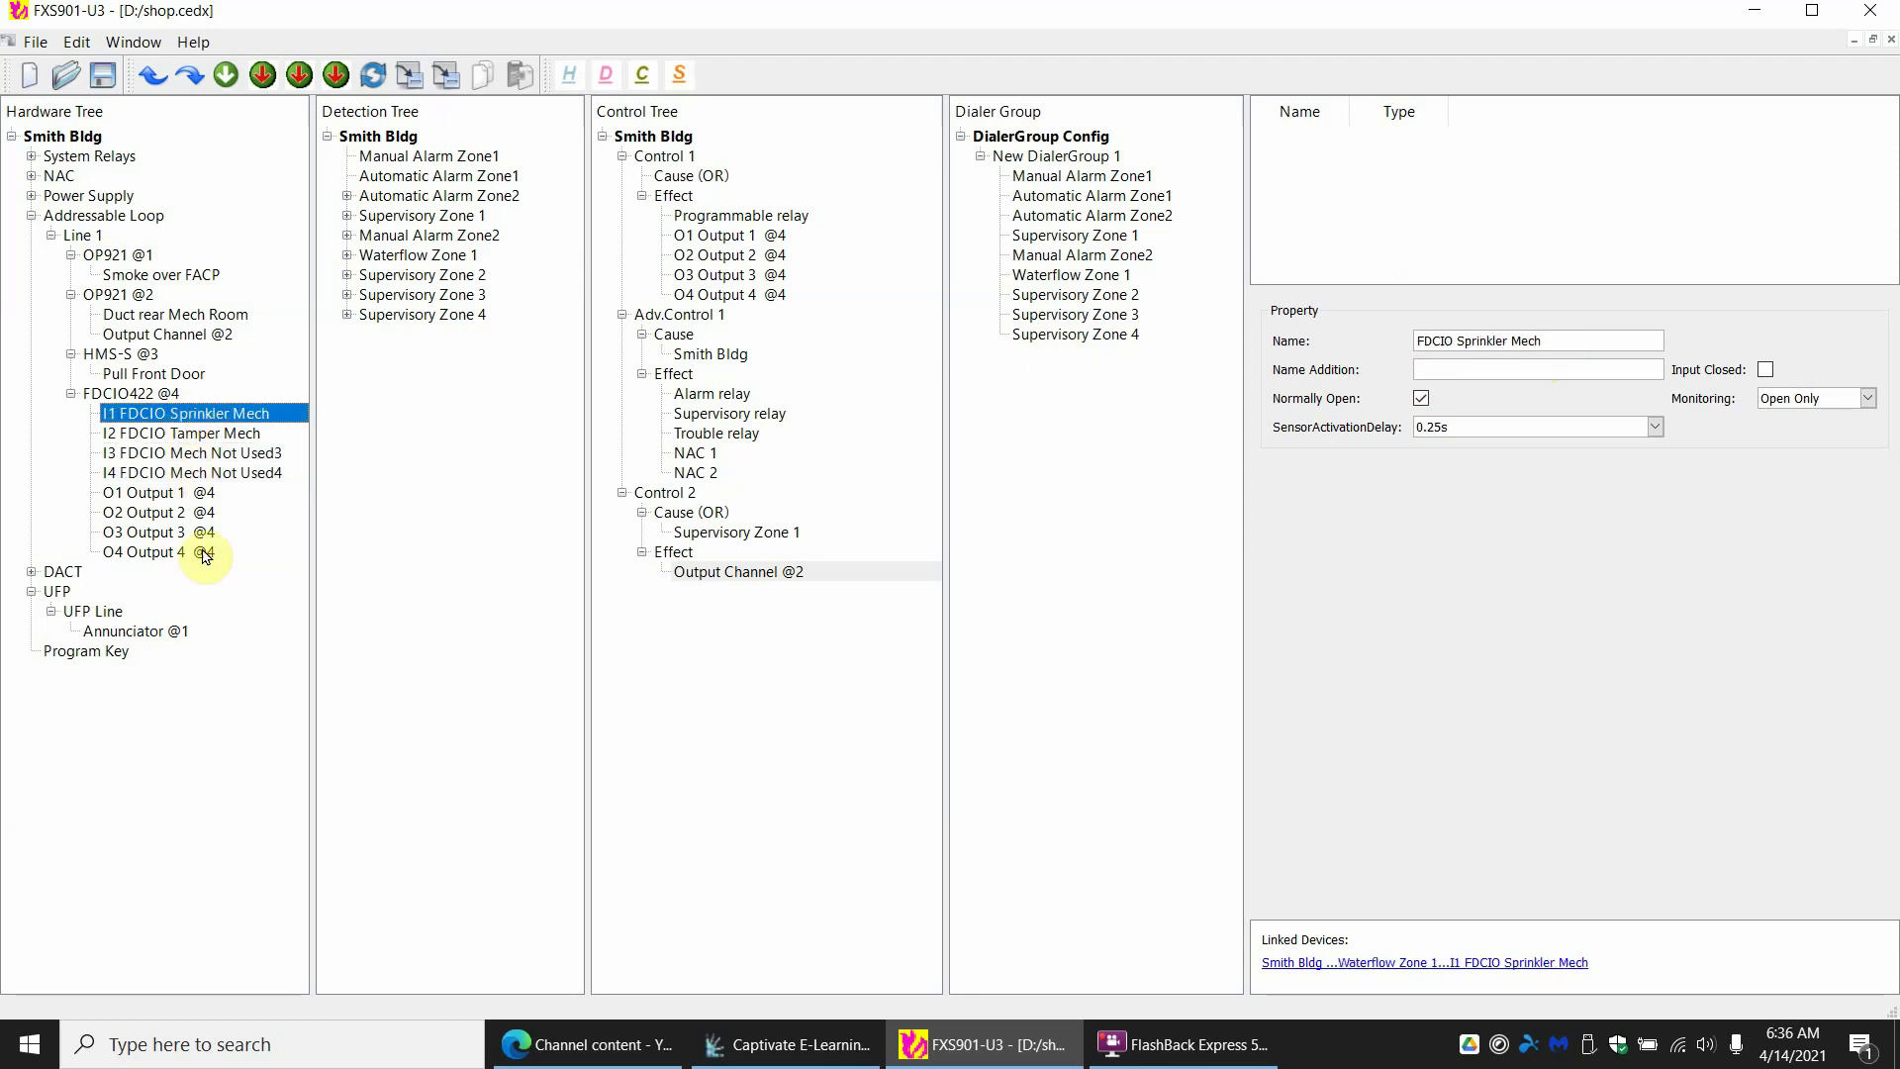
pyautogui.click(187, 498)
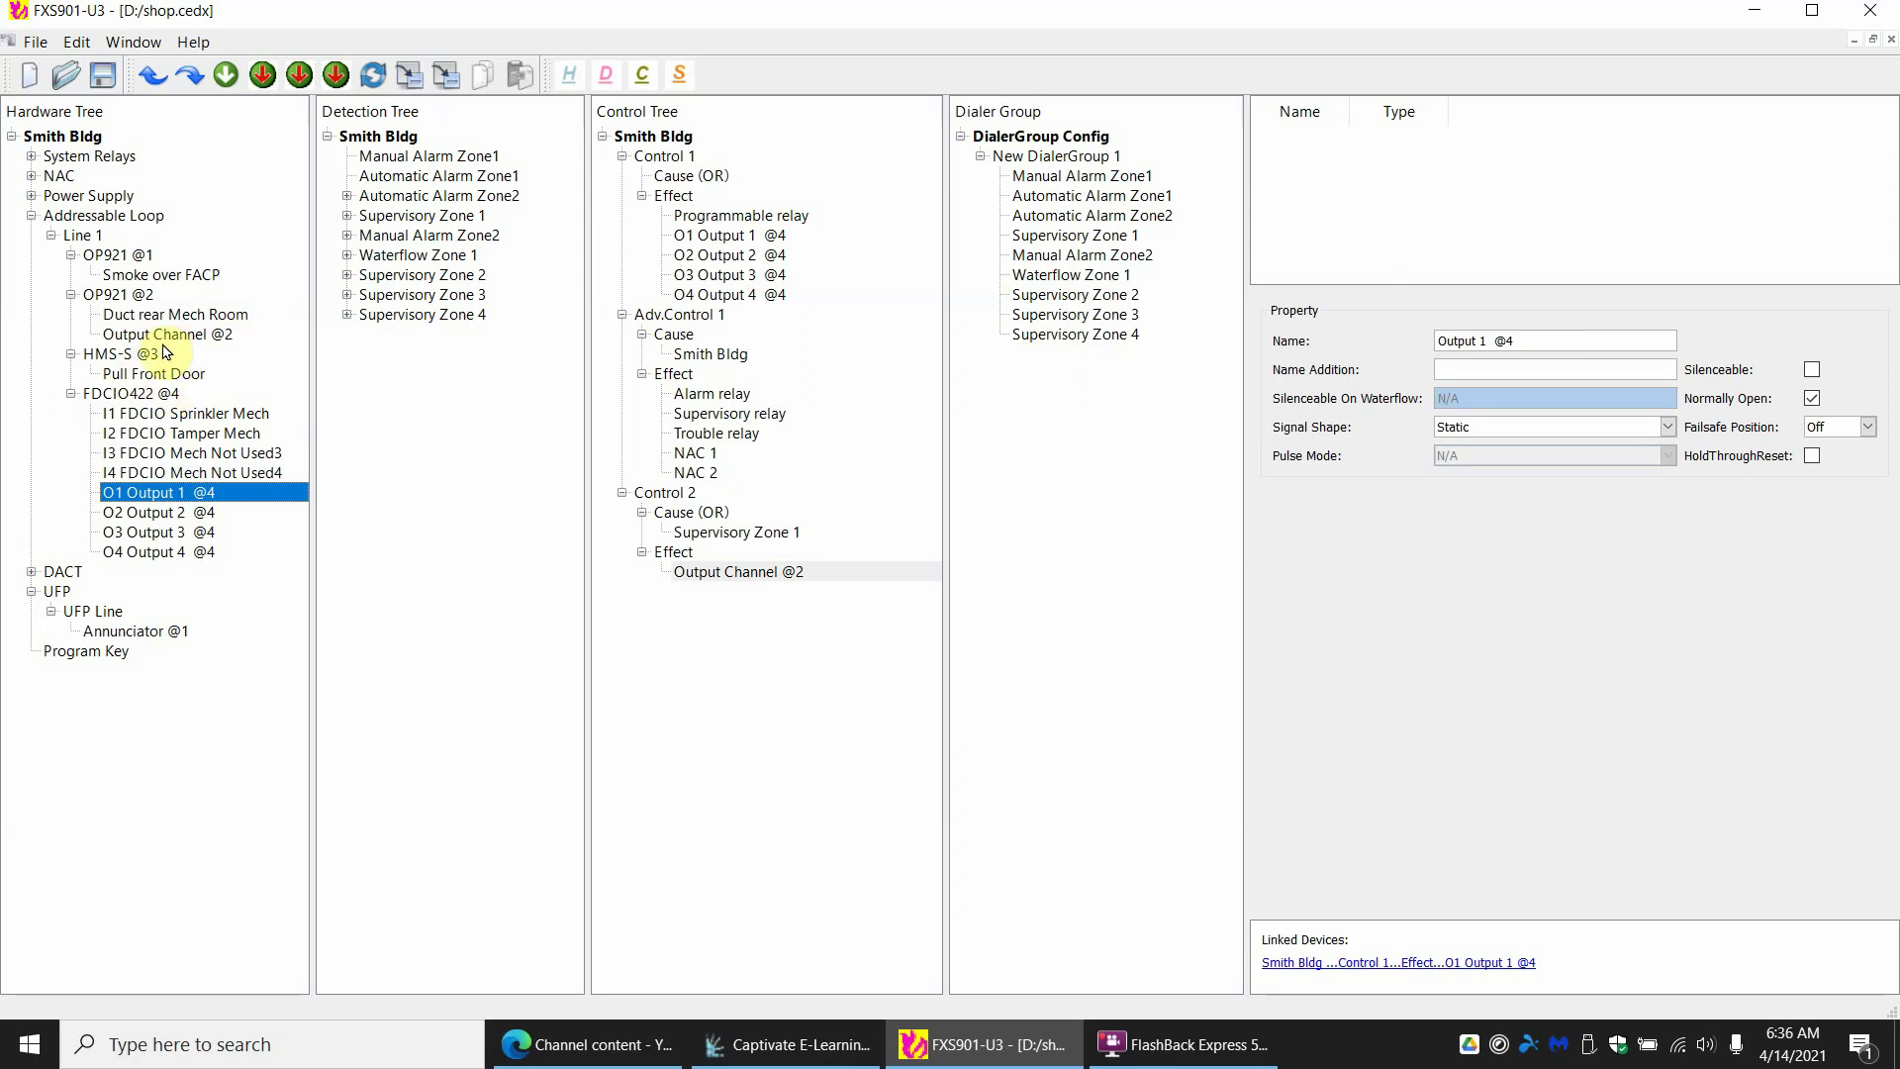
pyautogui.click(173, 281)
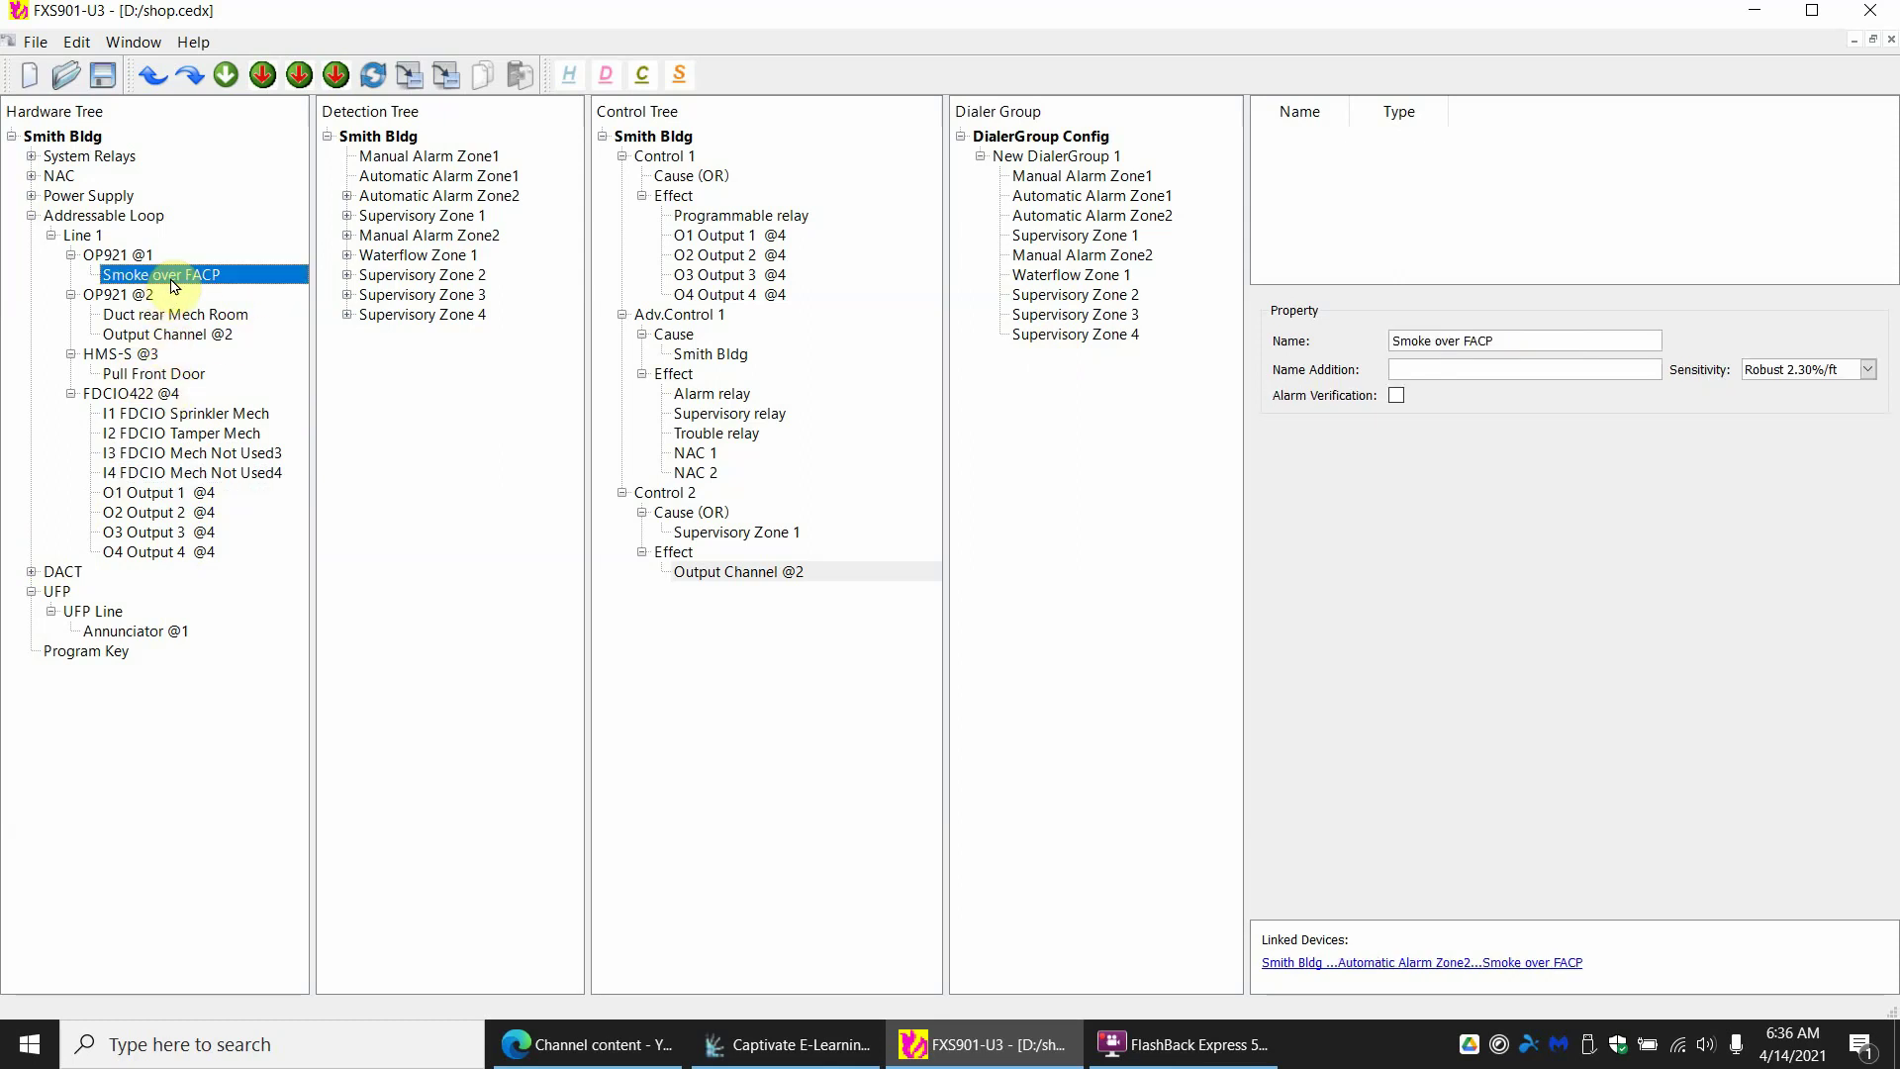
pyautogui.click(132, 257)
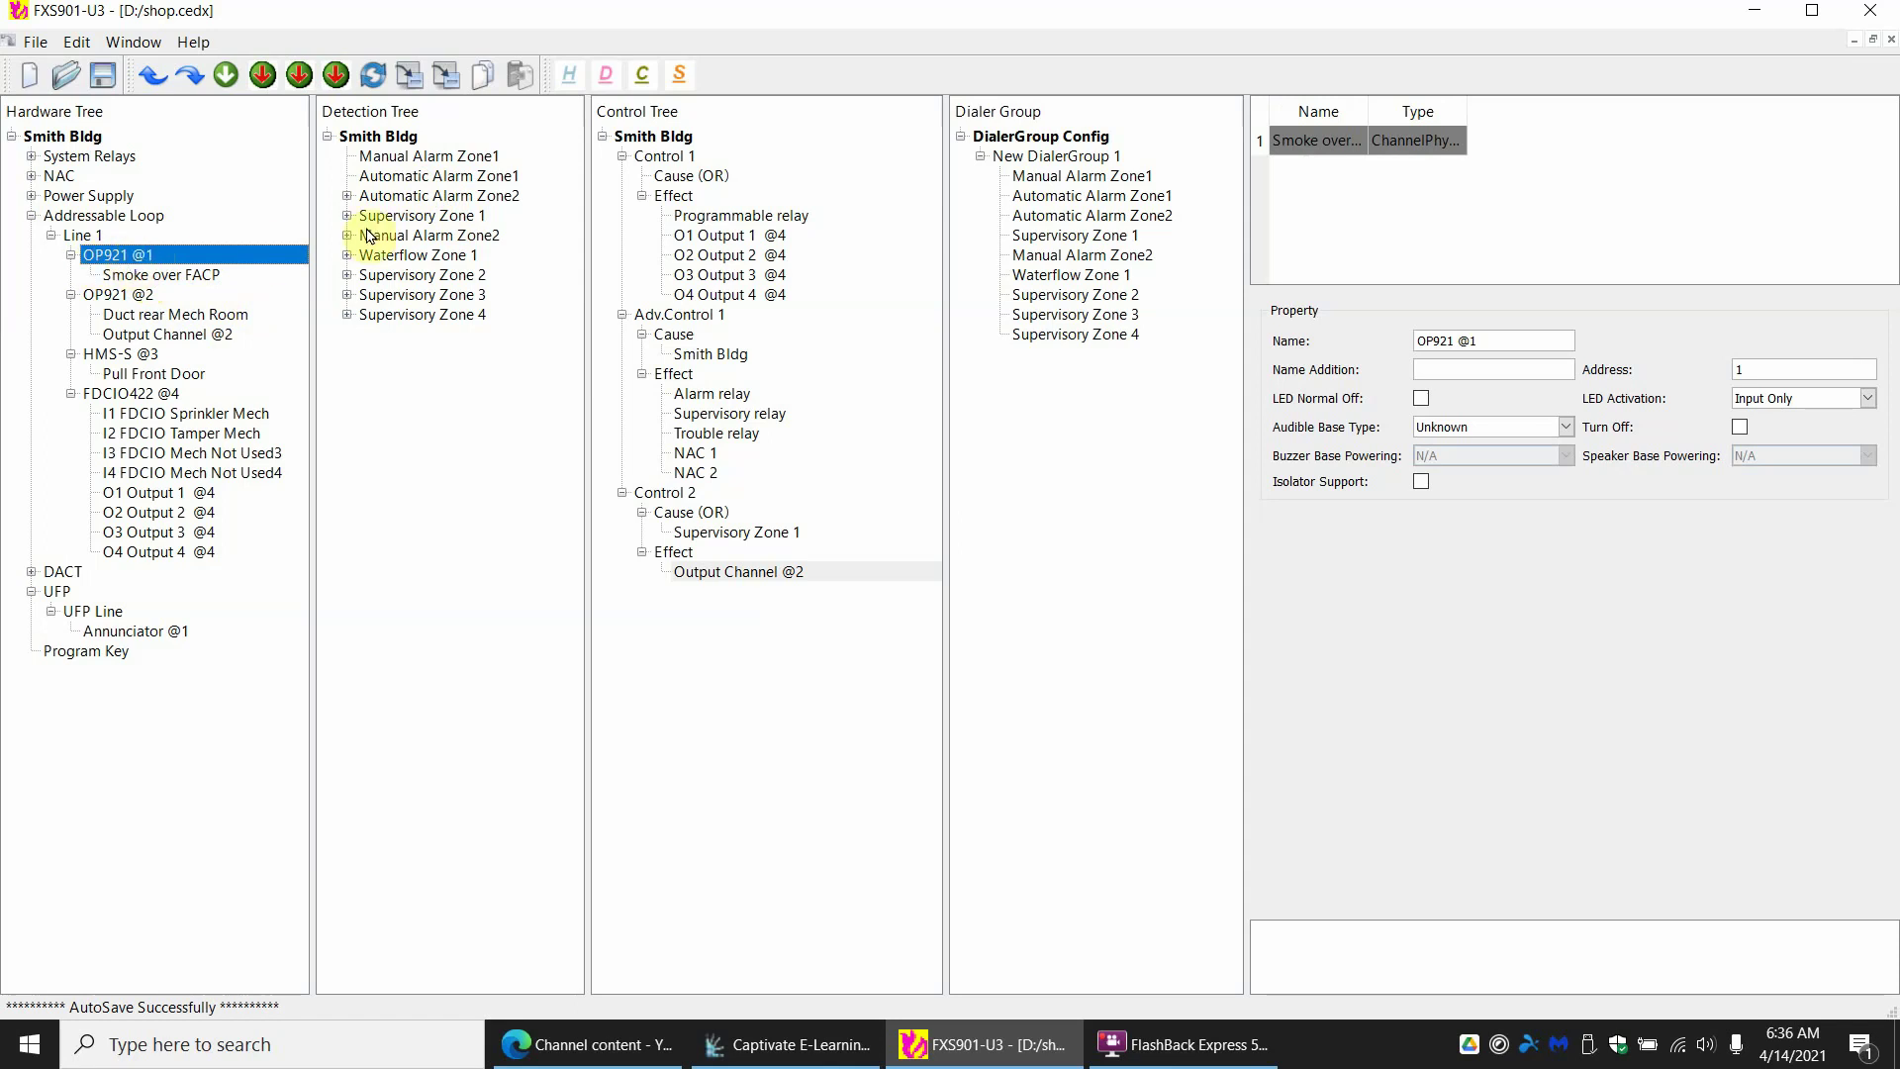
pyautogui.click(424, 197)
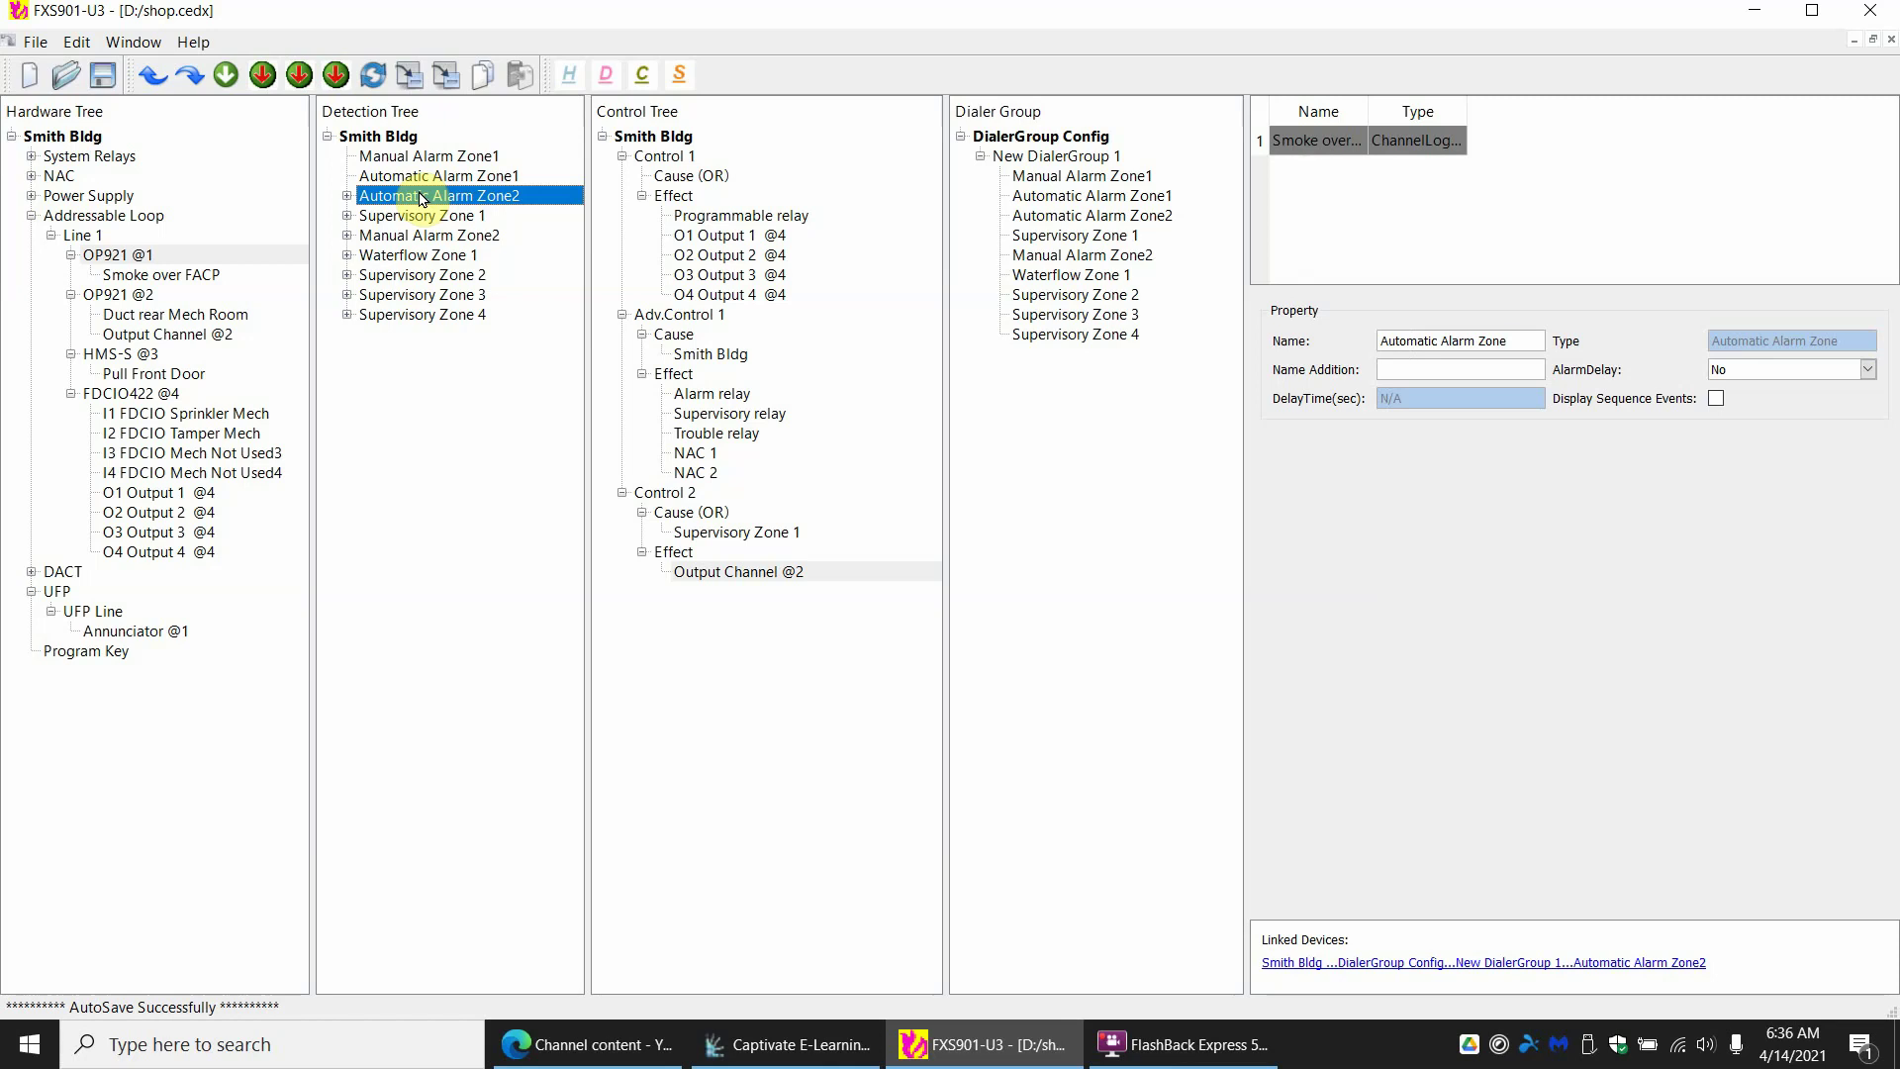
pyautogui.click(348, 198)
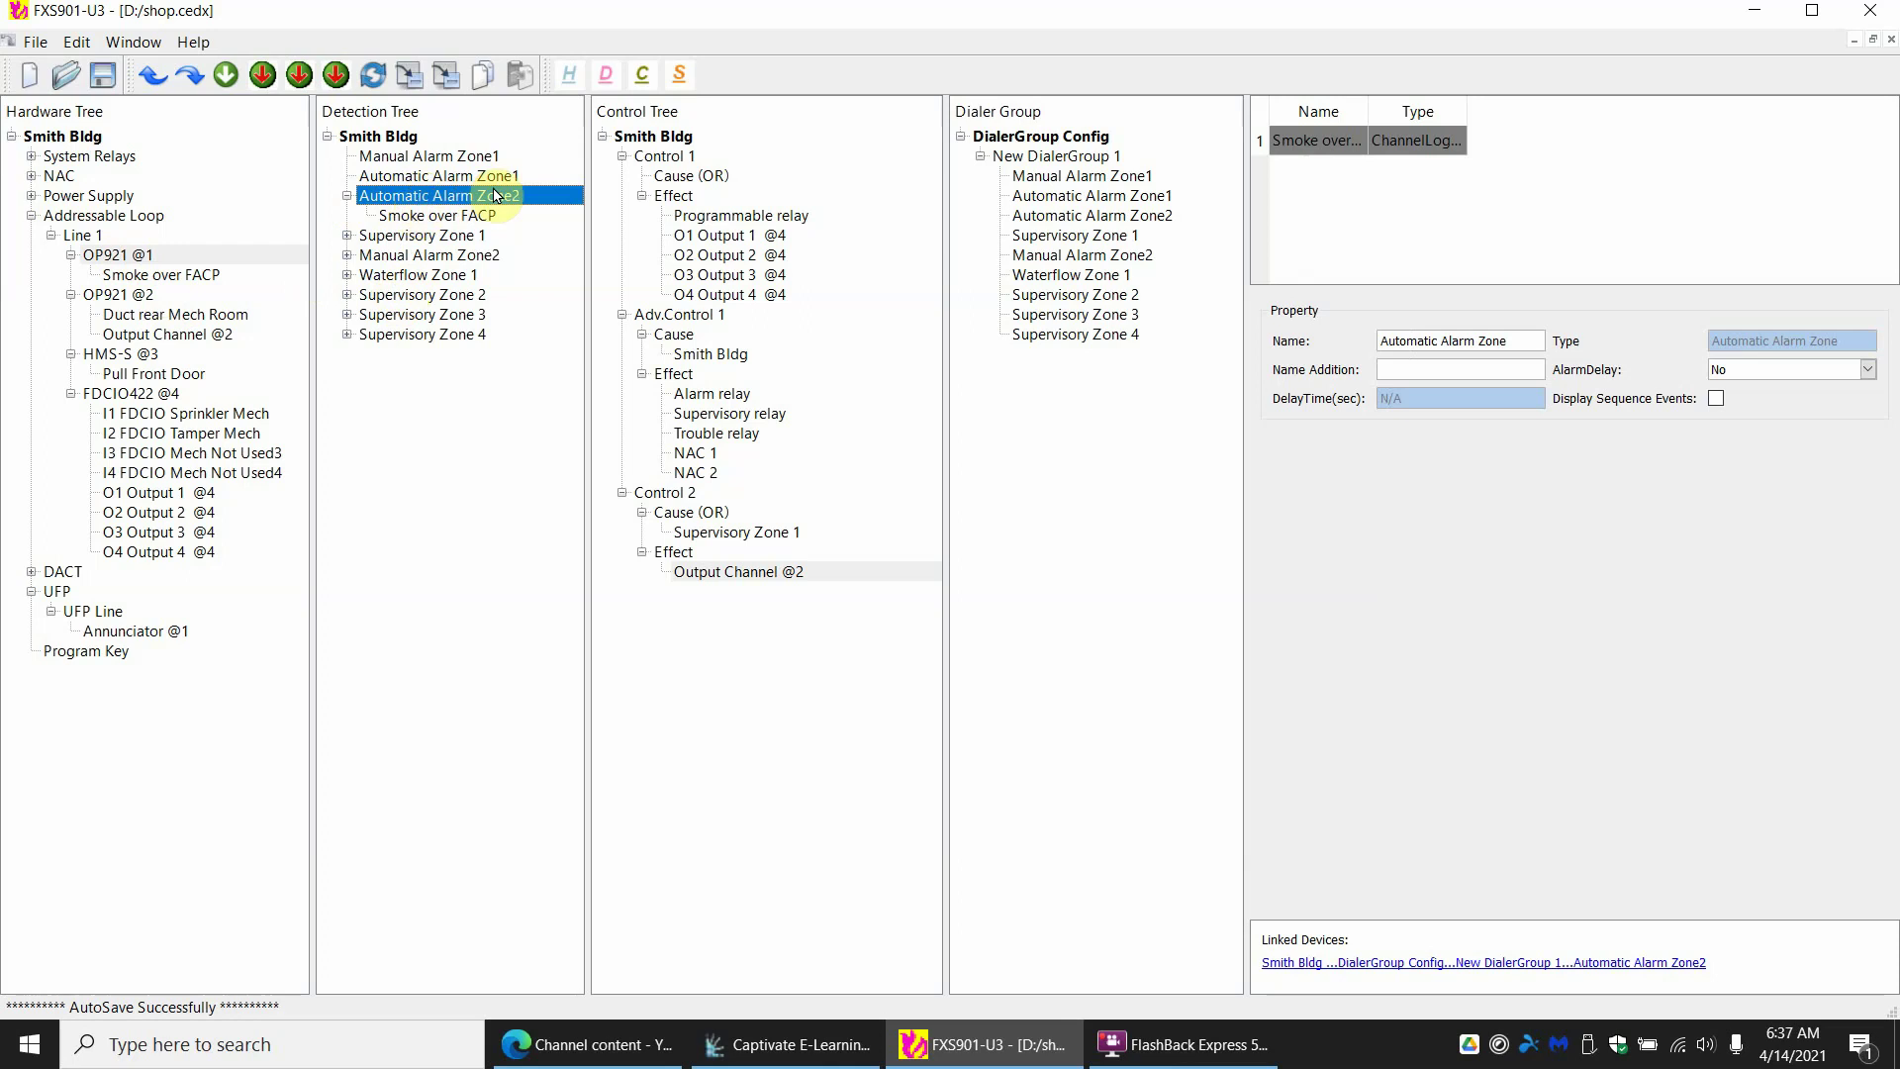
pyautogui.click(451, 218)
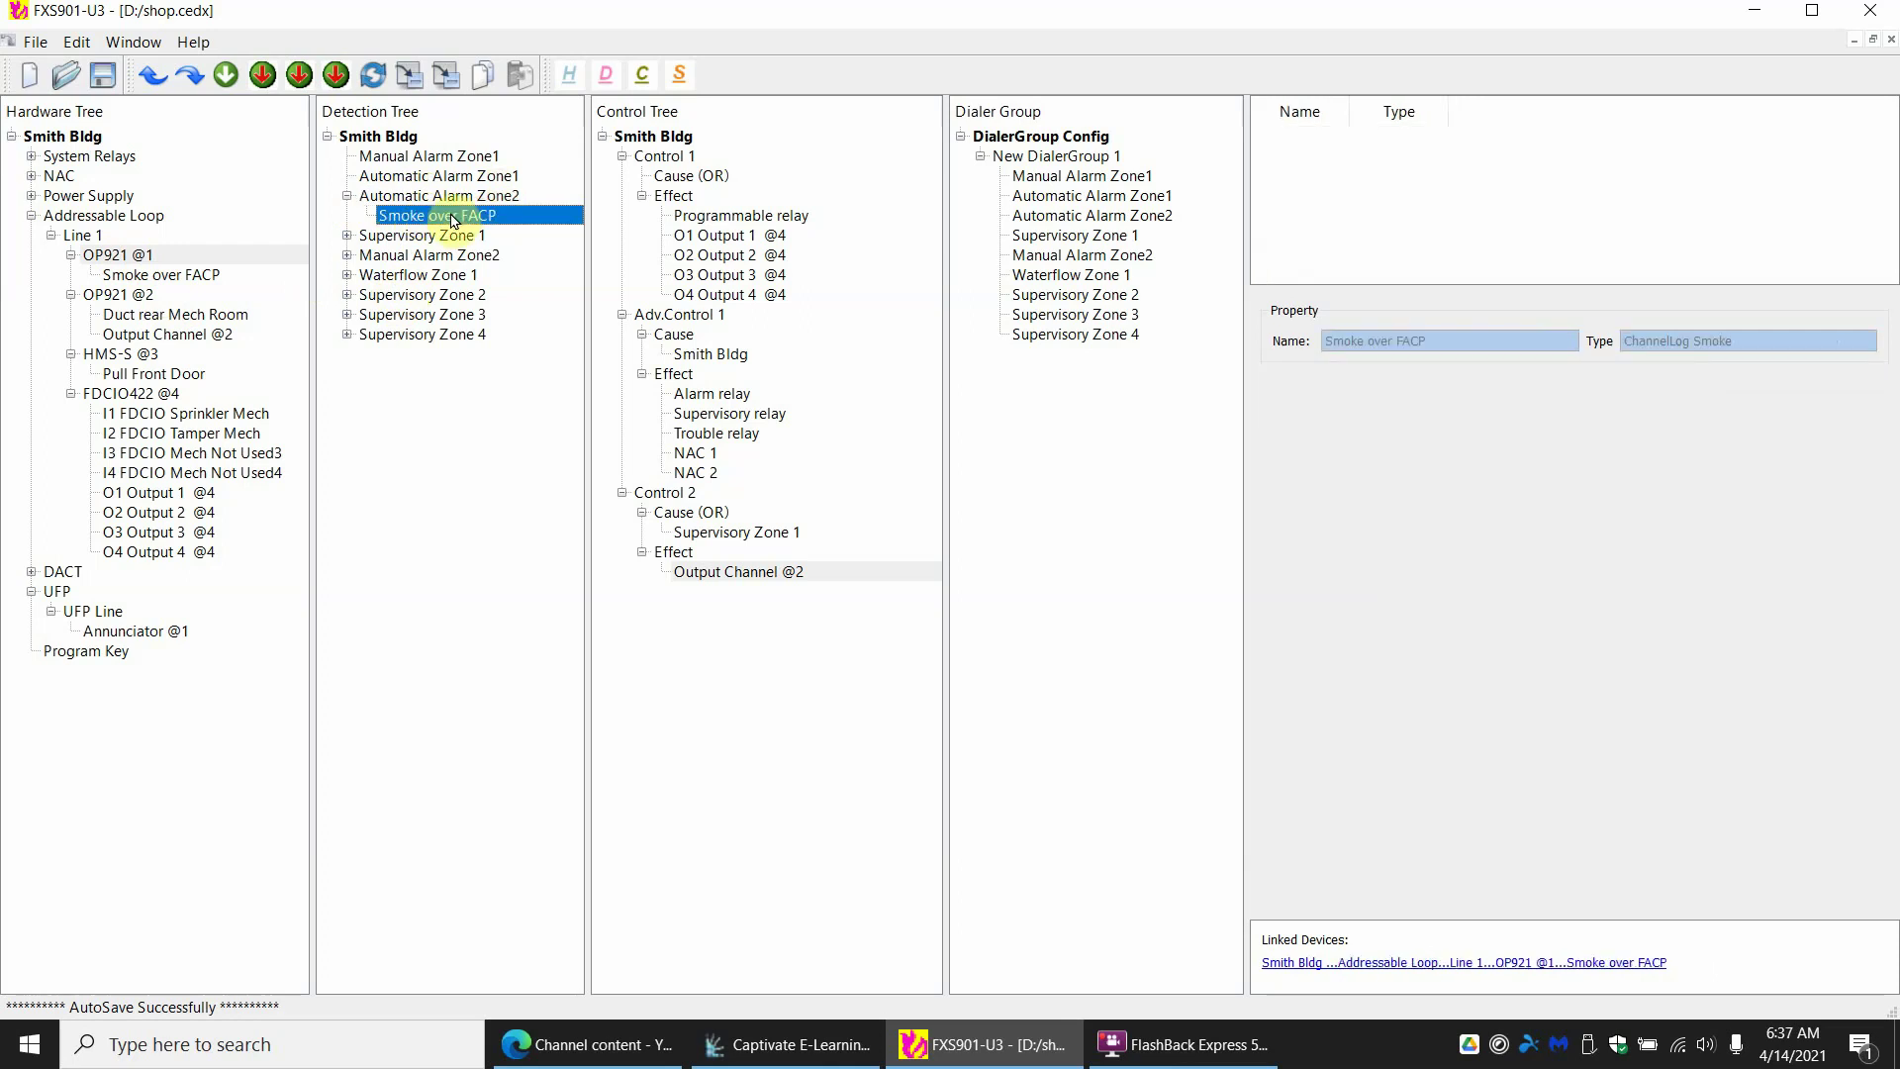
pyautogui.click(457, 197)
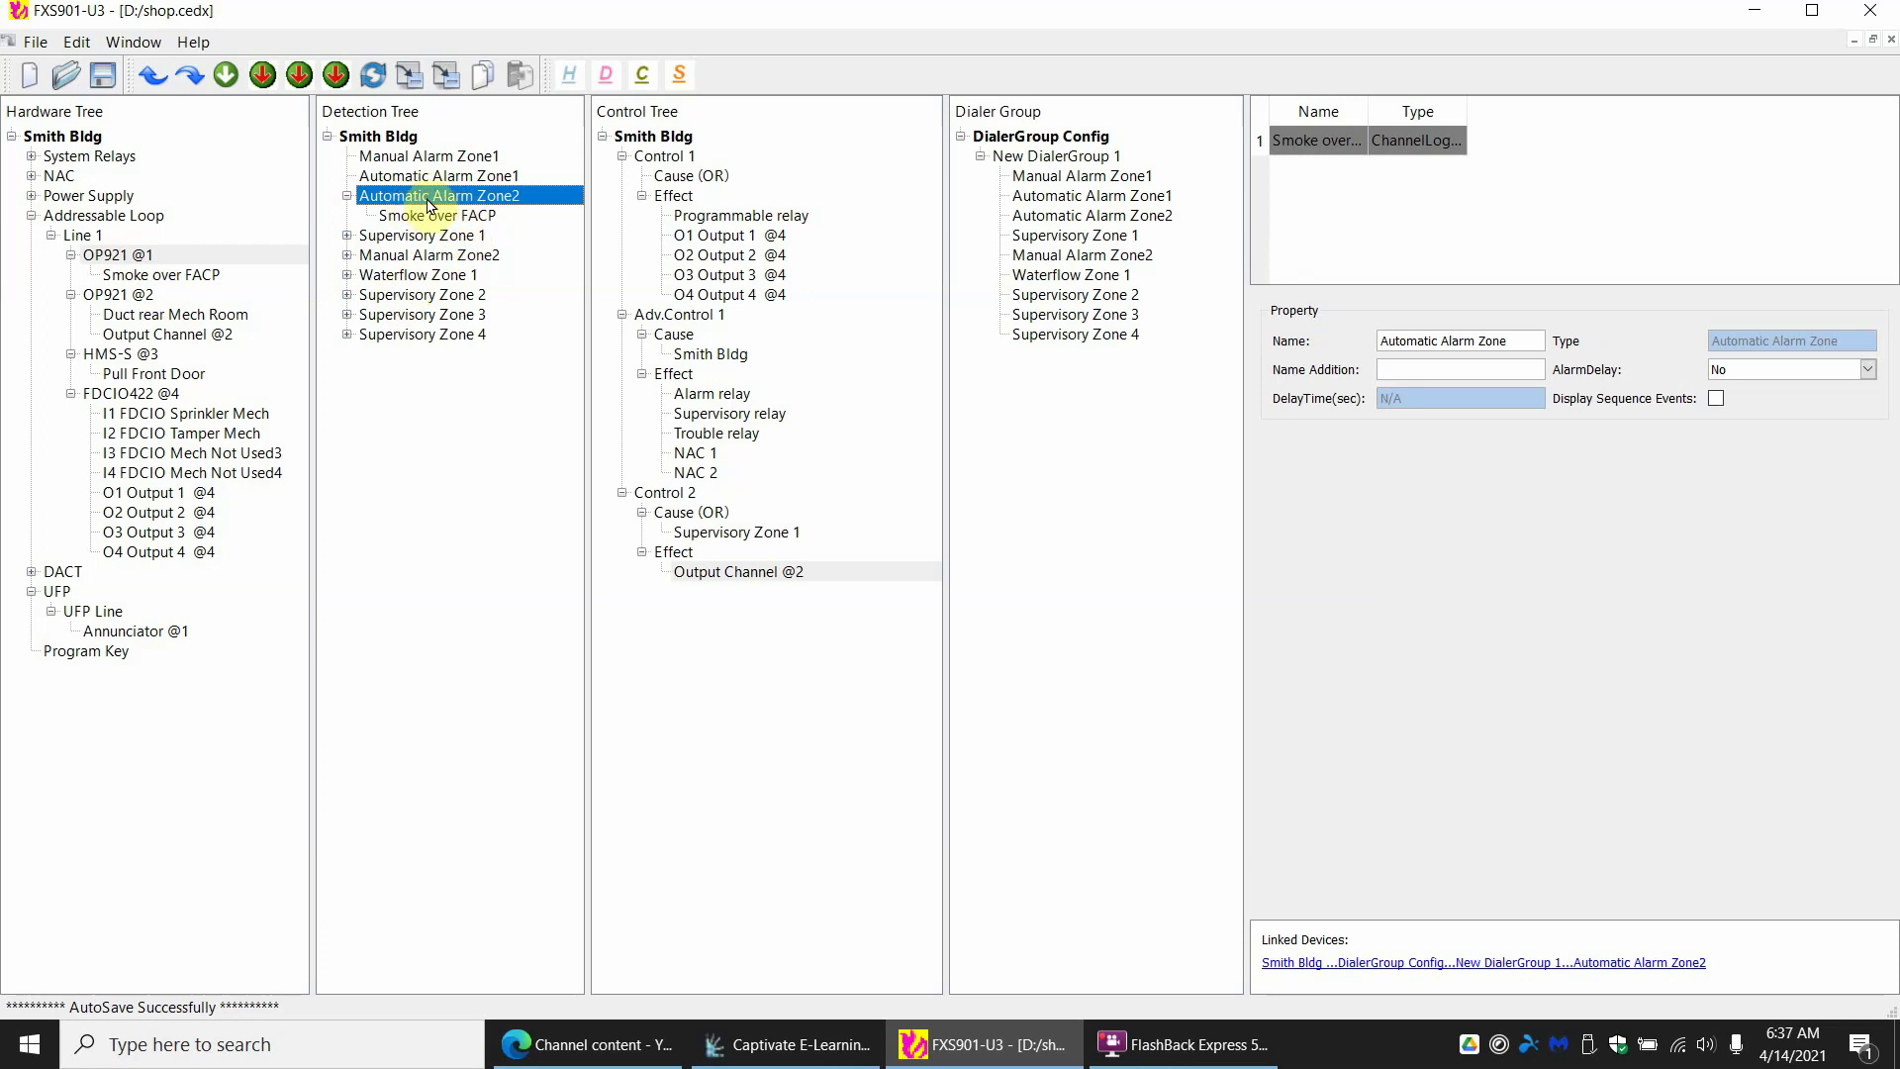
# Rename Automatic Alarm Zone2 in the Detection Tree as "Smoke over FACP", copying the name of the OP921 @1 sensor
pyautogui.click(1386, 366)
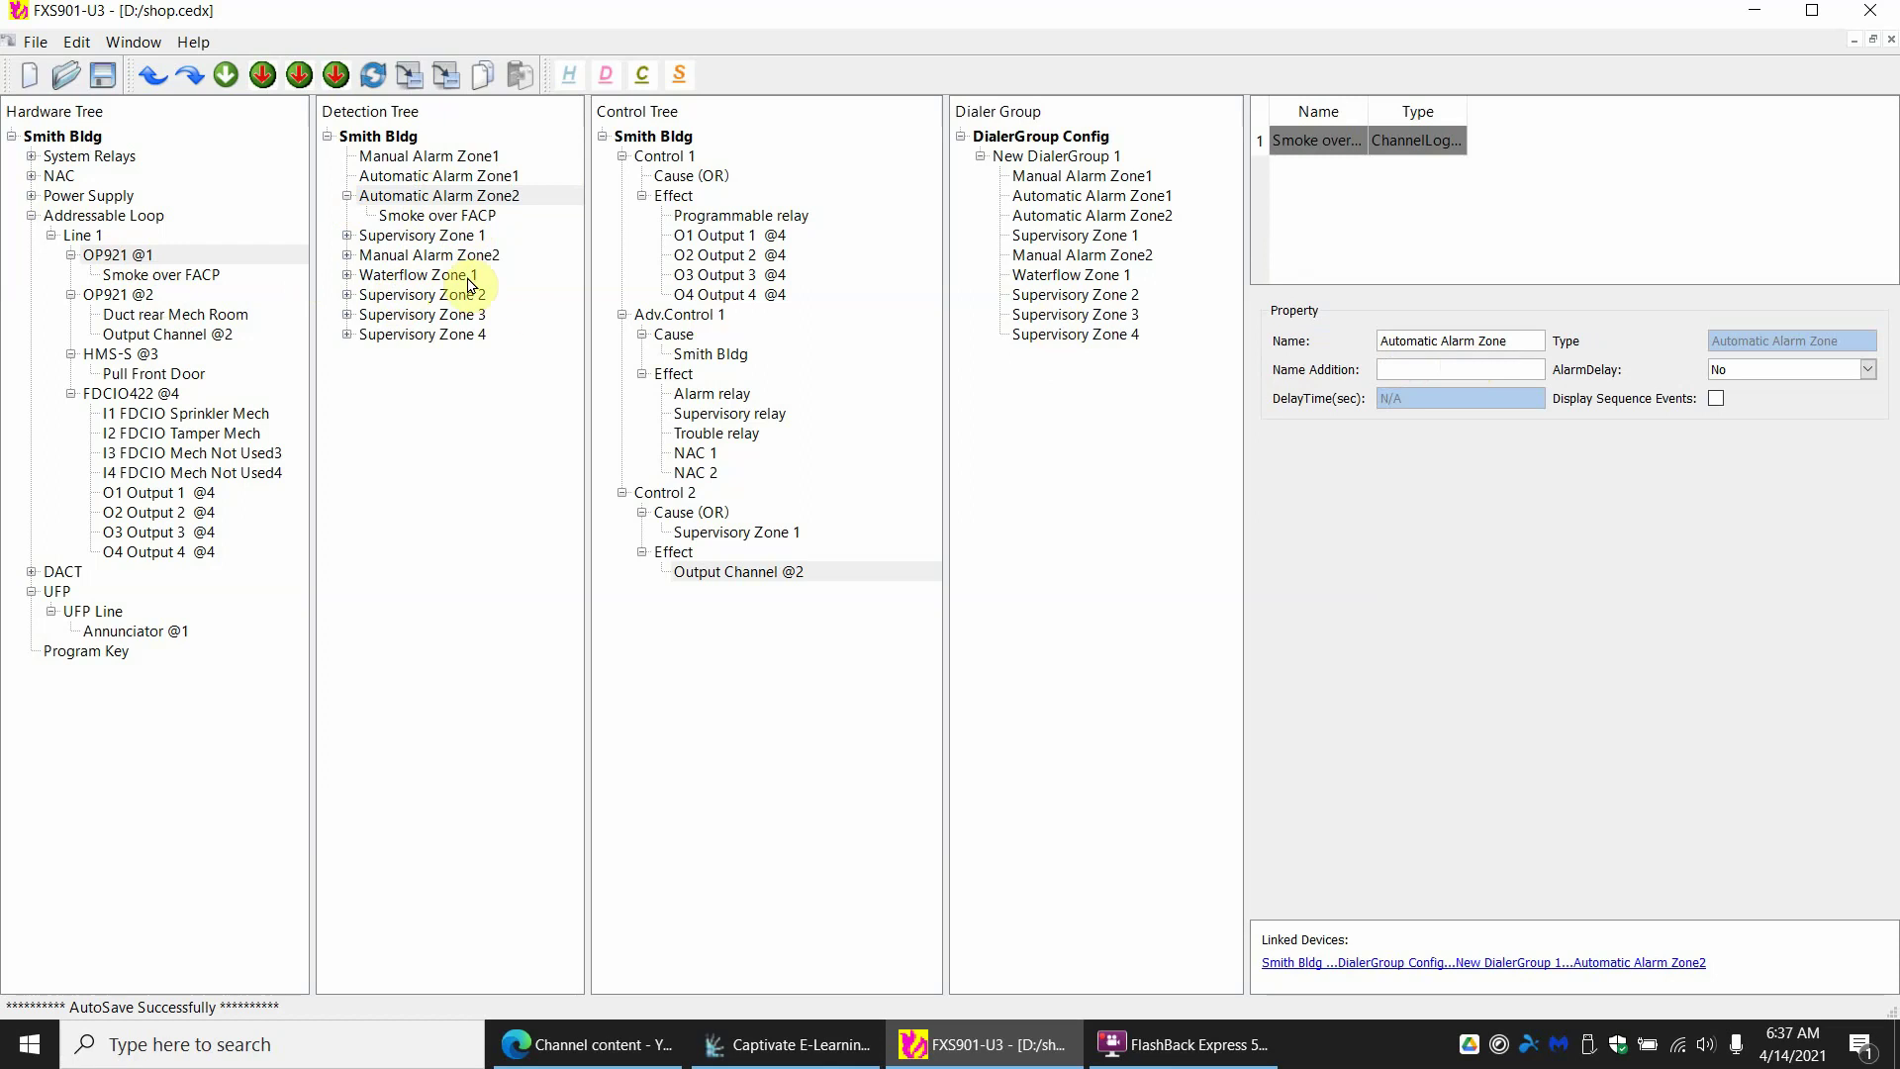
pyautogui.click(423, 199)
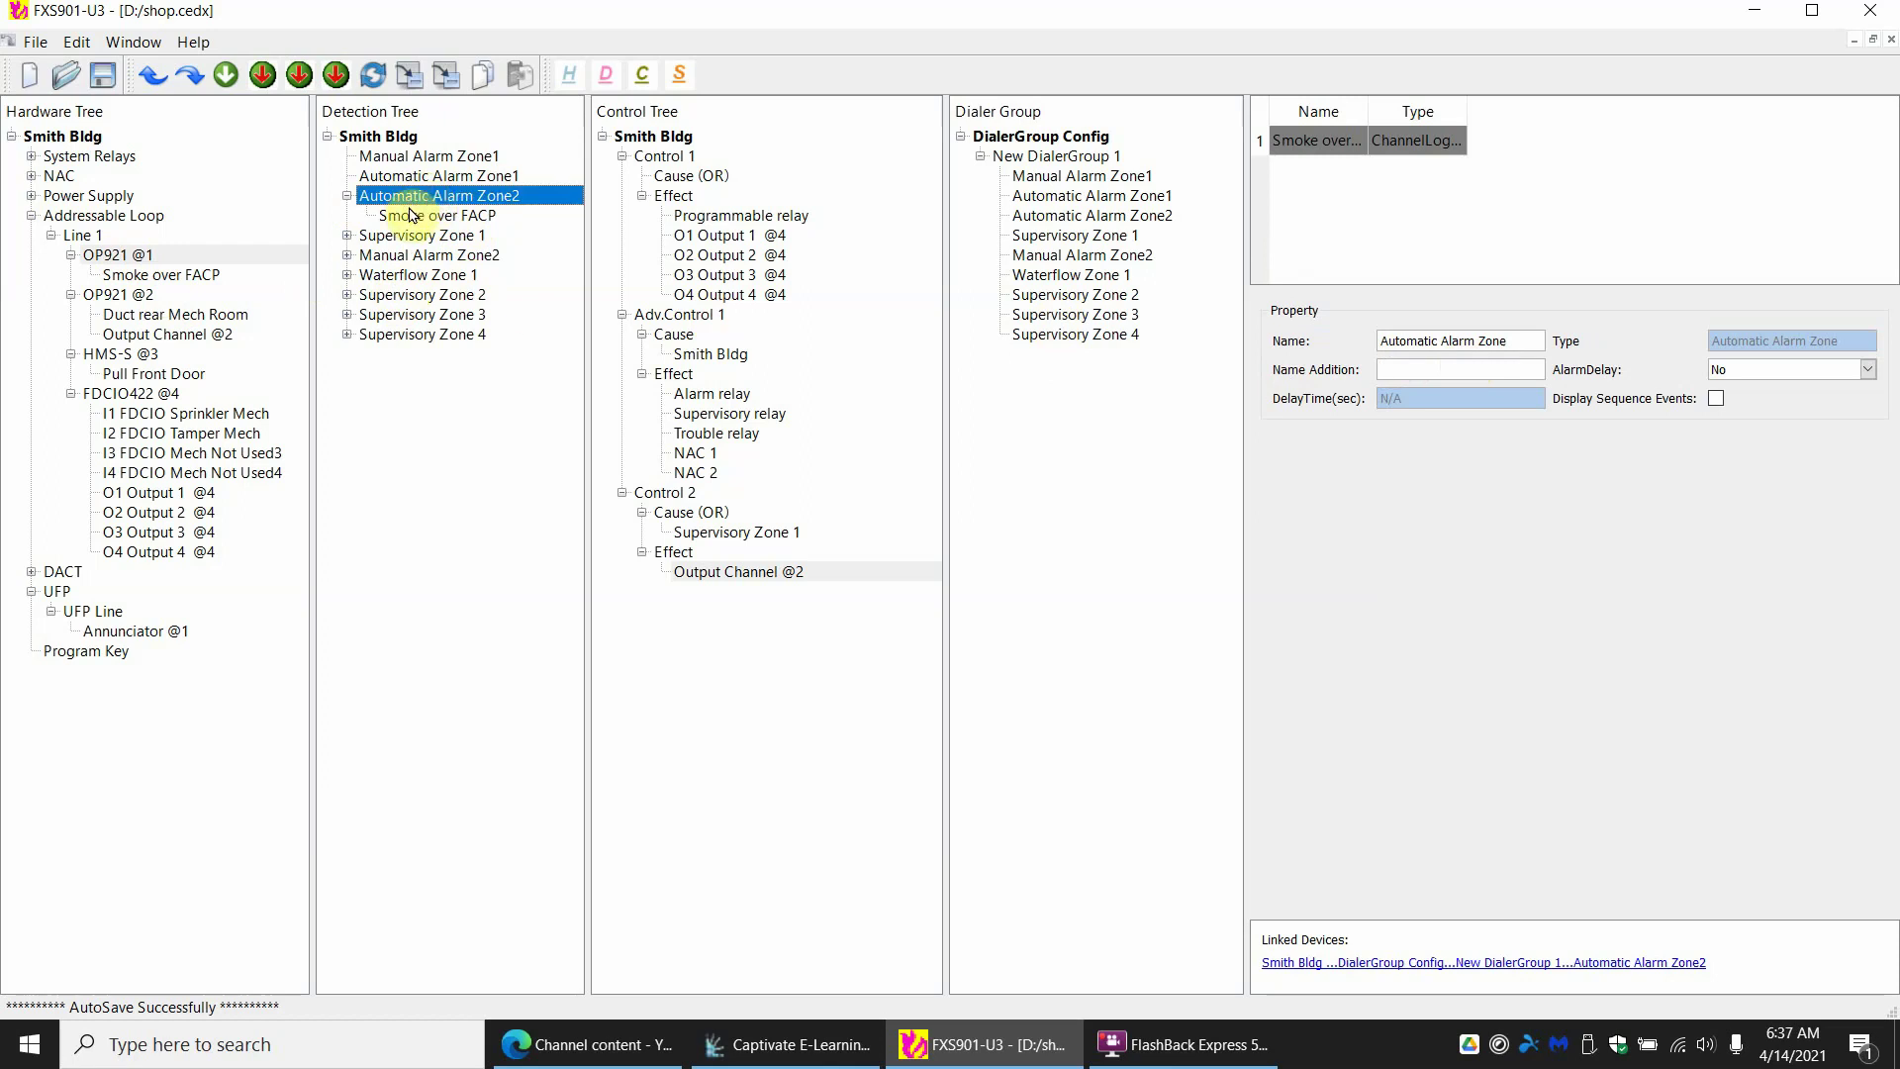
pyautogui.click(431, 199)
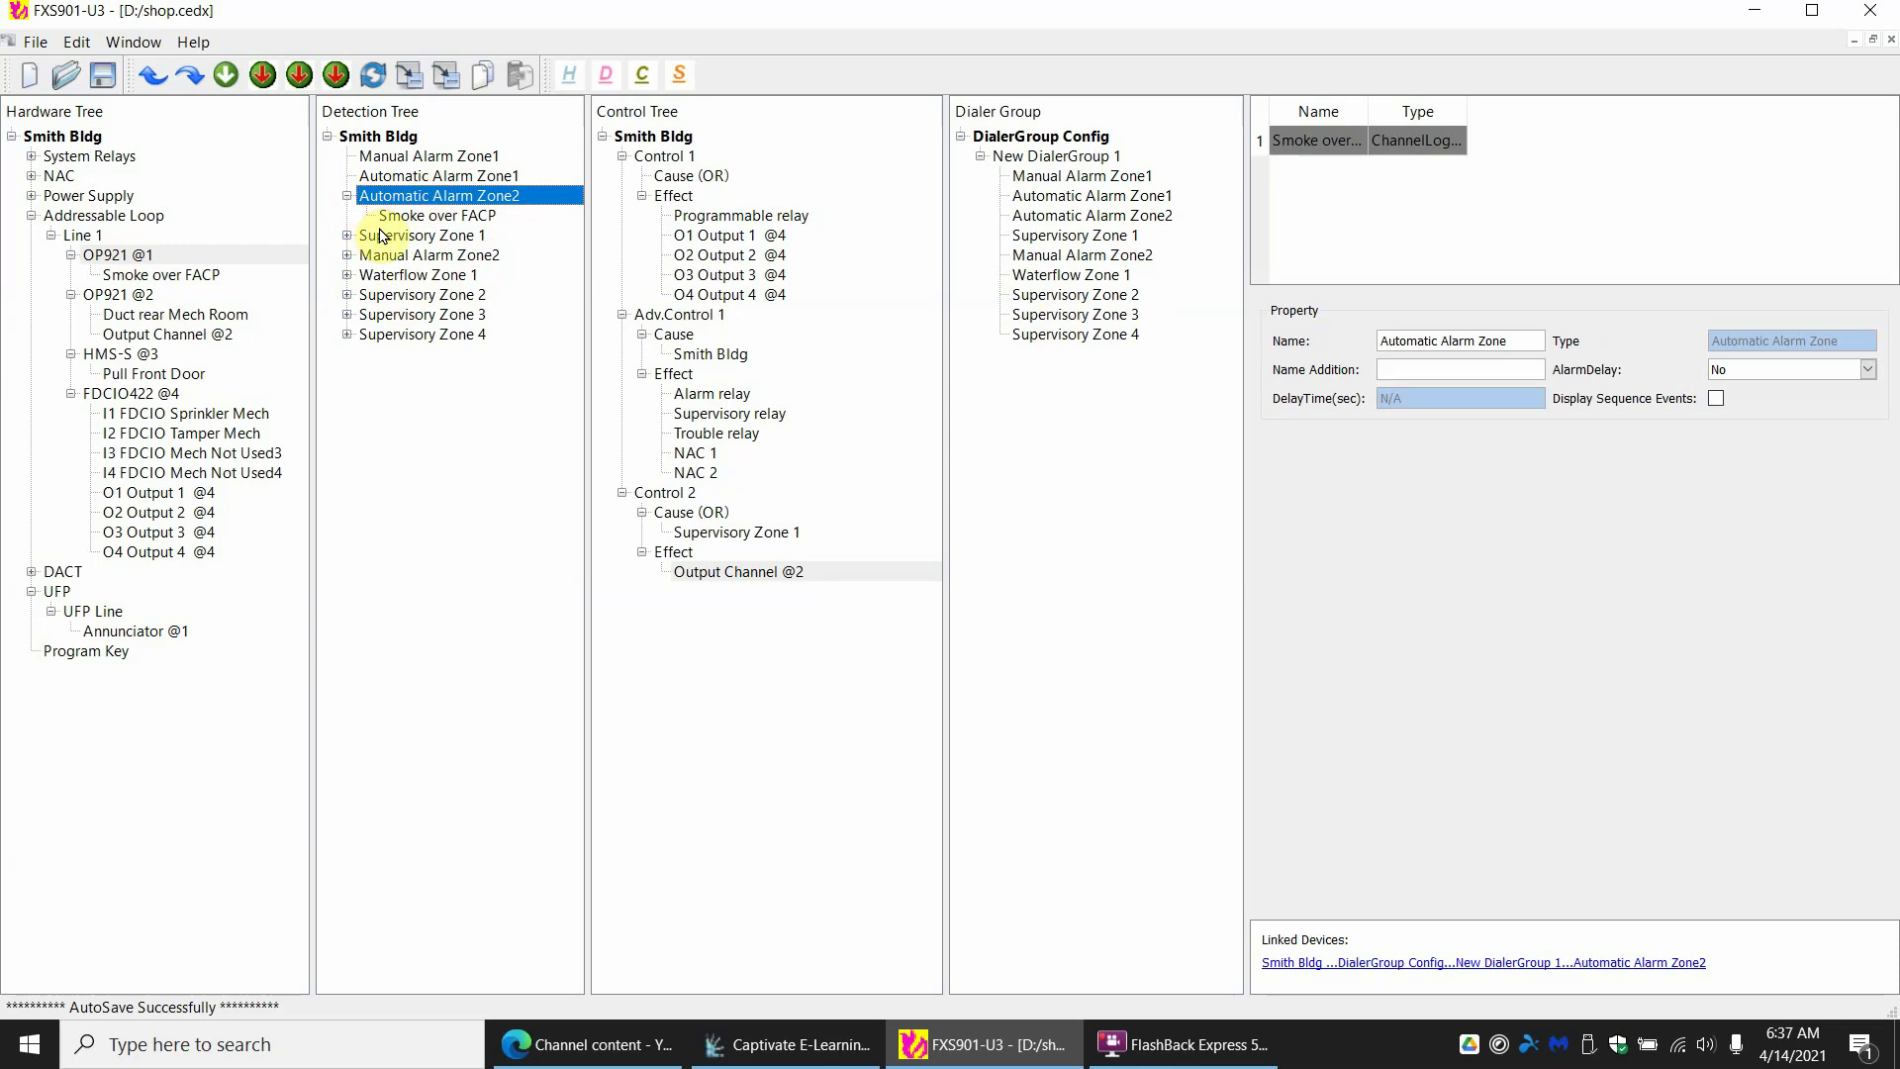
pyautogui.click(188, 280)
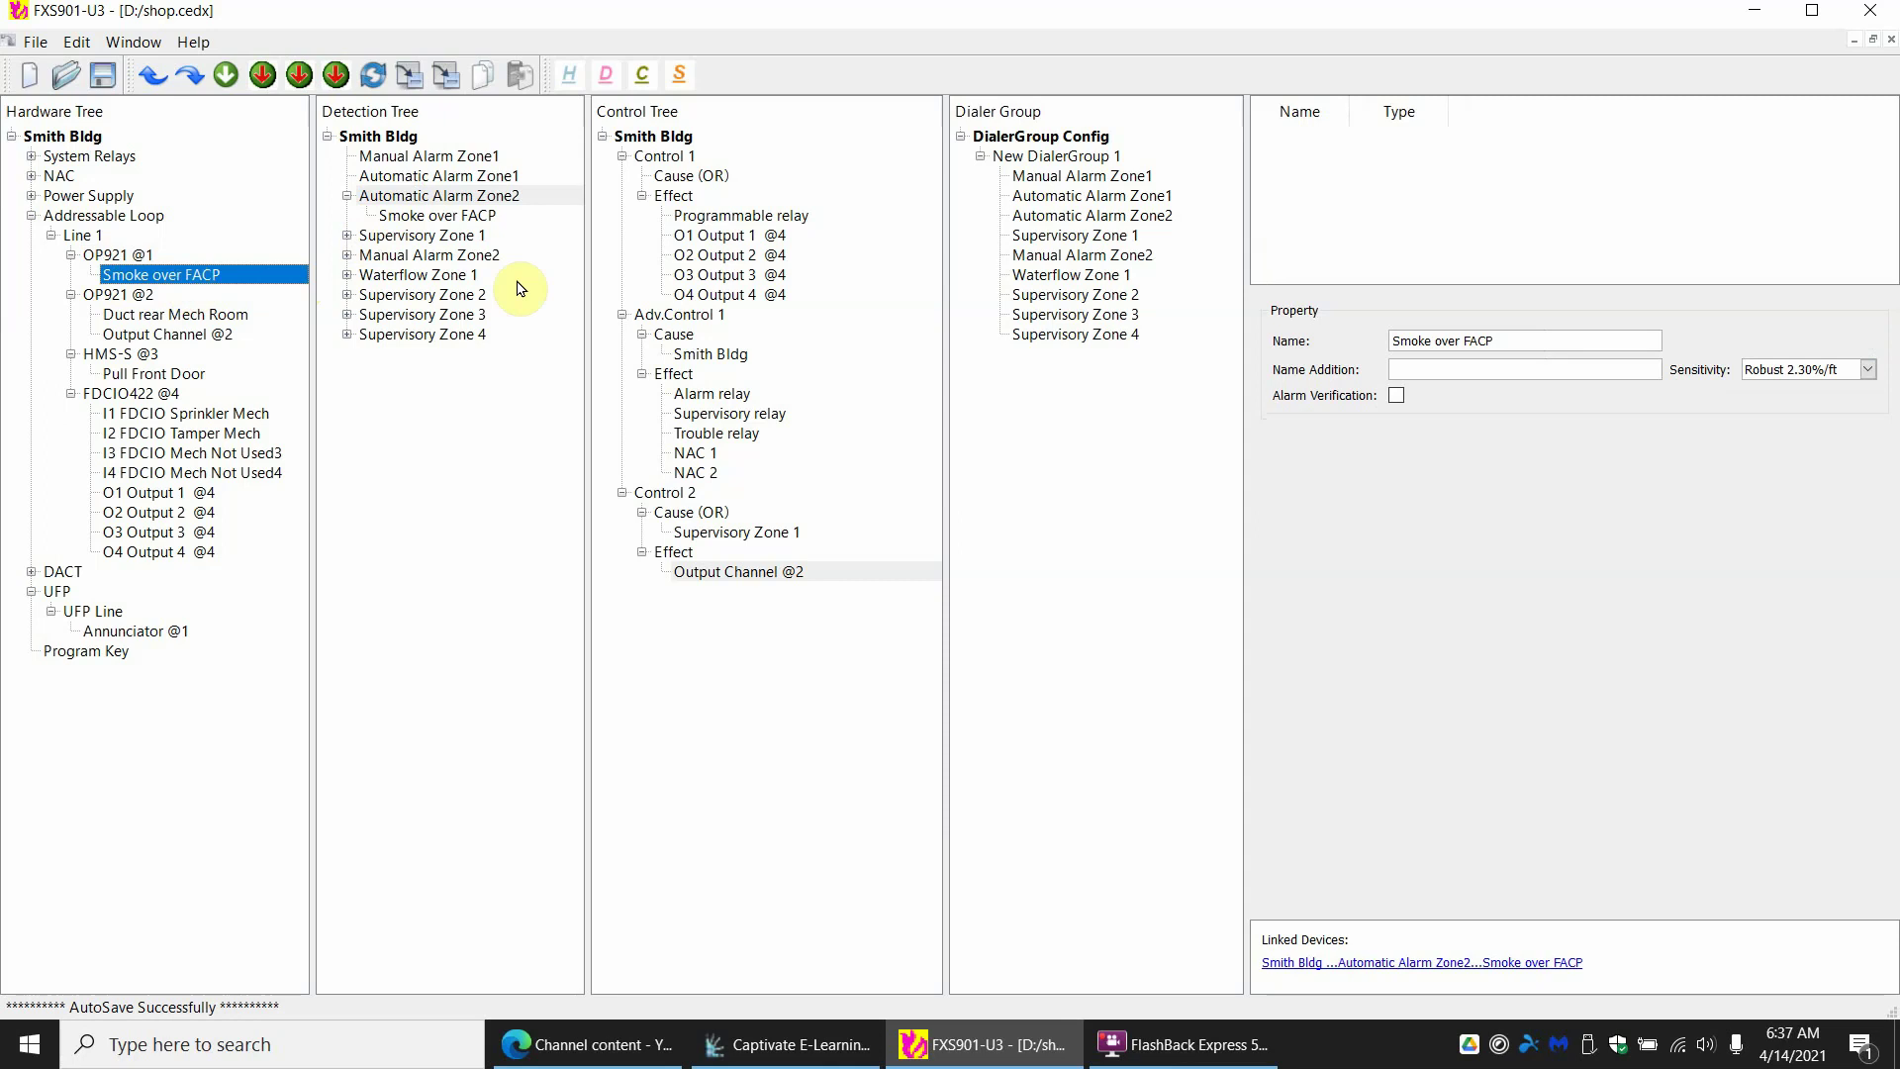
pyautogui.click(1503, 341)
pyautogui.moveTo(1503, 341); pyautogui.dragTo(1352, 342)
pyautogui.hotkey('ctrl', 'c')
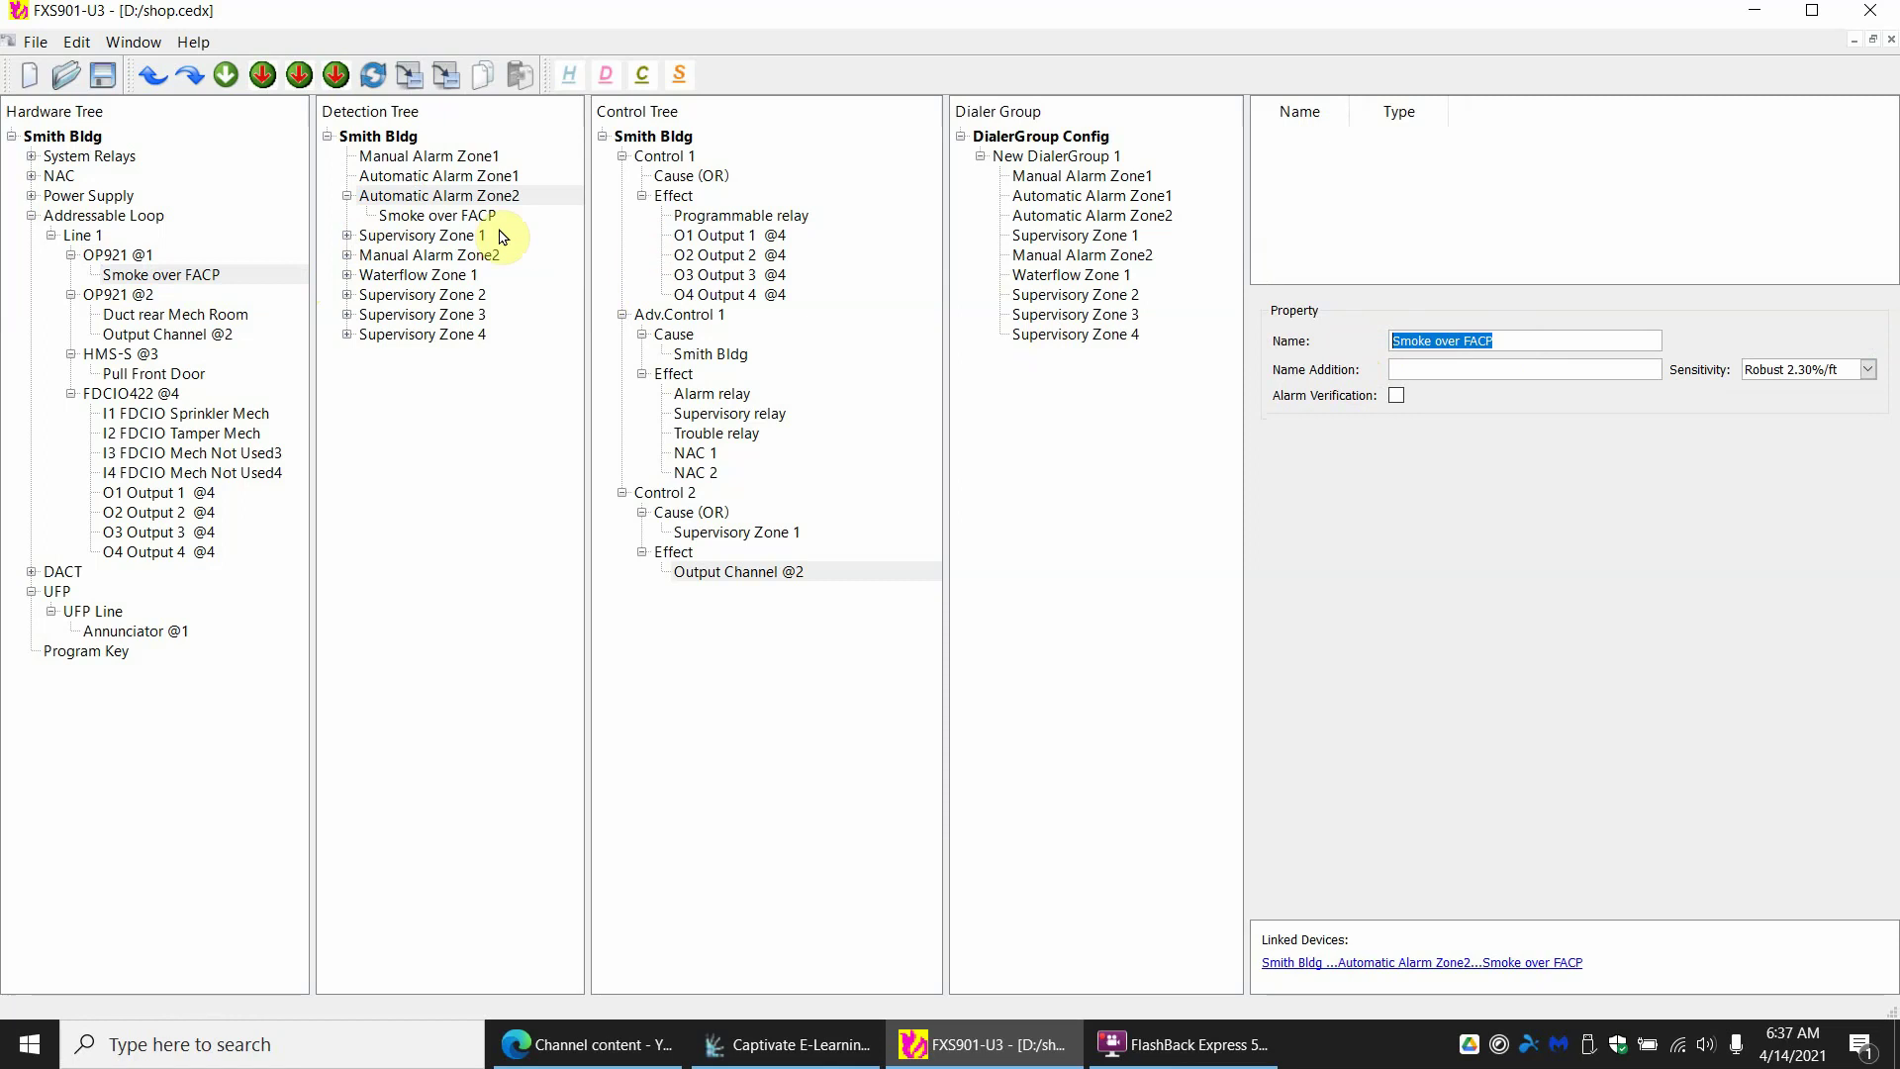
pyautogui.click(457, 197)
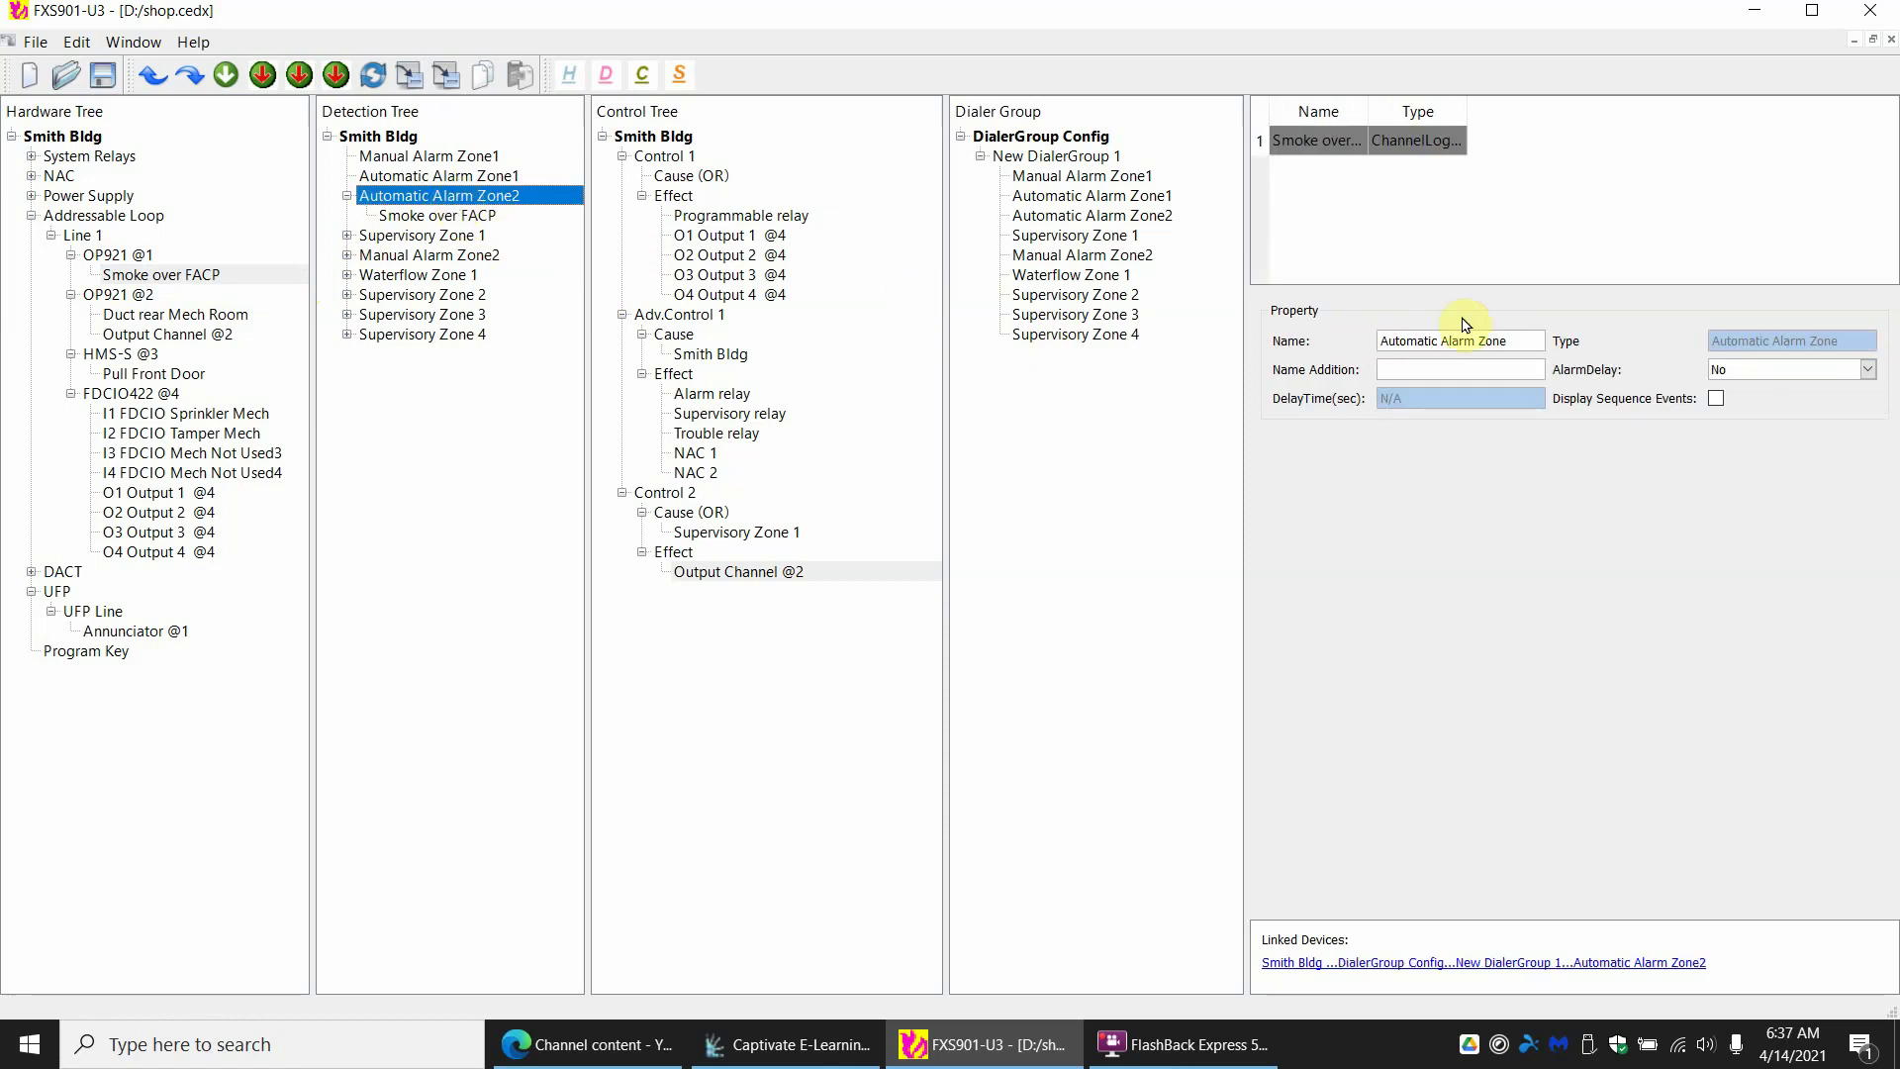
pyautogui.moveTo(1506, 336); pyautogui.dragTo(1150, 341)
pyautogui.hotkey('ctrl', 'v')
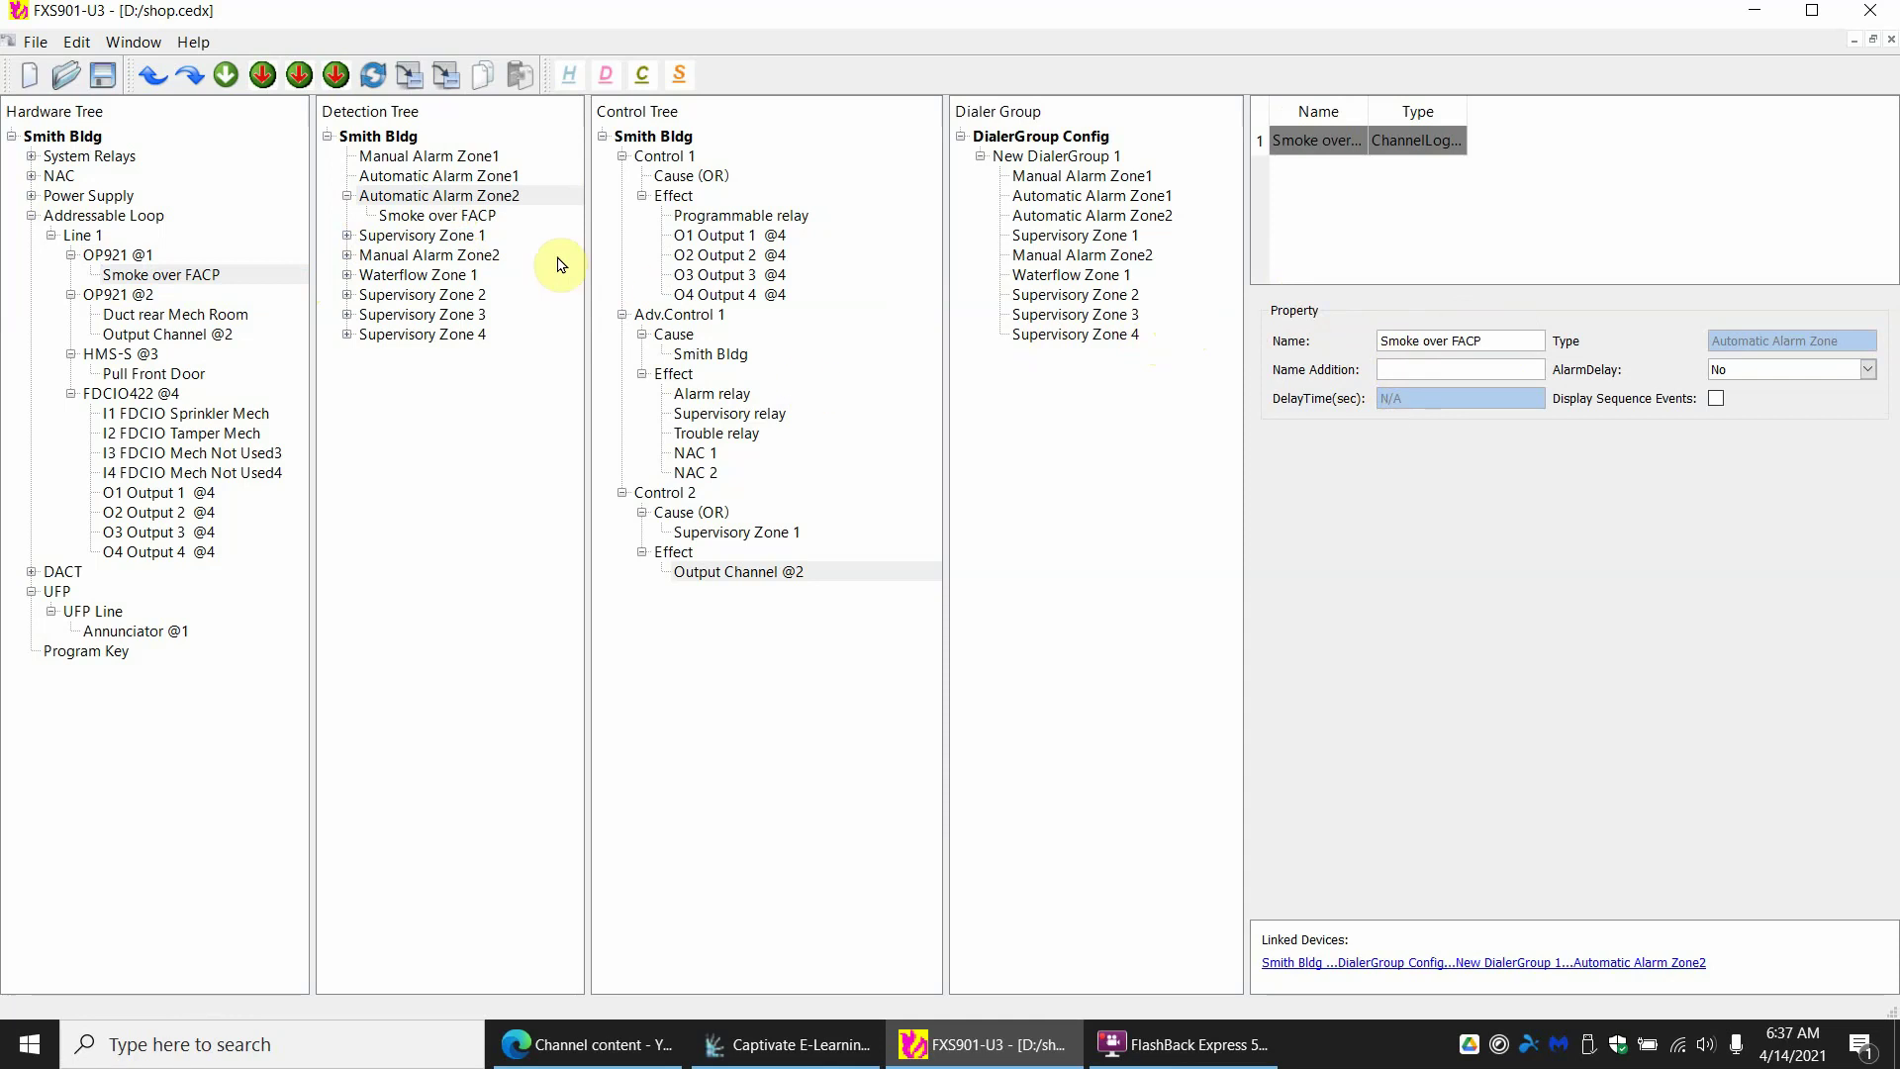
# Rename Supervisory Zone 1 in the Detection Tree as "Duct rear Mech Room", copying the name of the OP921 @2 sensor
pyautogui.rightClick(430, 240)
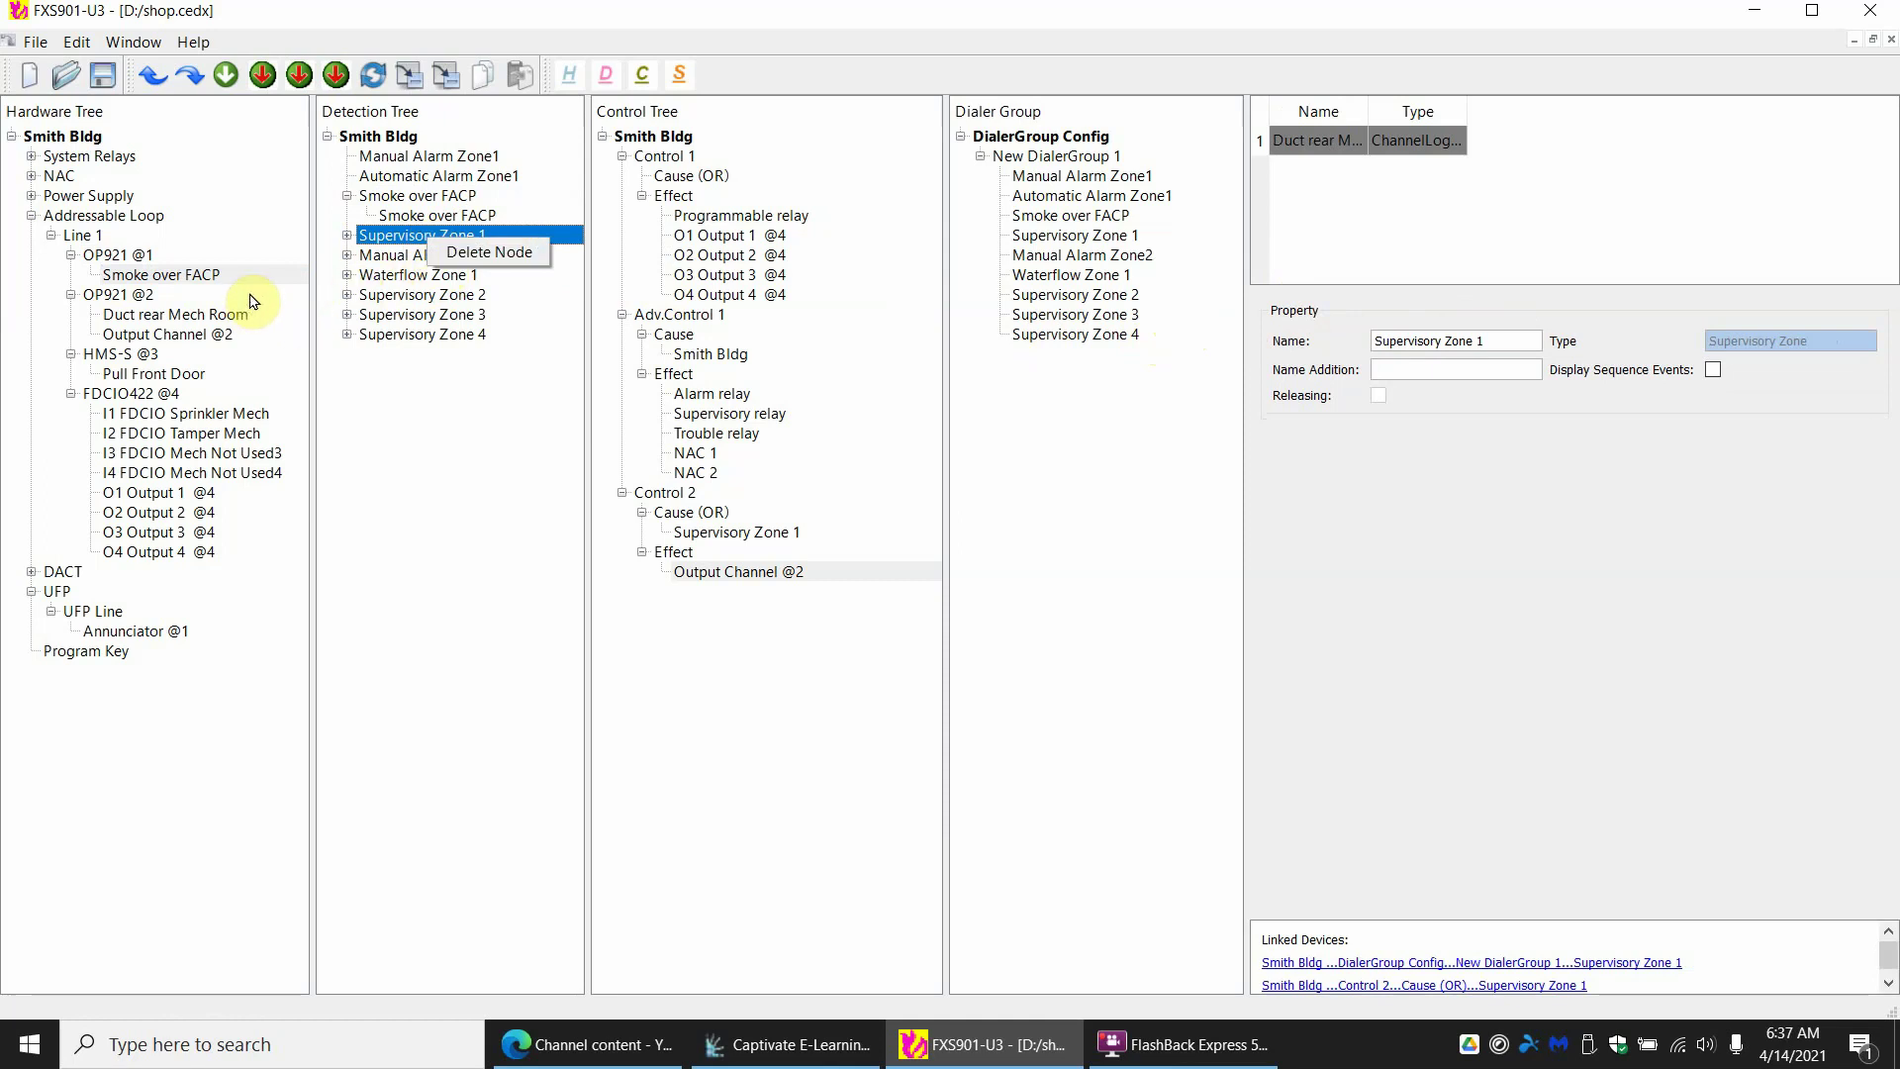
pyautogui.click(180, 316)
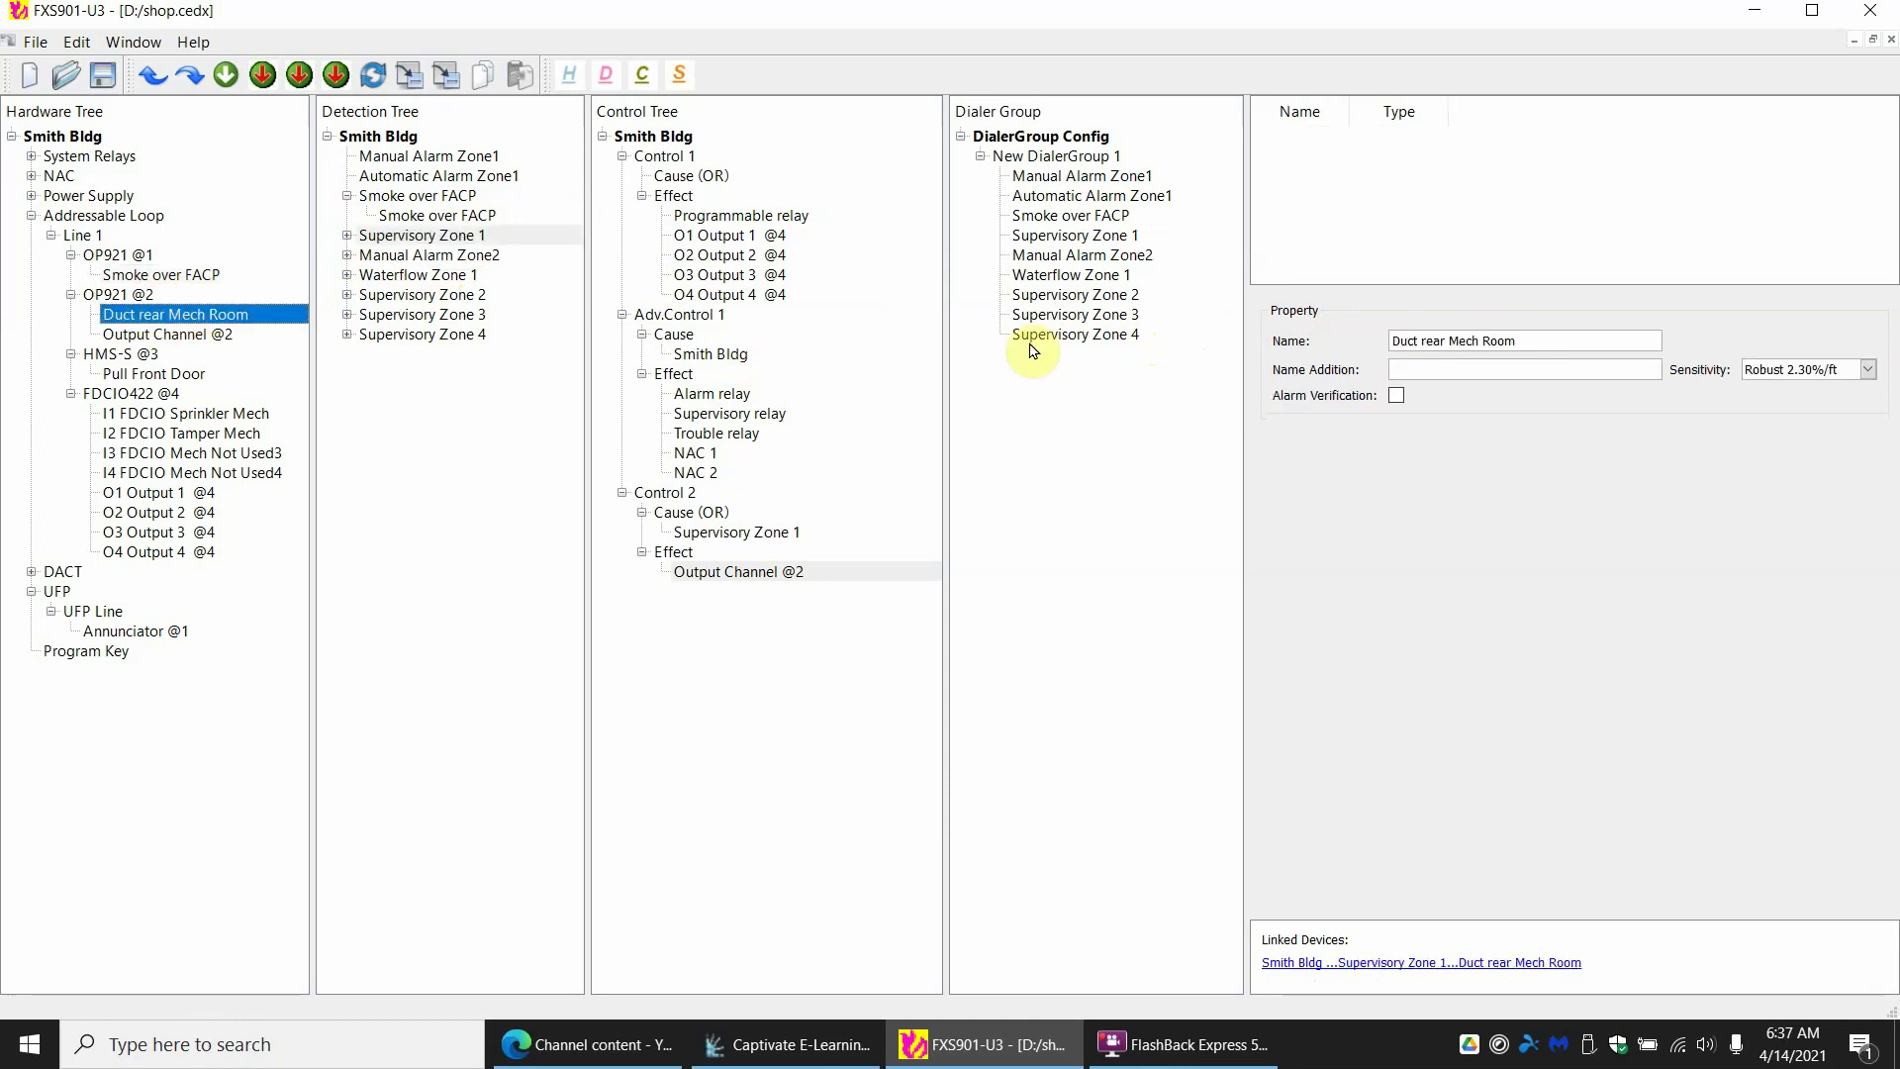
pyautogui.moveTo(1541, 341); pyautogui.dragTo(1128, 348)
pyautogui.hotkey('ctrl', 'c')
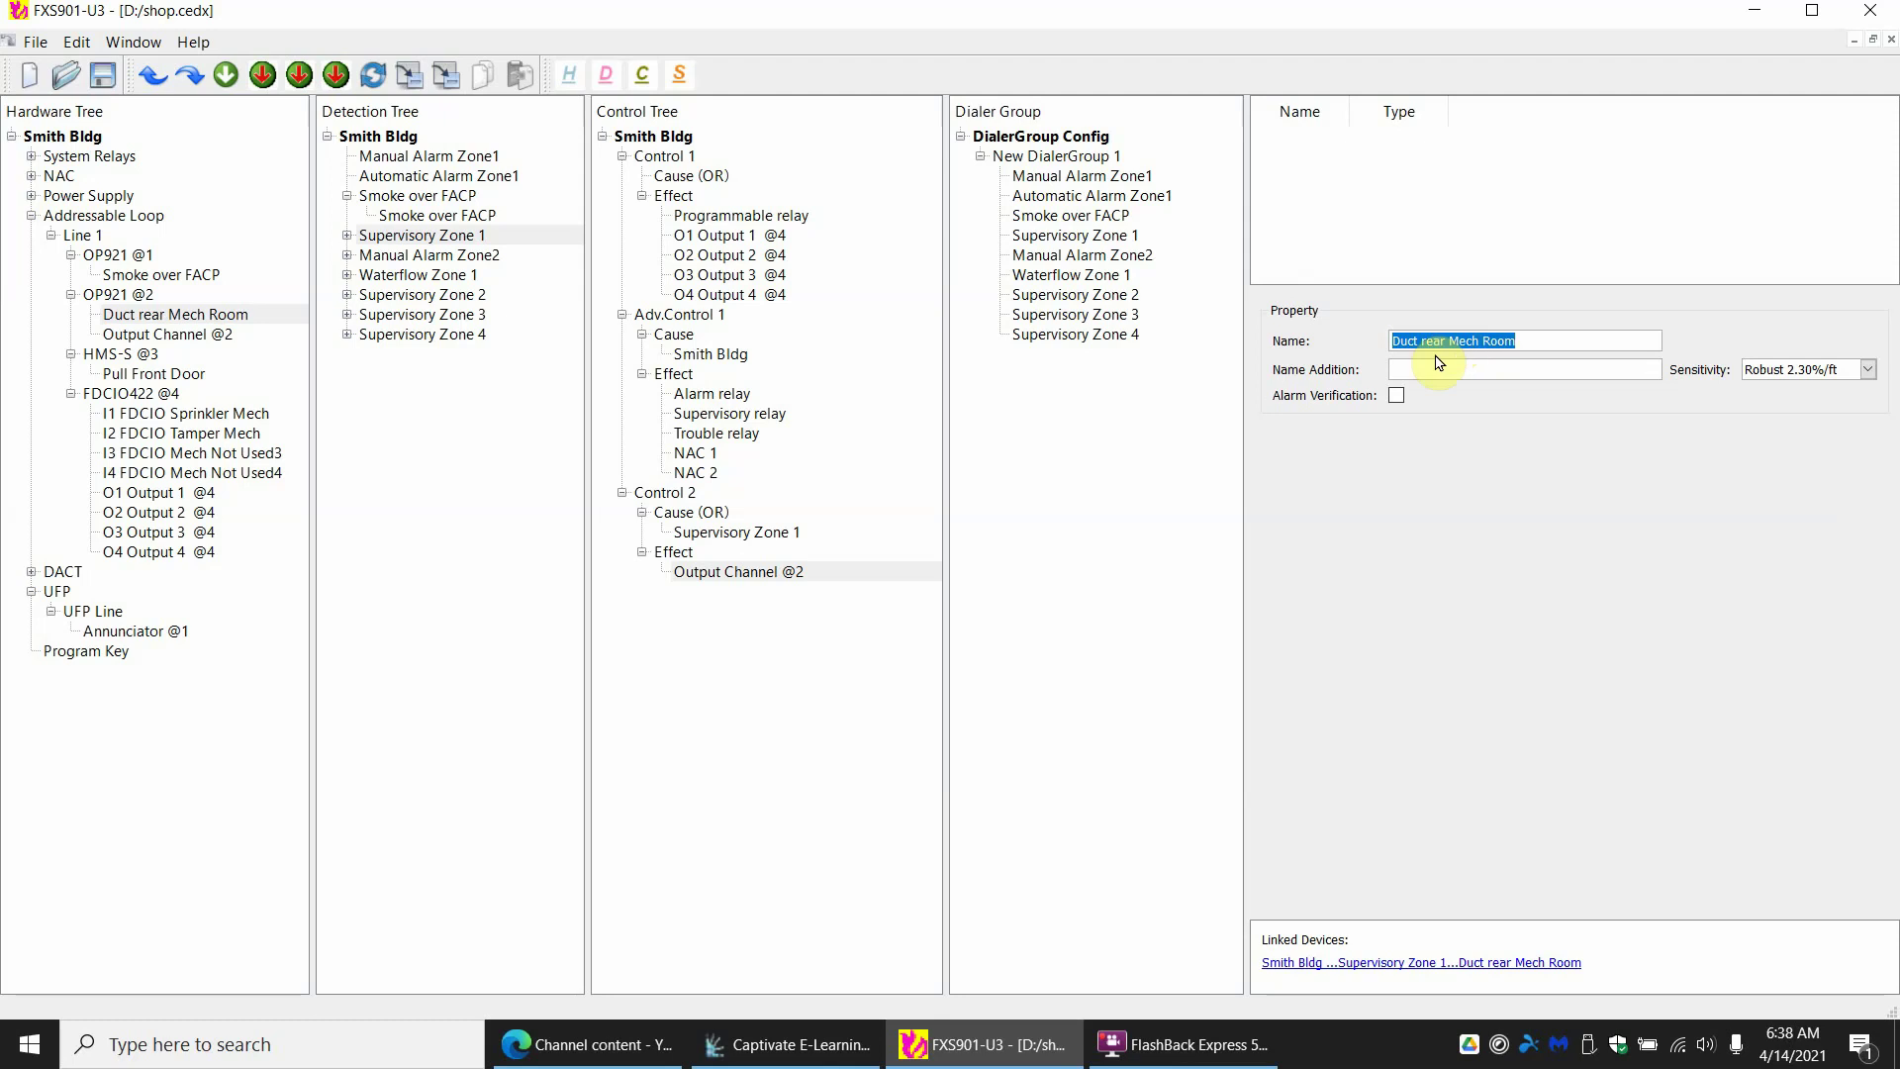
pyautogui.click(424, 238)
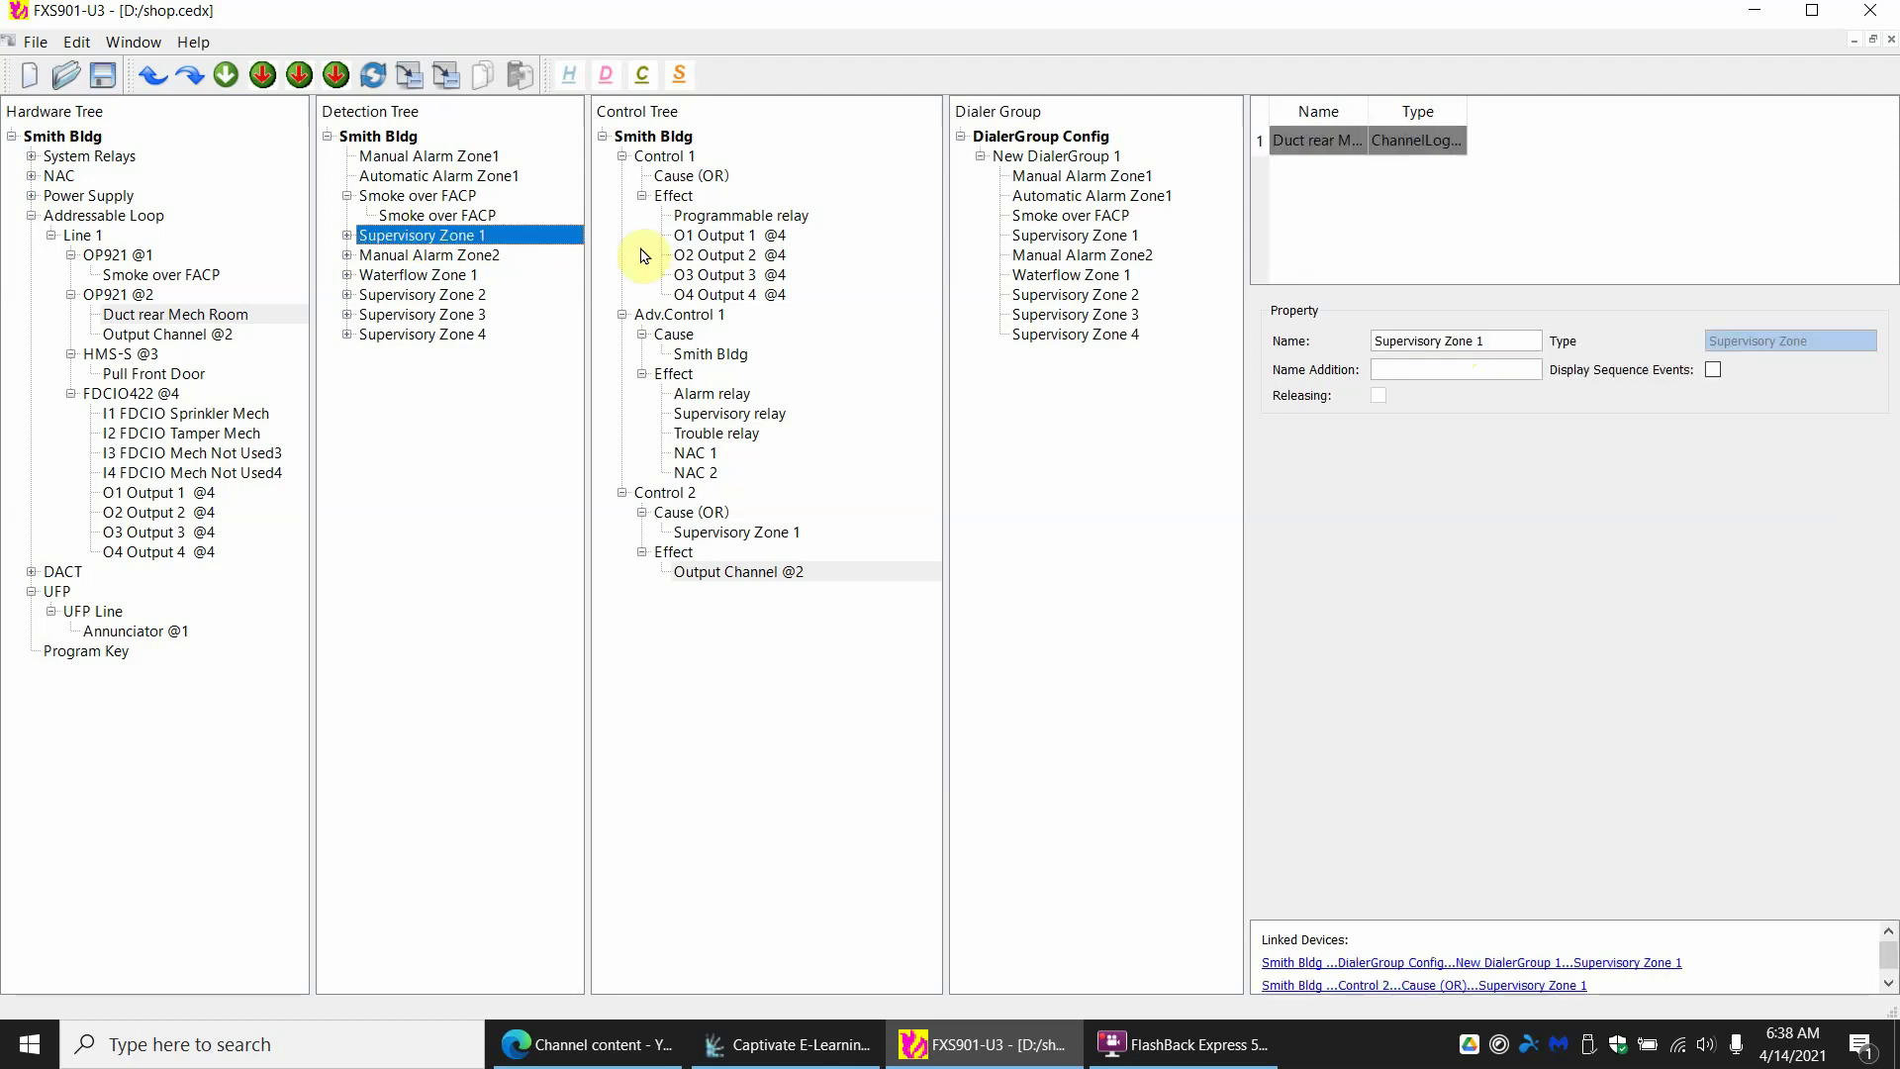
pyautogui.click(1522, 338)
pyautogui.hotkey('ctrl', 'v')
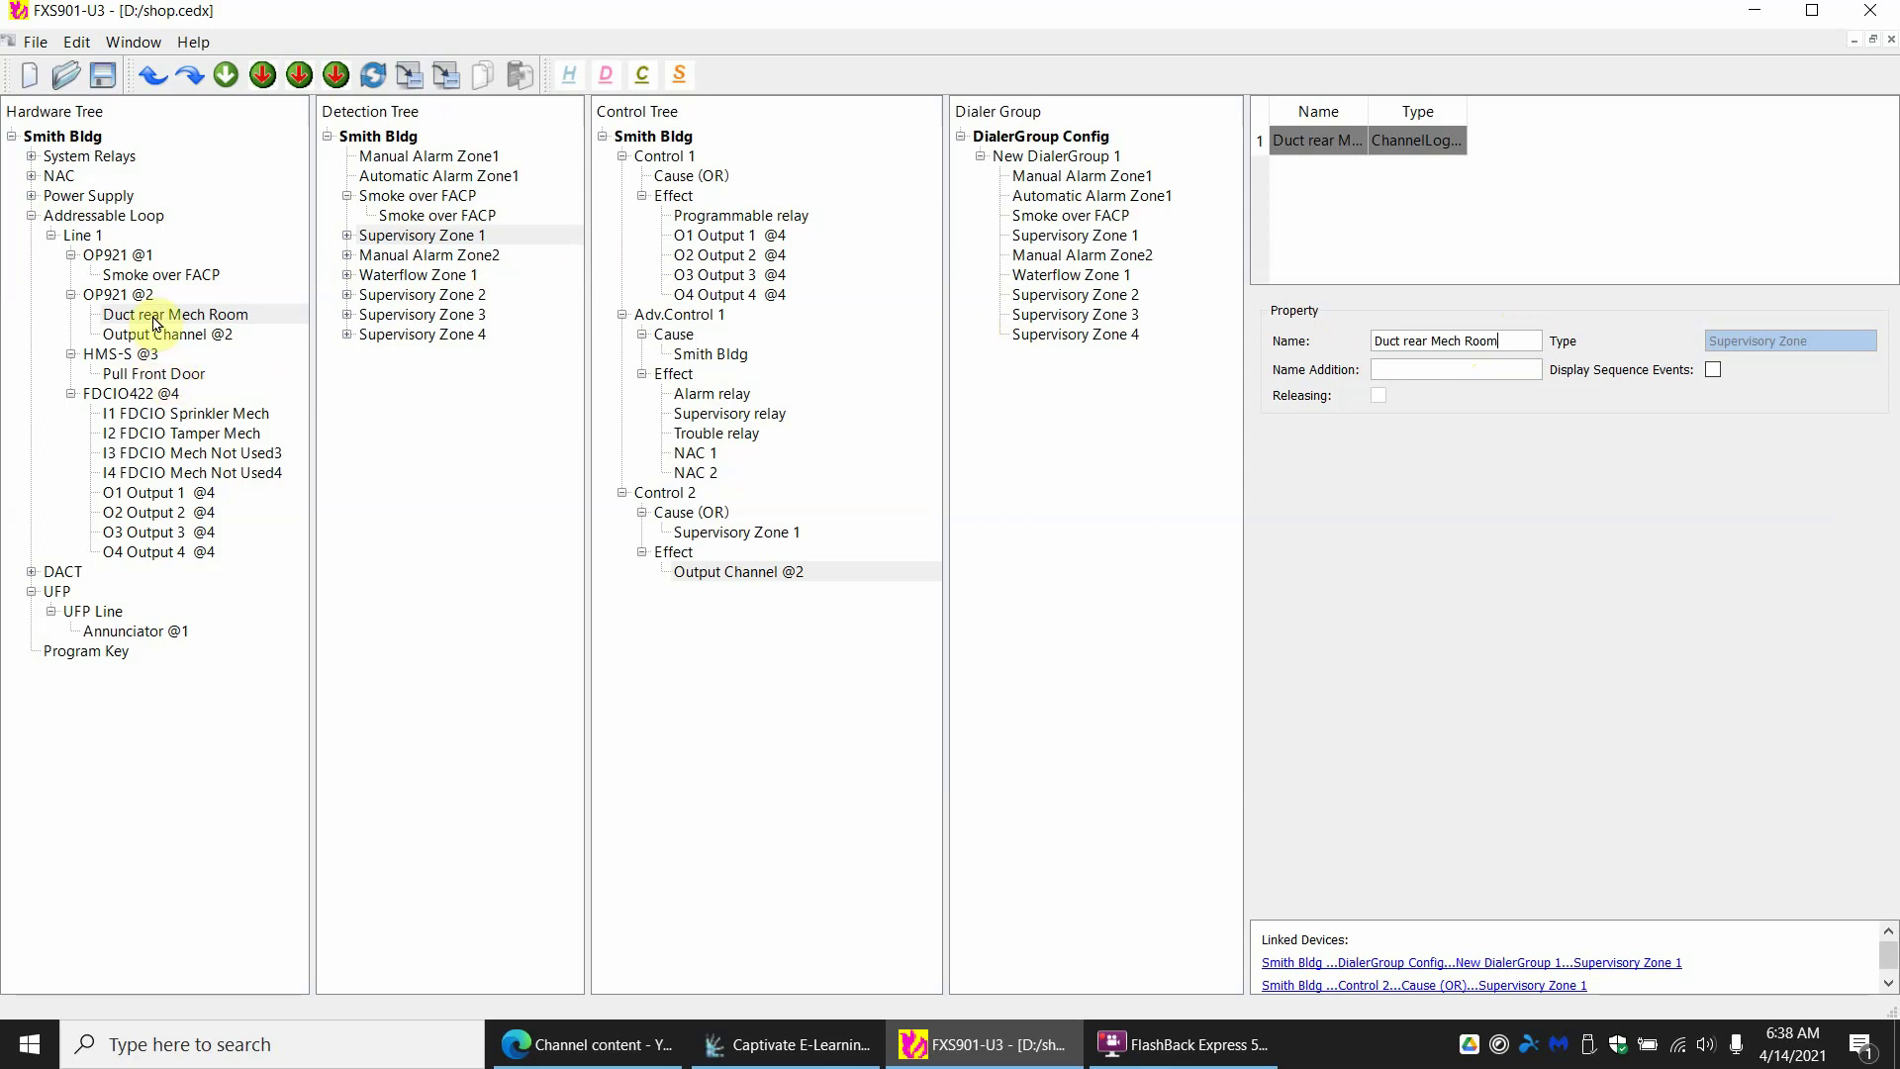
# Rename Manual Alarm Zone2 in the Detection Tree as "Pull Front Door", copying the name of the HMS-S @3 channel
pyautogui.click(149, 375)
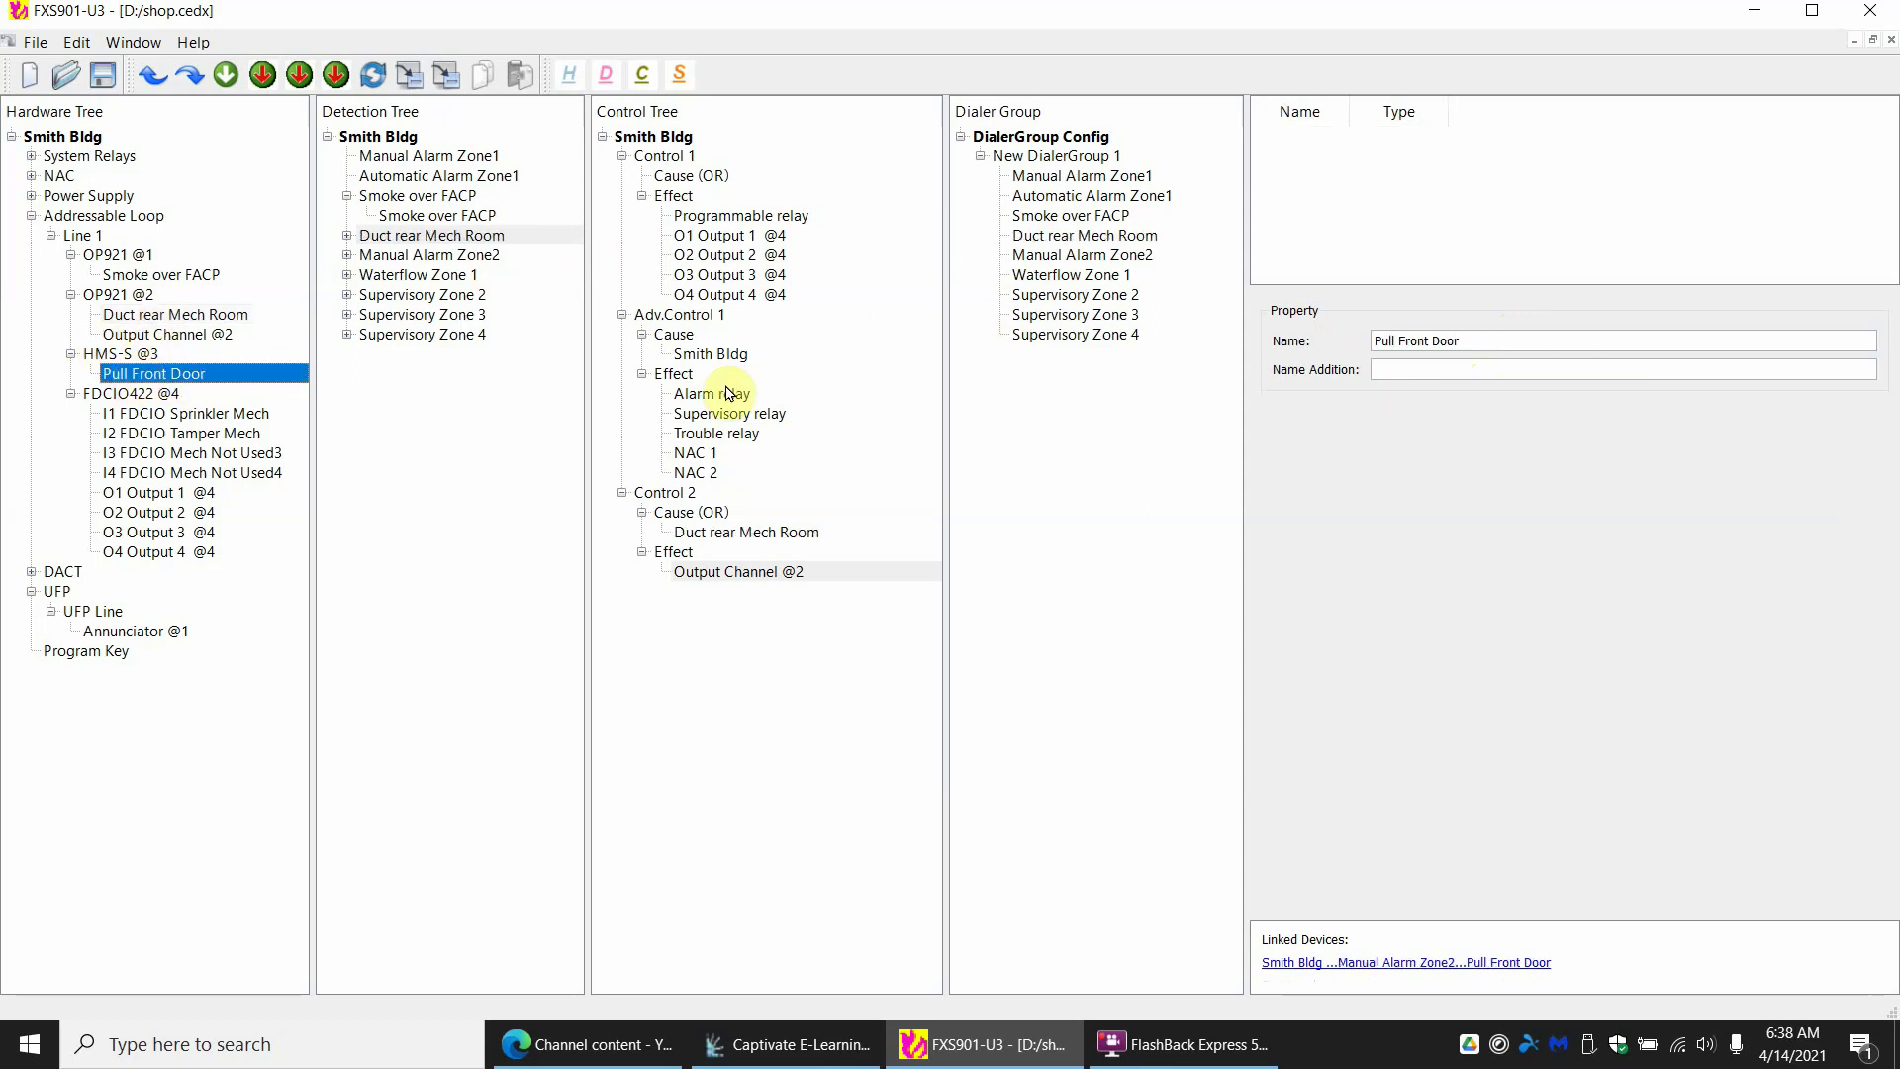
pyautogui.click(1496, 342)
pyautogui.hotkey('ctrl', 'a')
pyautogui.hotkey('ctrl', 'c')
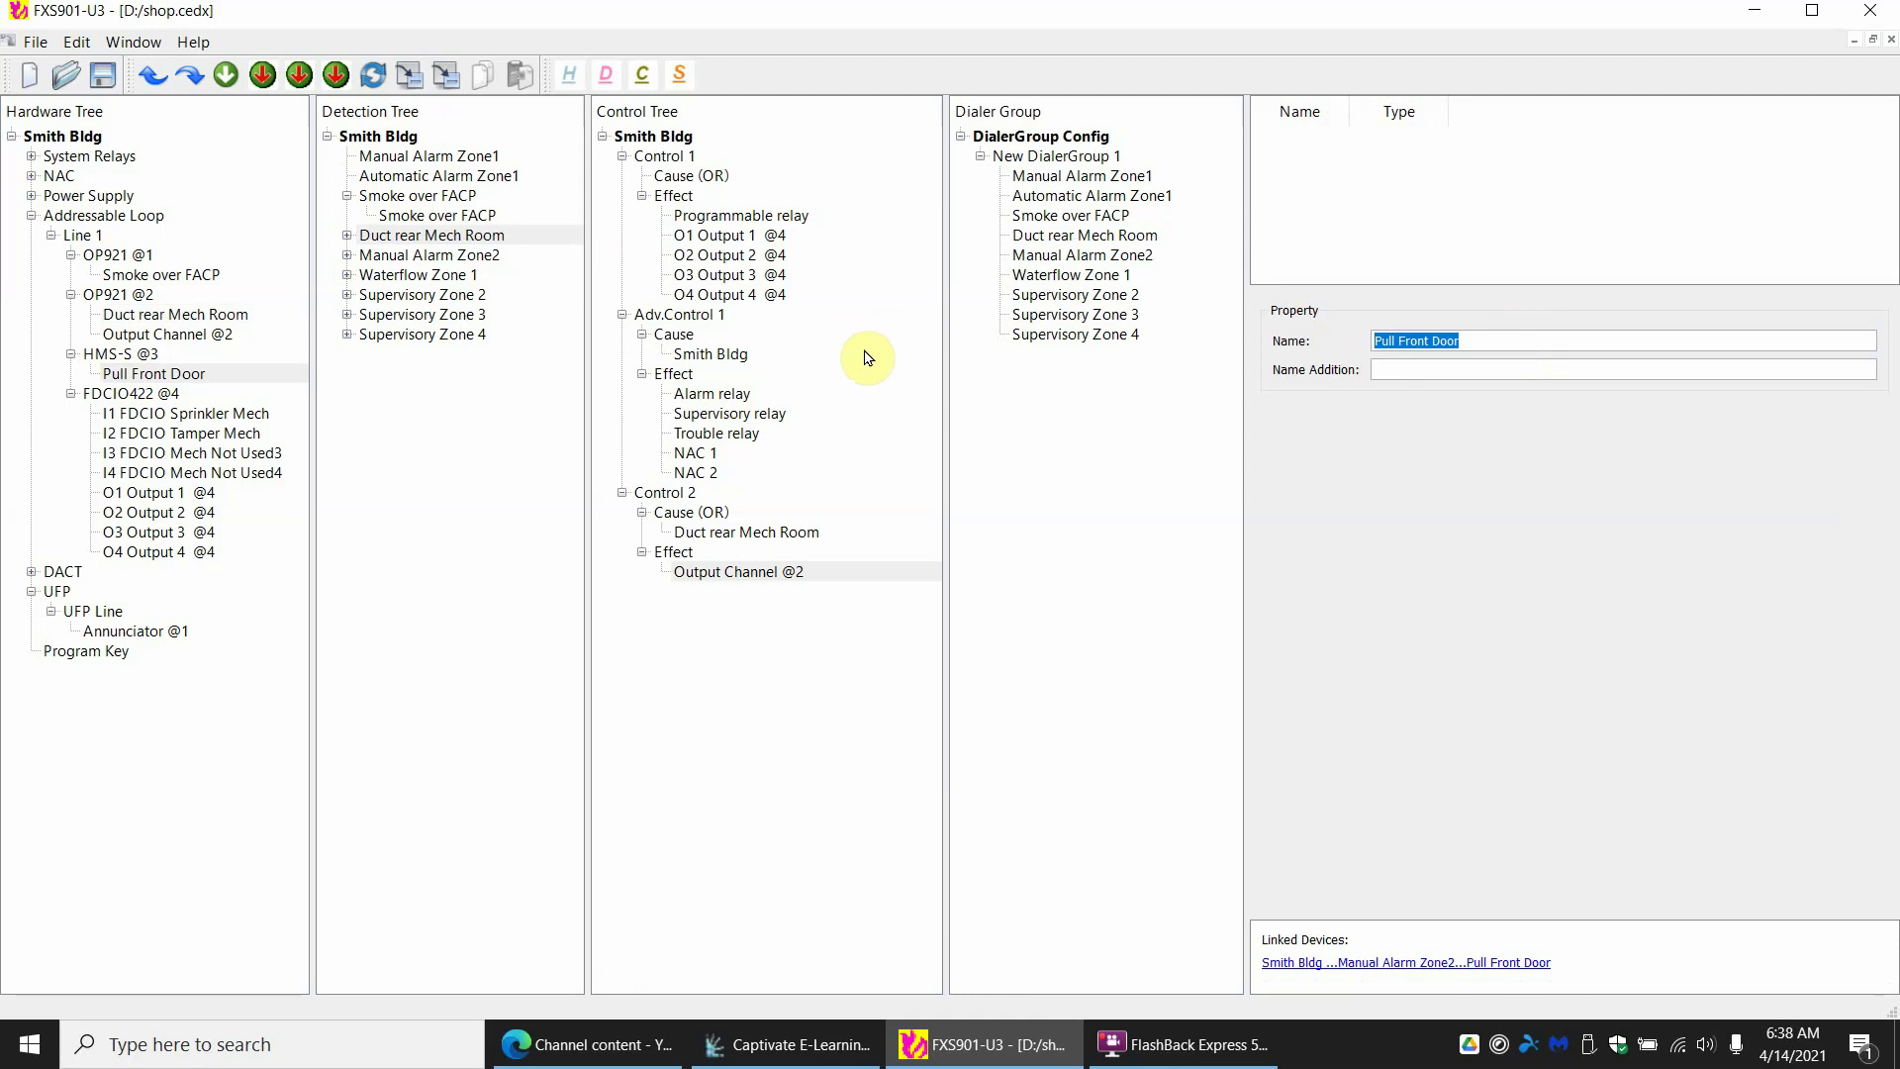
pyautogui.click(445, 255)
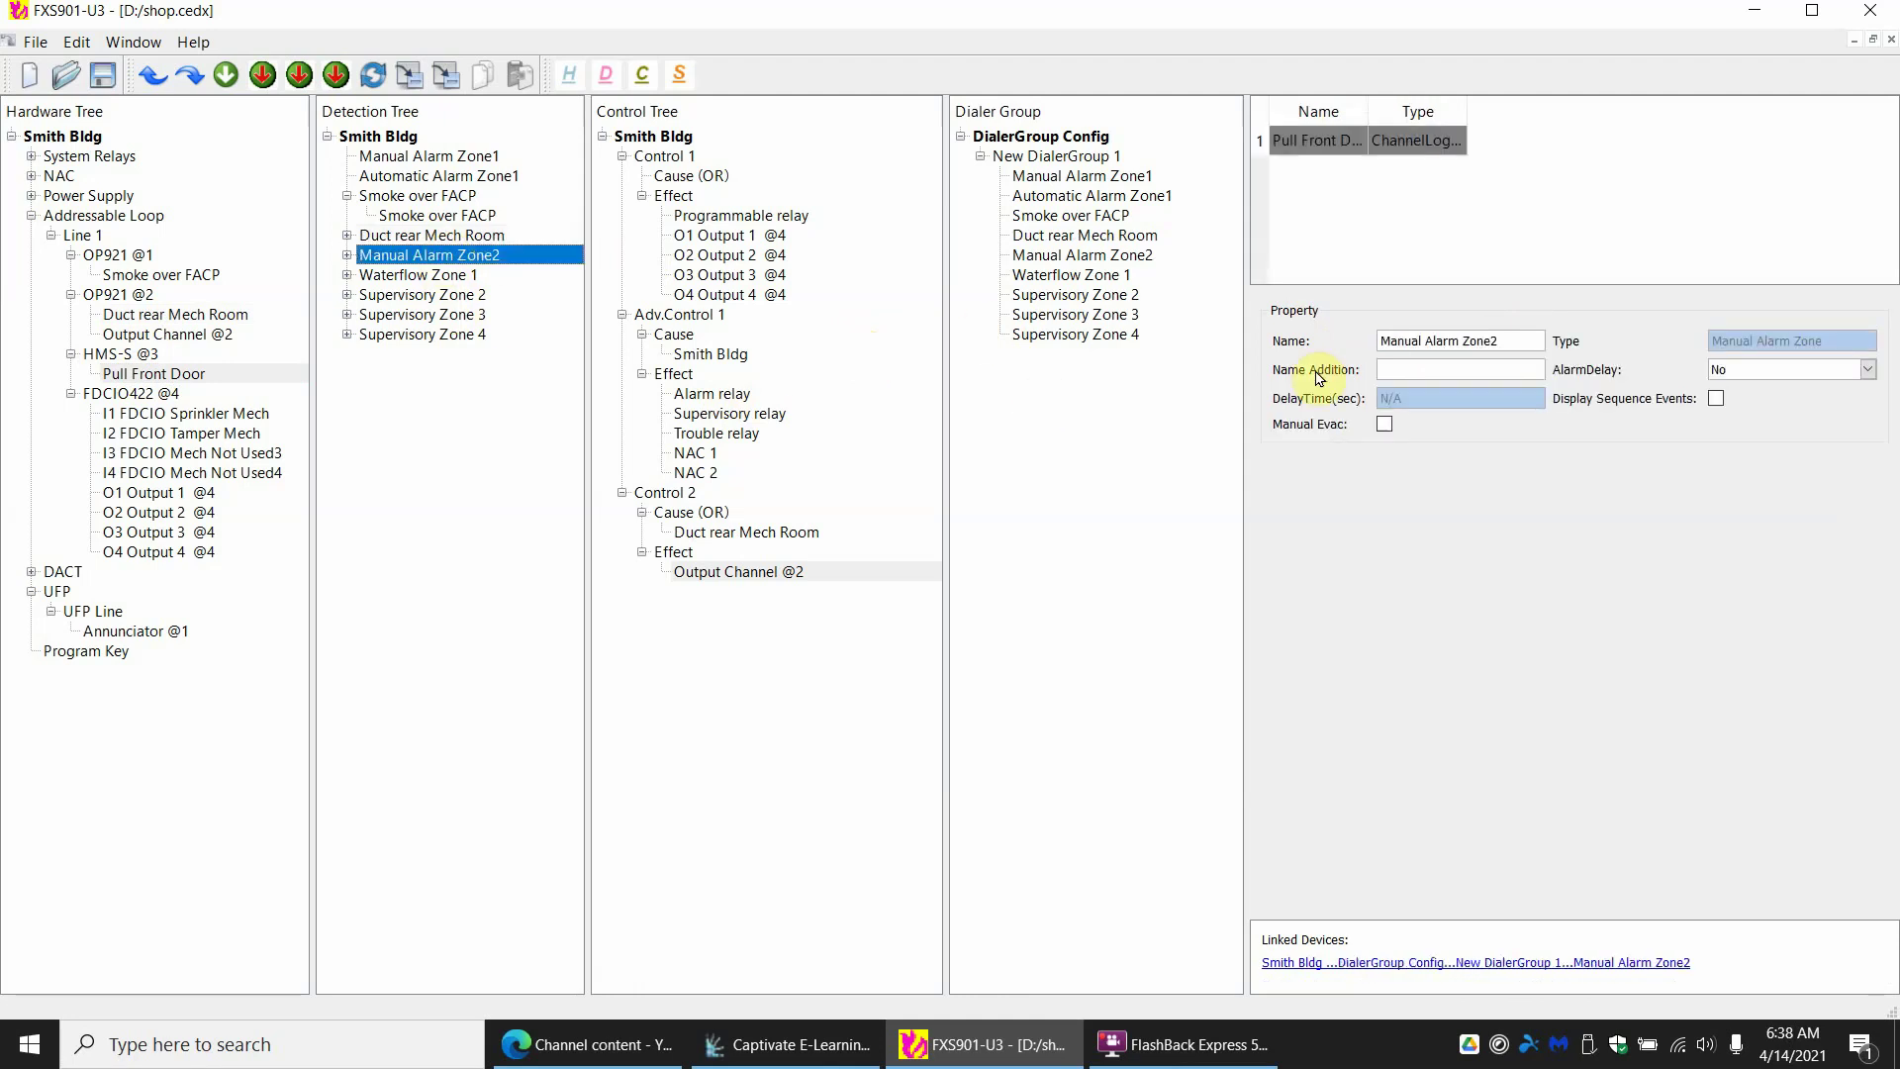
pyautogui.click(1518, 340)
pyautogui.hotkey('ctrl', 'a')
pyautogui.hotkey('ctrl', 'v')
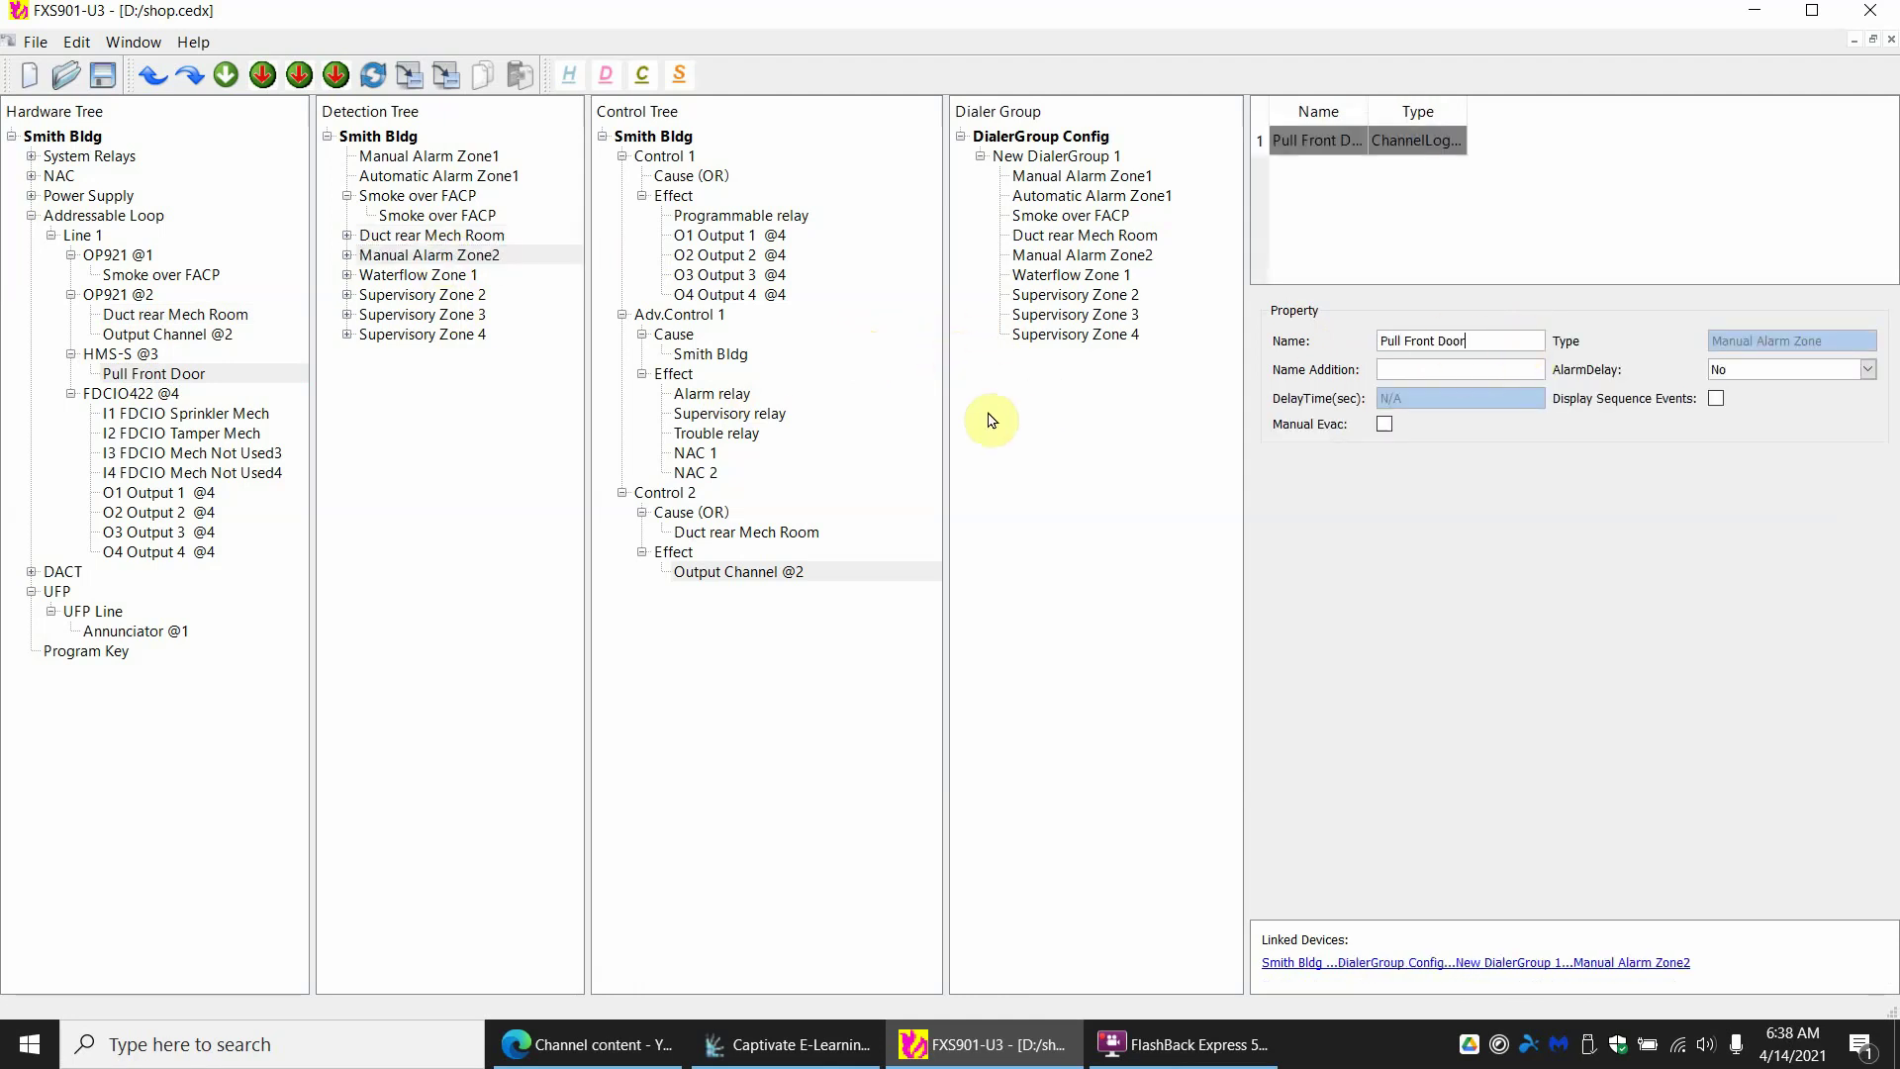
# Rename Waterflow Zone 1 in the Detection Tree as "FDCIO Sprinkler Mech", copying the name of FDCIO422 @4 Input 1
pyautogui.click(410, 277)
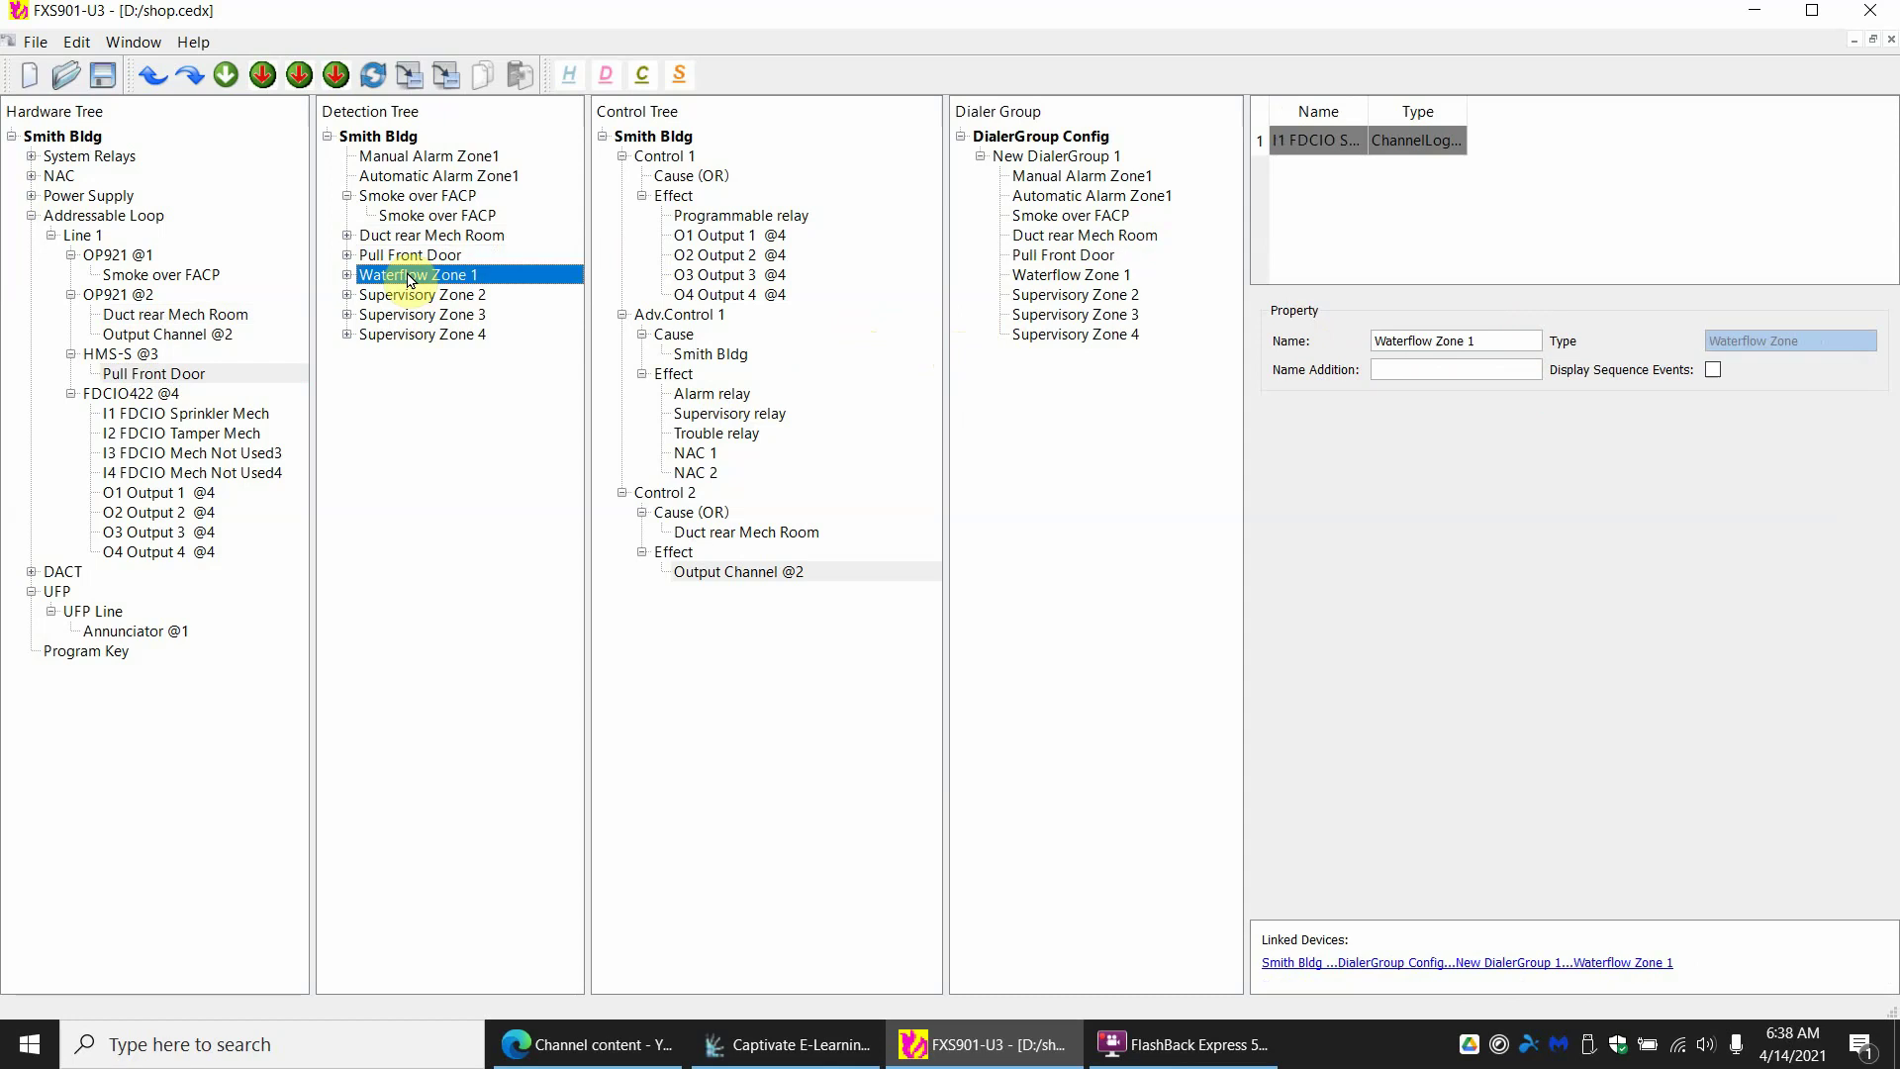
pyautogui.click(162, 411)
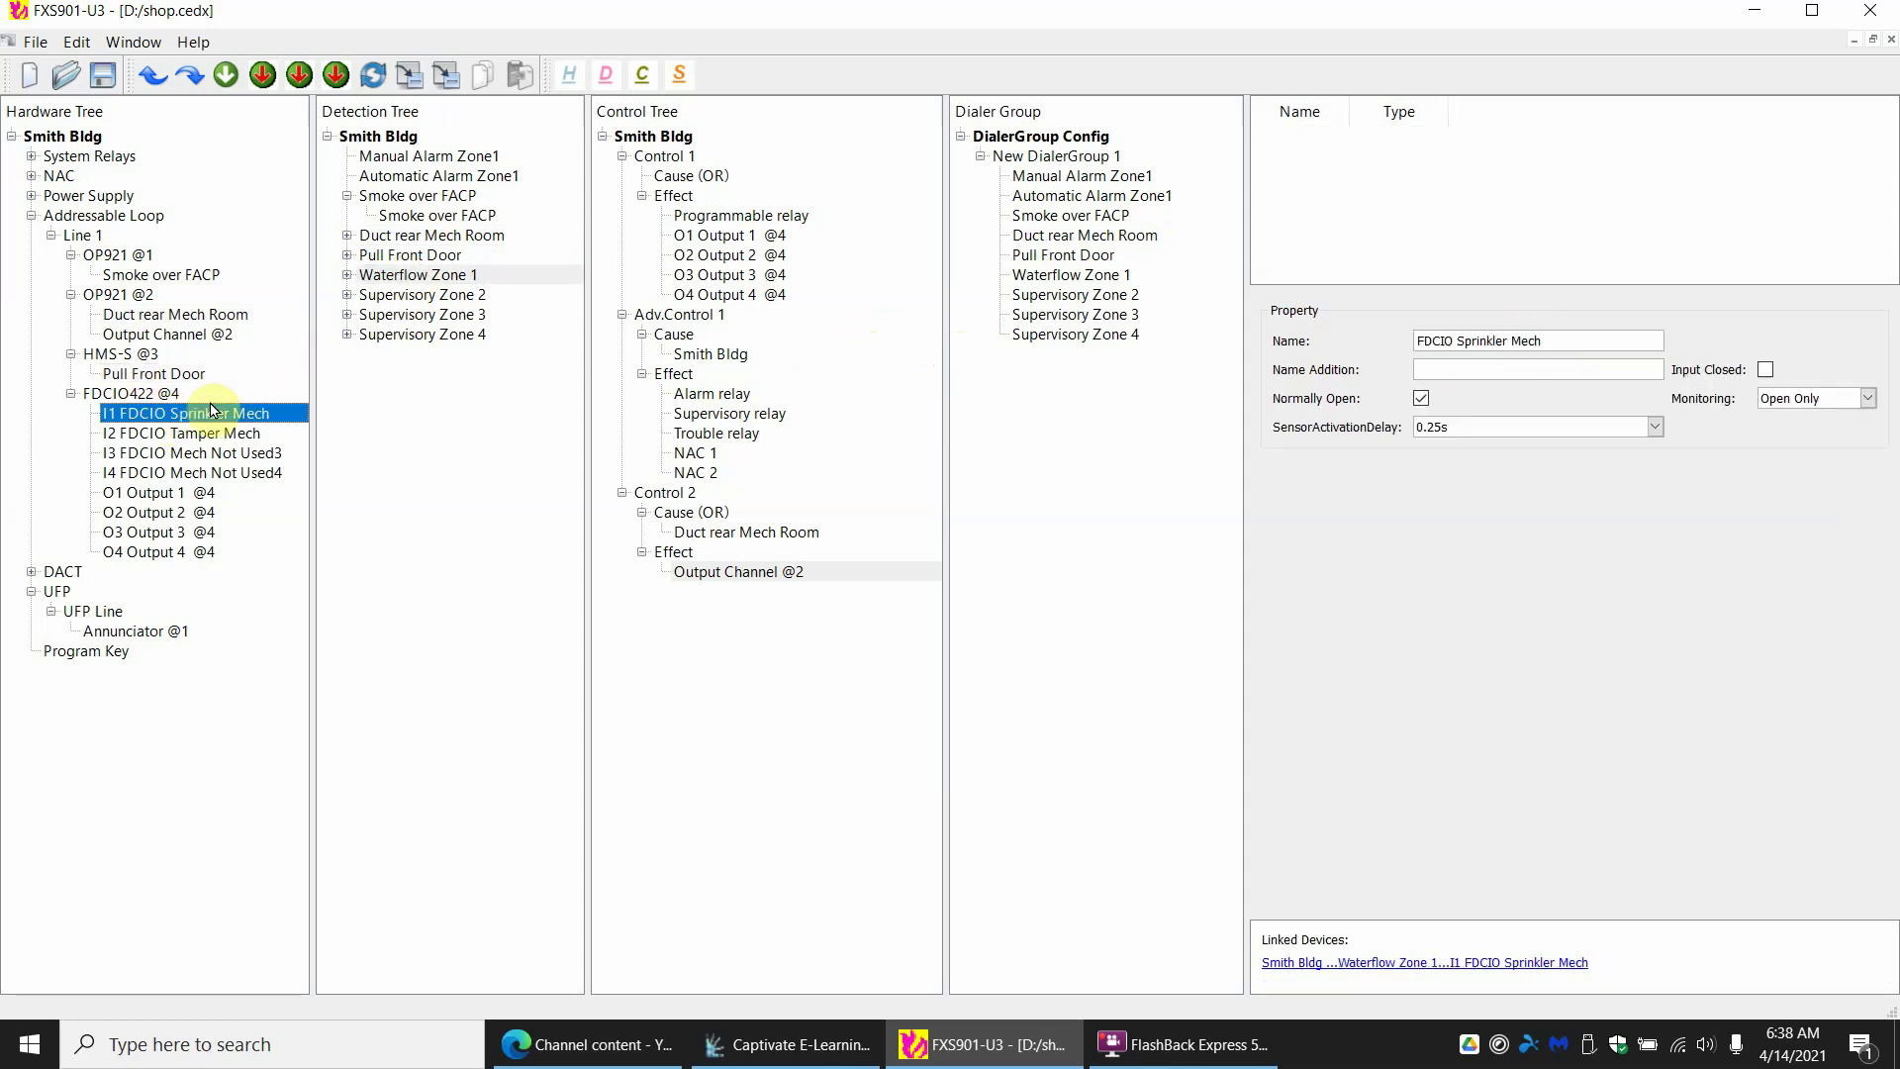
pyautogui.click(1574, 342)
pyautogui.hotkey('ctrl', 'c')
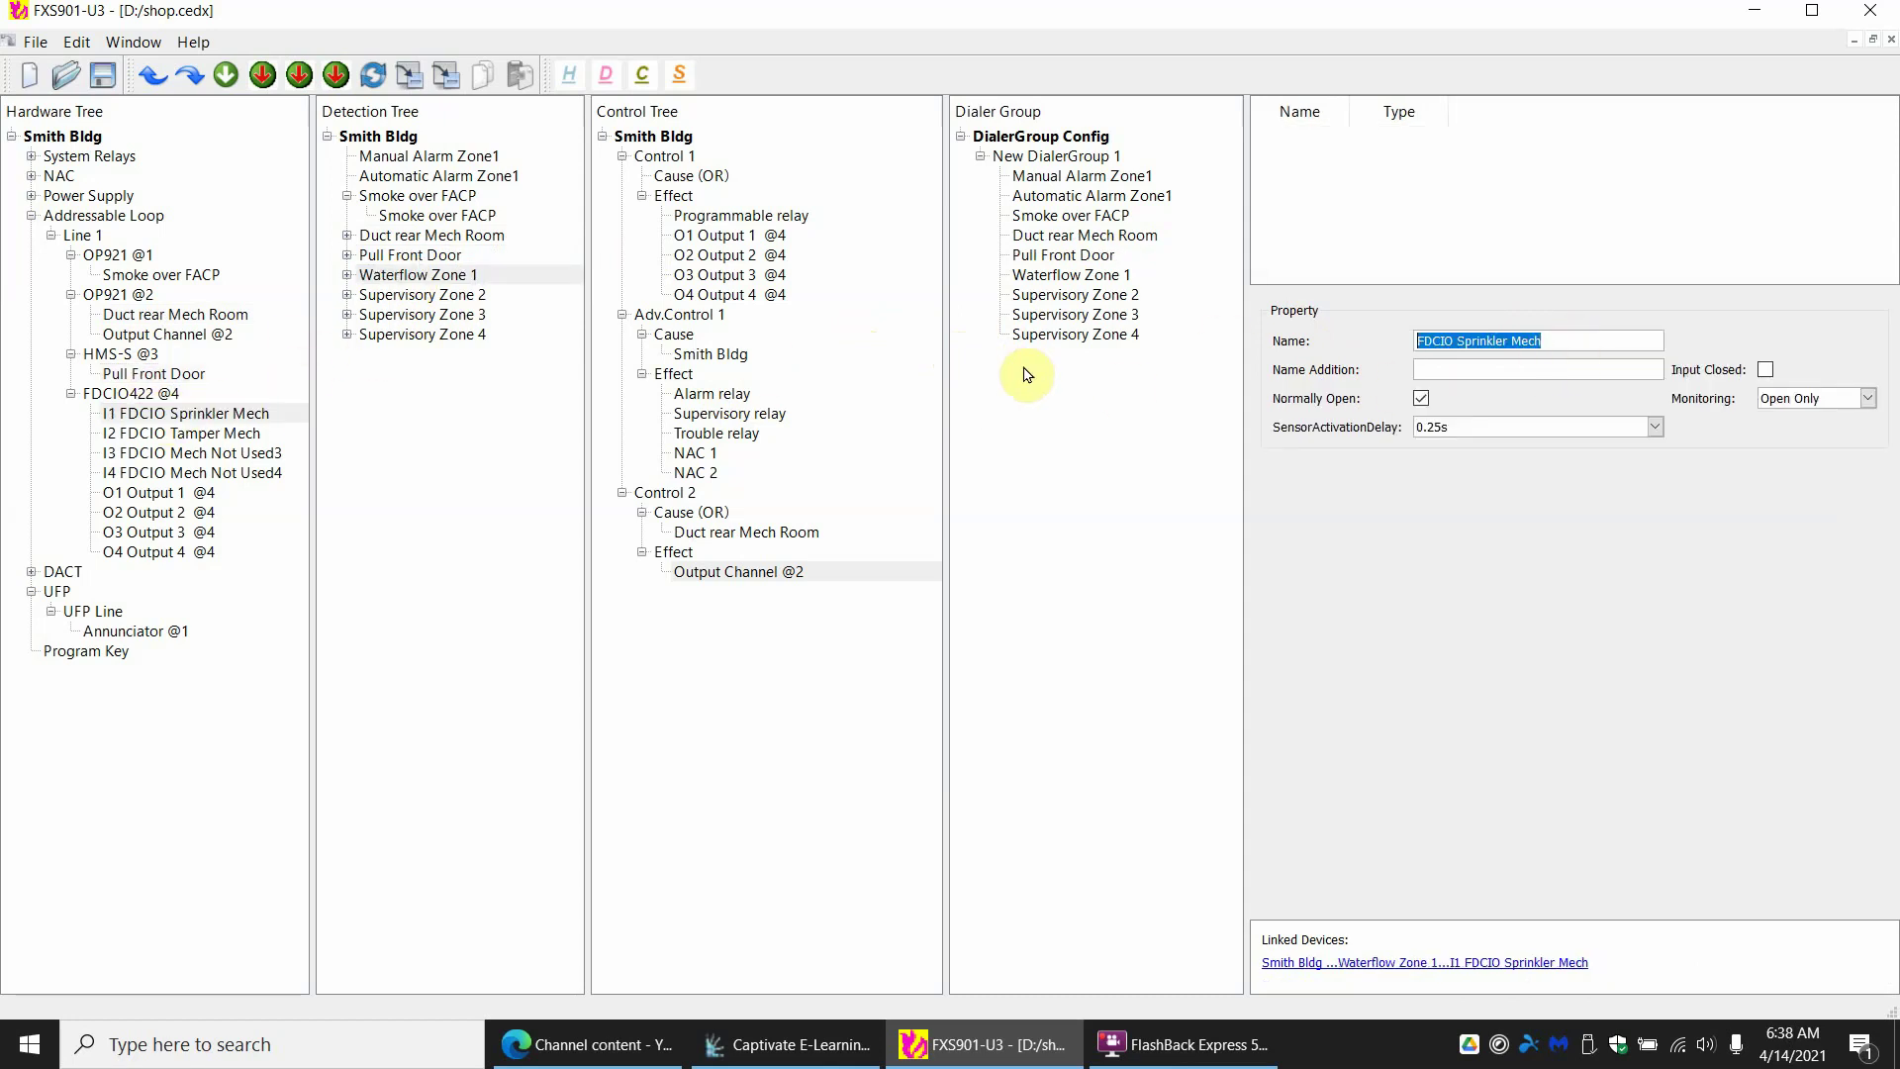
pyautogui.click(427, 277)
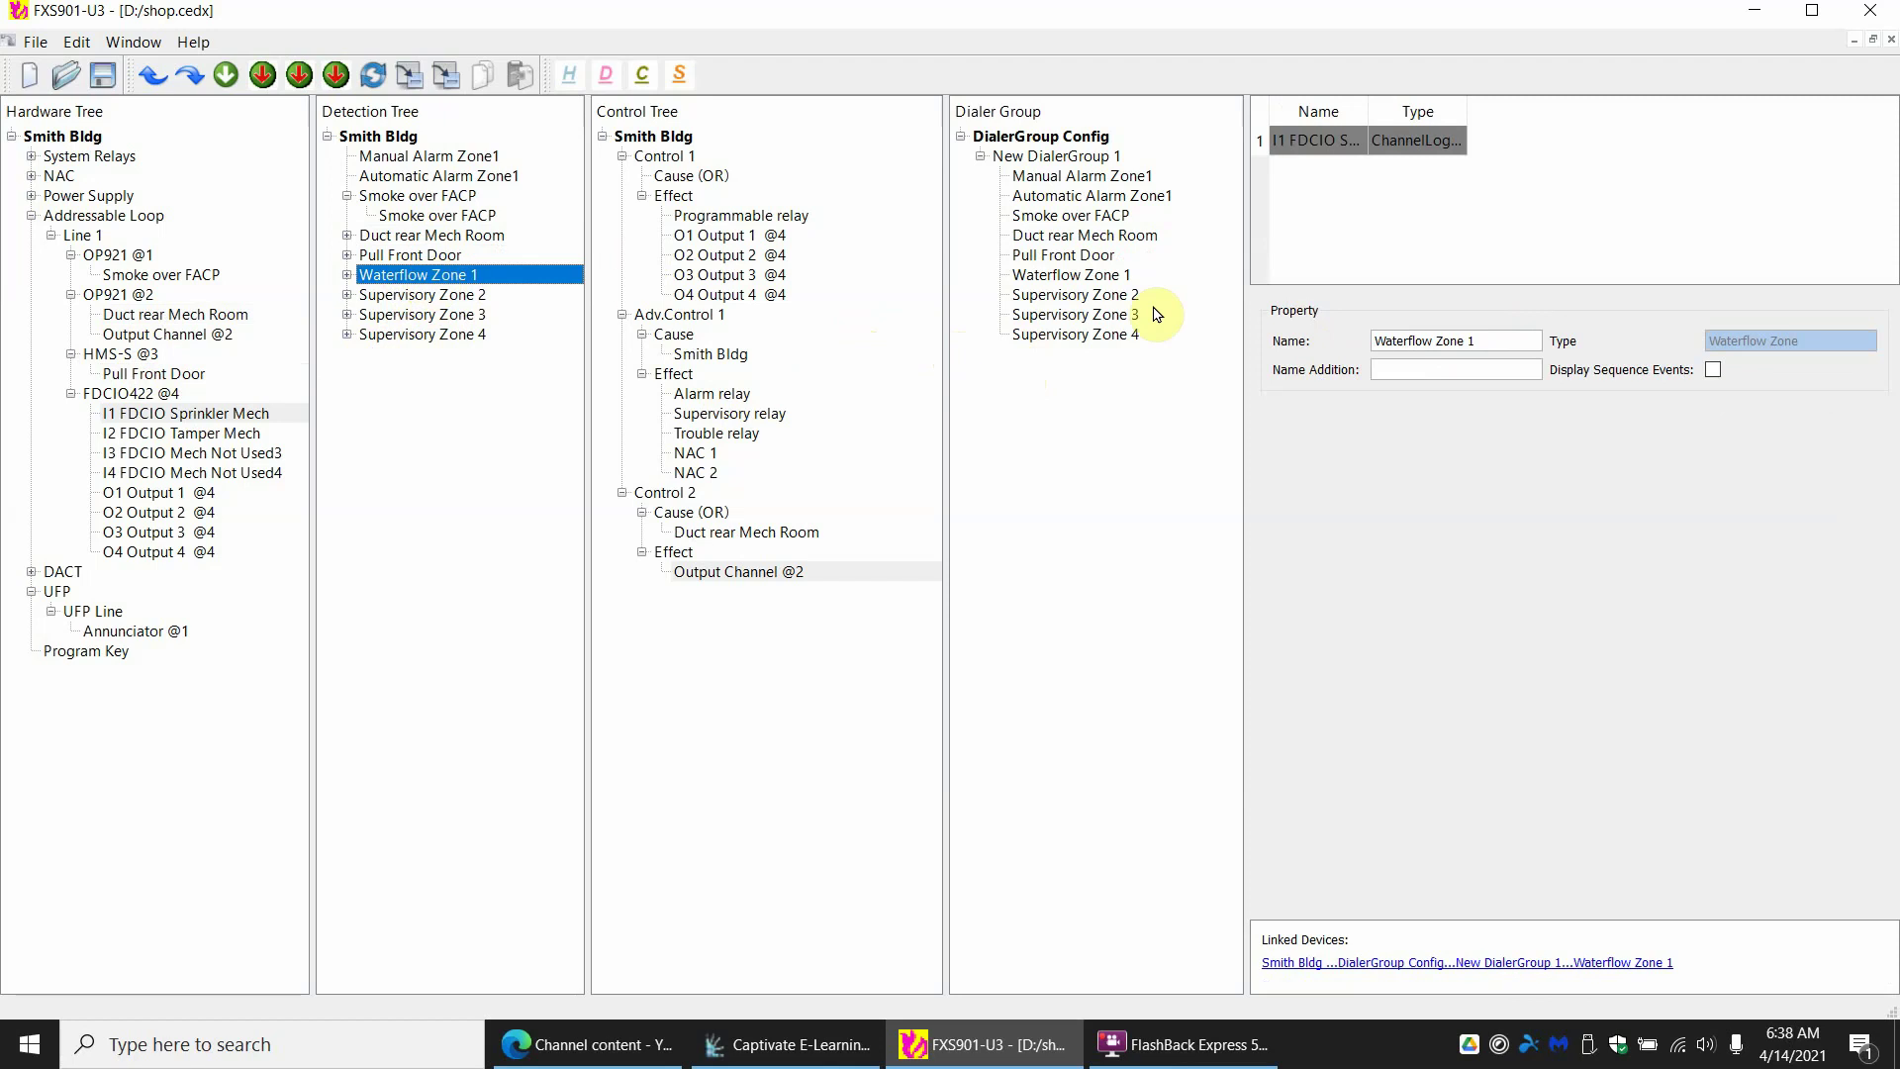
pyautogui.click(1477, 335)
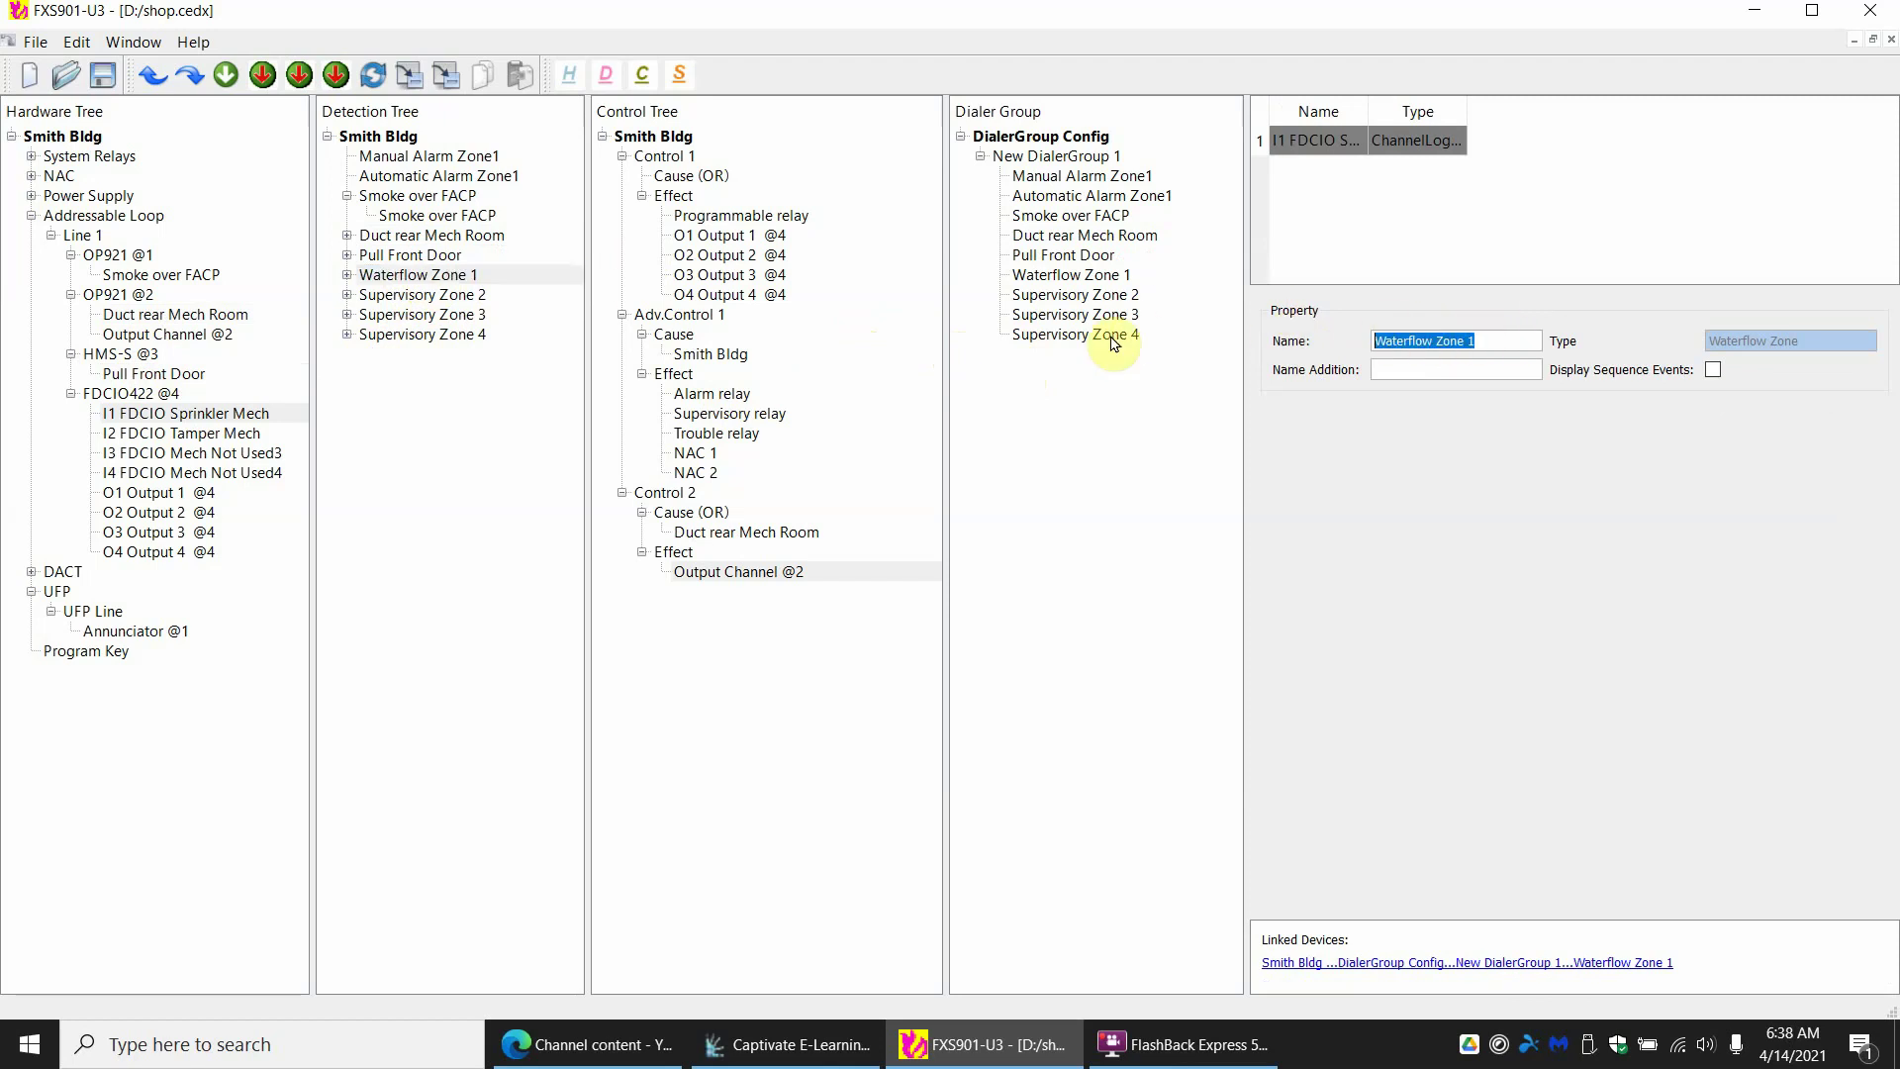
pyautogui.hotkey('ctrl', 'v')
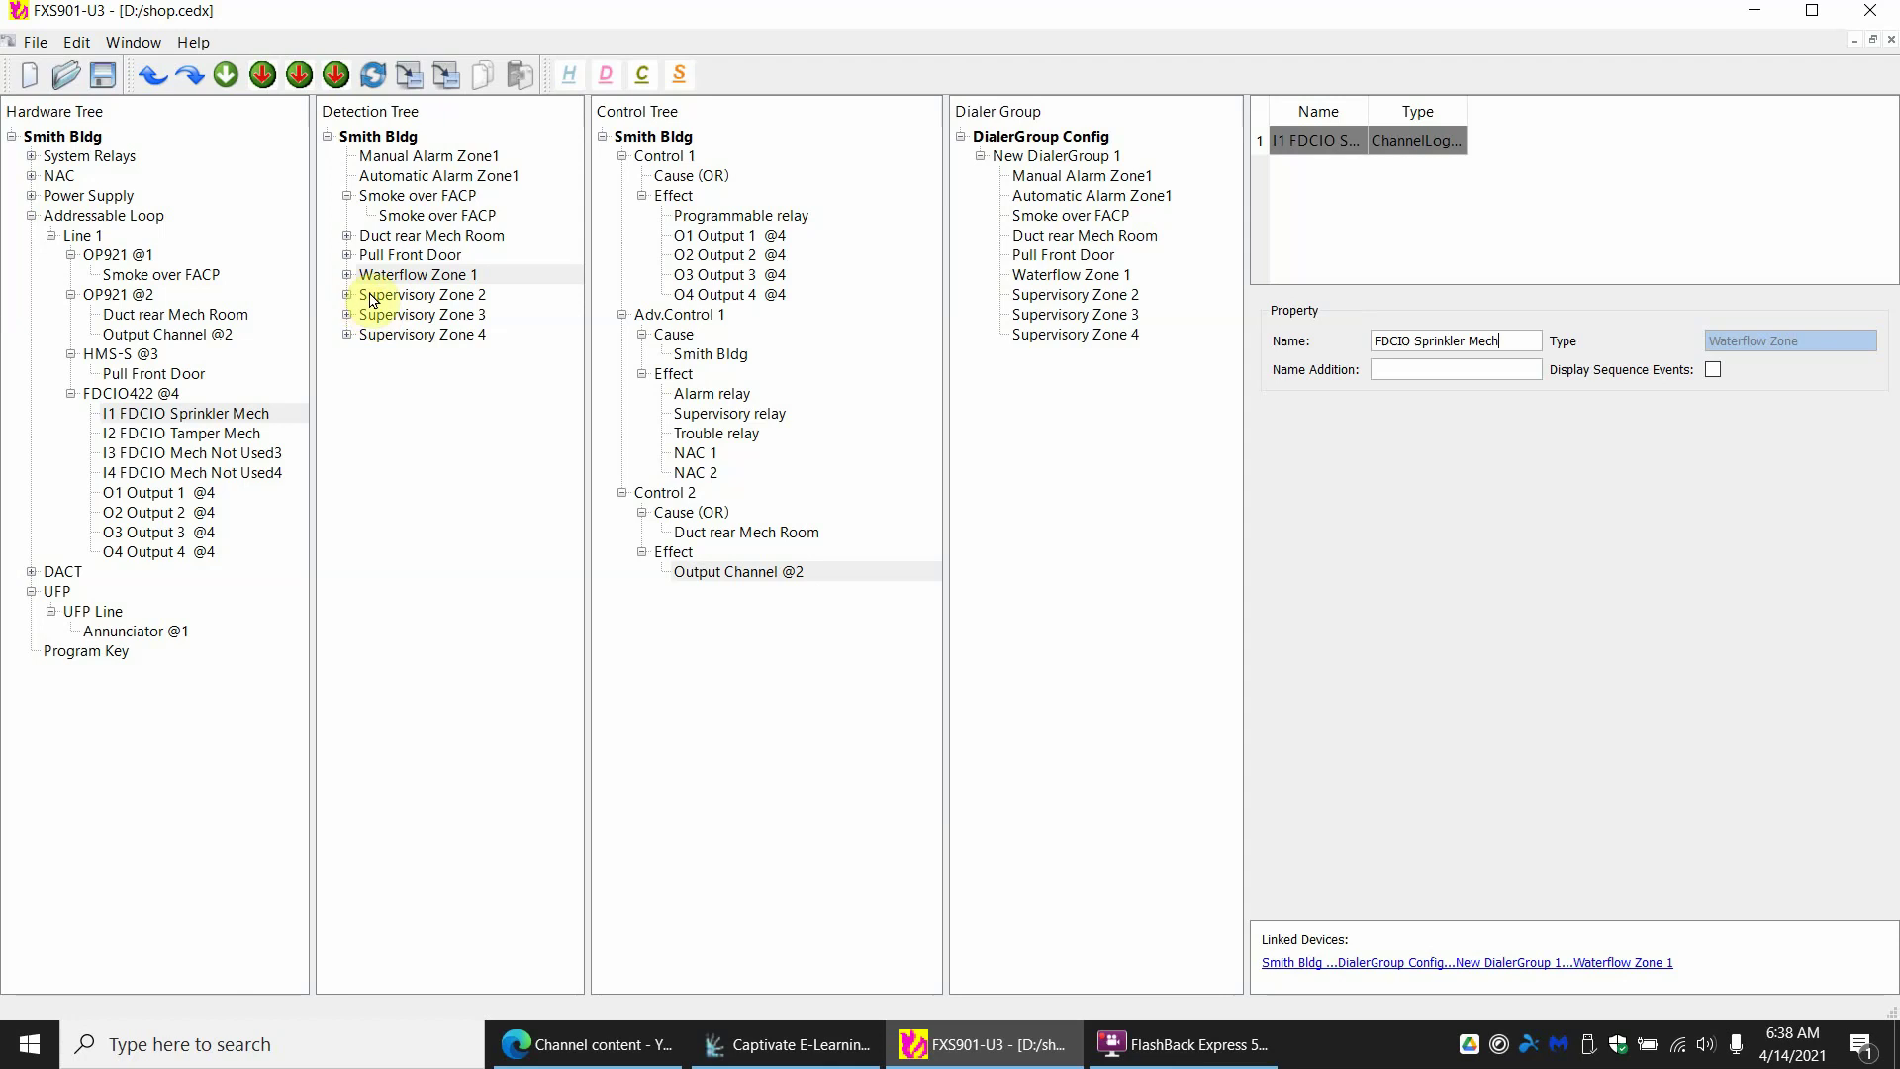
# Rename Supervisory Zone 2 in the Detection Tree as "FDCIO Tamper Mech", copying the name of FDCIO422 @4 Input 2
pyautogui.click(184, 436)
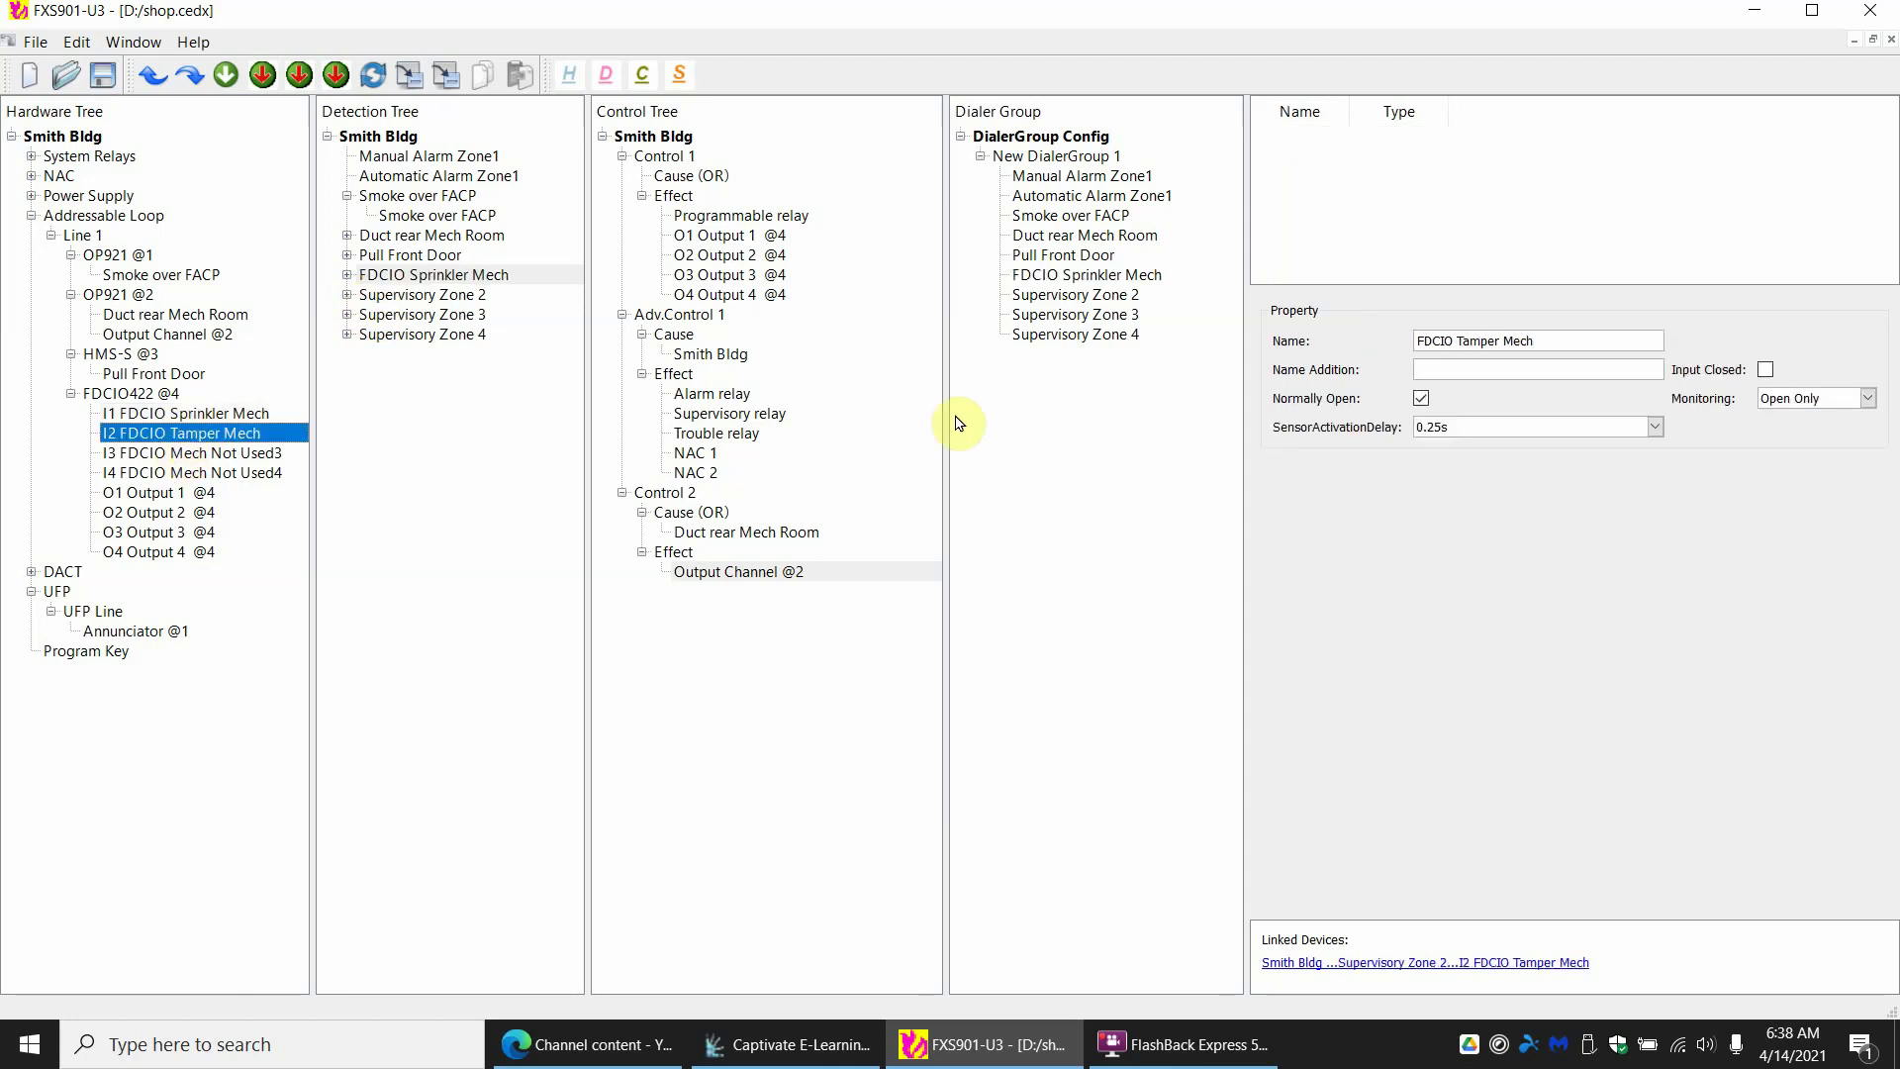
pyautogui.click(1578, 340)
pyautogui.hotkey('ctrl', 'c')
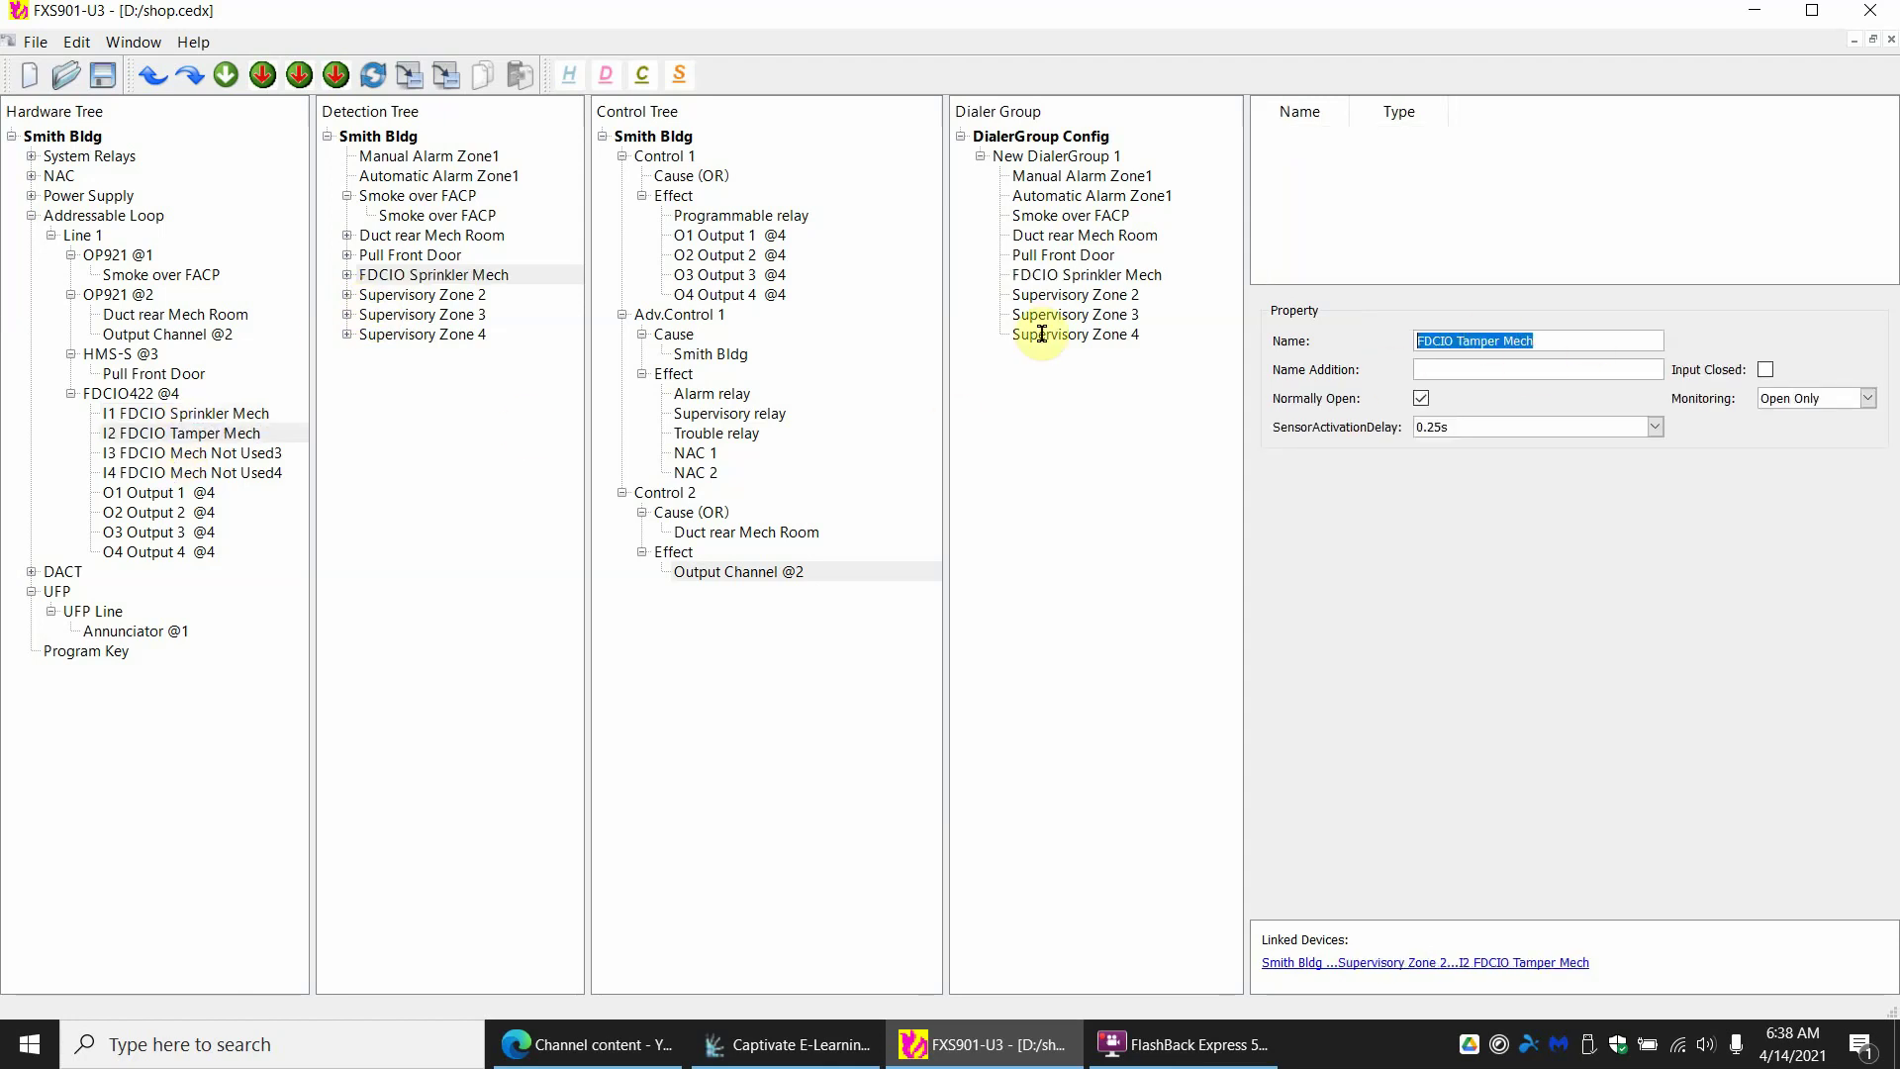
pyautogui.click(435, 295)
pyautogui.click(1501, 339)
pyautogui.hotkey('ctrl', 'v')
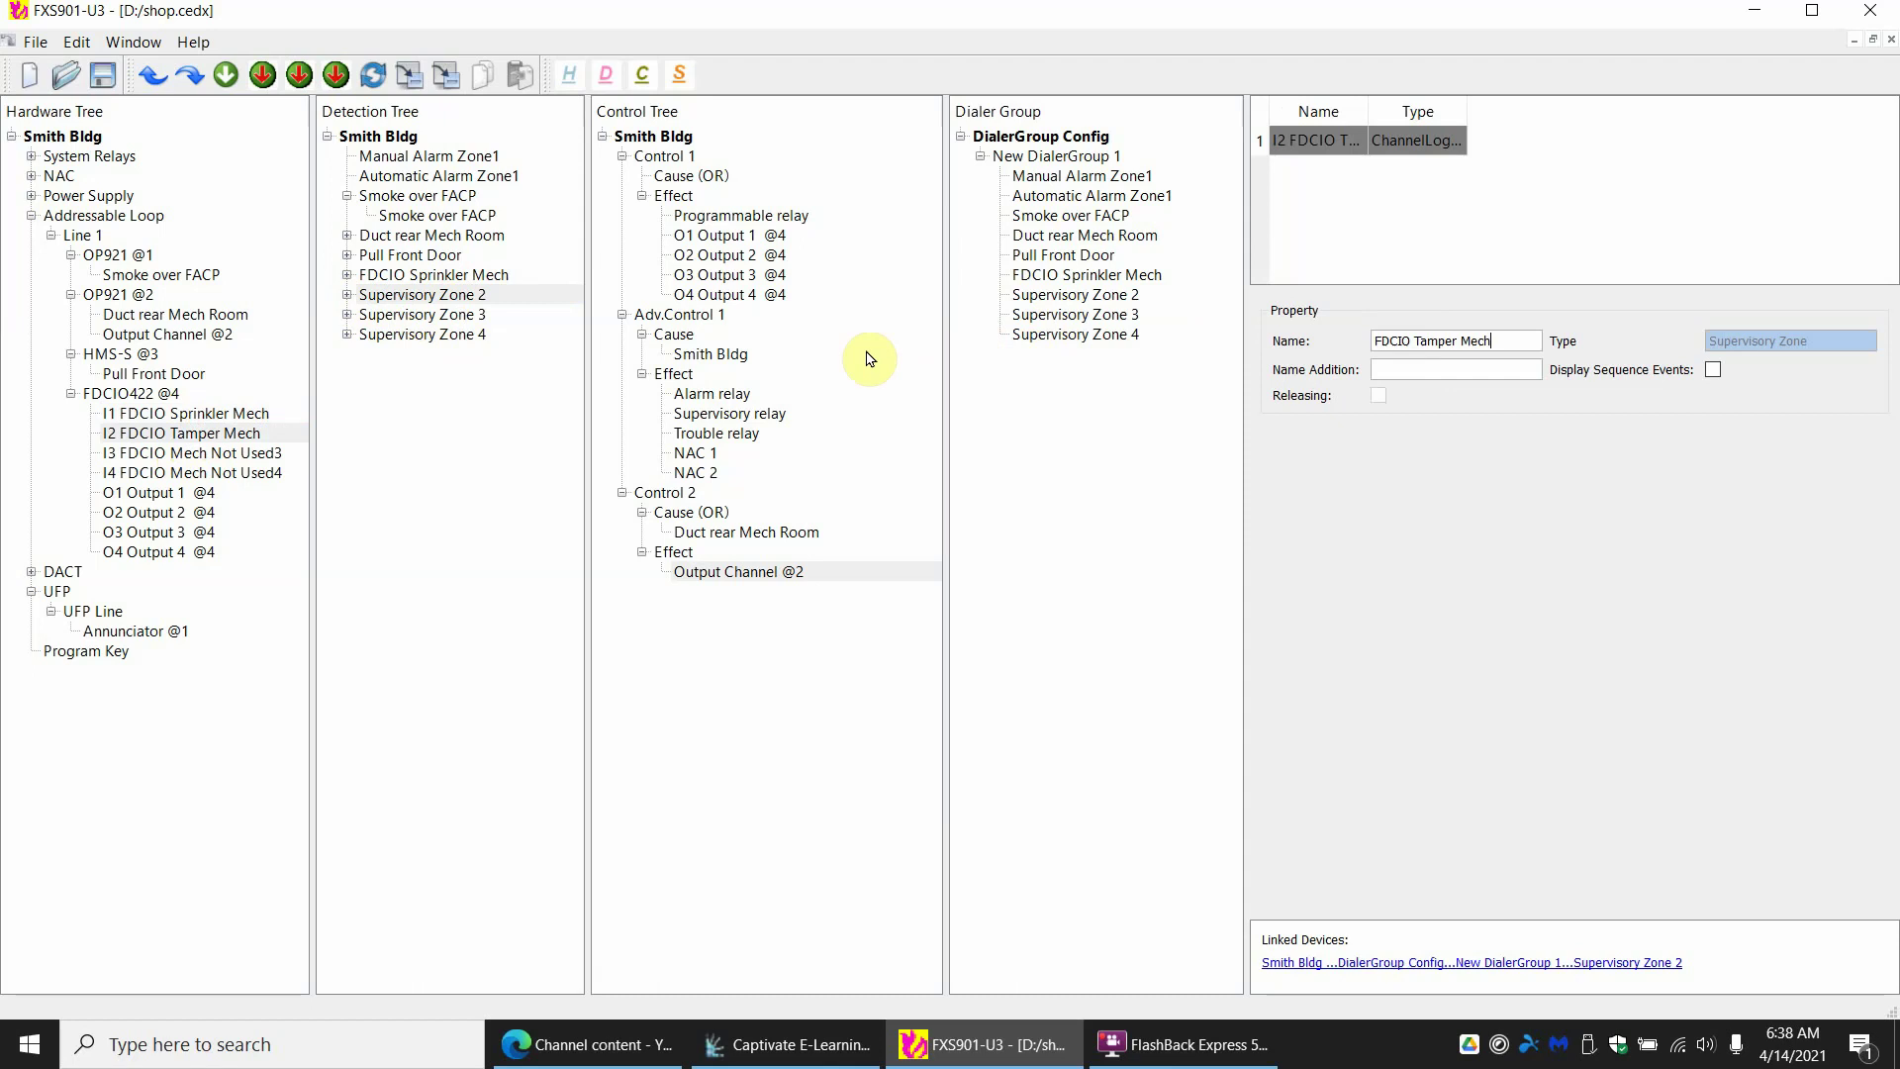
# Rename Supervisory Zone 3 in the Detection Tree as "FDCIO Mech Not Used3", copying the name of FDCIO422 @4 Input 3
pyautogui.moveTo(203, 454); pyautogui.dragTo(465, 414)
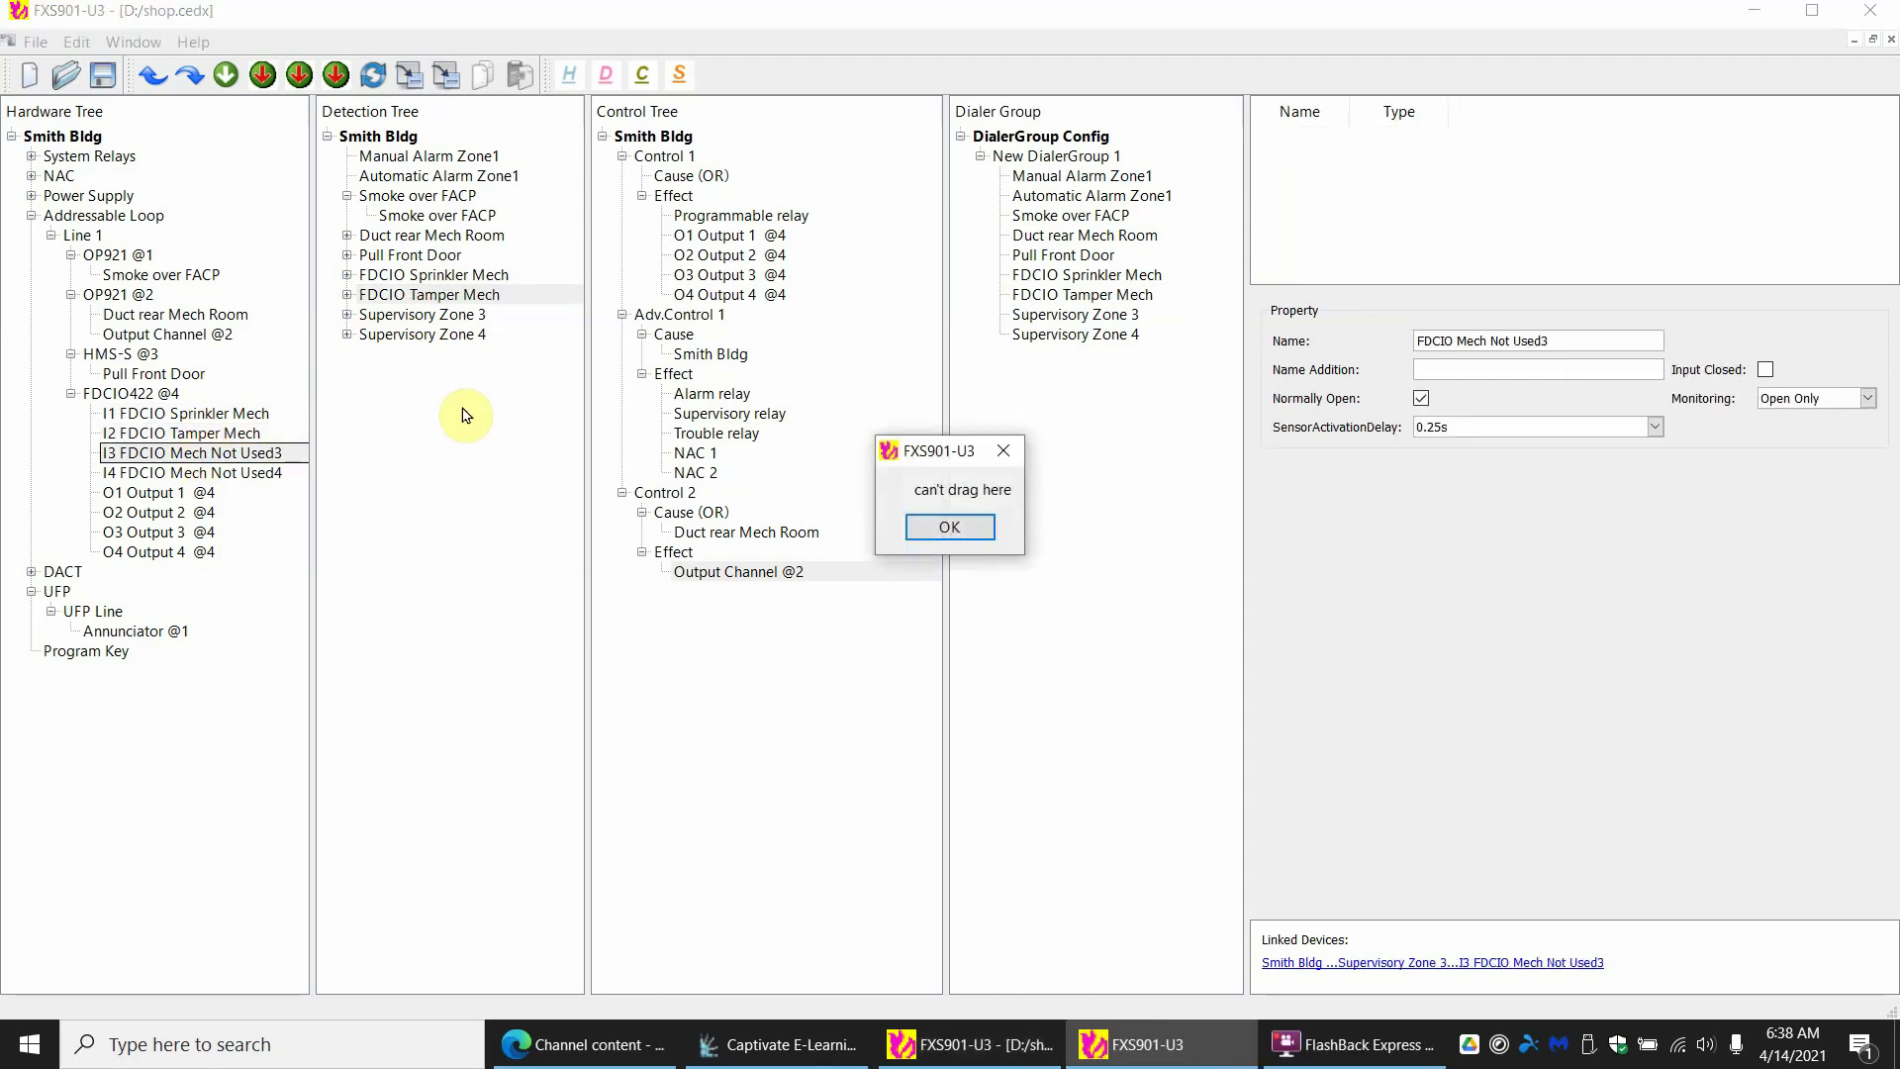
pyautogui.click(949, 526)
pyautogui.click(1586, 344)
pyautogui.hotkey('ctrl', 'c')
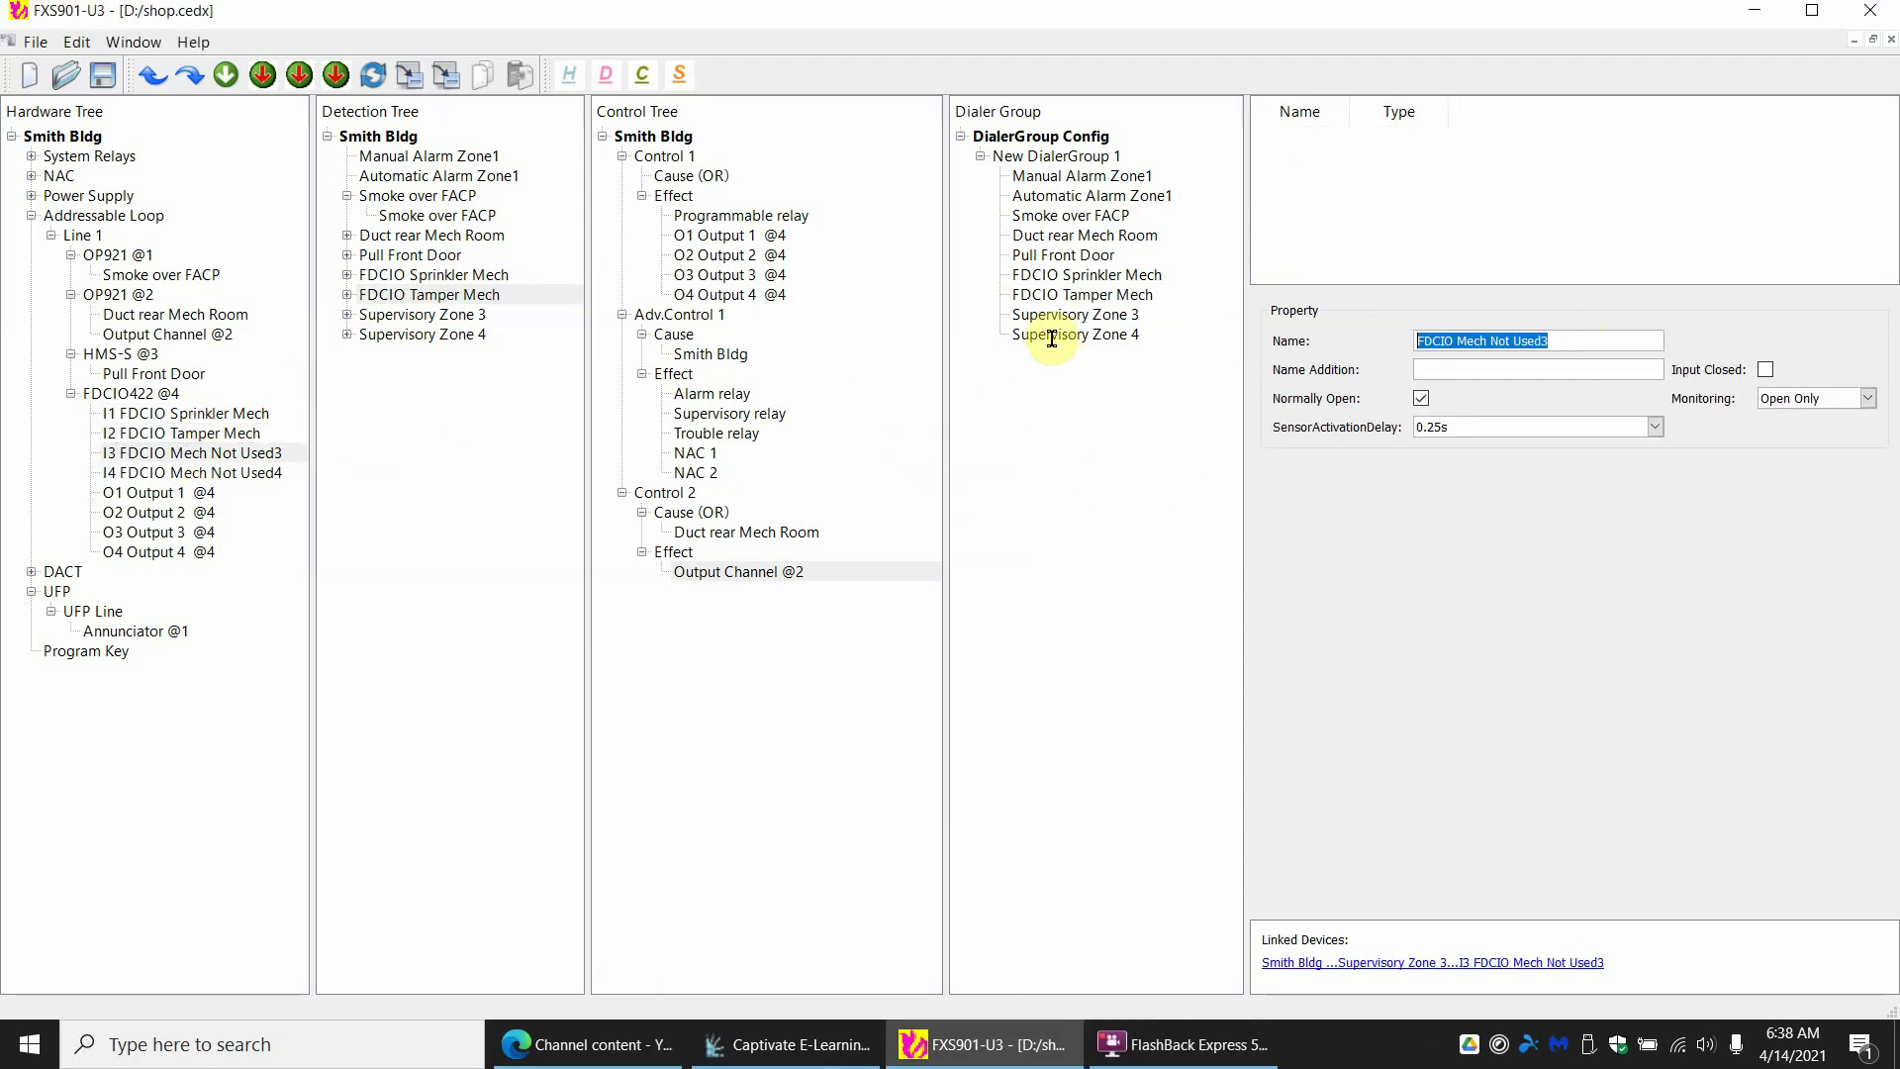
pyautogui.click(384, 317)
pyautogui.click(1508, 341)
pyautogui.hotkey('ctrl', 'a')
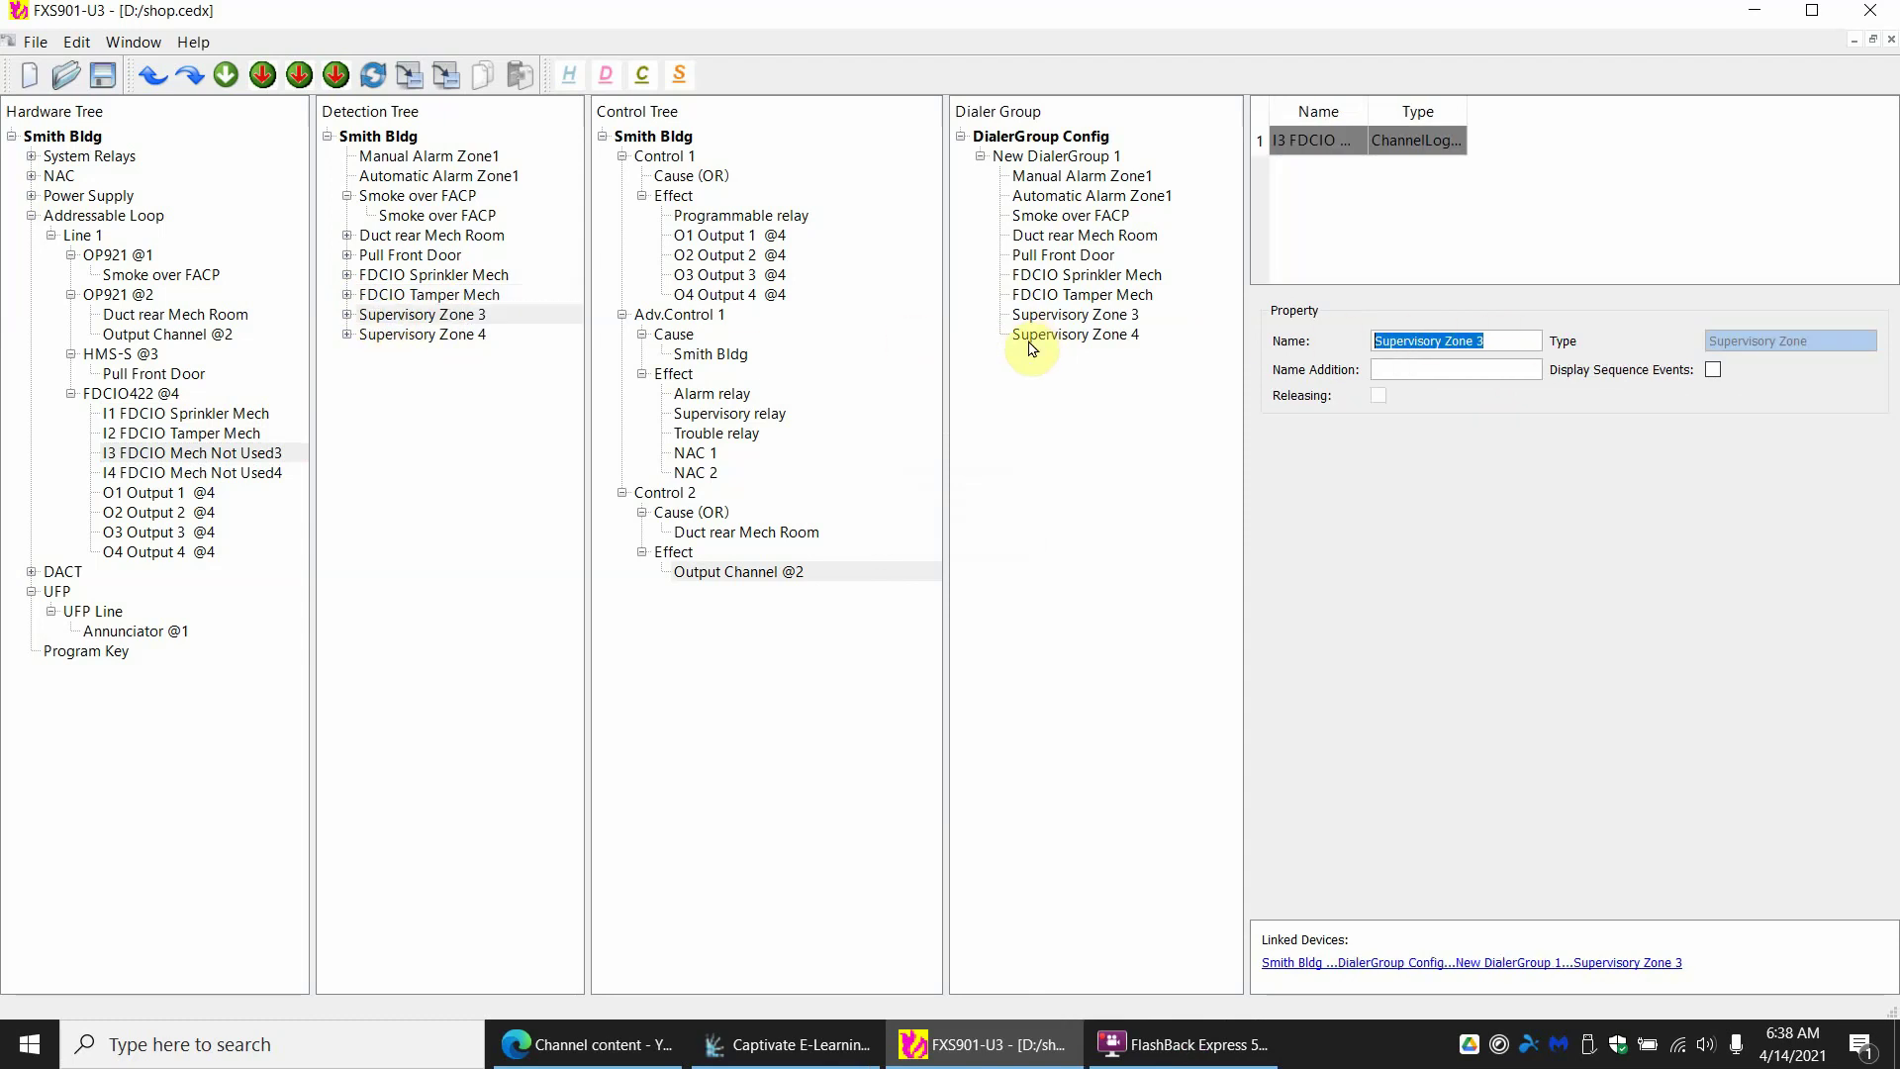
pyautogui.hotkey('ctrl', 'v')
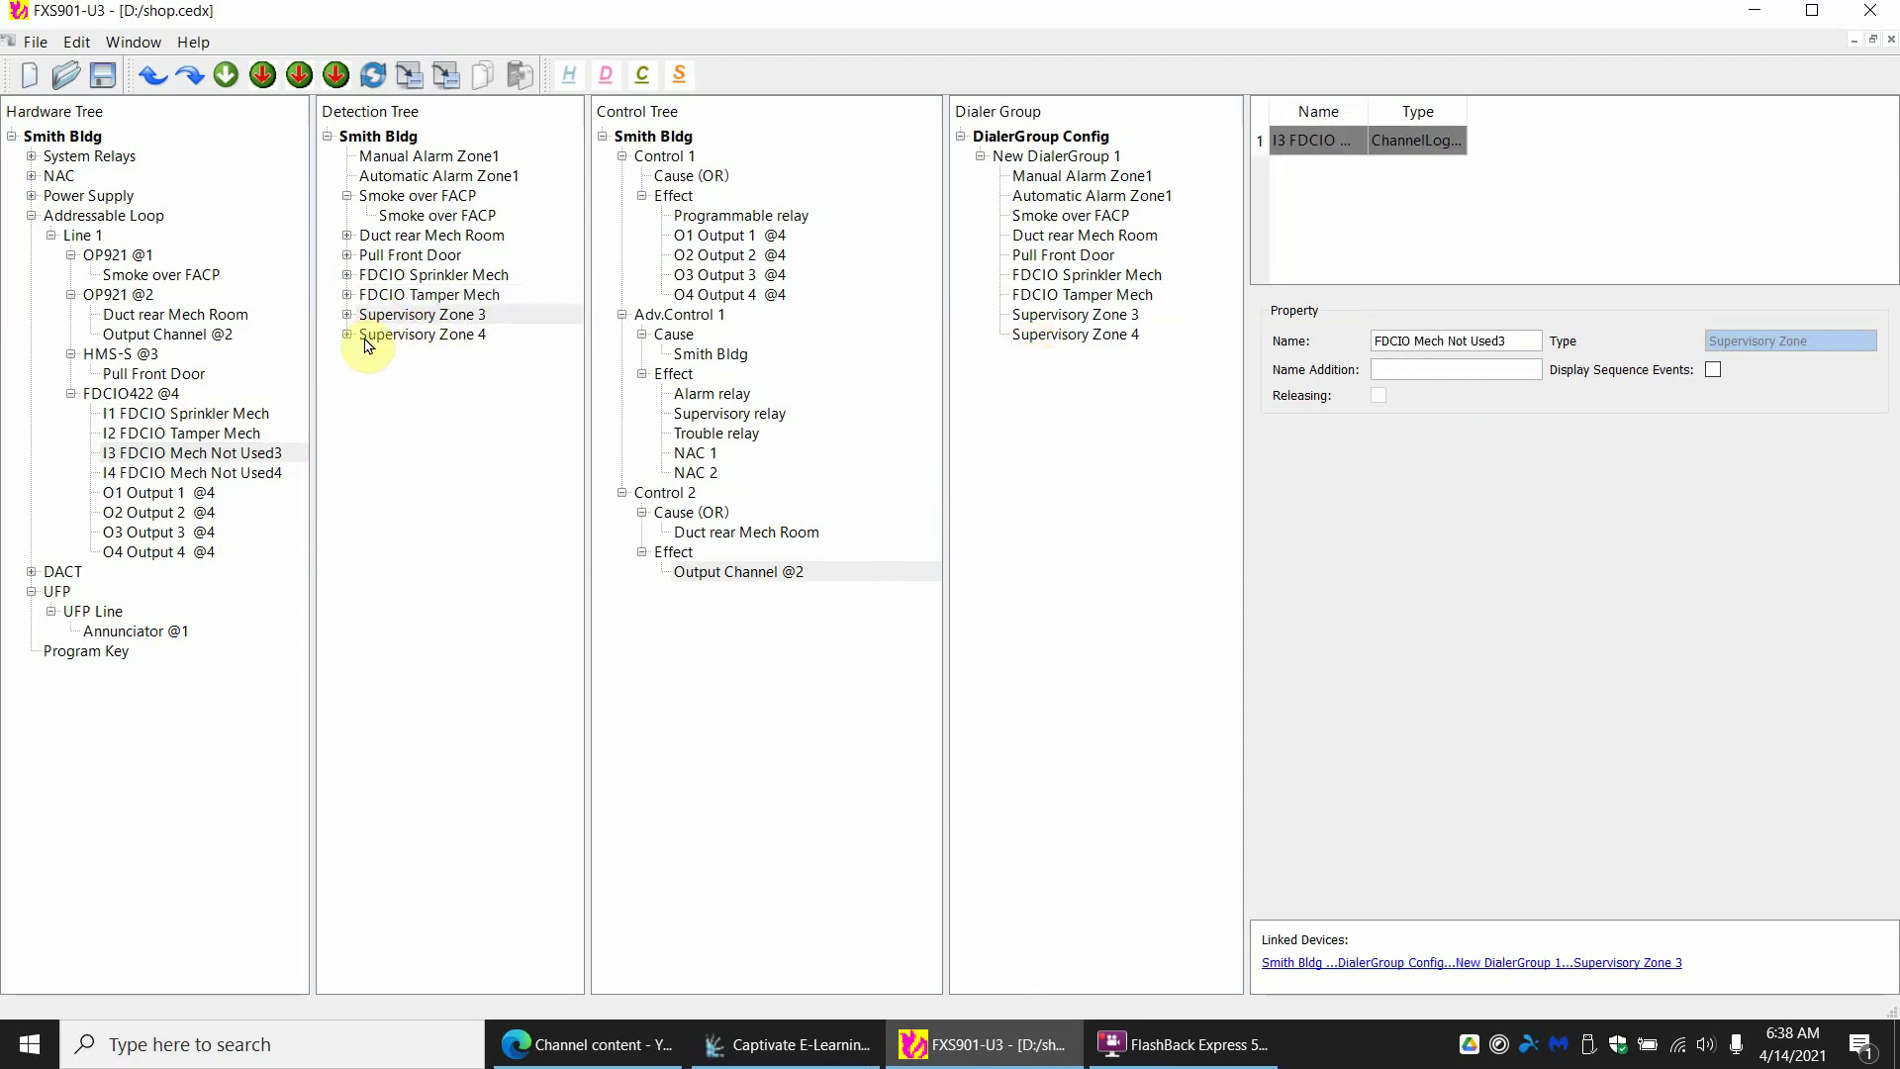
# Rename Supervisory Zone 4 in the Detection Tree as "FDCIO Mech Not Used4", copying the name of FDCIO422 @4 Input 4
pyautogui.click(161, 472)
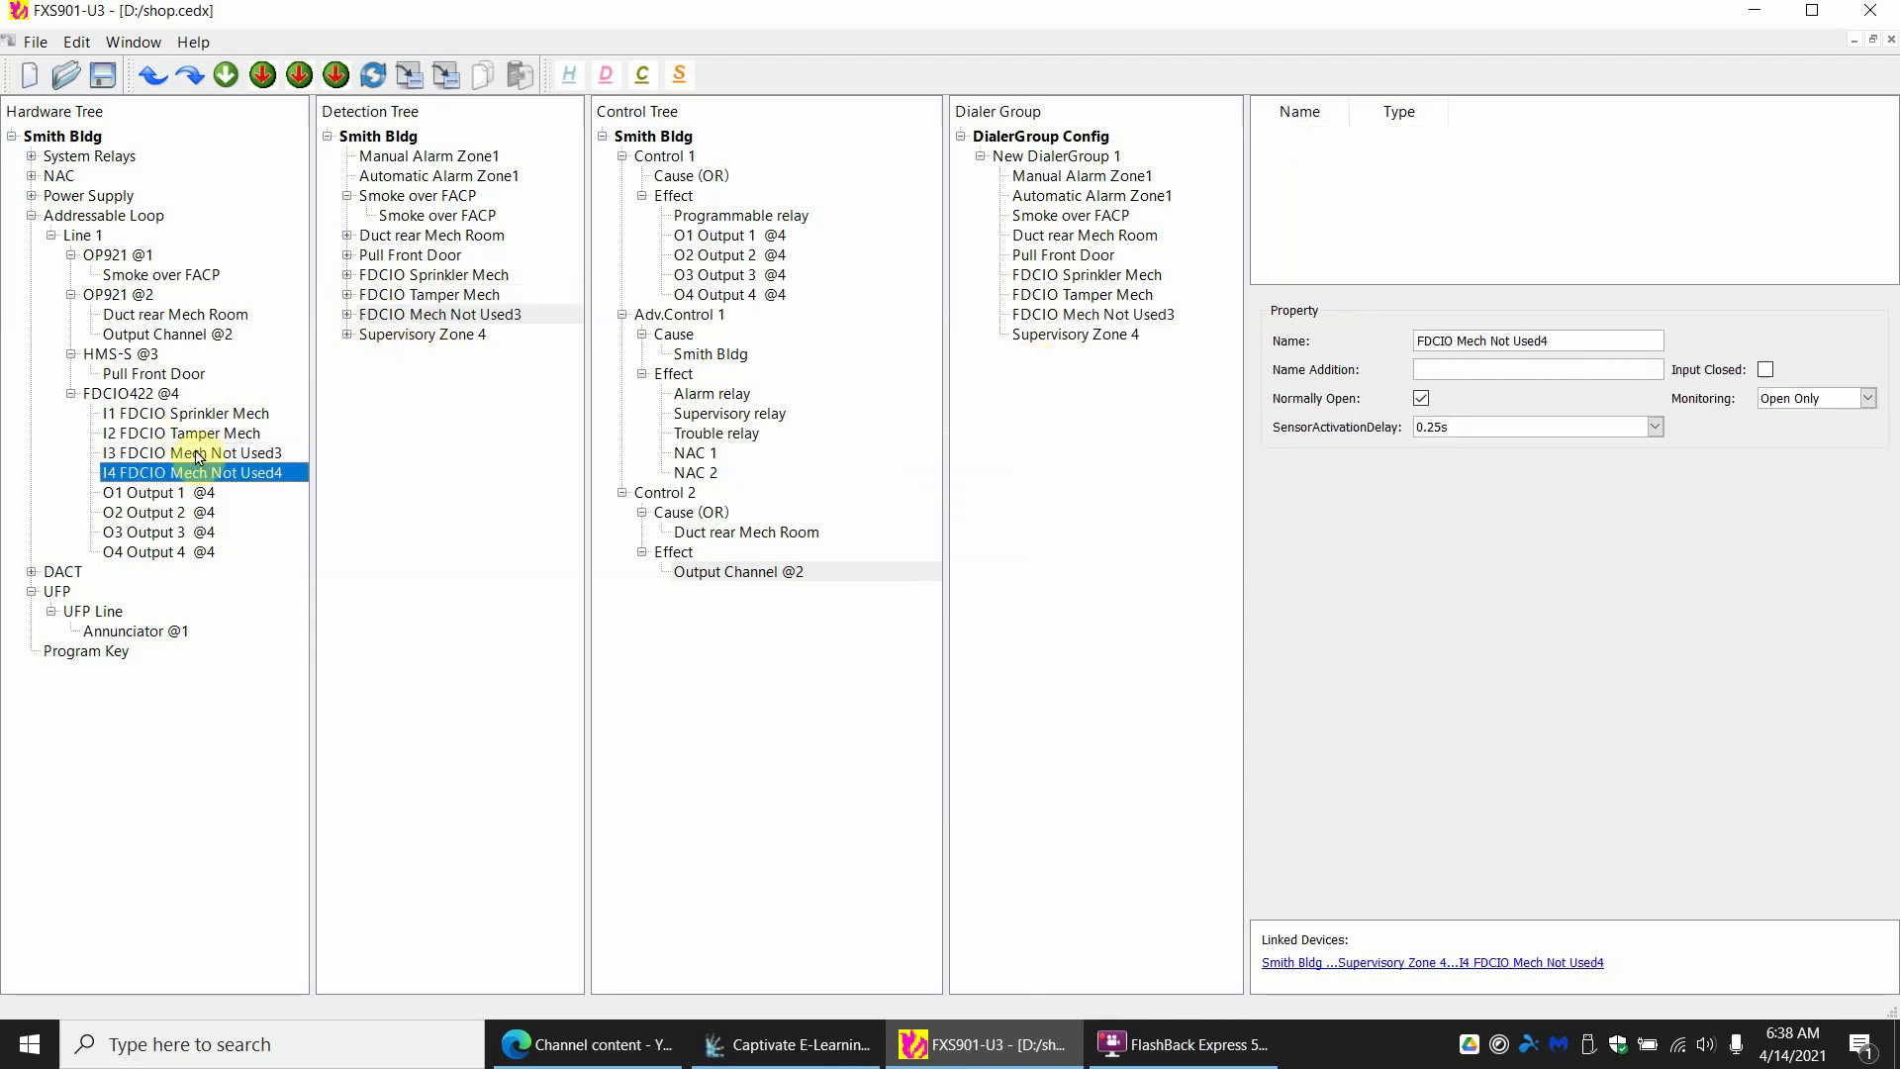
pyautogui.click(1577, 341)
pyautogui.hotkey('ctrl', 'a')
pyautogui.hotkey('ctrl', 'c')
pyautogui.click(445, 336)
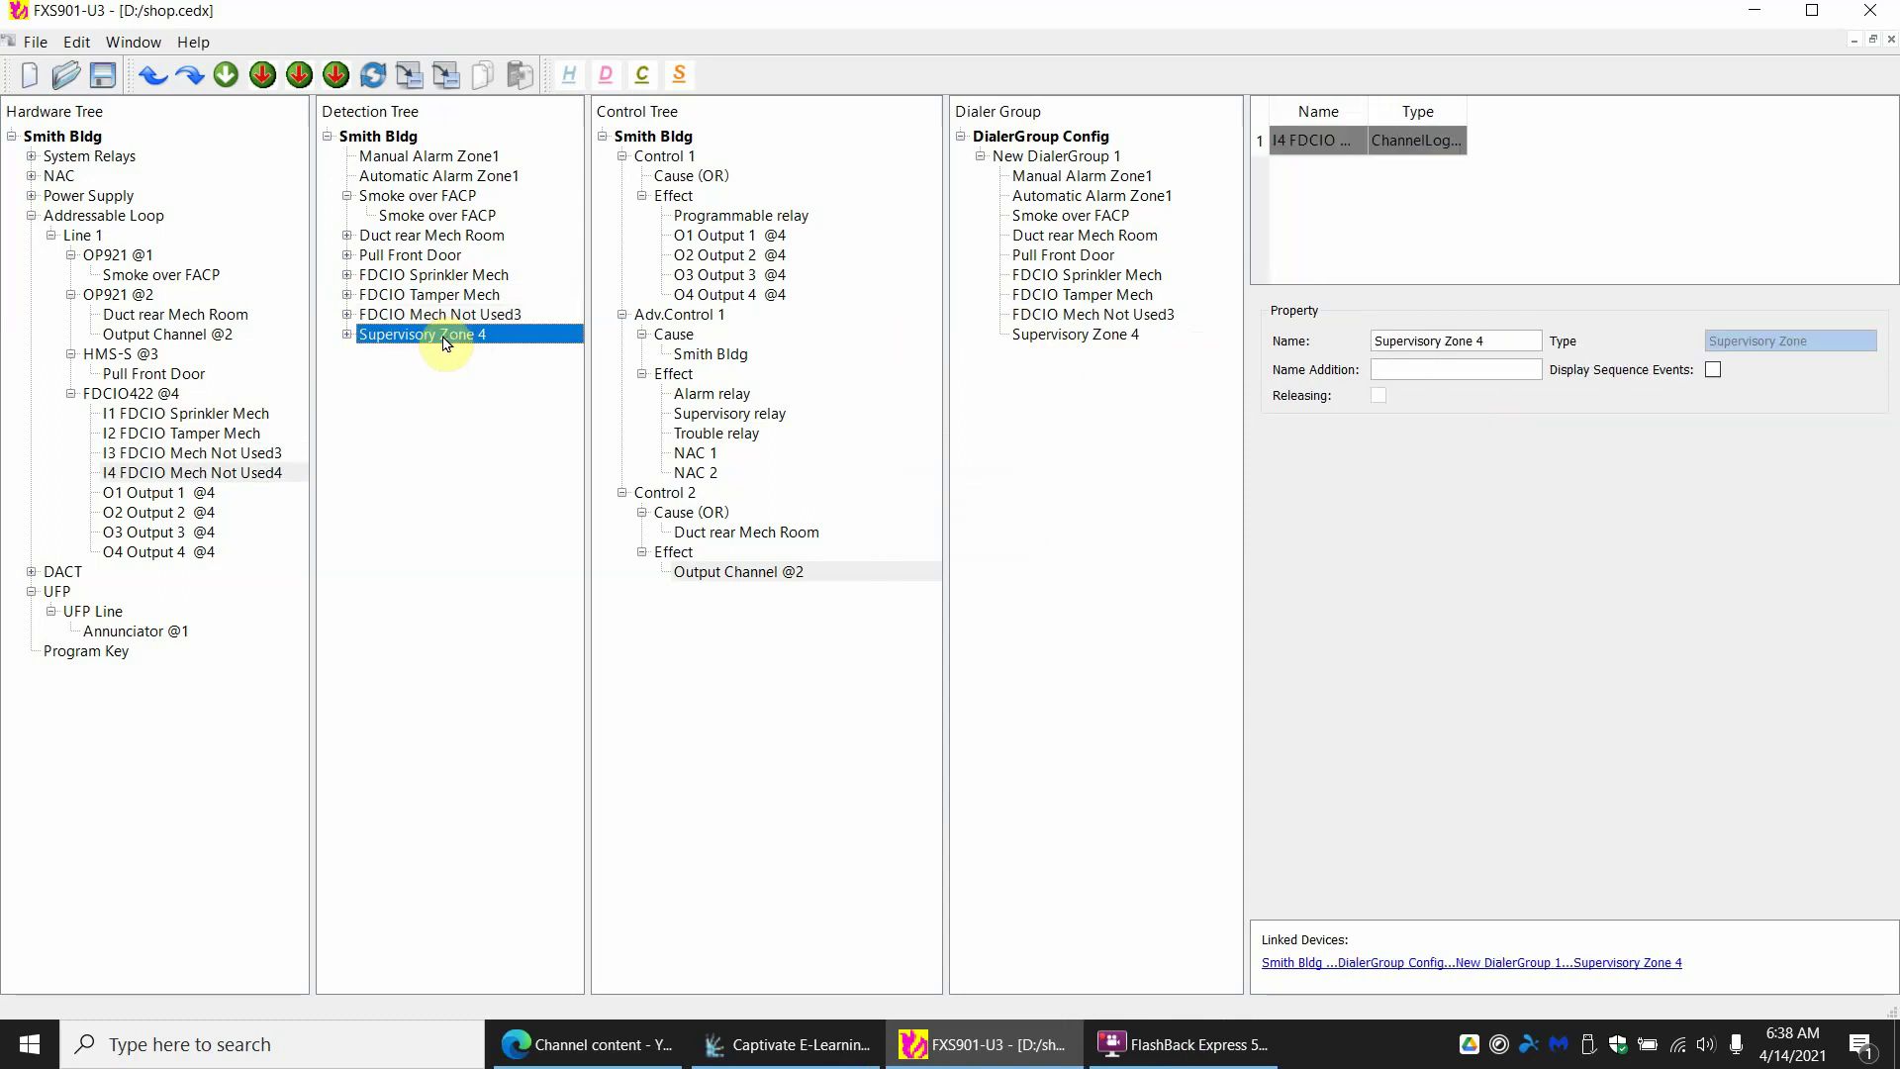
pyautogui.click(1493, 341)
pyautogui.hotkey('ctrl', 'a')
pyautogui.hotkey('ctrl', 'v')
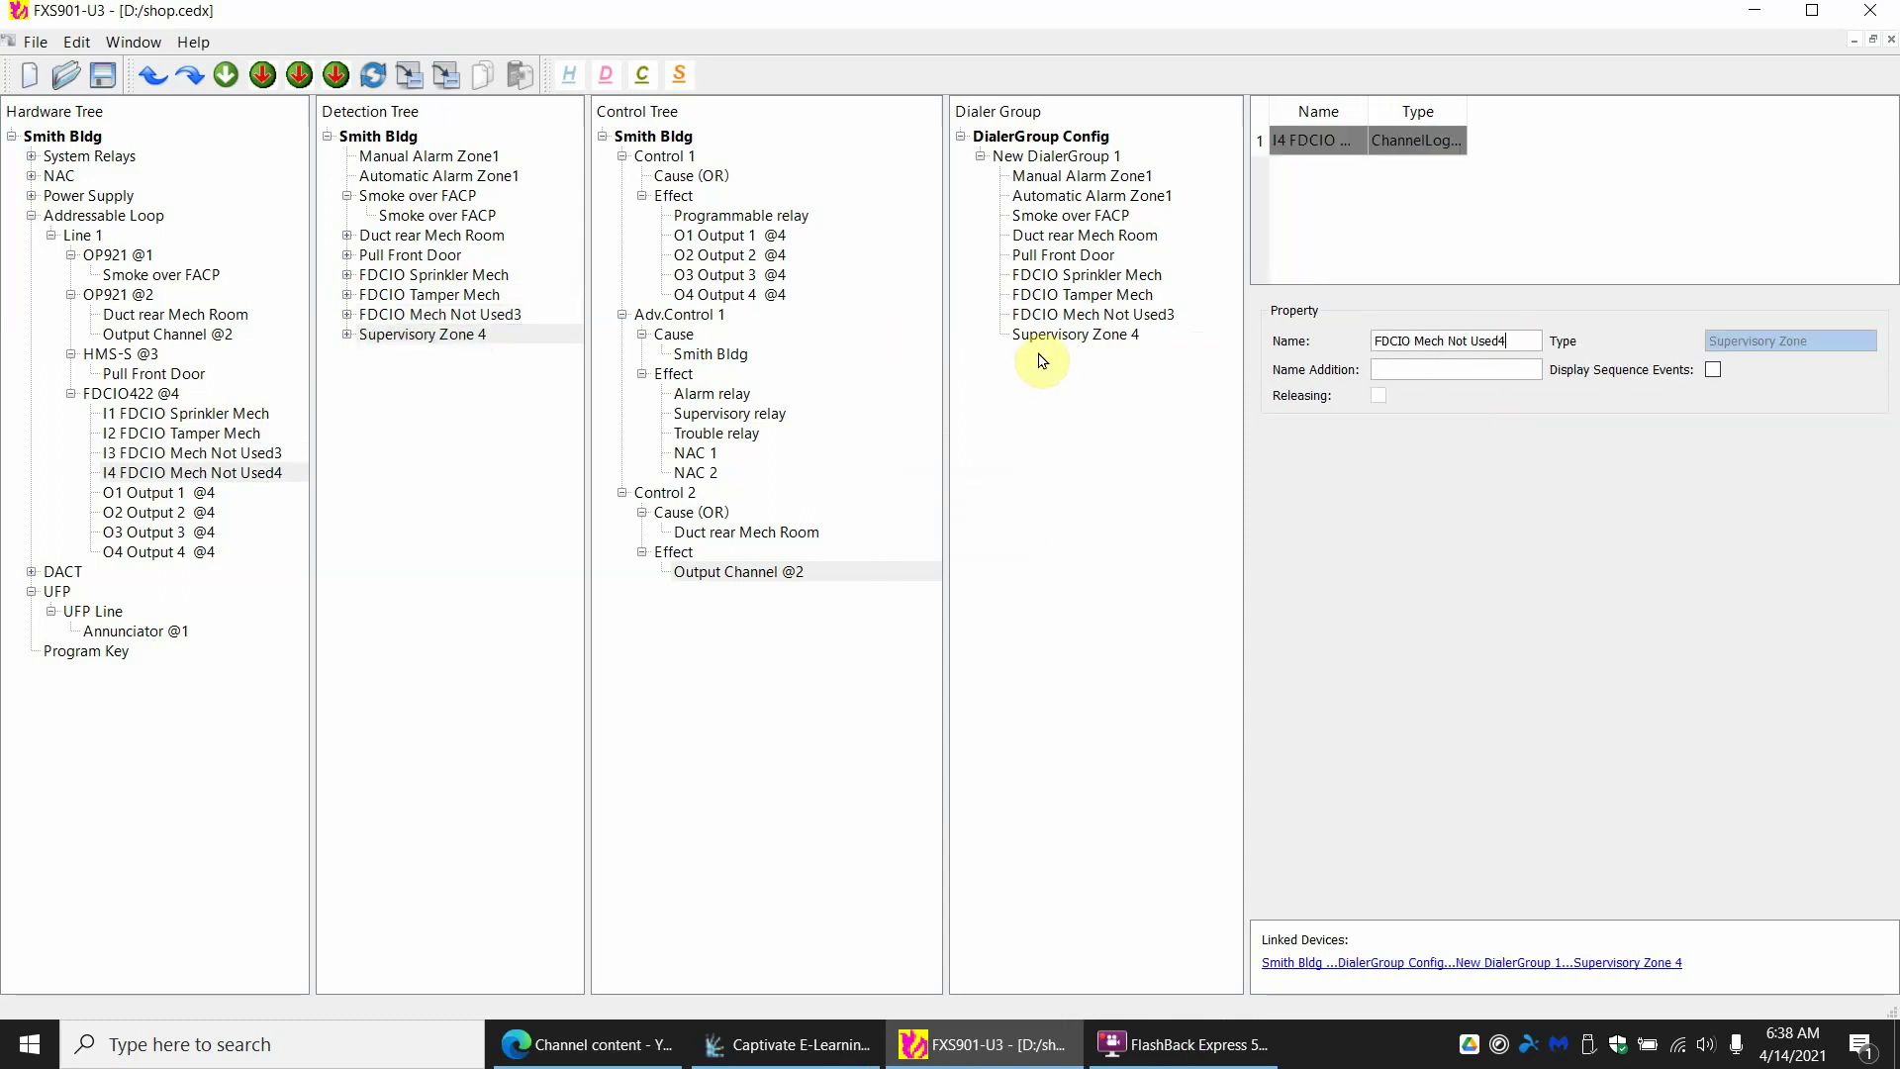
pyautogui.press('Return')
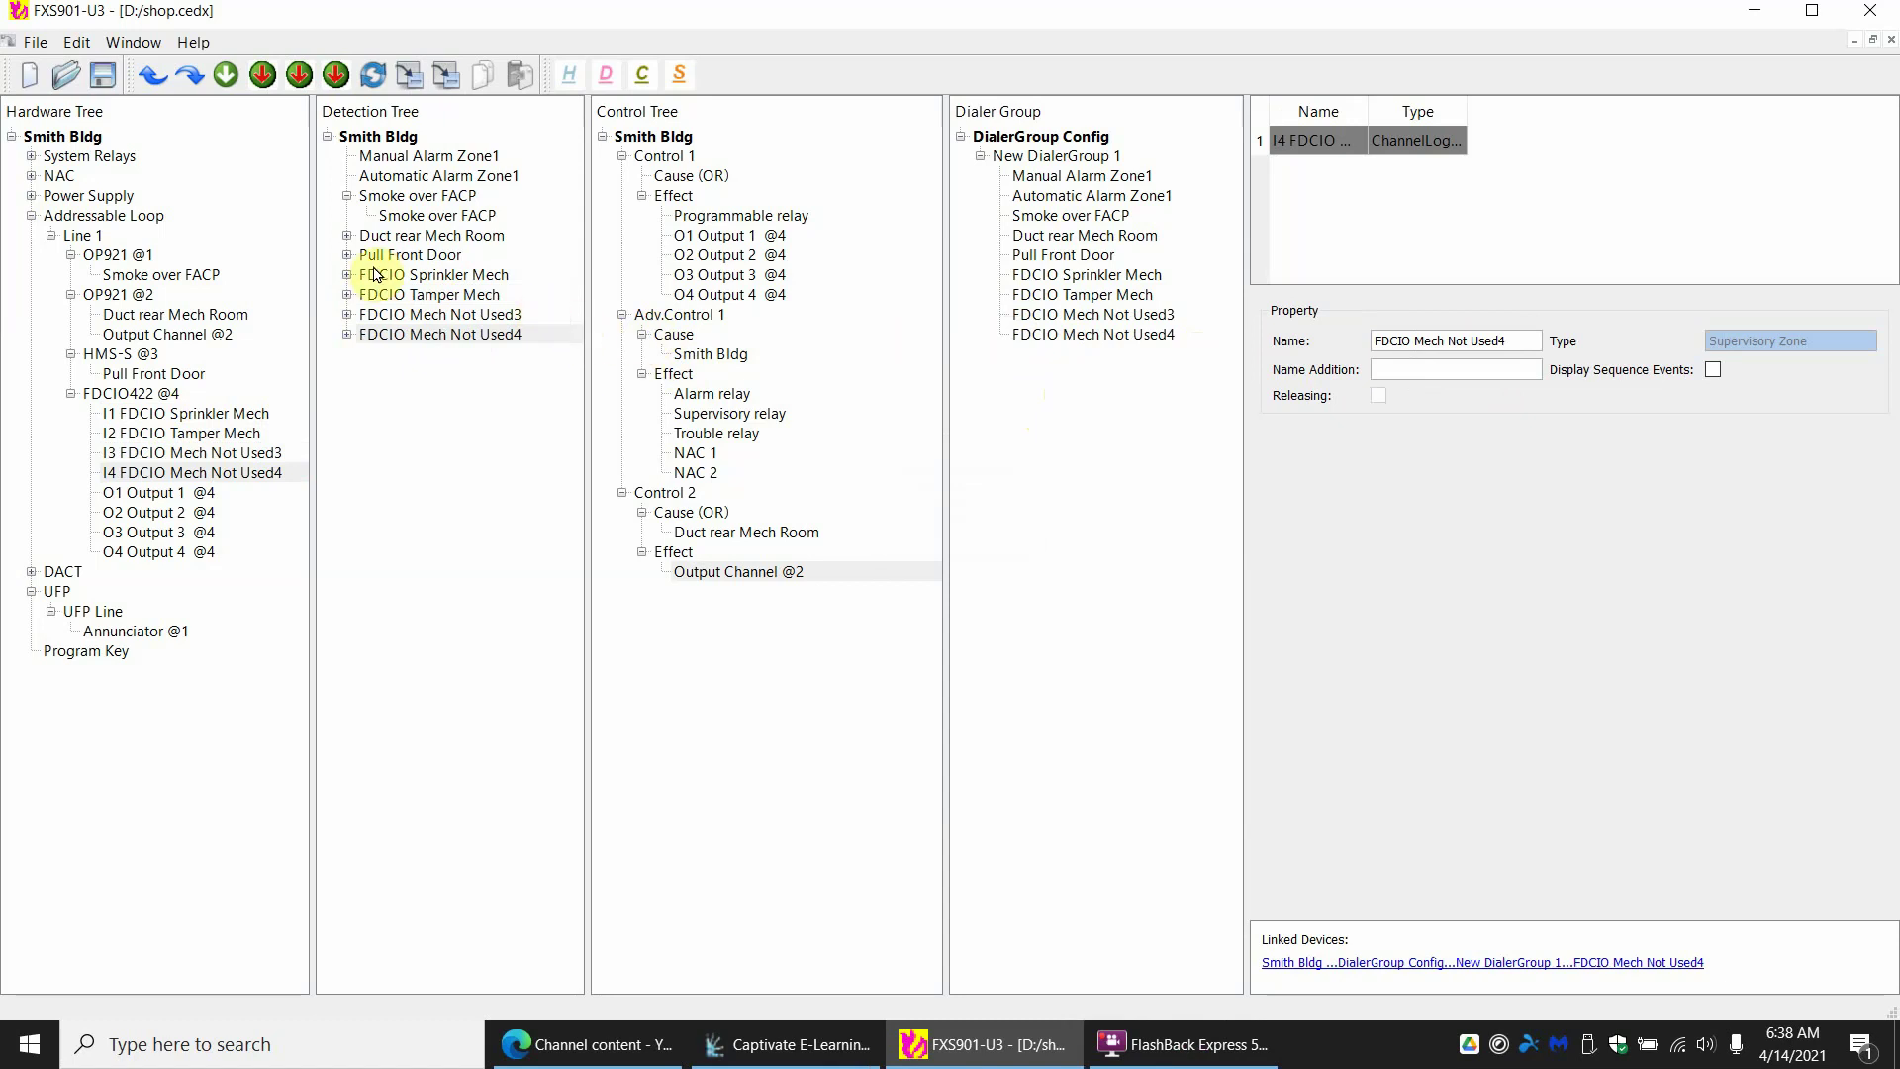
# Review the properties and zone types of the Detection Tree zones, along with the OP921 @1 device properties
pyautogui.click(414, 197)
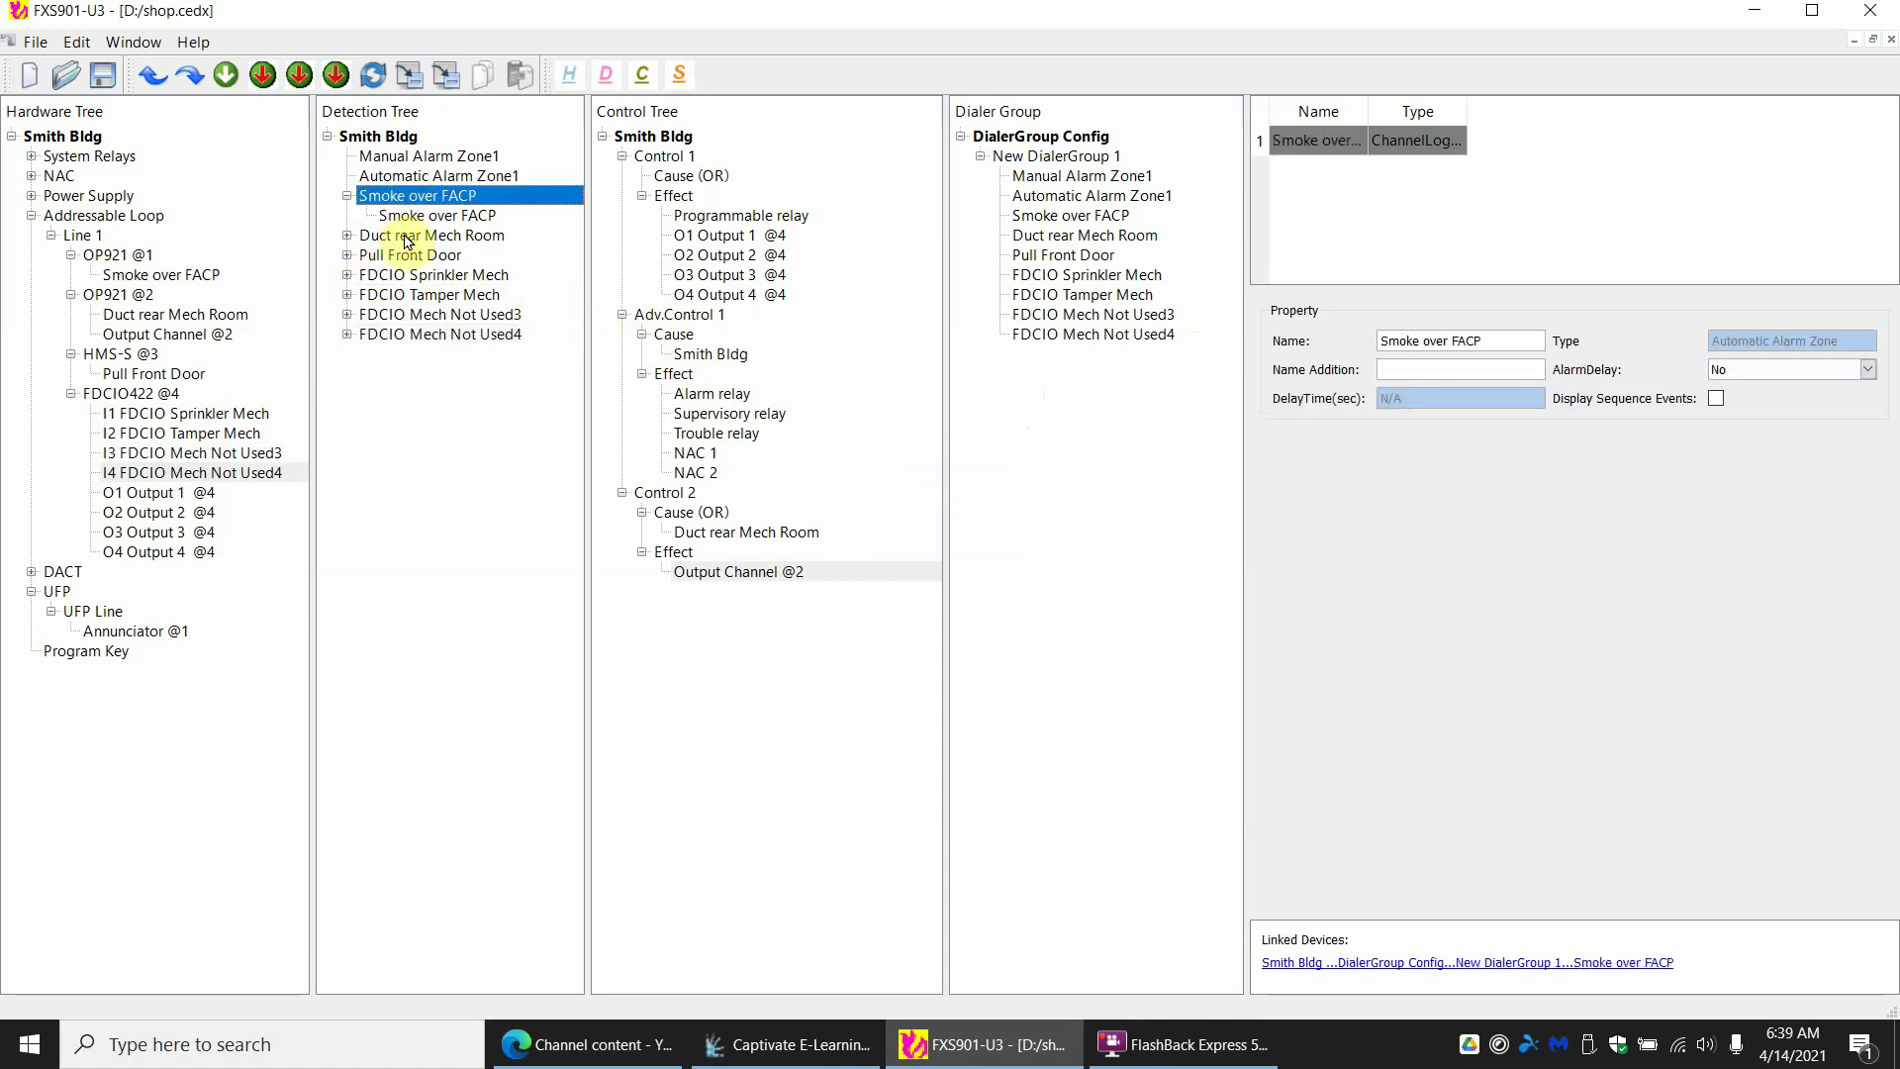
pyautogui.click(407, 238)
pyautogui.click(408, 257)
pyautogui.click(412, 277)
pyautogui.click(417, 296)
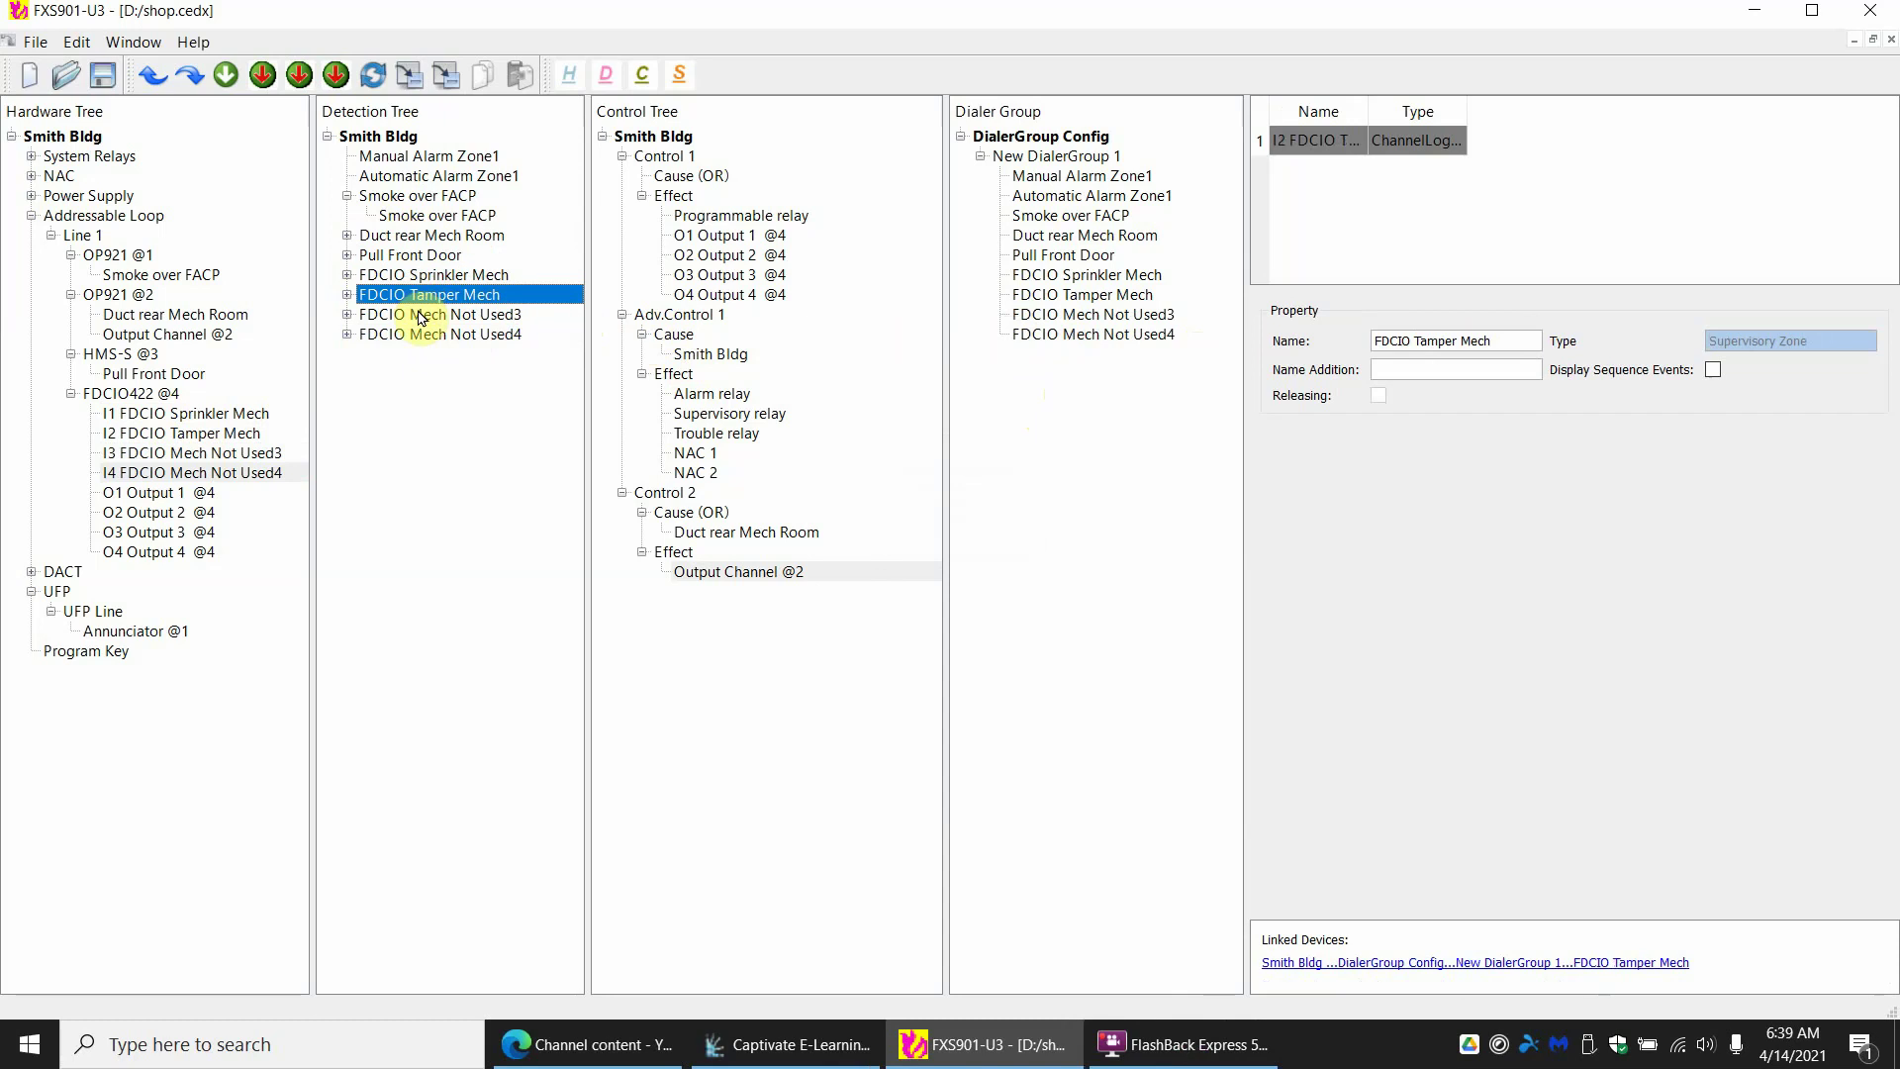
pyautogui.click(418, 315)
pyautogui.click(421, 335)
pyautogui.click(425, 295)
pyautogui.click(431, 276)
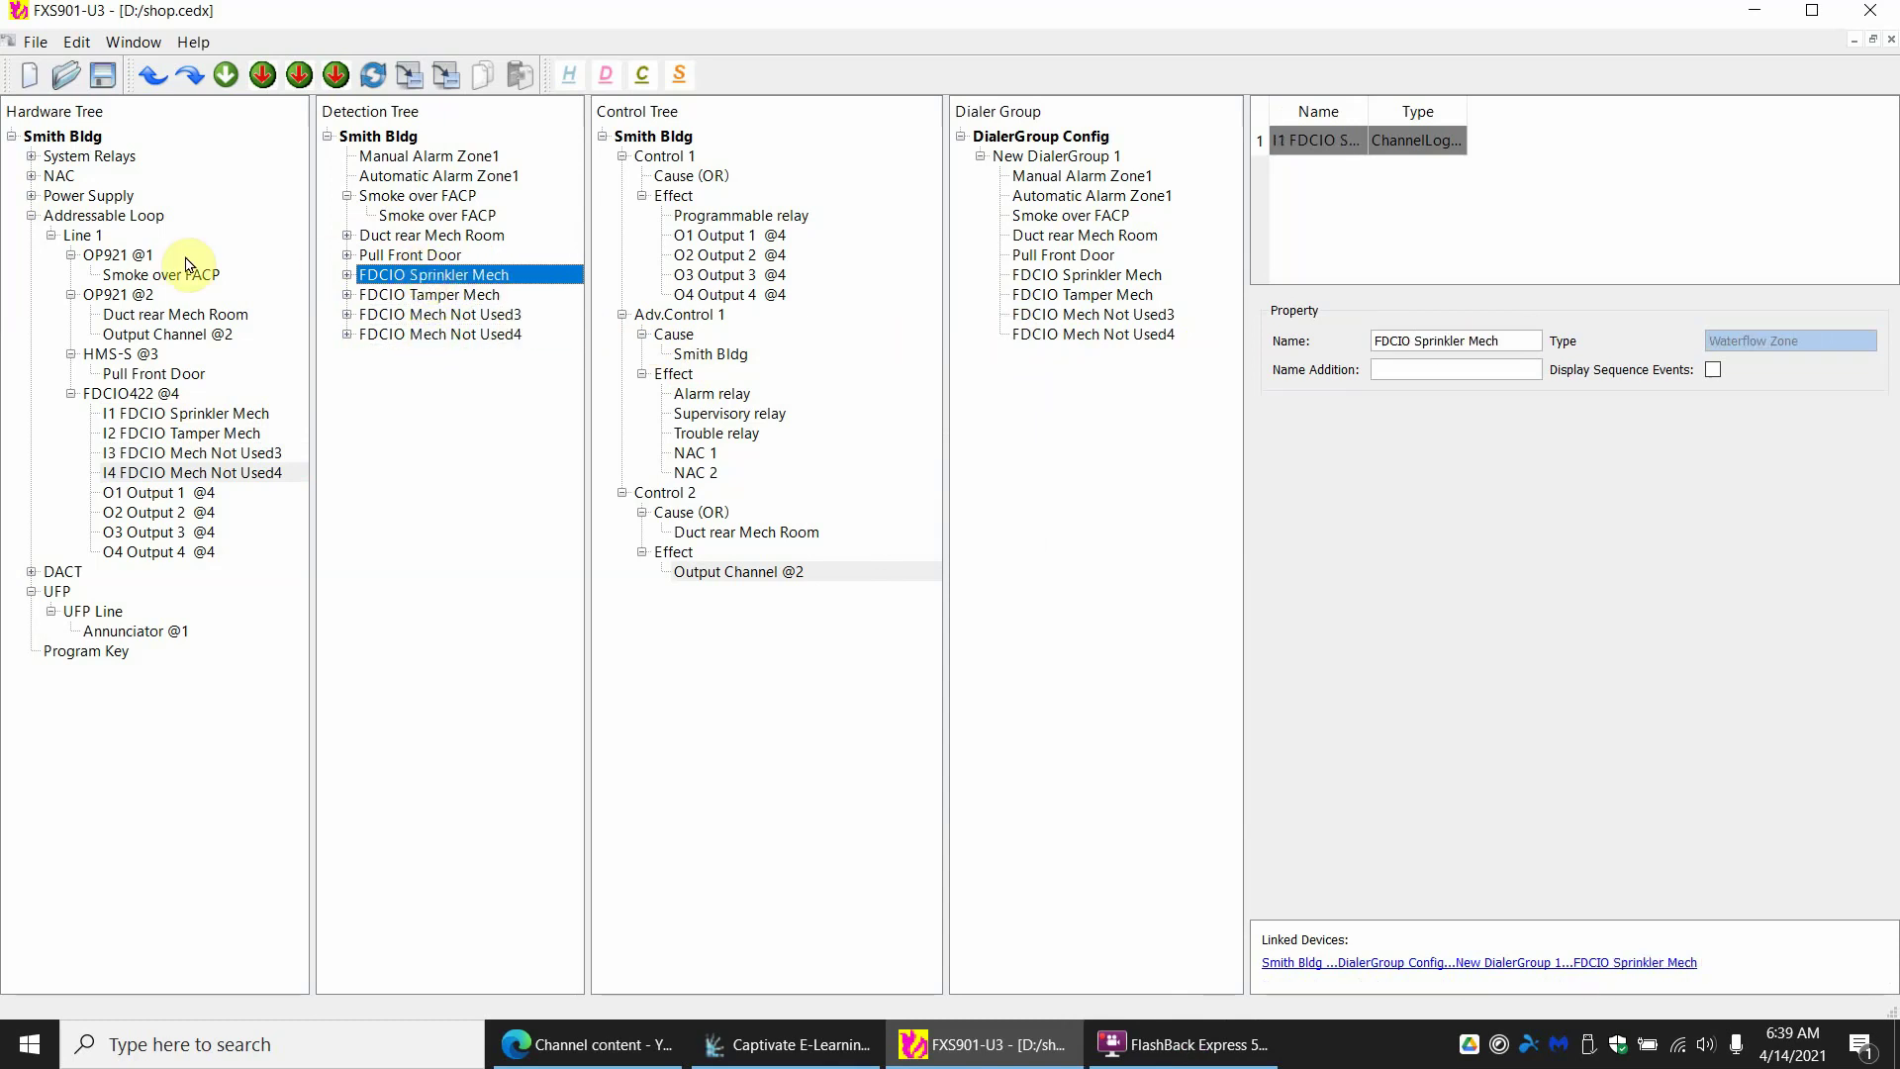
pyautogui.click(110, 259)
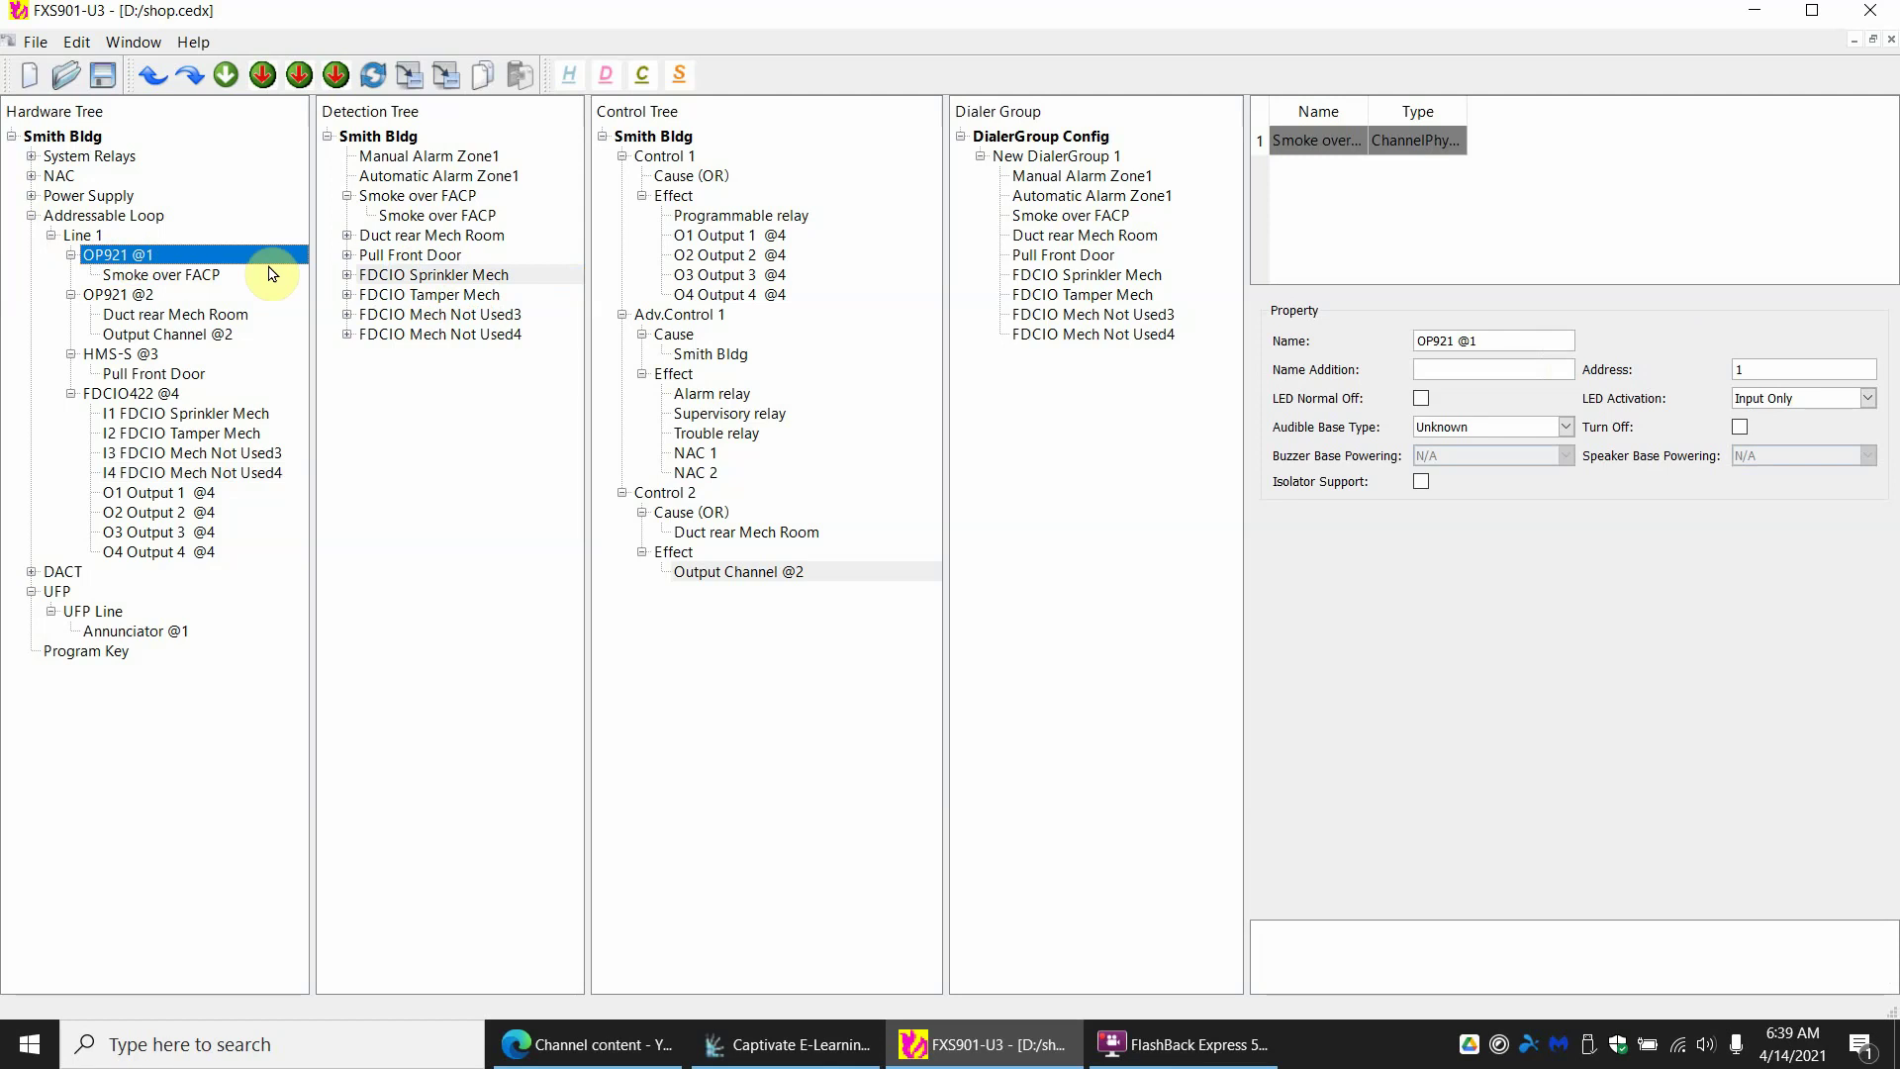
pyautogui.click(426, 198)
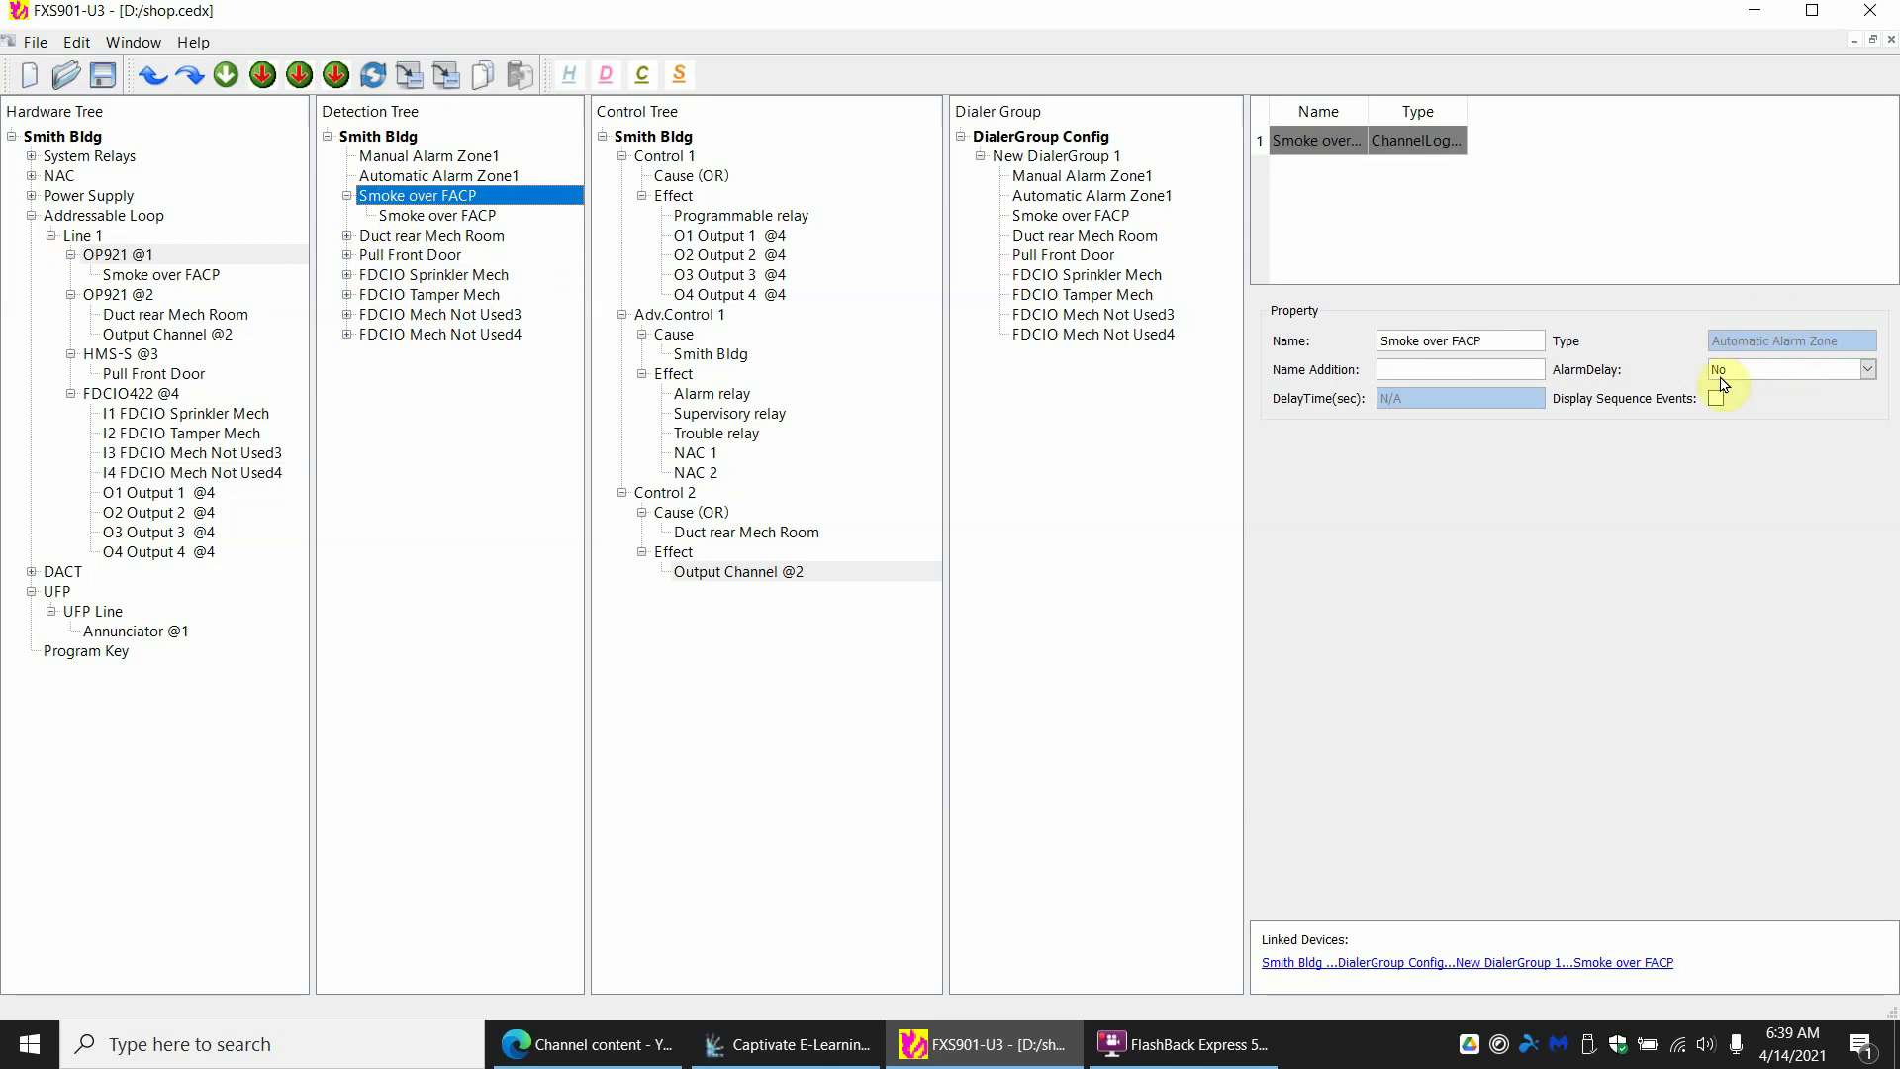
pyautogui.click(421, 255)
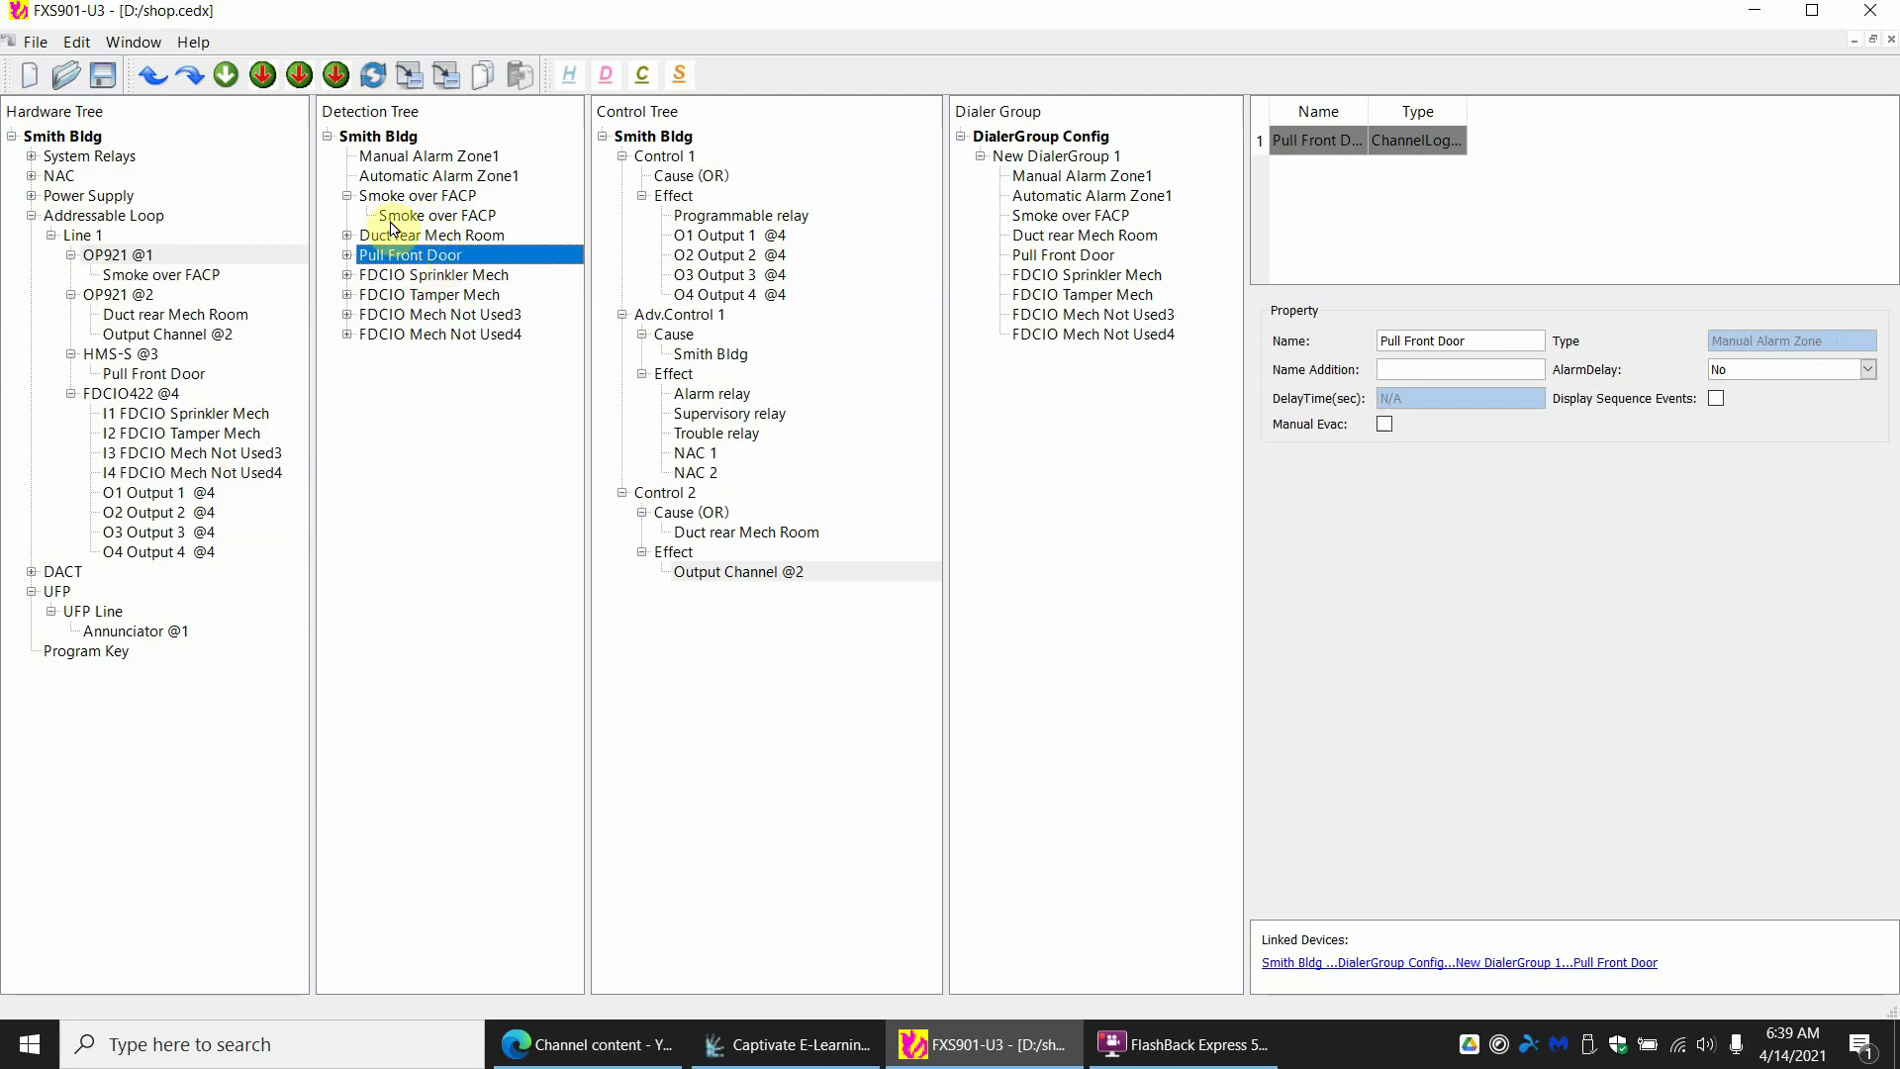
# Delete the Smoke over FACP zone from the Detection Tree, reassigning its channel to Automatic Alarm Zone1, and check the detector's new link
pyautogui.click(425, 198)
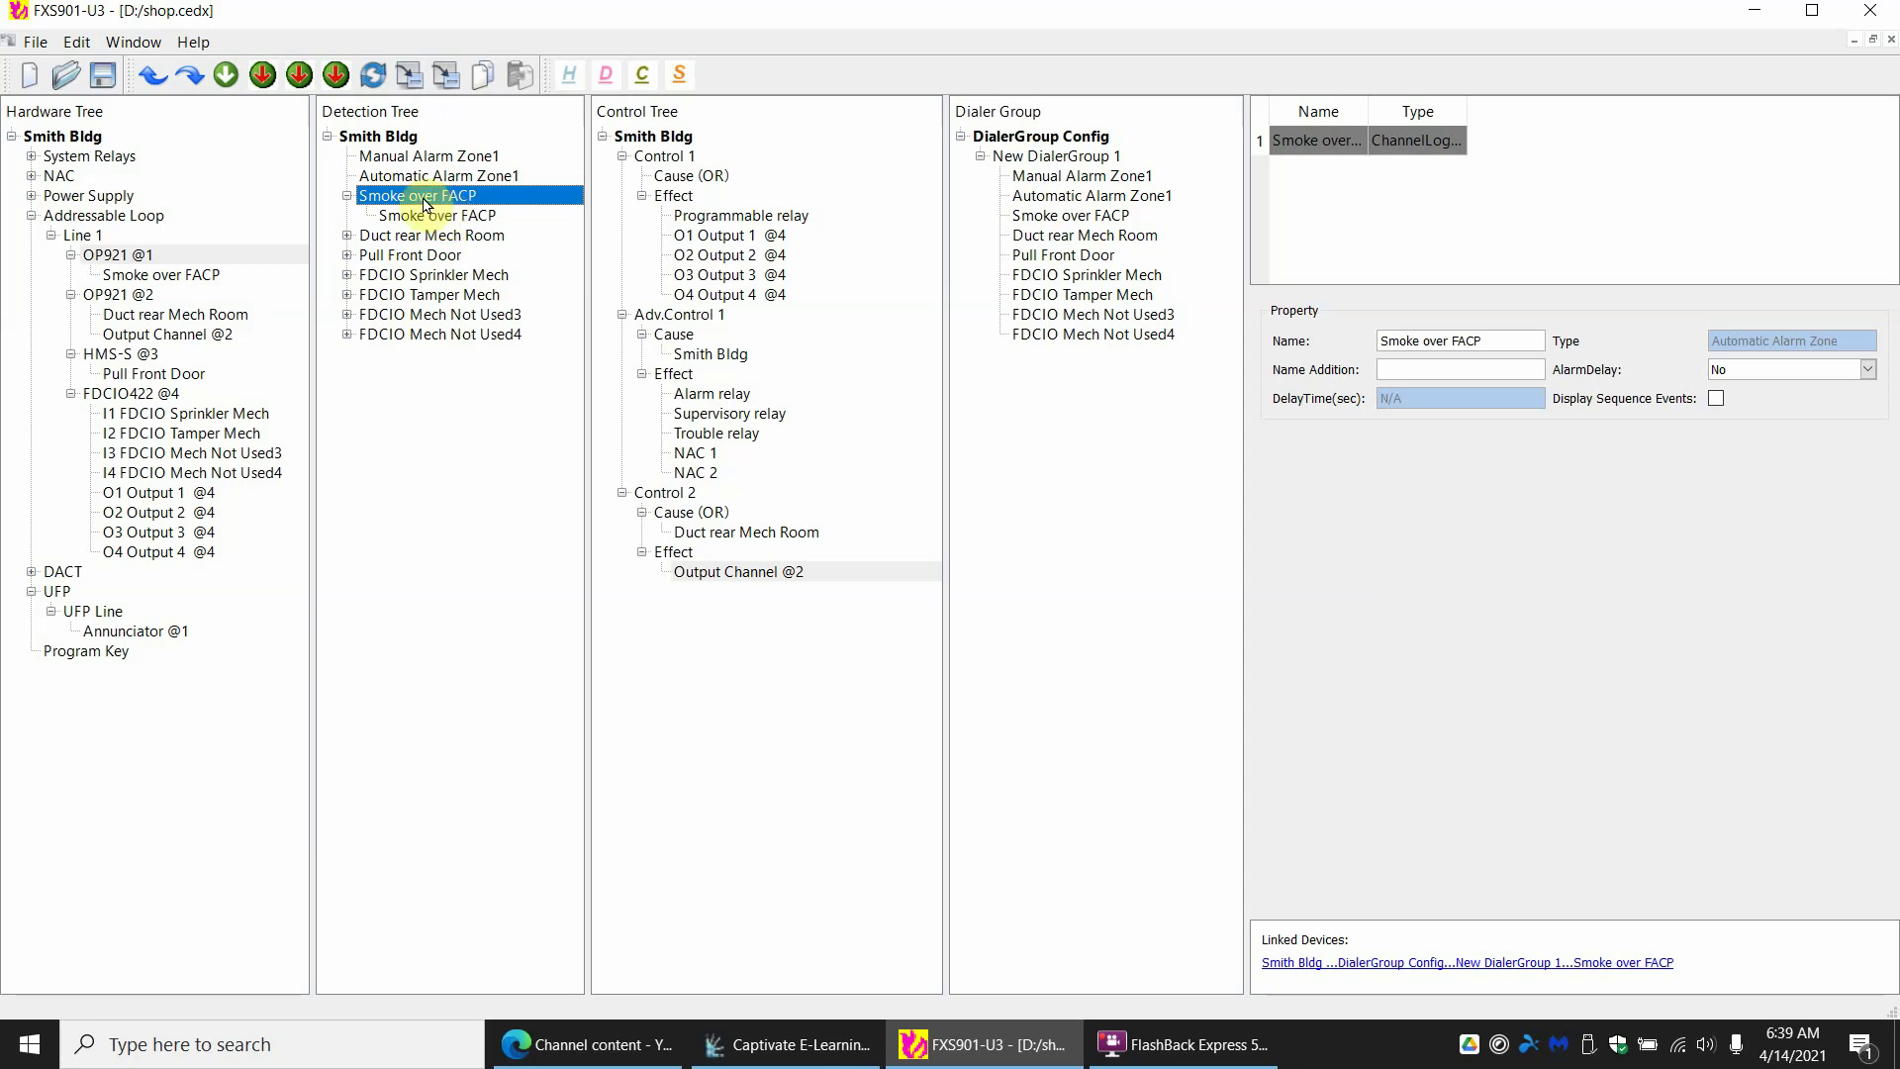
pyautogui.rightClick(425, 202)
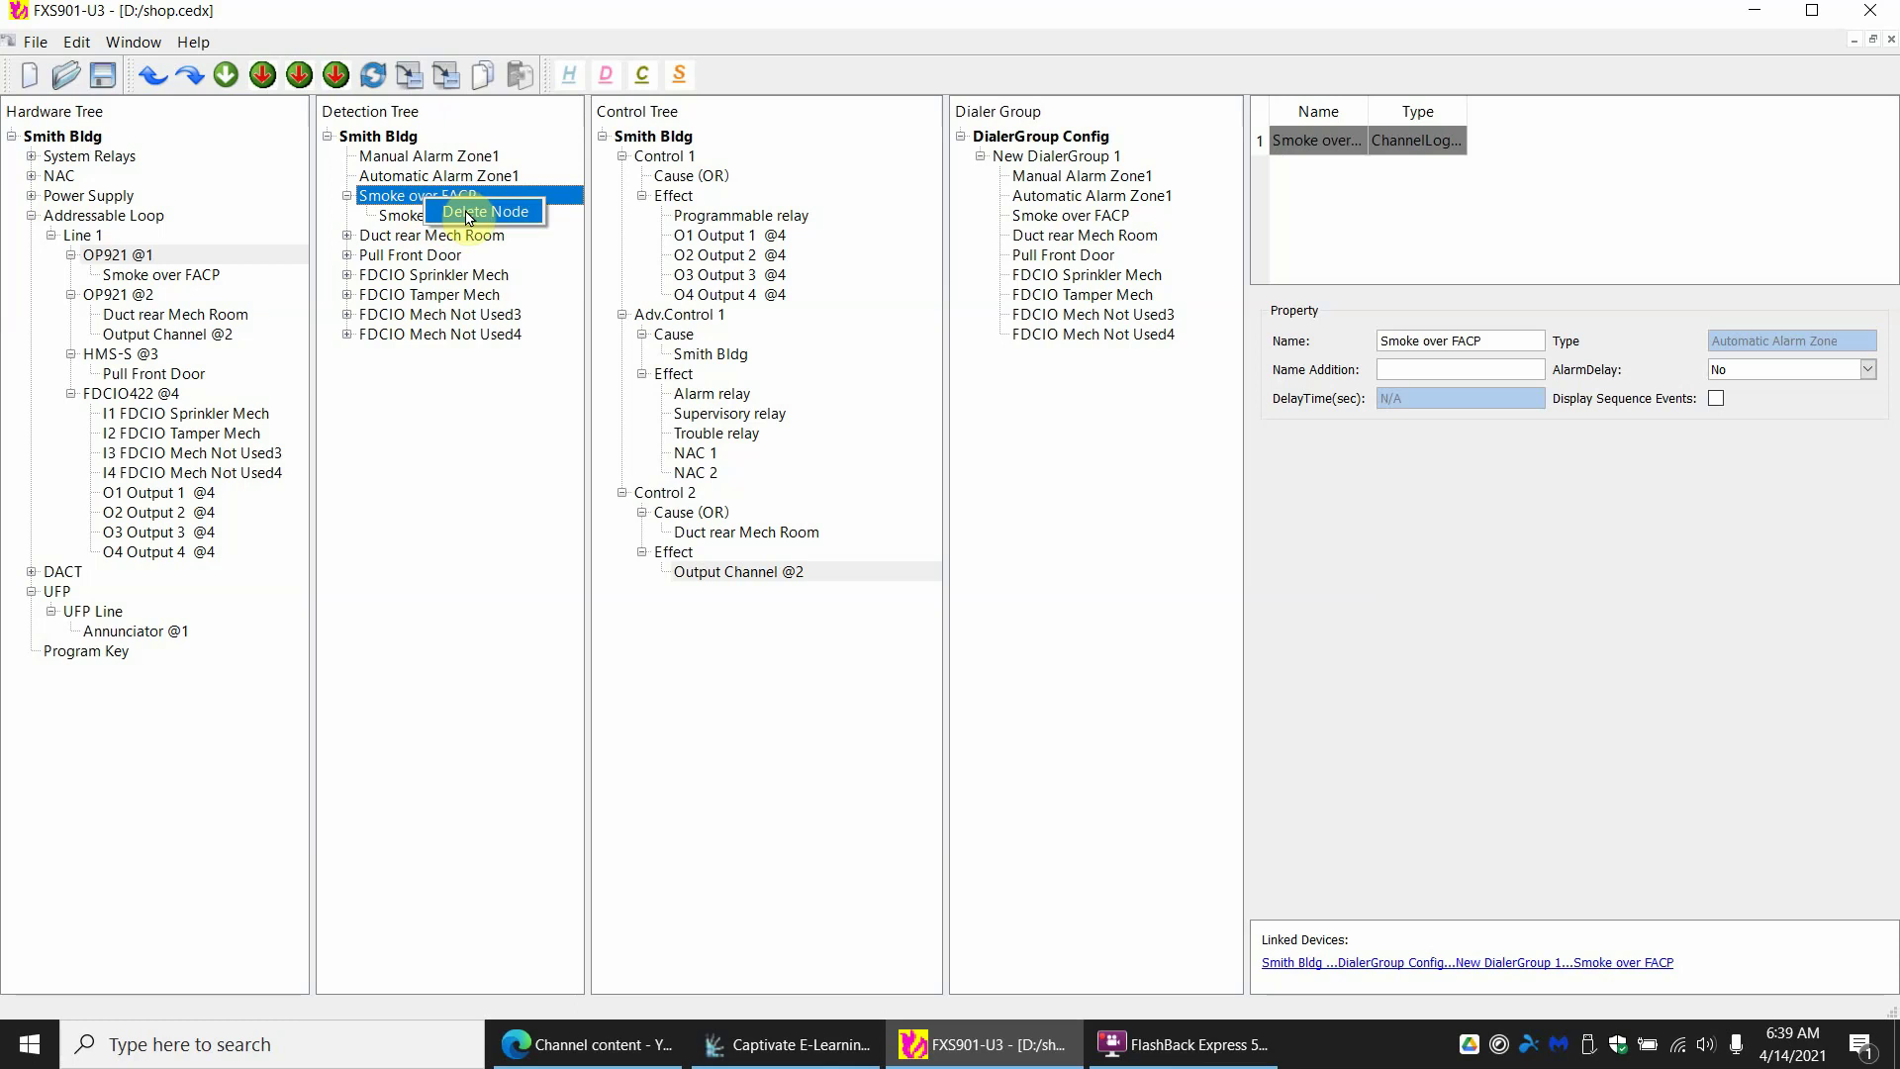
pyautogui.click(469, 214)
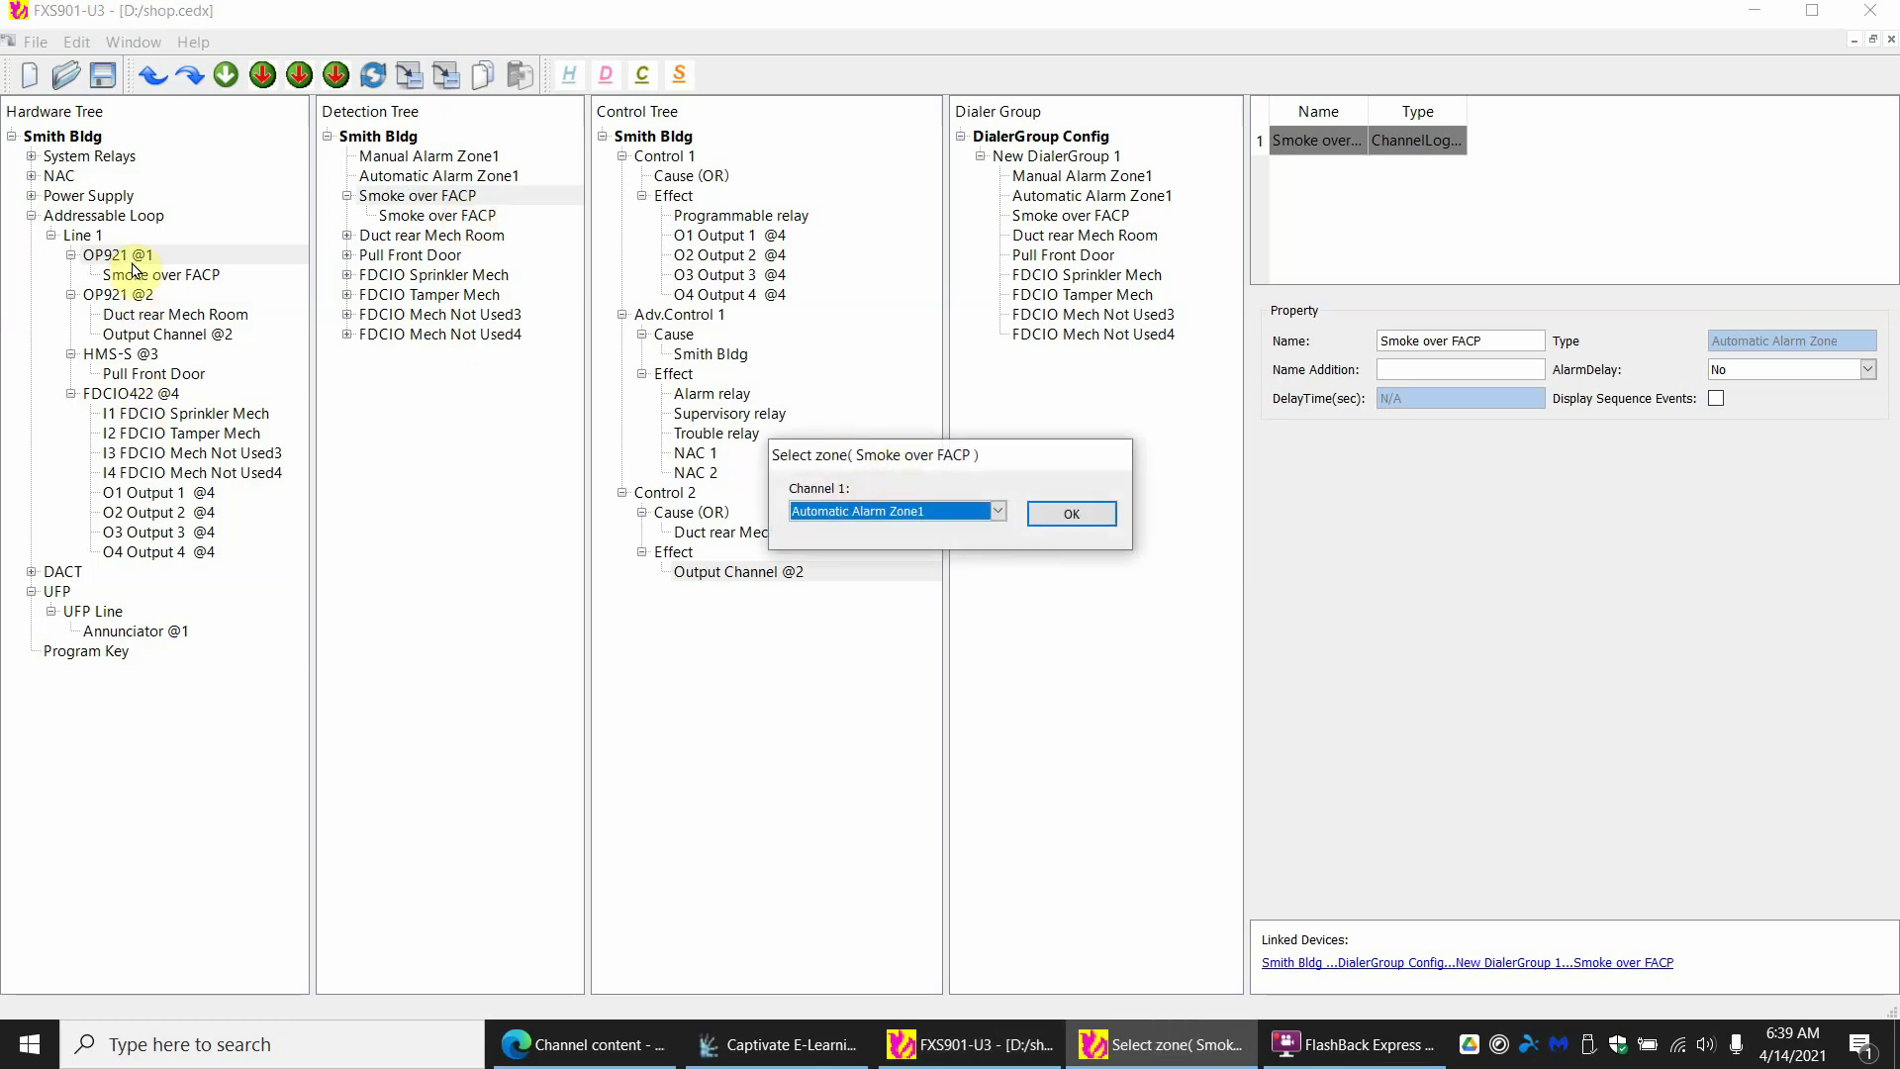
pyautogui.click(1070, 517)
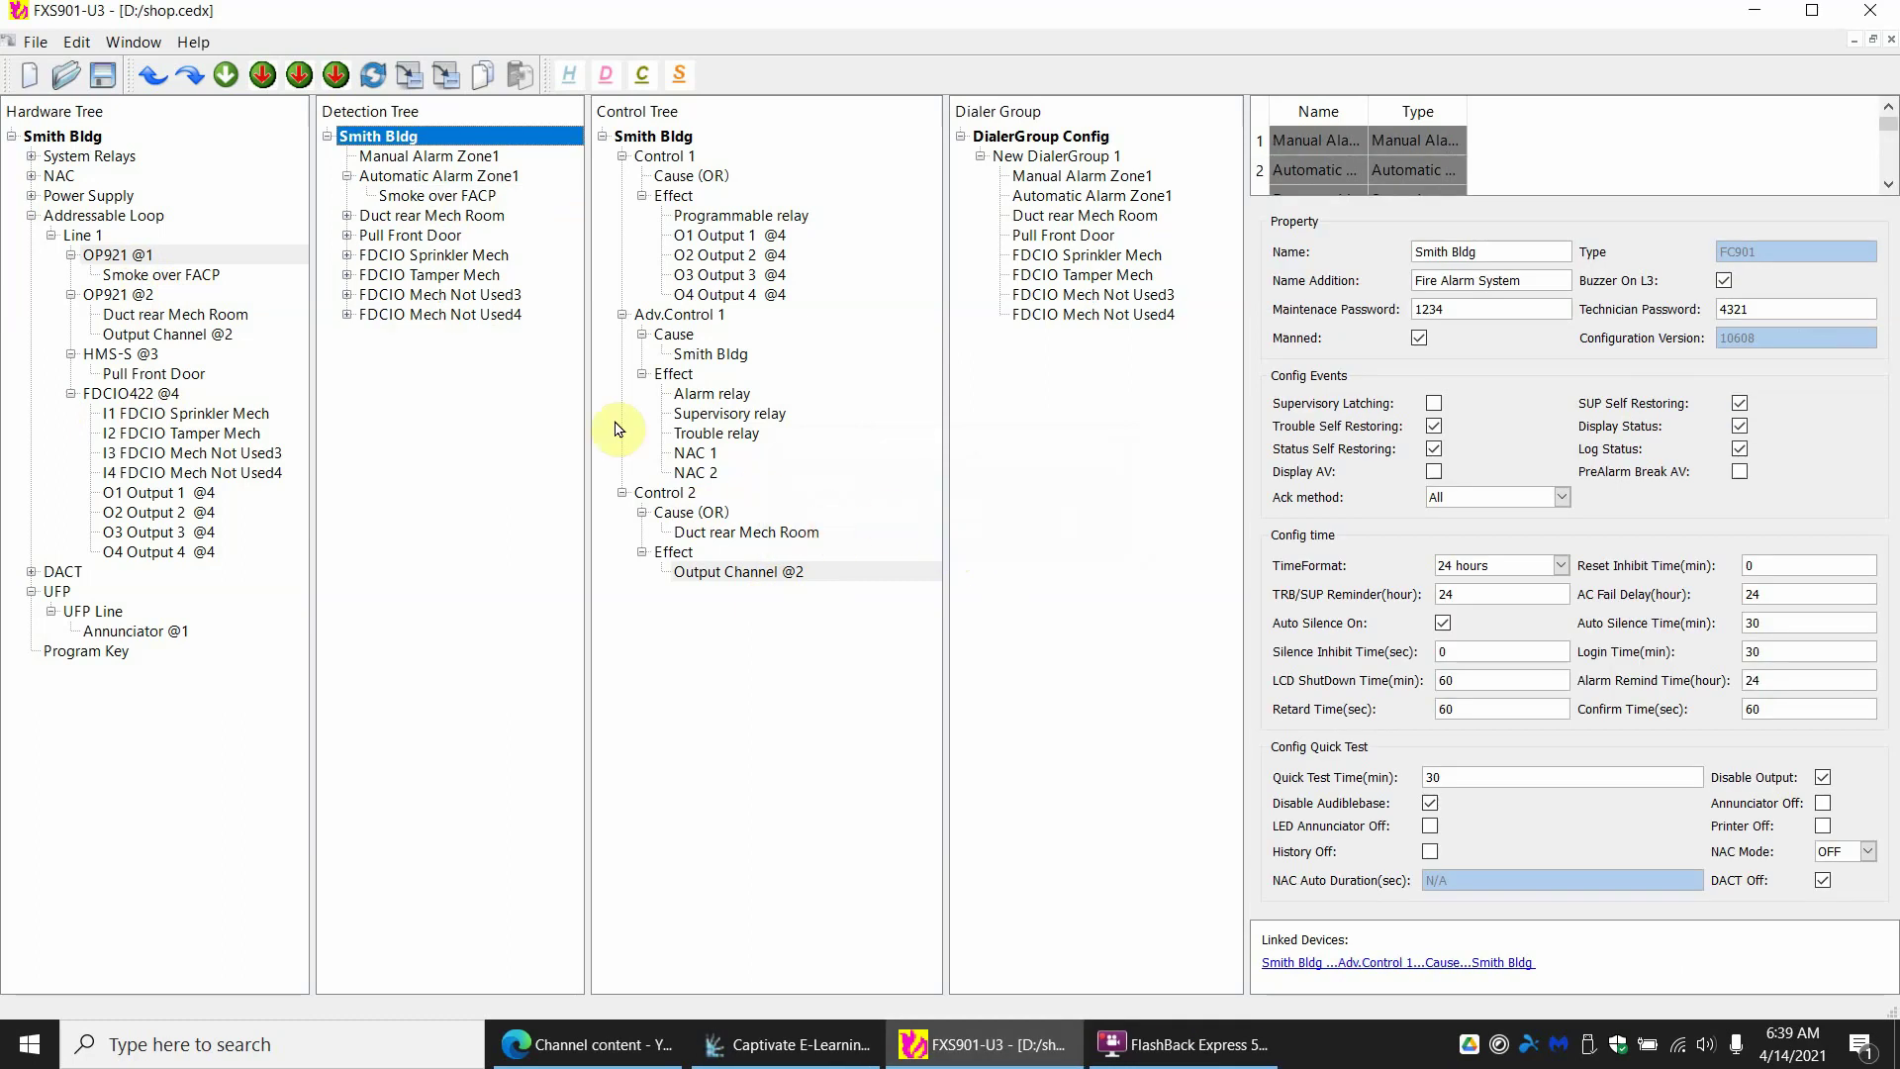
pyautogui.click(159, 276)
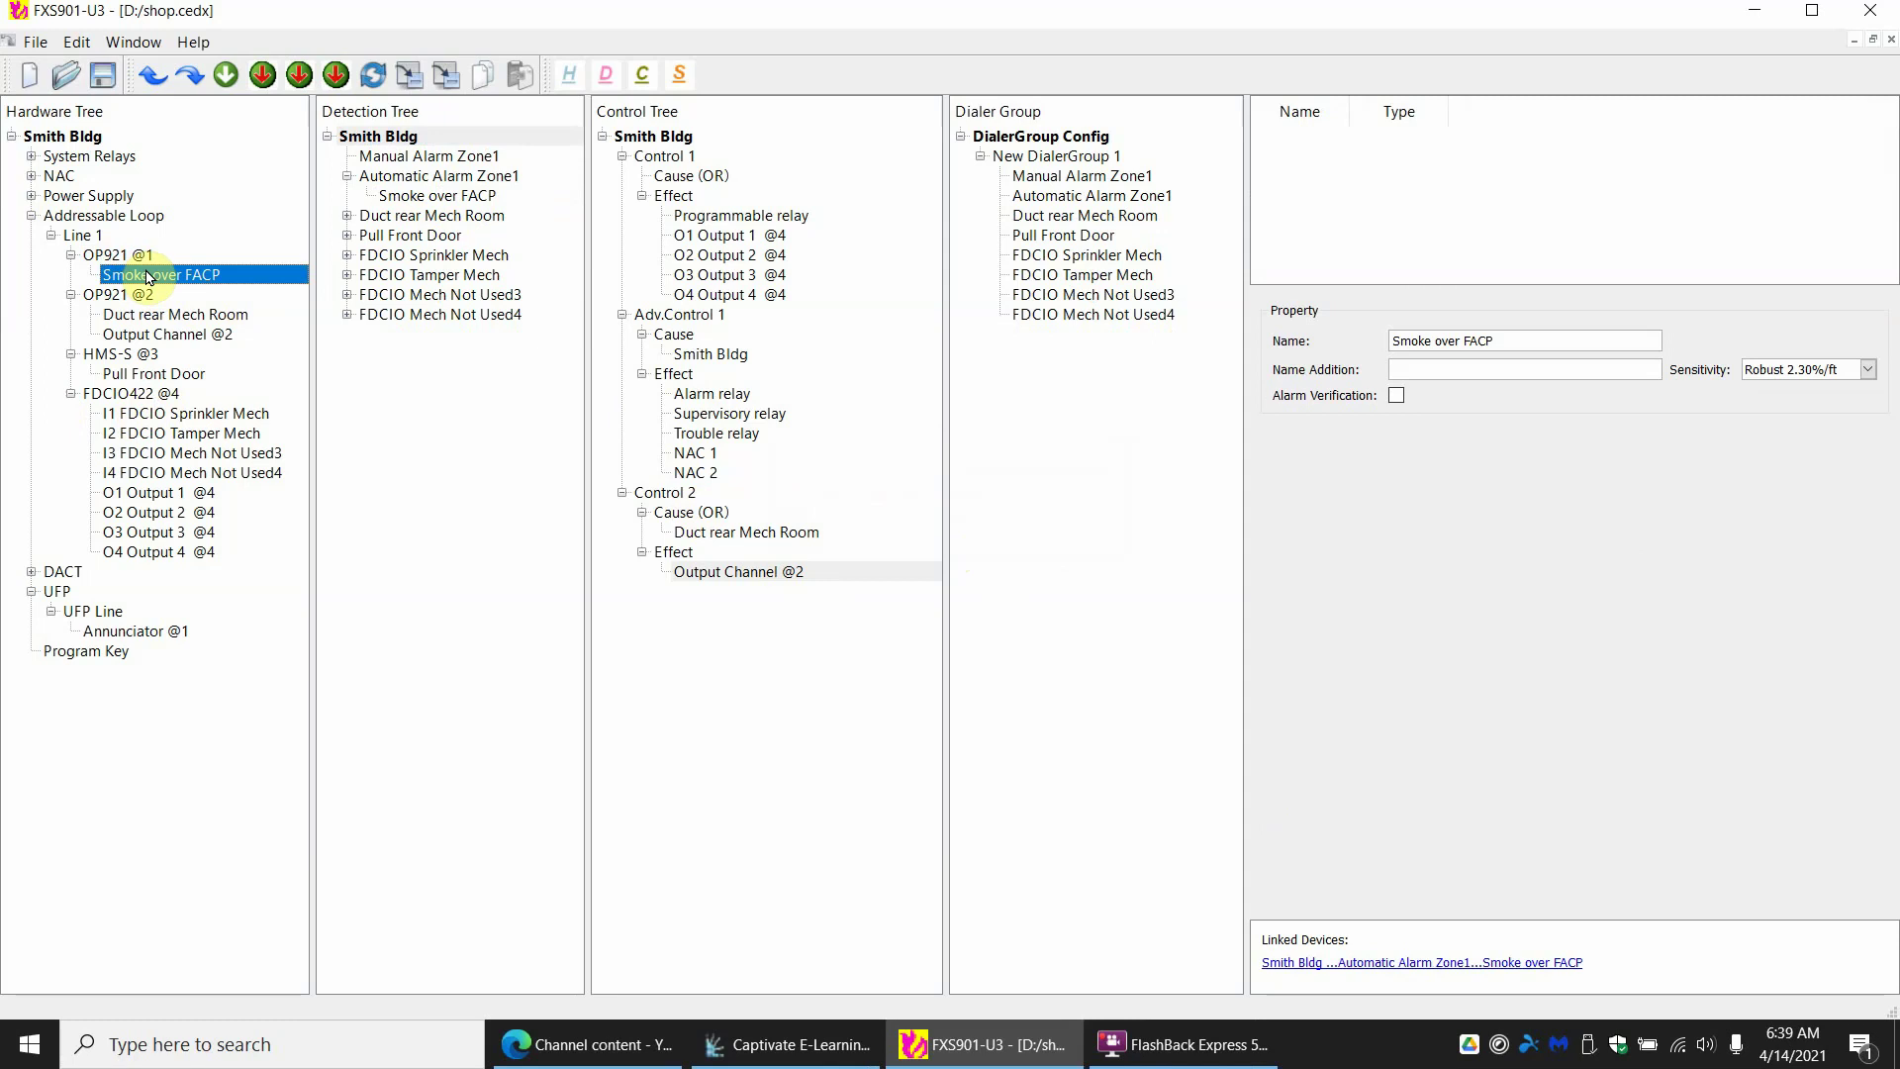
pyautogui.click(429, 177)
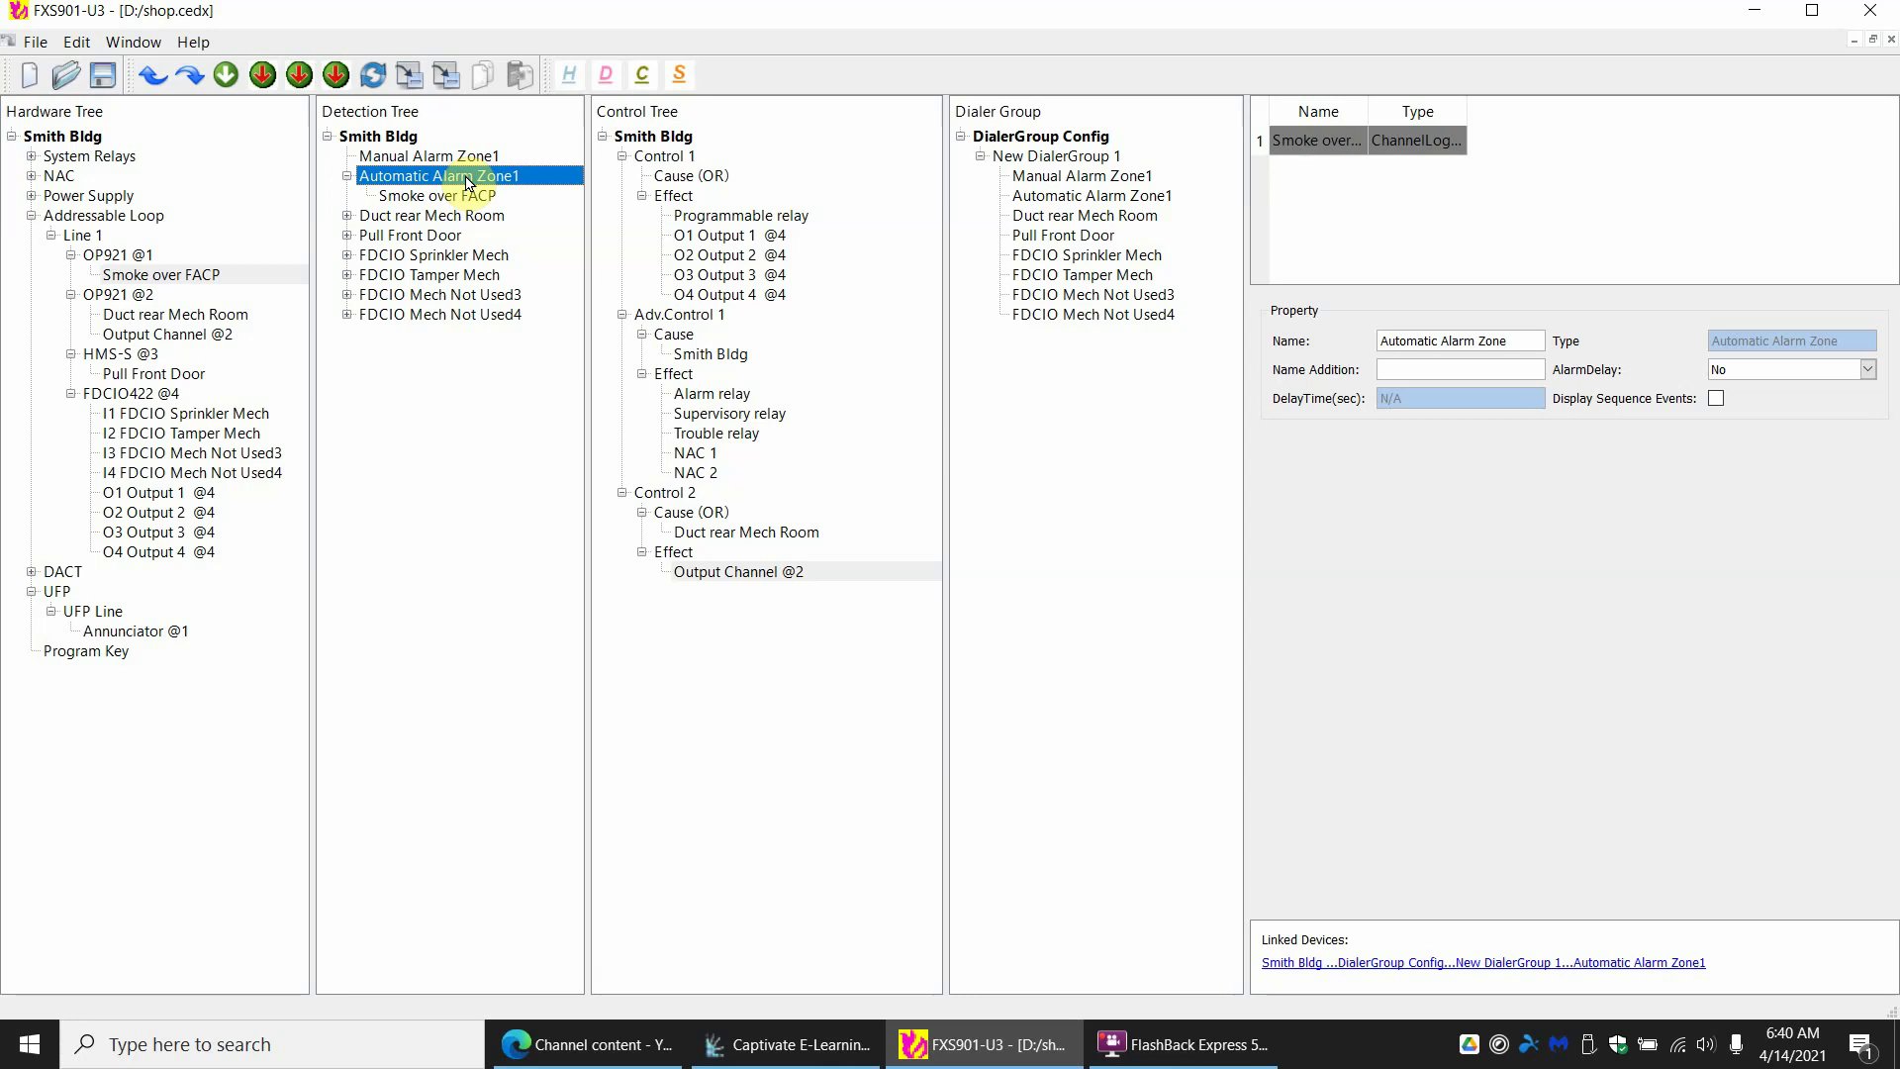
pyautogui.click(176, 275)
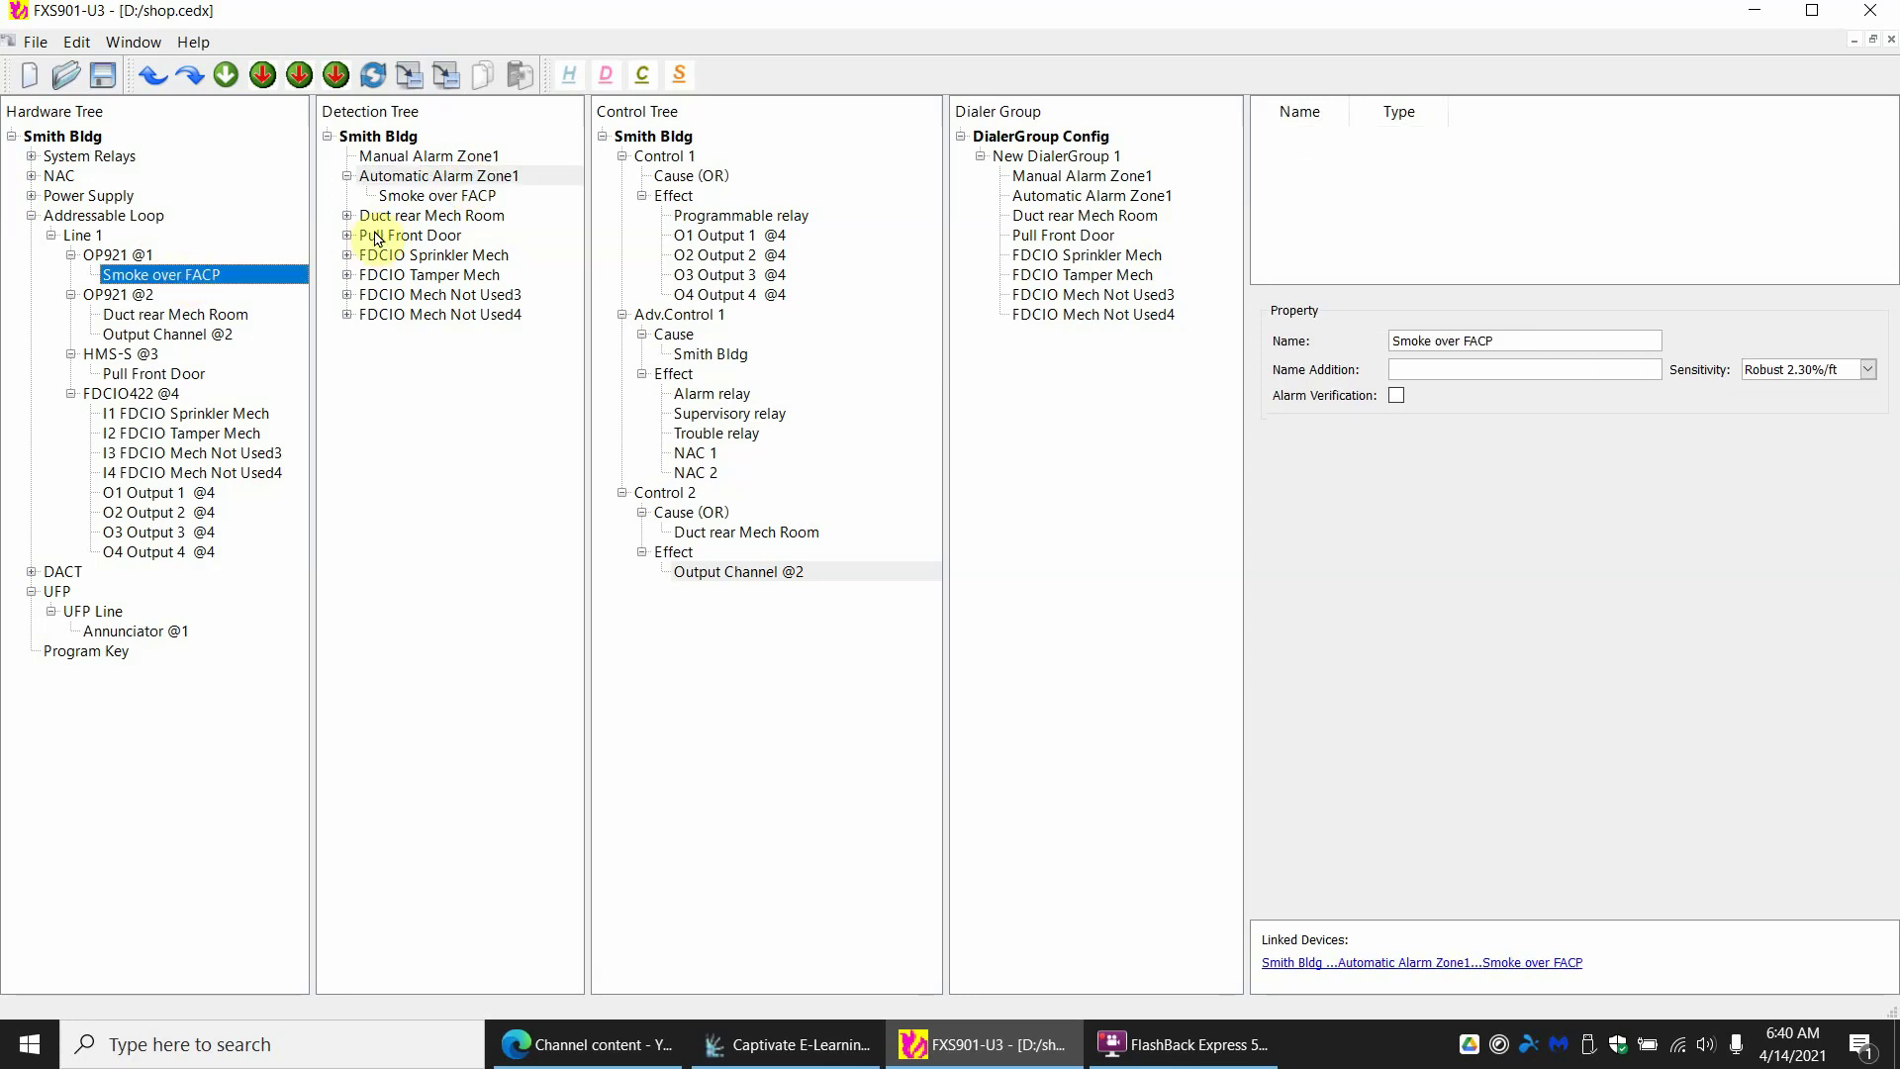
pyautogui.click(406, 180)
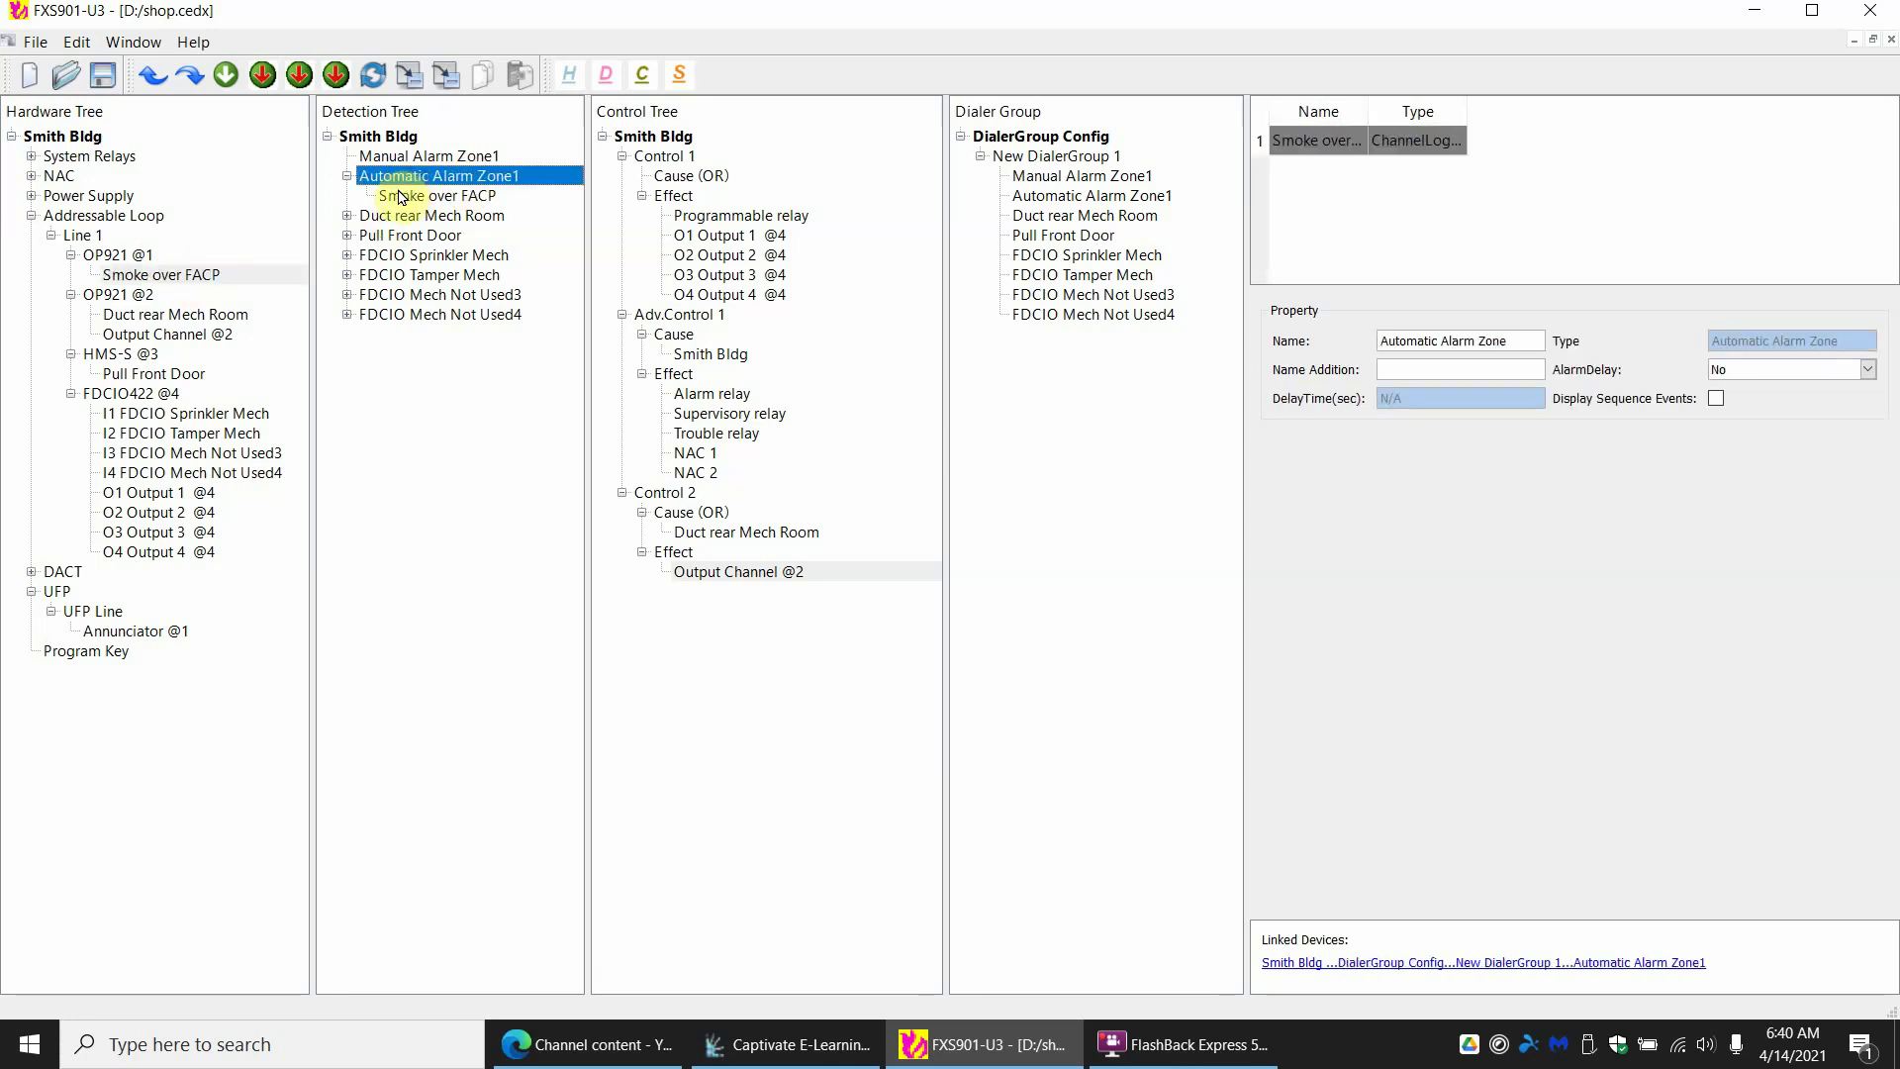
# Insert a new Supervisory Zone under Smith Bldg in the Detection Tree
pyautogui.click(368, 138)
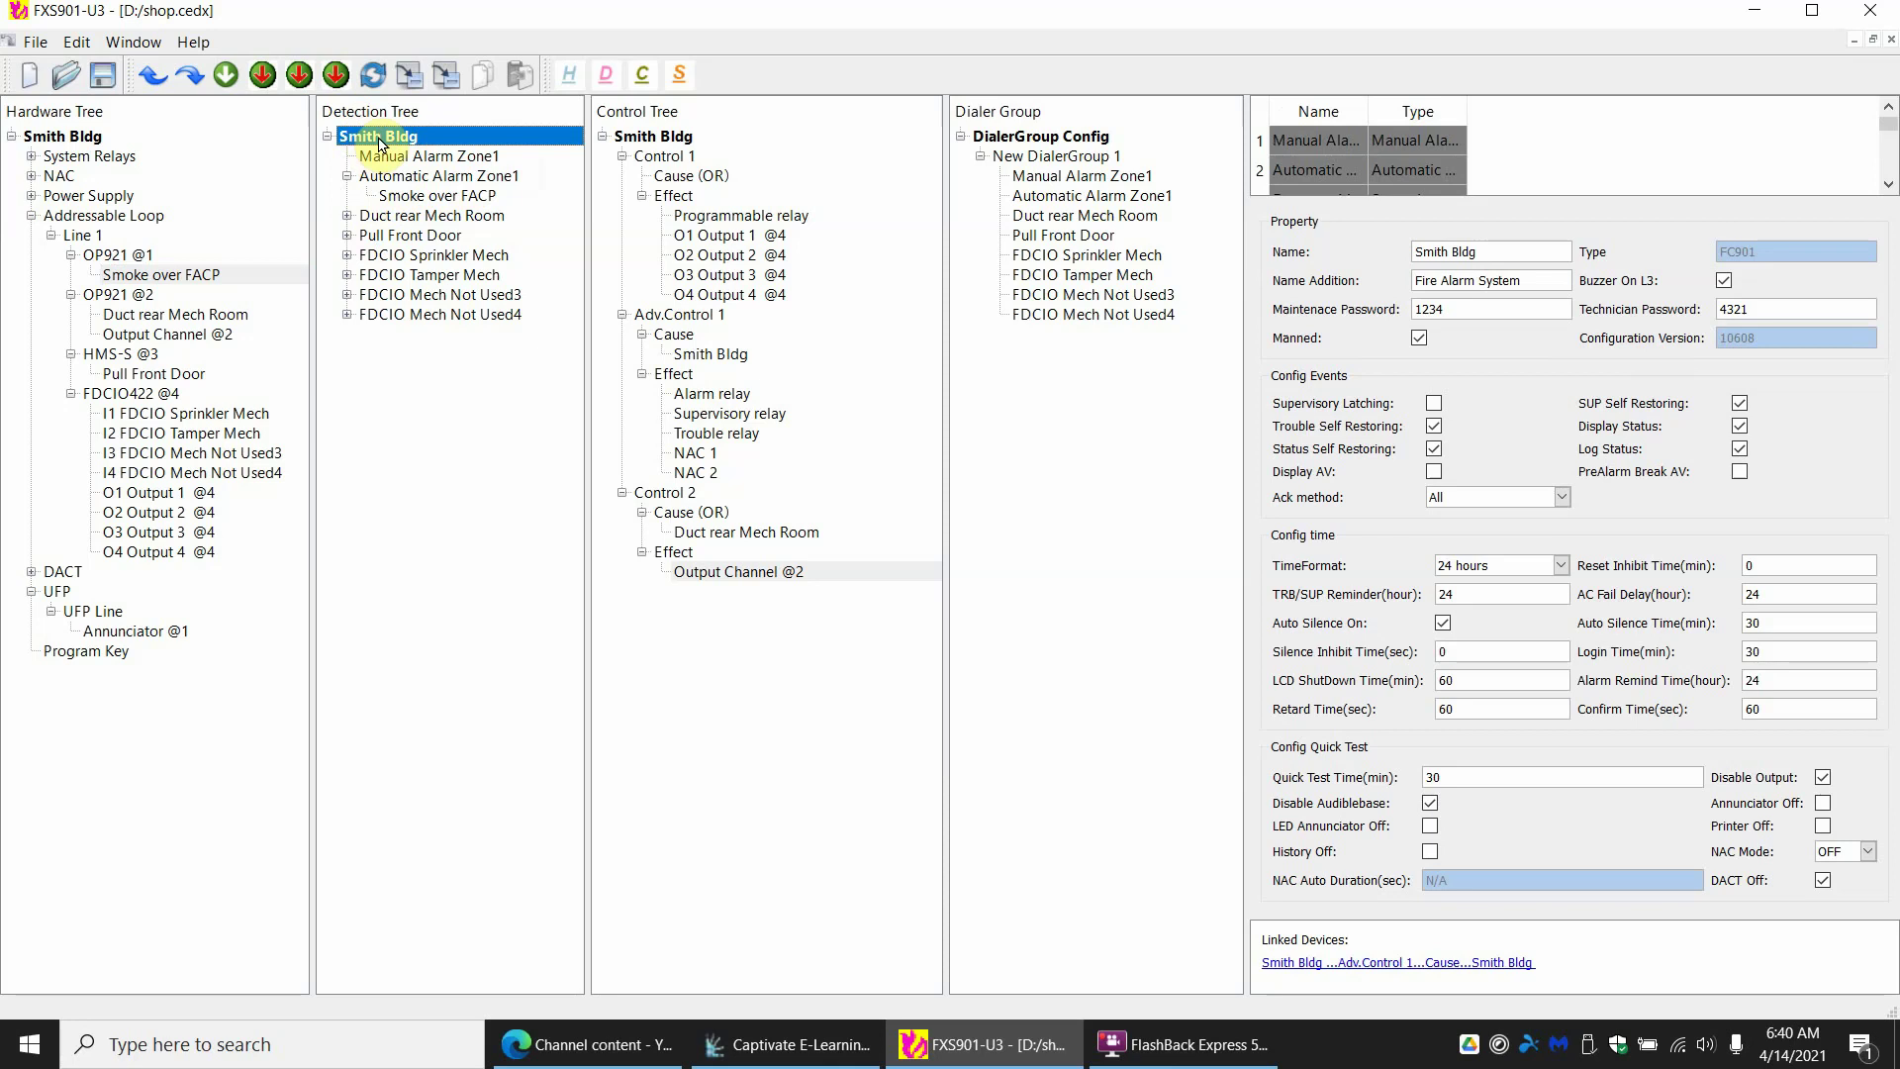
pyautogui.rightClick(379, 144)
pyautogui.moveTo(425, 152)
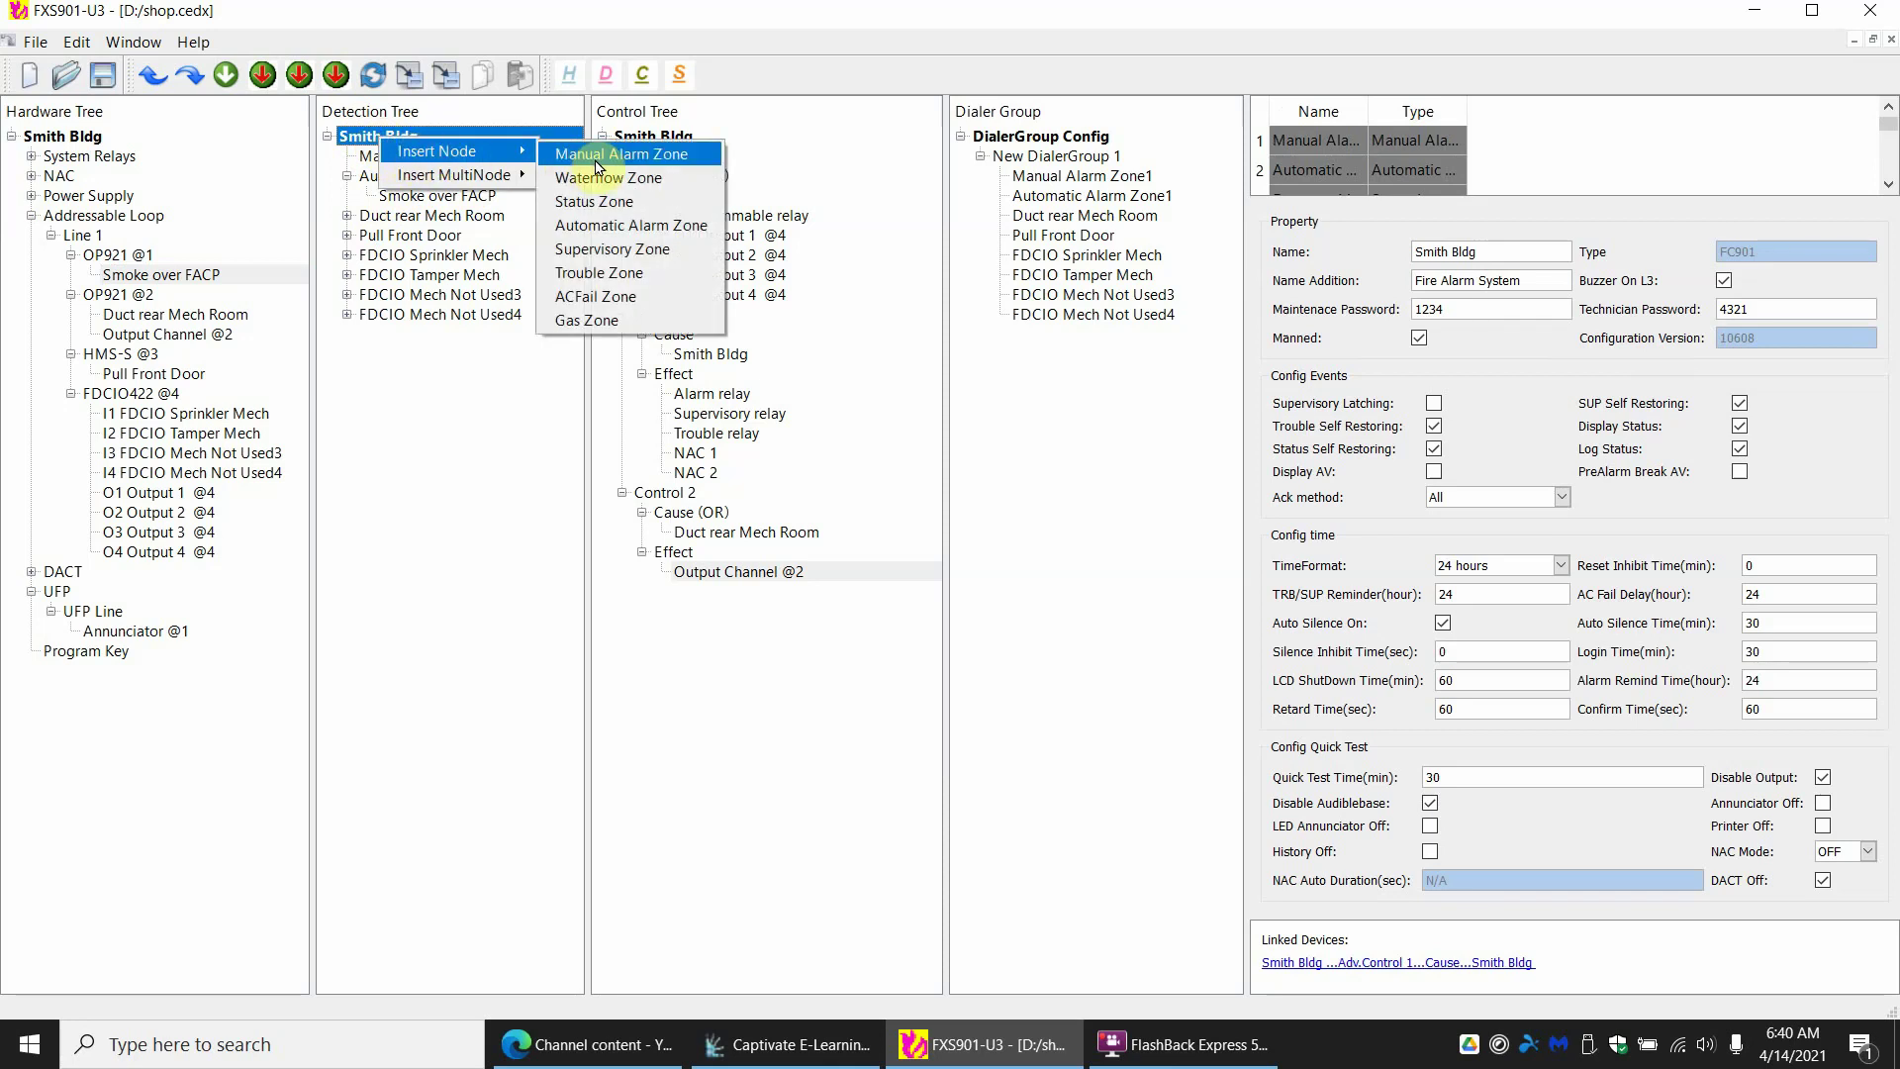
pyautogui.click(622, 253)
pyautogui.click(473, 335)
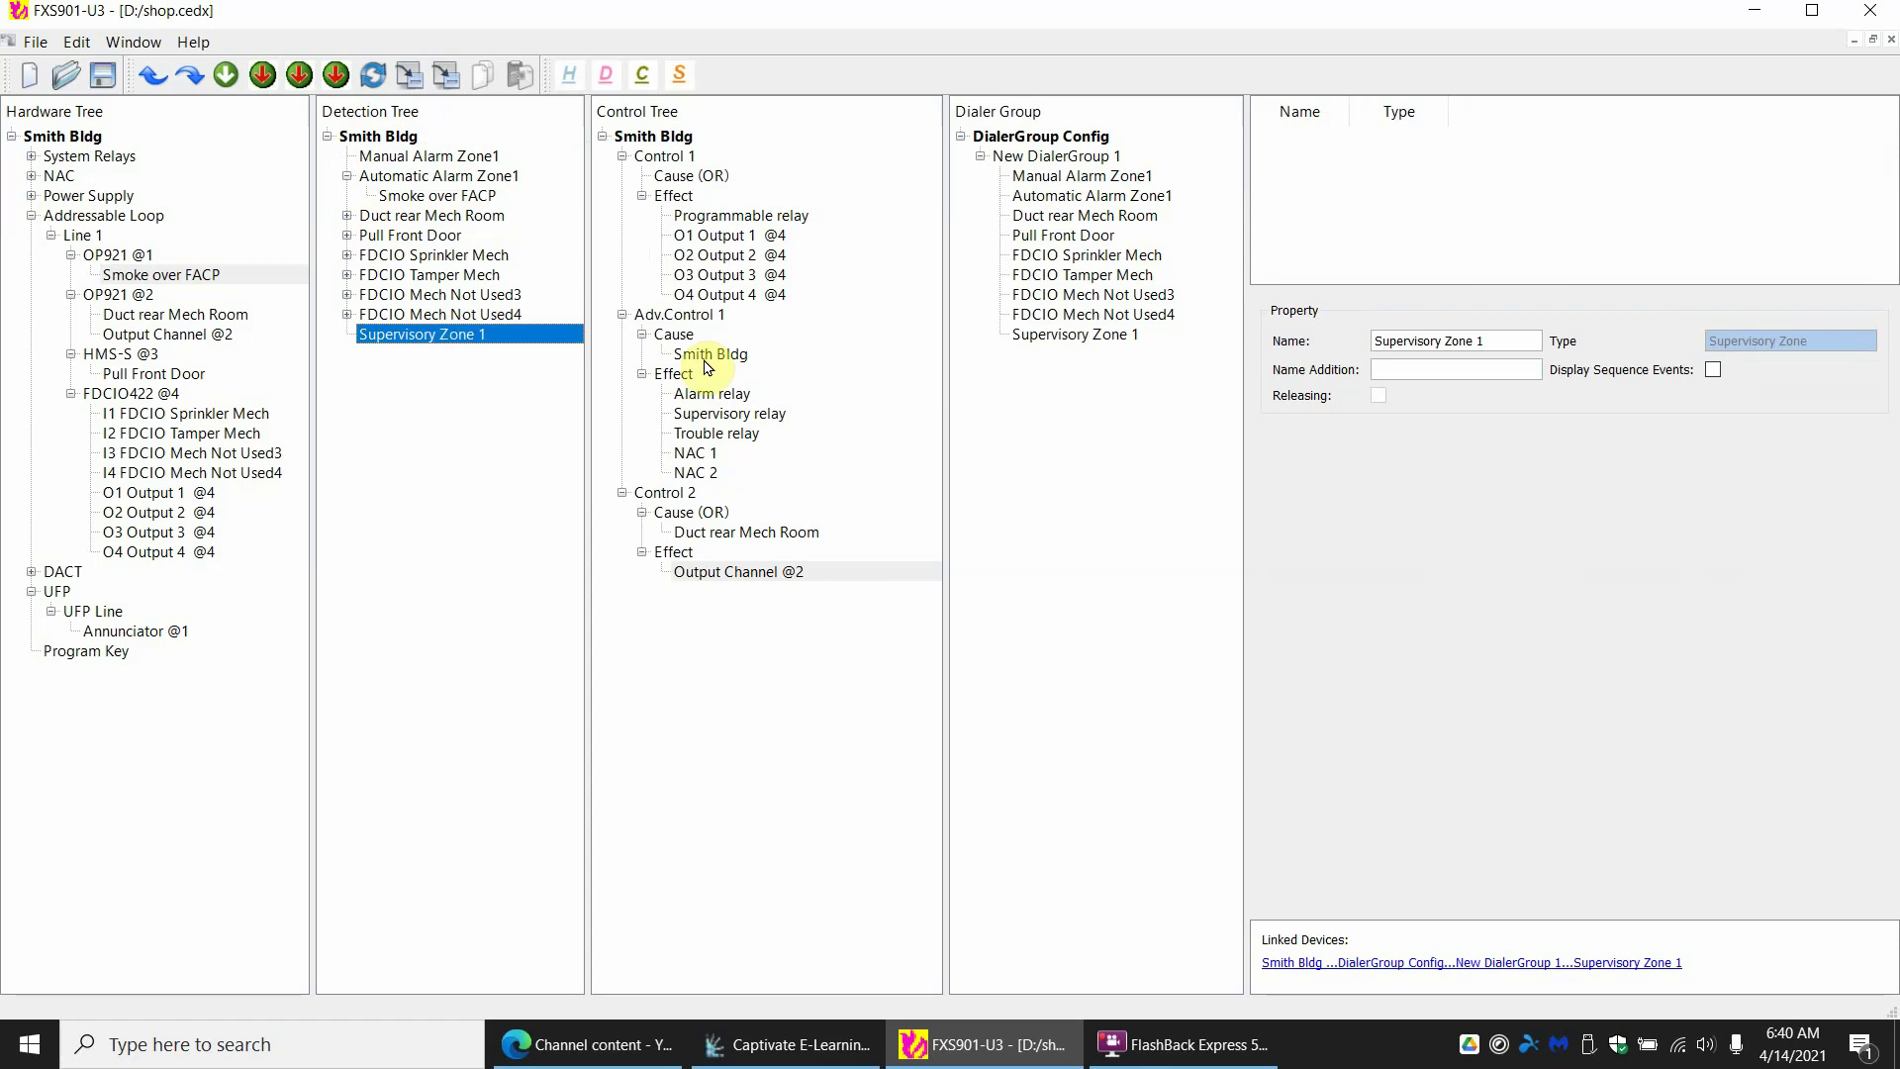
# Rename the new supervisory zone as "Smoke over FACP", copying the name of the OP921 @1 smoke channel
pyautogui.click(164, 279)
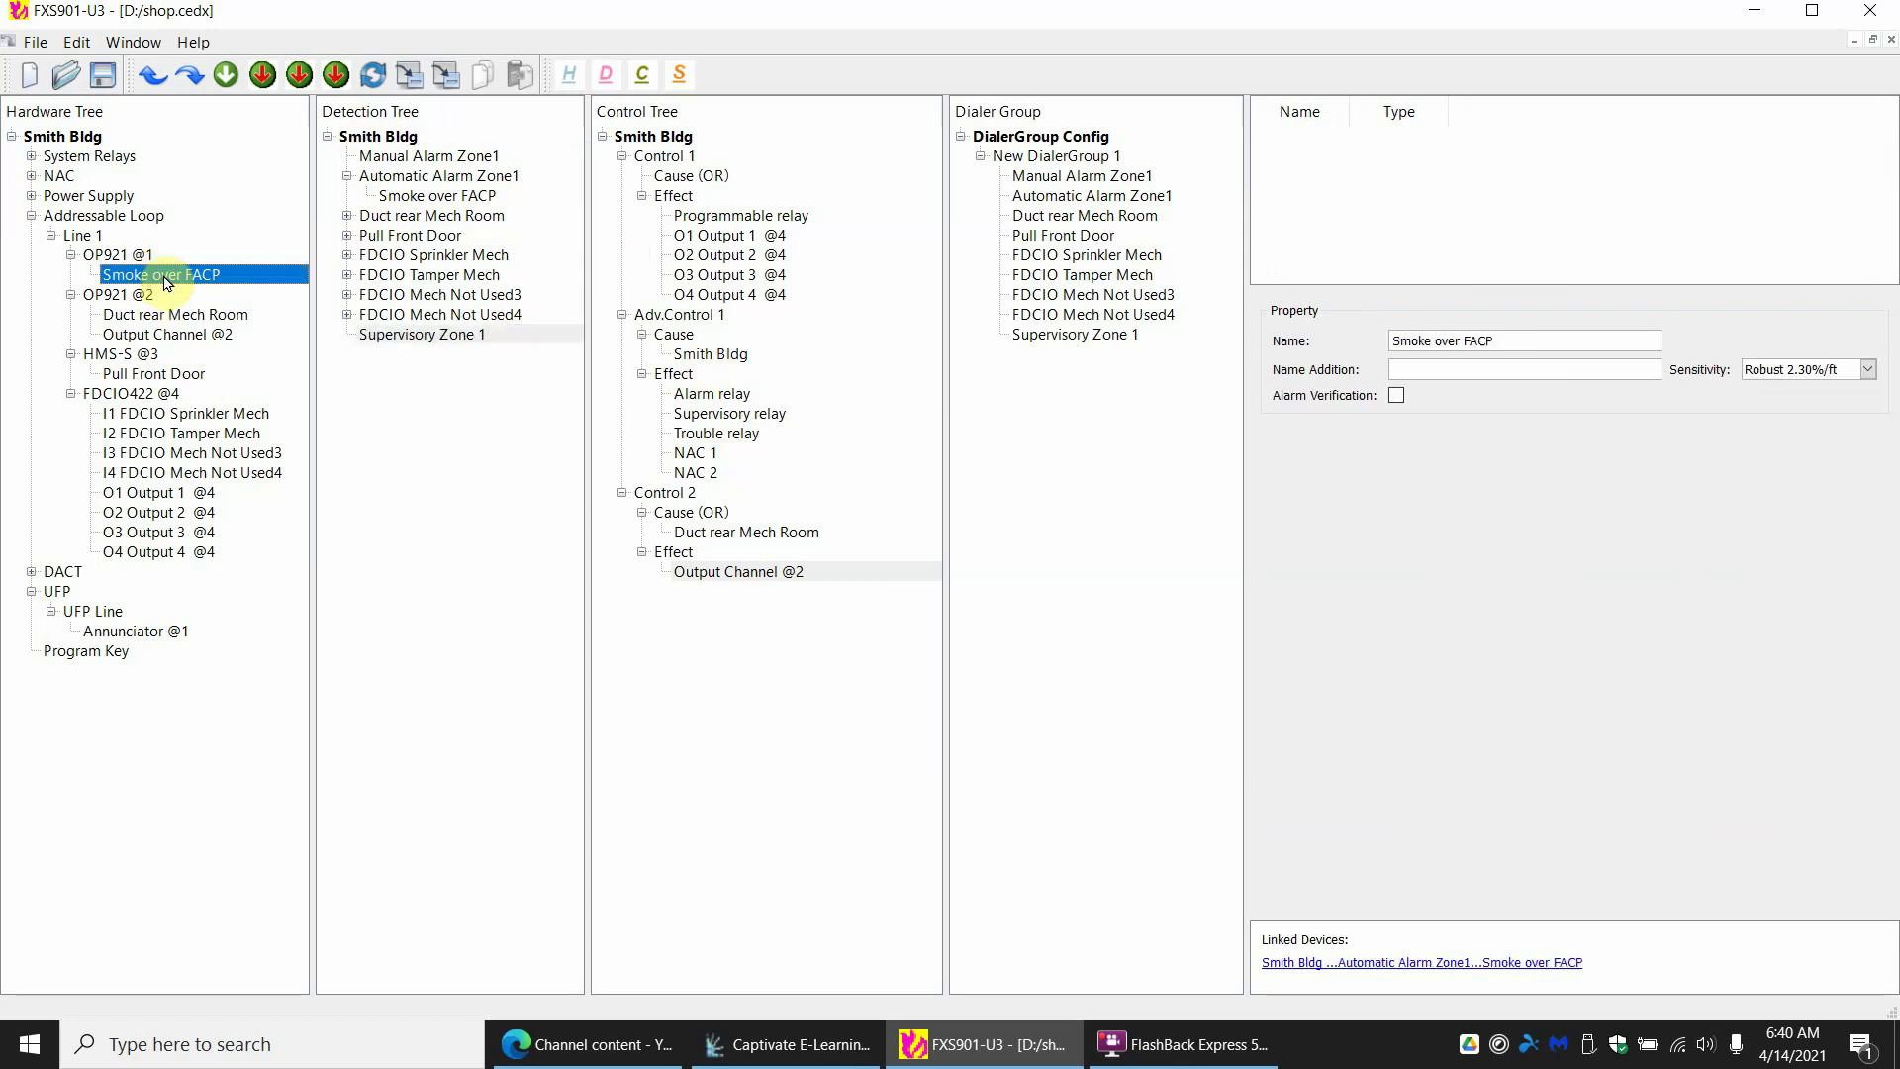
pyautogui.moveTo(1556, 339); pyautogui.dragTo(971, 335)
pyautogui.hotkey('ctrl', 'c')
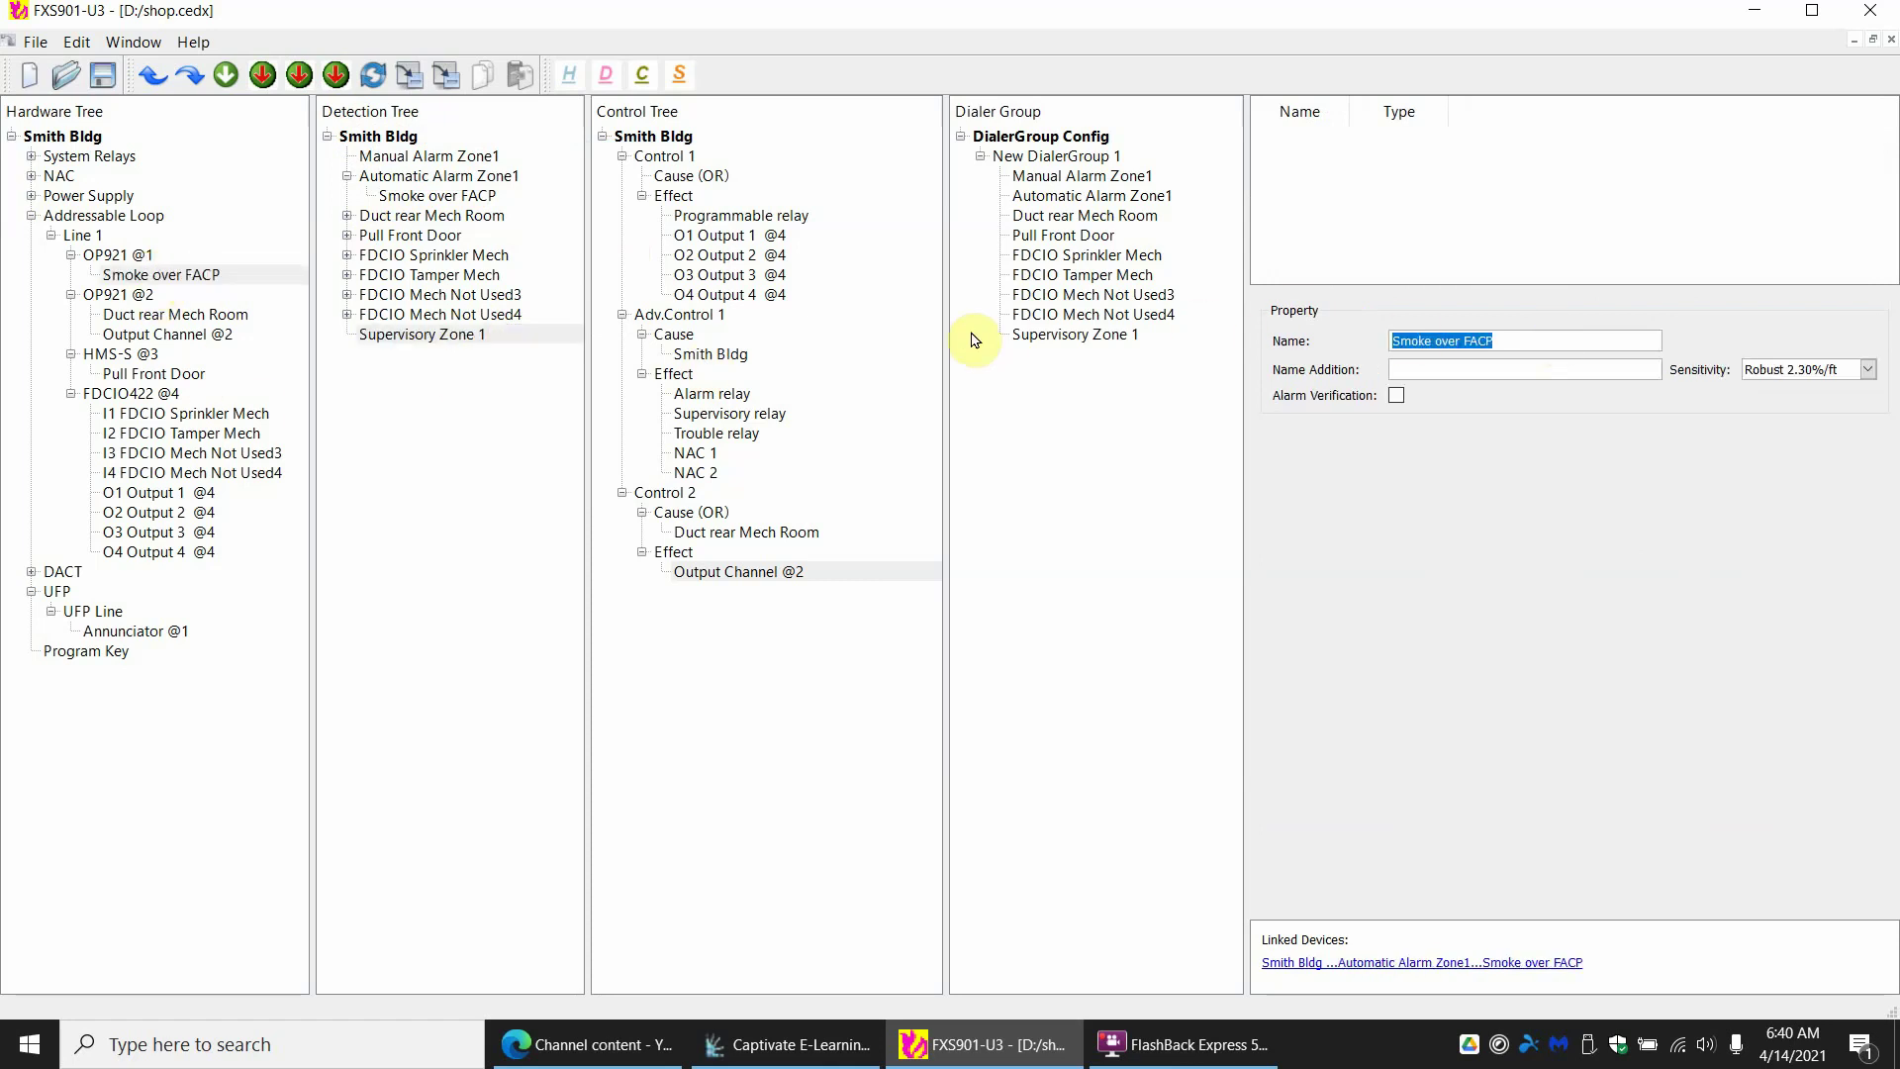
pyautogui.click(421, 334)
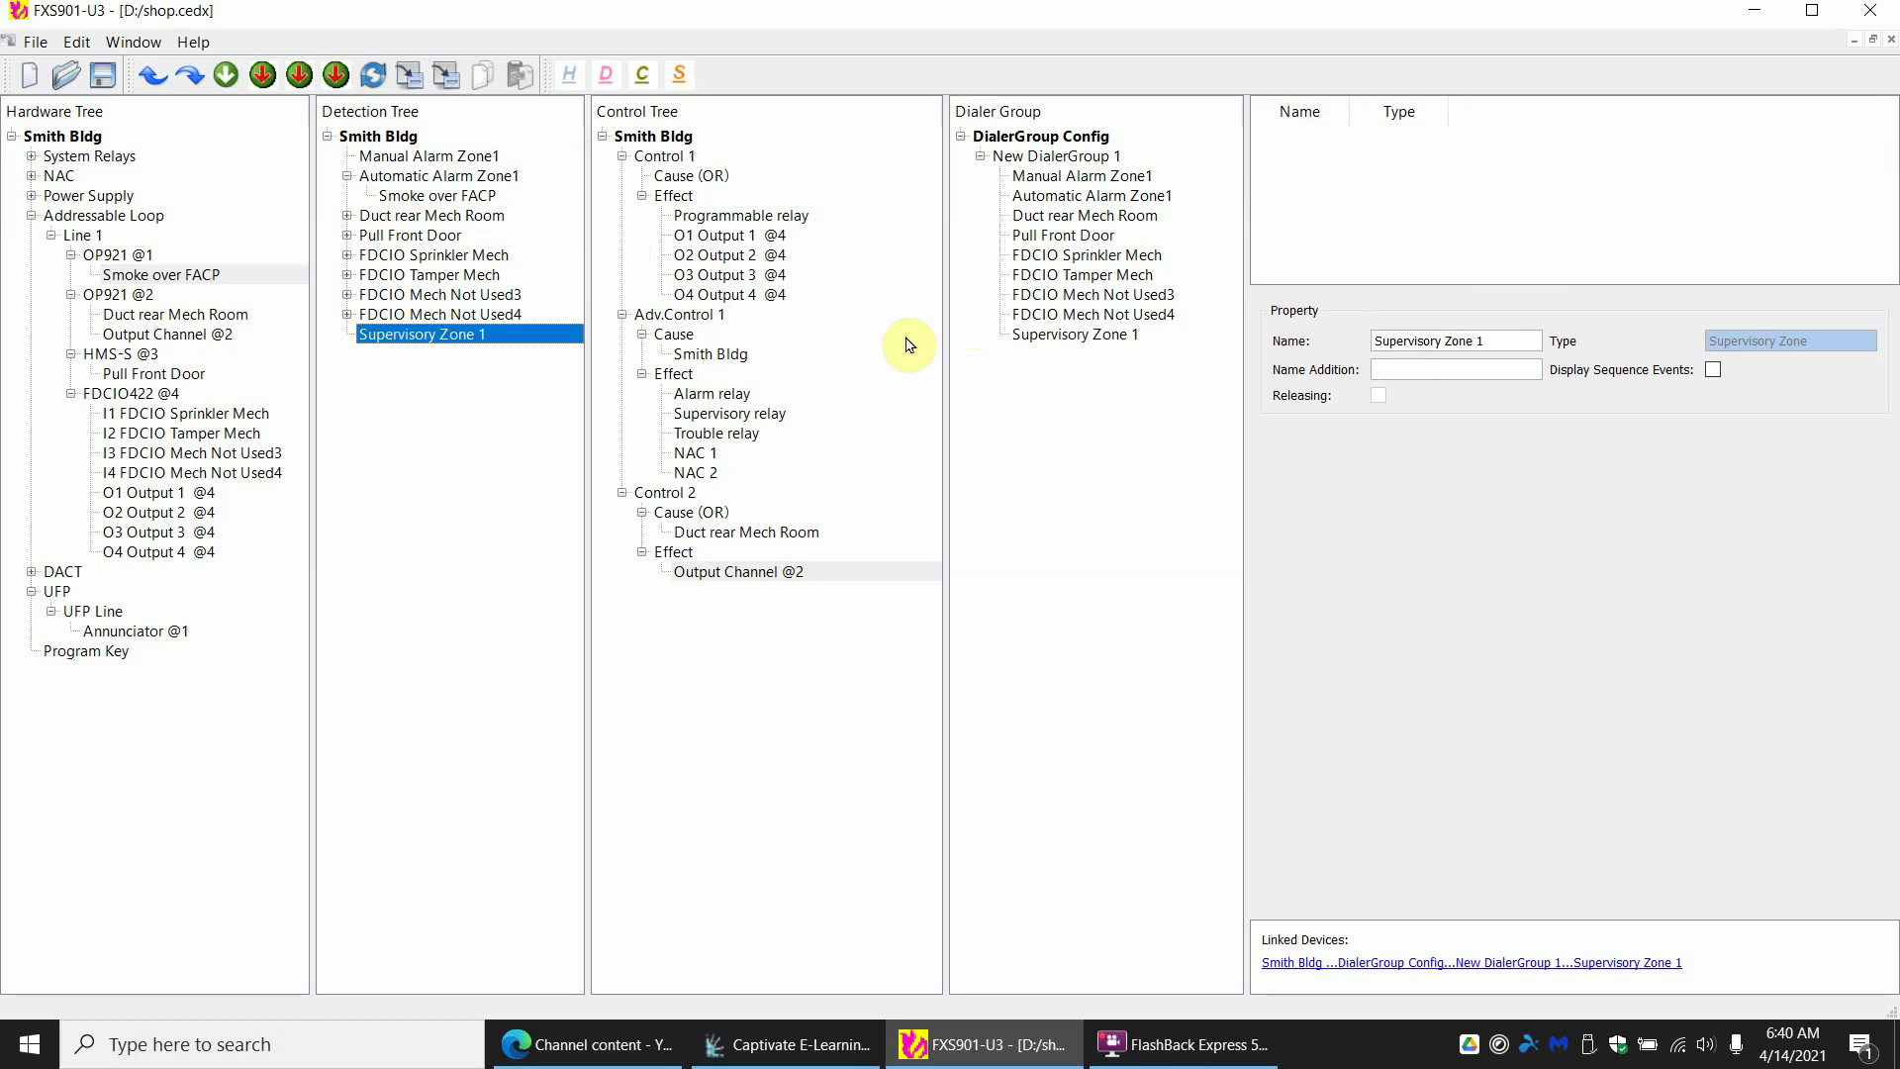
pyautogui.click(1495, 339)
pyautogui.hotkey('ctrl', 'a')
pyautogui.hotkey('ctrl', 'v')
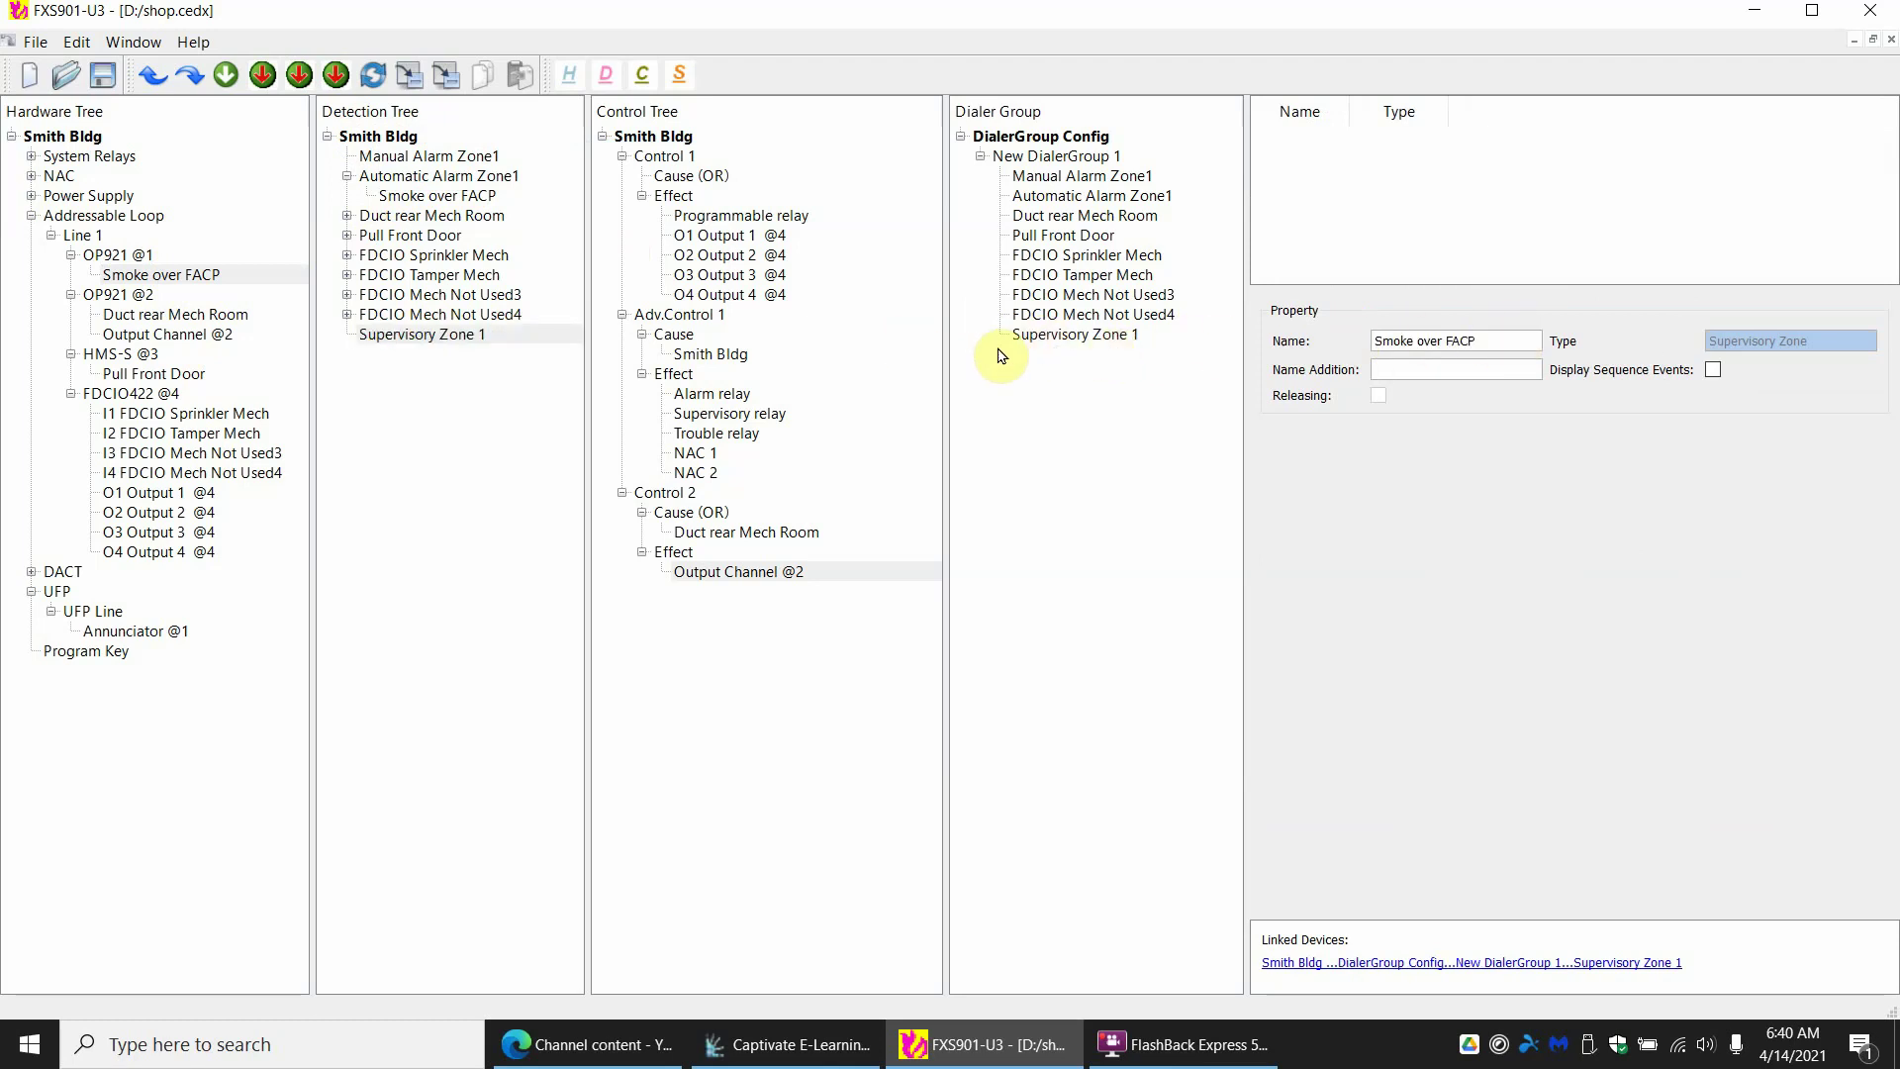
pyautogui.press('Return')
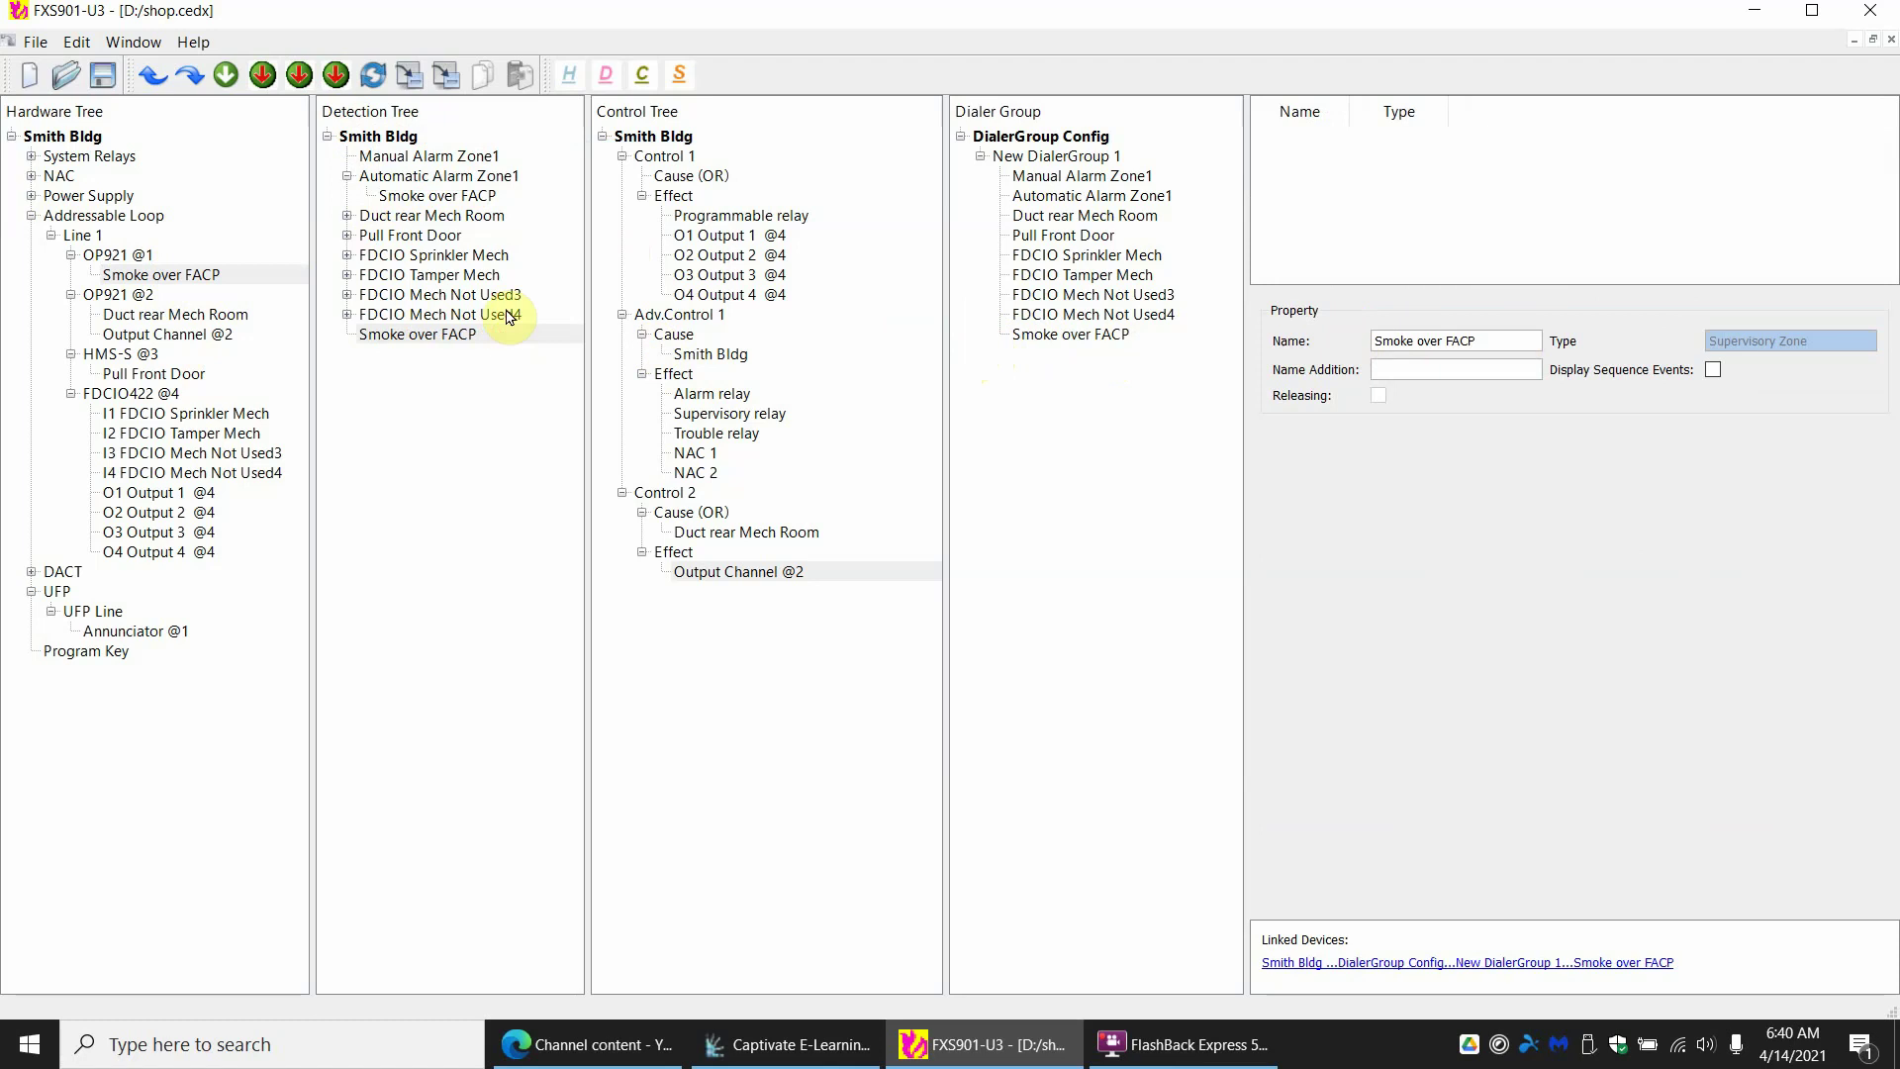
# Move the Smoke over FACP channel from Automatic Alarm Zone1 into the Smoke over FACP supervisory zone, and collapse that zone
pyautogui.click(425, 202)
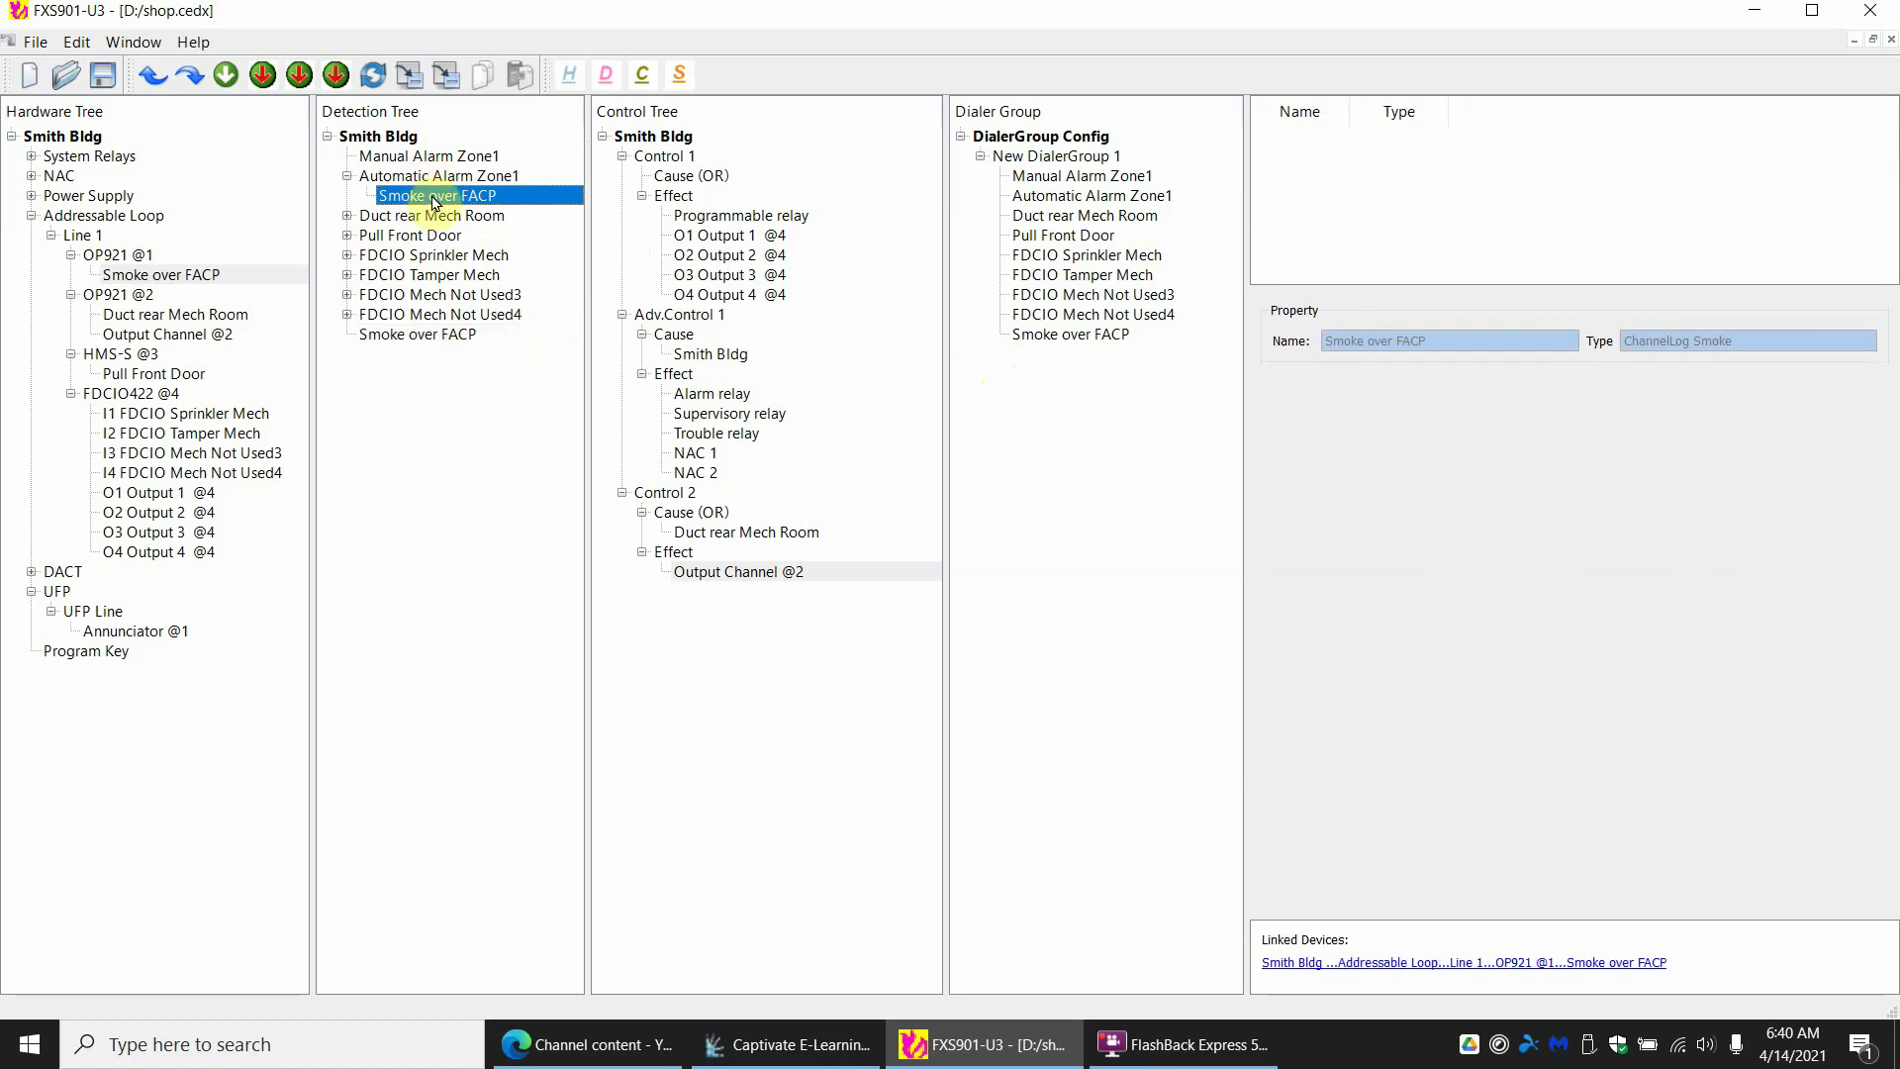
pyautogui.moveTo(432, 201); pyautogui.dragTo(413, 339)
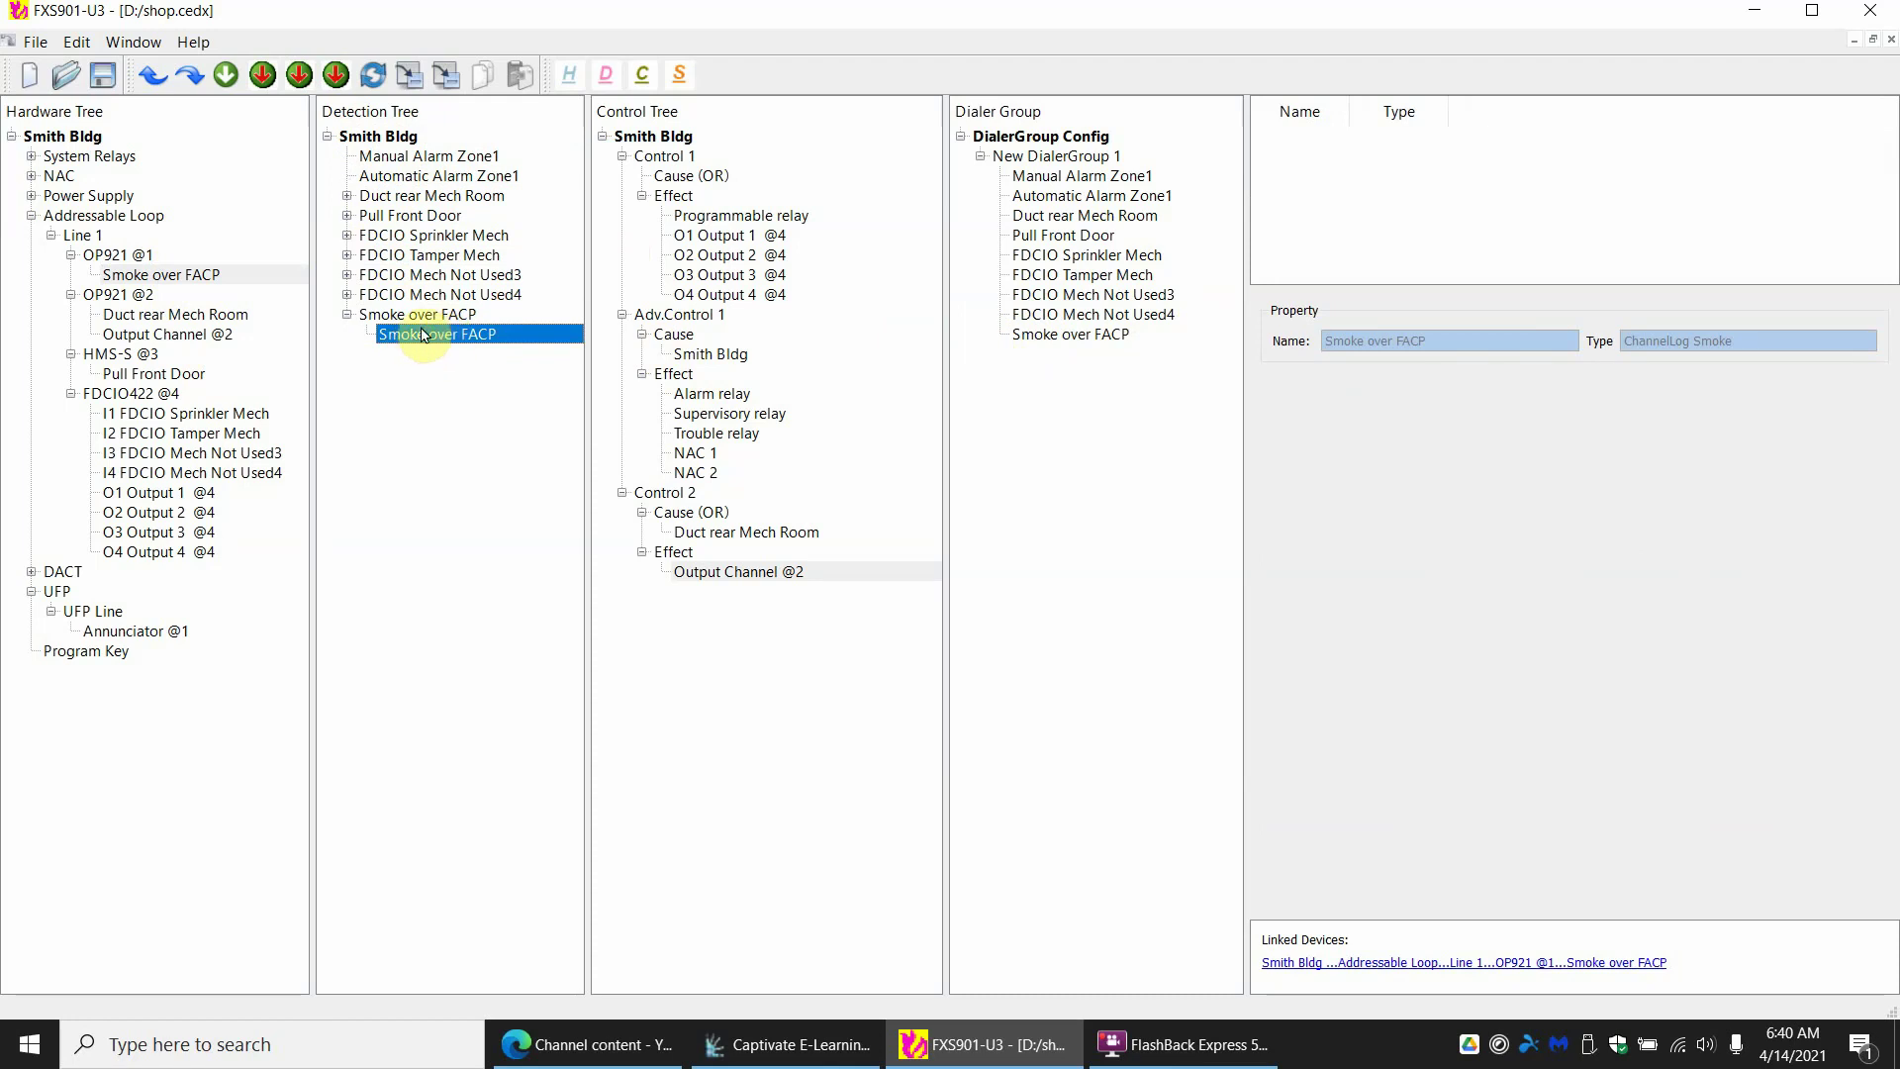
pyautogui.click(348, 315)
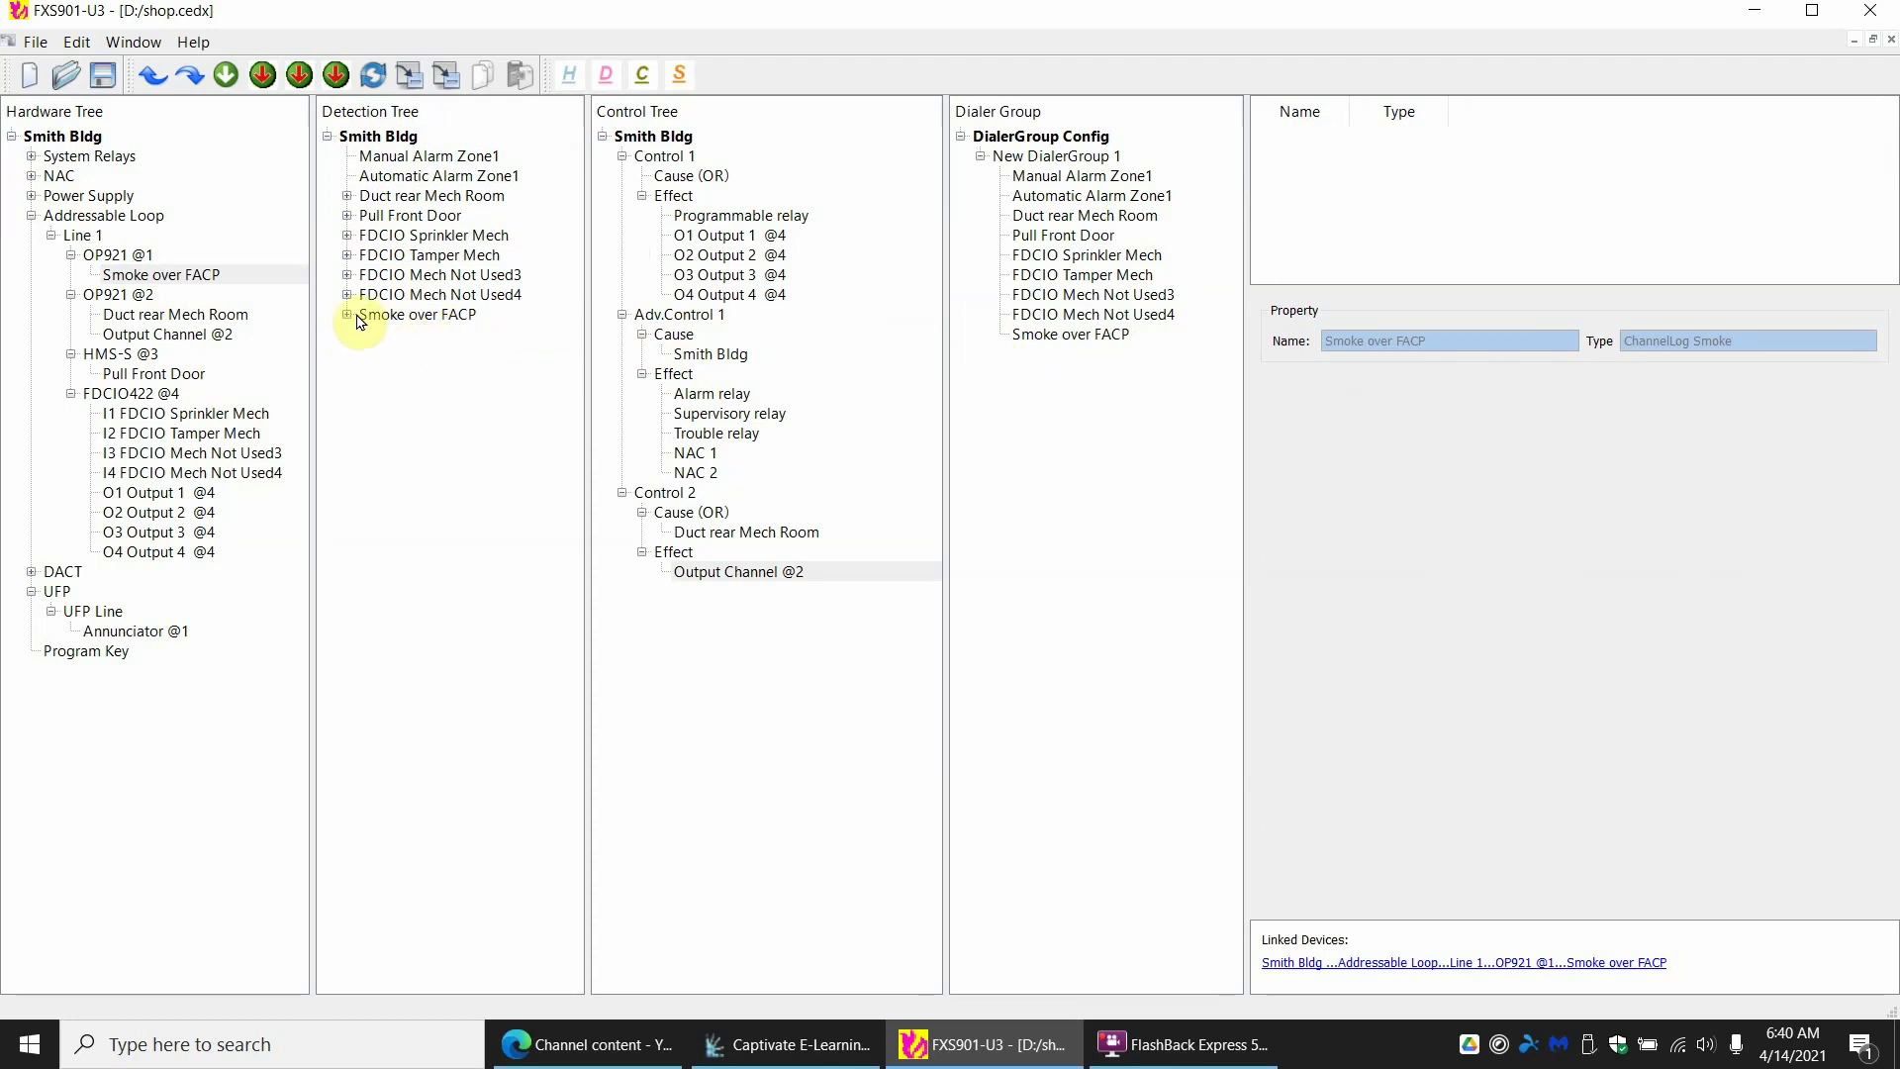
pyautogui.click(351, 315)
pyautogui.click(348, 315)
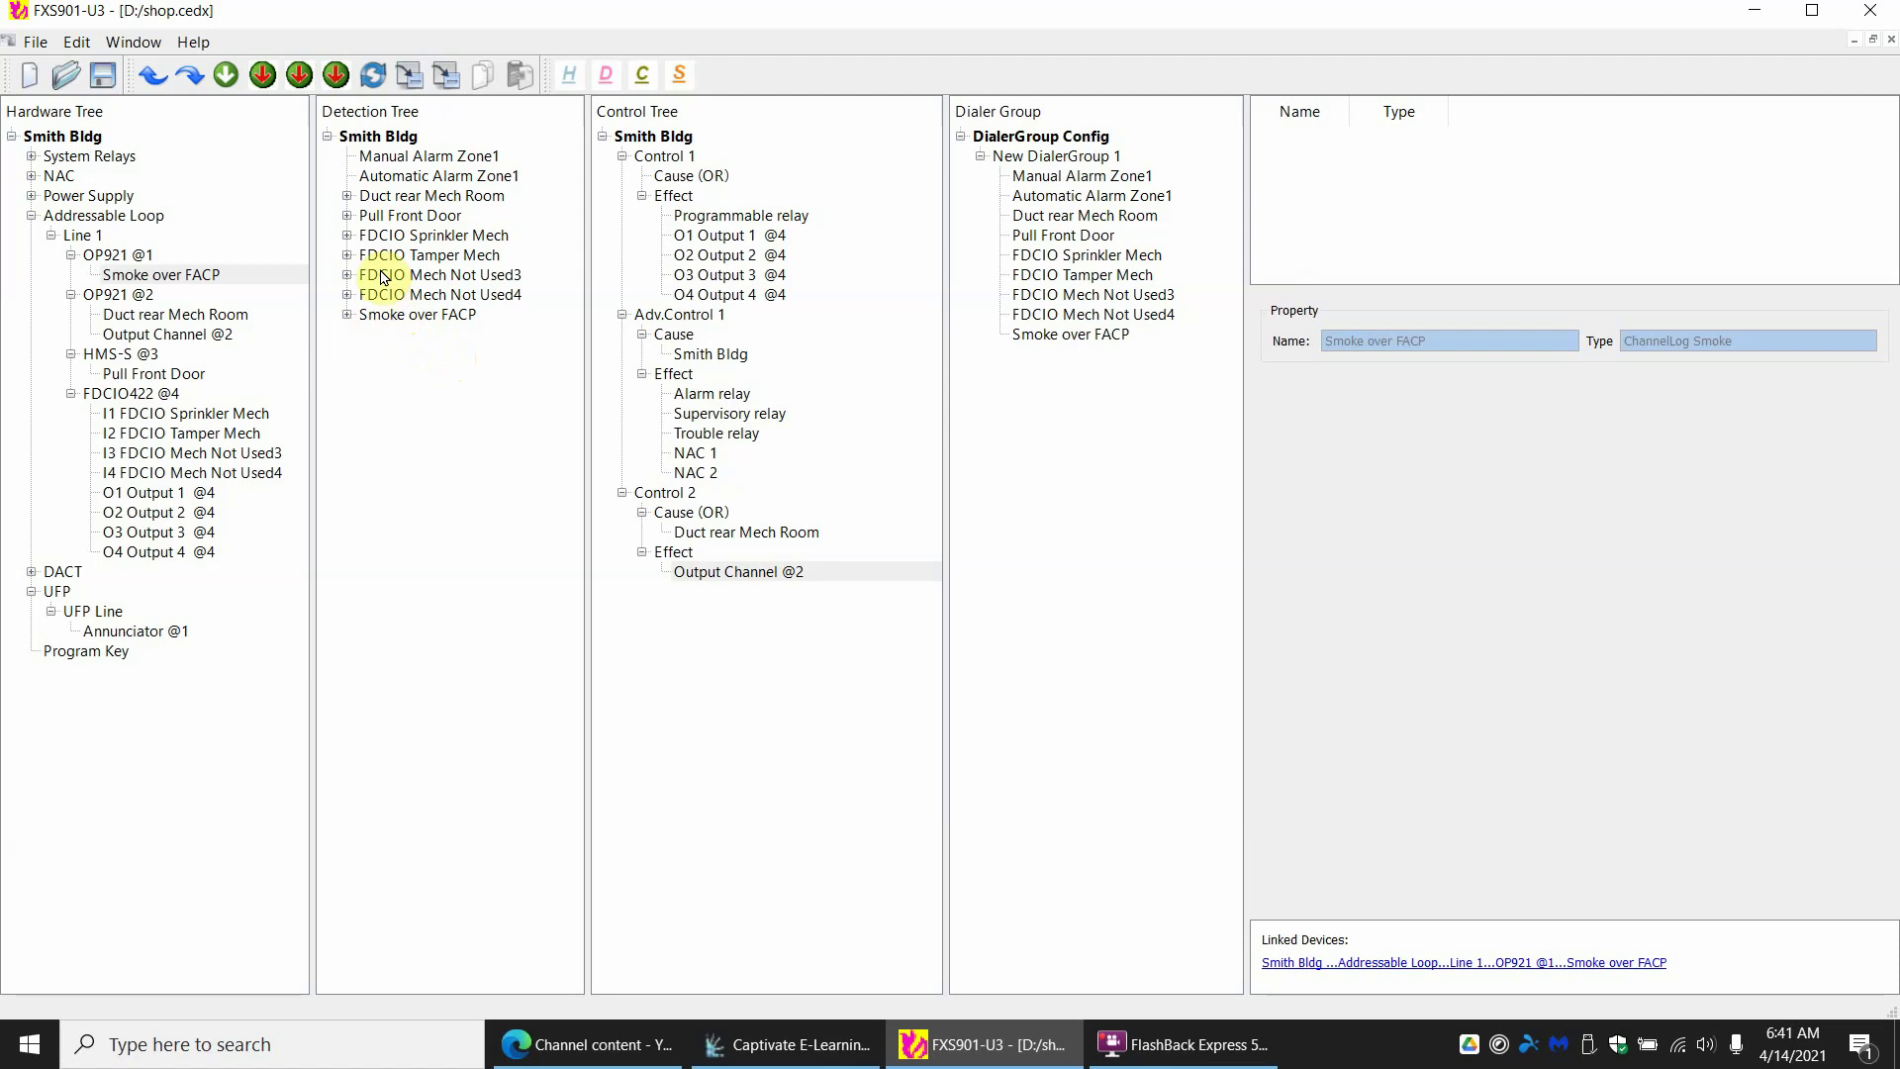
# Compare the types of the pull station, smoke, duct, sprinkler and tamper zones, and inspect the Duct rear Mech Room dialer group entry
pyautogui.click(375, 220)
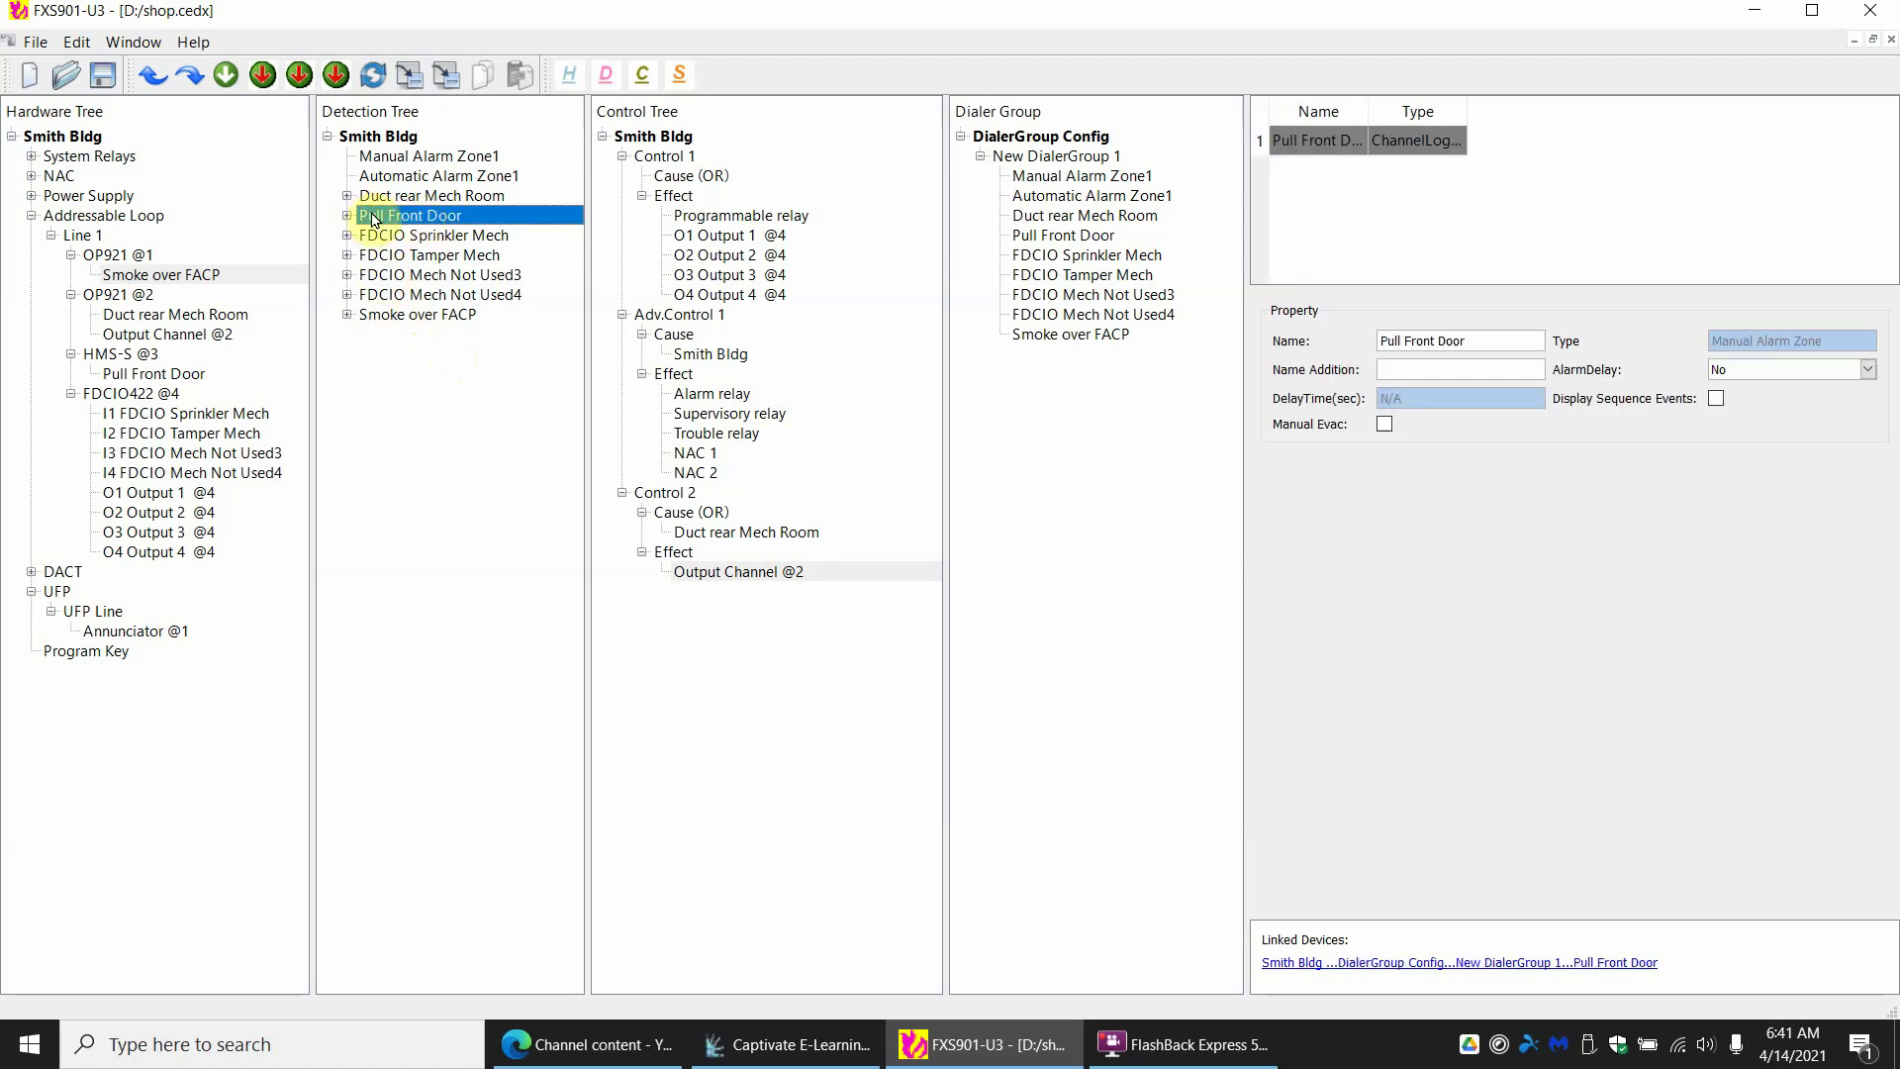
pyautogui.click(388, 317)
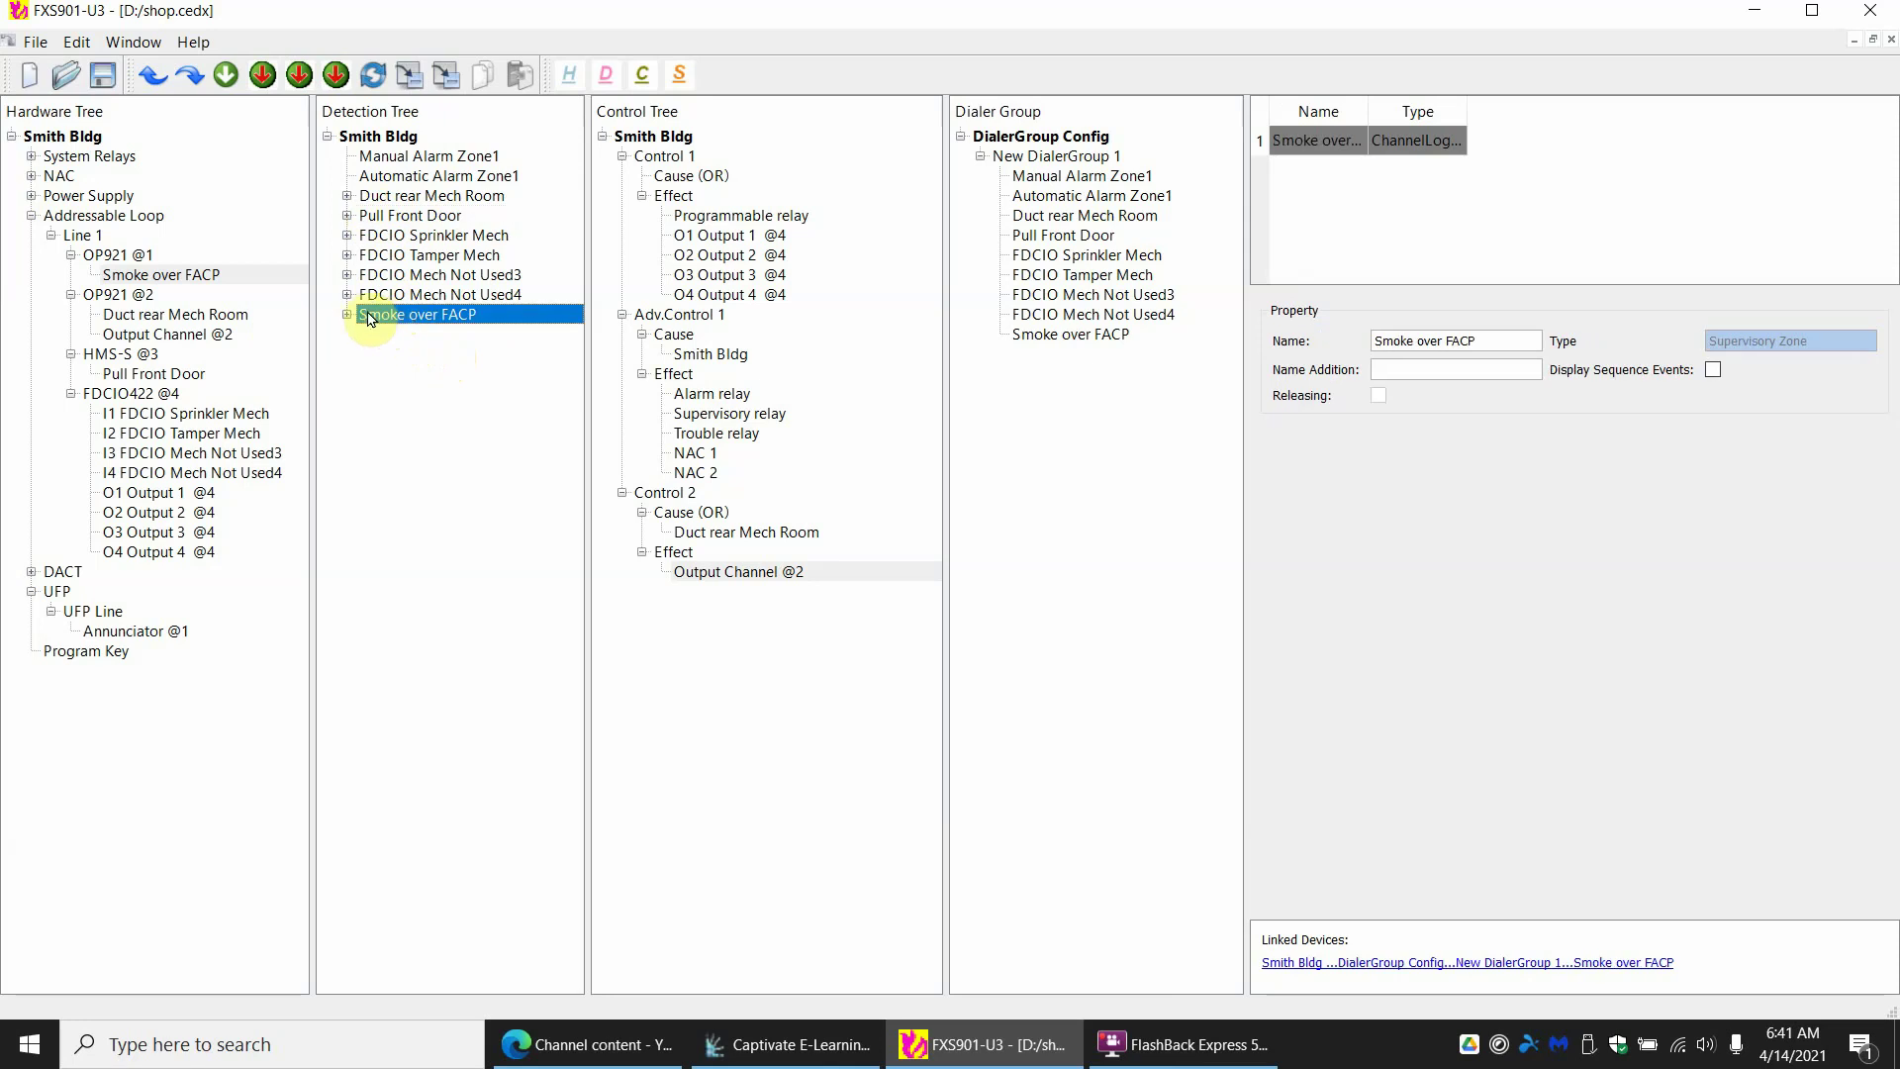
pyautogui.click(375, 200)
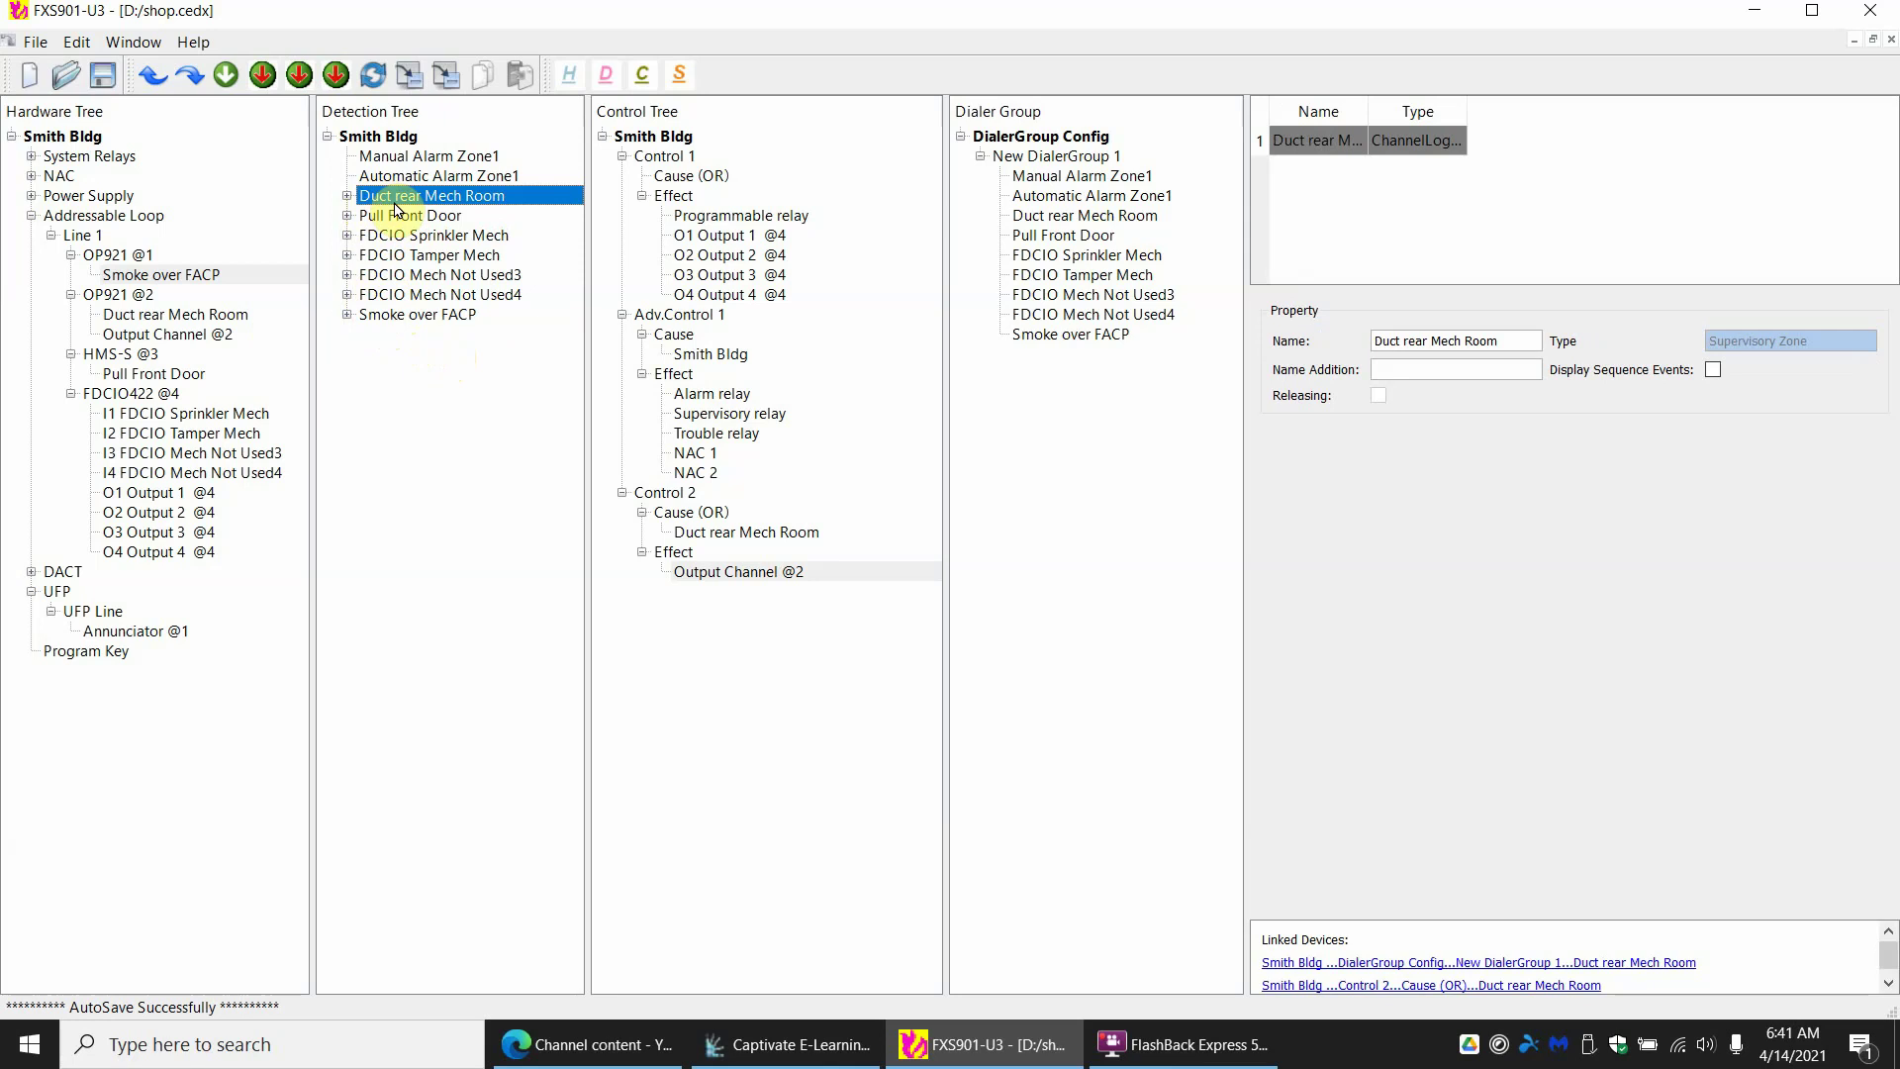
pyautogui.click(393, 235)
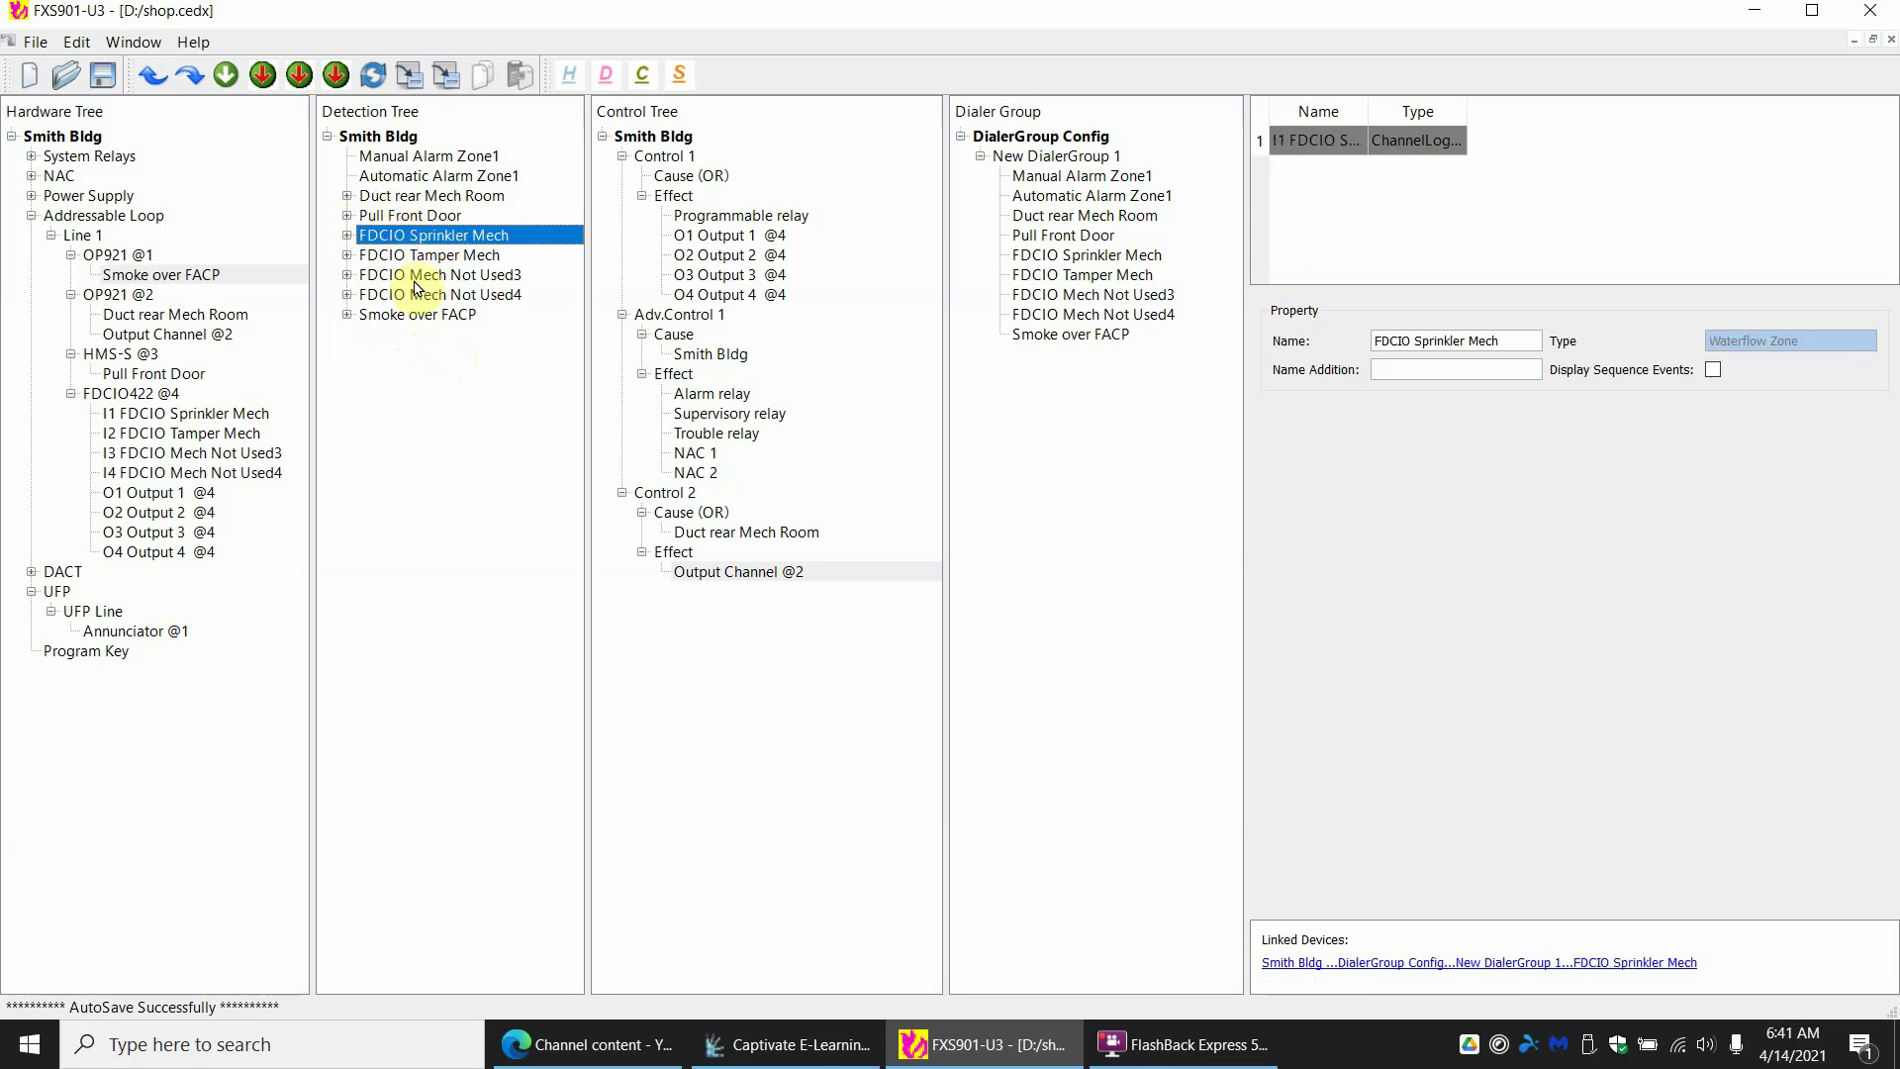
pyautogui.click(424, 256)
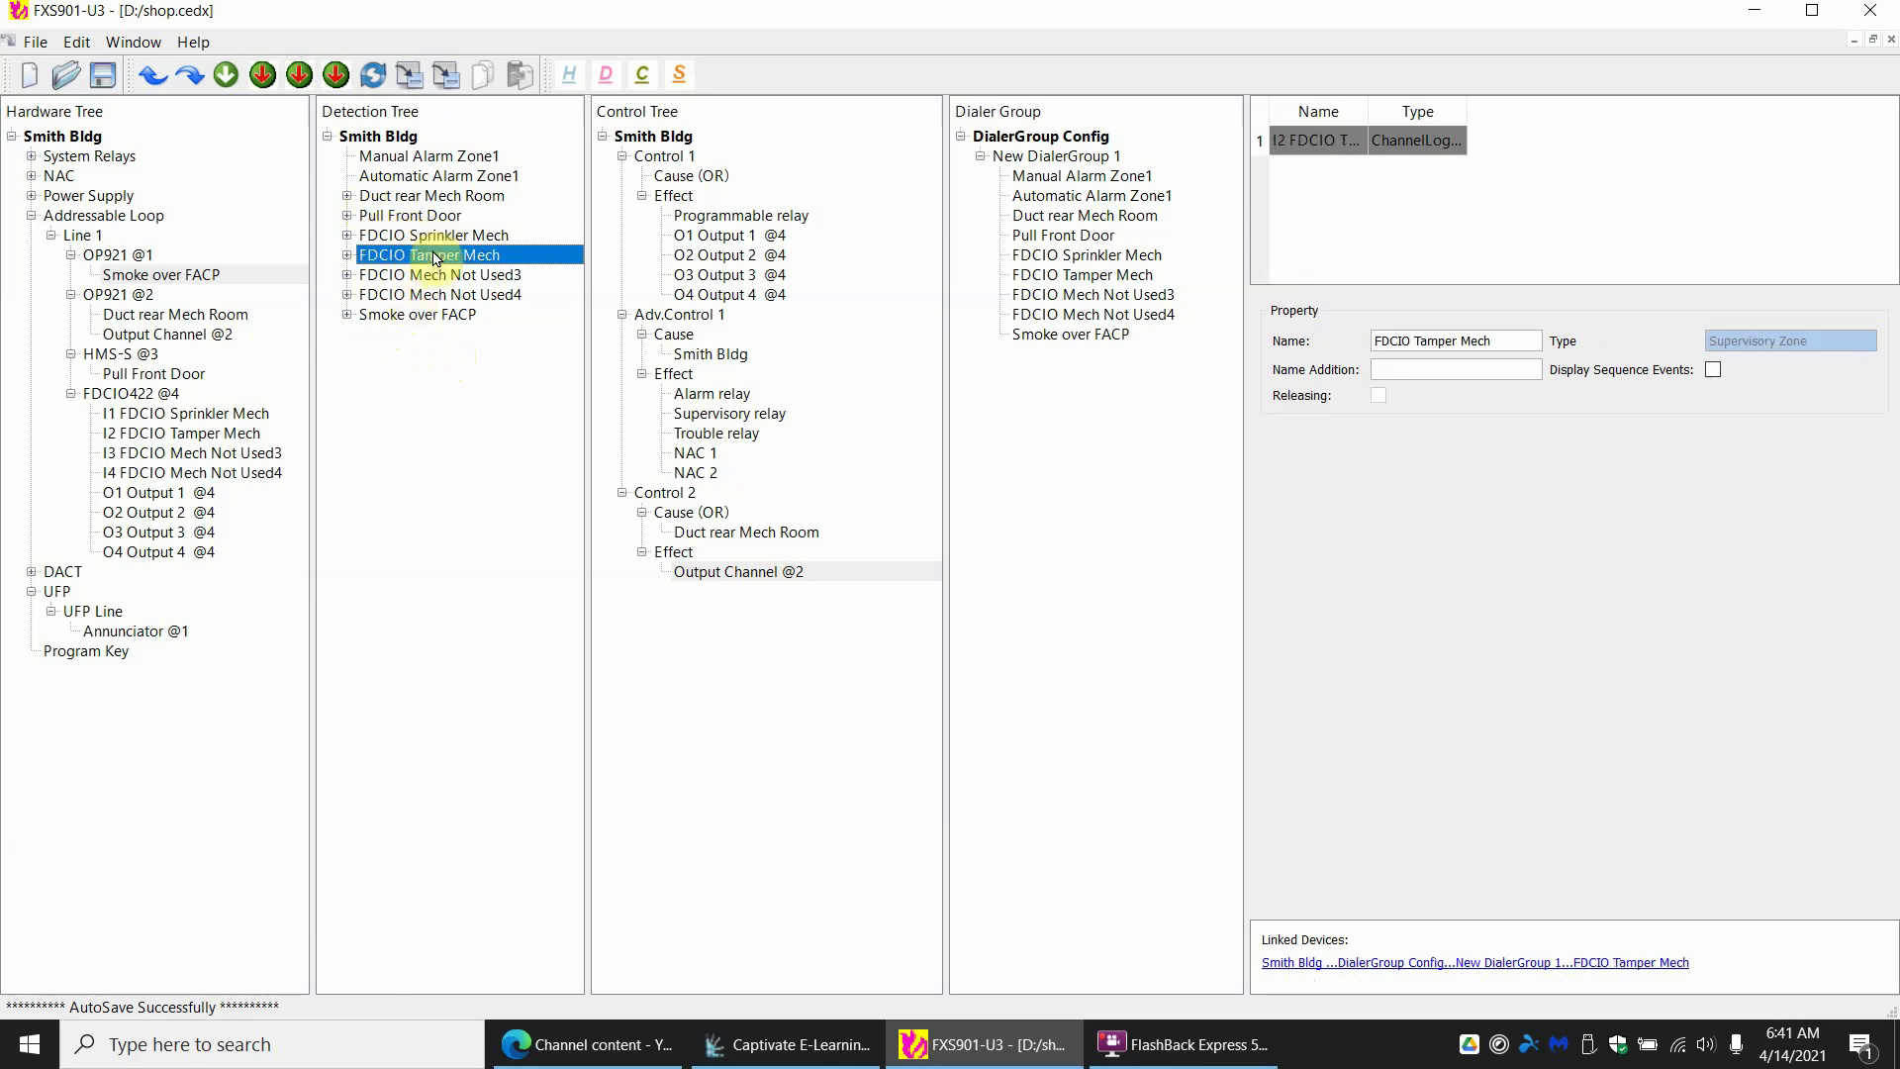
pyautogui.click(421, 314)
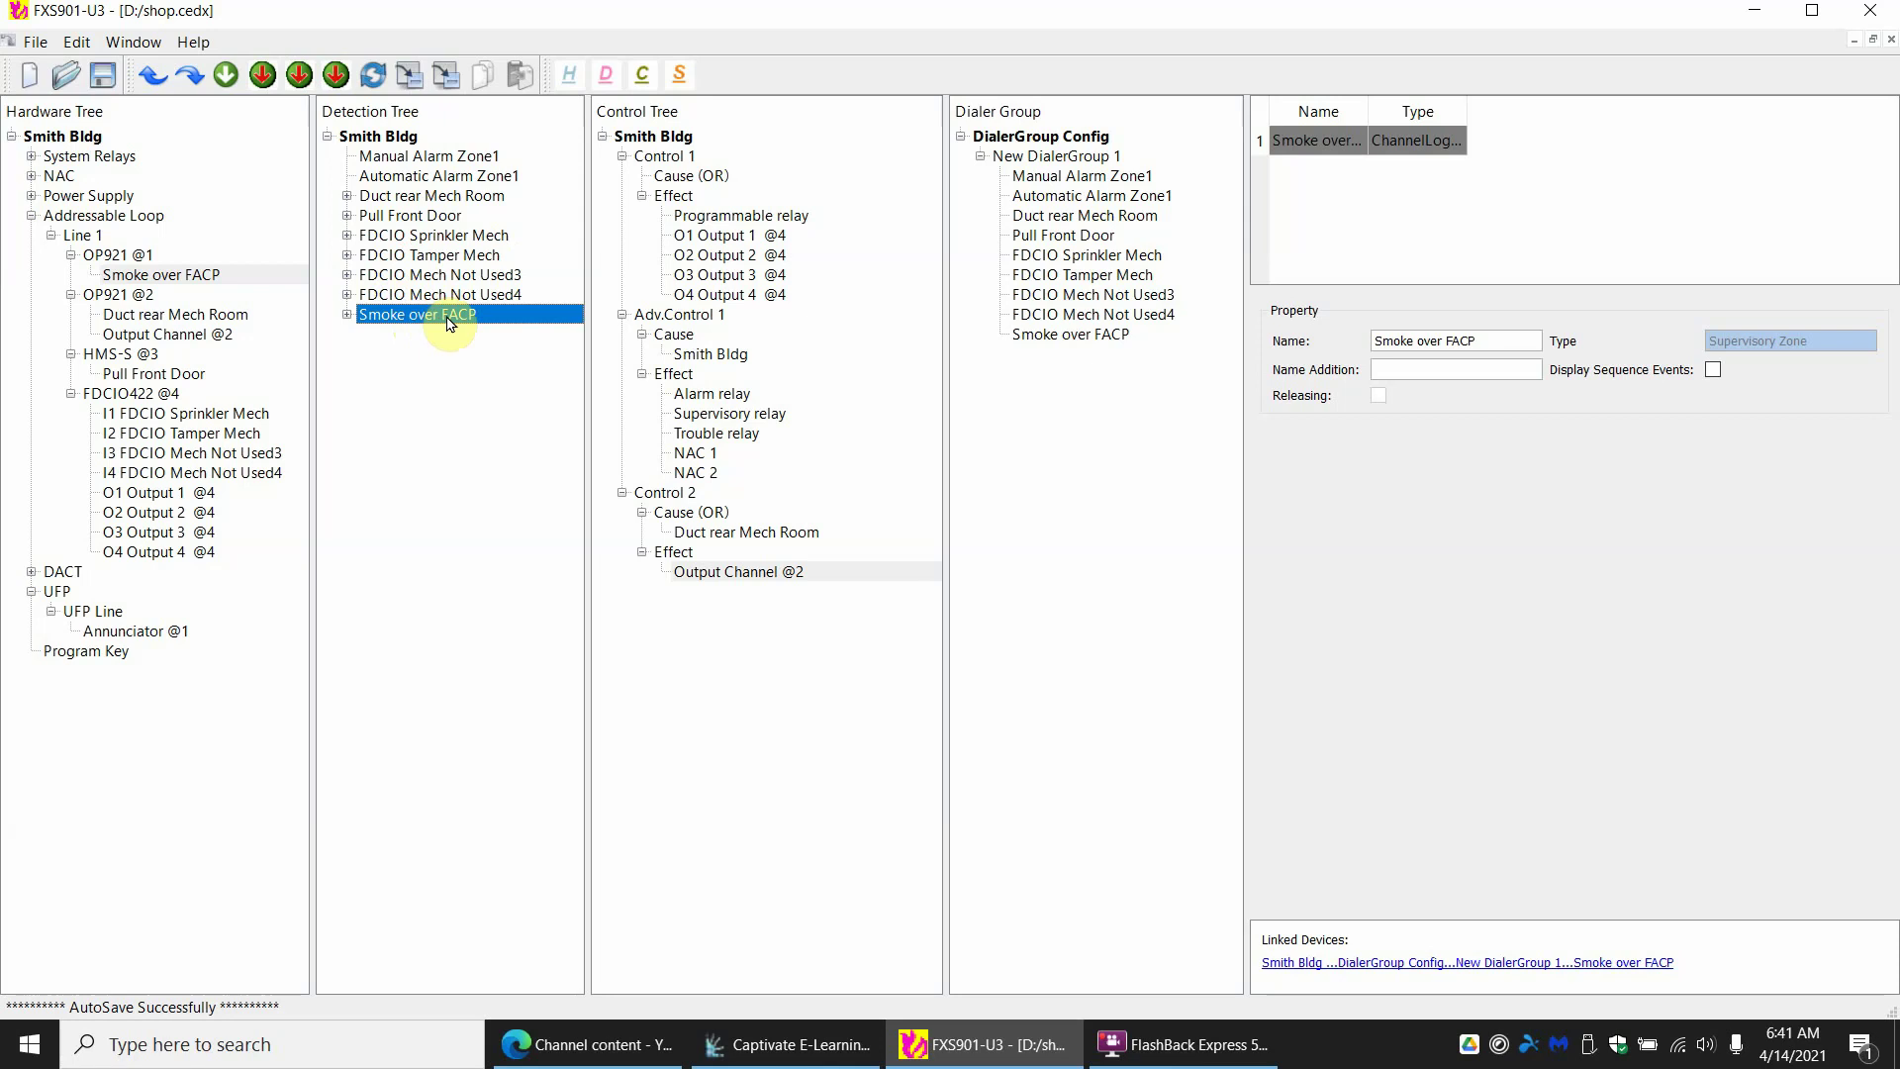
pyautogui.click(411, 217)
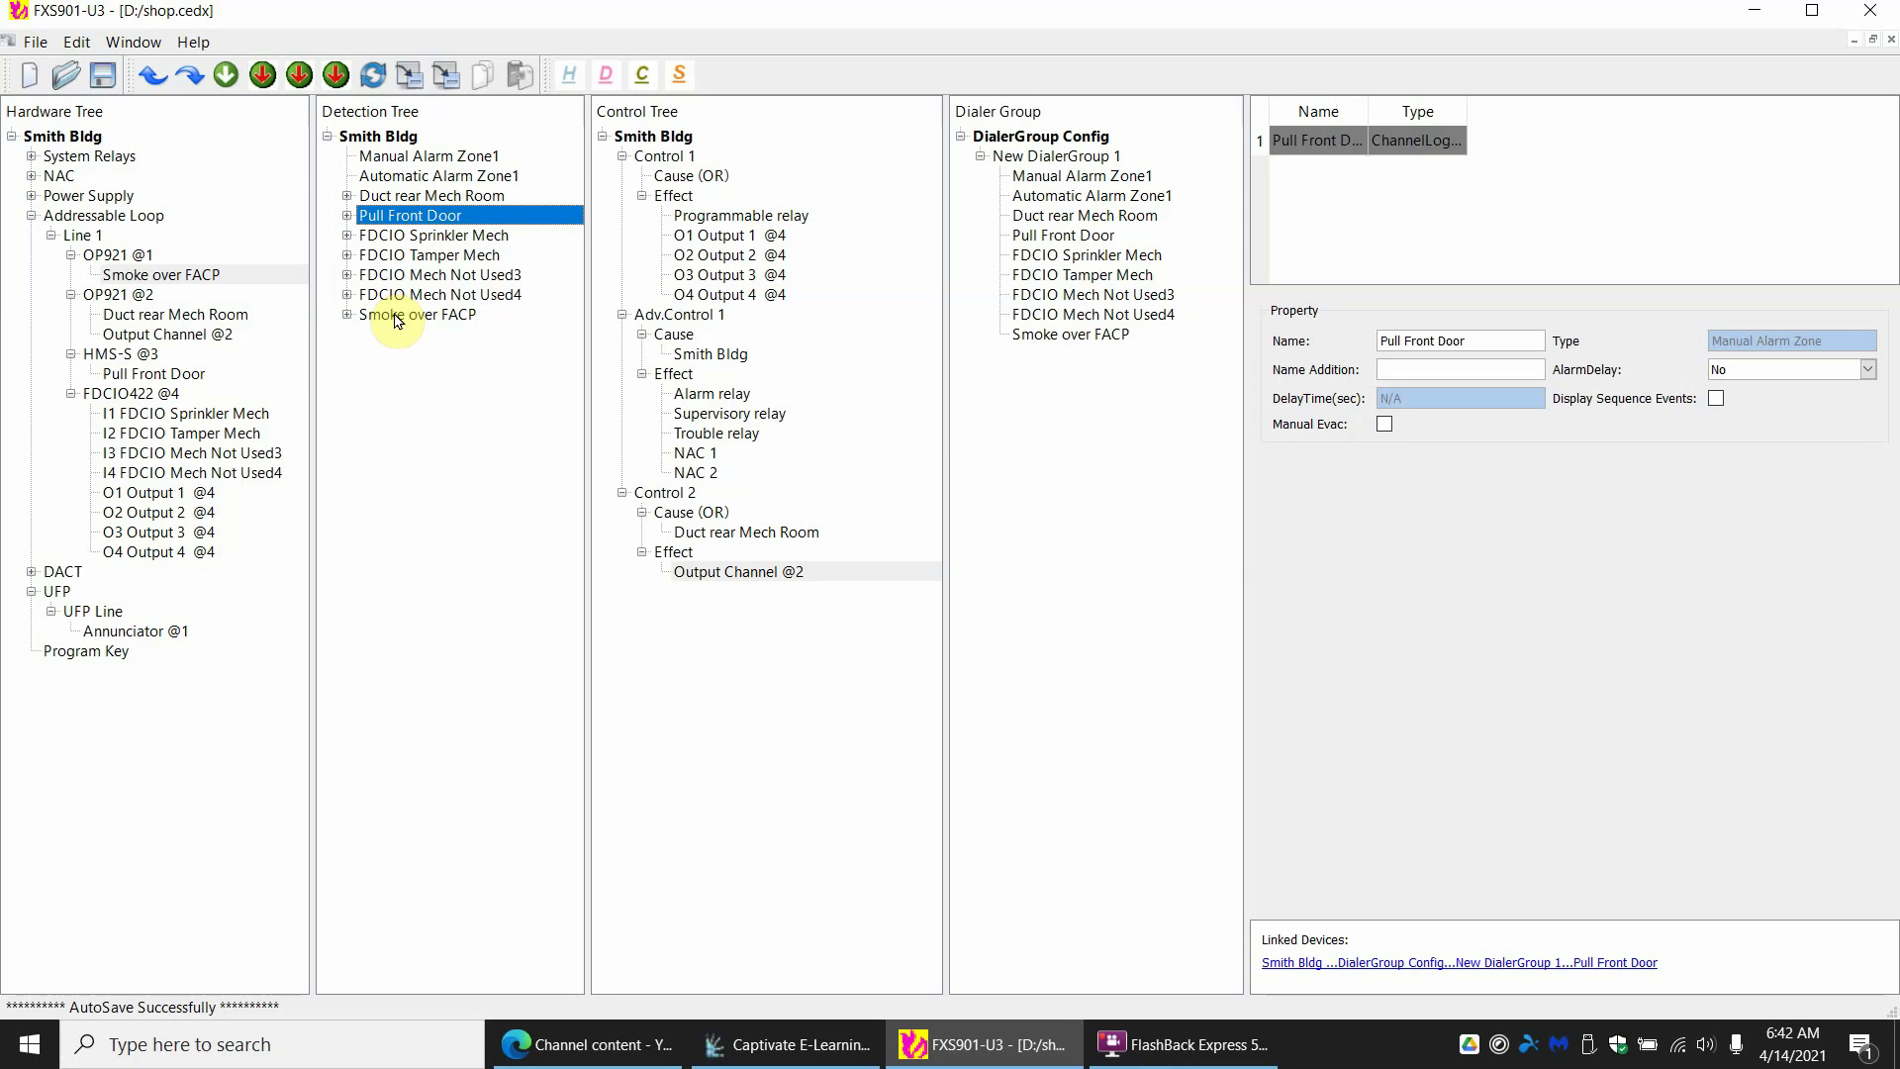
pyautogui.click(397, 316)
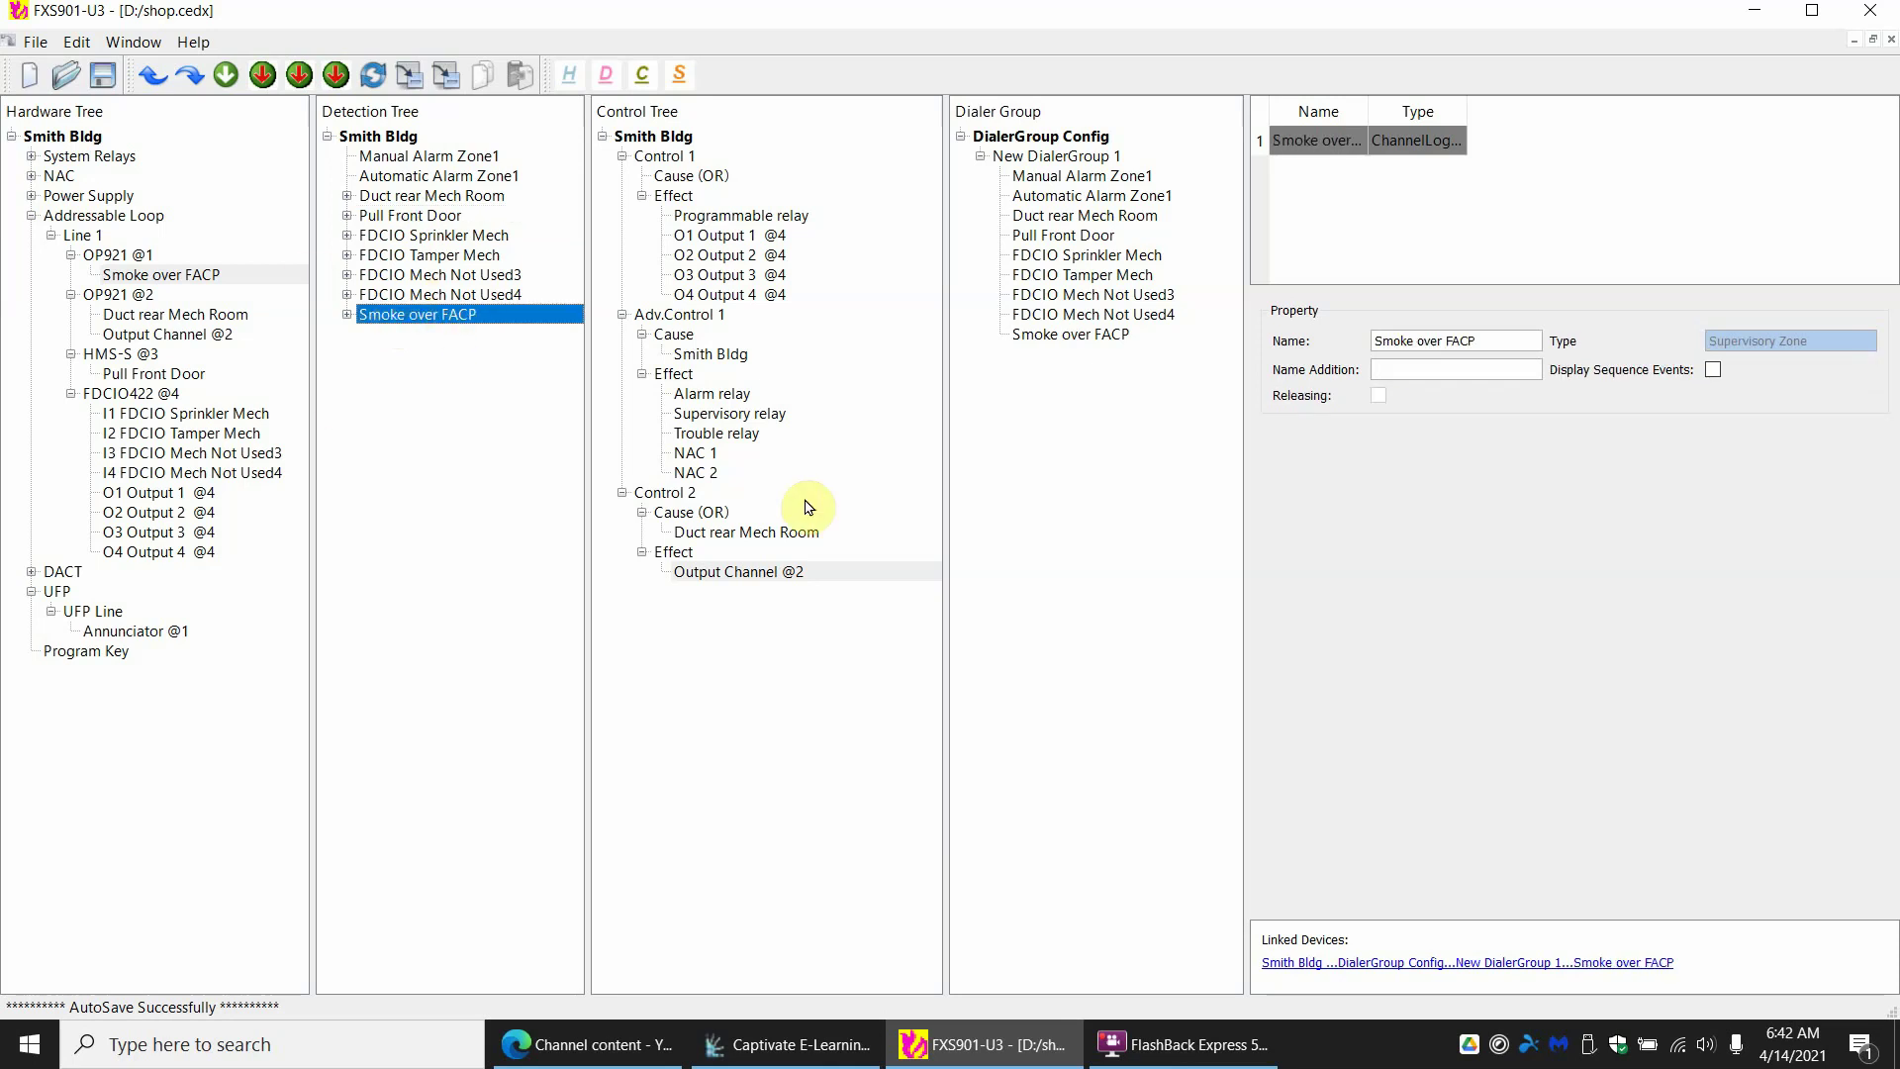
pyautogui.click(1072, 217)
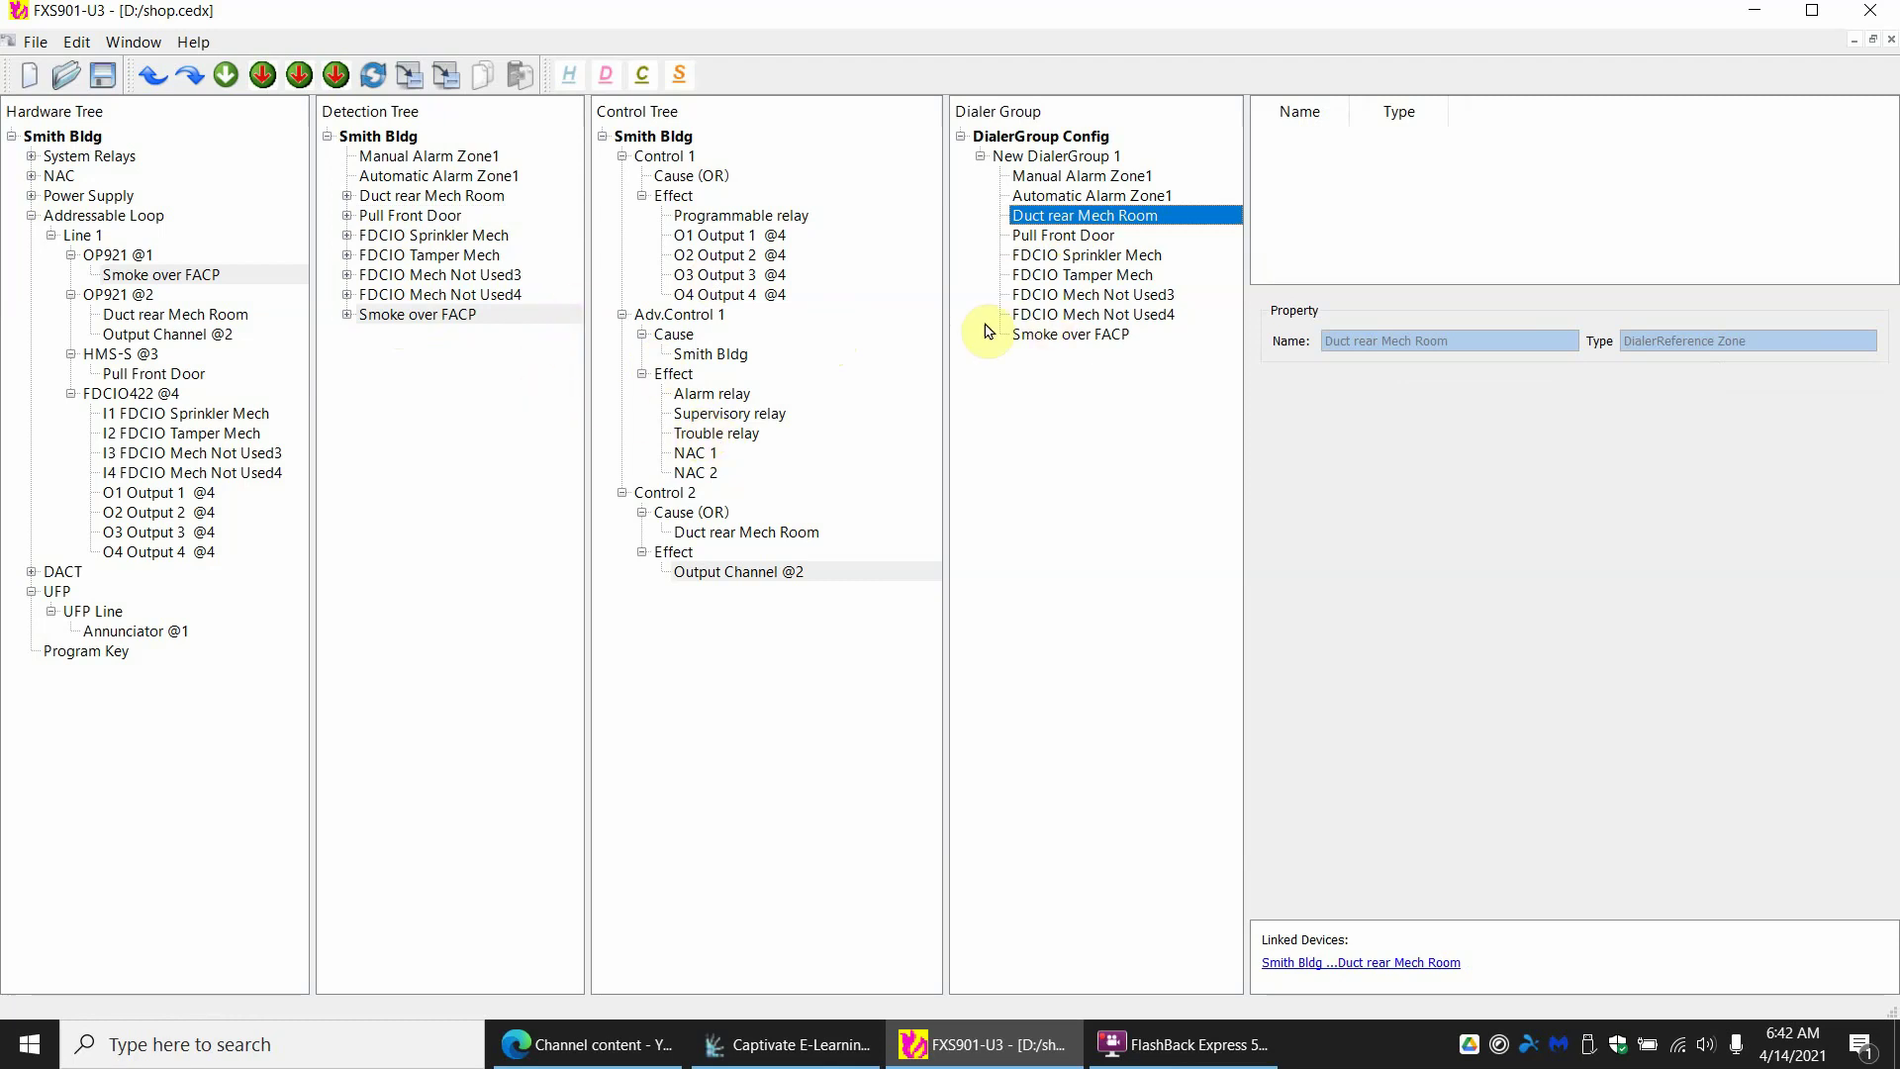
# Expand the DACT branch and inspect New DialerGroup 1 with its Duct rear Mech Room and Pull Front Door entries
pyautogui.click(30, 571)
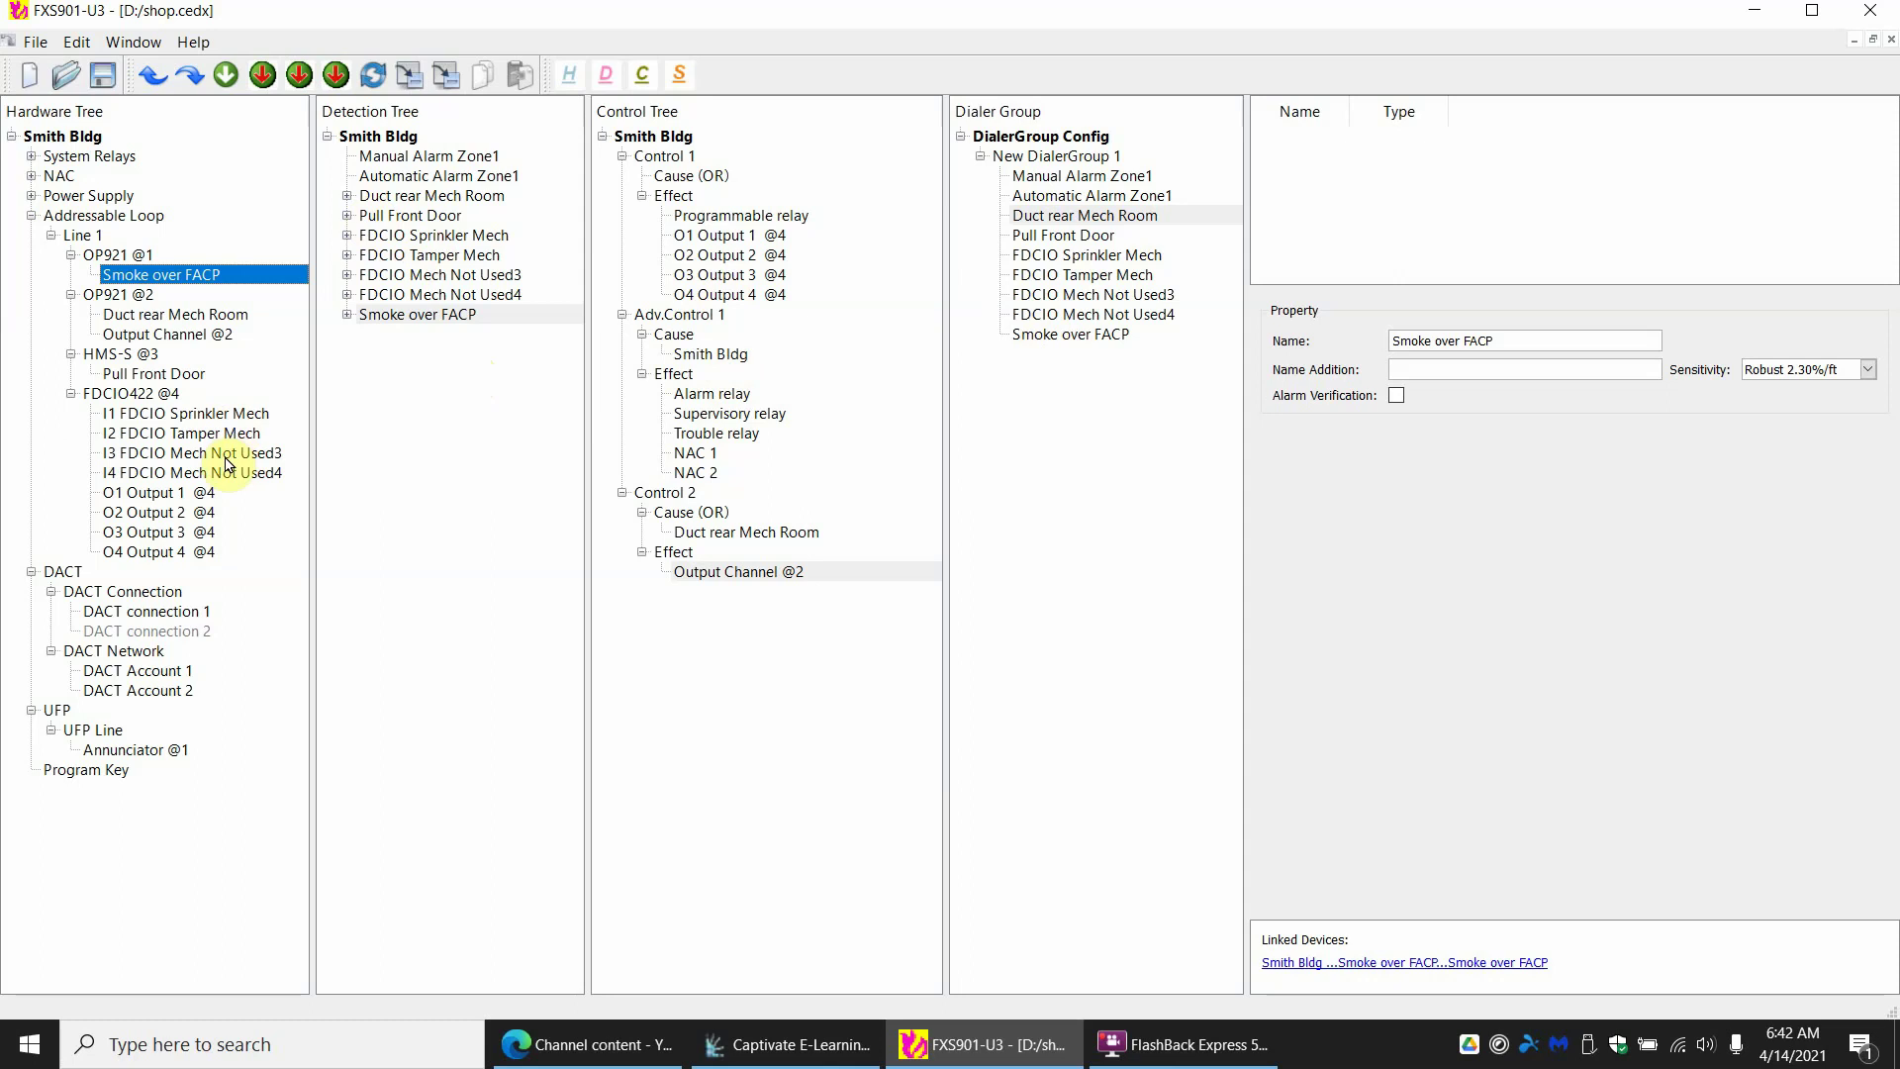
pyautogui.click(1087, 160)
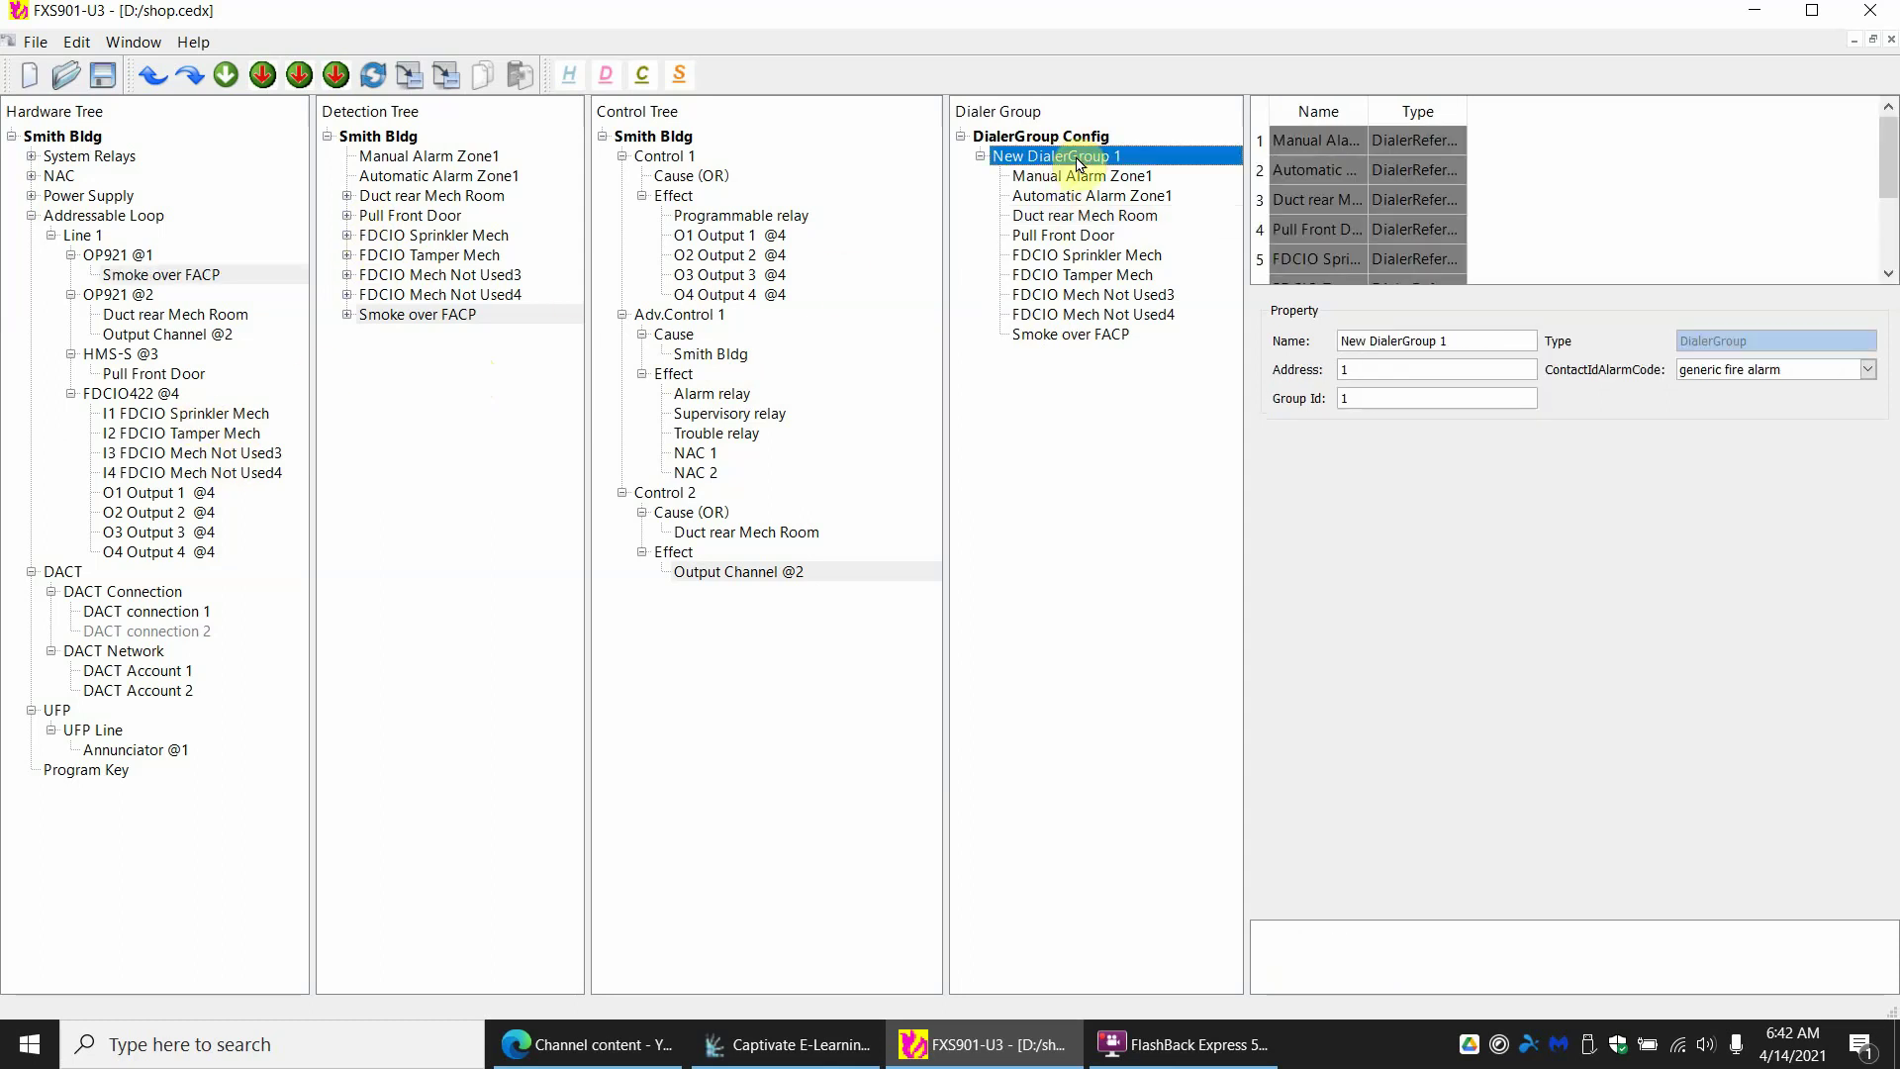
pyautogui.click(1052, 221)
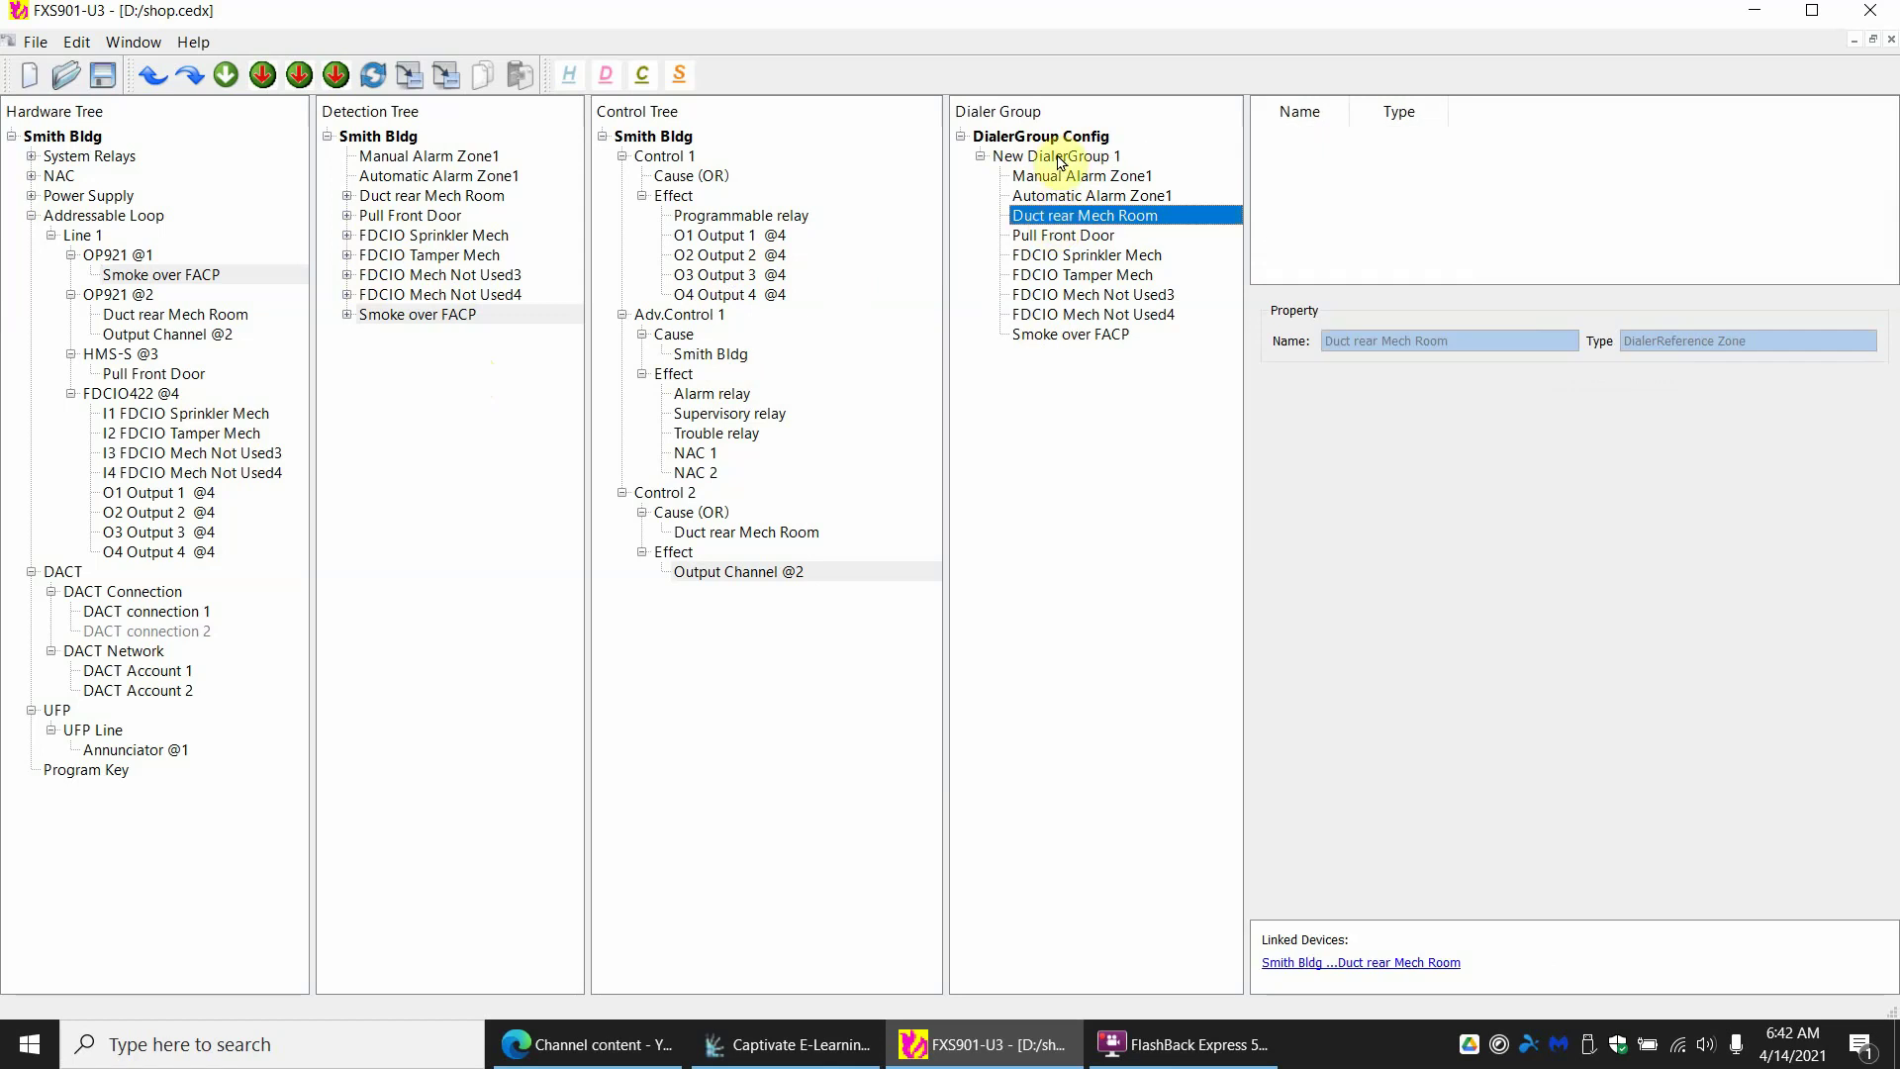
pyautogui.click(1049, 237)
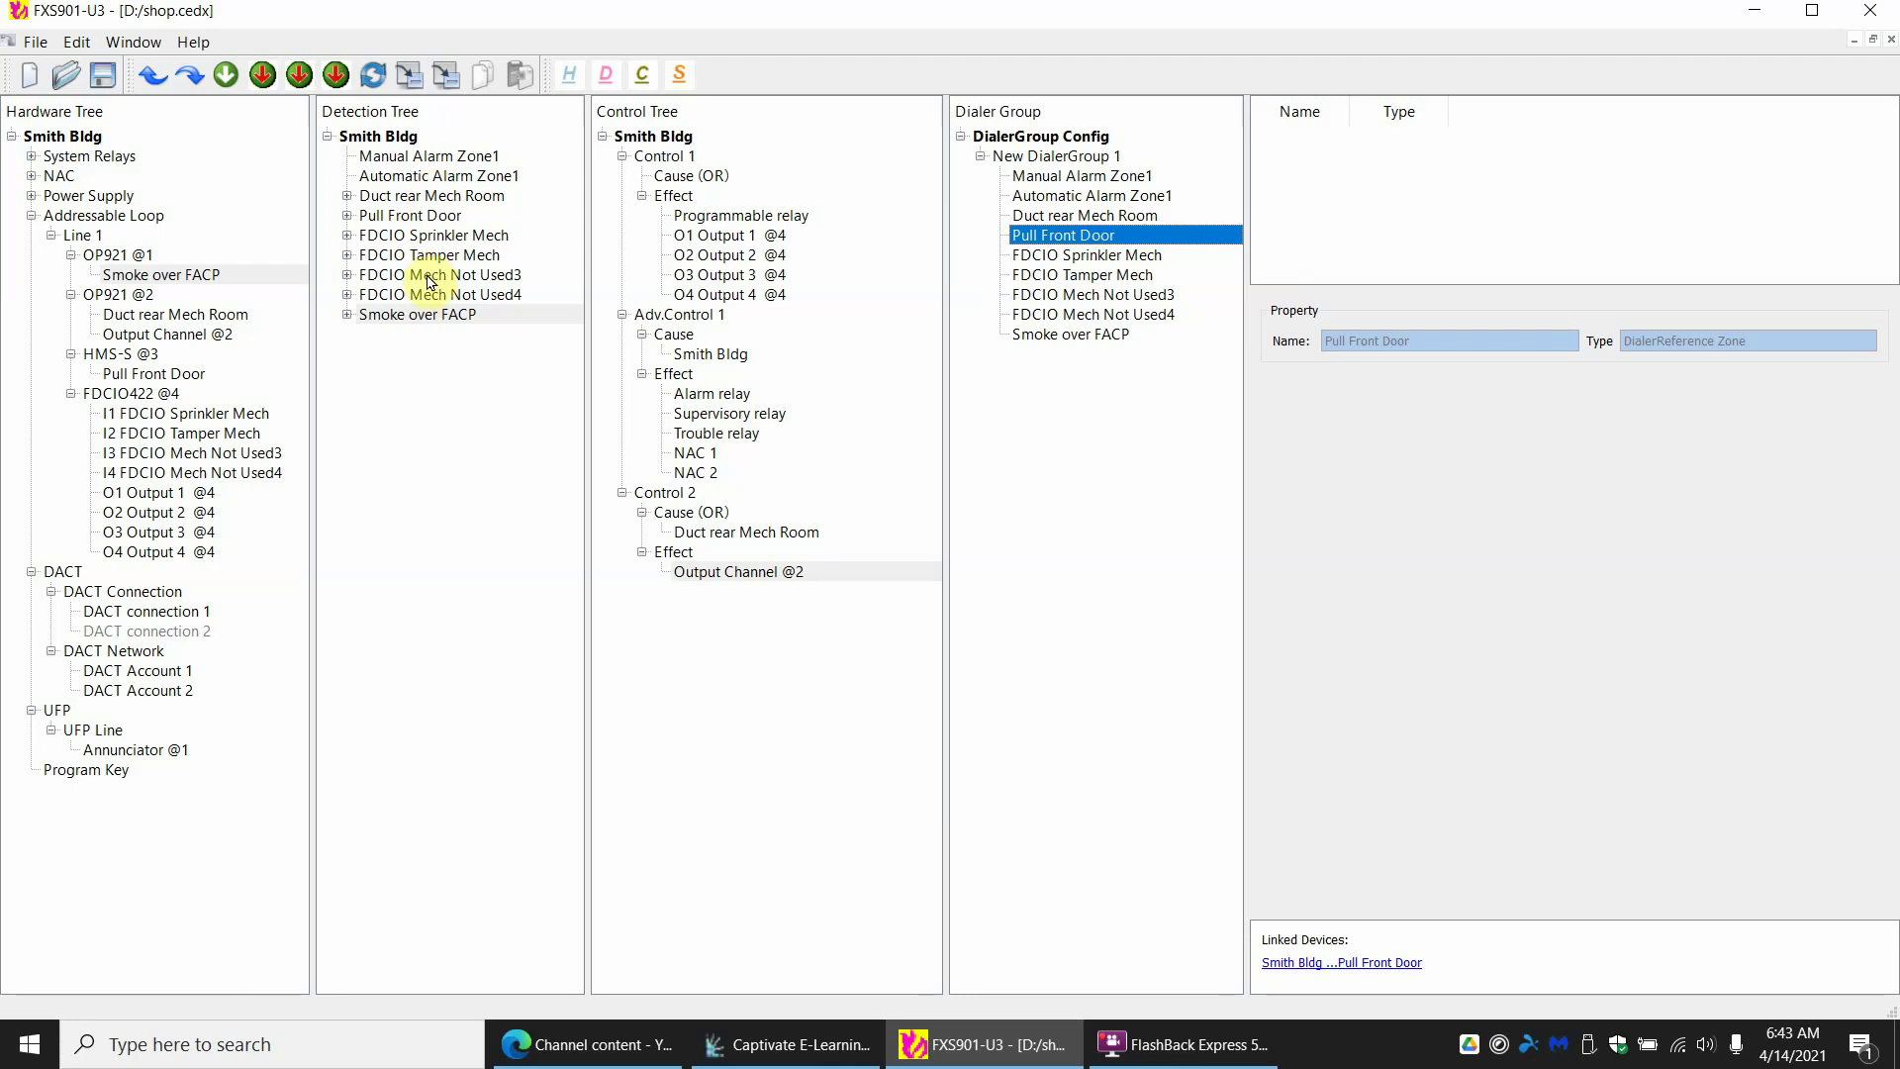
# Insert four additional dialer groups at once under DialerGroup Config
pyautogui.rightClick(1047, 143)
pyautogui.moveTo(1169, 175)
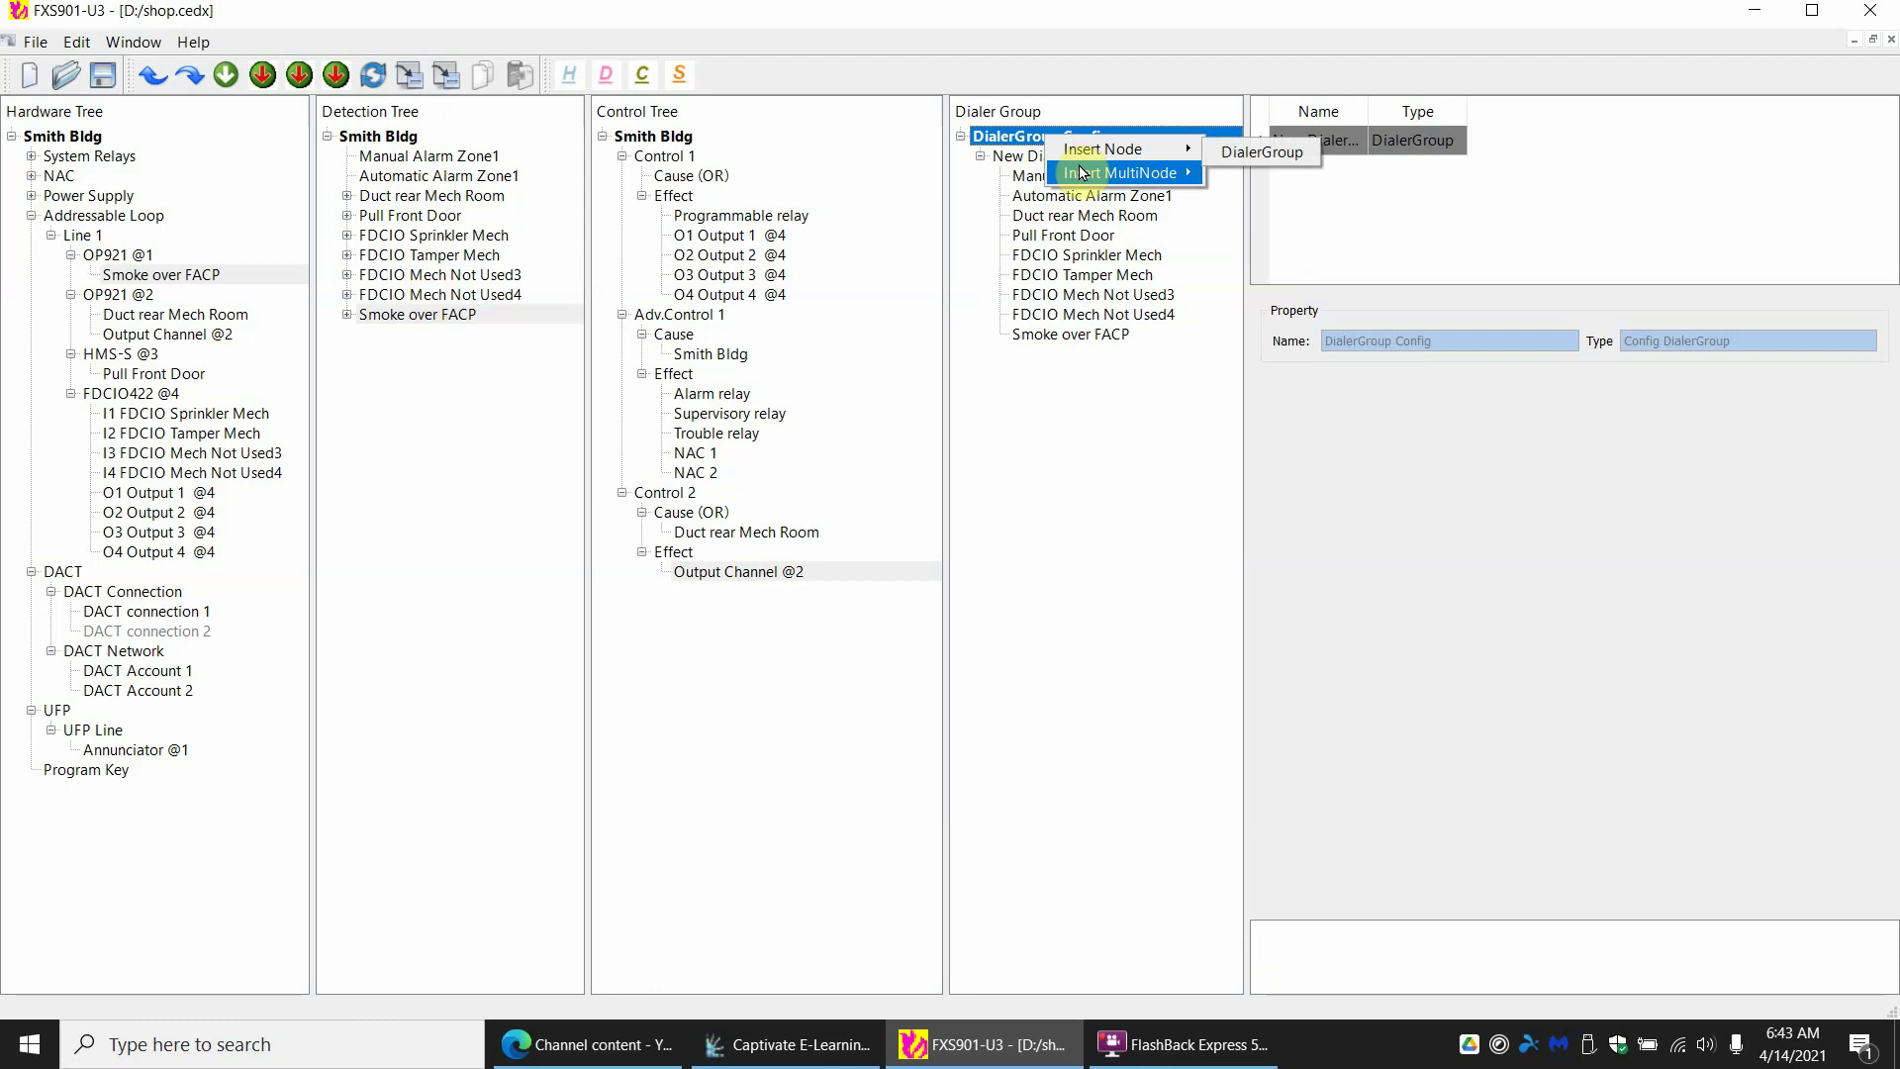
pyautogui.click(1262, 175)
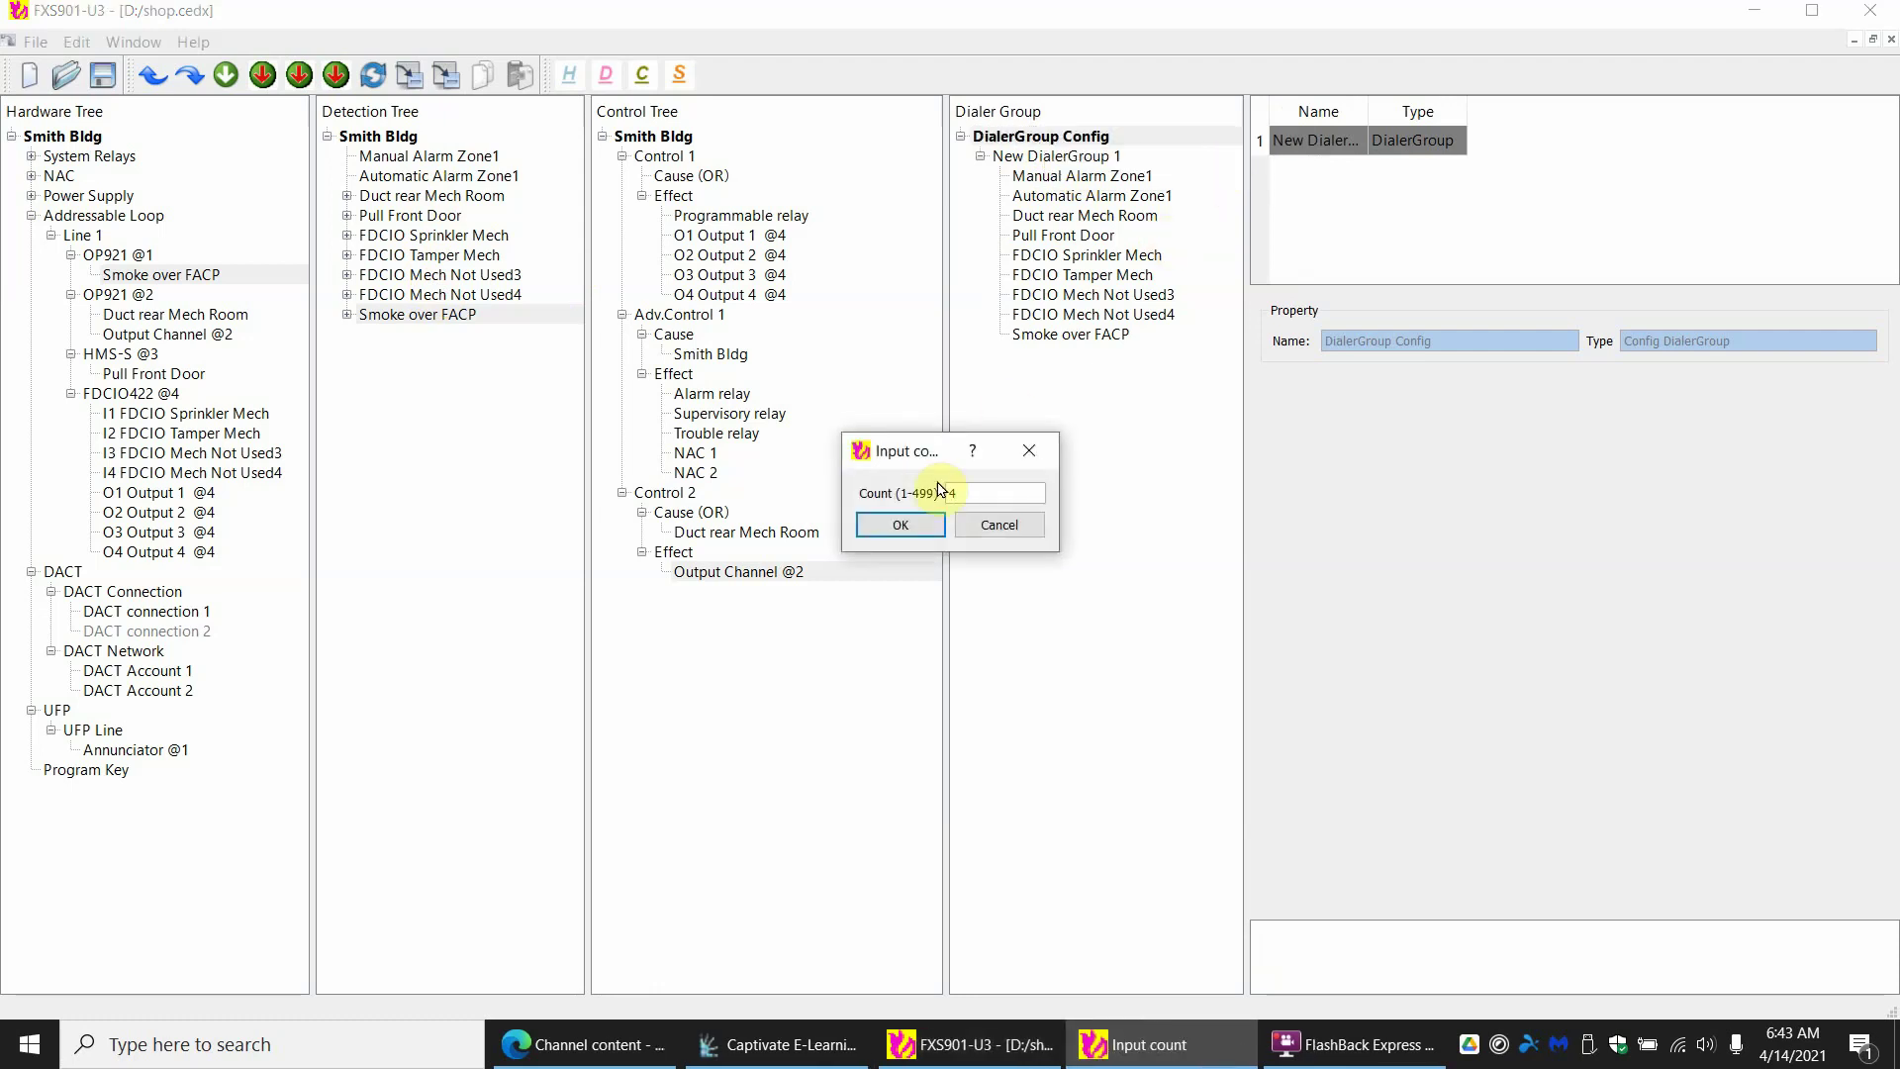
pyautogui.click(918, 524)
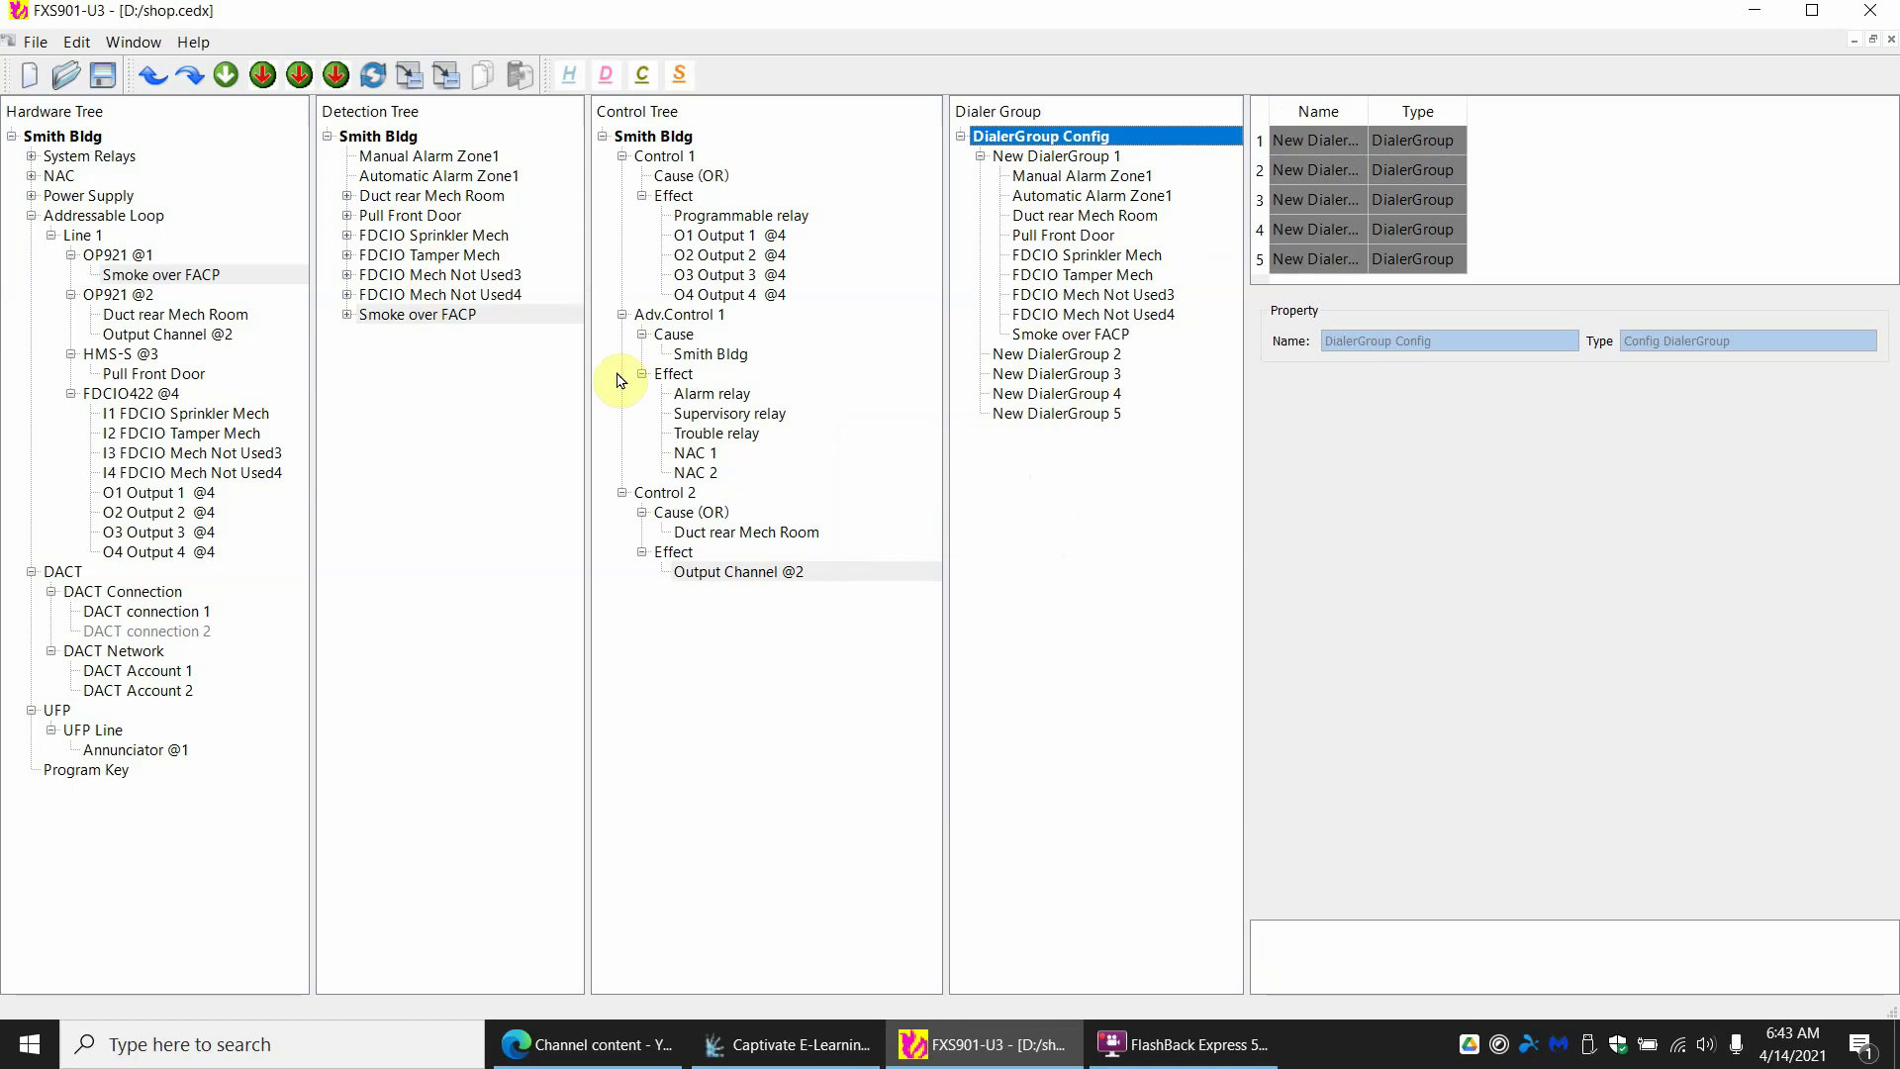
# Review the Smoke over FACP and Duct rear Mech Room zones in the Detection Tree
pyautogui.doubleClick(356, 316)
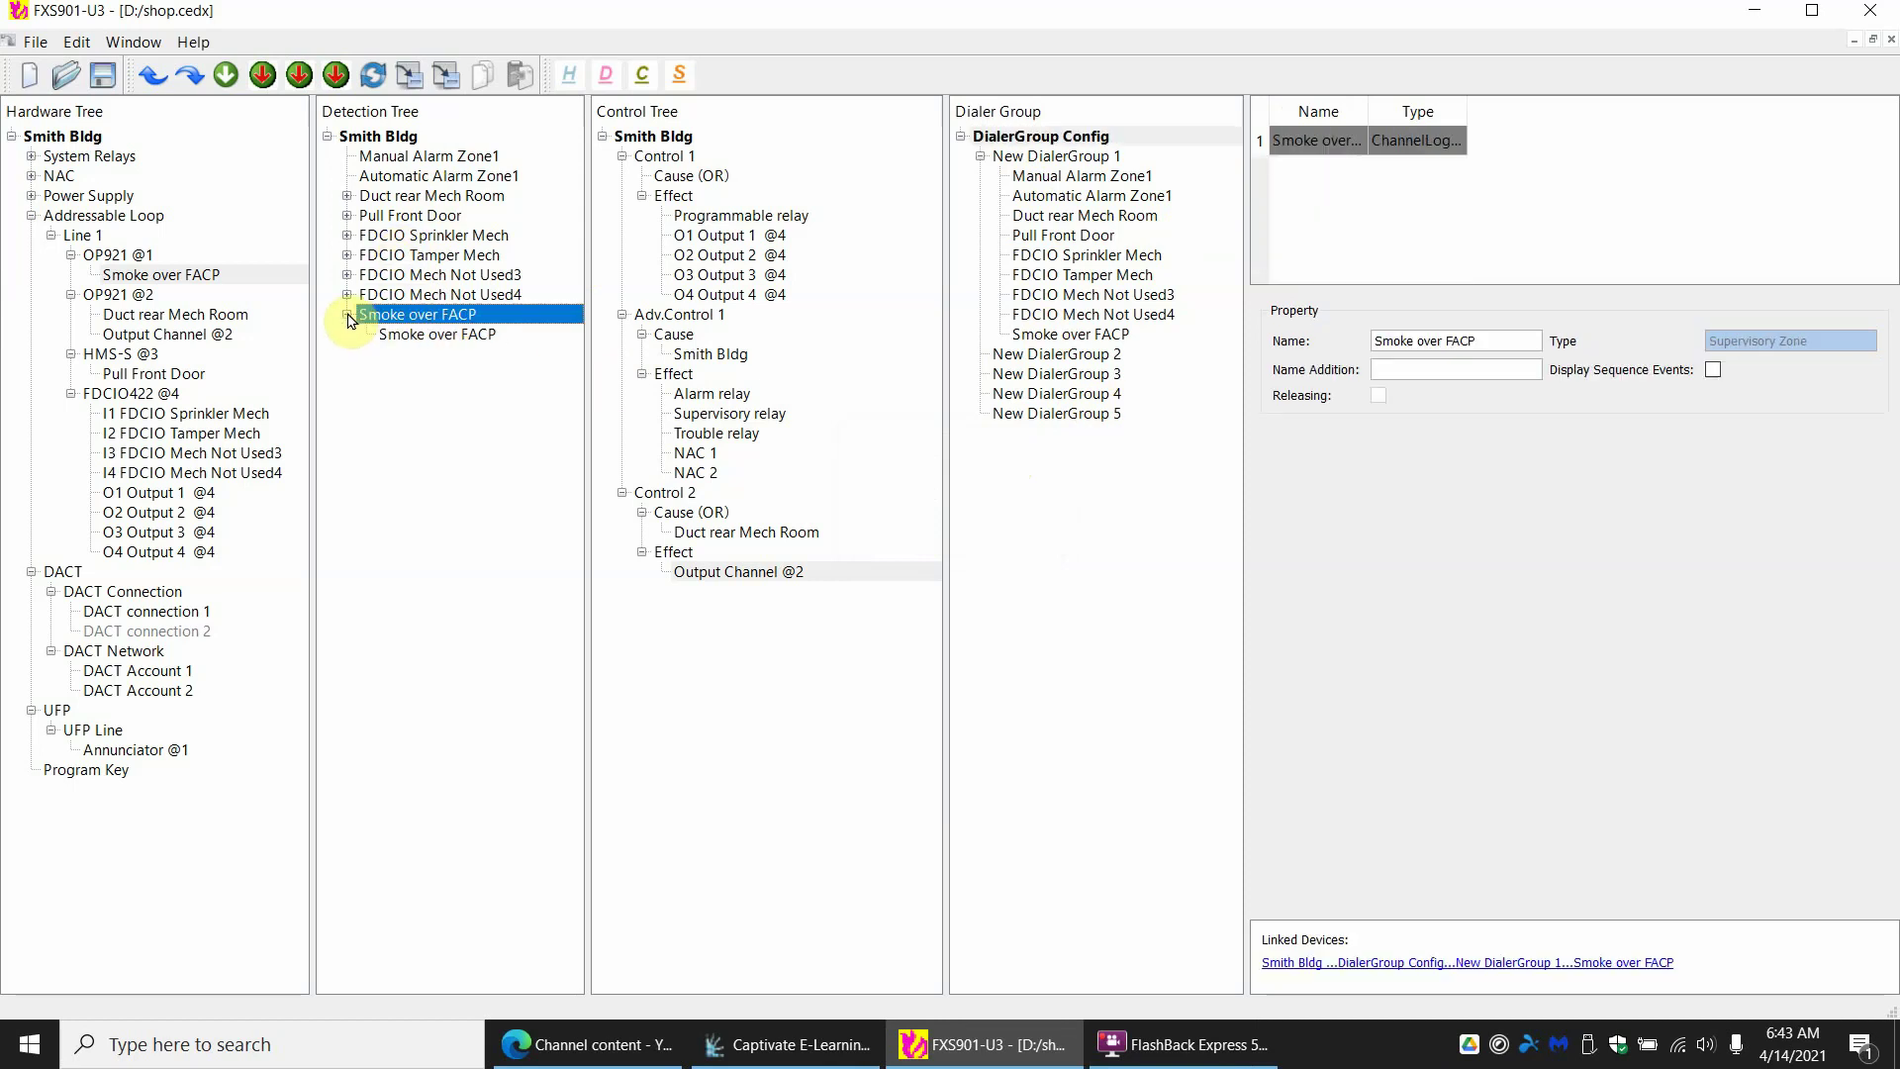
pyautogui.click(348, 314)
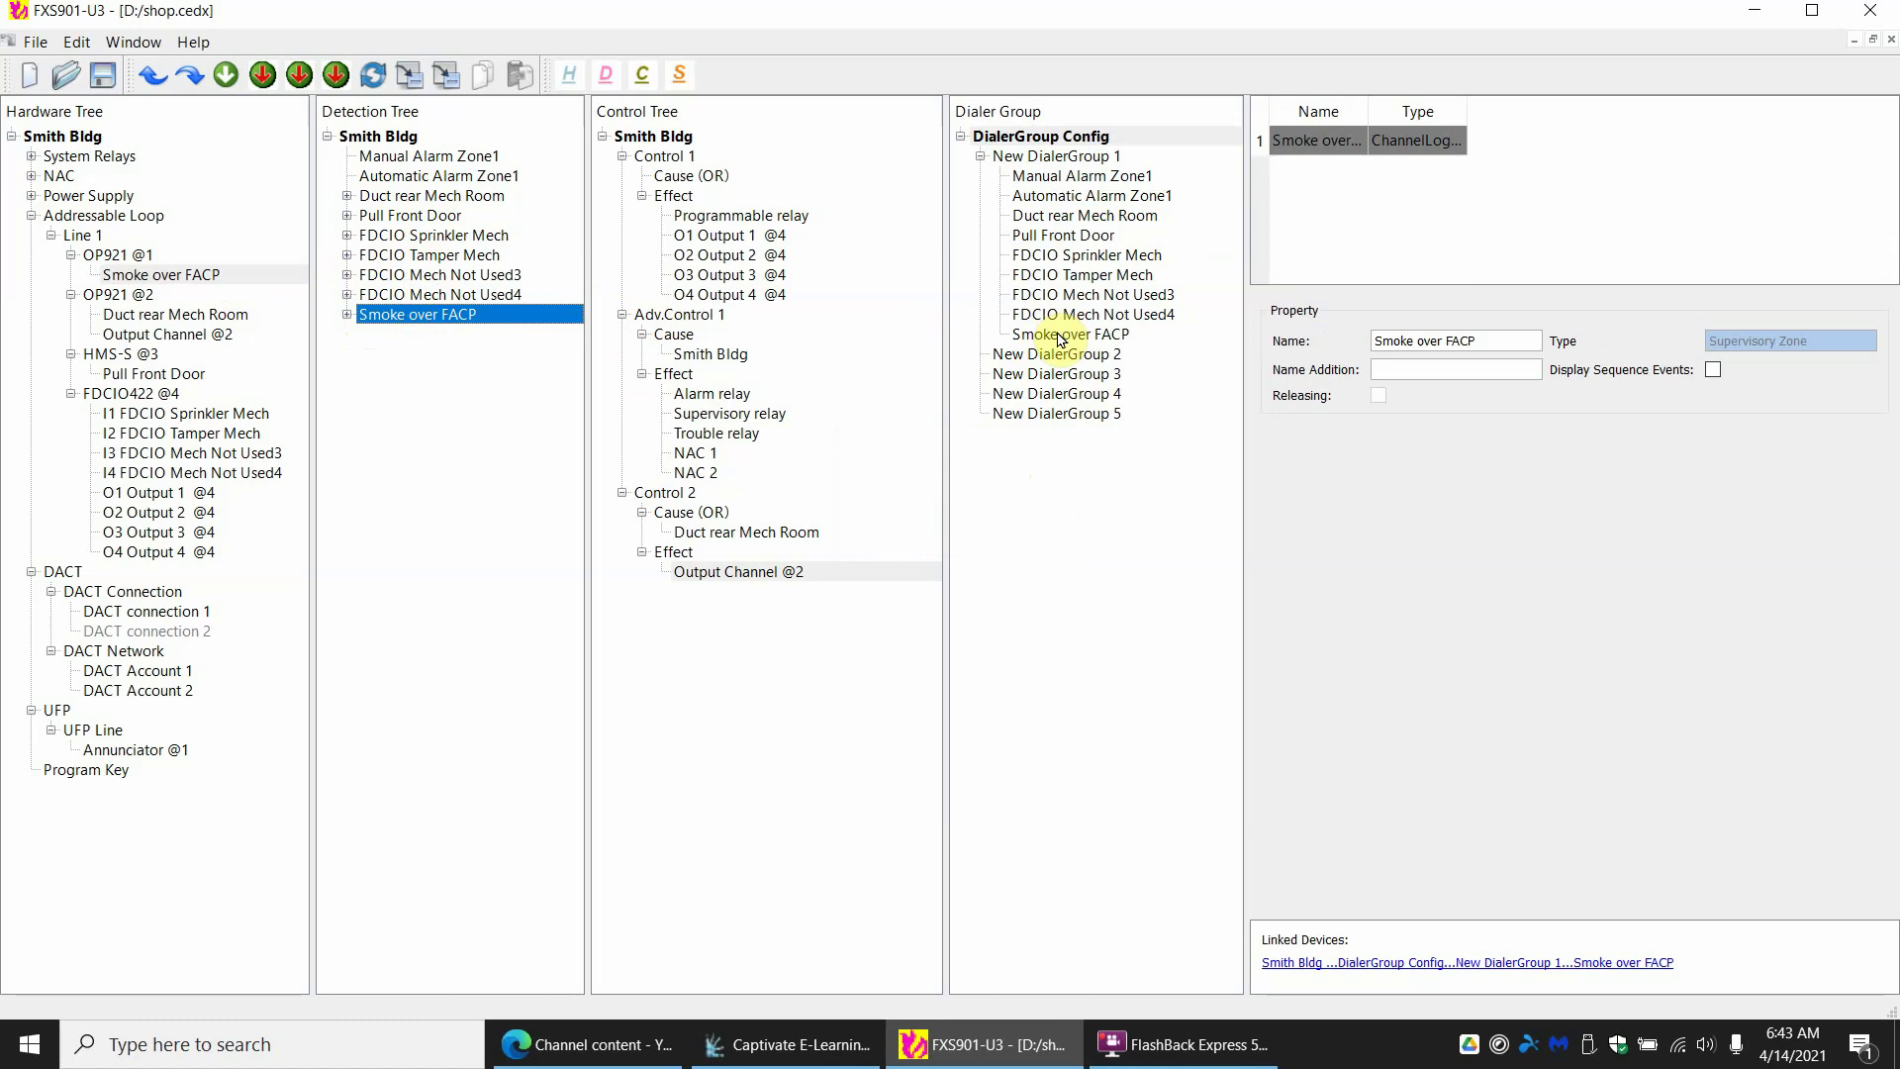
pyautogui.click(431, 196)
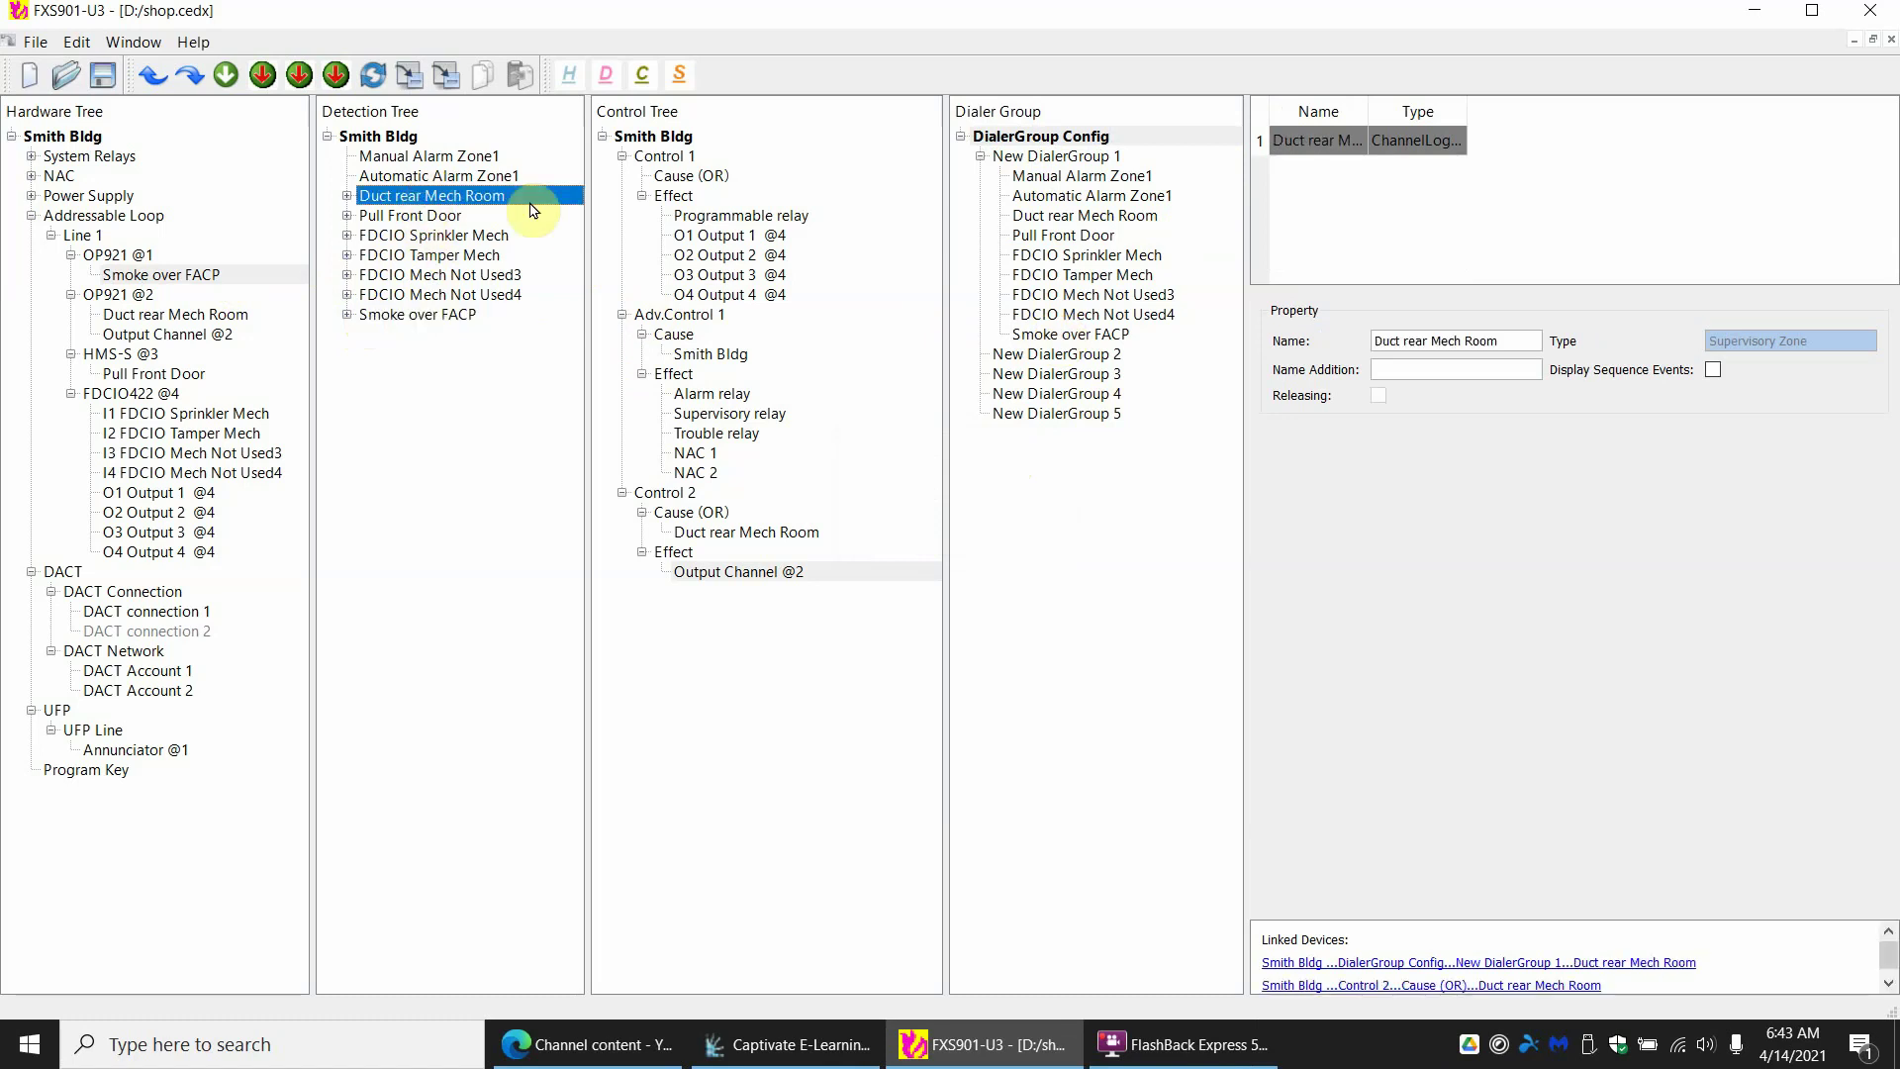
# Move Duct rear Mech Room, Pull Front Door, FDCIO Sprinkler Mech and FDCIO Tamper Mech into New DialerGroups 2, 3, 4 and 5 respectively
pyautogui.click(1076, 216)
pyautogui.moveTo(1077, 215); pyautogui.dragTo(1039, 354)
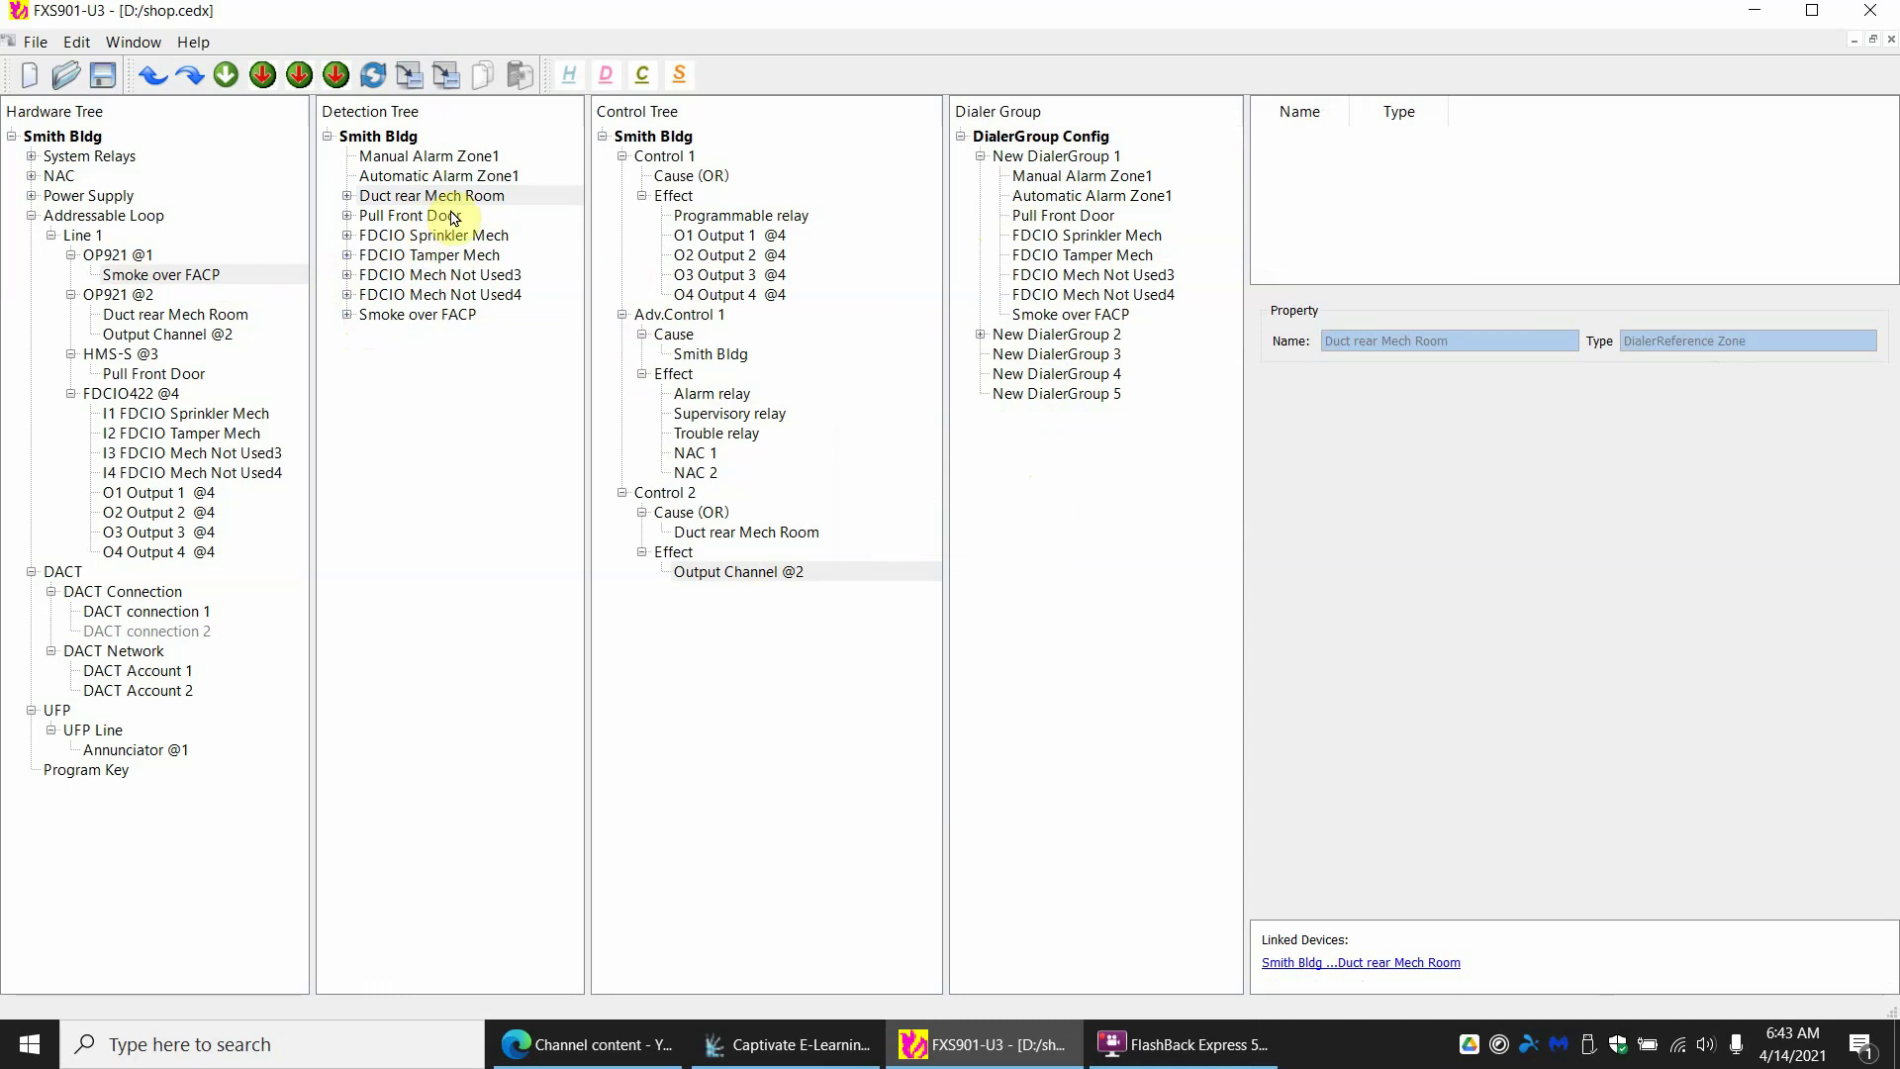
pyautogui.click(1063, 216)
pyautogui.moveTo(1063, 216); pyautogui.dragTo(1037, 354)
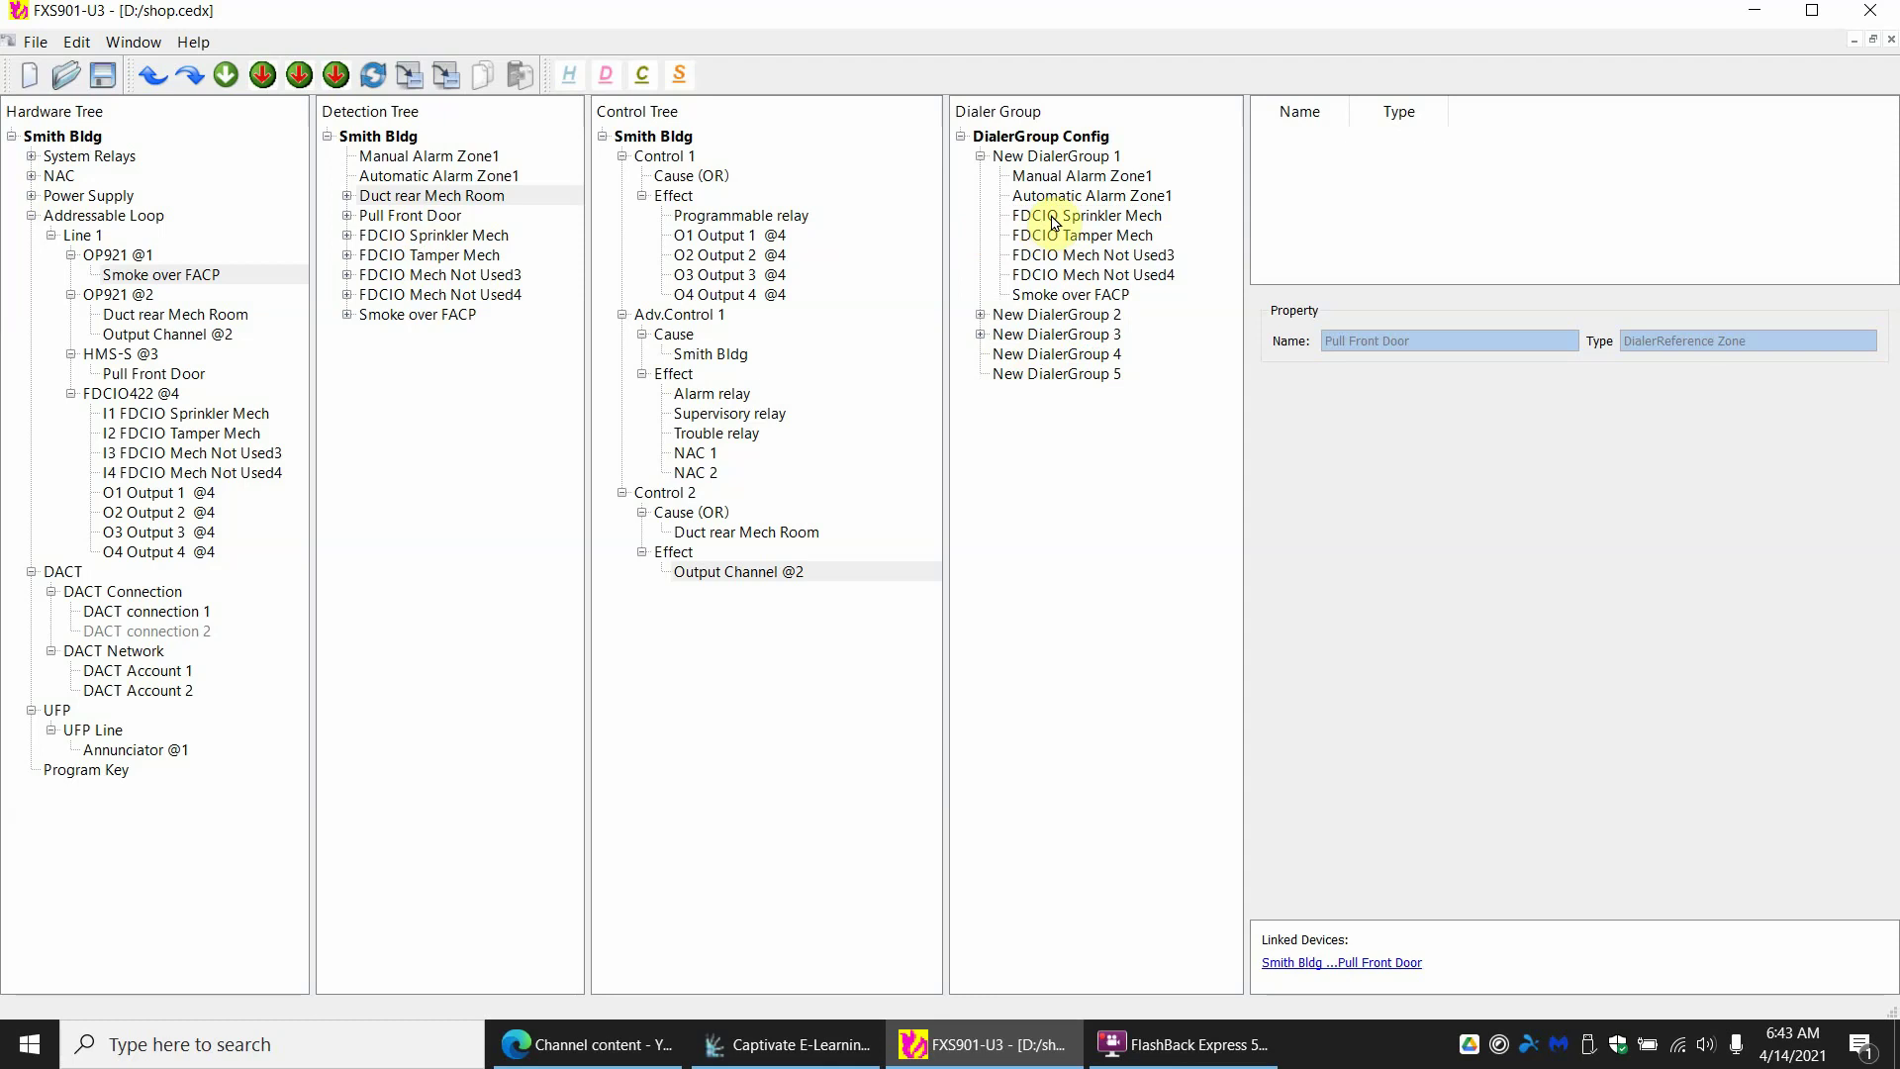
pyautogui.moveTo(1030, 220); pyautogui.dragTo(1032, 356)
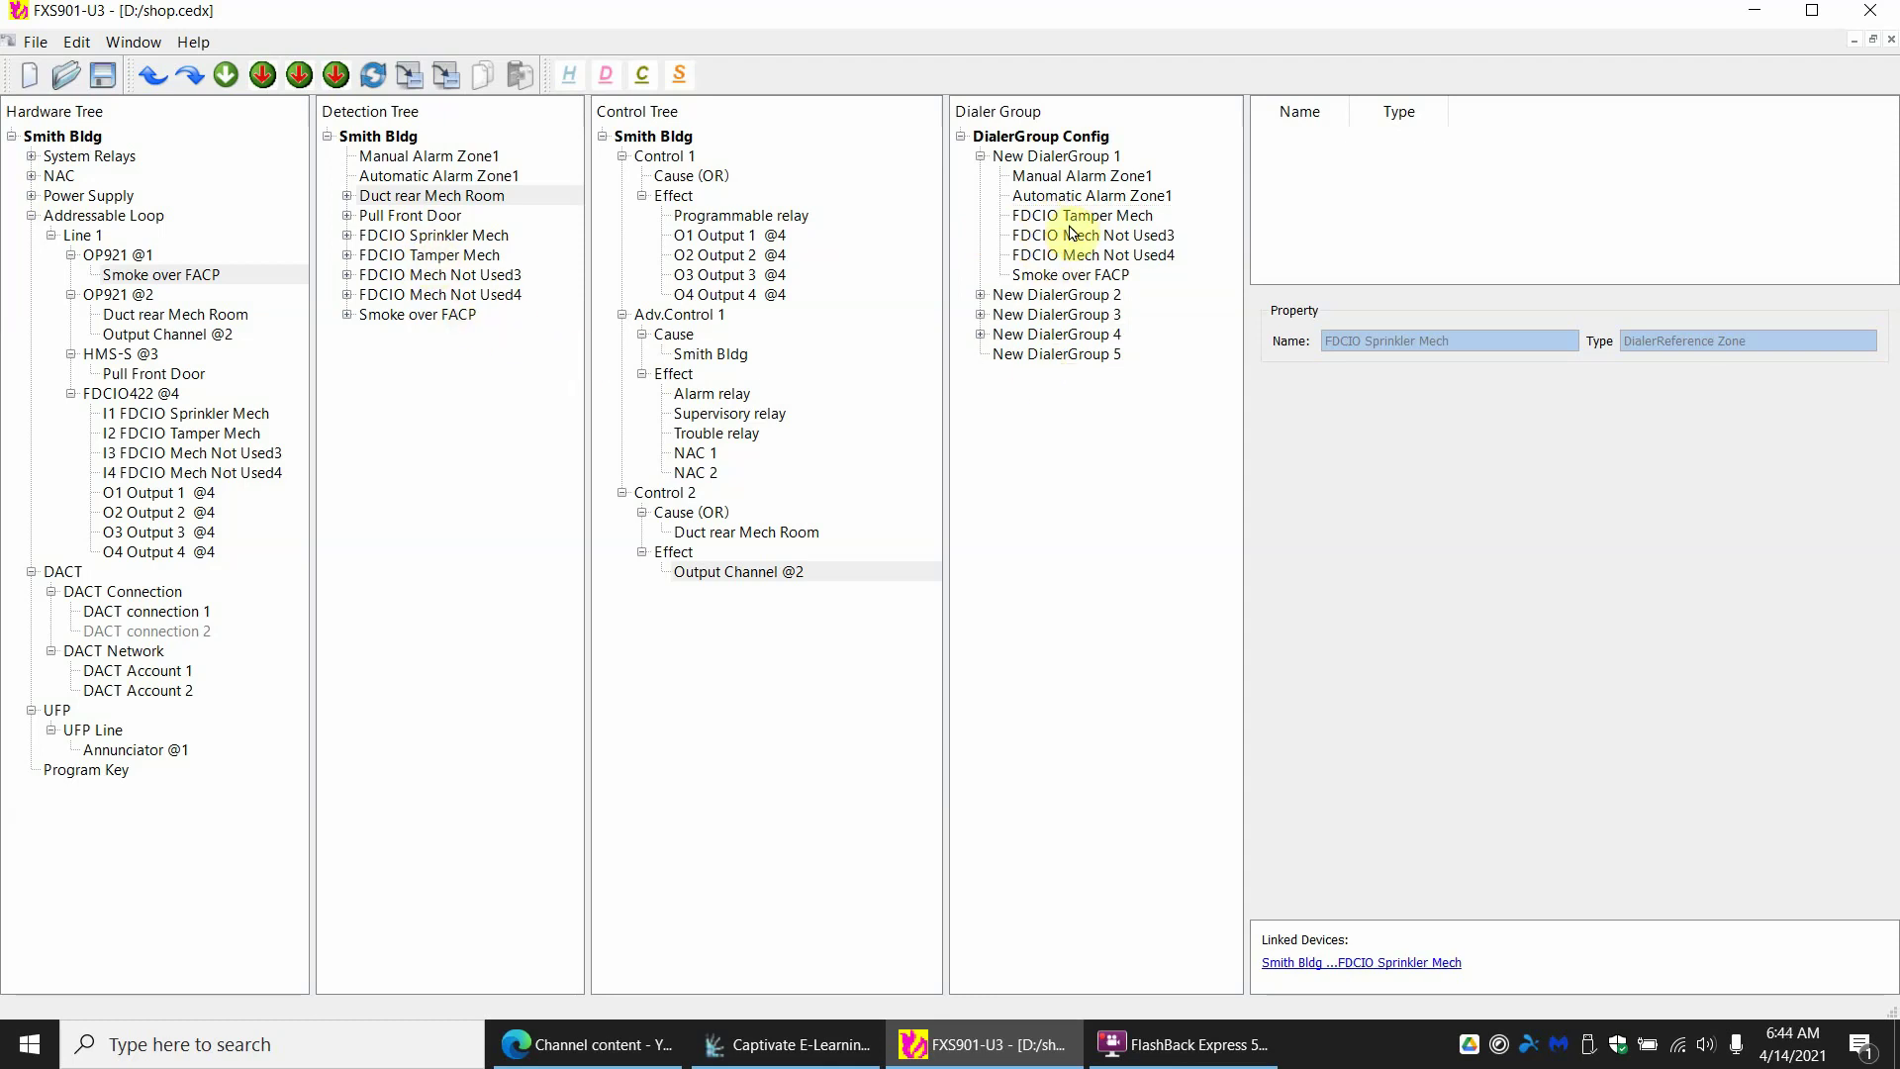
pyautogui.moveTo(1075, 218); pyautogui.dragTo(1015, 356)
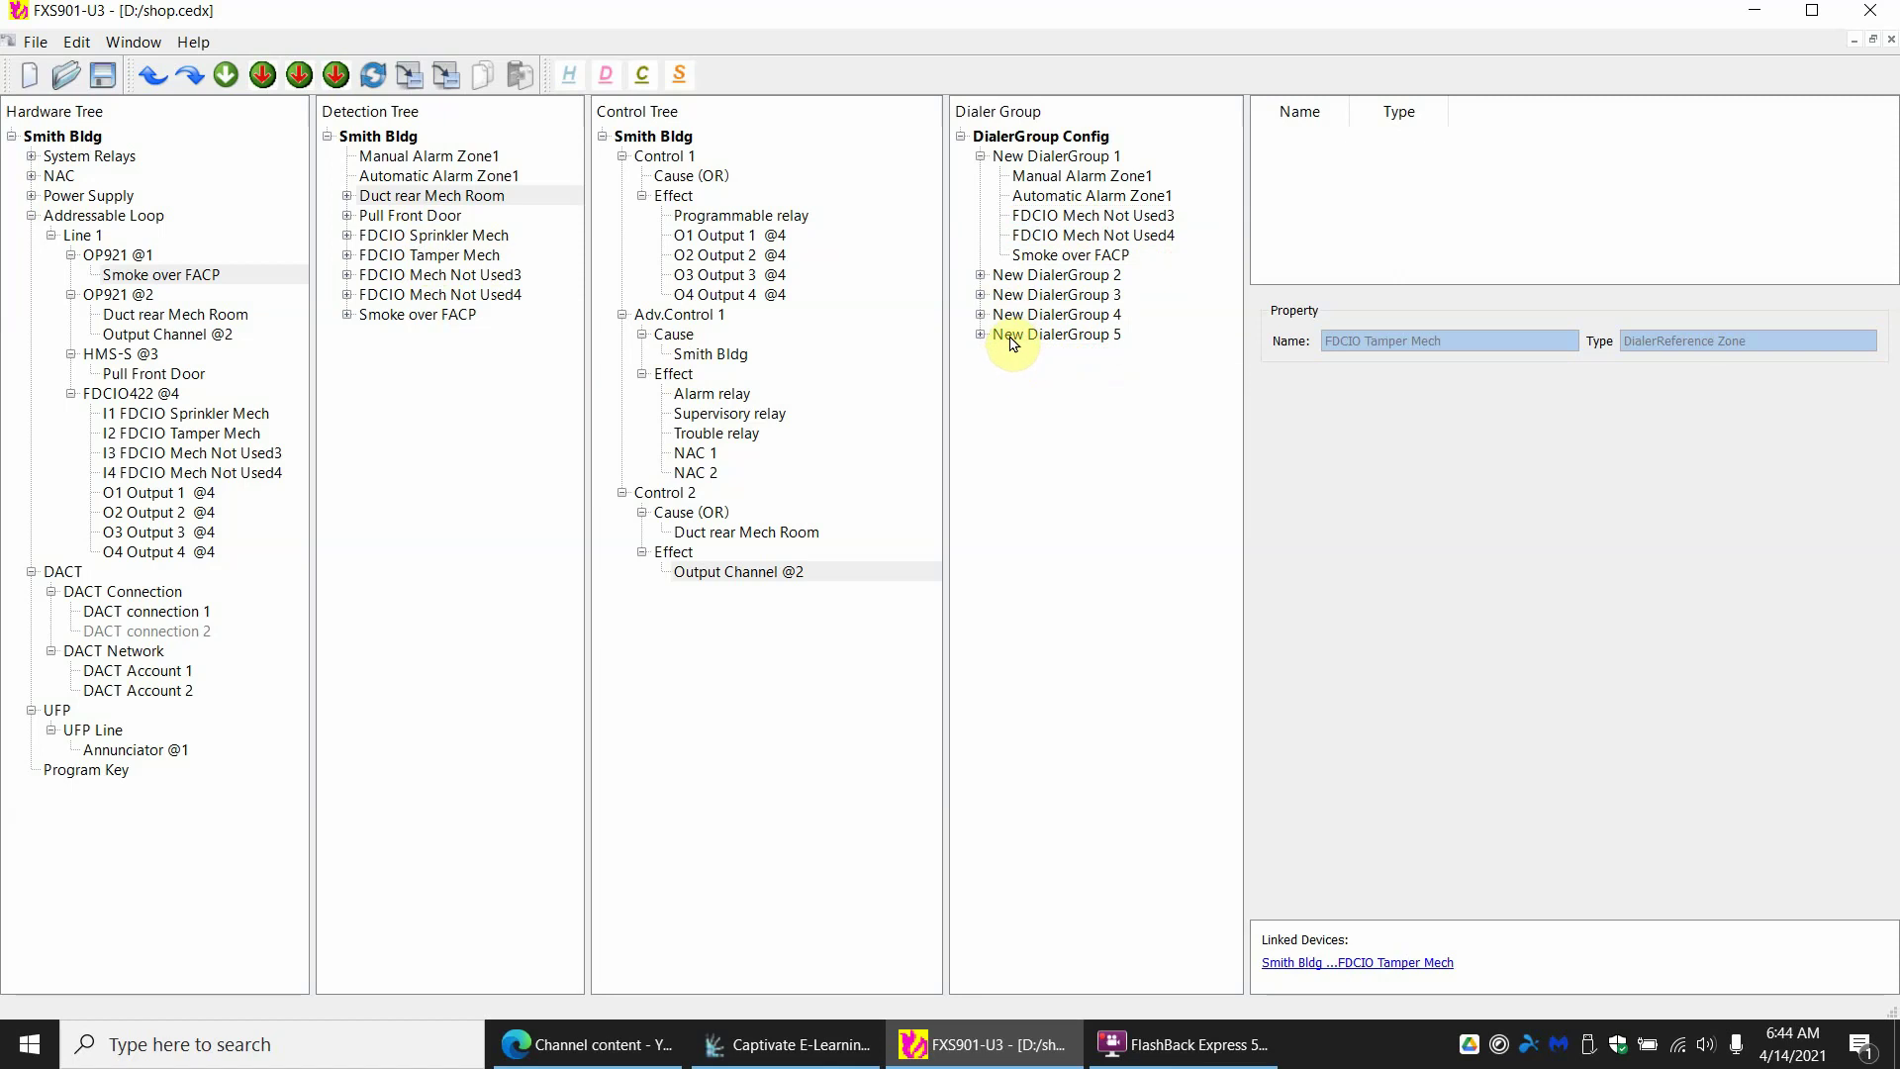
# Expand New DialerGroups 2 through 5 and check their assigned zones and the properties of groups 2 and 5
pyautogui.click(1019, 277)
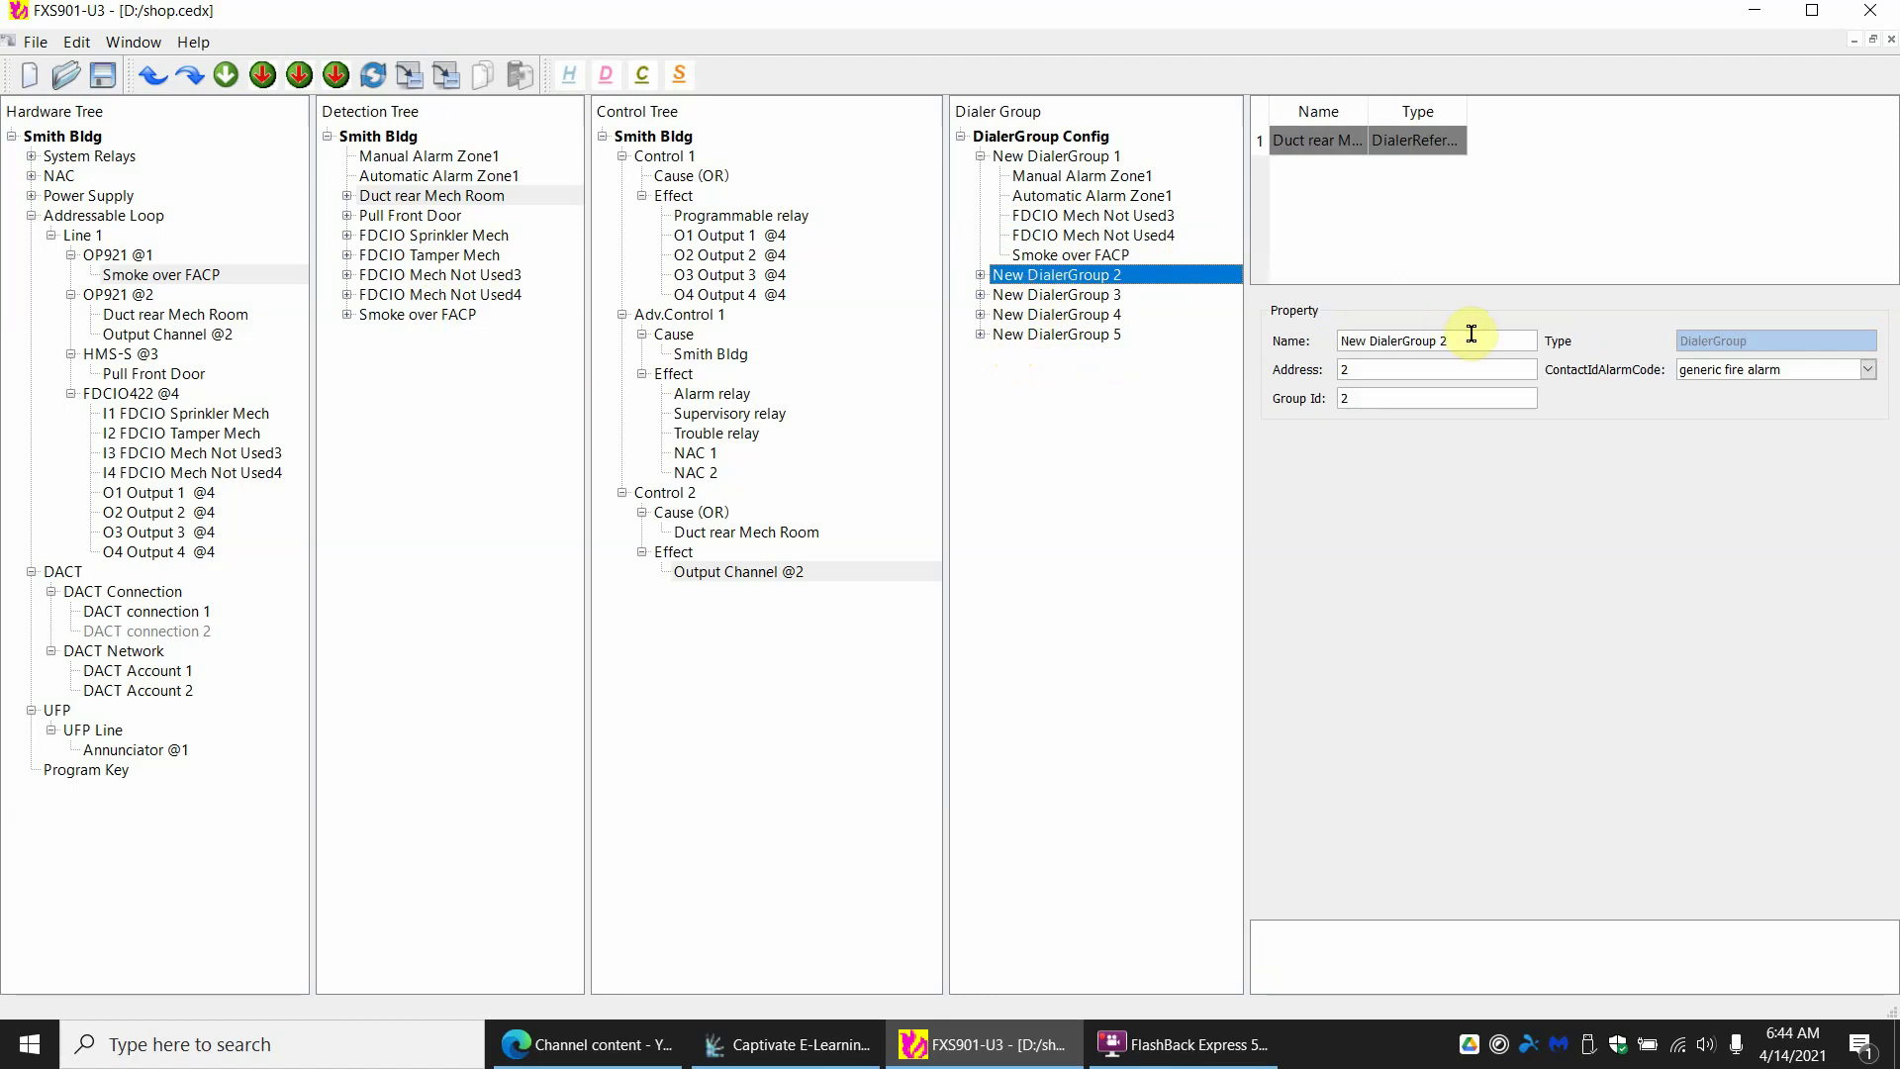
pyautogui.moveTo(1474, 340); pyautogui.dragTo(1306, 341)
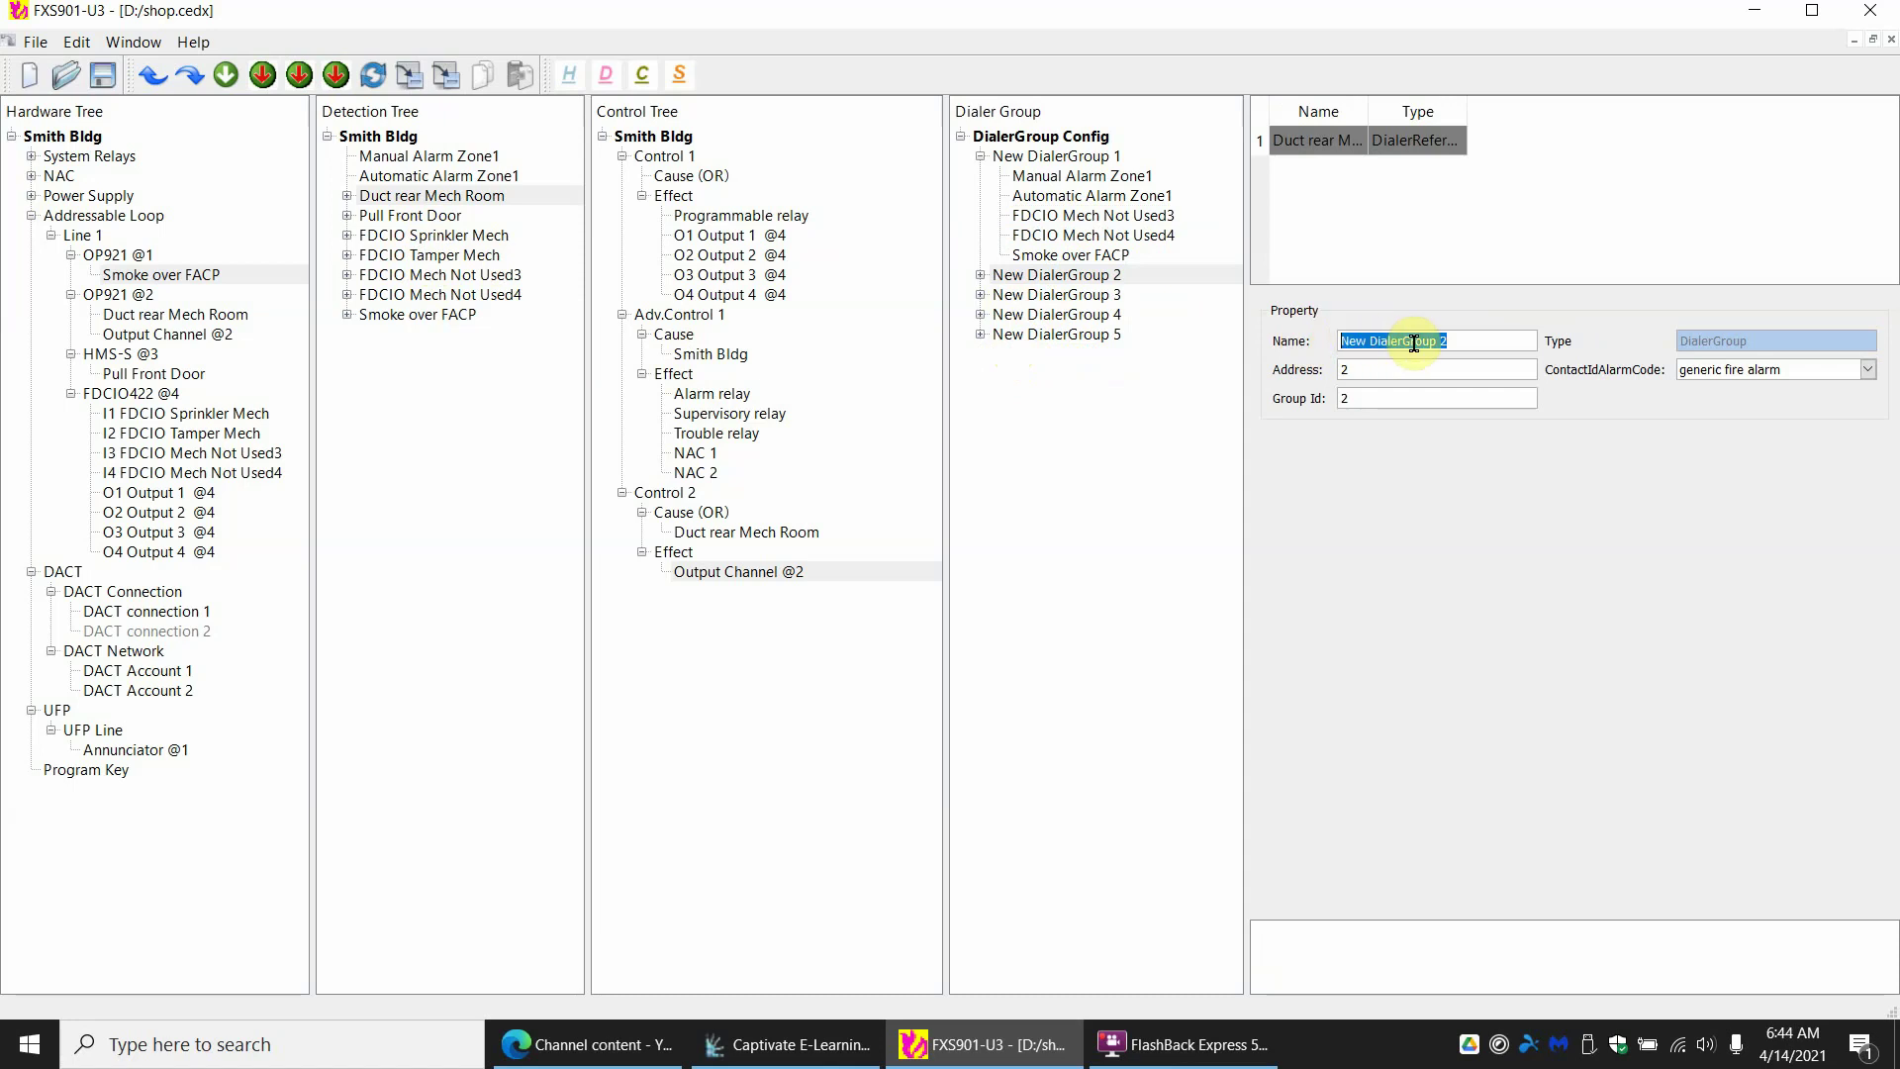
pyautogui.click(979, 274)
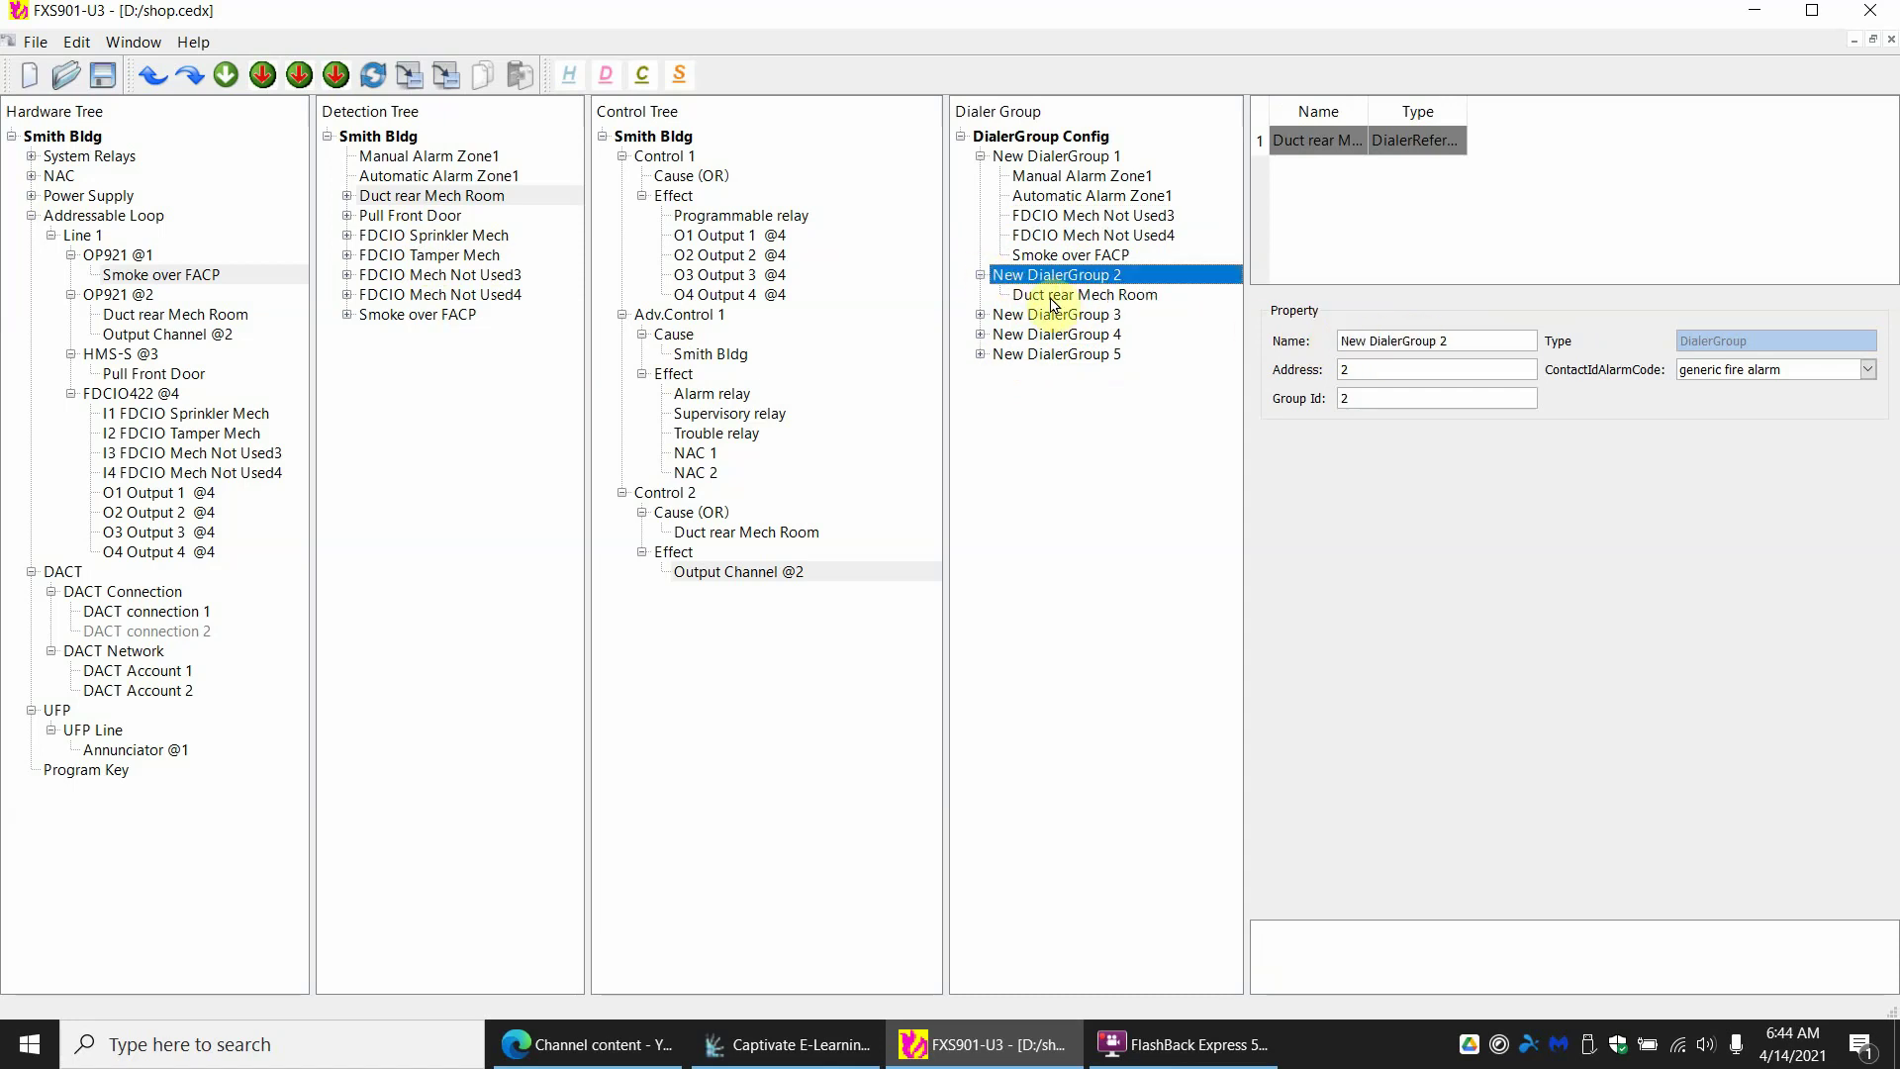
pyautogui.click(1057, 294)
pyautogui.click(980, 313)
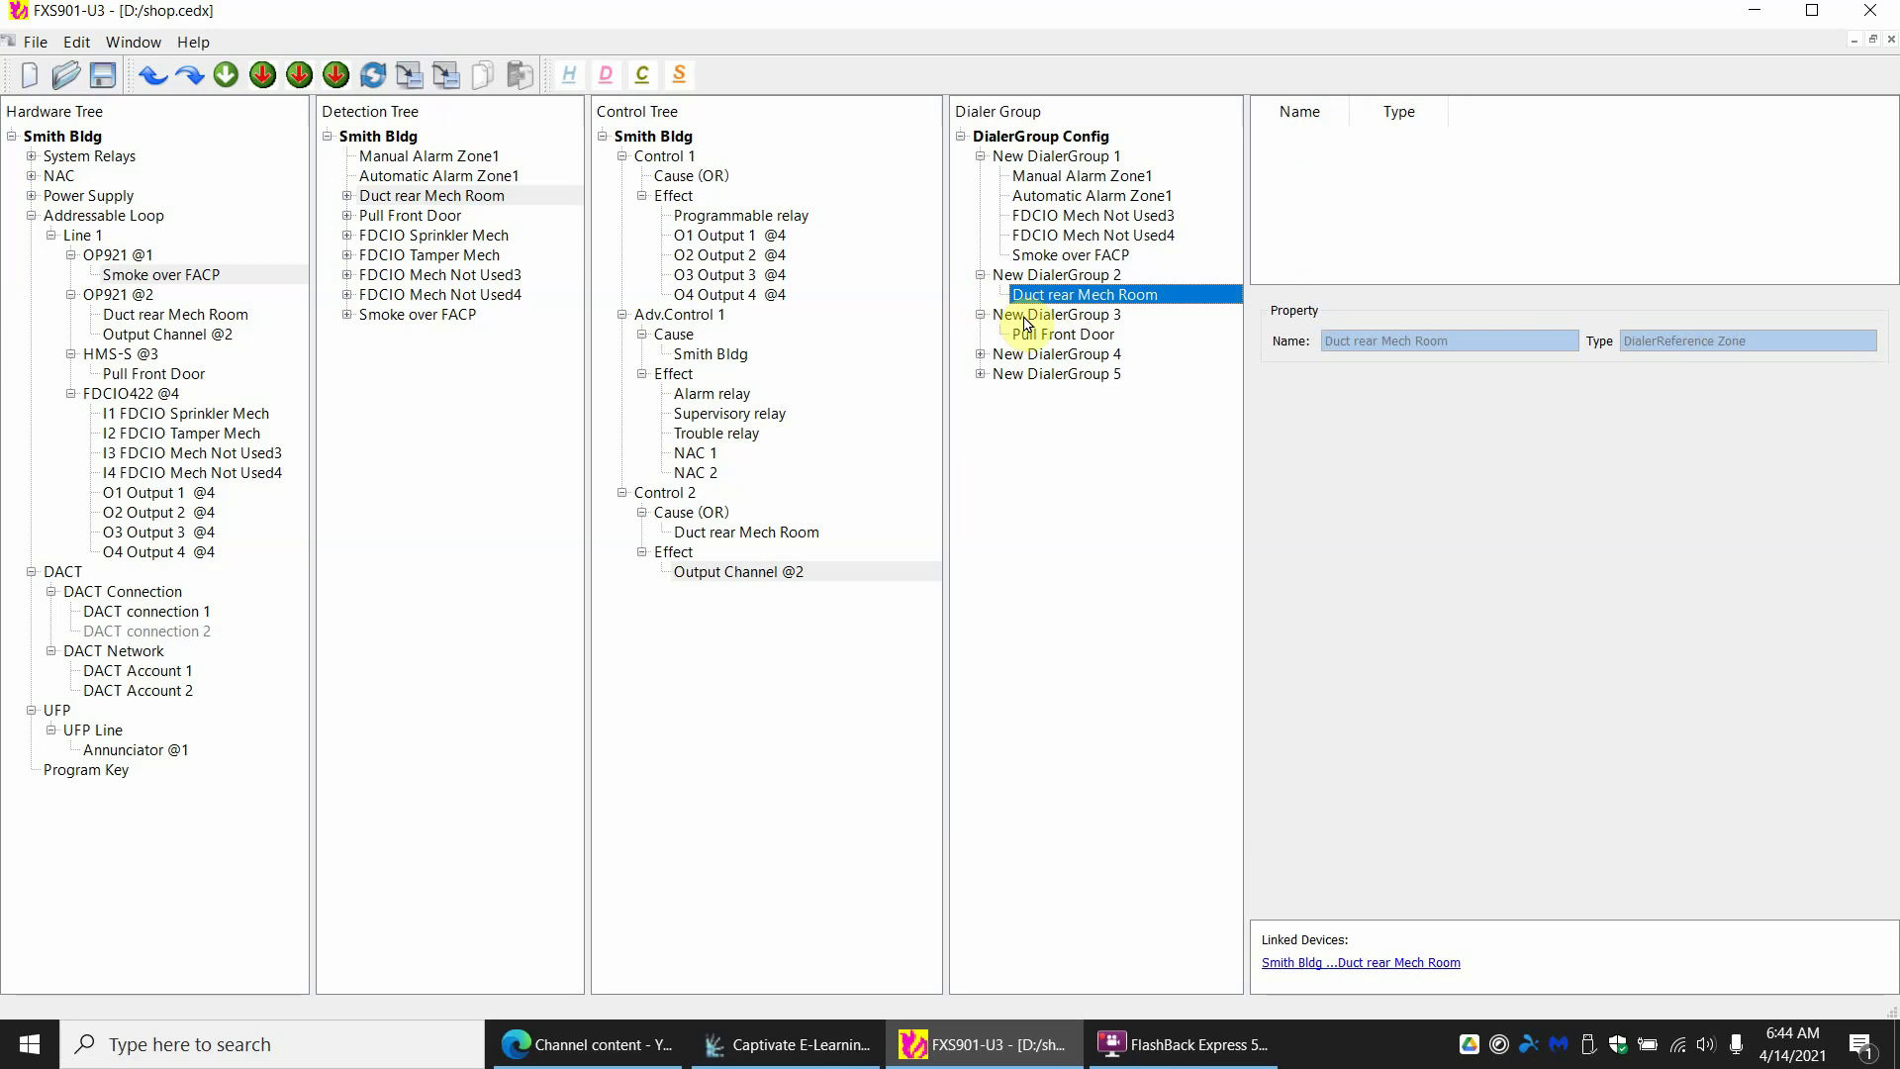
pyautogui.click(980, 353)
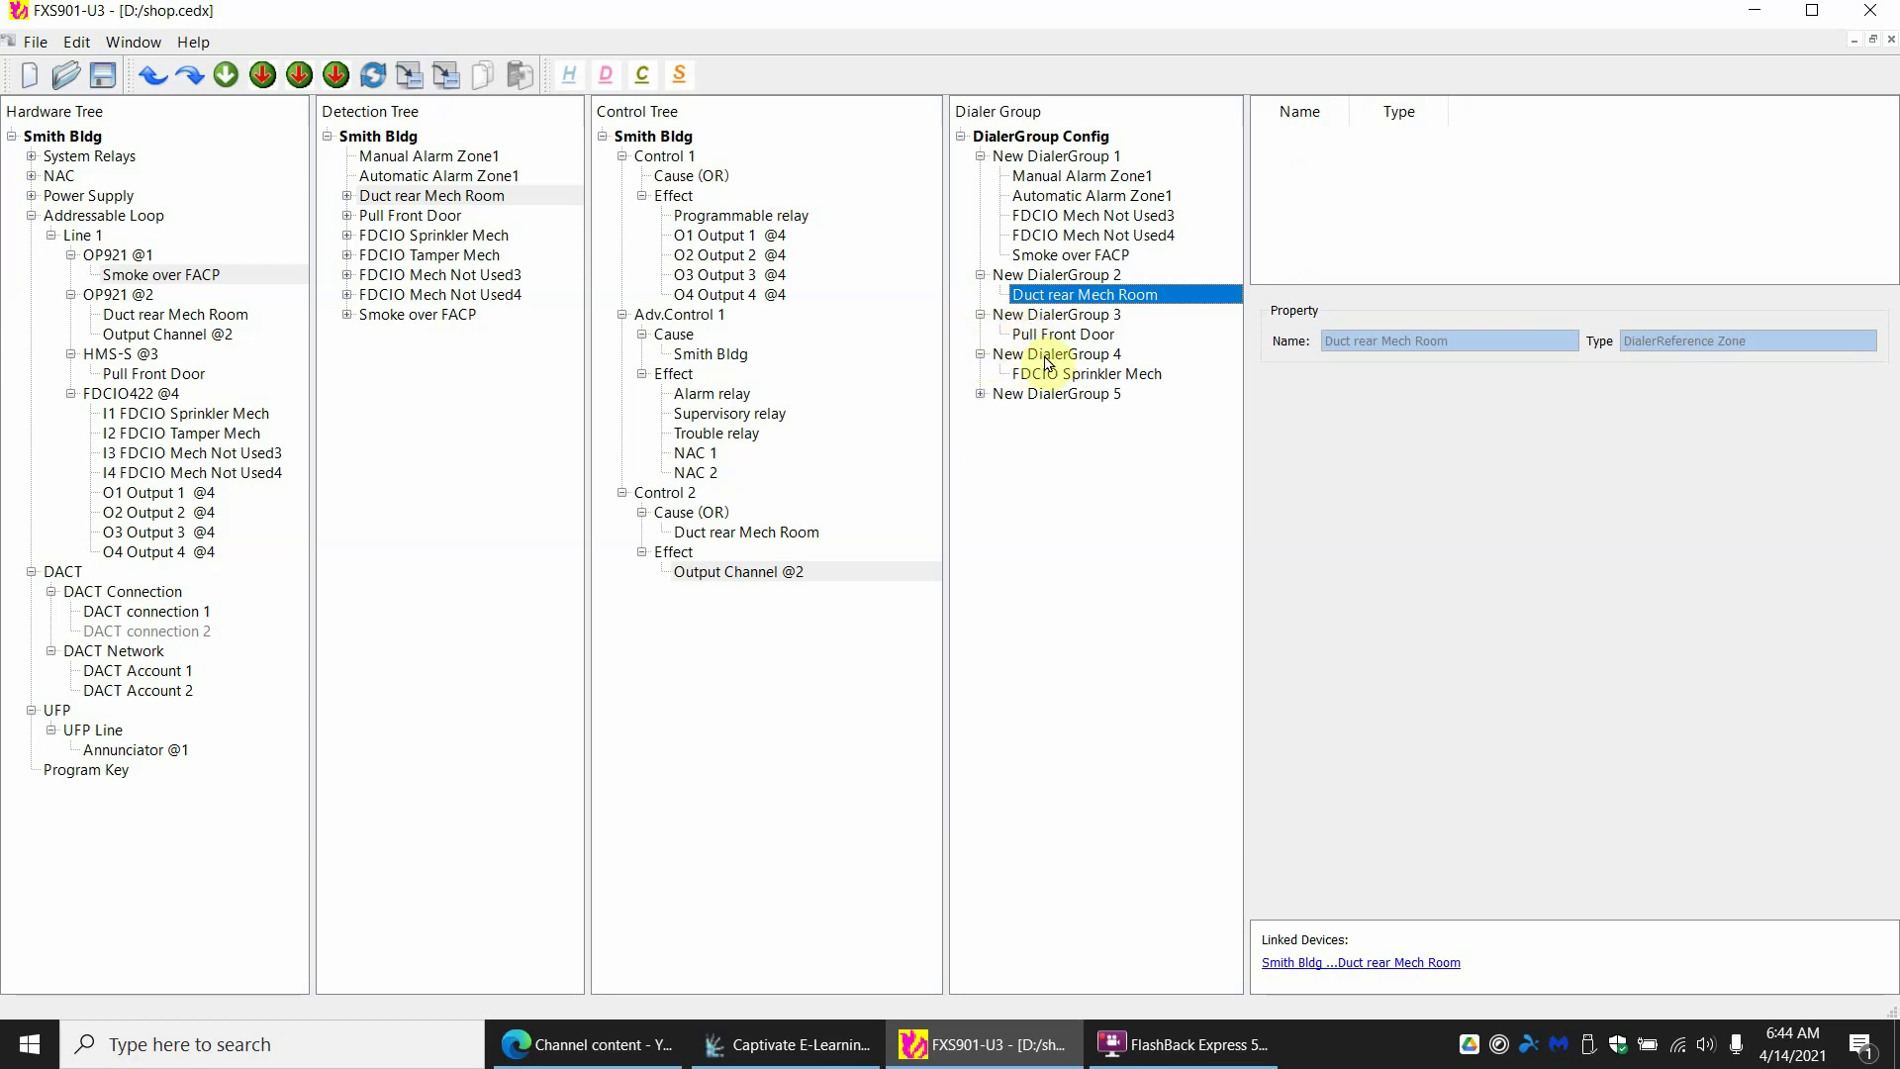
pyautogui.click(979, 393)
pyautogui.click(1051, 396)
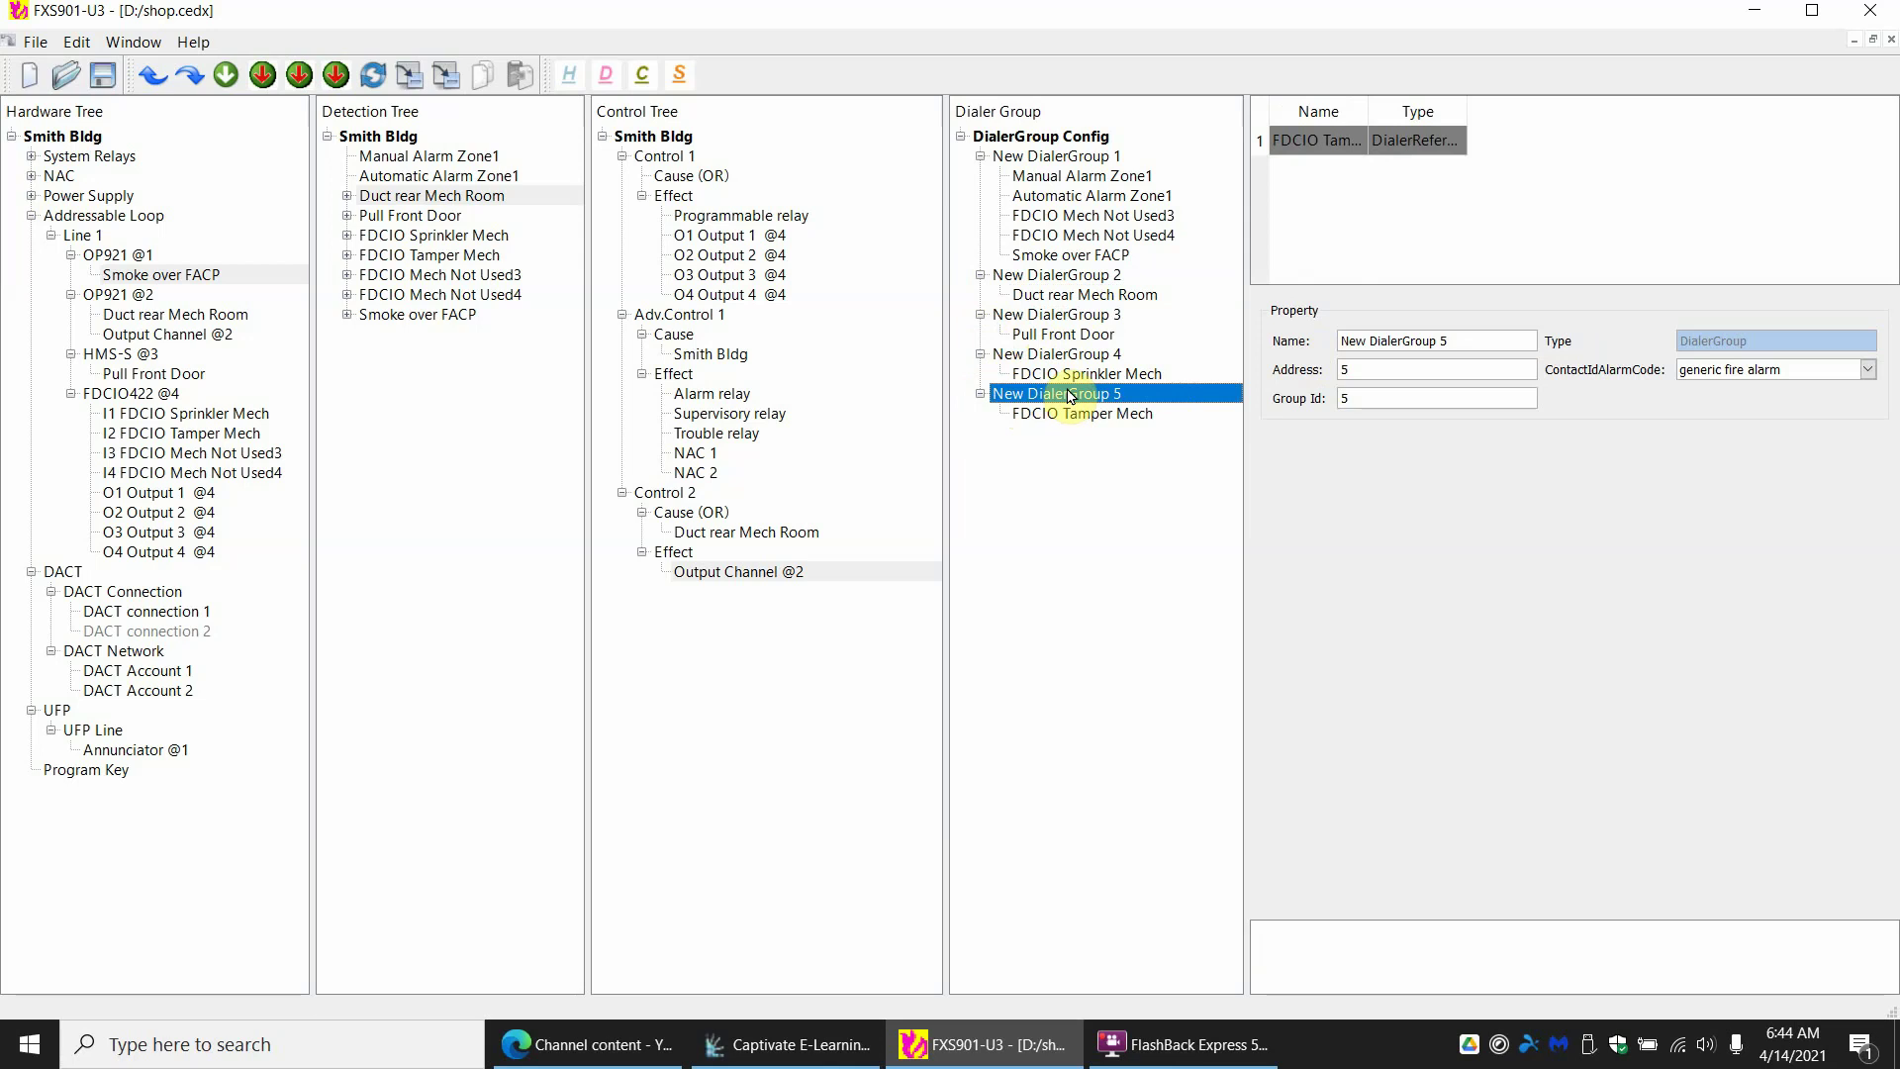
# Set the Contact ID alarm code of New DialerGroup 4, which holds FDCIO Sprinkler Mech, to water flow alarm
pyautogui.click(1092, 374)
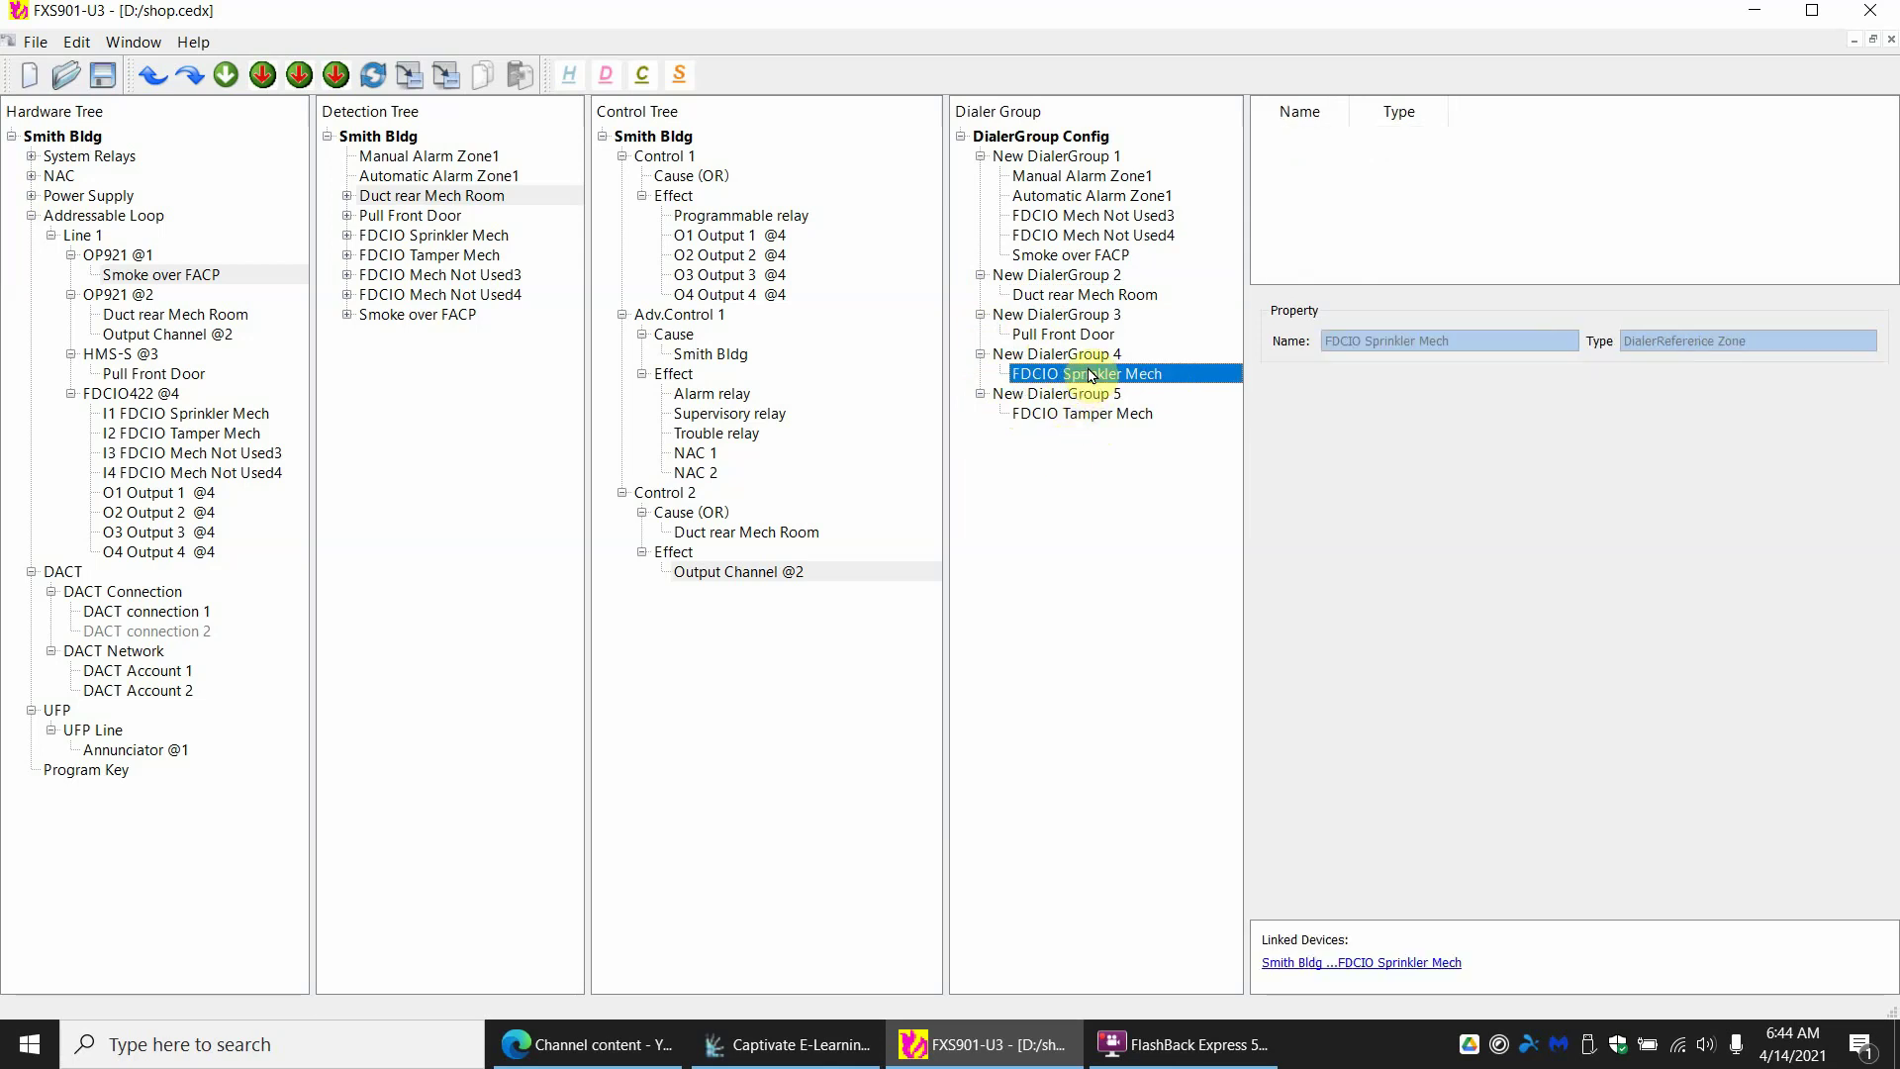
pyautogui.click(1089, 354)
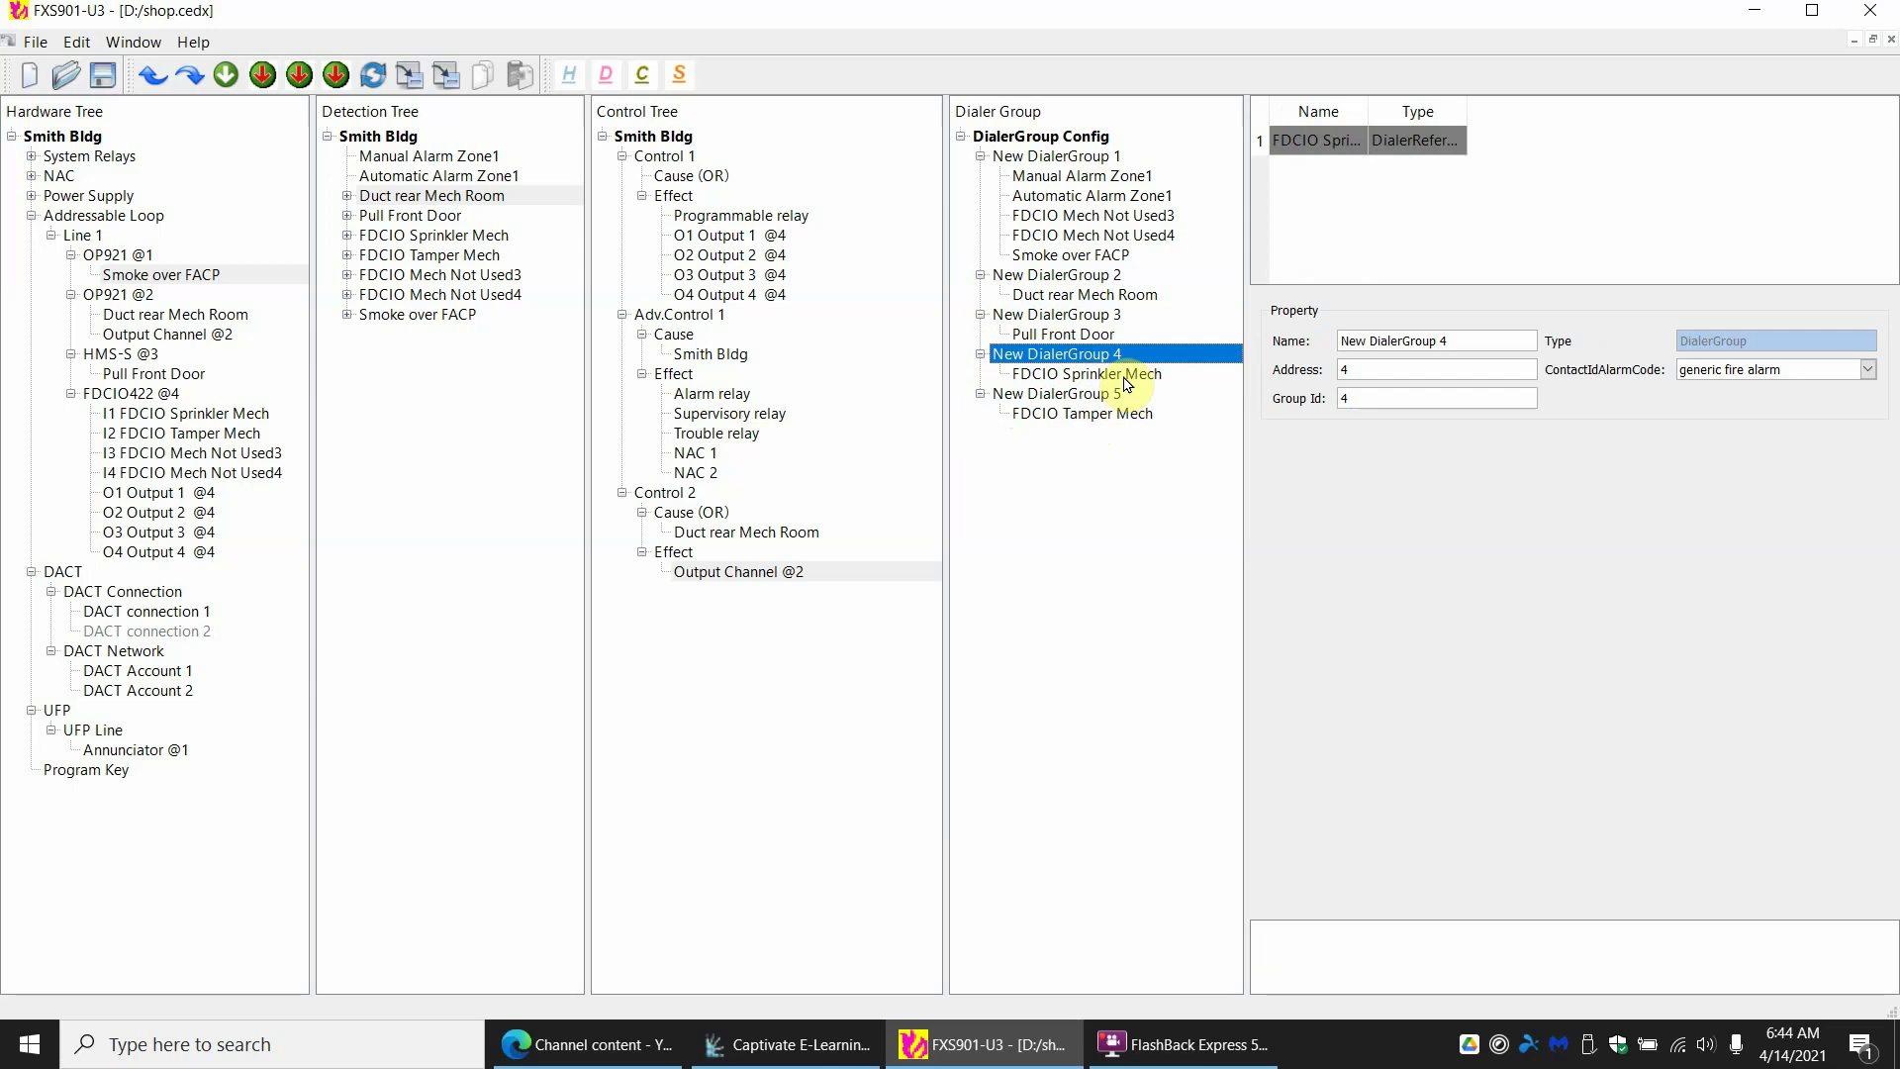
pyautogui.click(1806, 376)
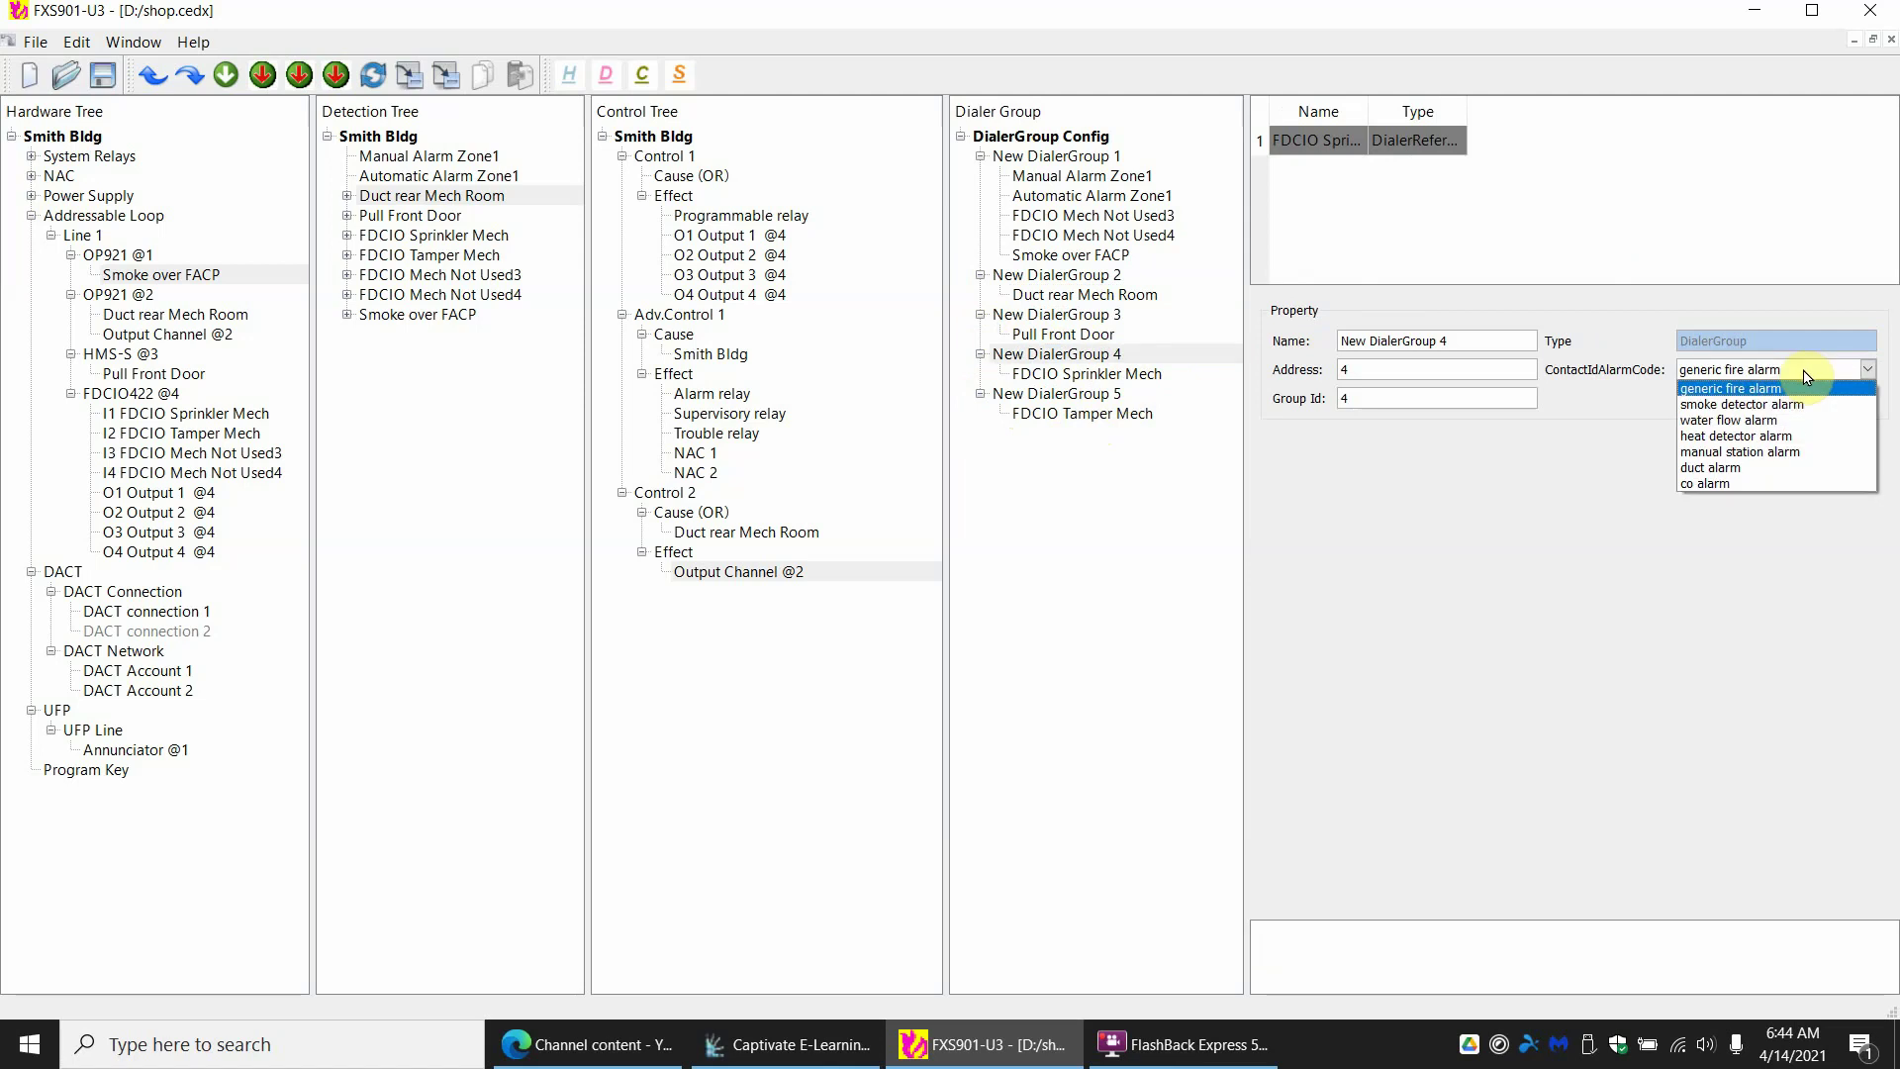
pyautogui.click(1749, 421)
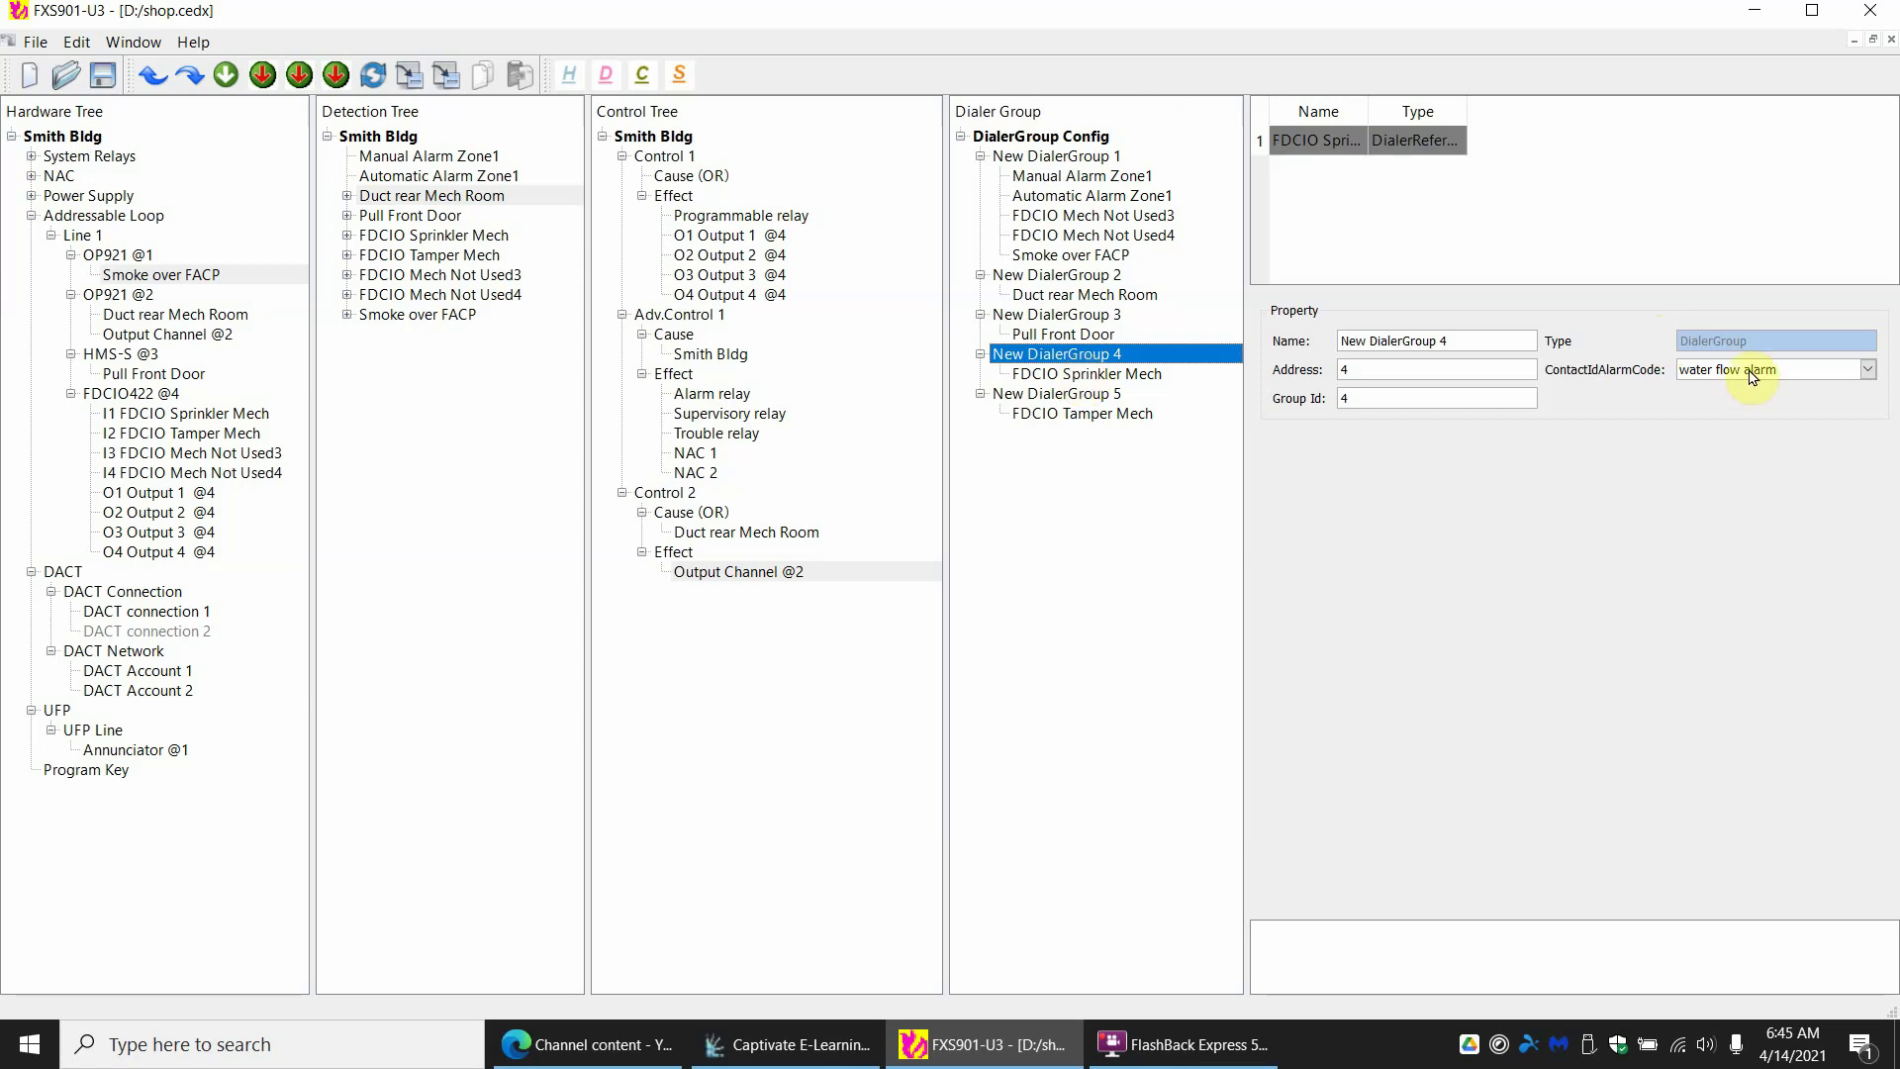
# Set the Contact ID alarm code of New DialerGroup 2, which holds Duct rear Mech Room, to duct alarm
pyautogui.click(1058, 336)
pyautogui.click(1073, 295)
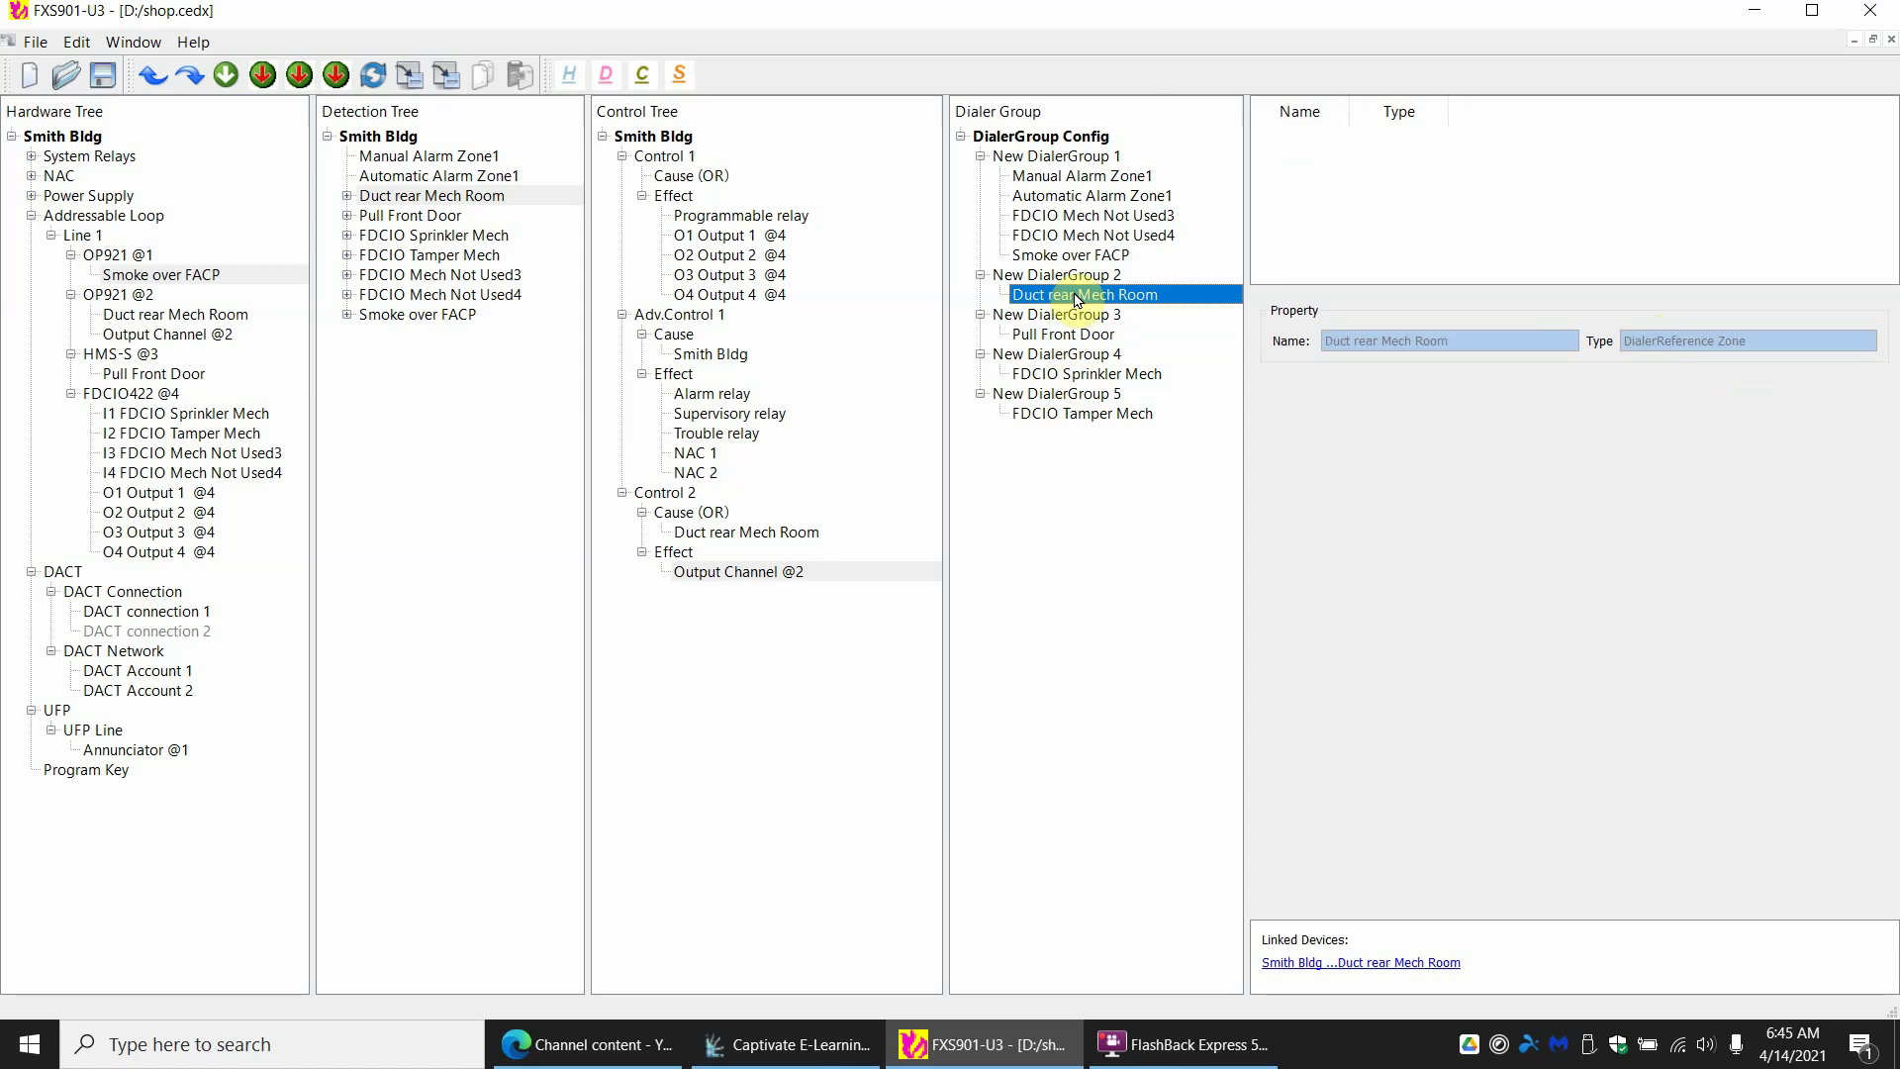
pyautogui.click(1099, 275)
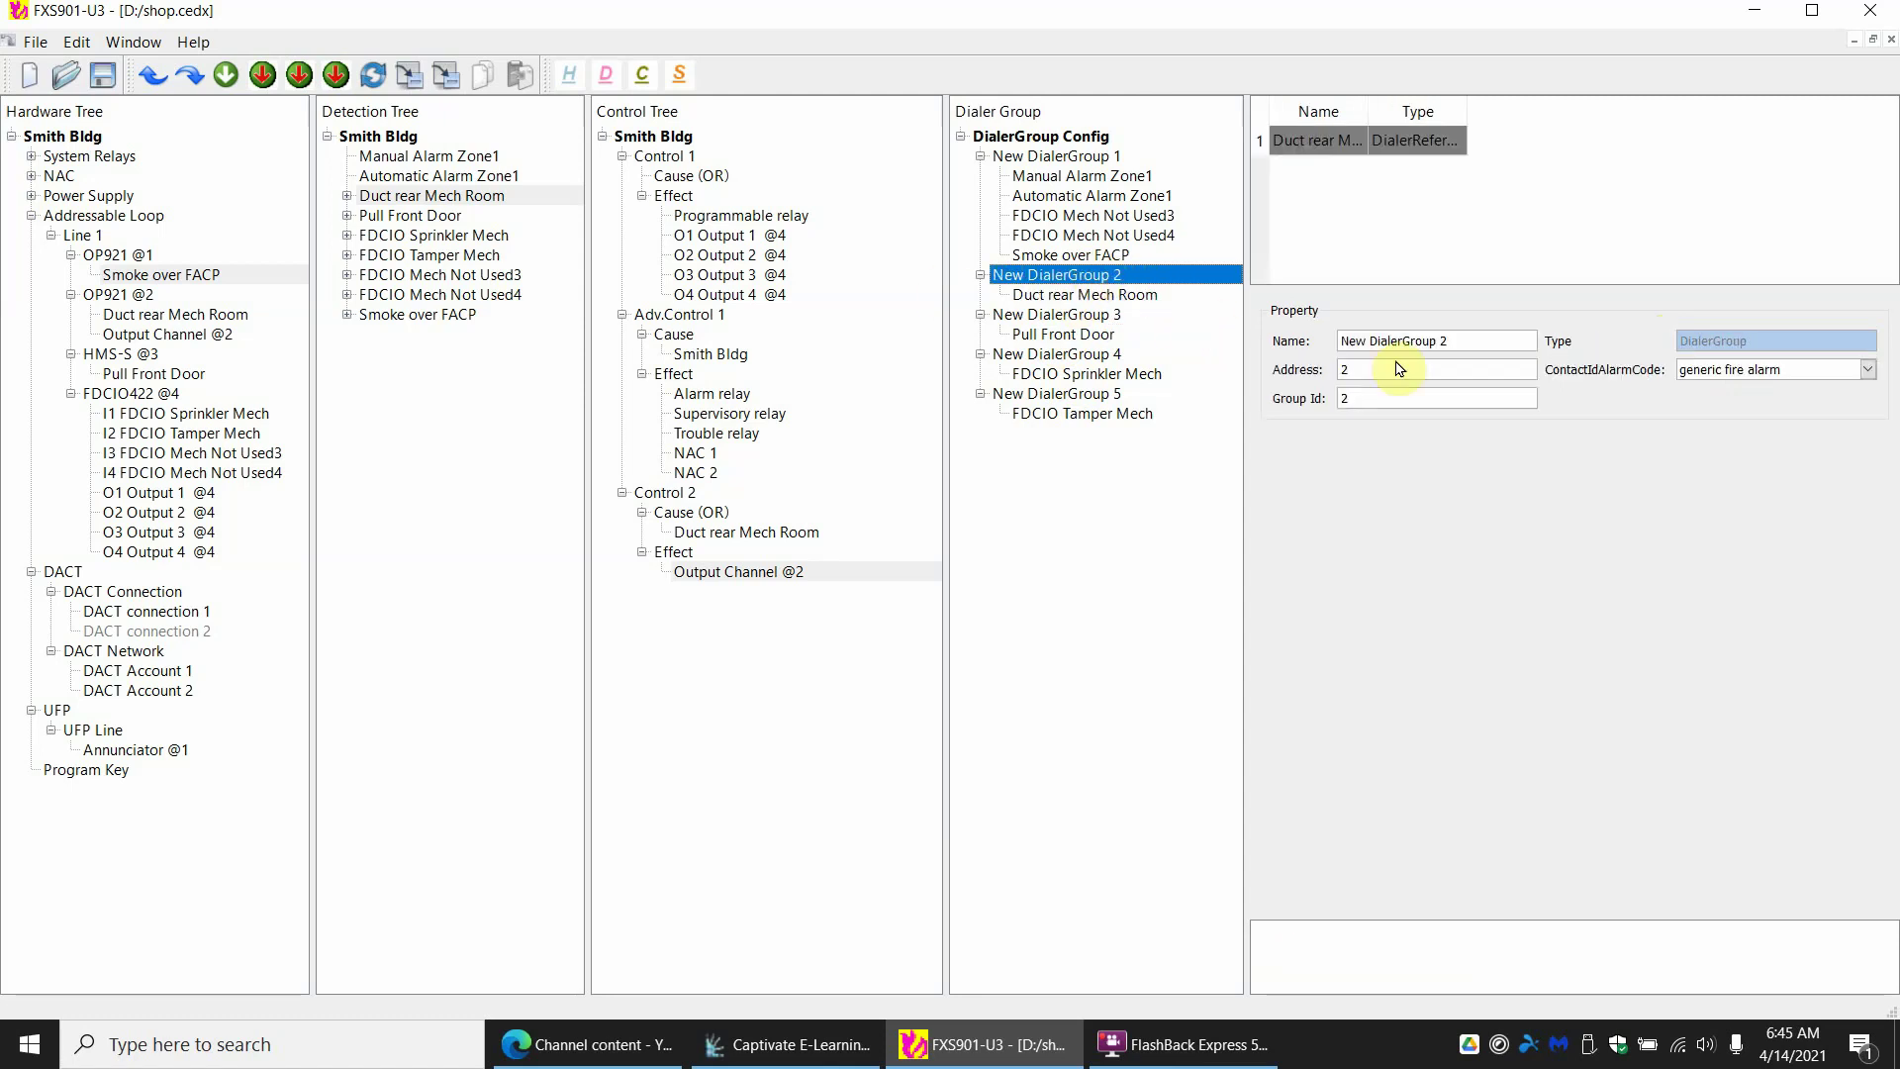
pyautogui.click(1748, 372)
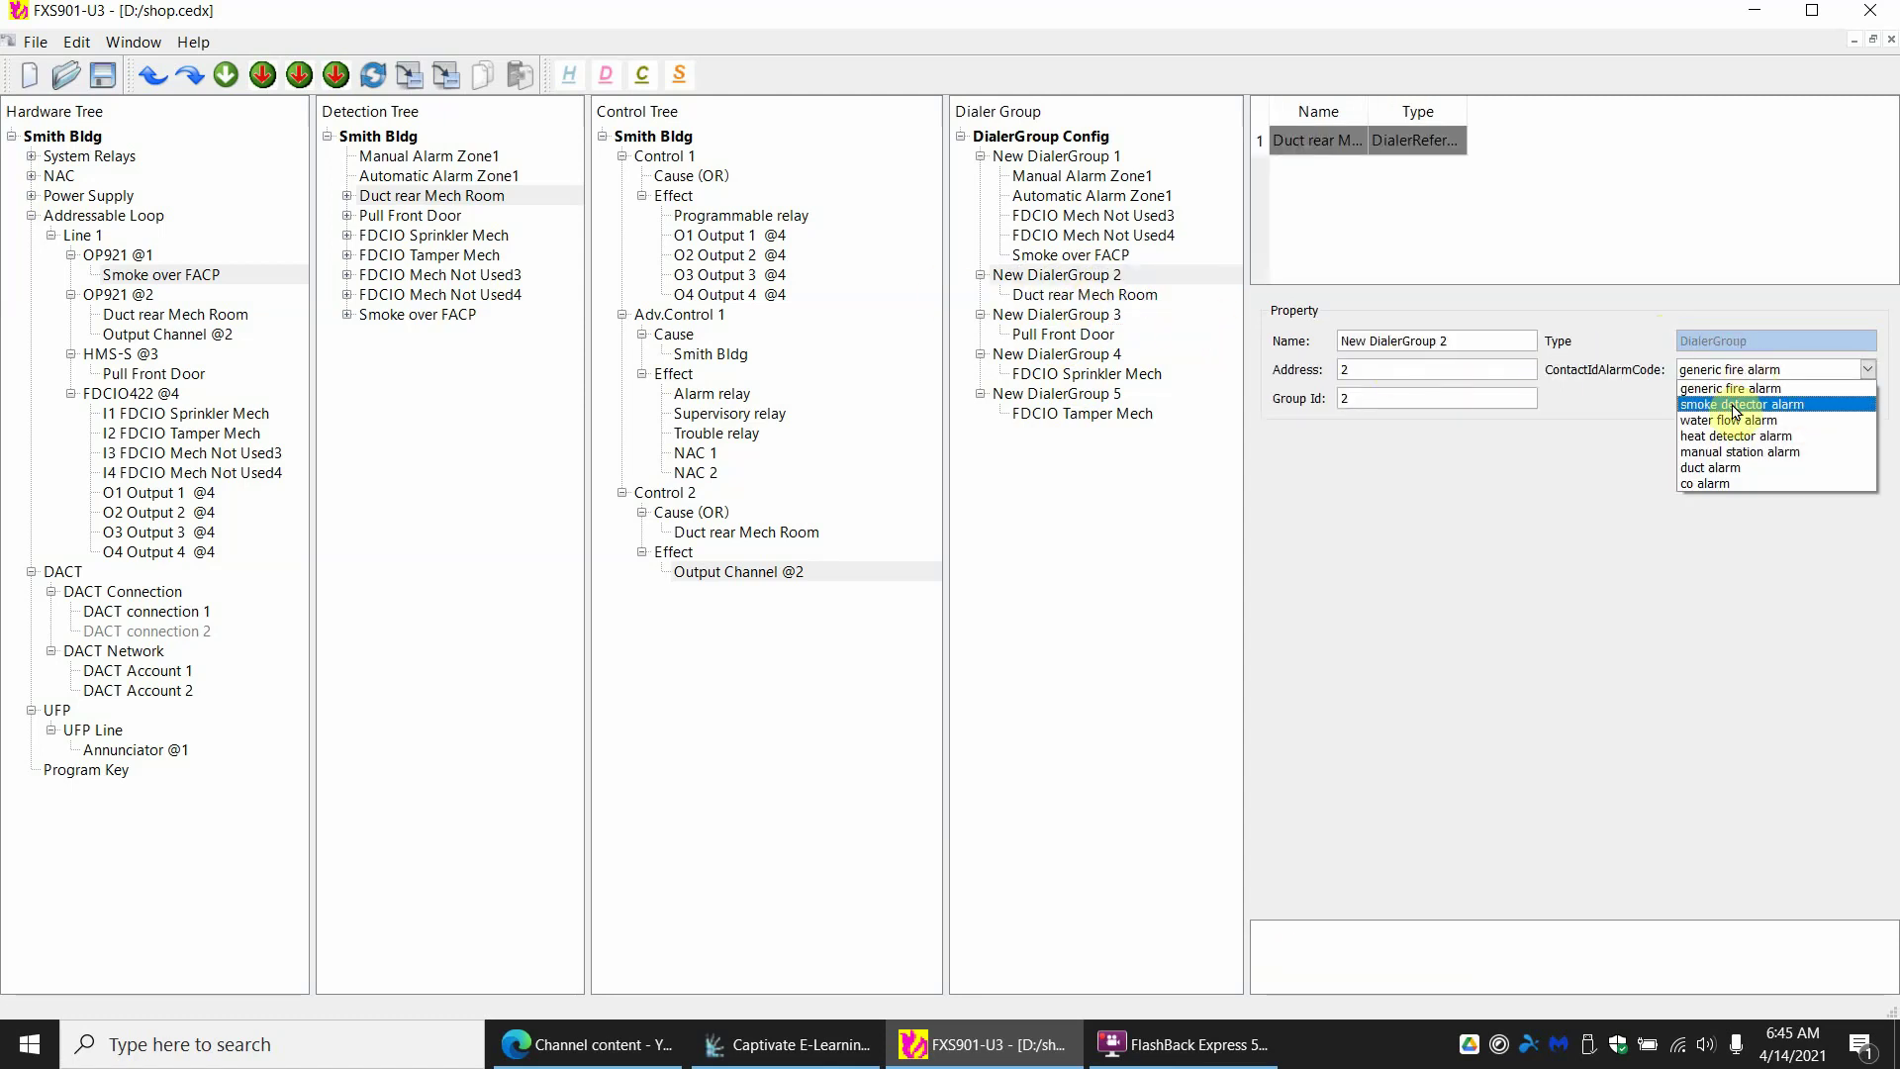
pyautogui.click(1733, 468)
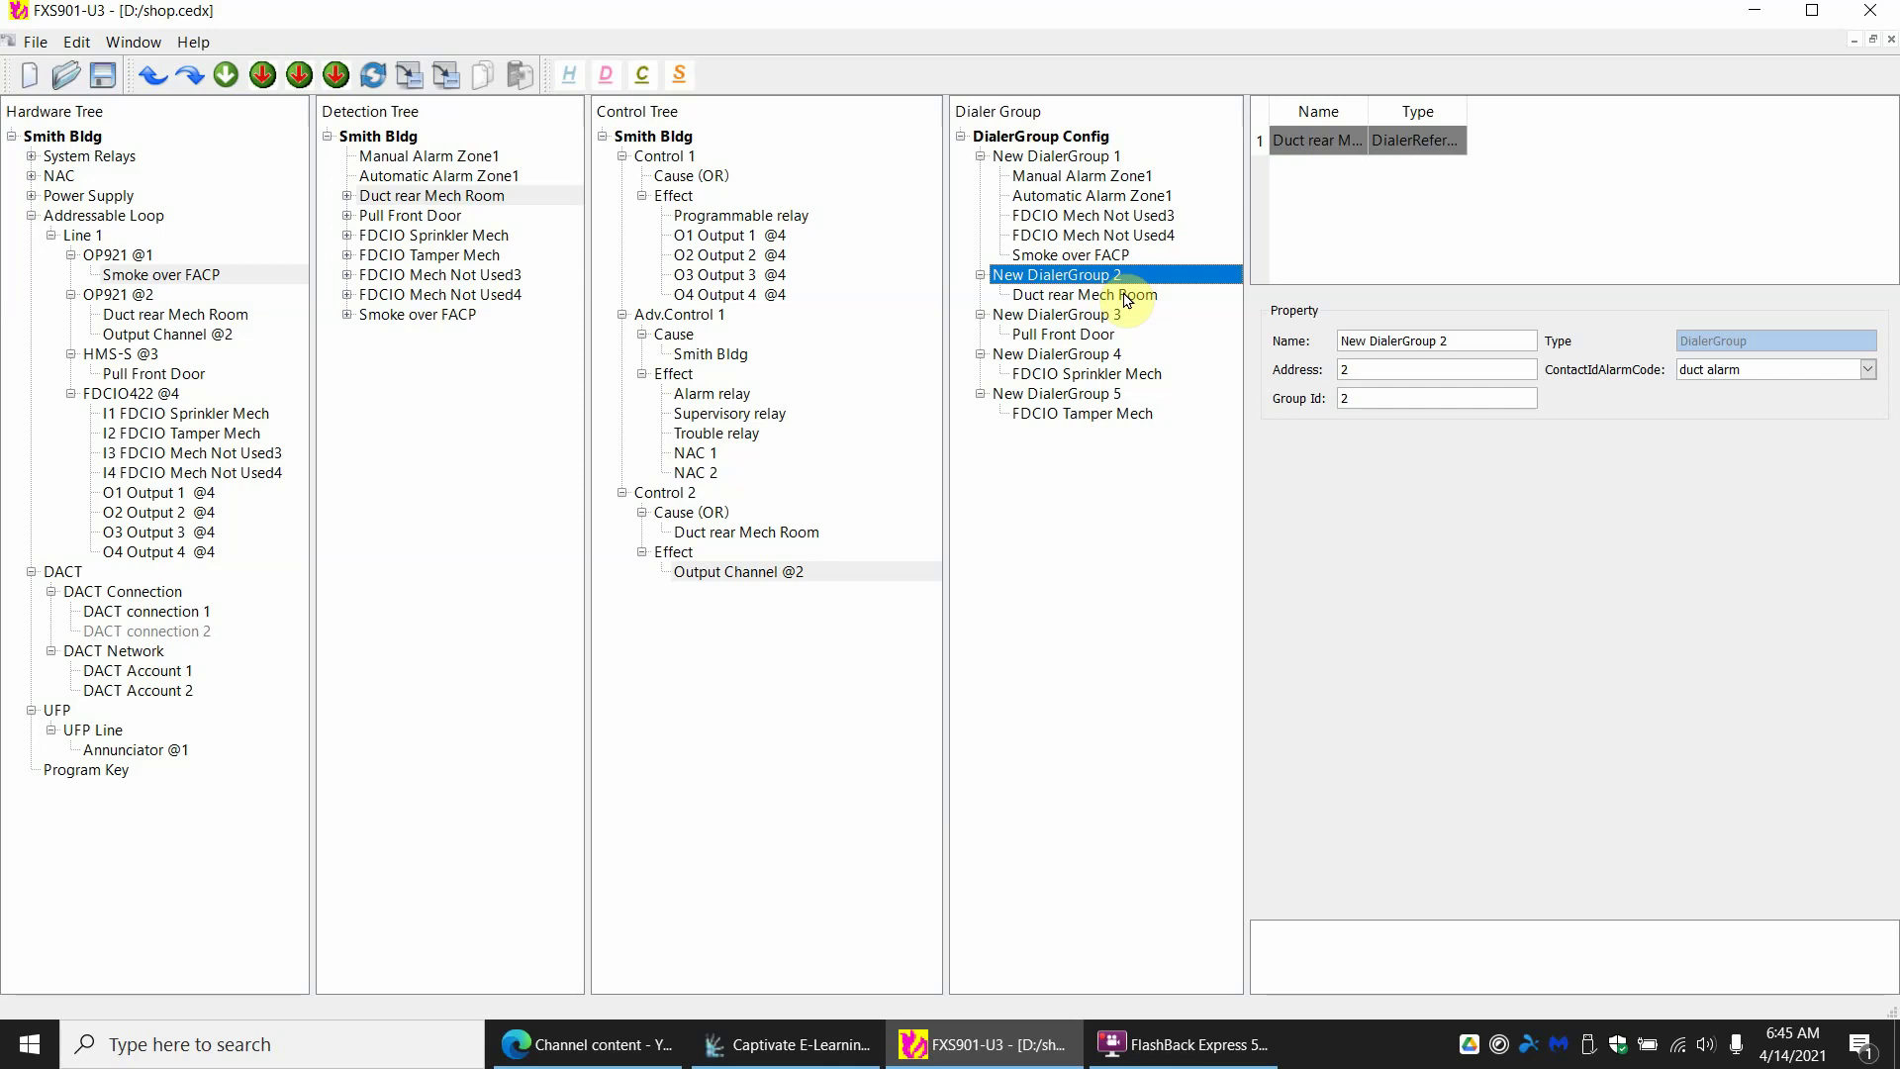
# Check the two FDCIO Mech Not Used entries and insert one more dialer group under DialerGroup Config
pyautogui.click(1066, 218)
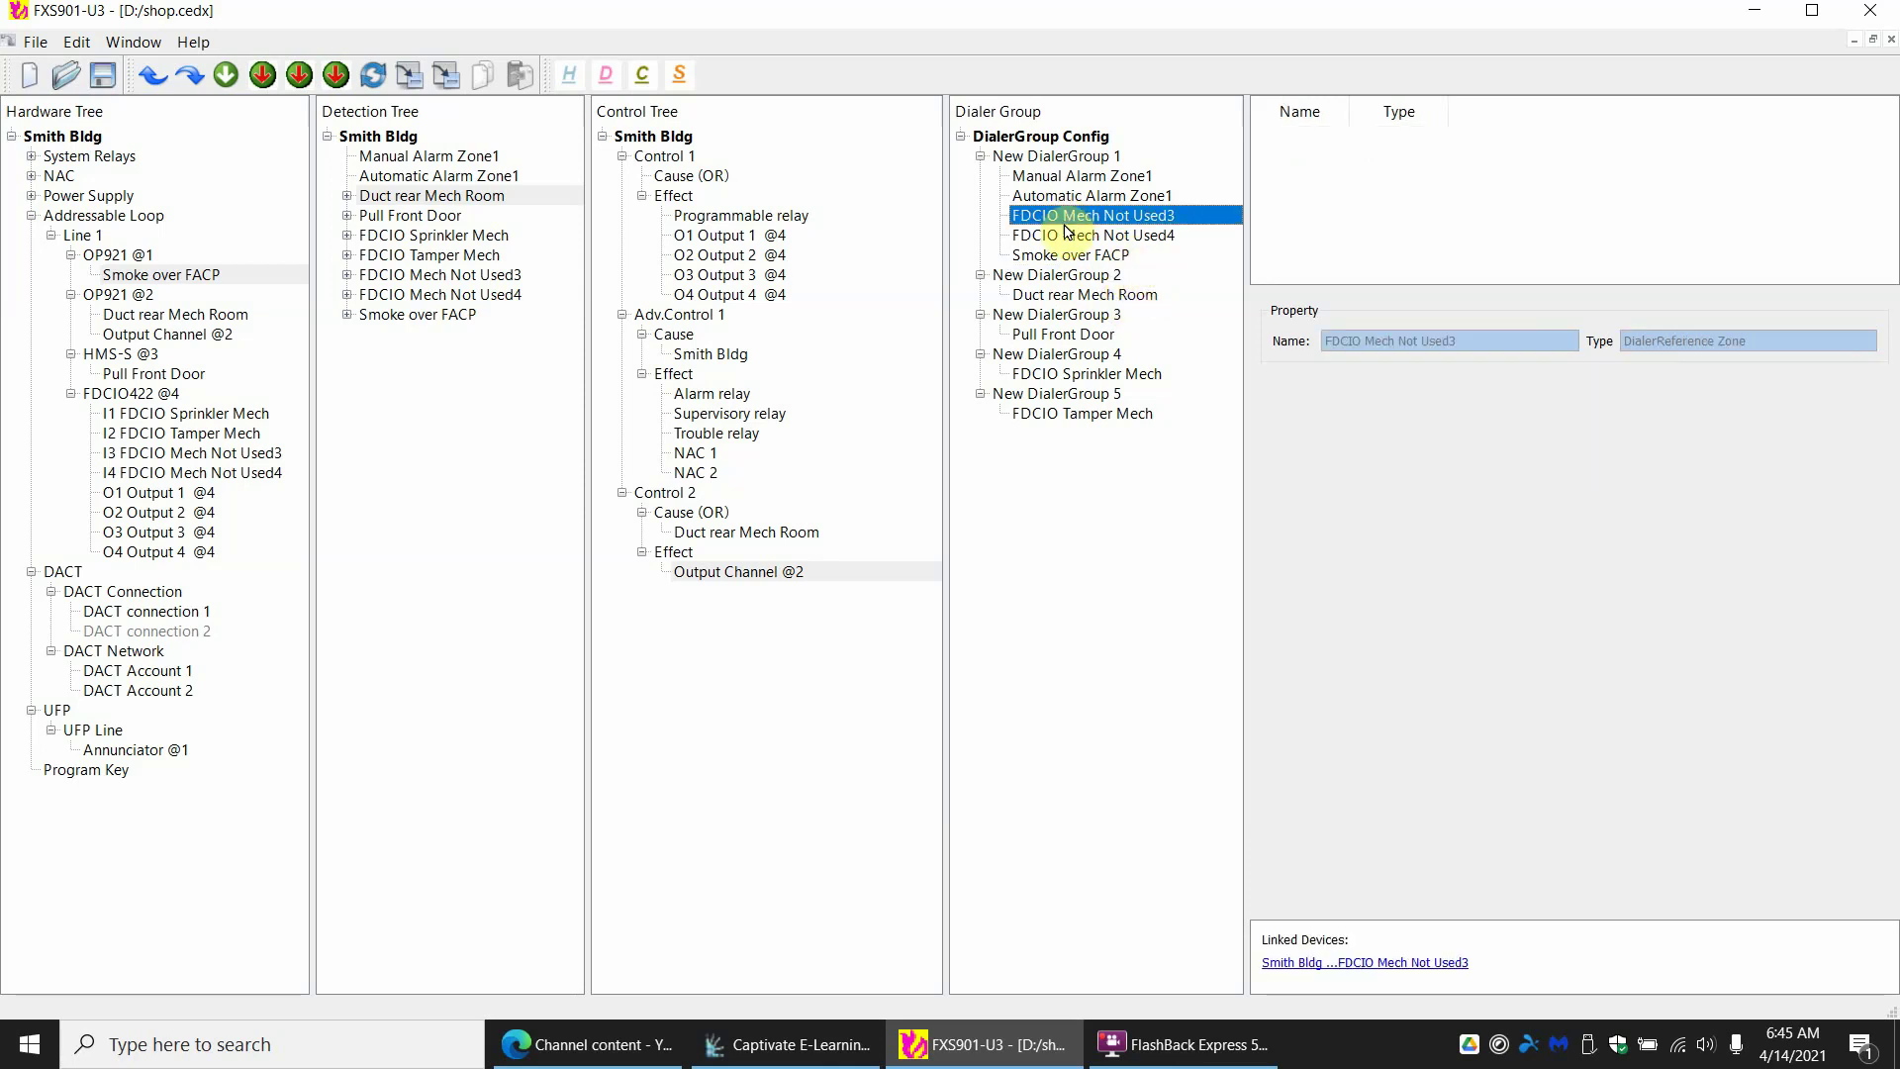
pyautogui.click(1066, 235)
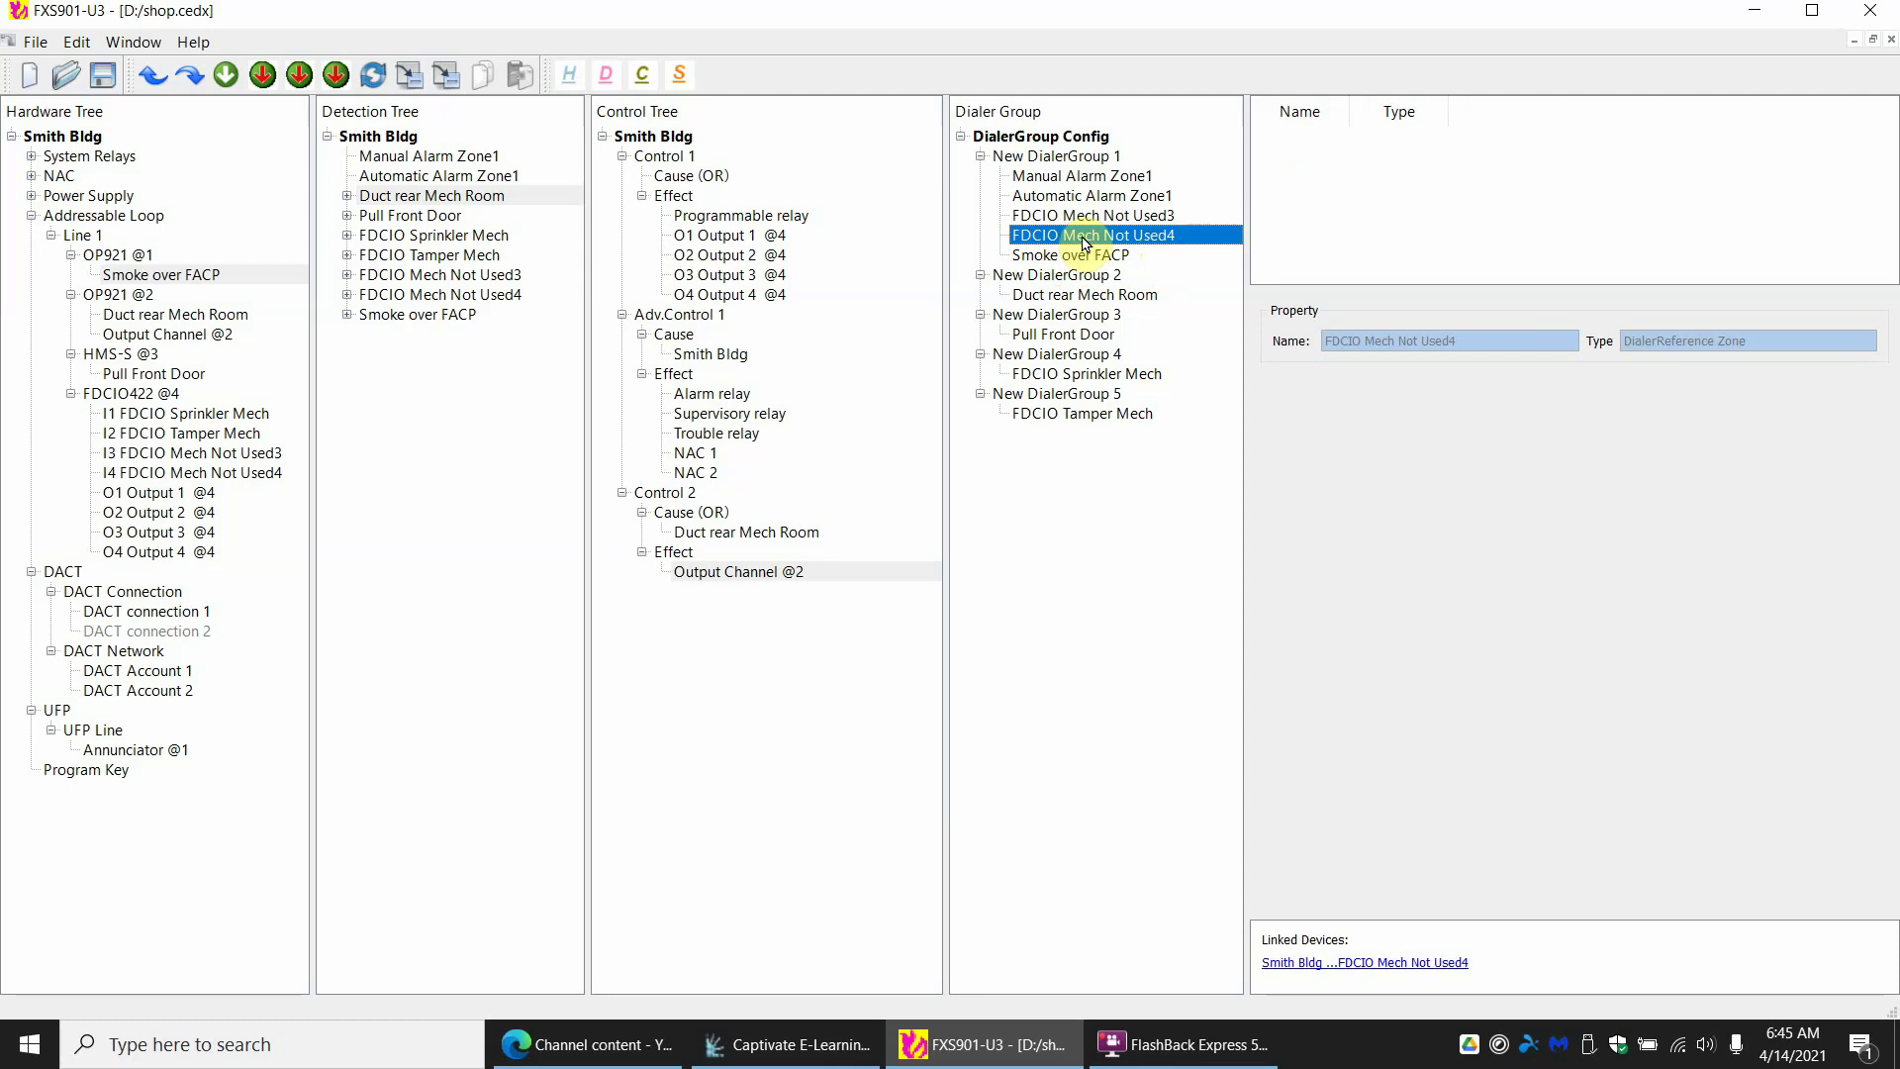
pyautogui.rightClick(1058, 141)
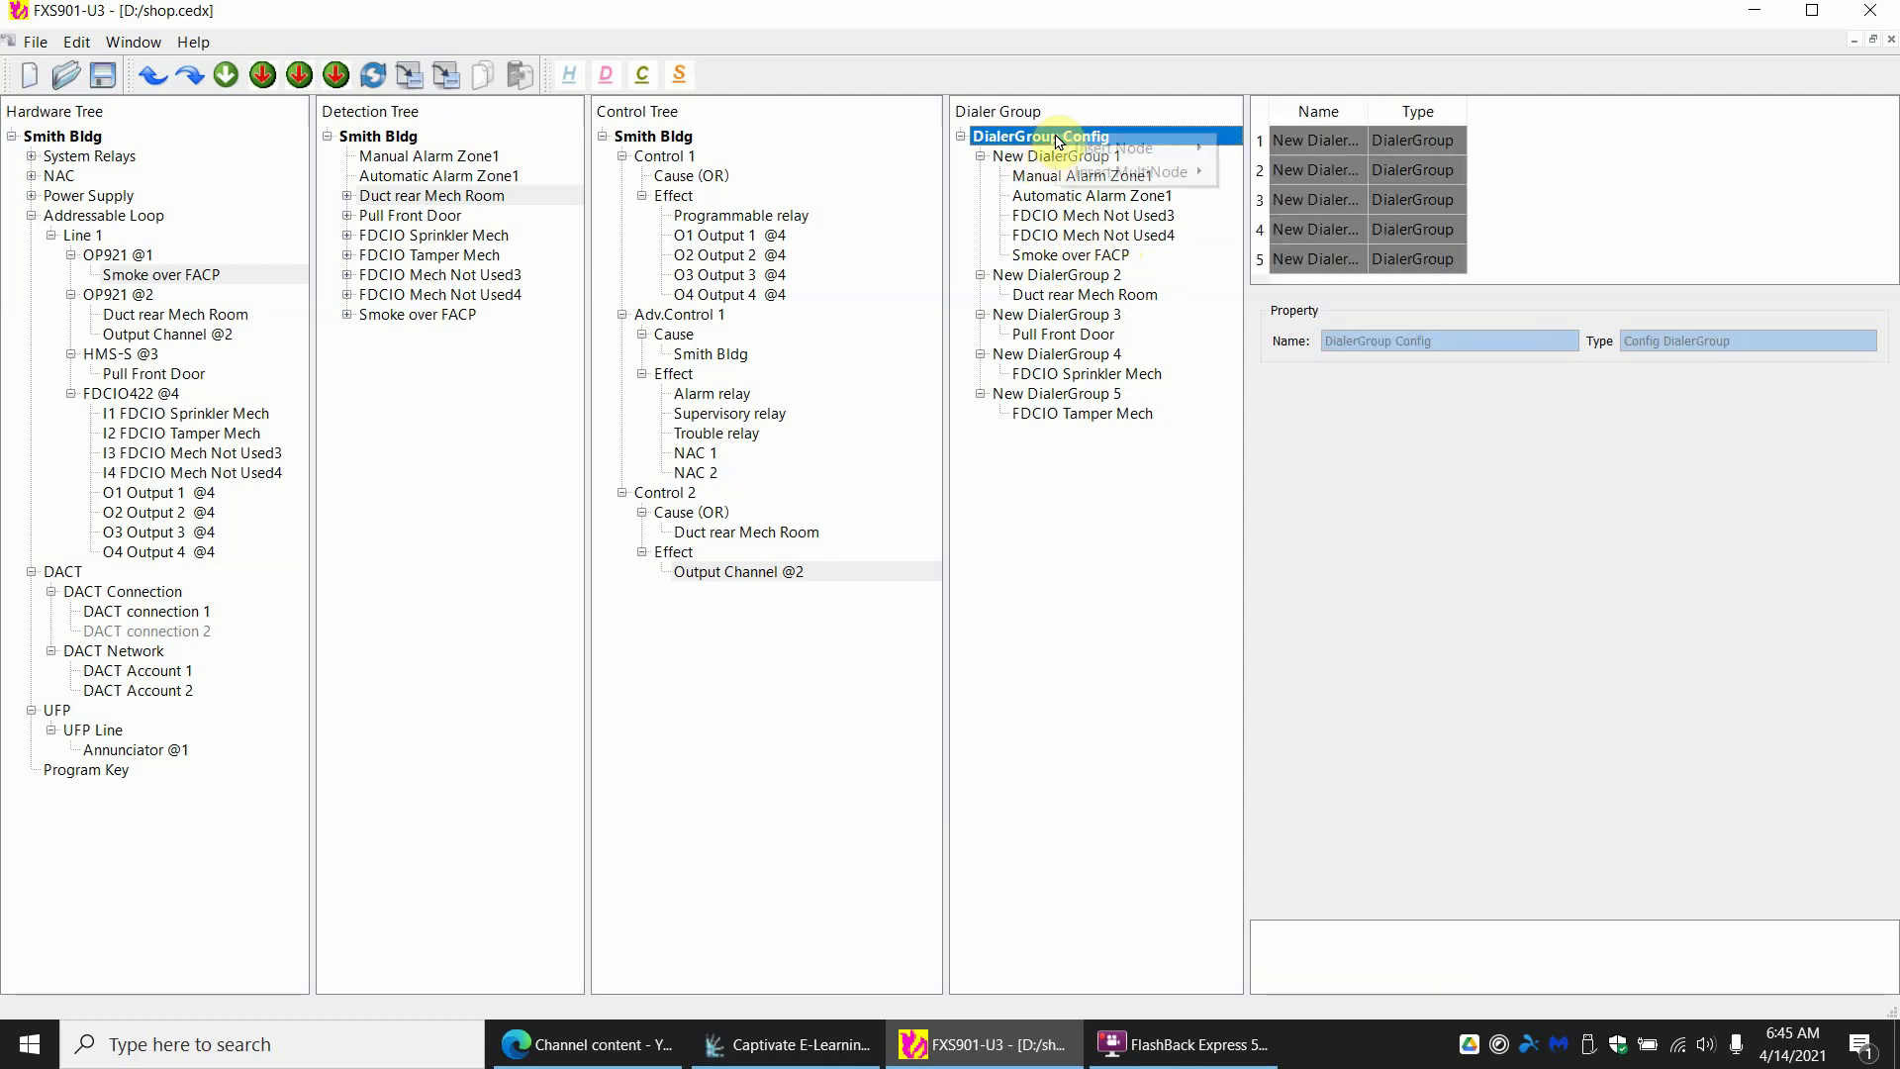
pyautogui.moveTo(1109, 148)
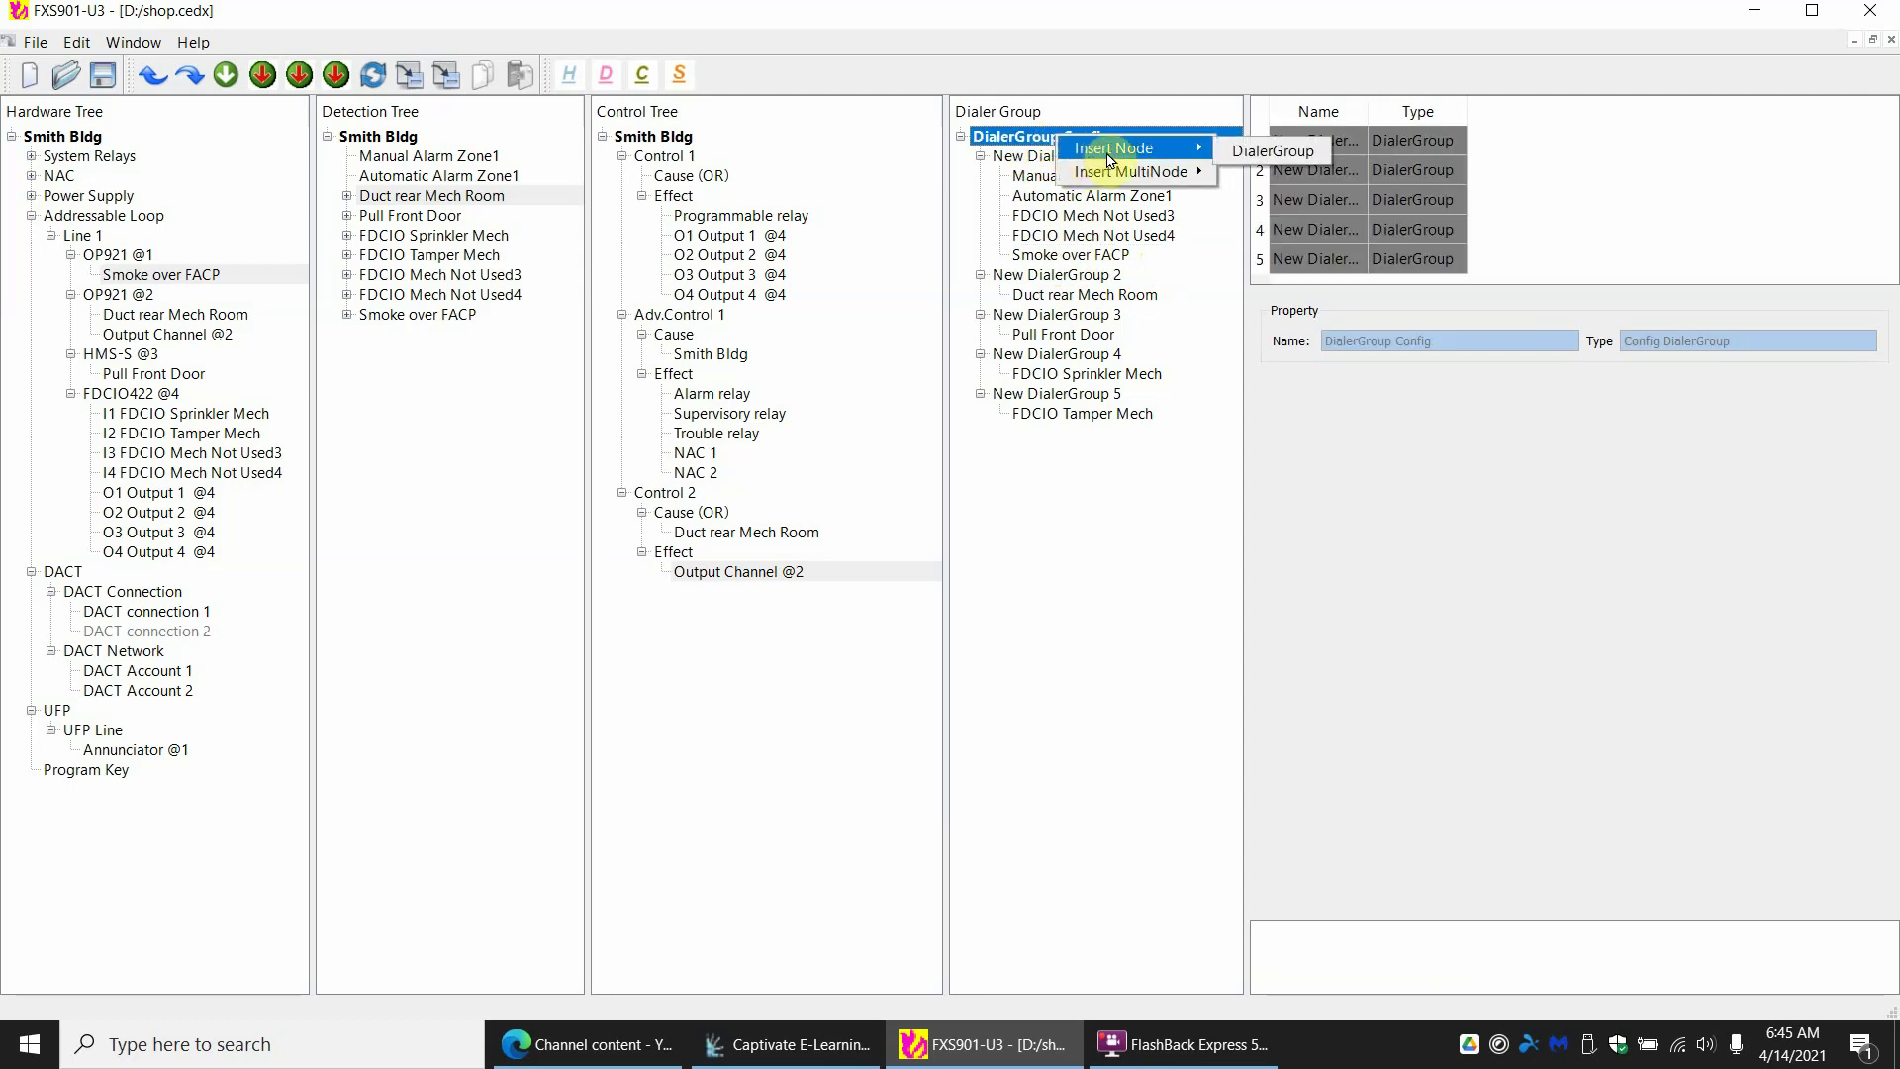
pyautogui.click(1258, 154)
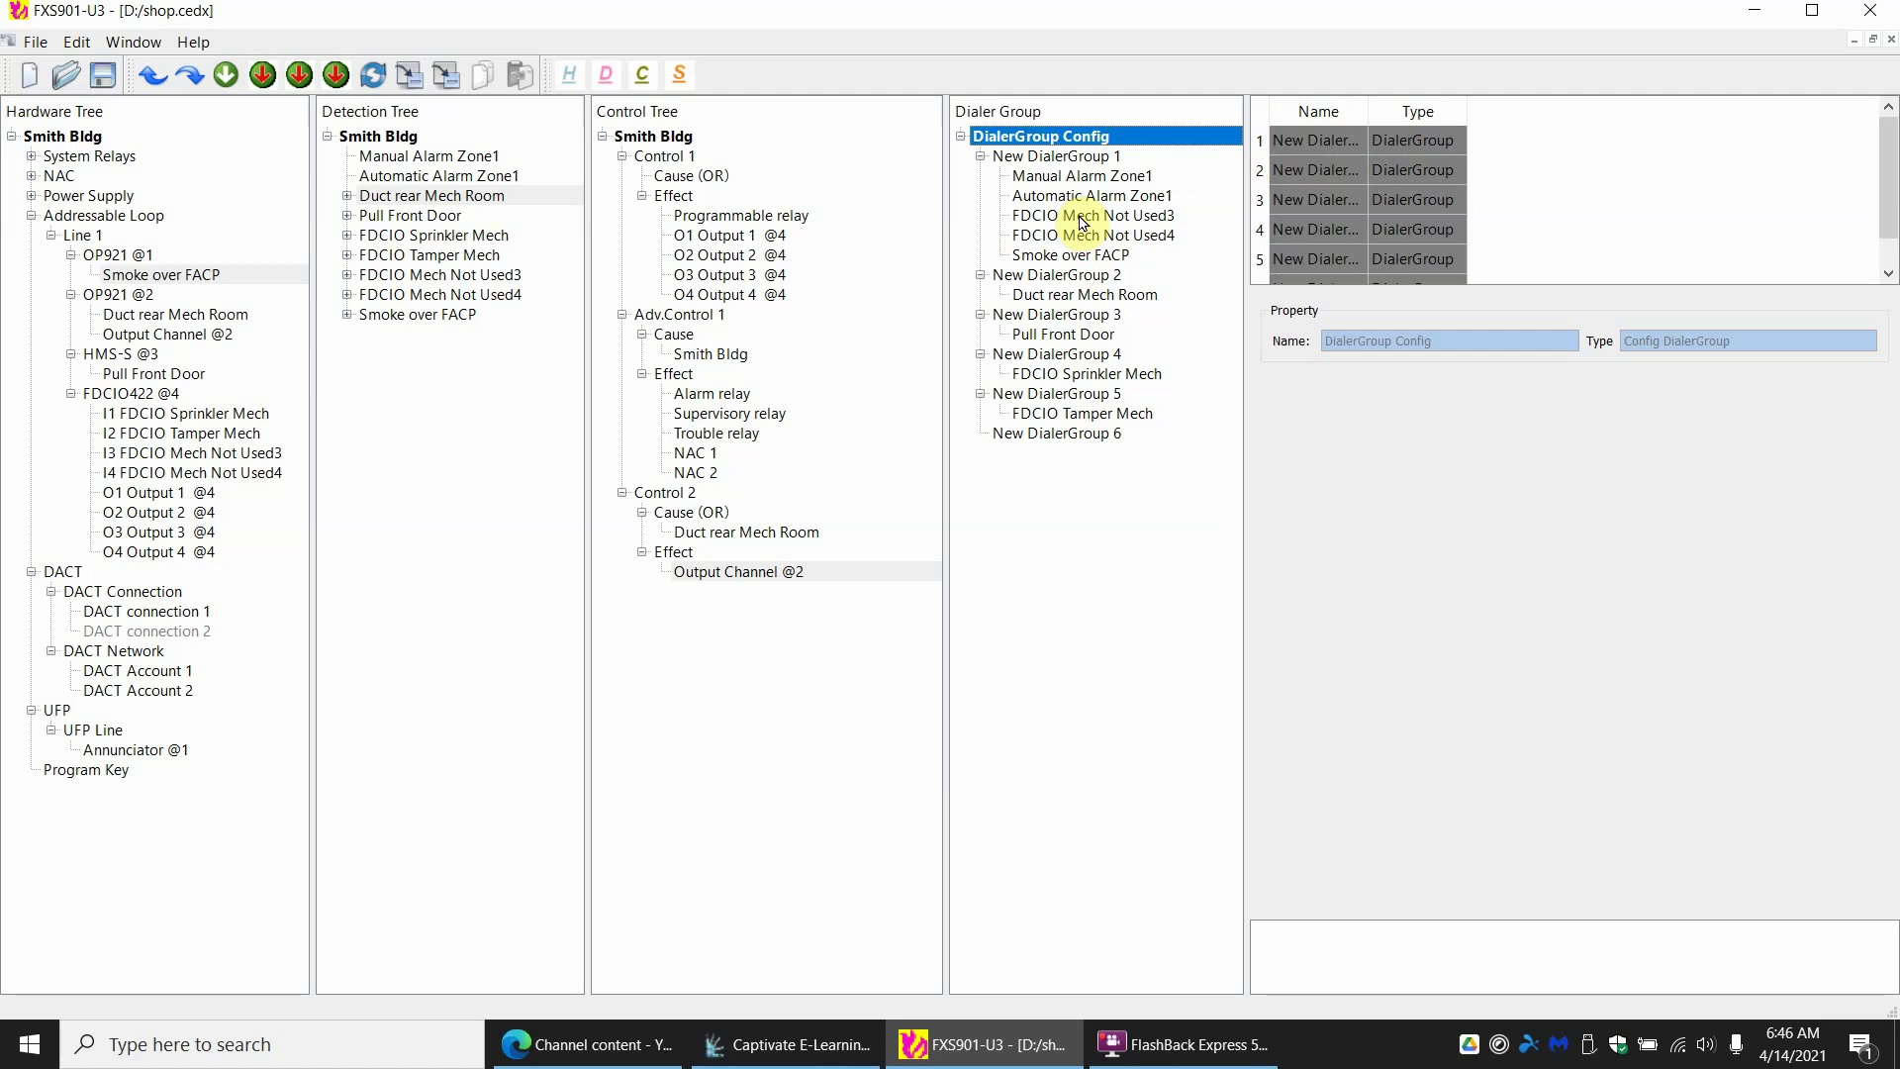
# Move FDCIO Mech Not Used3 and FDCIO Mech Not Used4 from New DialerGroup 1 into New DialerGroup 6, and expand that group
pyautogui.moveTo(1082, 221); pyautogui.dragTo(1068, 435)
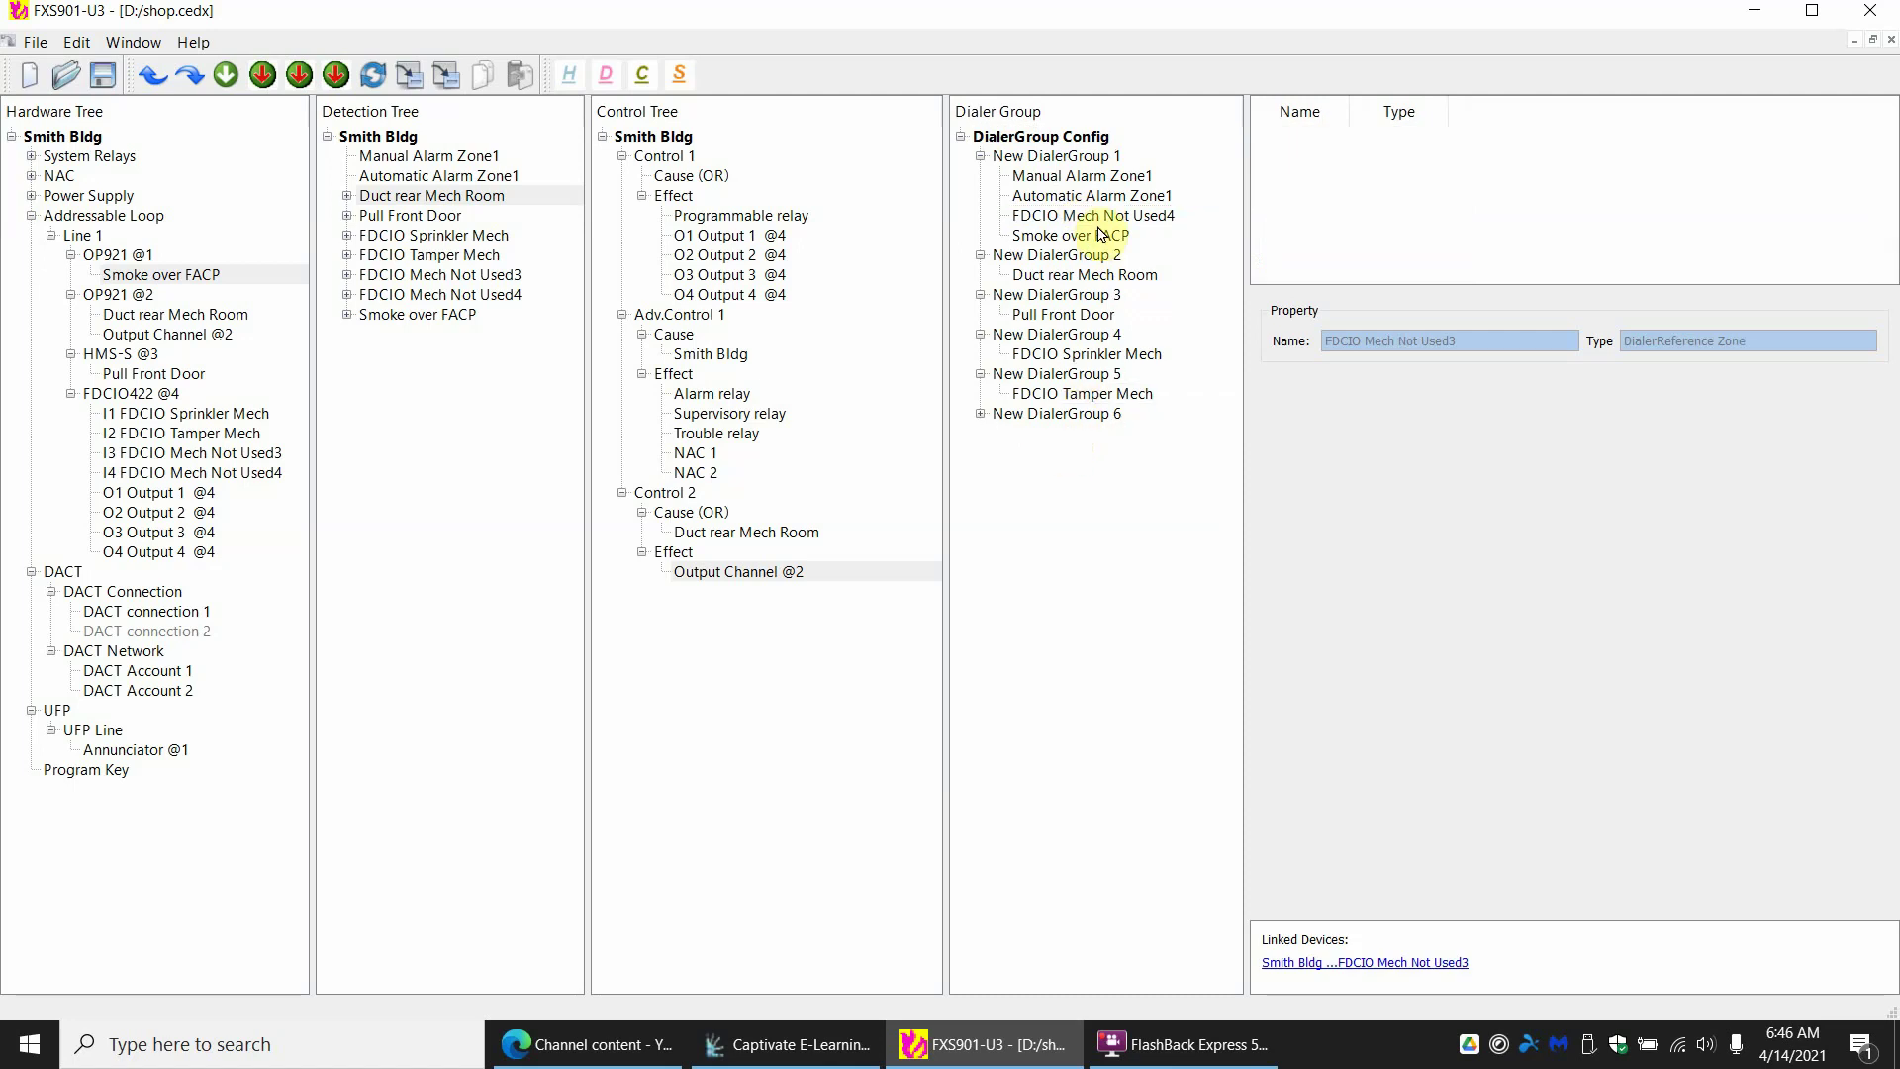
pyautogui.moveTo(1098, 216); pyautogui.dragTo(1077, 424)
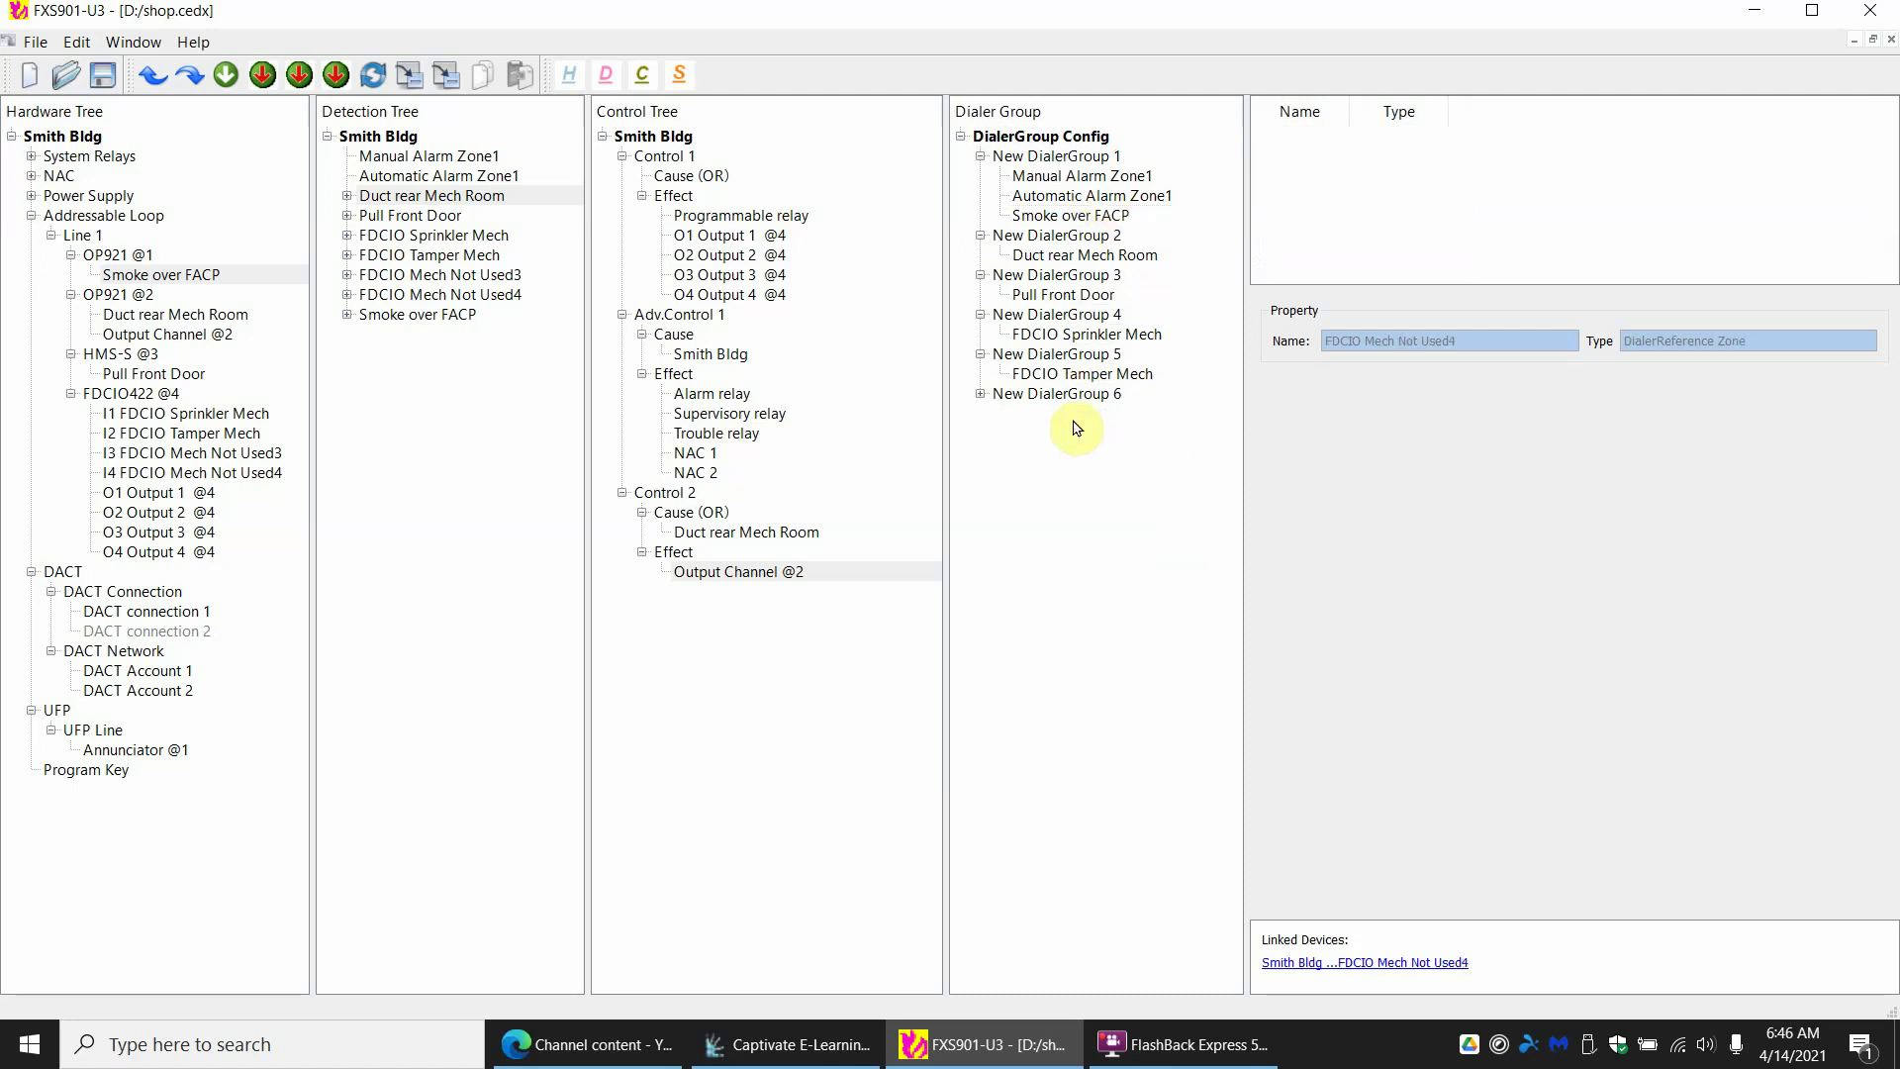
pyautogui.click(980, 394)
pyautogui.click(1046, 396)
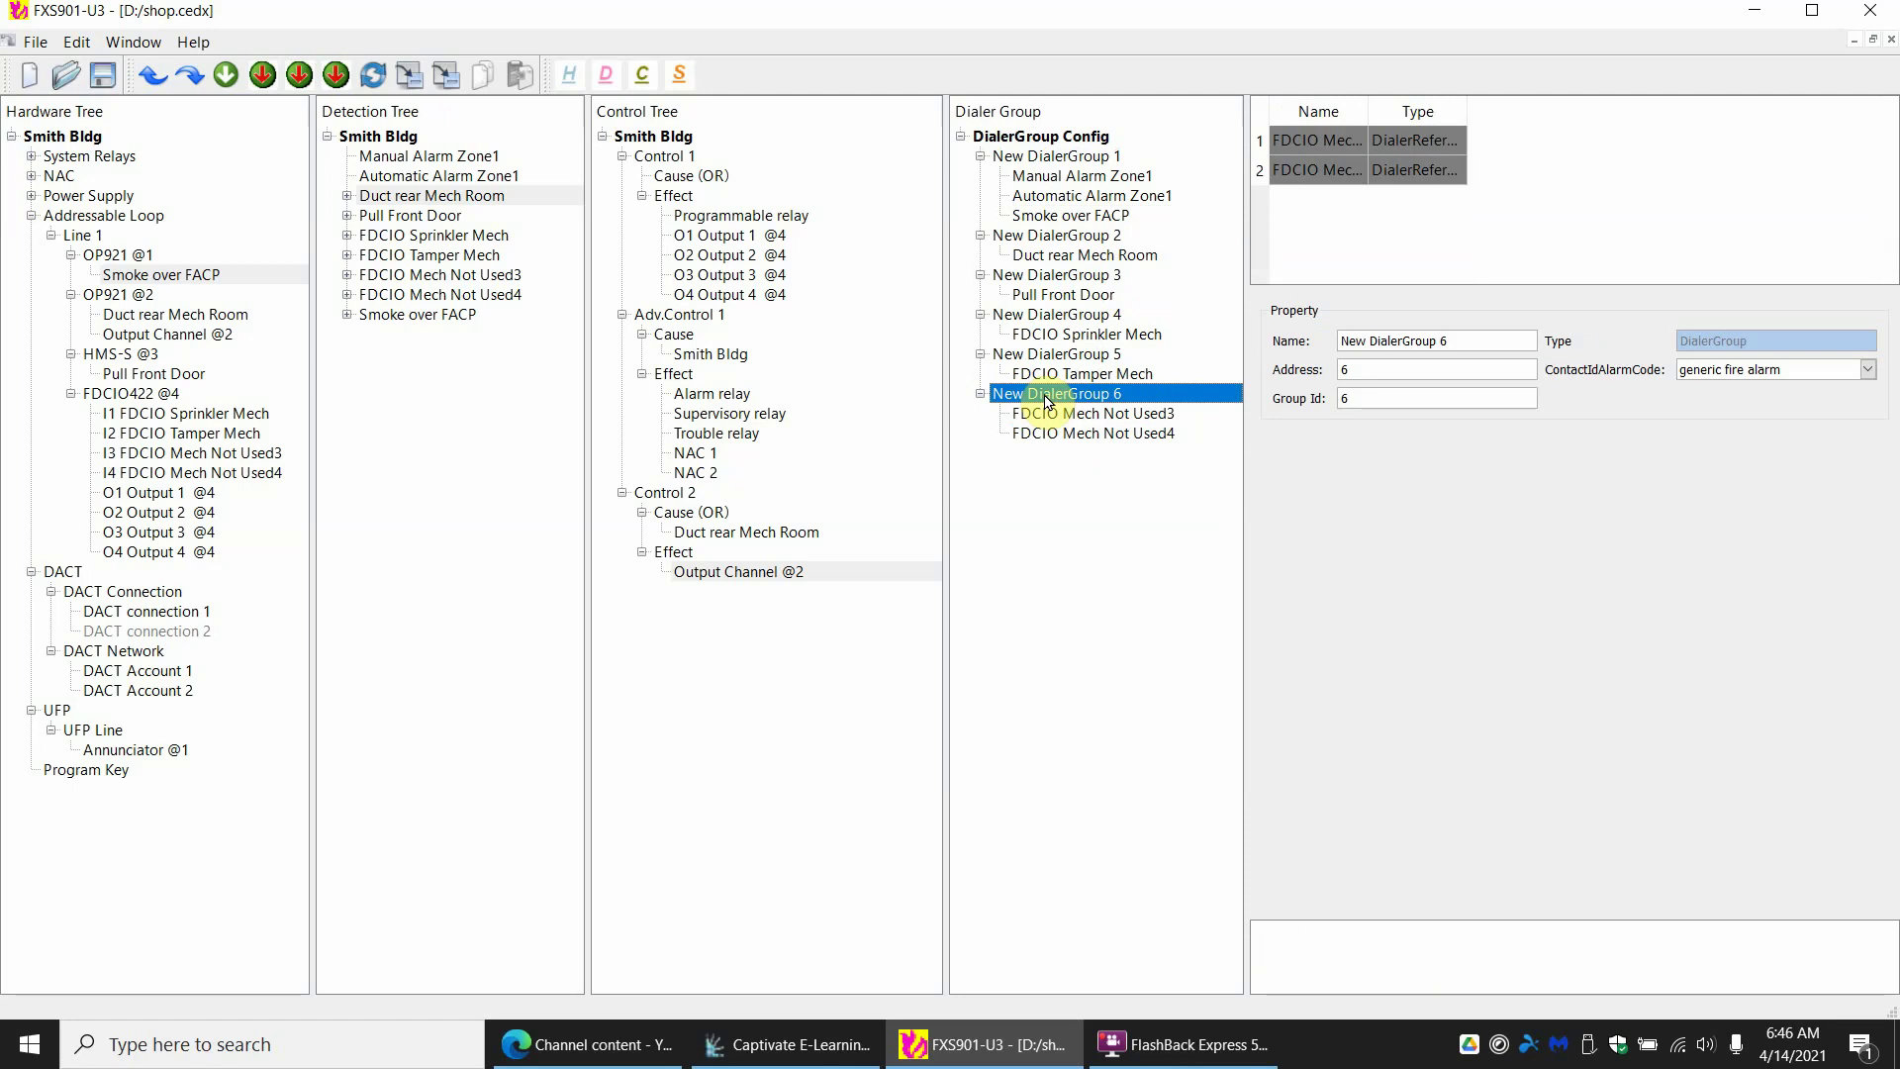